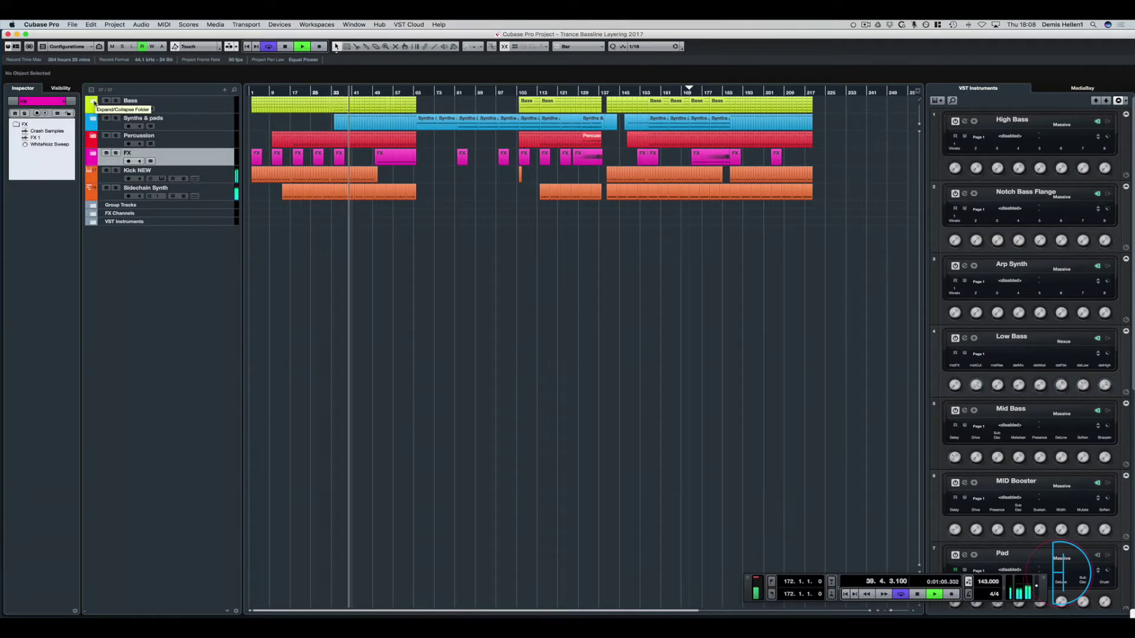
Step: Inspect the contents of the Bass, Synths & pads, Percussion and FX folders, plus the Sidechain Synth and Kick NEW tracks
left_click(92, 104)
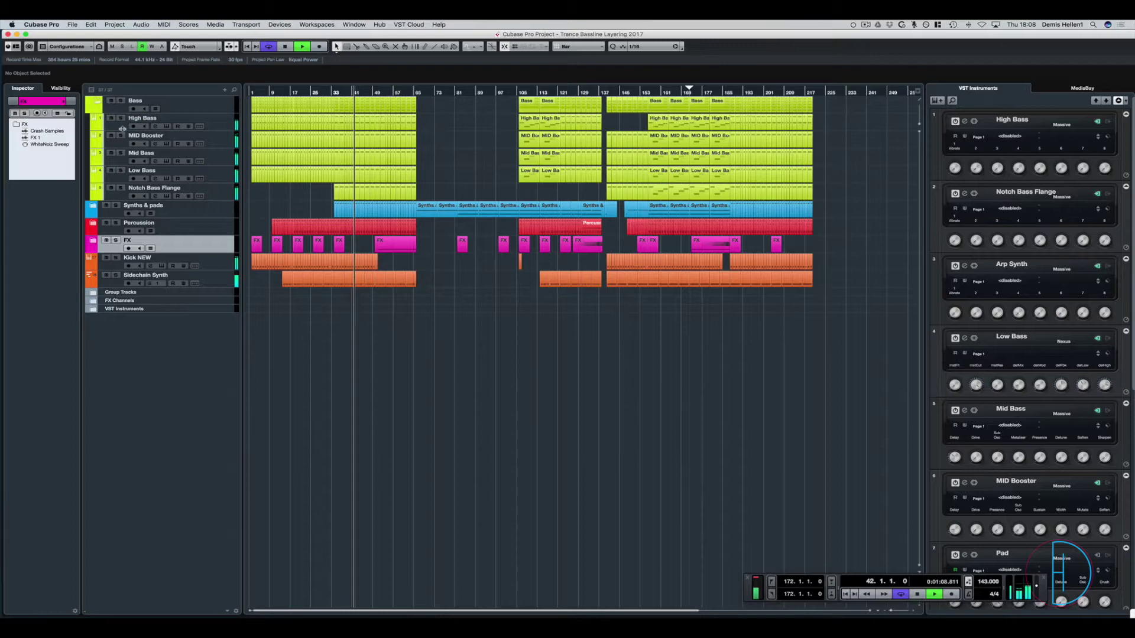
left_click(96, 104)
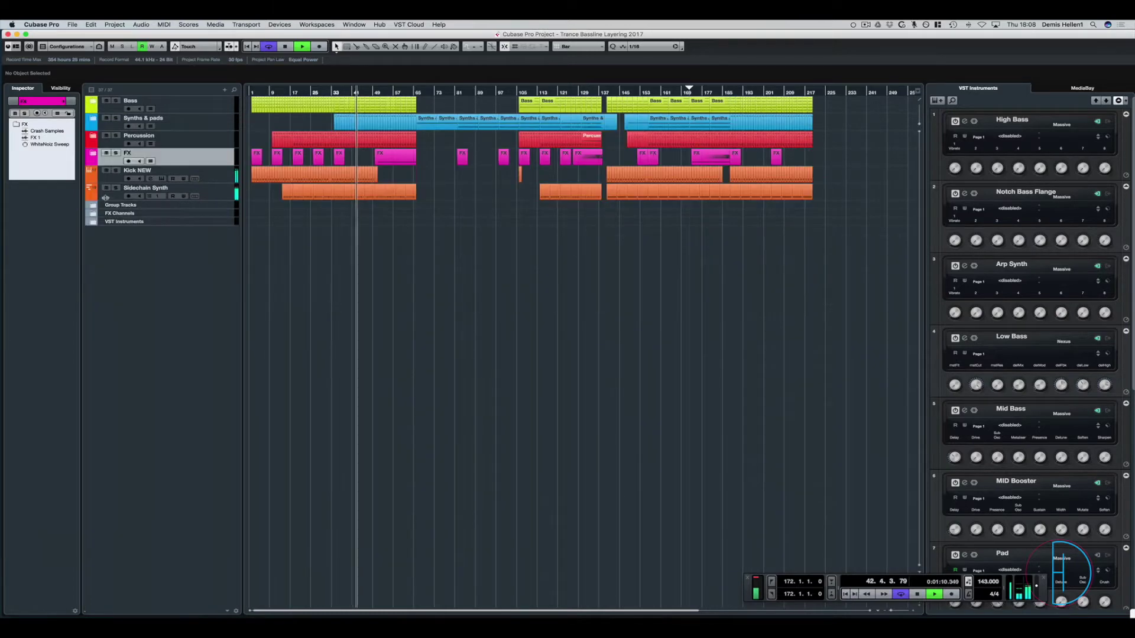
left_click(96, 120)
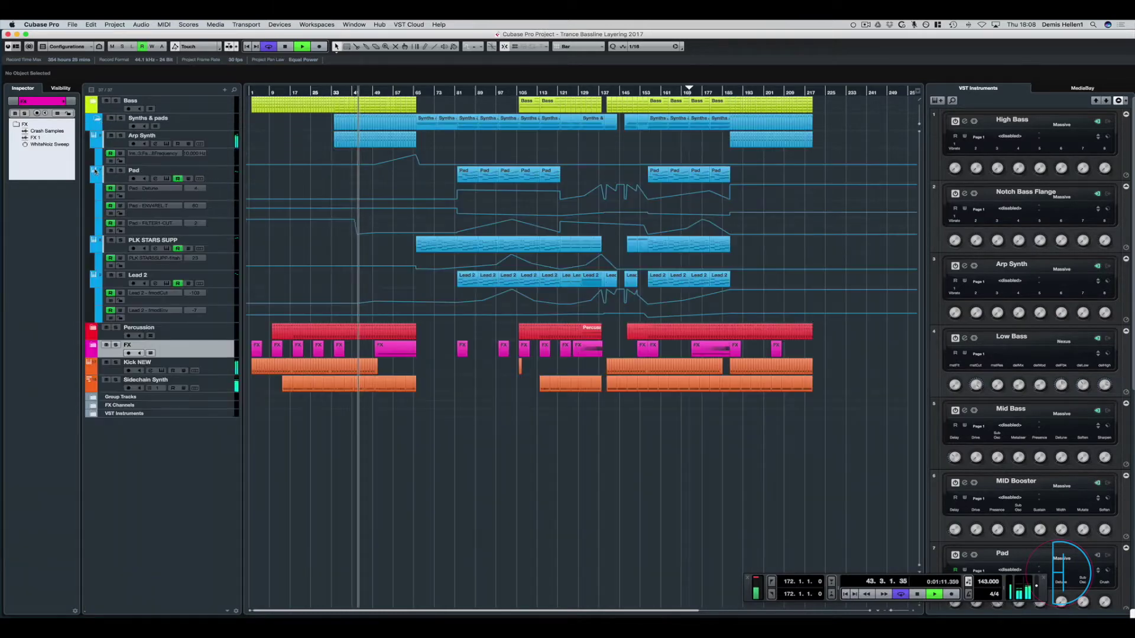
left_click(96, 121)
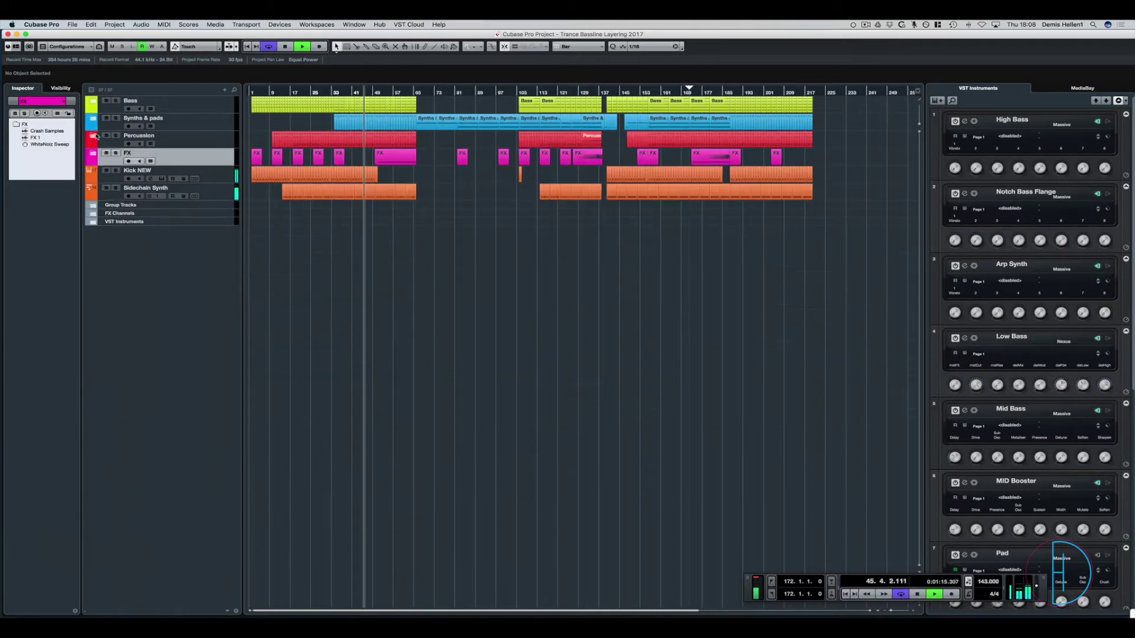
left_click(97, 136)
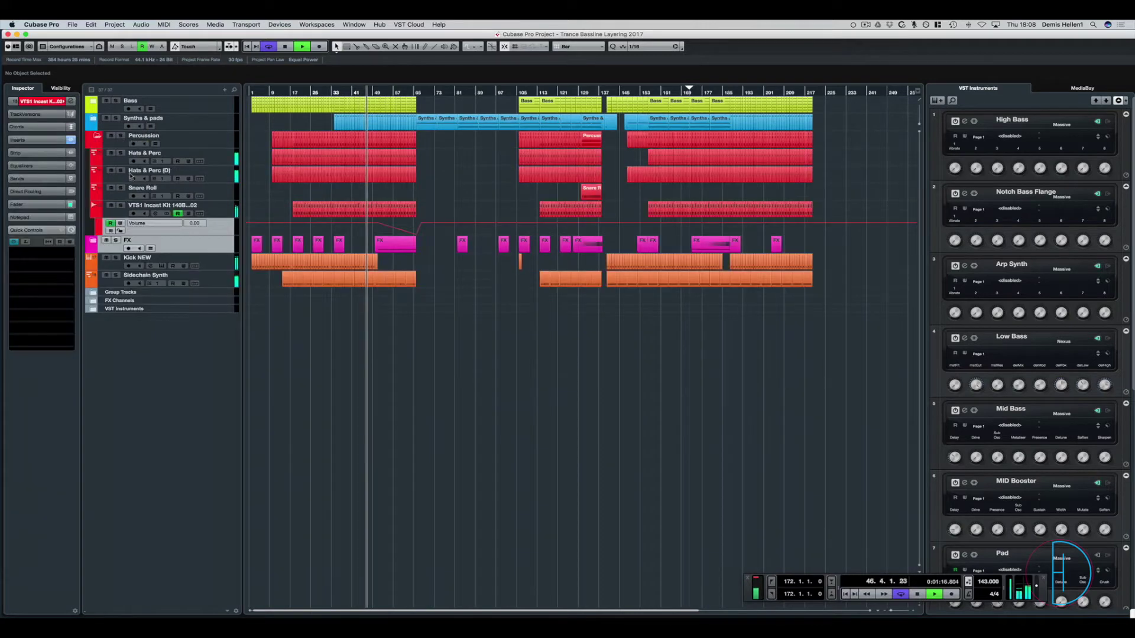
left_click(96, 136)
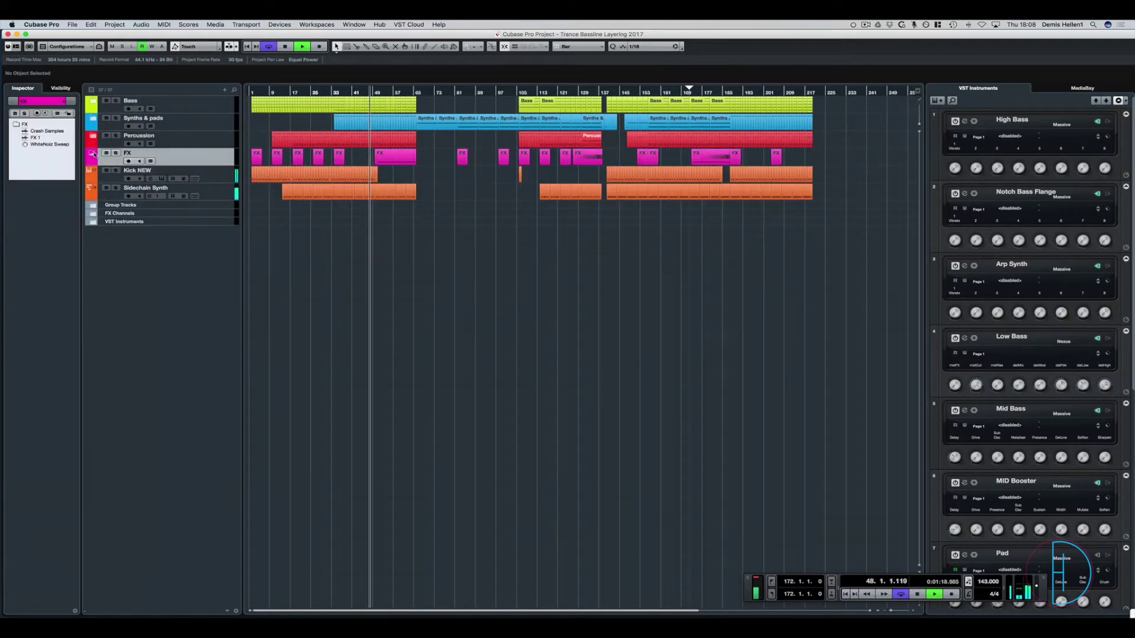
left_click(93, 153)
left_click(93, 154)
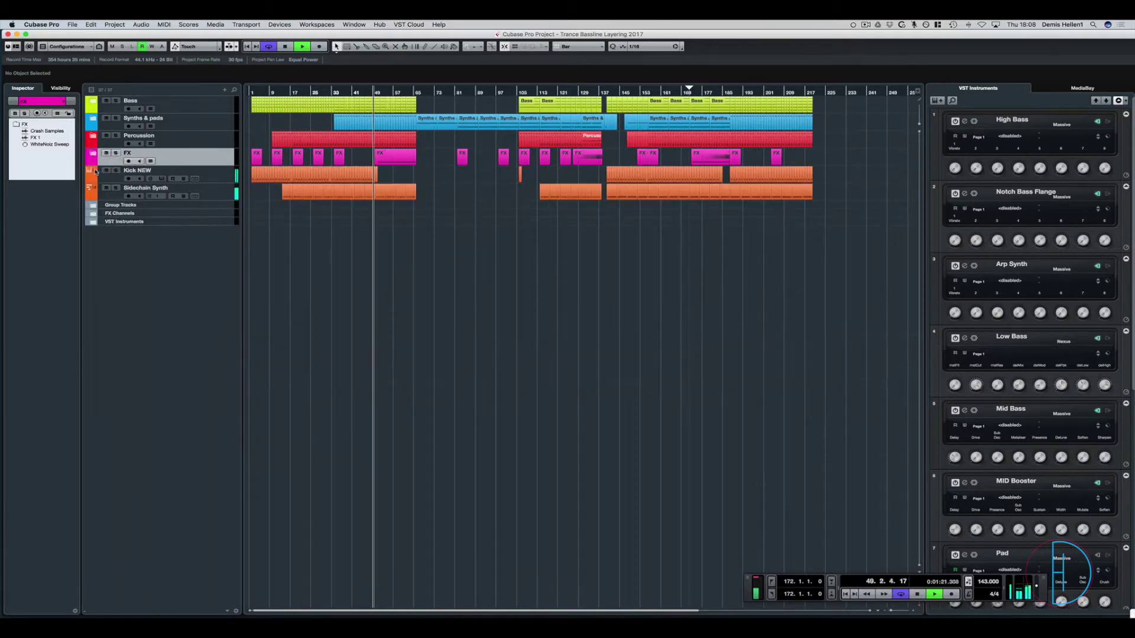
left_click(219, 191)
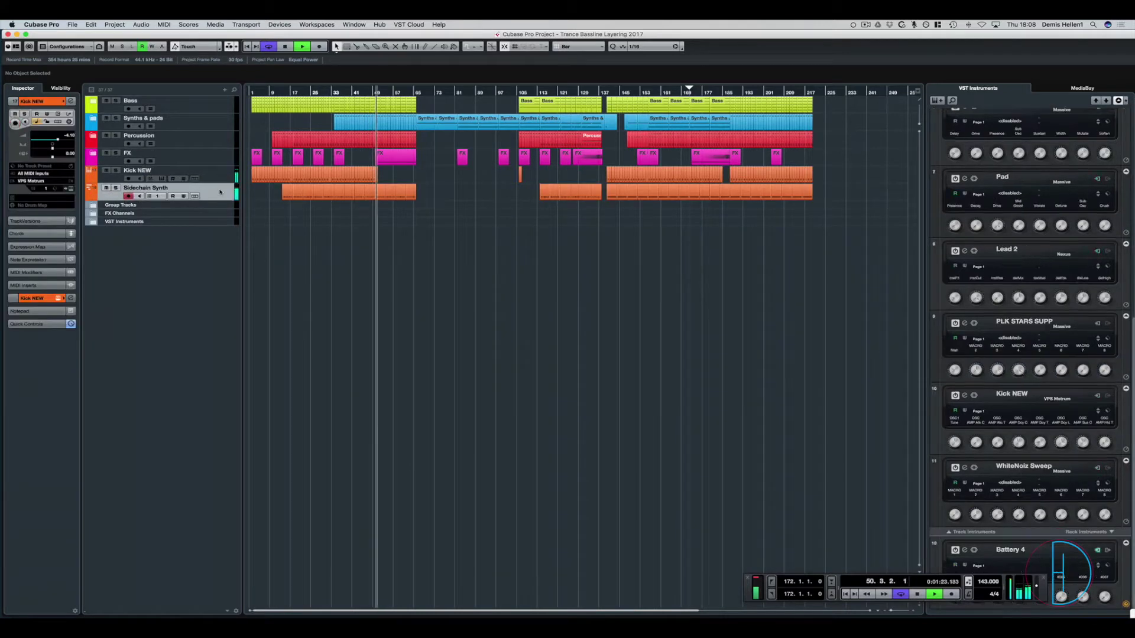
key("Up")
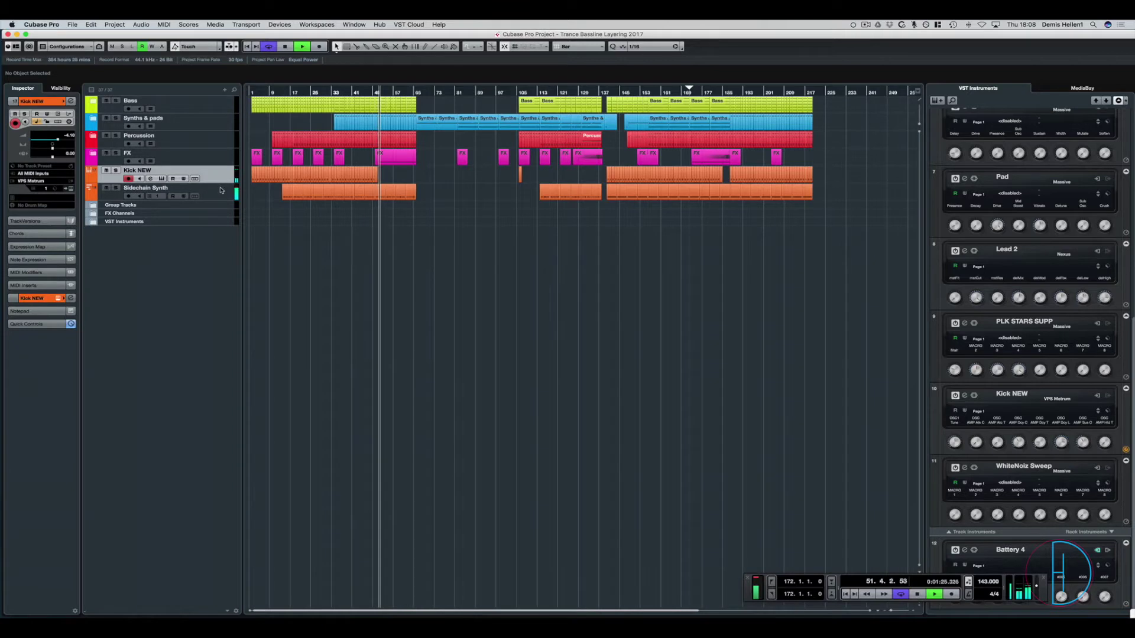
Step: Inspect the tracks inside the Group Tracks, VST Instruments and FX Channels folders, leaving each folder collapsed
left_click(93, 205)
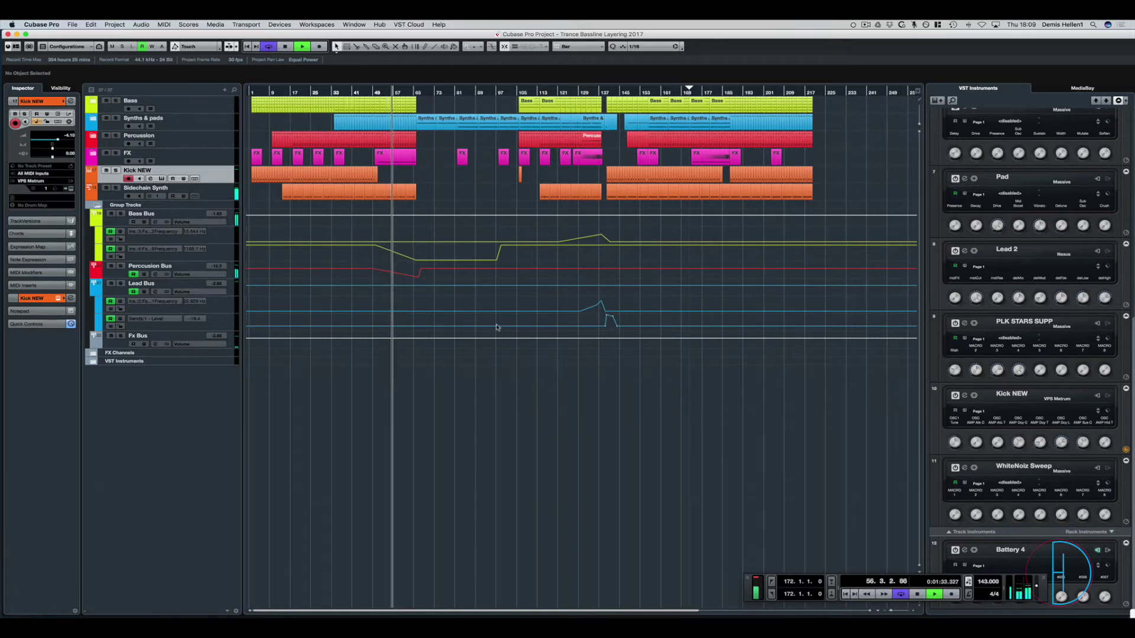
left_click(94, 205)
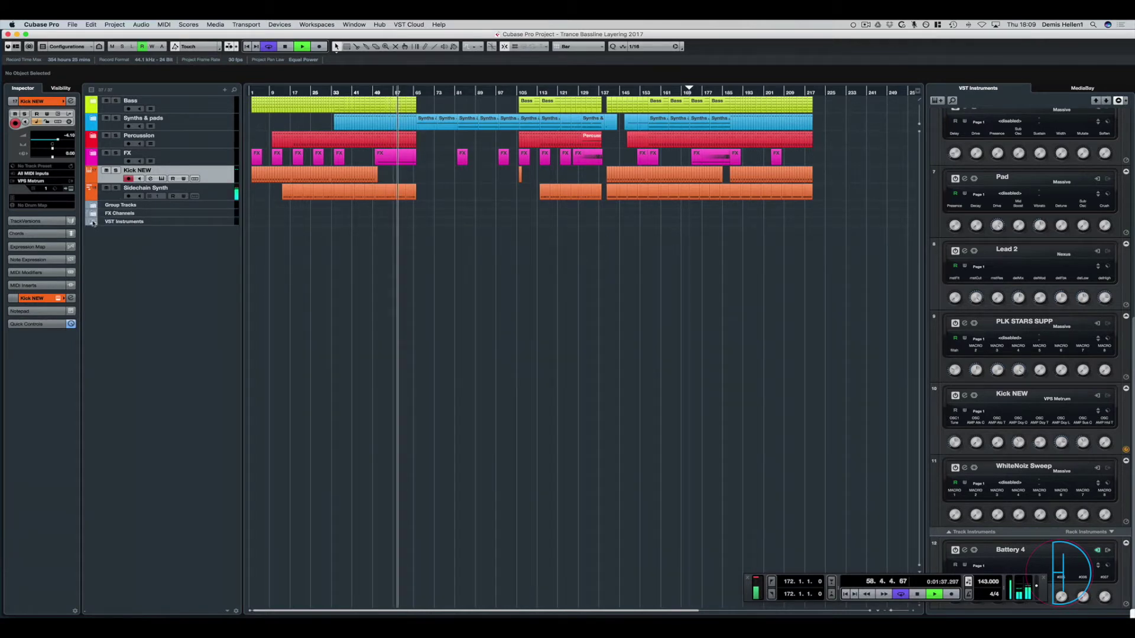
left_click(93, 222)
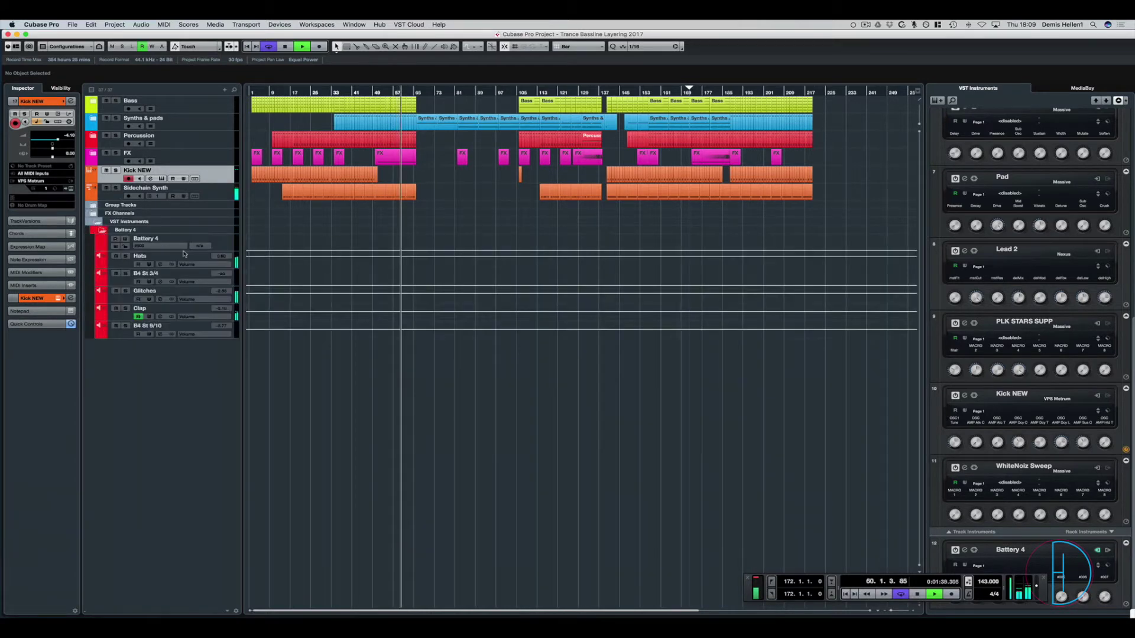
left_click(92, 217)
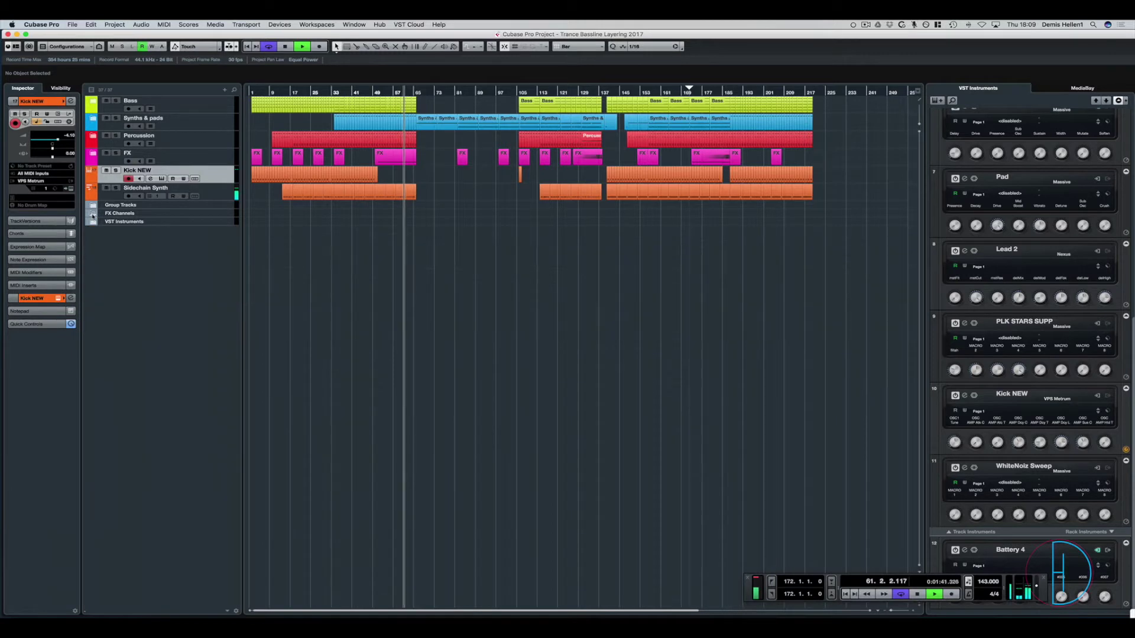
left_click(93, 214)
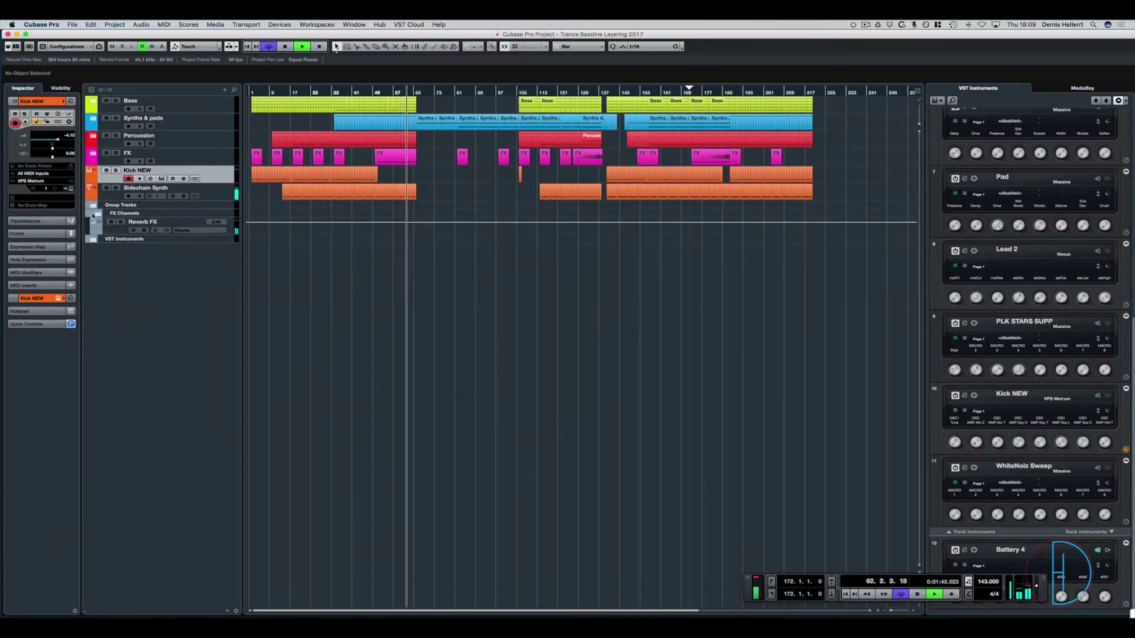
left_click(93, 214)
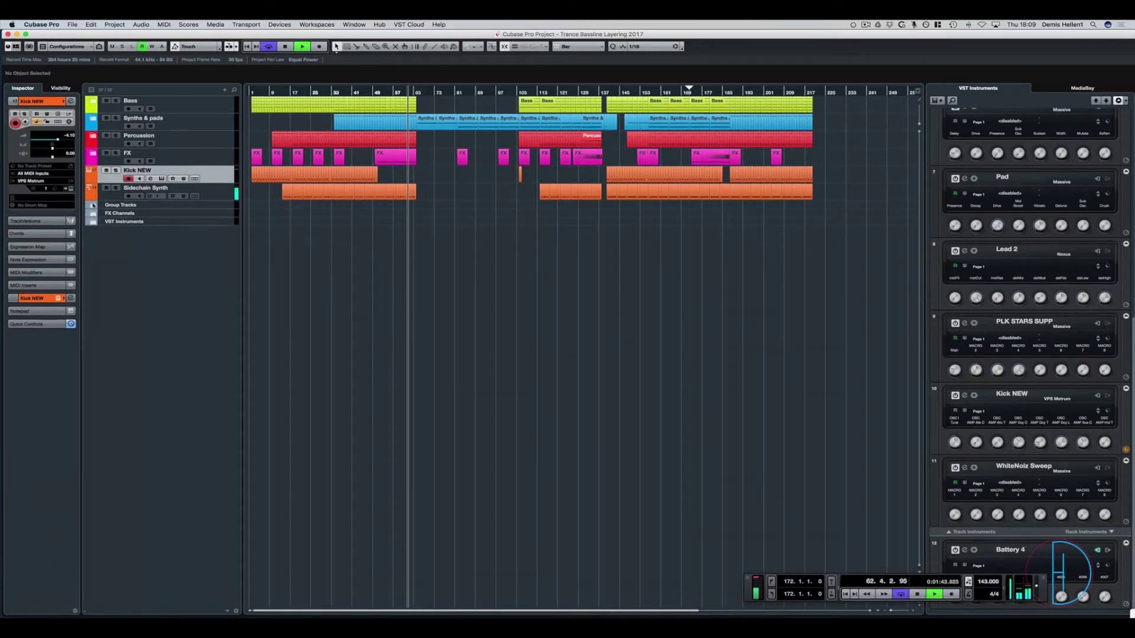
Step: Examine the clips and automation in the Synths & pads and FX folders, stop playback and collapse the FX folder
left_click(92, 120)
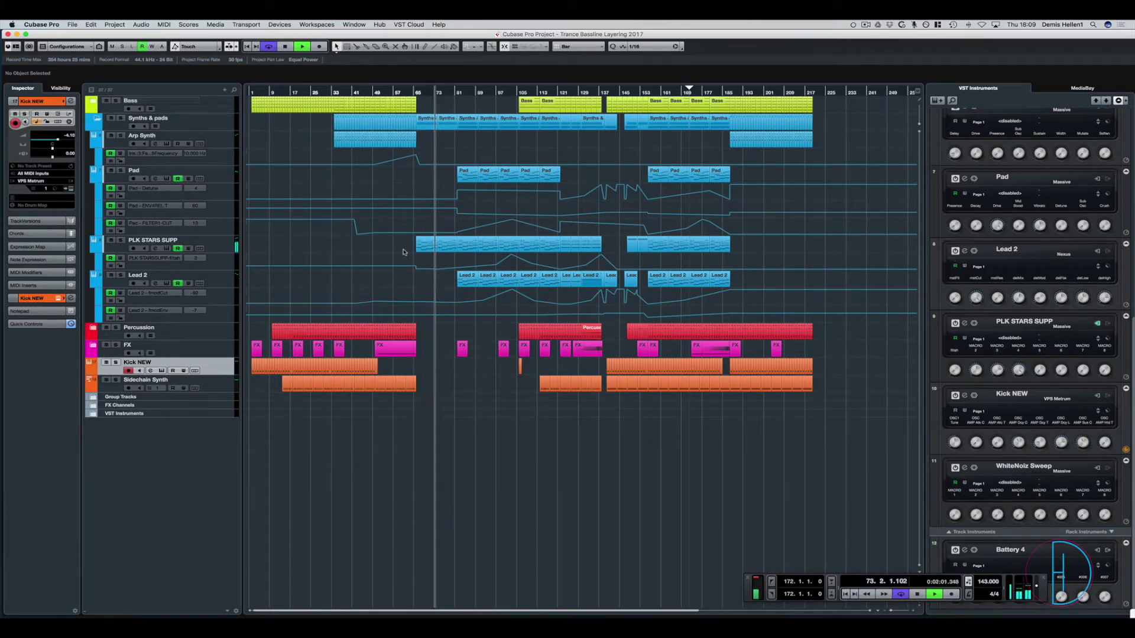
left_click(93, 346)
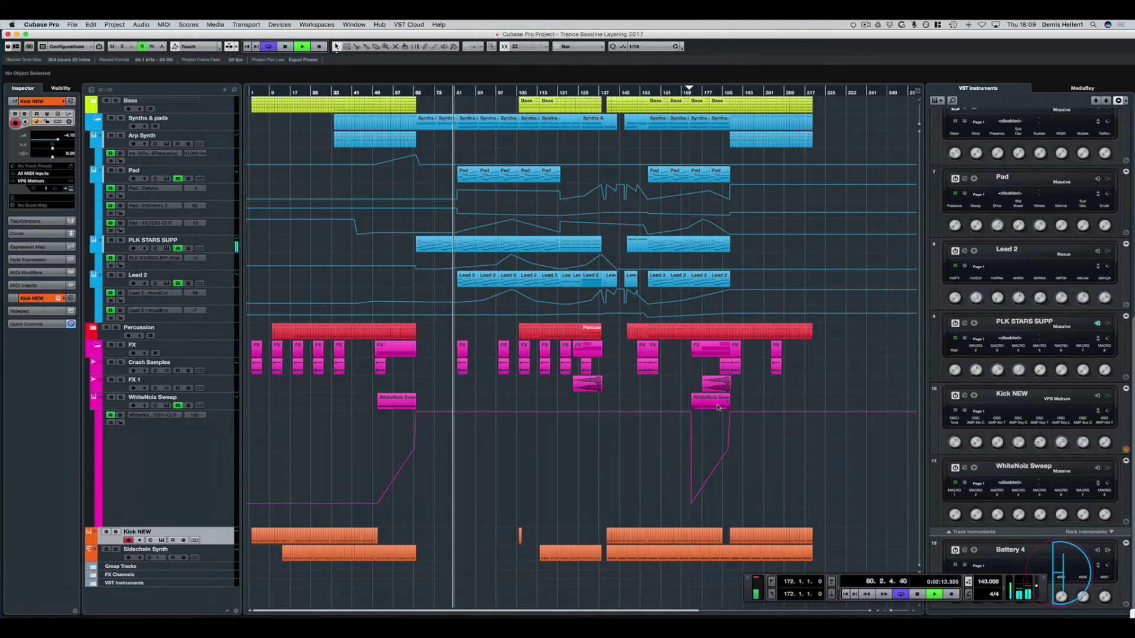
key("space")
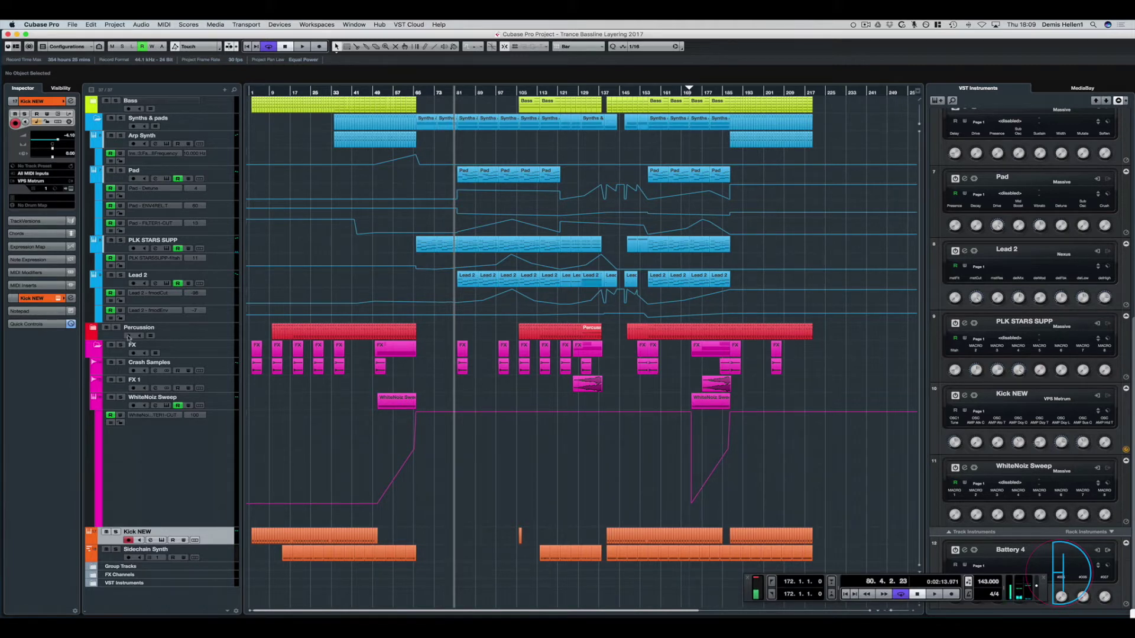
left_click(97, 344)
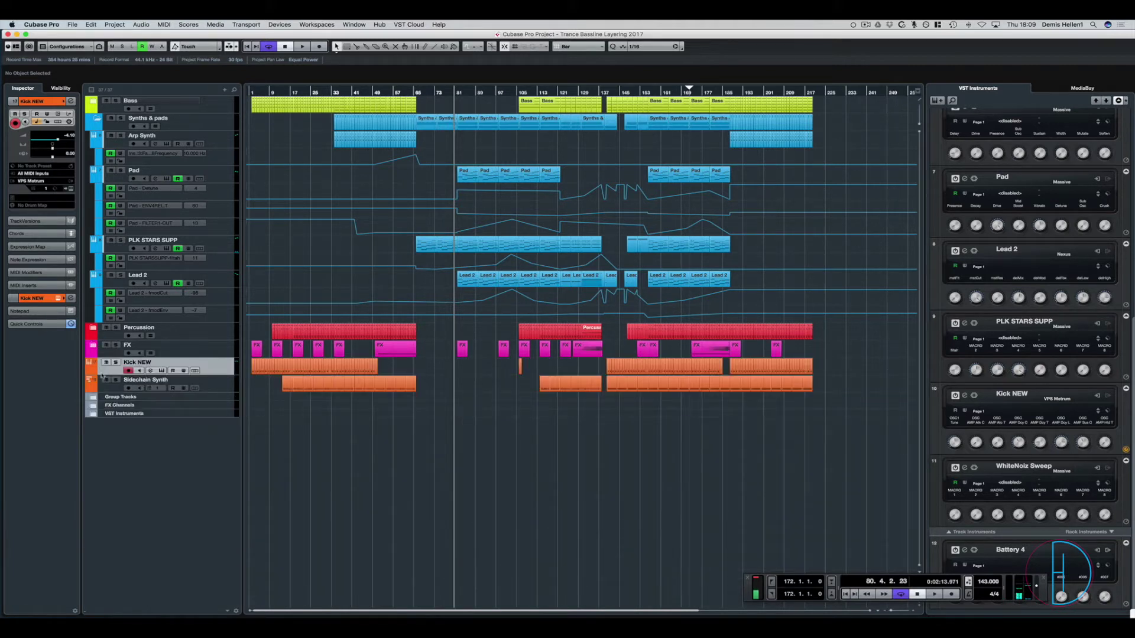
Step: Colour the Fx Bus group track with Color 15 and save the project
left_click(91, 400)
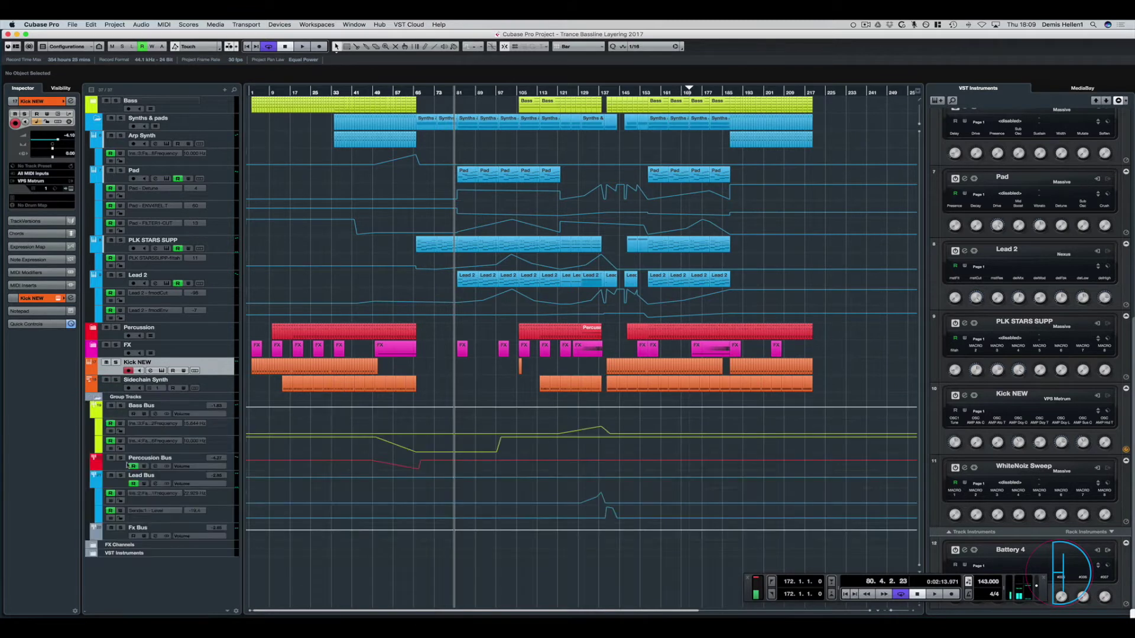
left_click(114, 535)
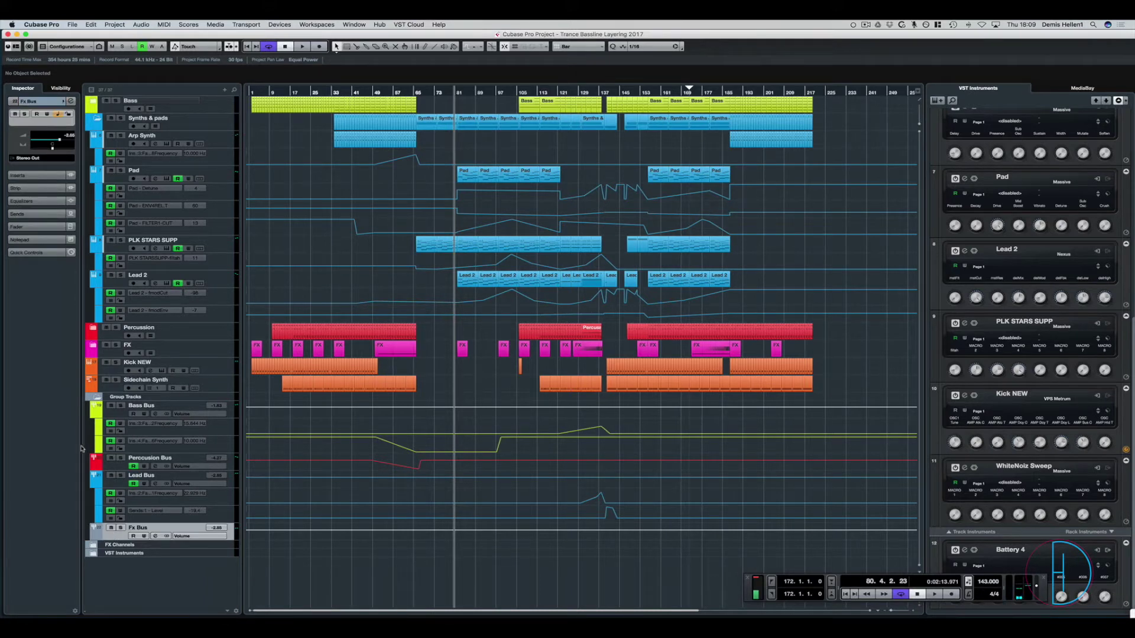
left_click(454, 46)
left_click(465, 48)
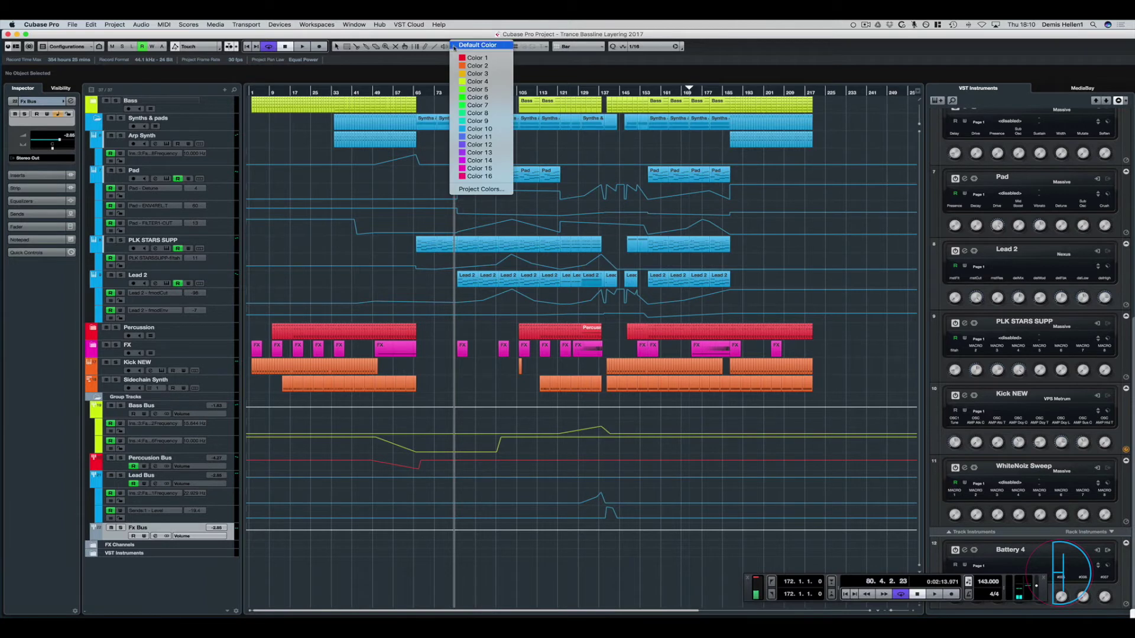
left_click(461, 170)
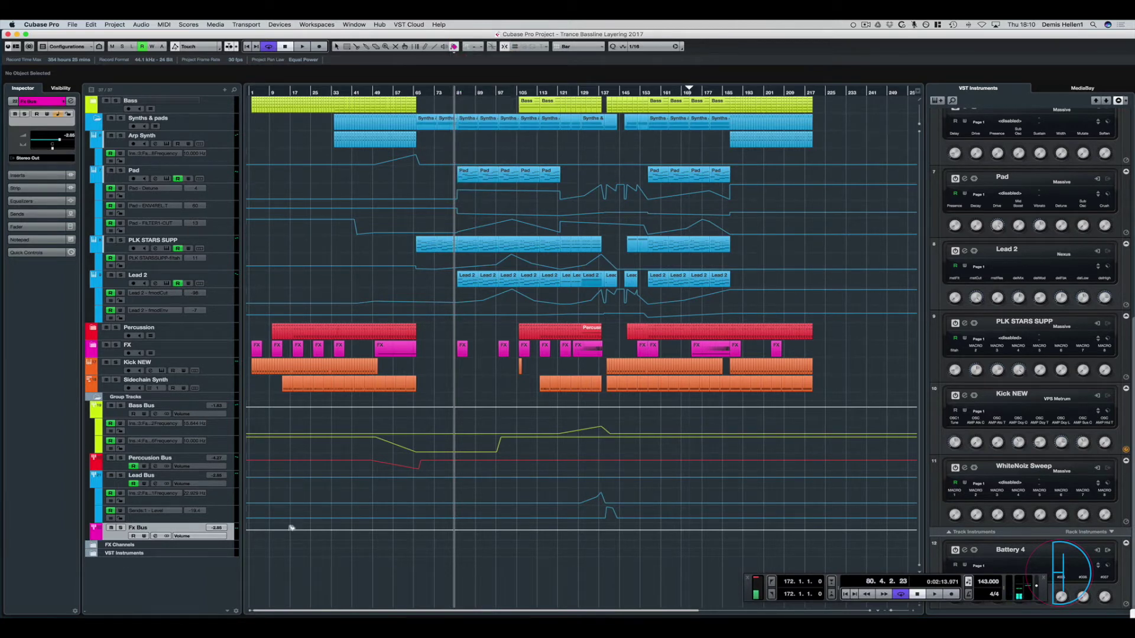
left_click(219, 516)
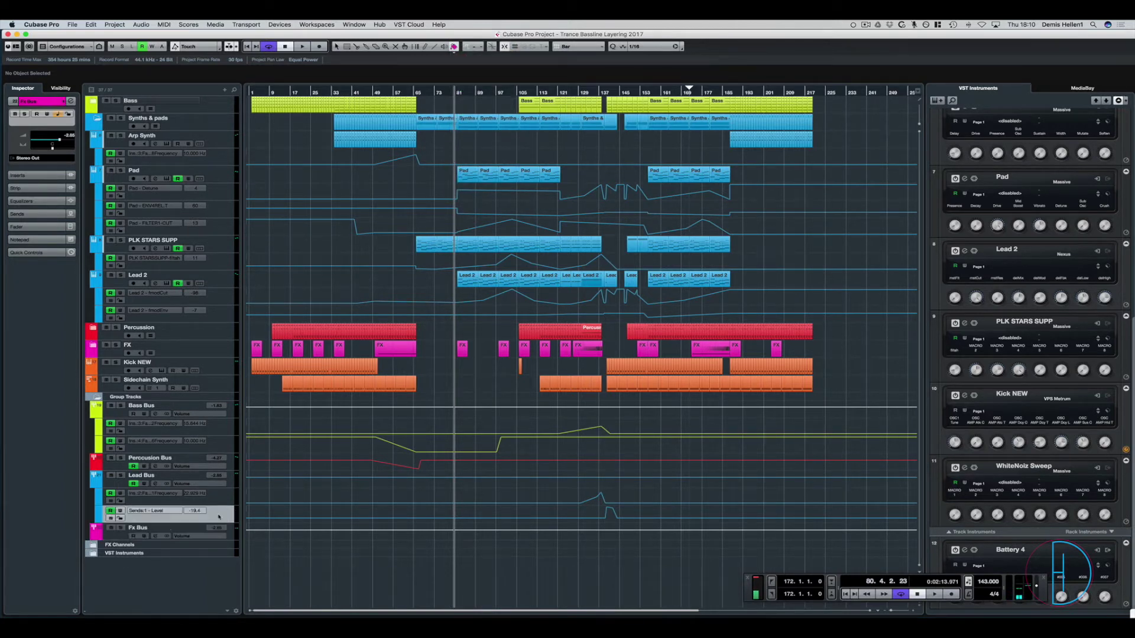
key("super+s")
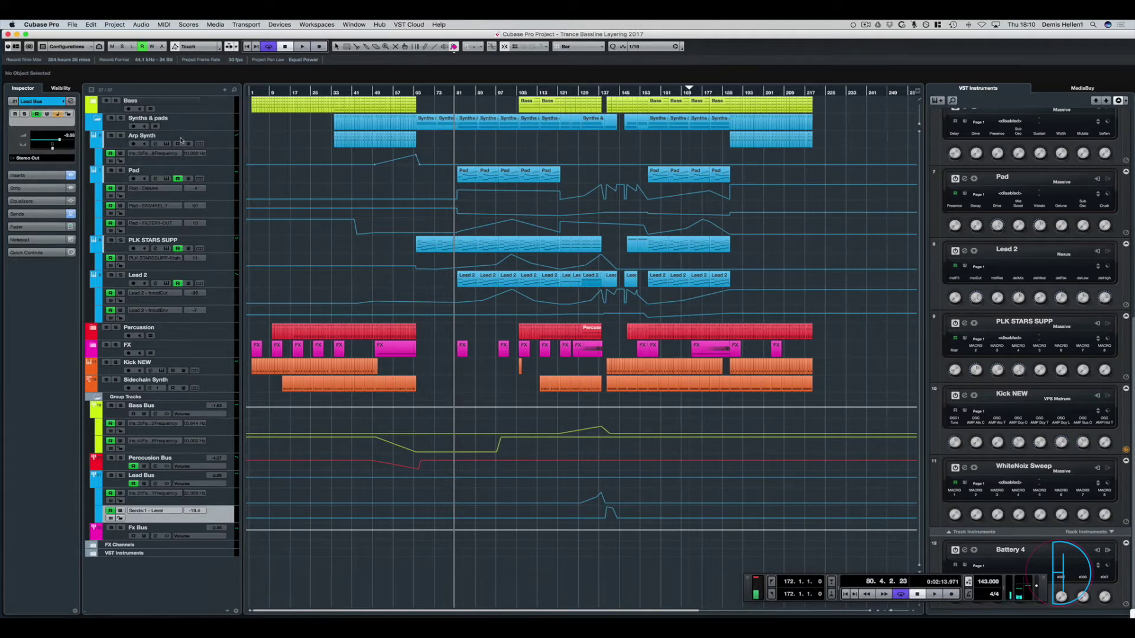
Step: Collapse the Group Tracks and Synths & pads folders and play the arrangement from bar 13
left_click(96, 398)
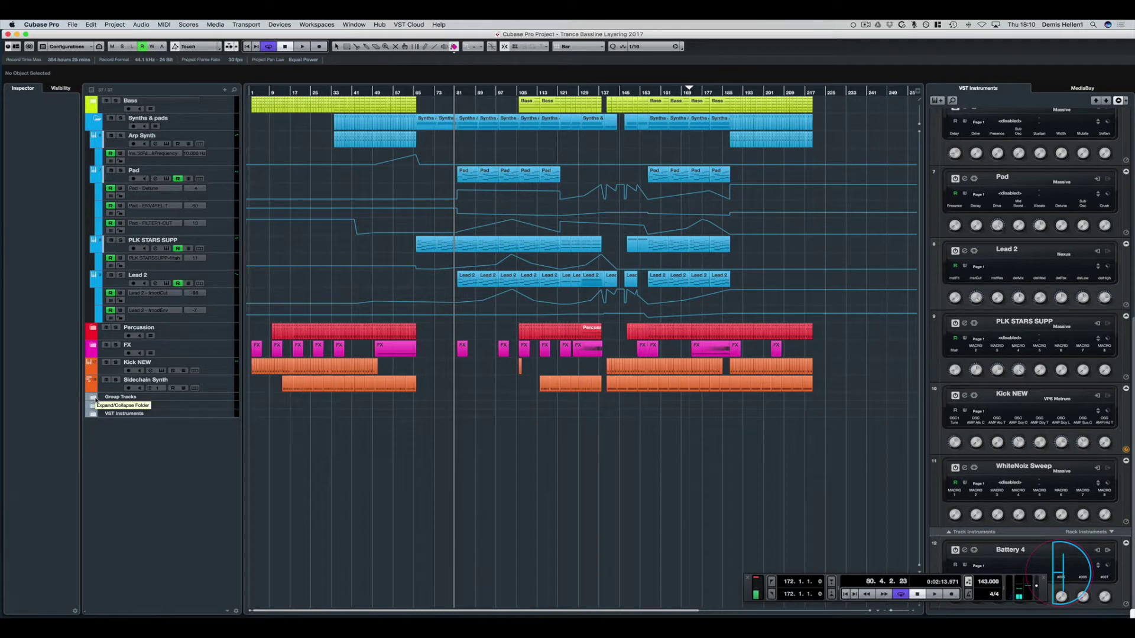
left_click(110, 120)
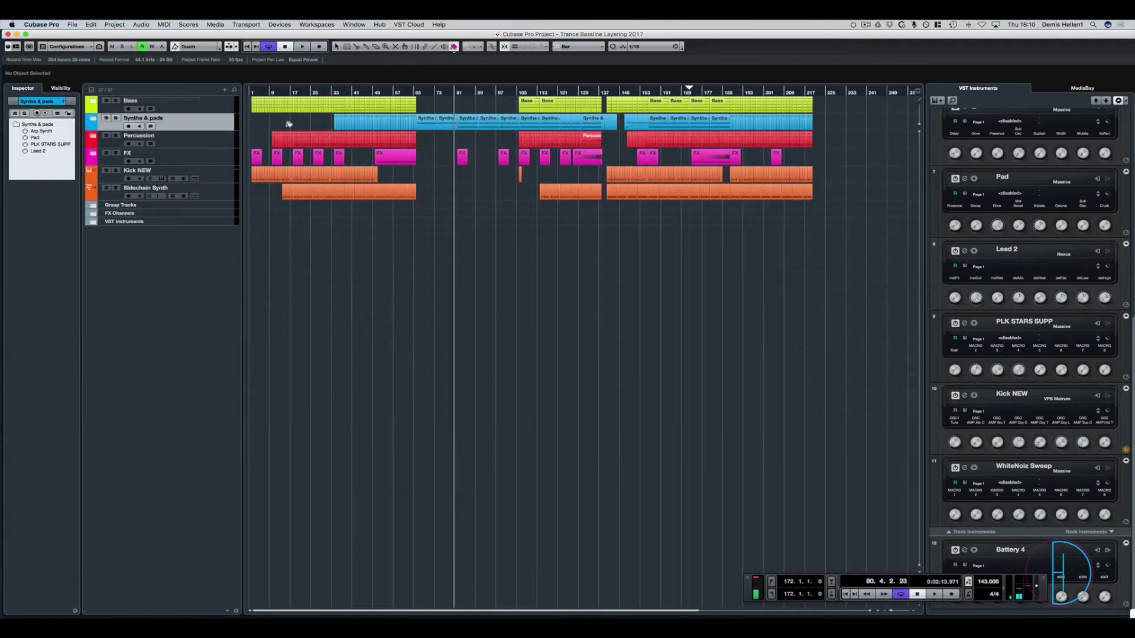
left_click(280, 91)
key("1")
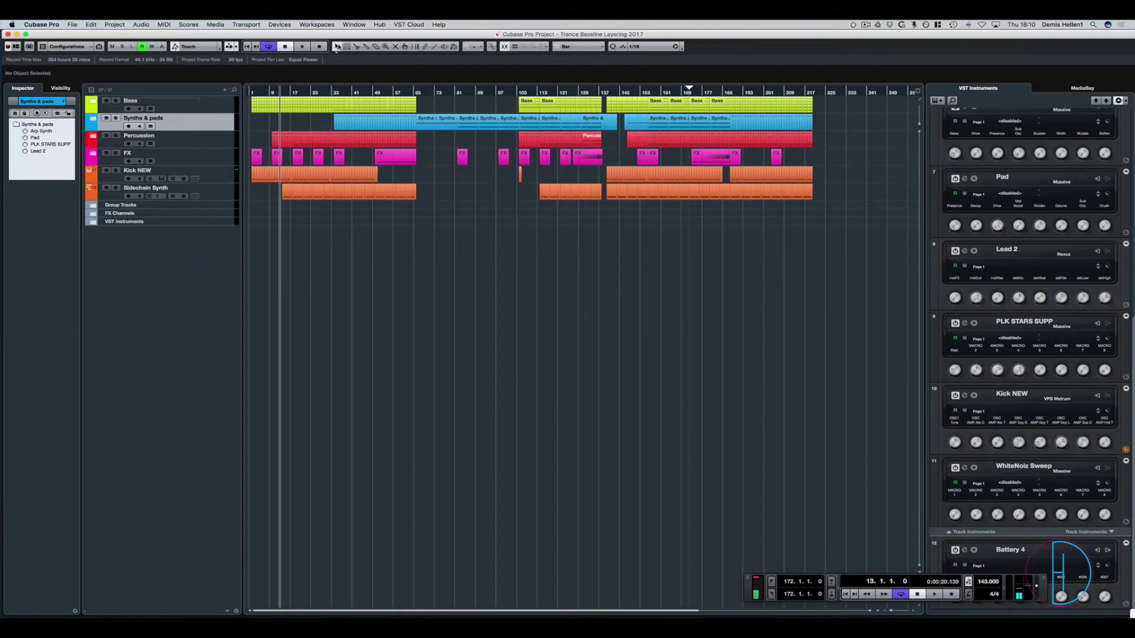
key("space")
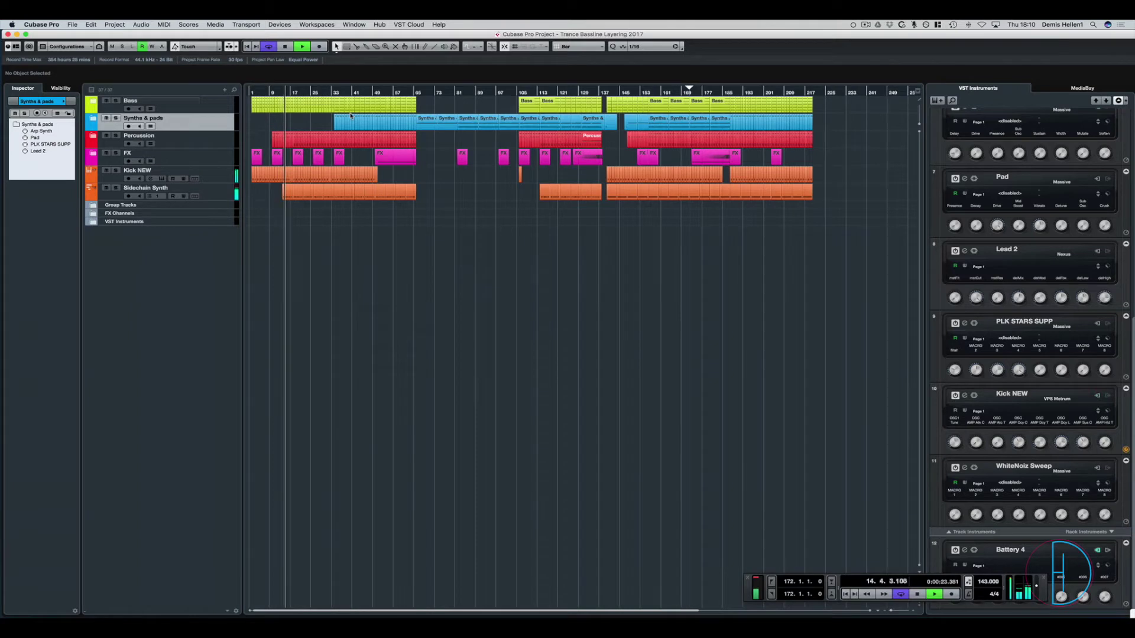
Step: Examine the tracks in the Percussion folder and continue playback from the start of the first Synths & pads part
key("h")
key("h")
key("h")
key("h")
key("h")
key("h")
key("h")
key("h")
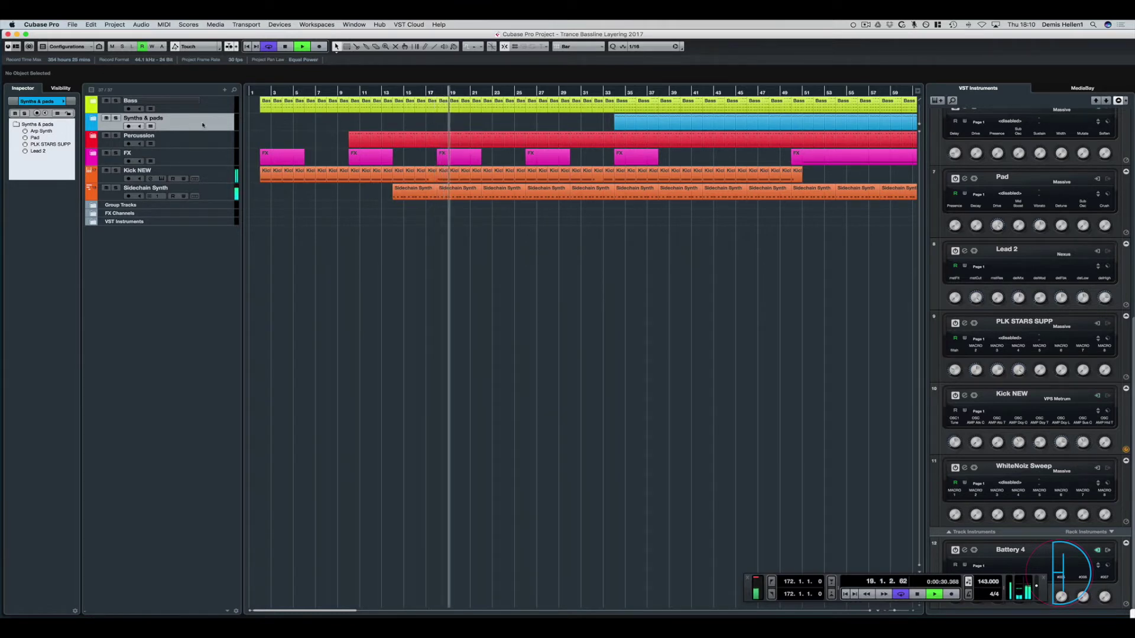
left_click(93, 140)
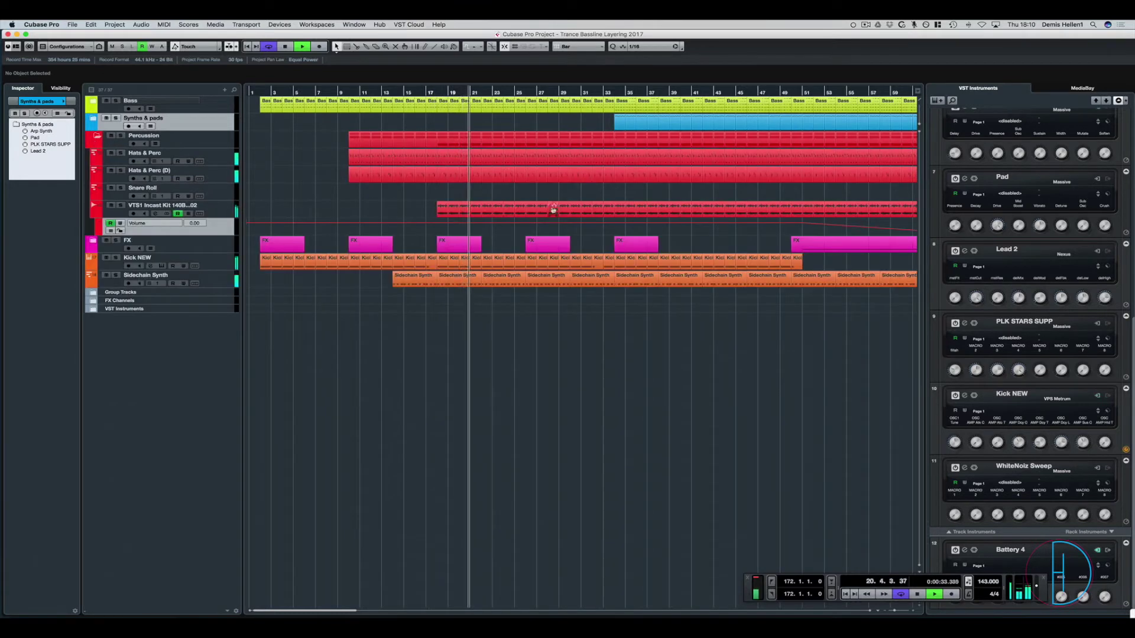
left_click(615, 93)
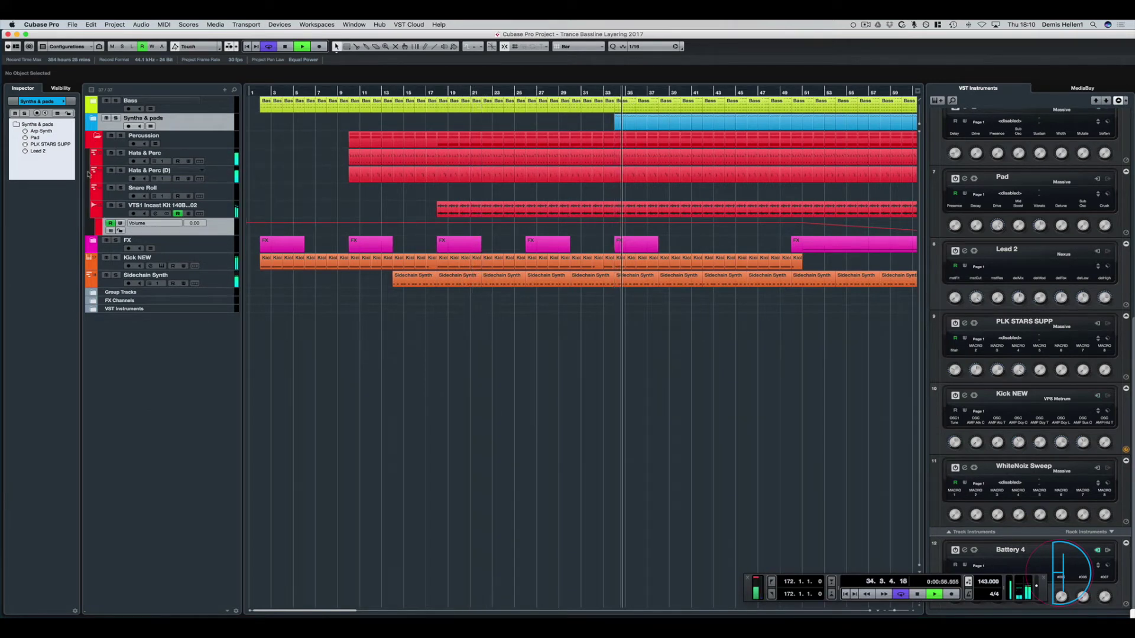
left_click(97, 138)
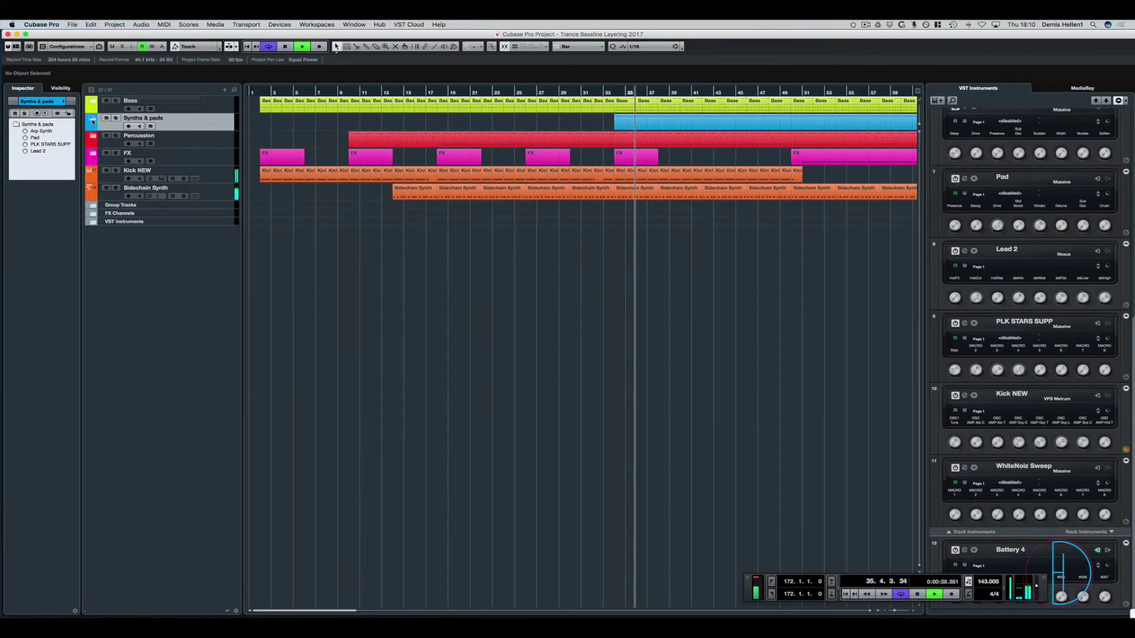
Step: Expand the Synths & pads folder to examine its parts across the arrangement, and stop playback
left_click(94, 120)
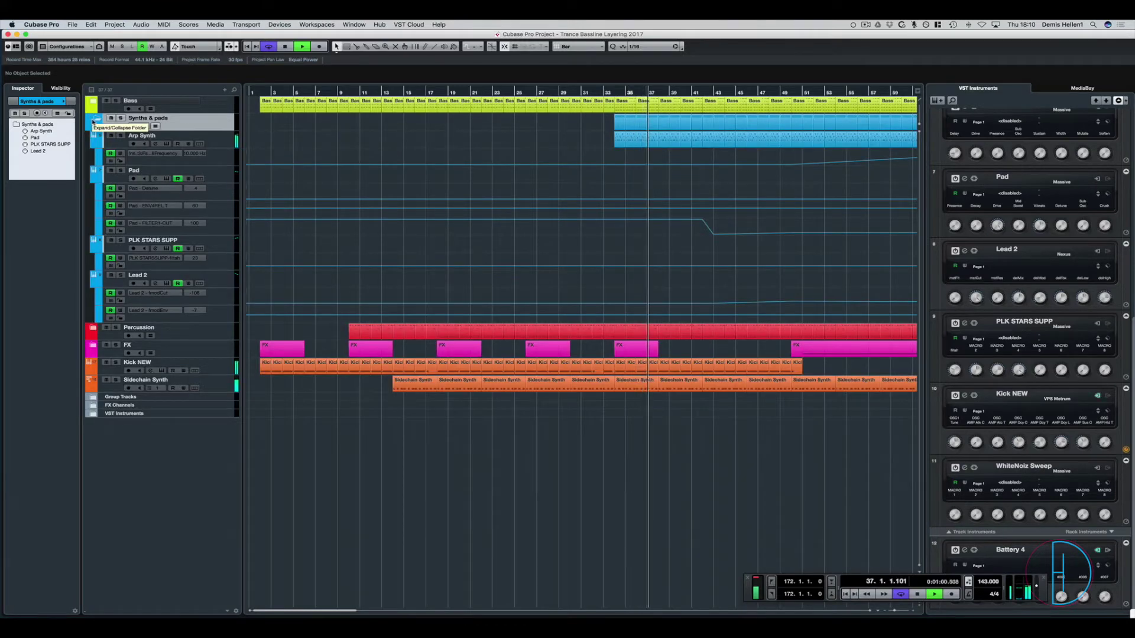
key("g")
key("g")
key("g")
key("g")
key("space")
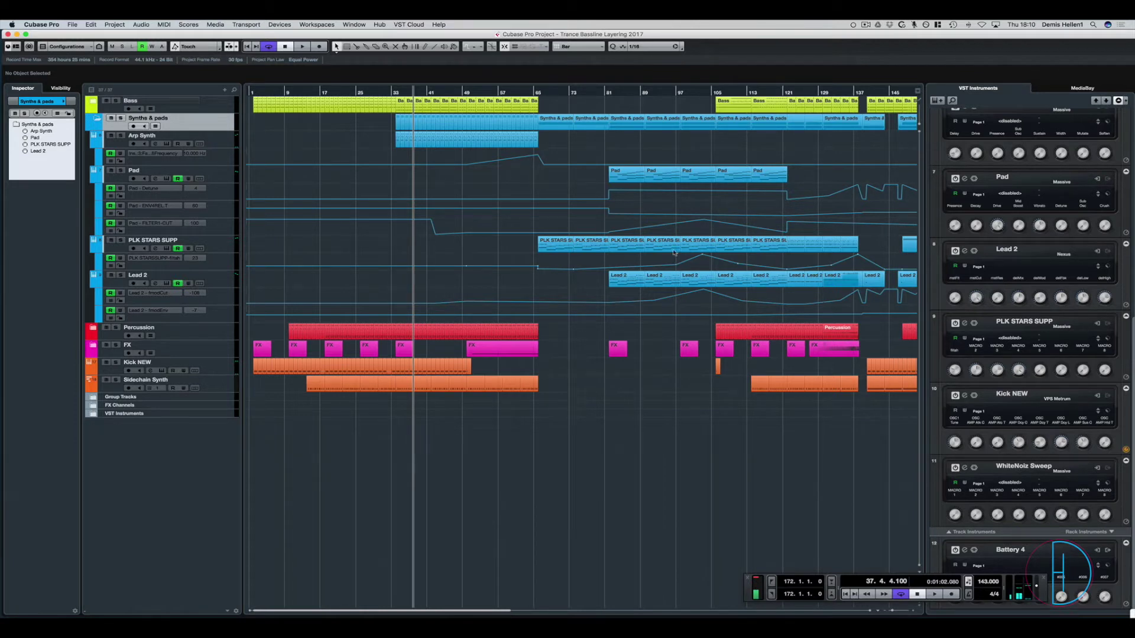
Step: Copy the first part on the Pad track to bar 34, where the Arp Synth parts begin
double_click(630, 178)
left_click_drag(631, 177, 412, 175)
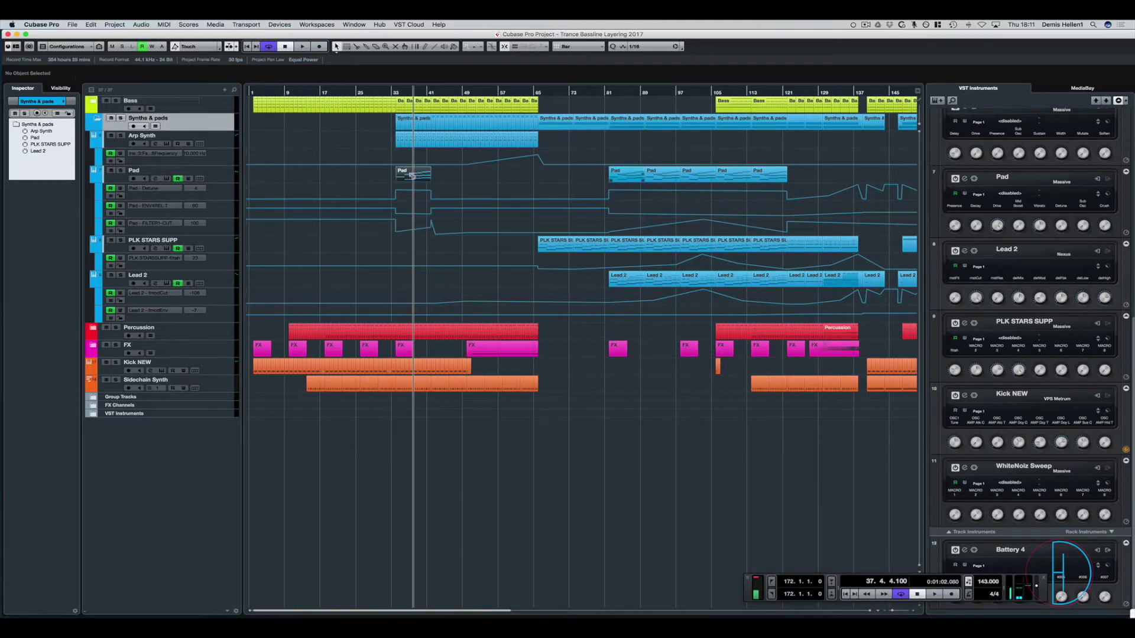
left_click(408, 176)
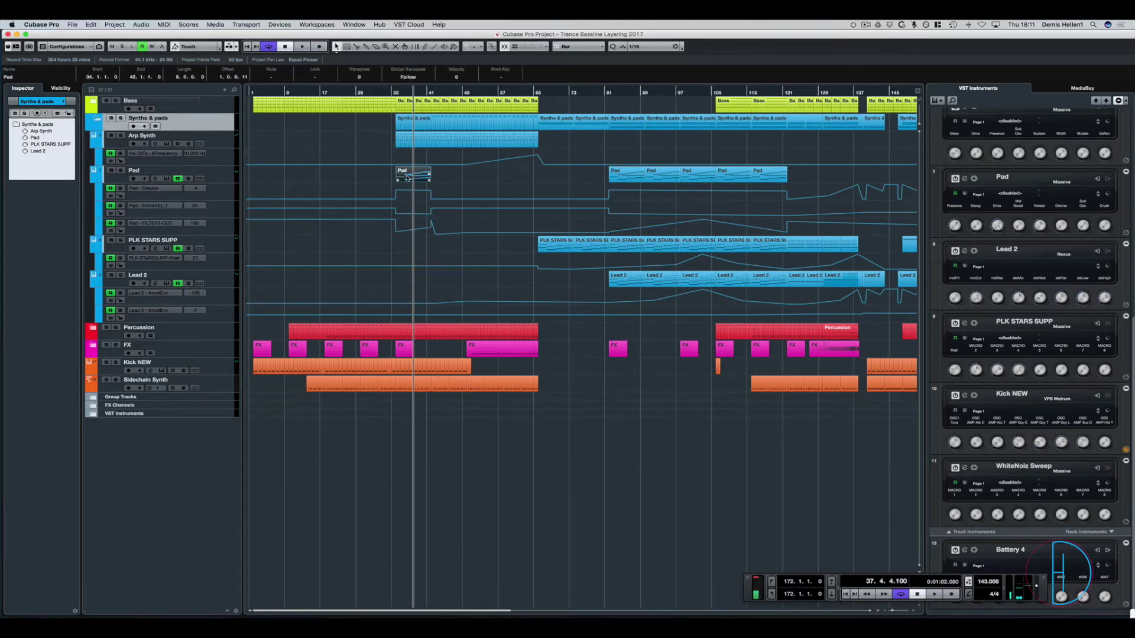
Step: Open the copied Pad part's notes and delete everything except the opening C4, G#3 and A#2 chord
double_click(408, 177)
key("g")
key("g")
key("g")
key("g")
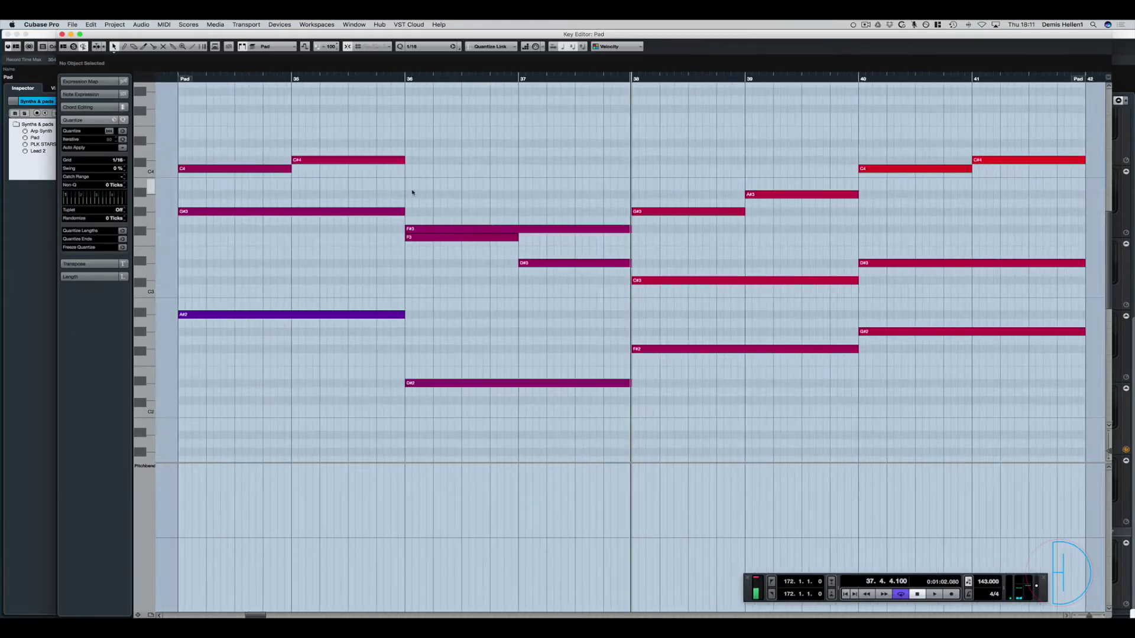
key("g")
left_click(519, 160)
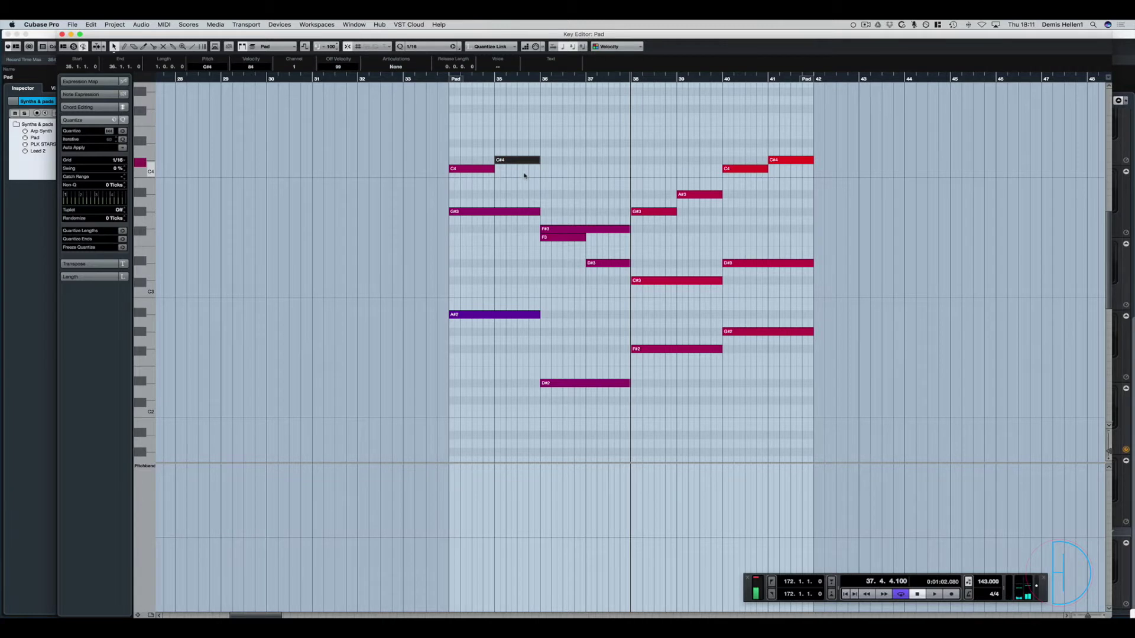
key("Delete")
left_click_drag(568, 170, 882, 405)
key("Delete")
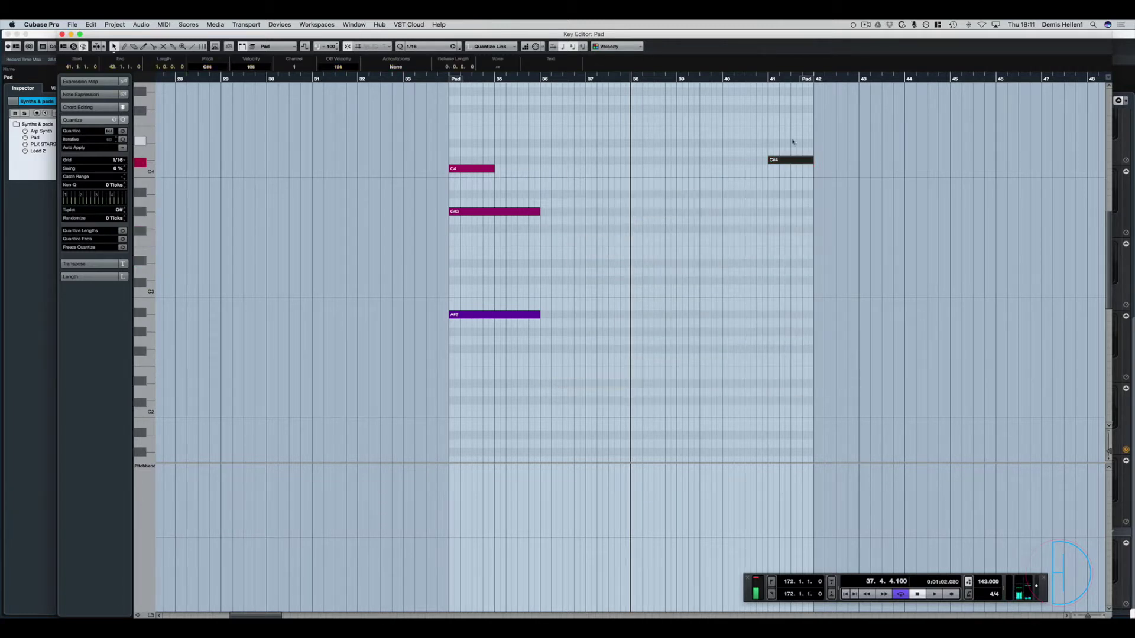
key("Delete")
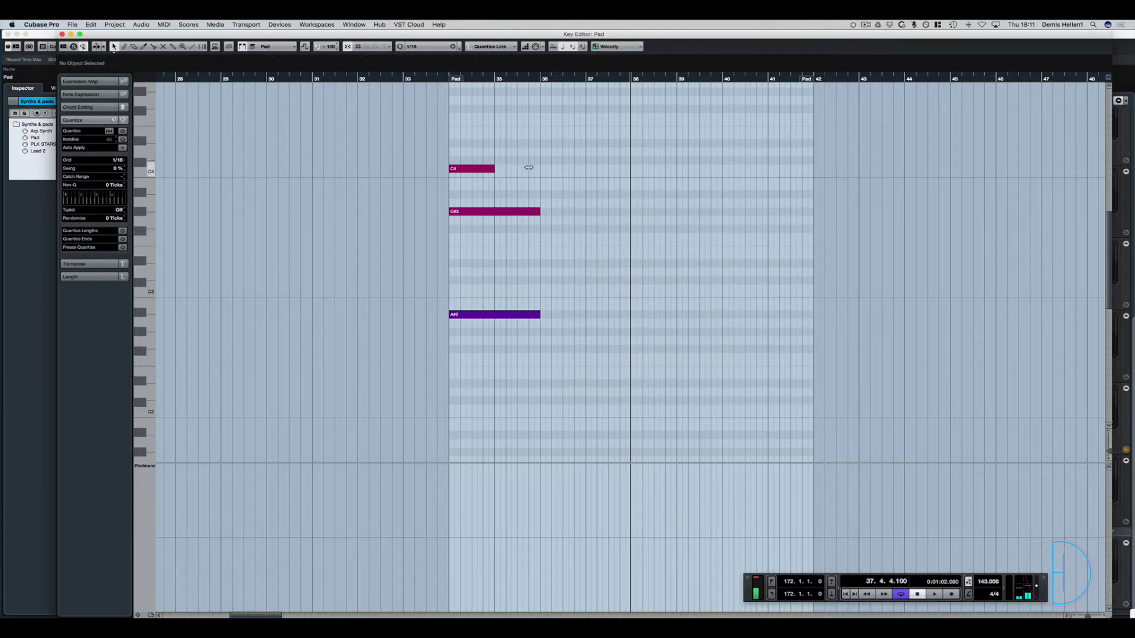
Step: Lengthen the three remaining chord notes to the end of the Pad part at bar 42 and return to the arrangement
left_click_drag(537, 167, 540, 168)
left_click(513, 365)
key("super+a")
left_click_drag(539, 314, 811, 316)
key("Return")
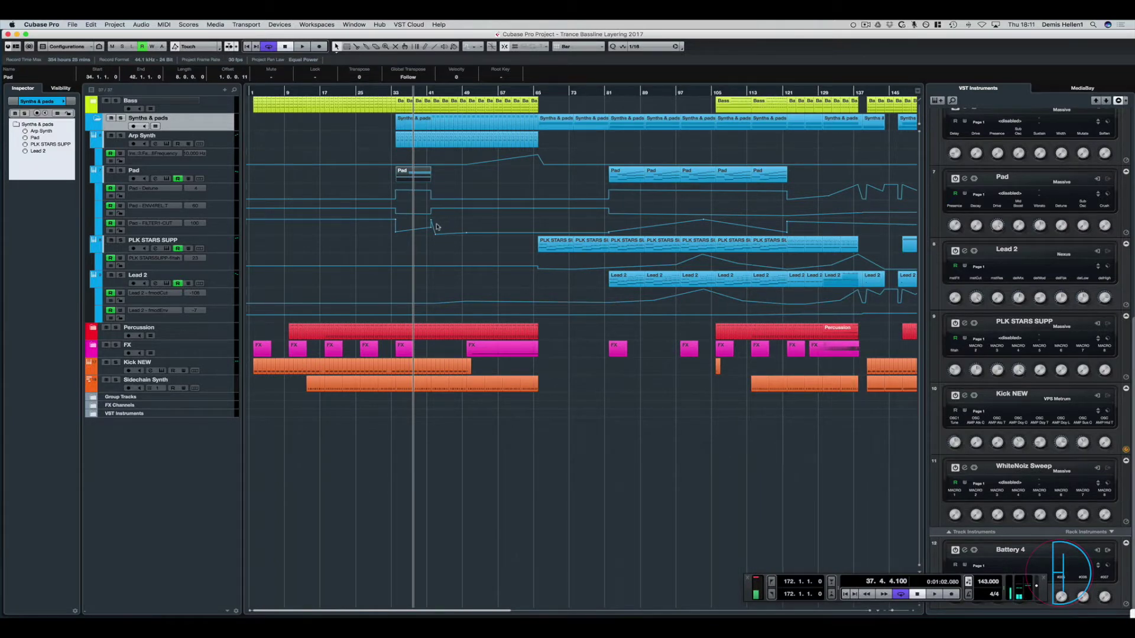
Step: Delete the Pad track's FILTER1-CUT automation points around the start and end of the copied part
left_click(395, 222)
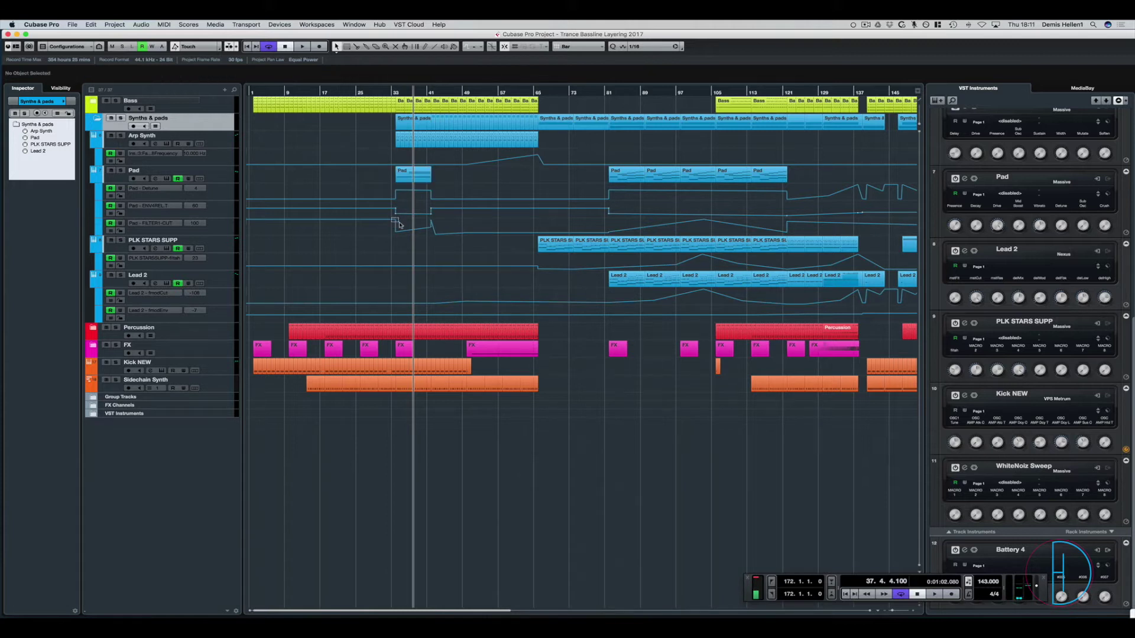
key("Delete")
left_click_drag(399, 224, 441, 224)
key("Delete")
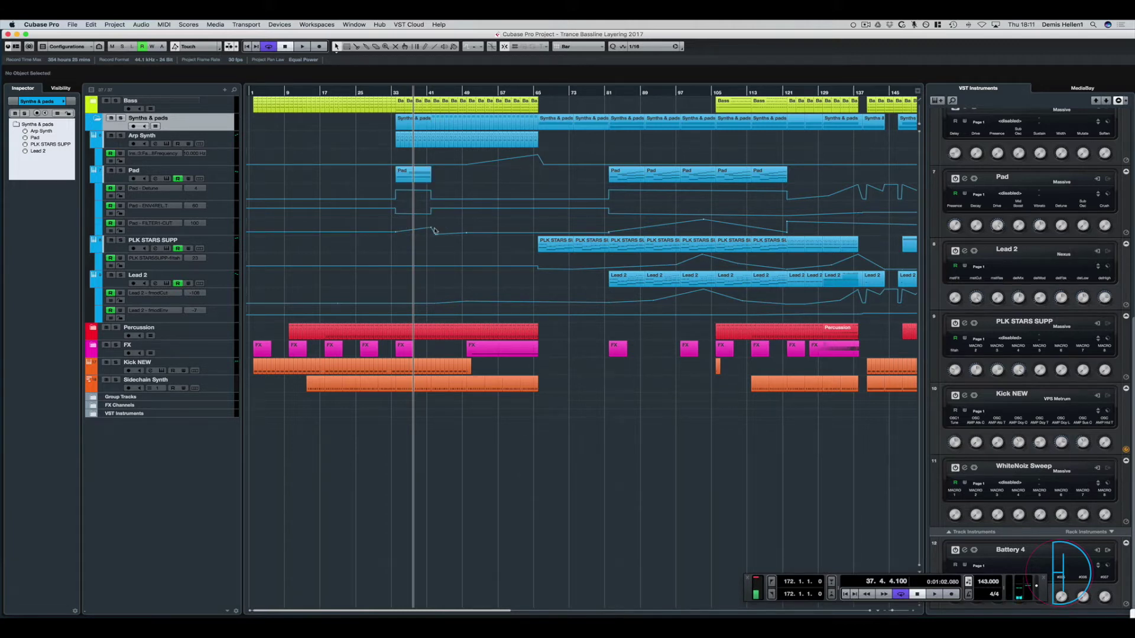
left_click(436, 231)
Step: Play the arrangement briefly from bar 34 to hear the held Pad chord
left_click(394, 94)
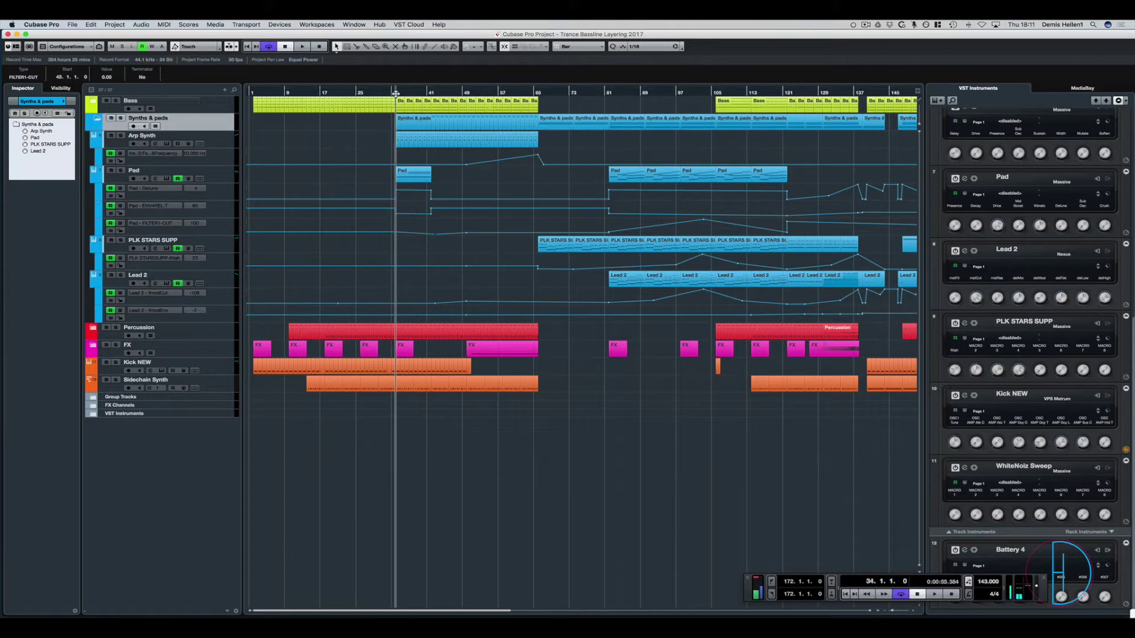
key("space")
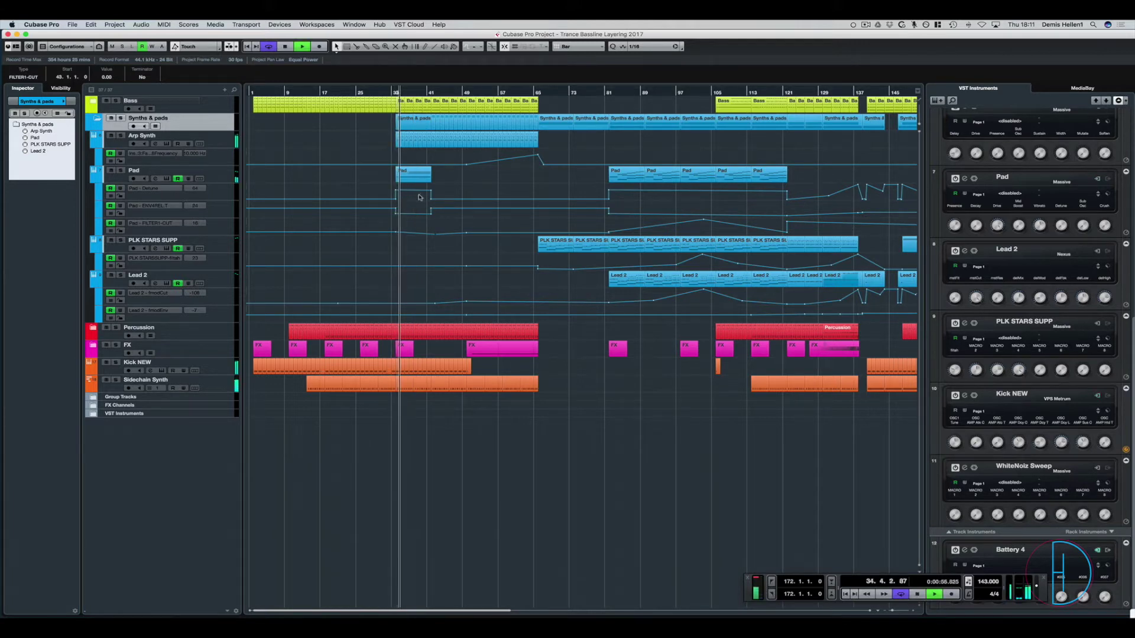
key("space")
Step: Examine the note pattern of the first Arp Synth part at bar 34 and return to the arrangement
left_click(398, 140)
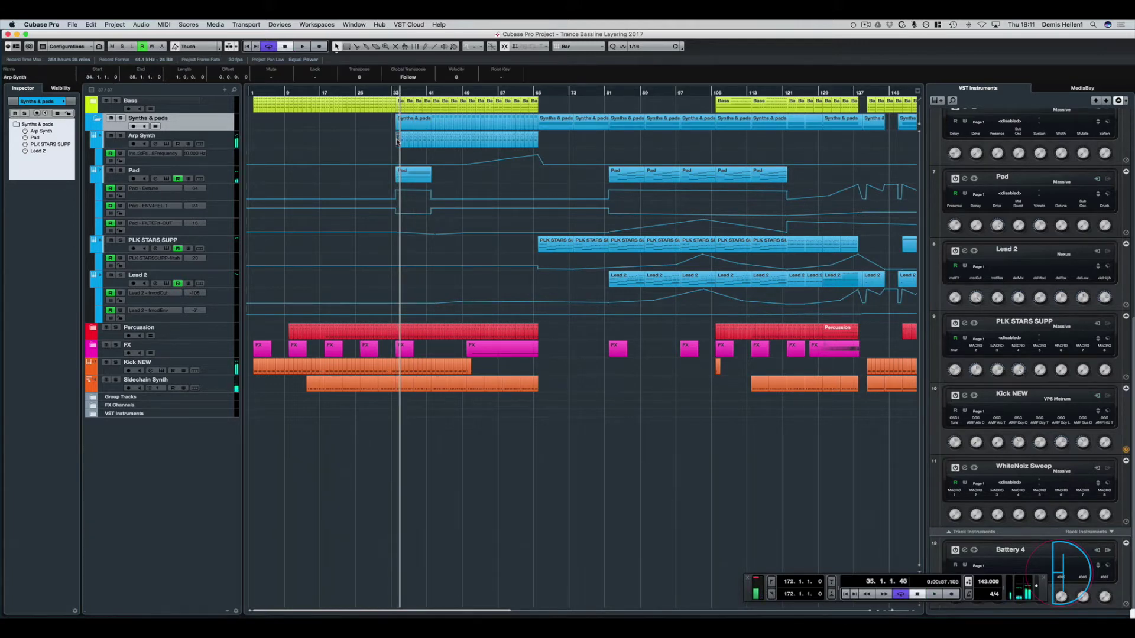
double_click(397, 140)
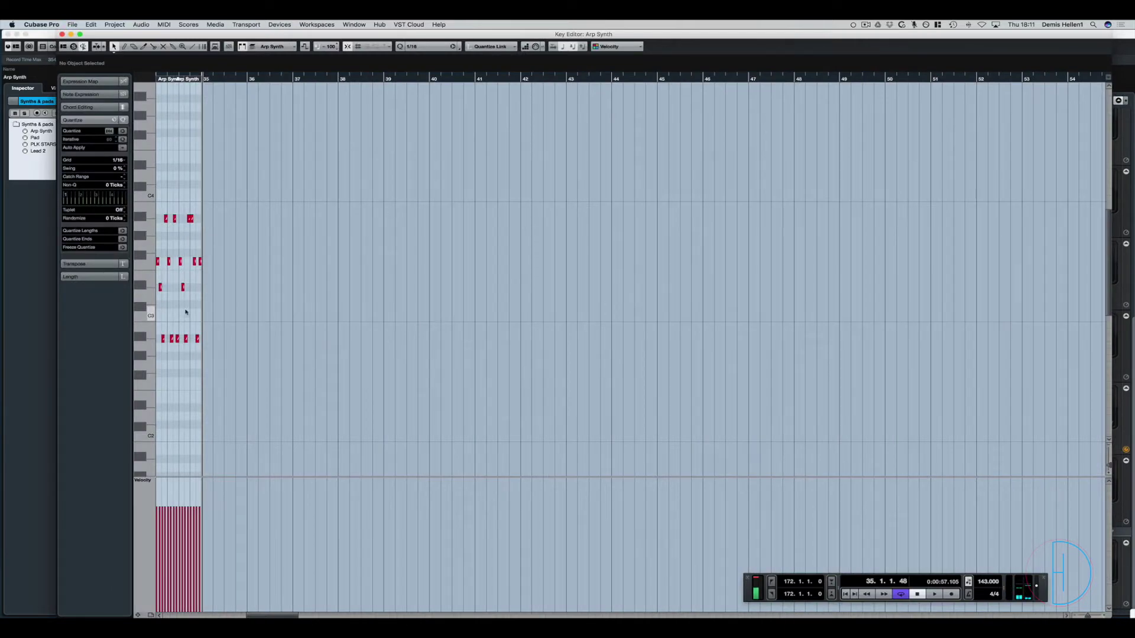
key("h")
key("h")
key("h")
key("h")
key("h")
key("h")
key("h")
key("h")
key("h")
key("h")
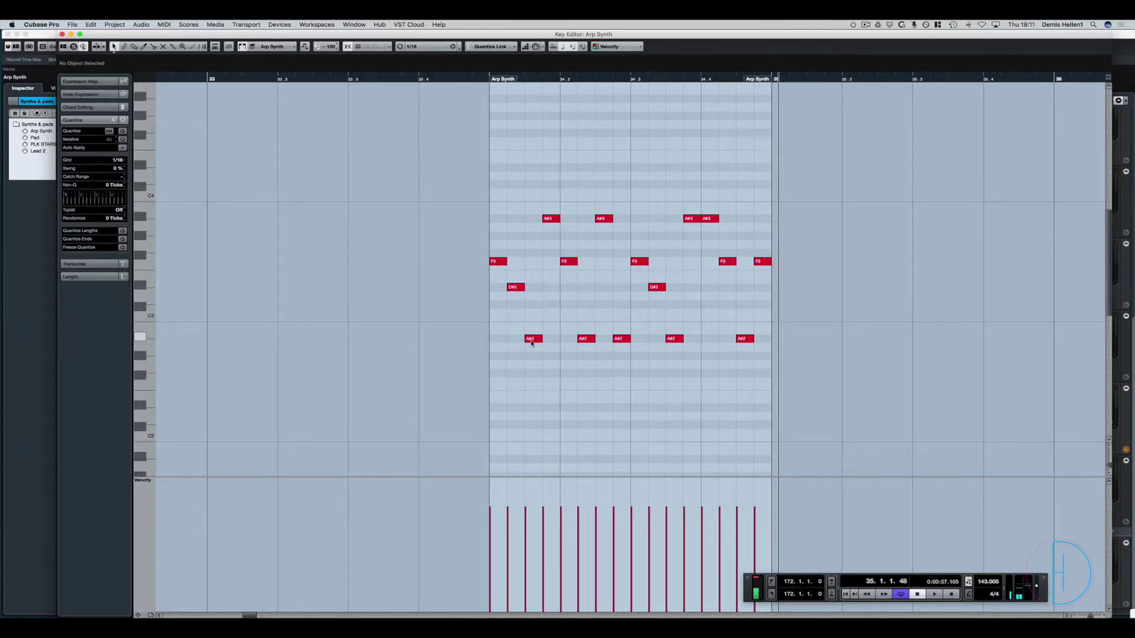
key("Escape")
key("Return")
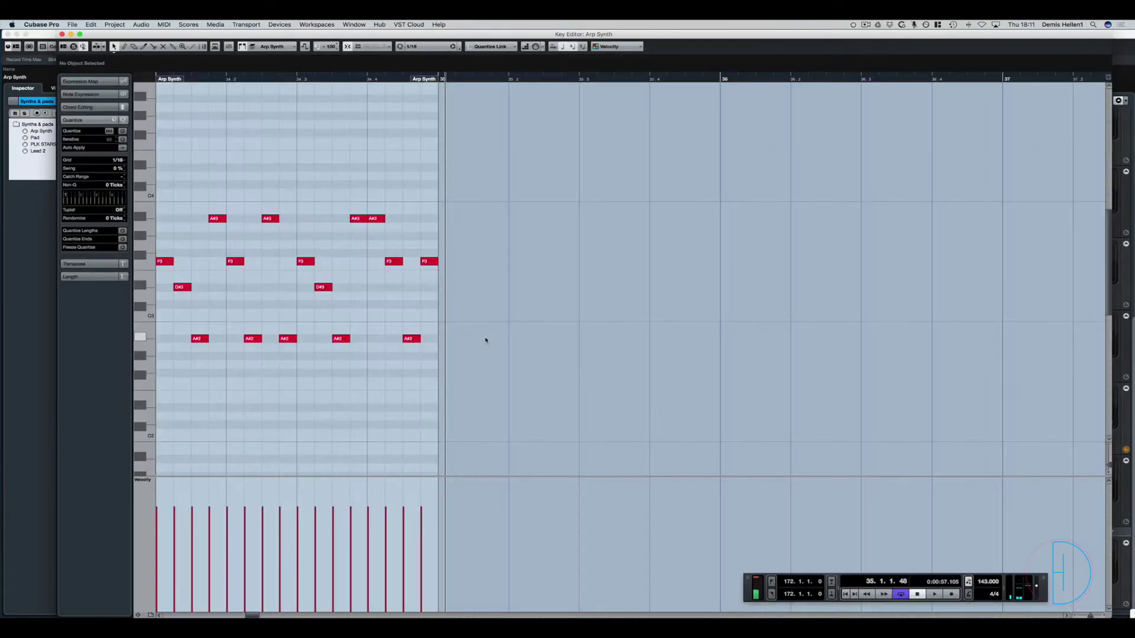
key("Escape")
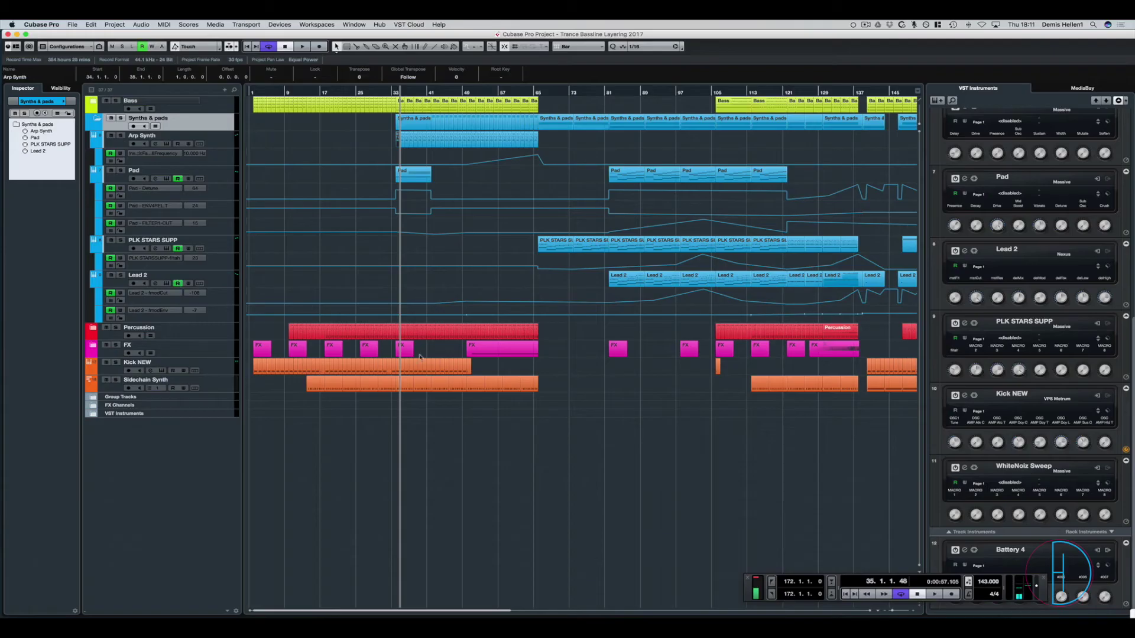
Step: Lower the C4 note in the bar 34 Pad part to F3 and return to the arrangement
left_click(405, 176)
key("Return")
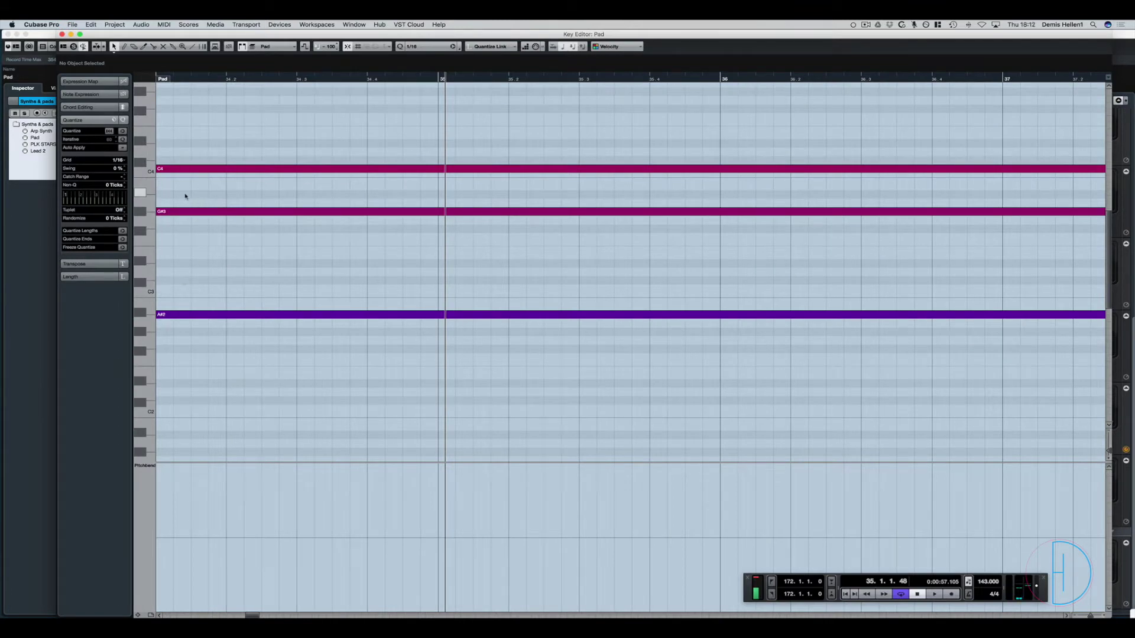
left_click(185, 169)
key("Down")
key("Down")
key("Down")
key("Down")
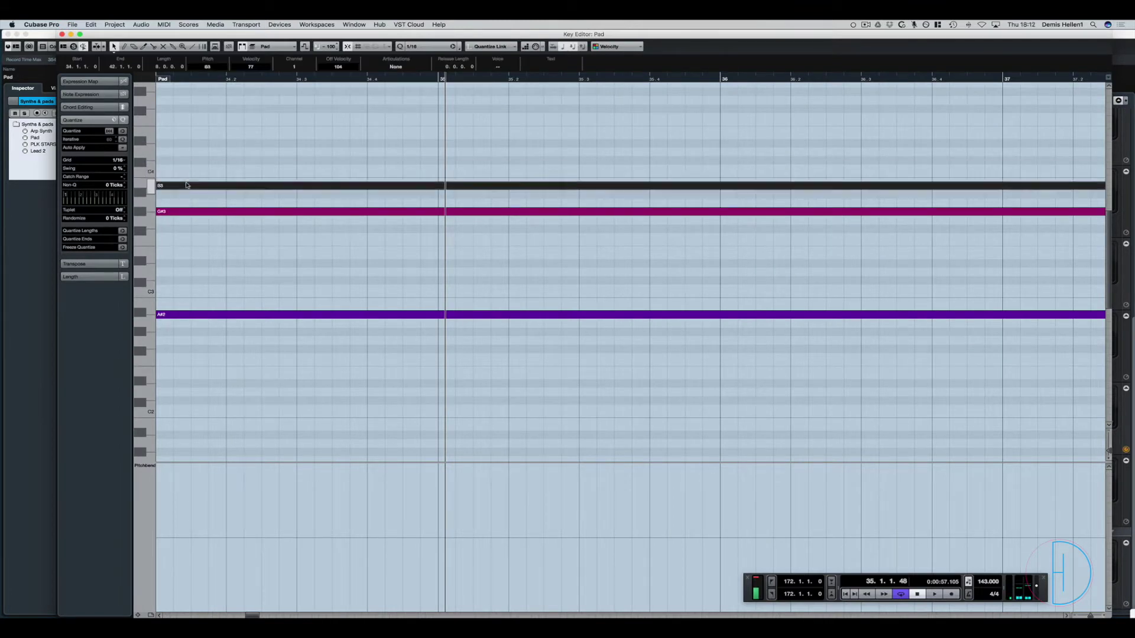
key("Down")
key("Down")
key("Down")
left_click(180, 213)
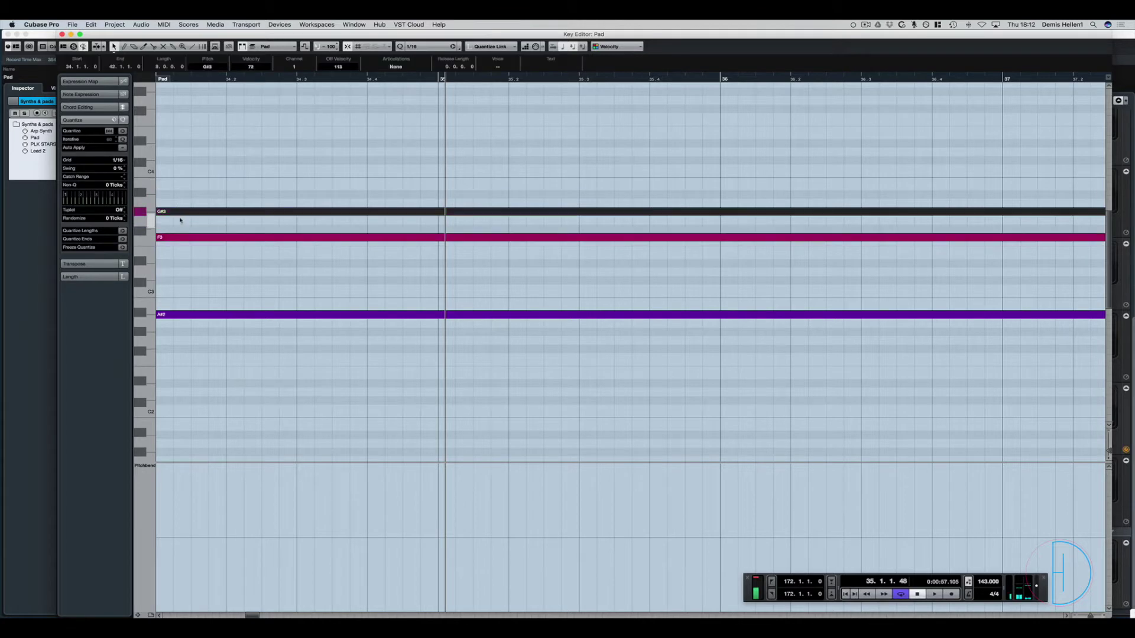
left_click(186, 347)
left_click(187, 315)
key("Return")
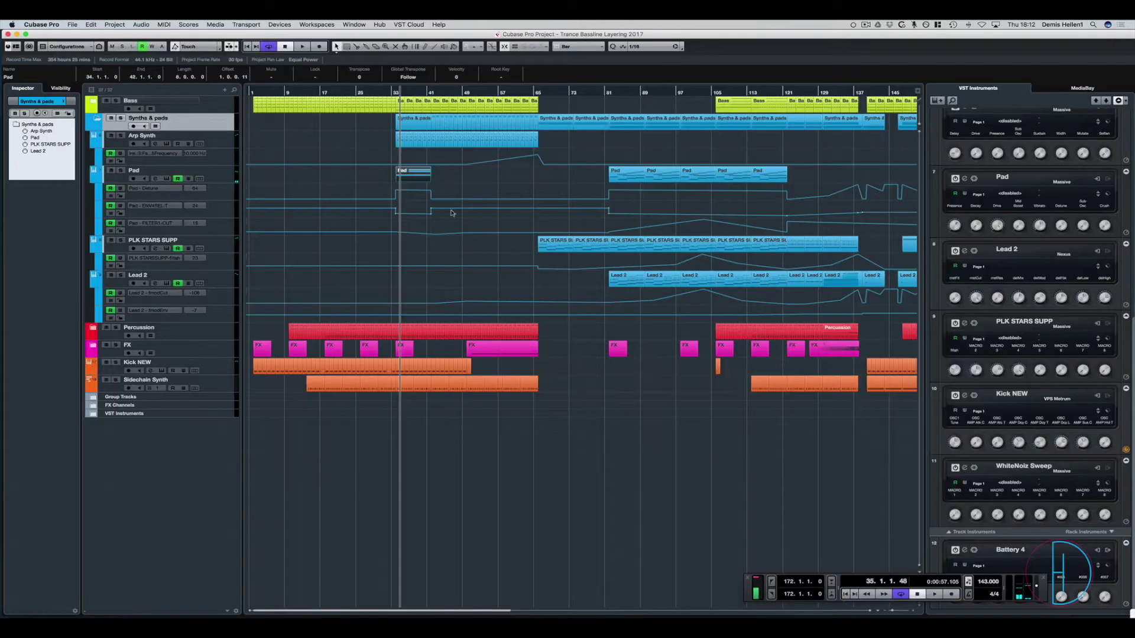
Step: Audition the Pad part from bar 34 and set the cycle range to its length, bars 34 to 42
double_click(393, 93)
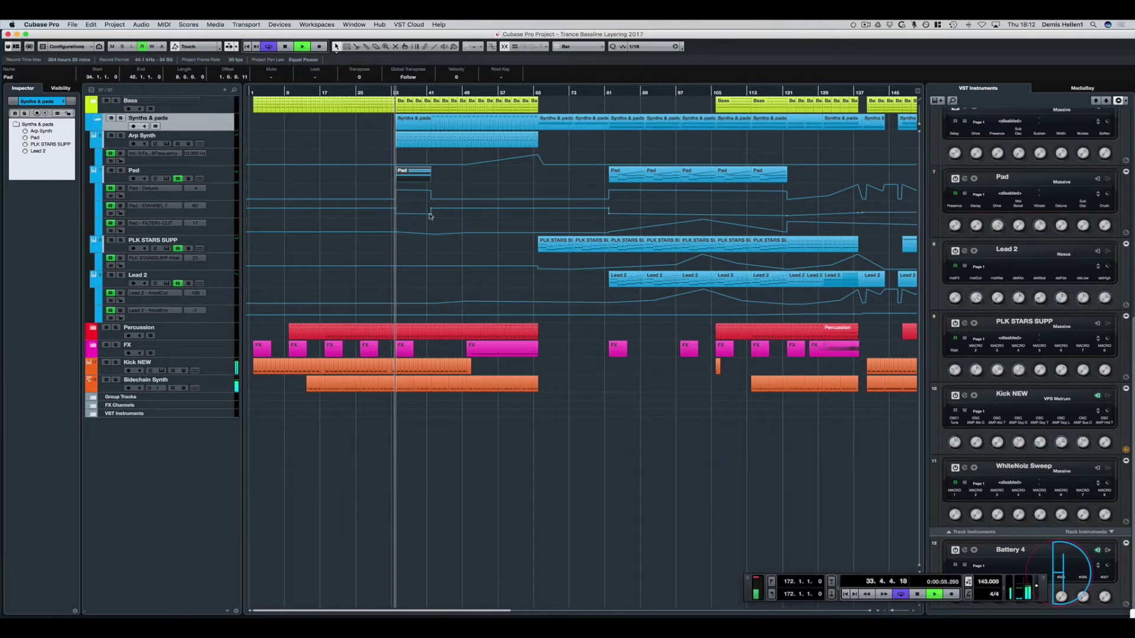
key("space")
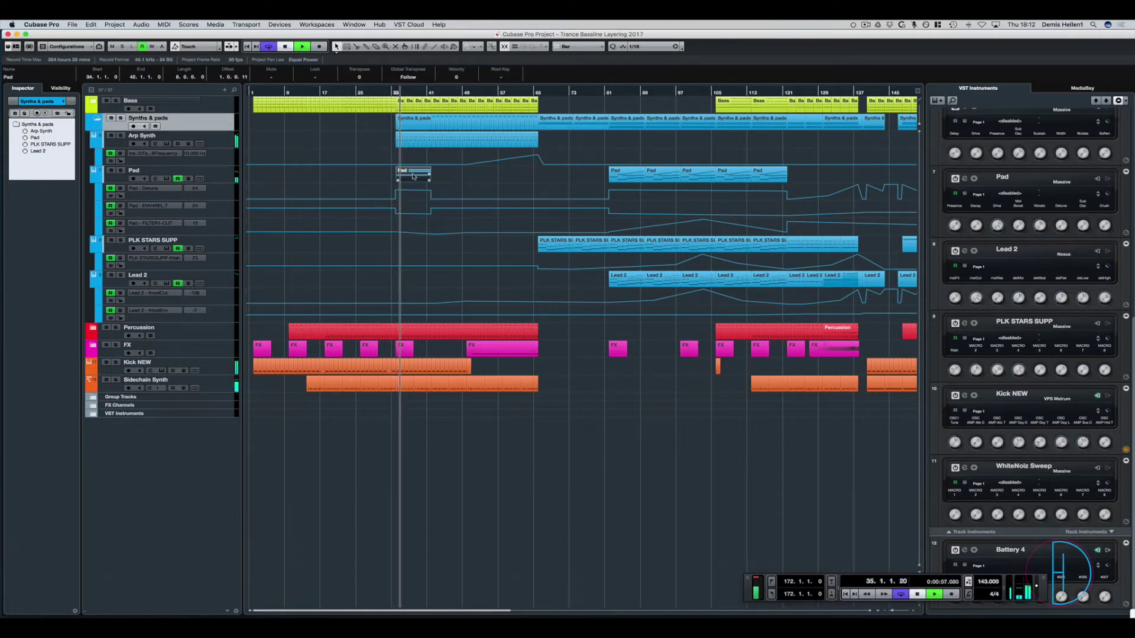
left_click(412, 175)
double_click(412, 175)
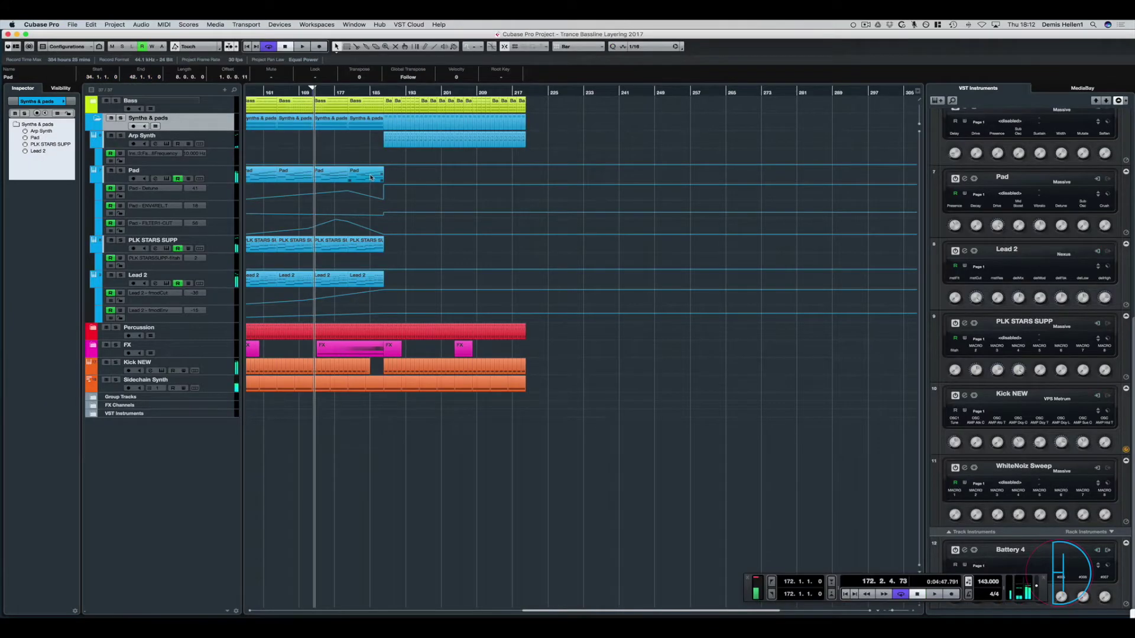
scroll(370, 165, "left", 15)
left_click(394, 92)
key("space")
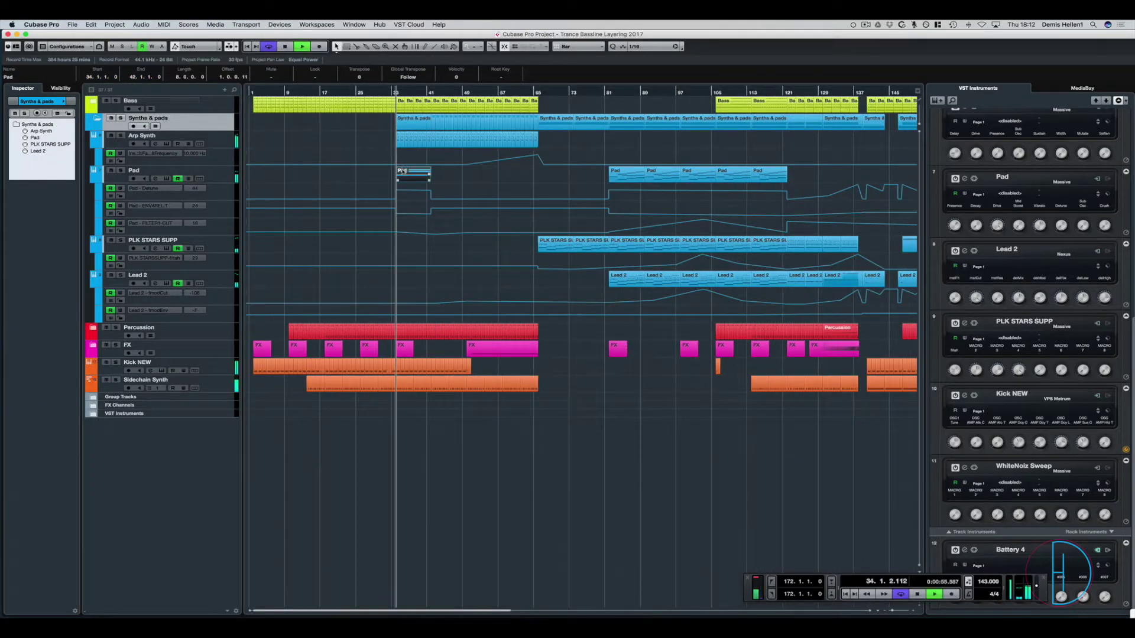
key("p")
key("space")
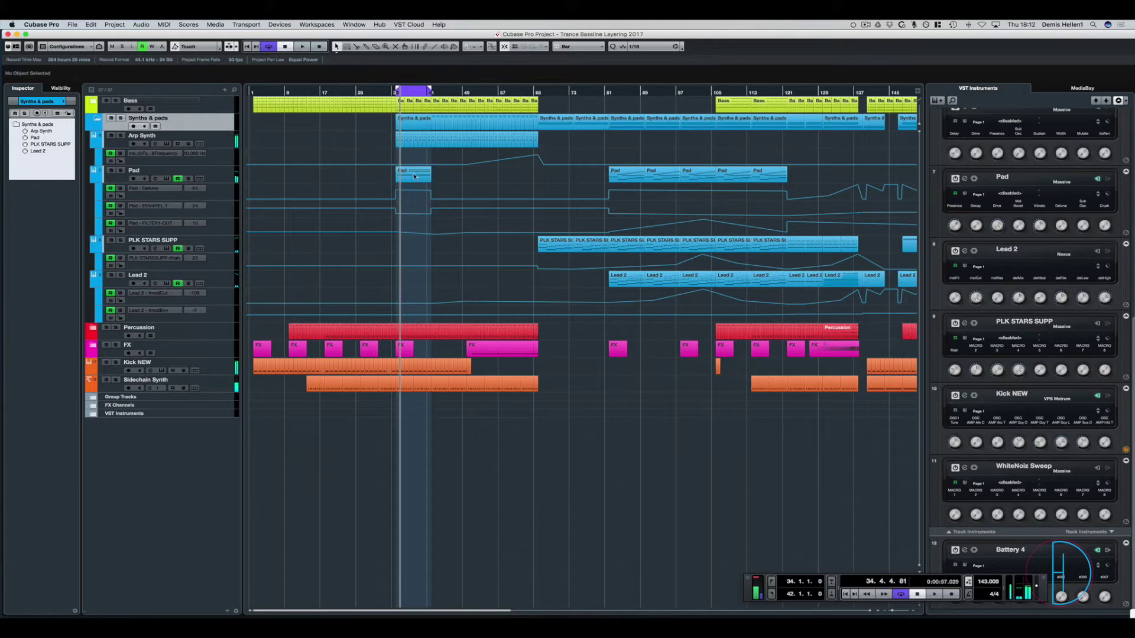
Step: Check the first Arp Synth part's notes again for comparison with the Pad chord
left_click(398, 140)
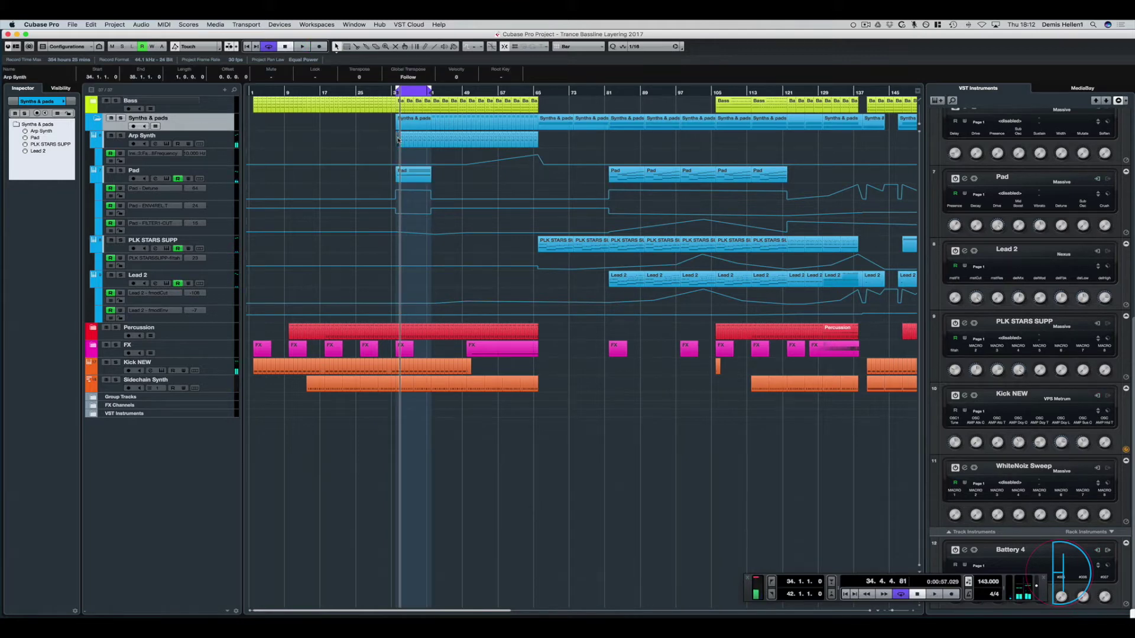
double_click(398, 140)
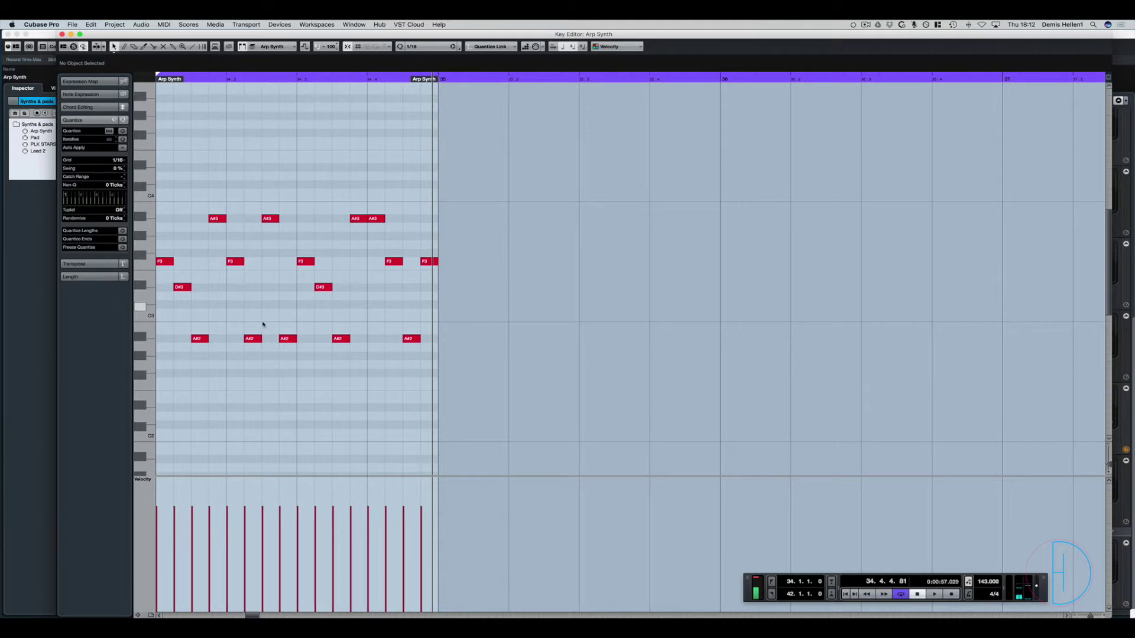
key("Return")
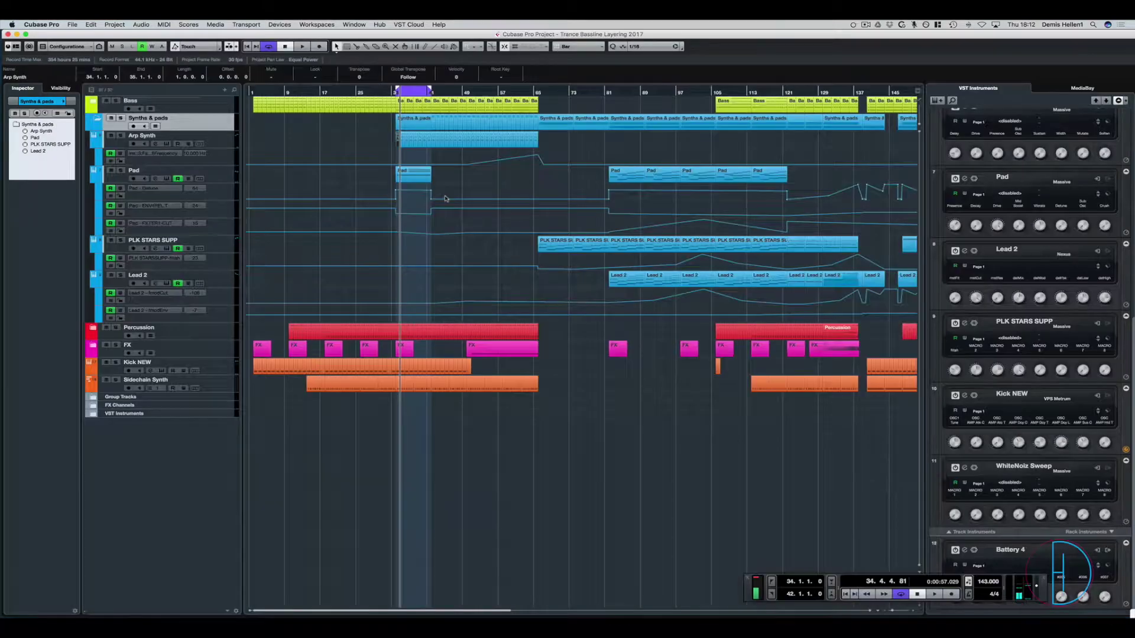
Step: Lower the Pad part's G#4 note to D#4, start looped playback and return to the arrangement
left_click(406, 182)
key("Return")
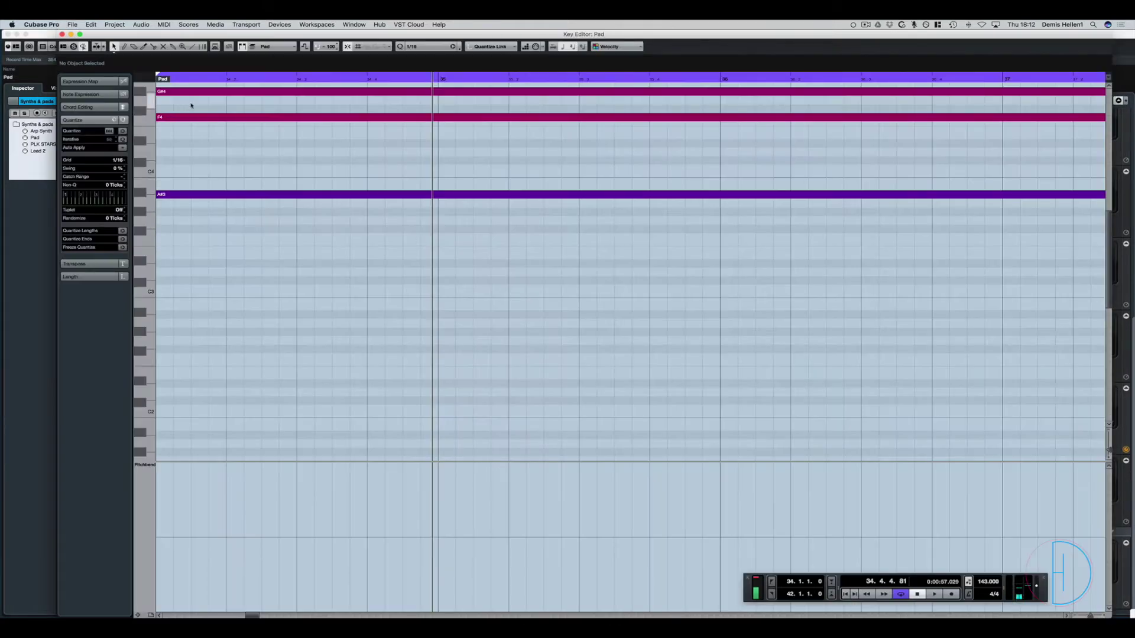
key("Down")
key("Down")
key("Down")
key("Down")
key("Down")
key("Down")
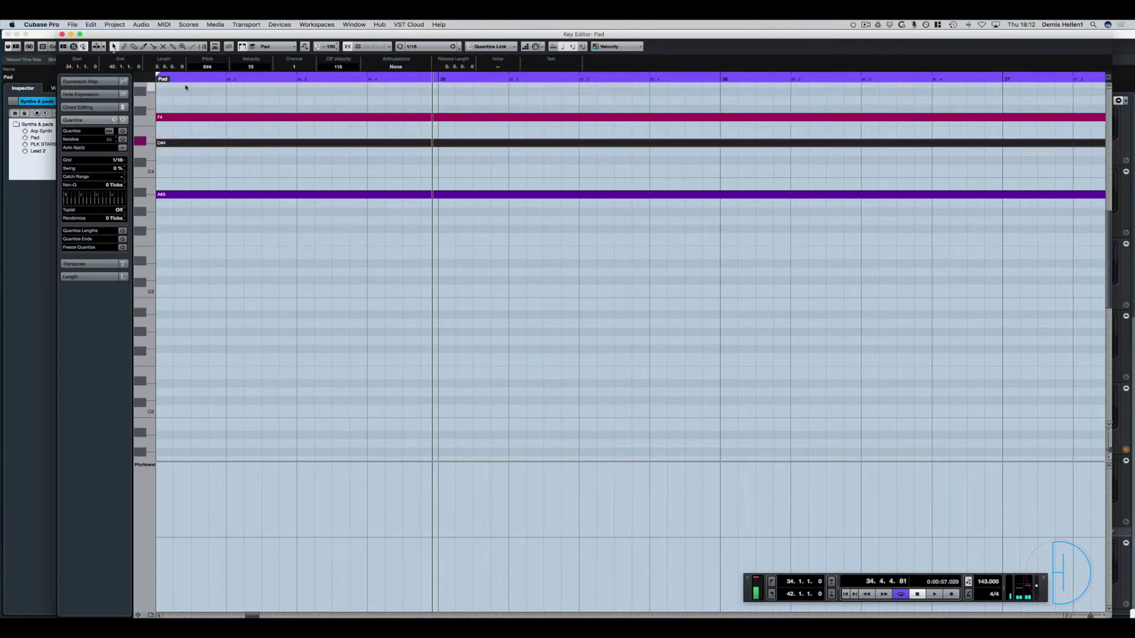
key("Up")
left_click_drag(181, 79, 126, 80)
key("space")
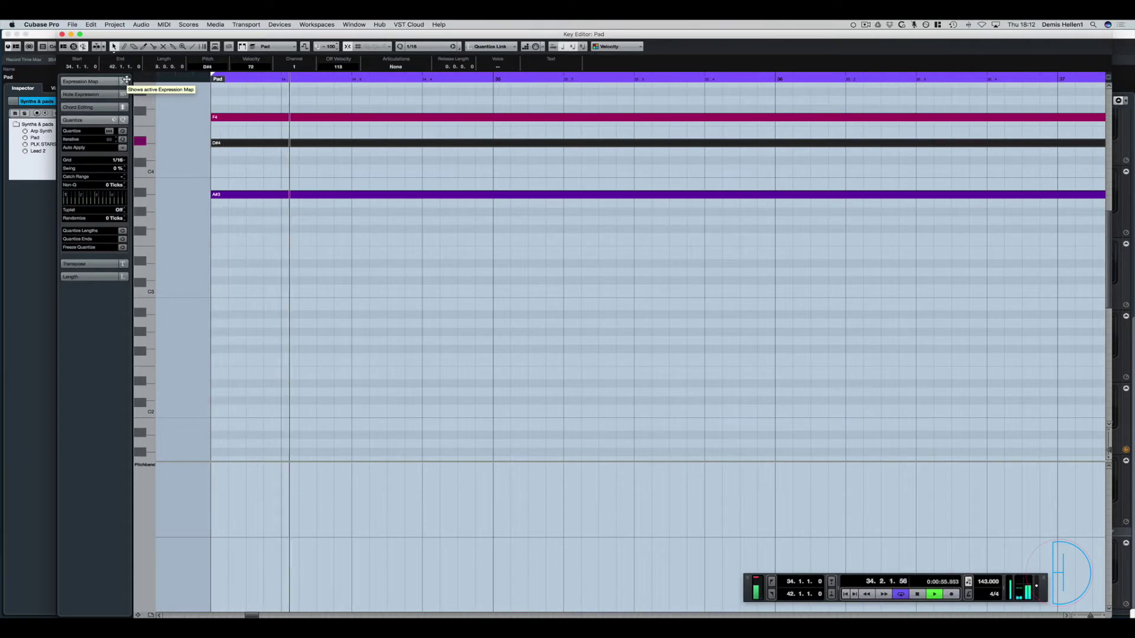
key("Return")
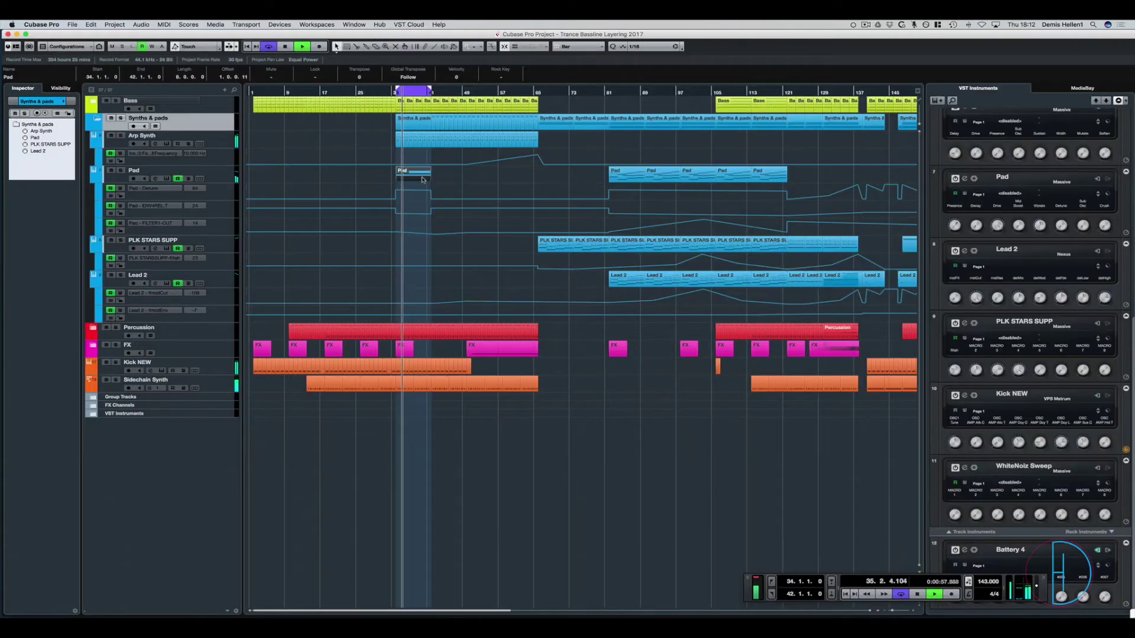
Step: Repeat the bar 34 Pad part up to bar 66 and delete its ENV4REL.T and Detune automation over that range
left_click_drag(423, 180, 367, 218)
key("Delete")
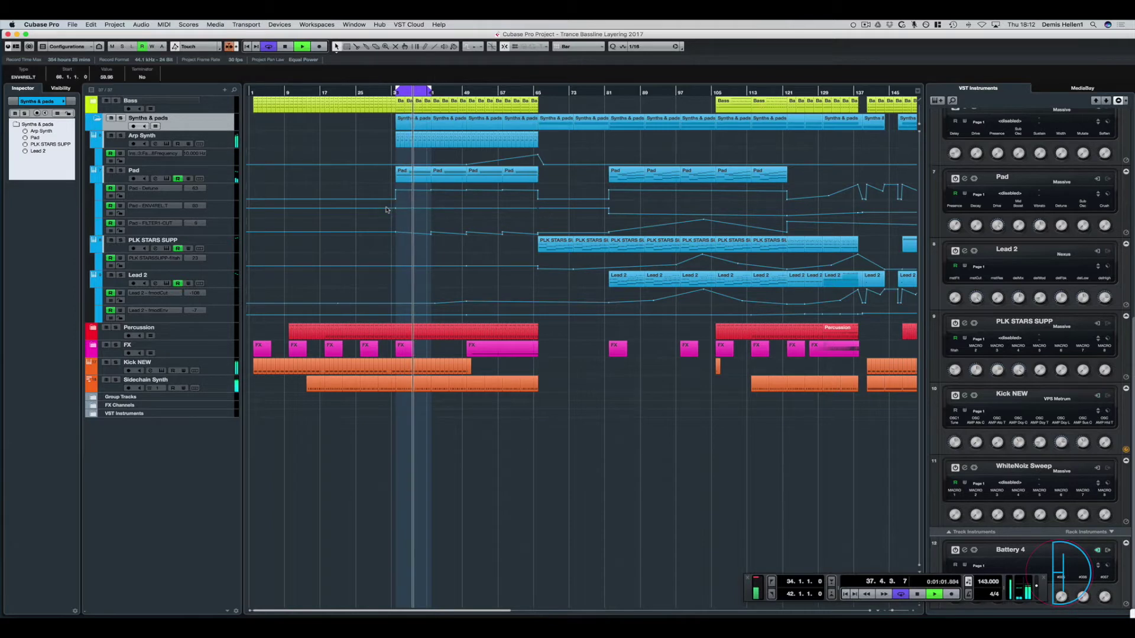
left_click_drag(568, 222, 385, 207)
left_click_drag(545, 188, 383, 199)
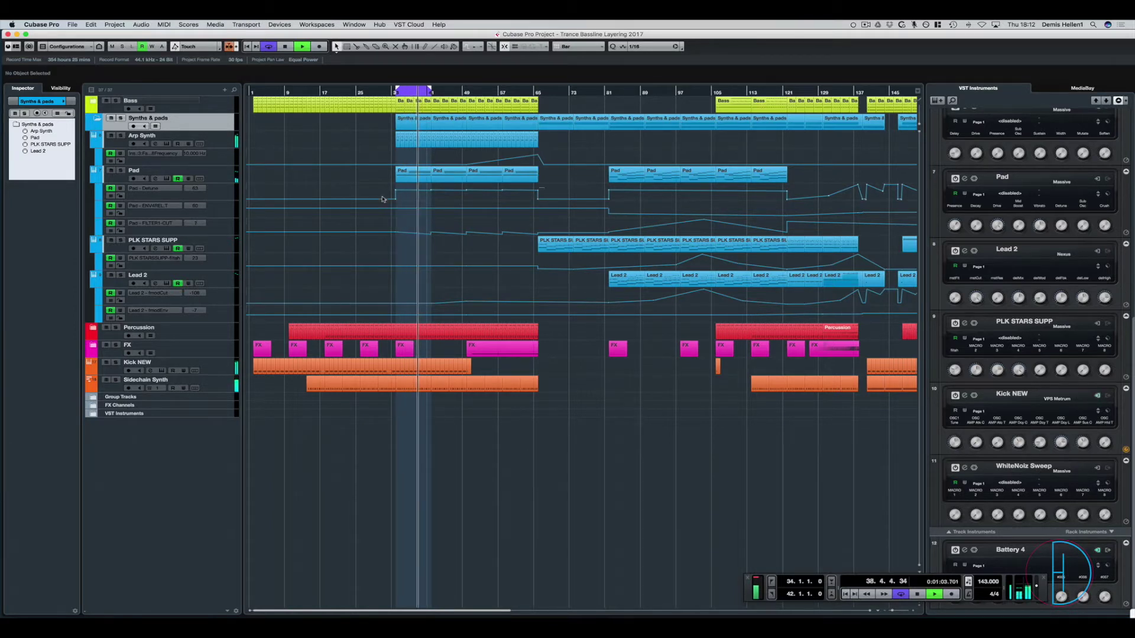
key("Delete")
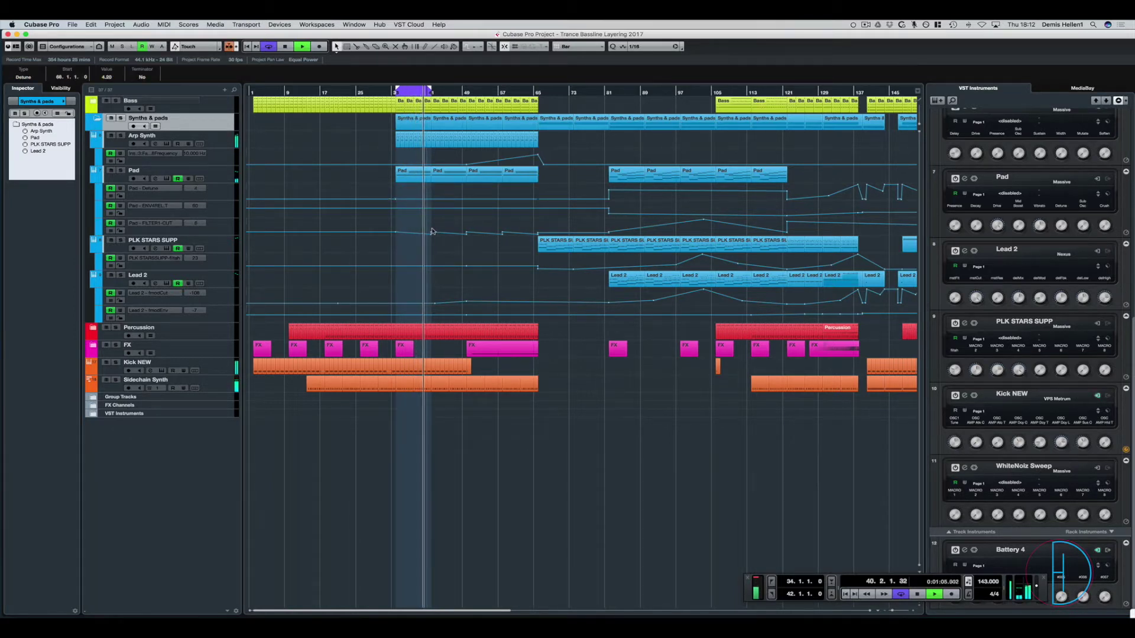
Step: Delete the Pad track's FILTER1-CUT automation points between bars 34 and 66
key("Delete")
mouse_move(442, 239)
left_mouse_down()
mouse_move(426, 229)
mouse_move(539, 236)
left_mouse_up()
key("Delete")
key("Delete")
key("Delete")
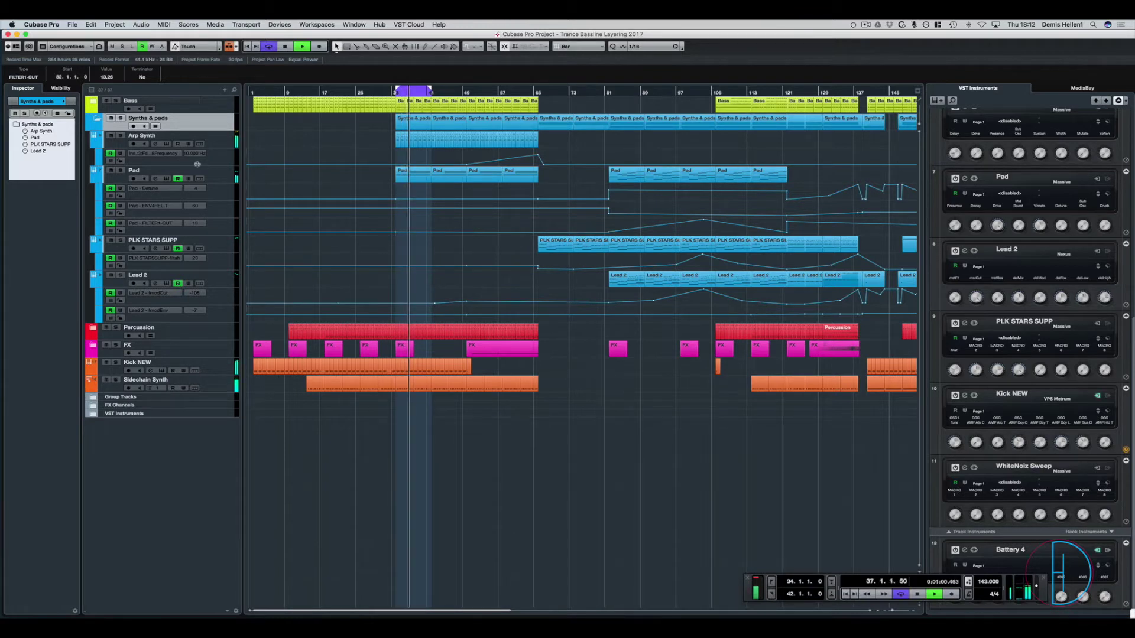
Step: Solo the Pad track to audition it from bar 34, clear the solo and stop playback
left_click(121, 172)
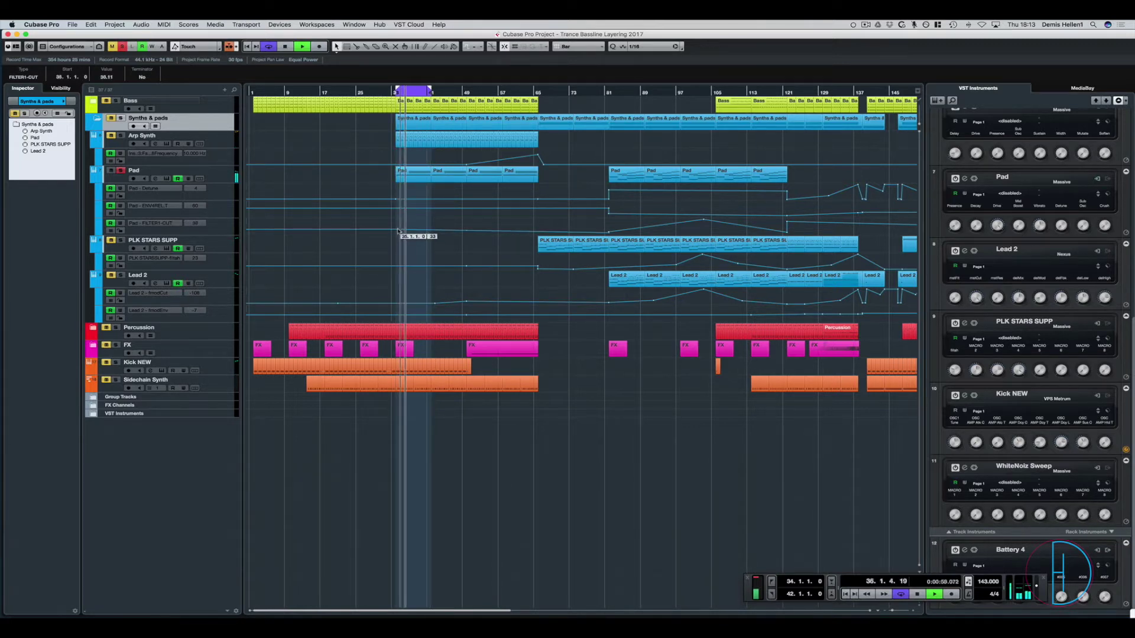
left_click(396, 91)
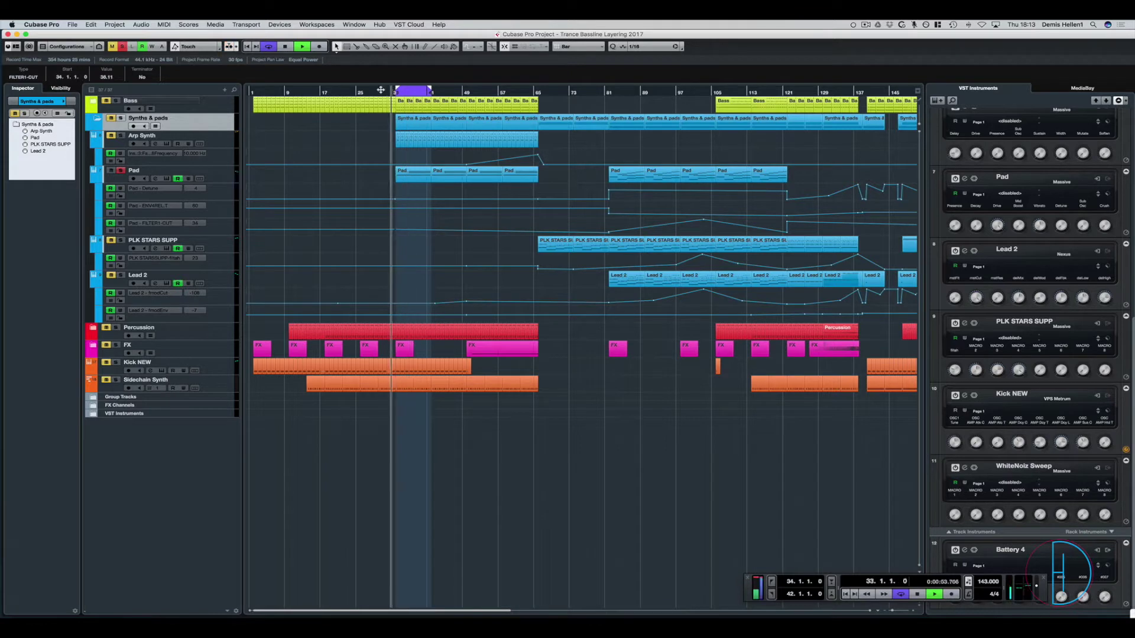
left_click(122, 47)
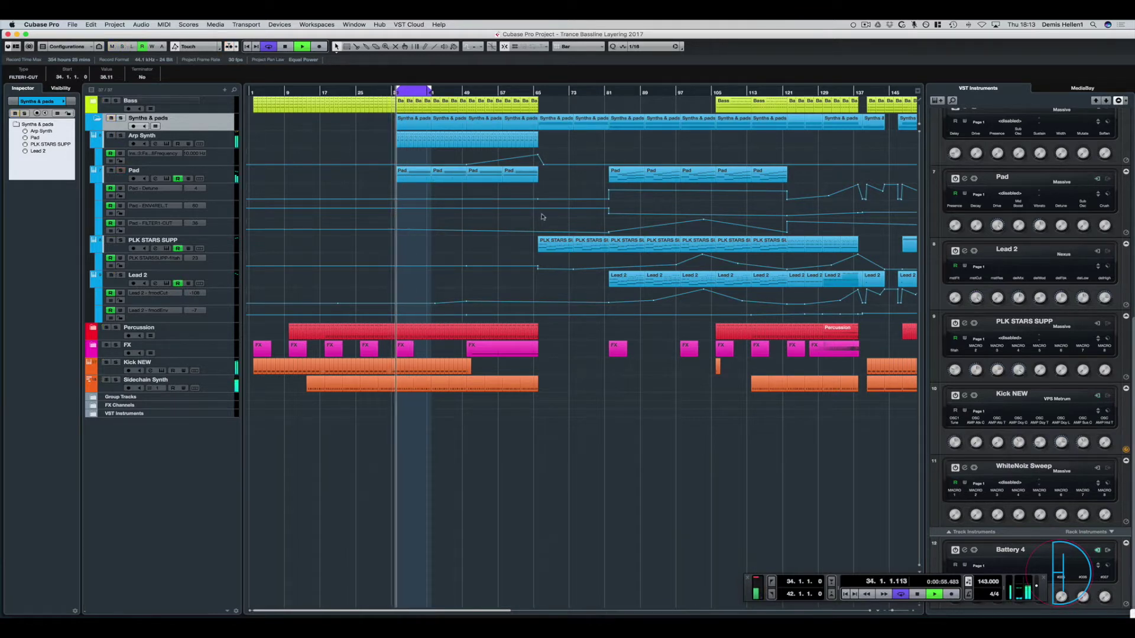
key("space")
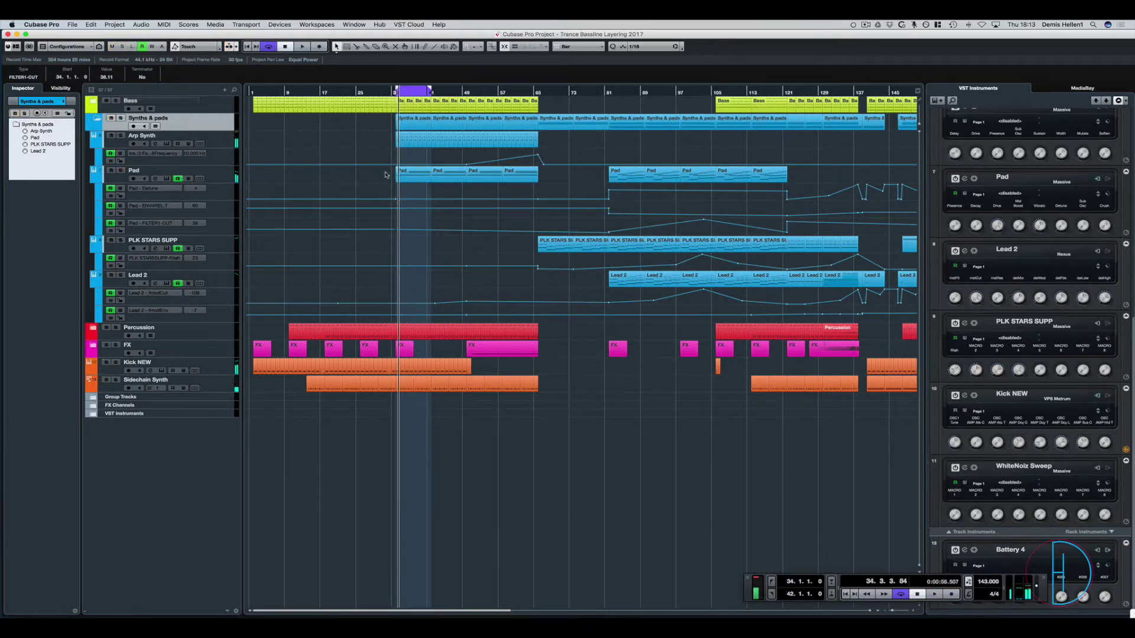
Step: Transpose the bar 34 Pad part's whole chord to F3, D#3 and A#2 and play it back with the Pad track soloed
double_click(408, 174)
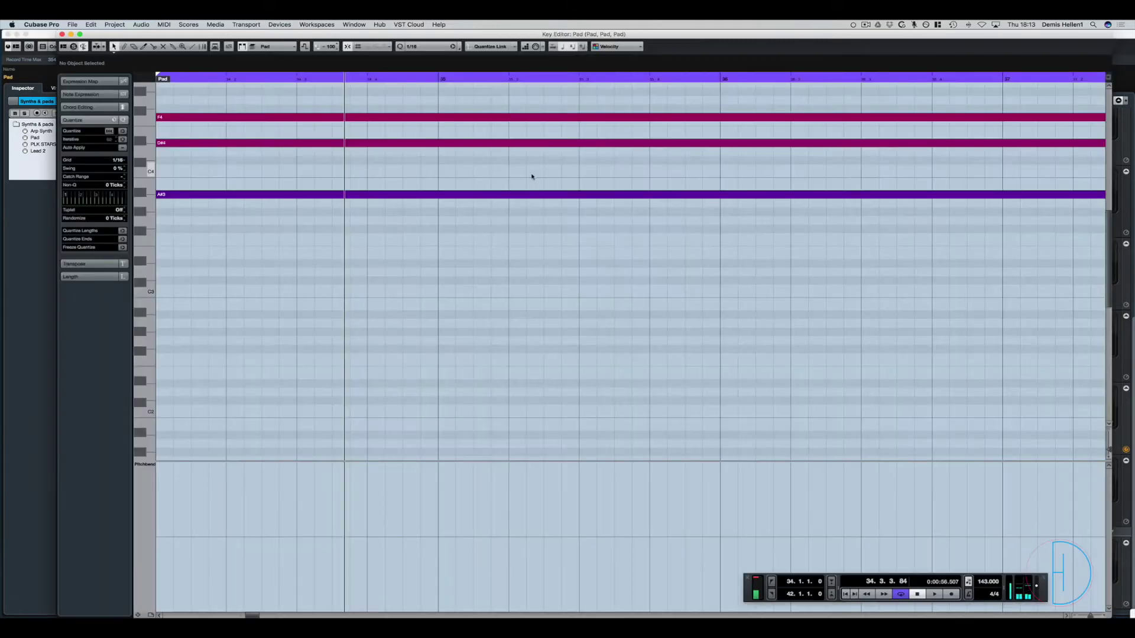
key("super+a")
key("shift+Up")
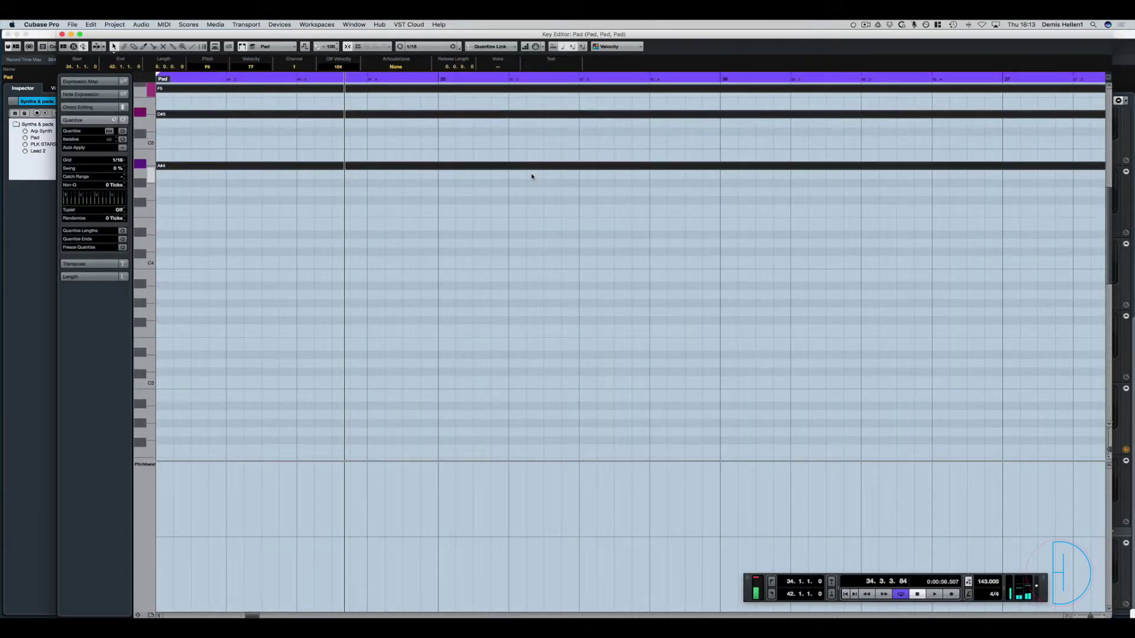
key("Return")
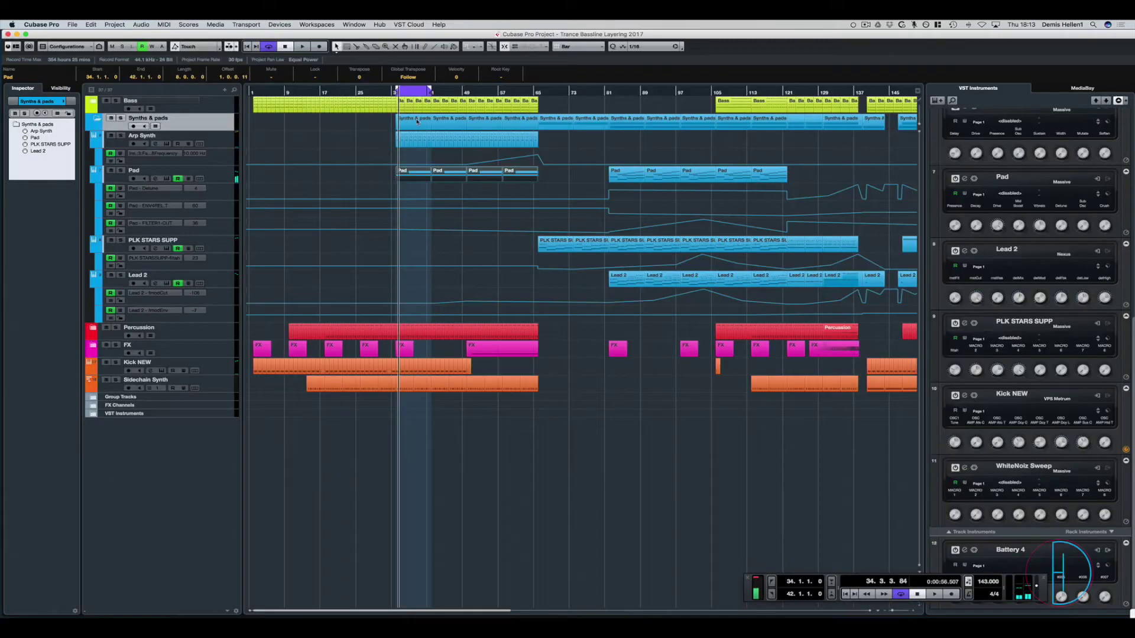
key("space")
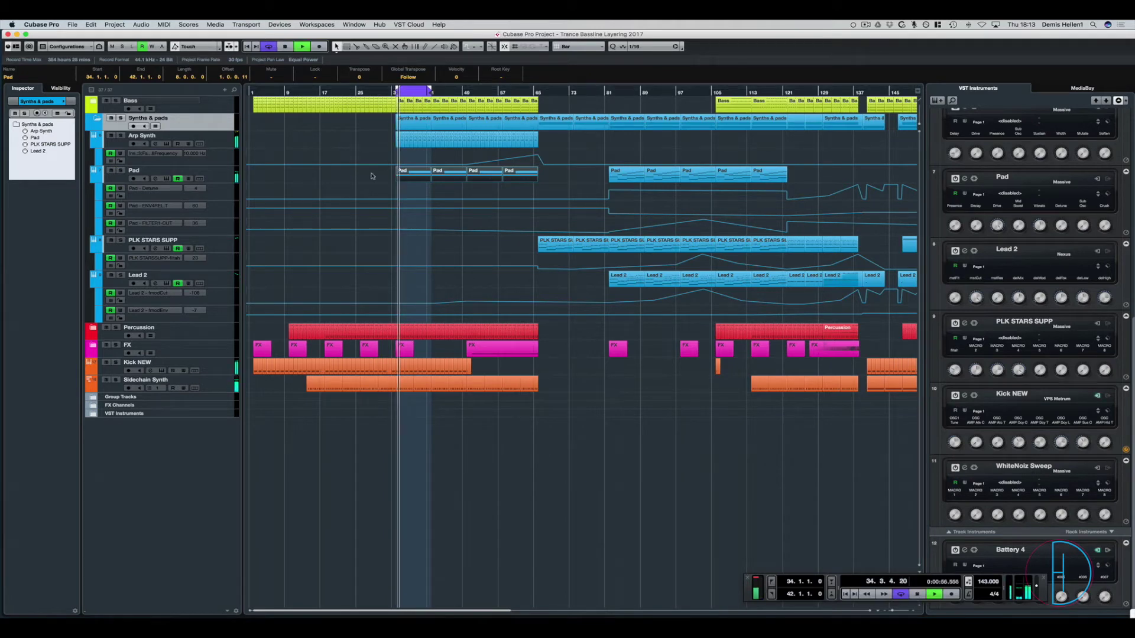
left_click(120, 171)
left_click(387, 177)
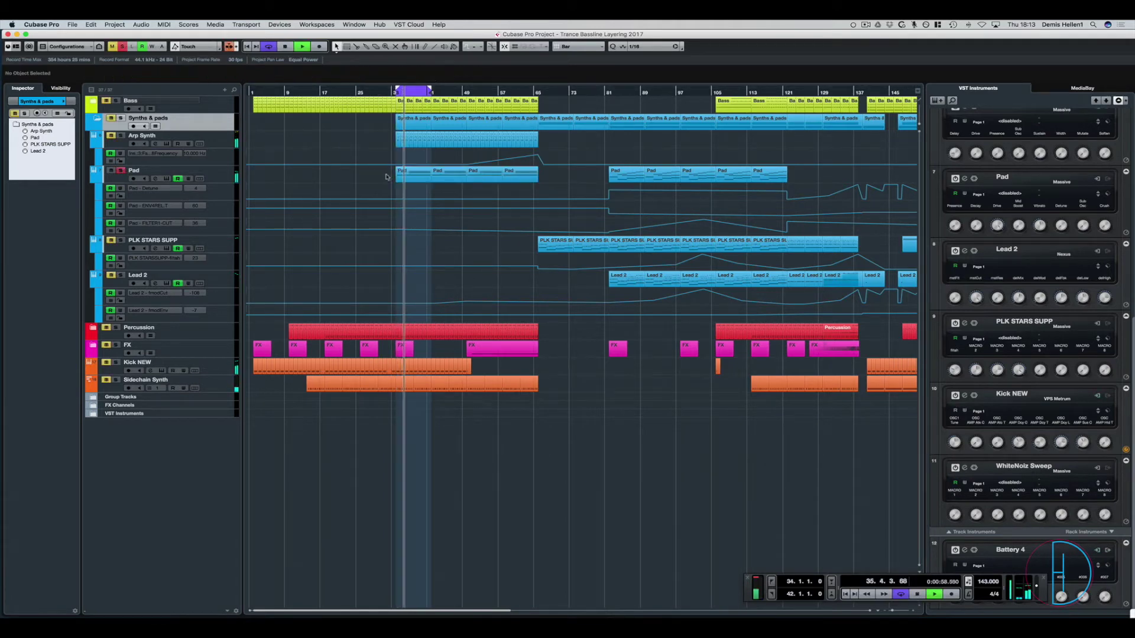
Step: Raise the bar 34 Pad part's A#2 note an octave to A#3 and audition the chord from just before bar 34
left_click(406, 176)
double_click(406, 176)
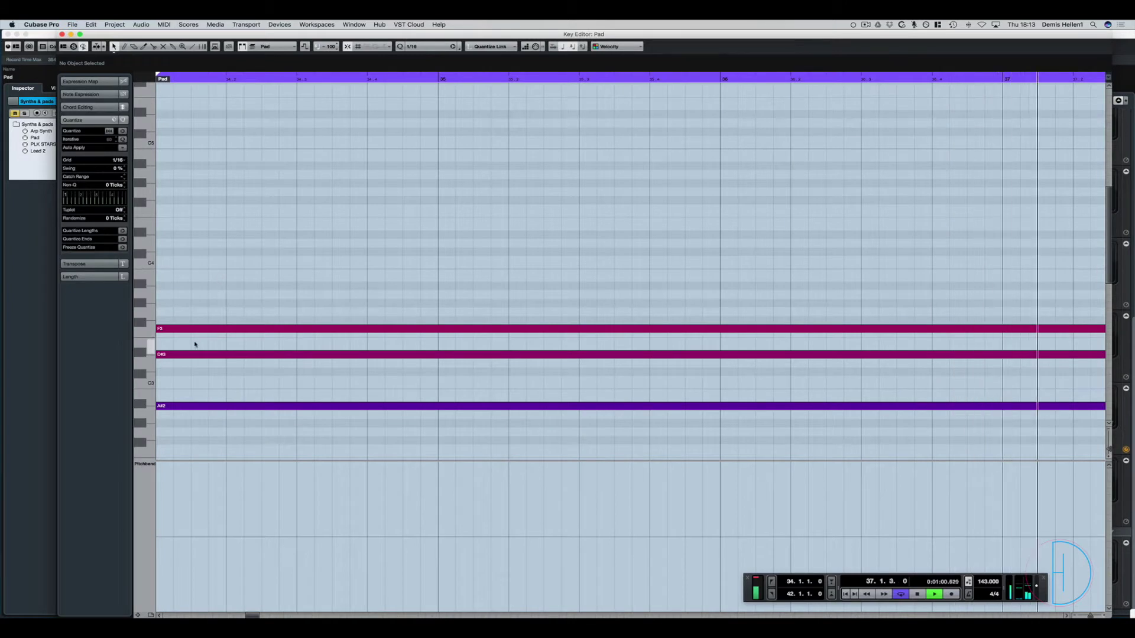
left_click(191, 329)
left_click(199, 355)
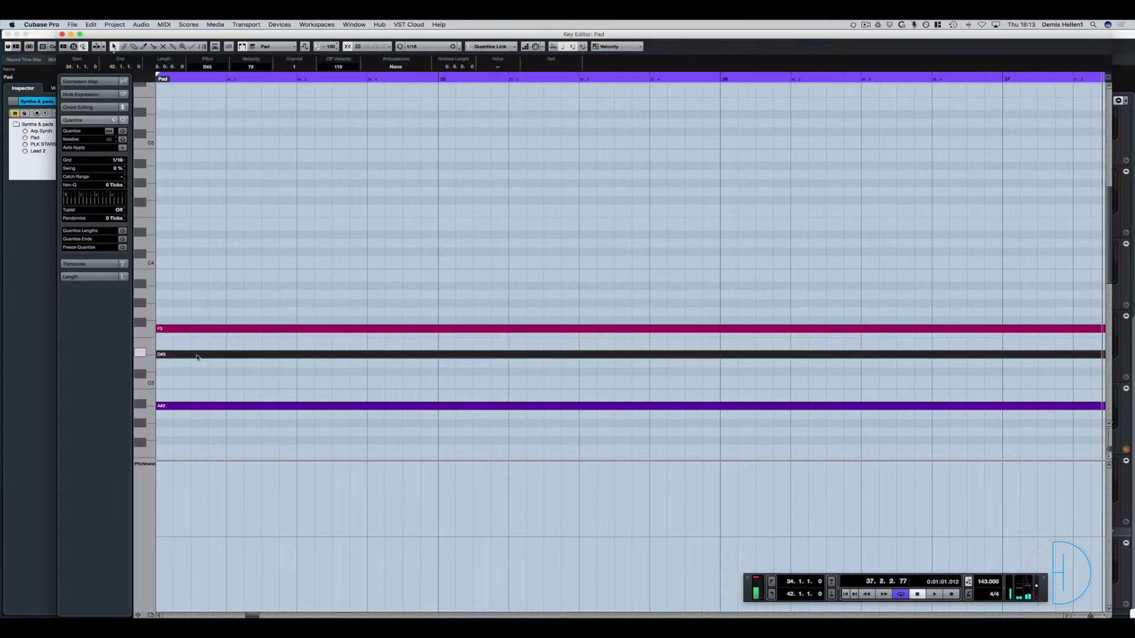
left_click(180, 406)
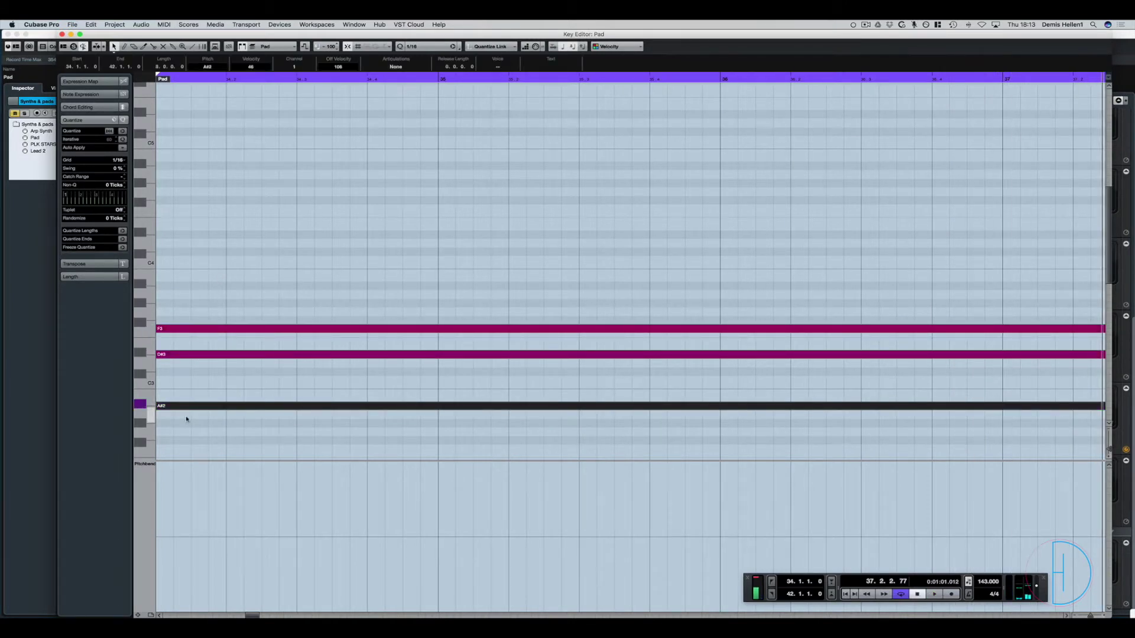
key("shift+Up")
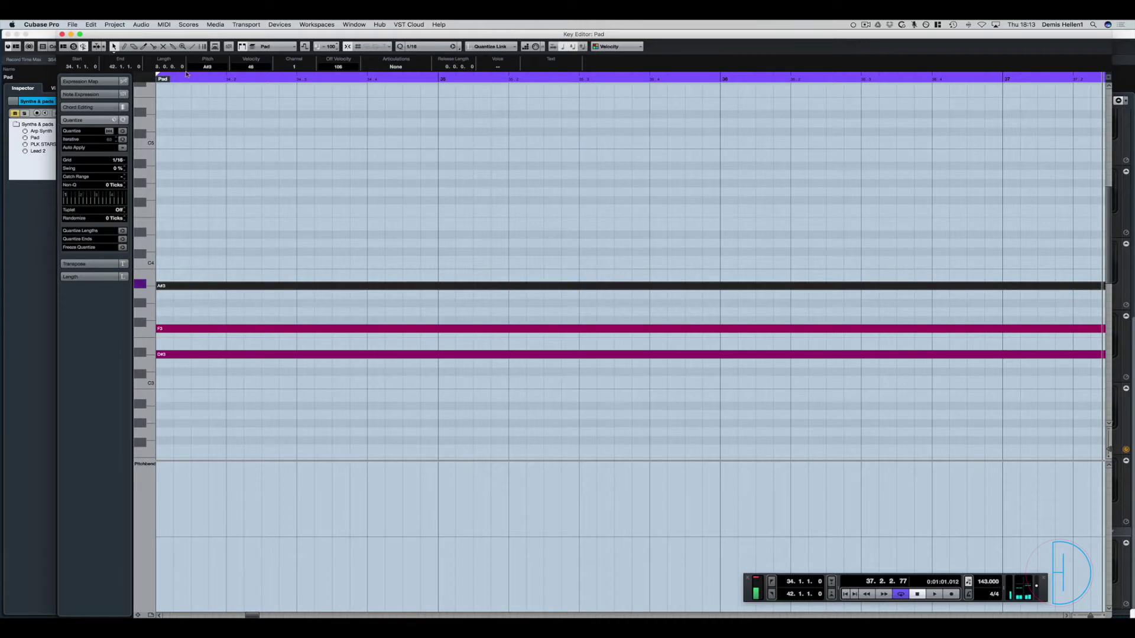
left_click_drag(166, 75, 153, 75)
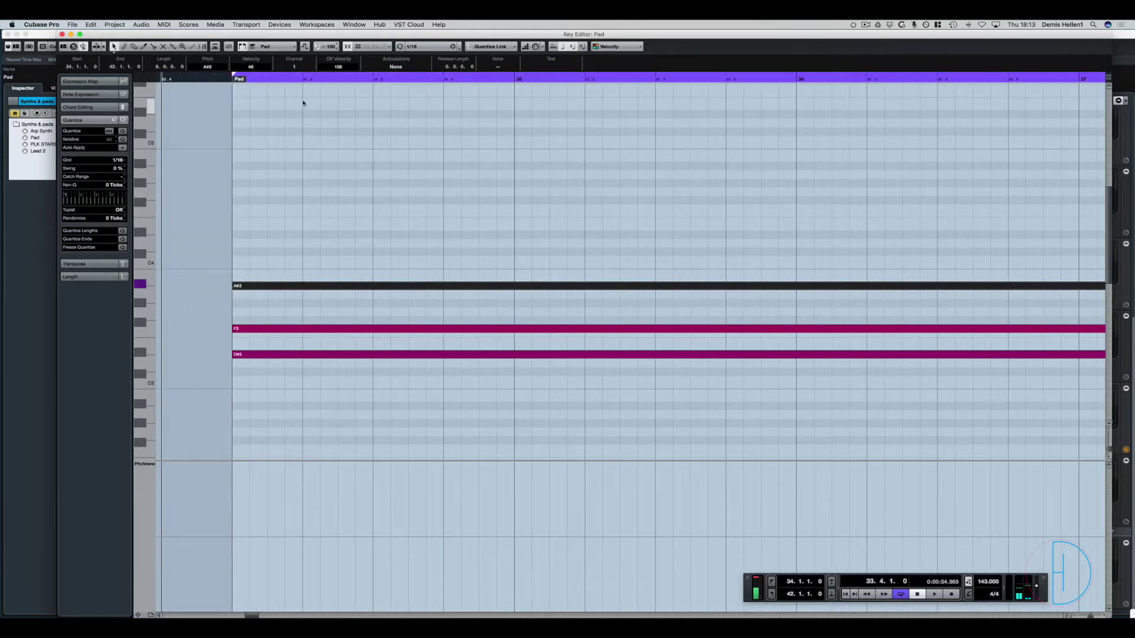
key("space")
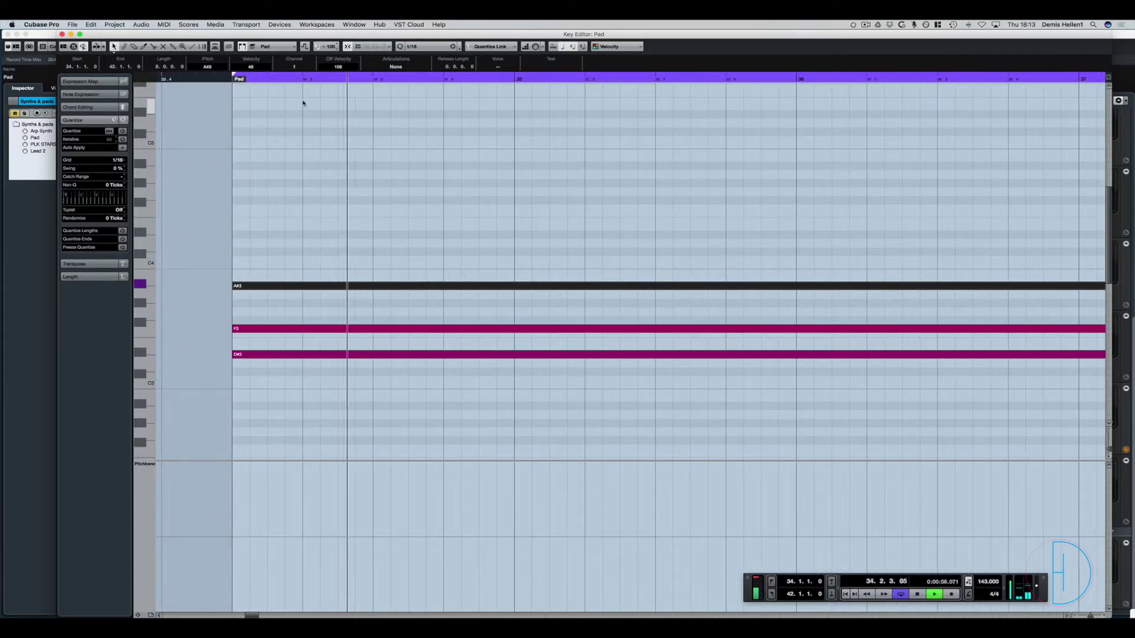
key("Return")
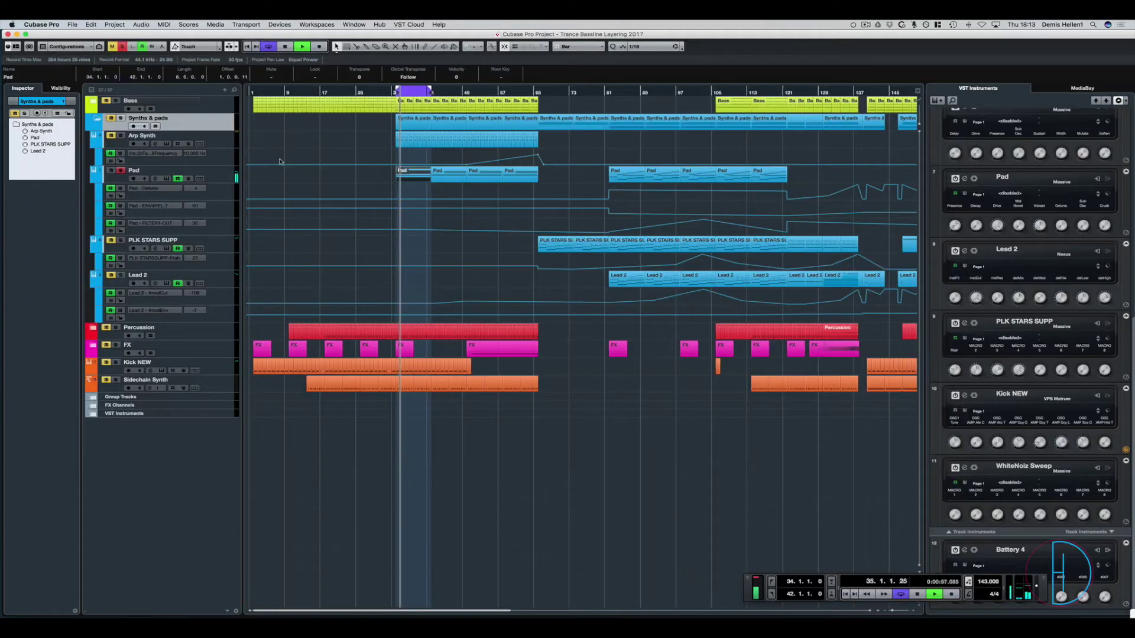
Step: Audition the Arp Synth with the Pad, compare with the Bass soloed, and end with solos cleared and playback stopped
left_click(120, 136)
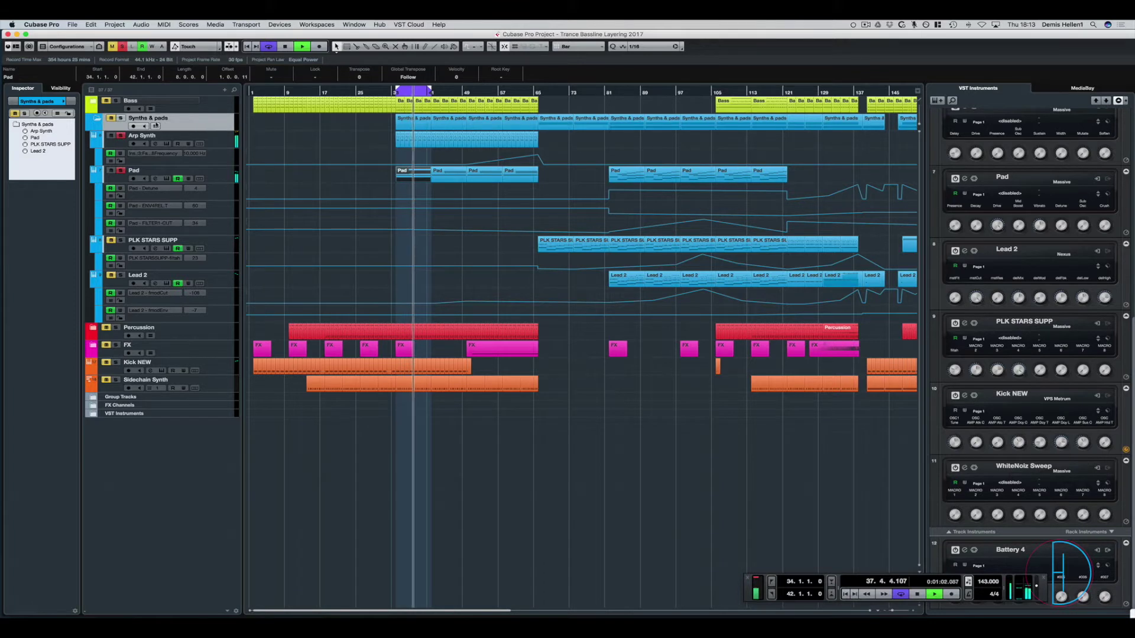
left_click(117, 102)
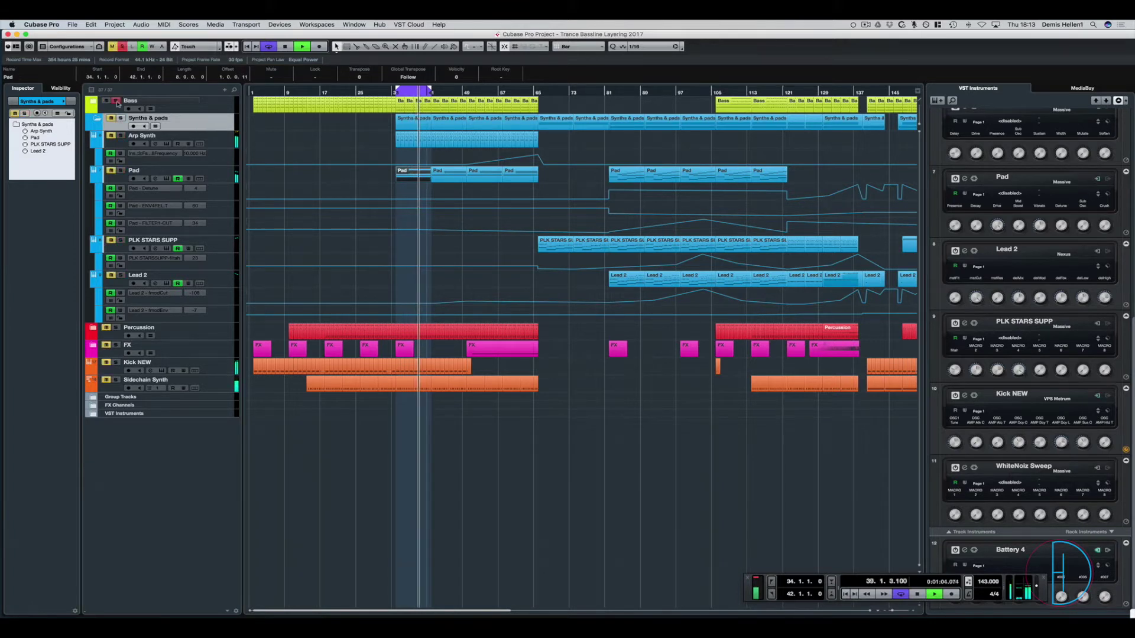
left_click(117, 102)
key("space")
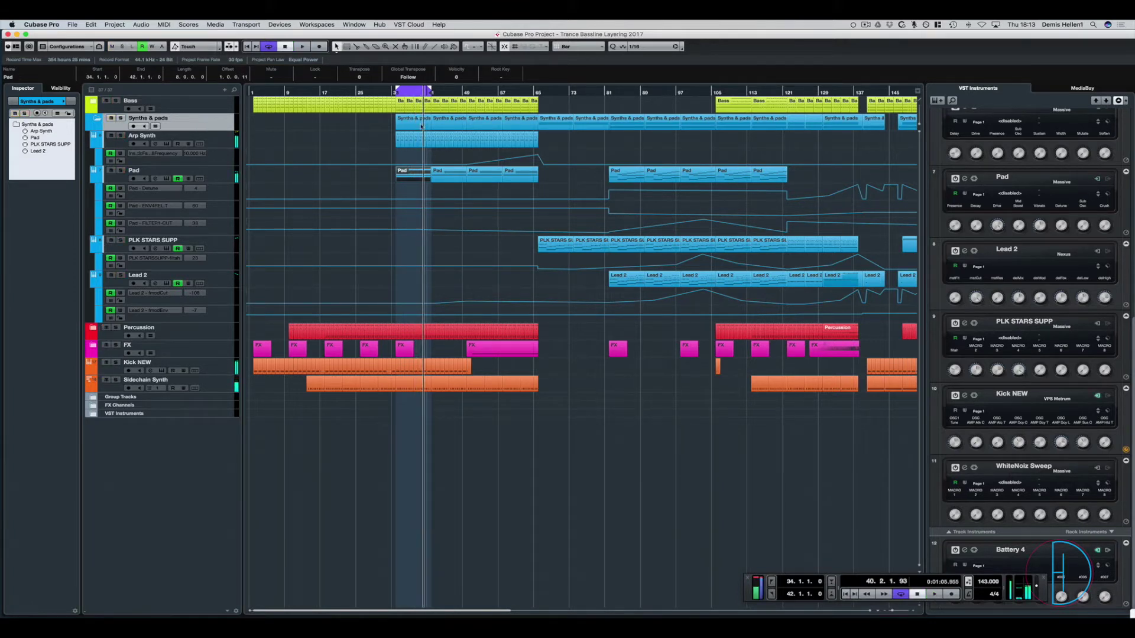
Step: Examine the notes of the Bass part at bar 34 and return to the arrangement
left_click(400, 104)
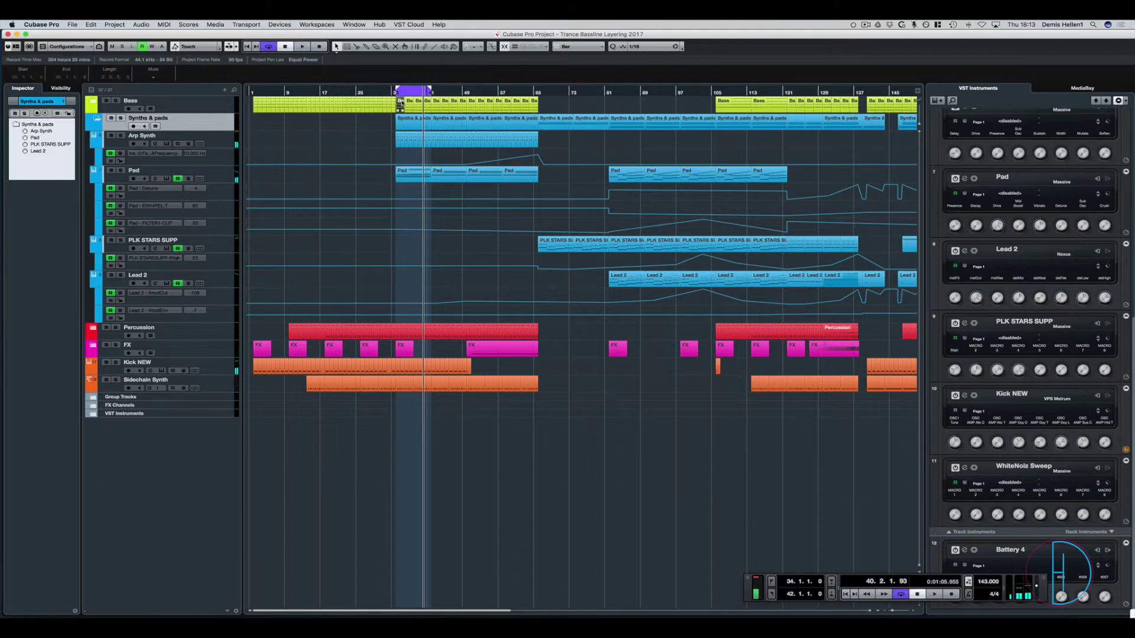
double_click(400, 104)
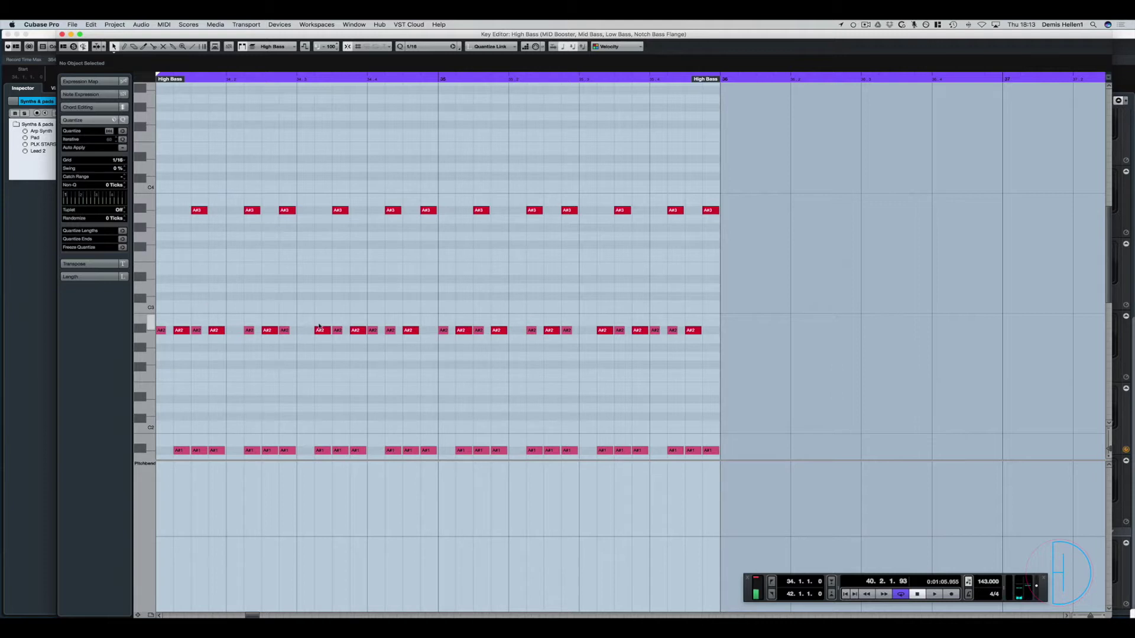
key("Return")
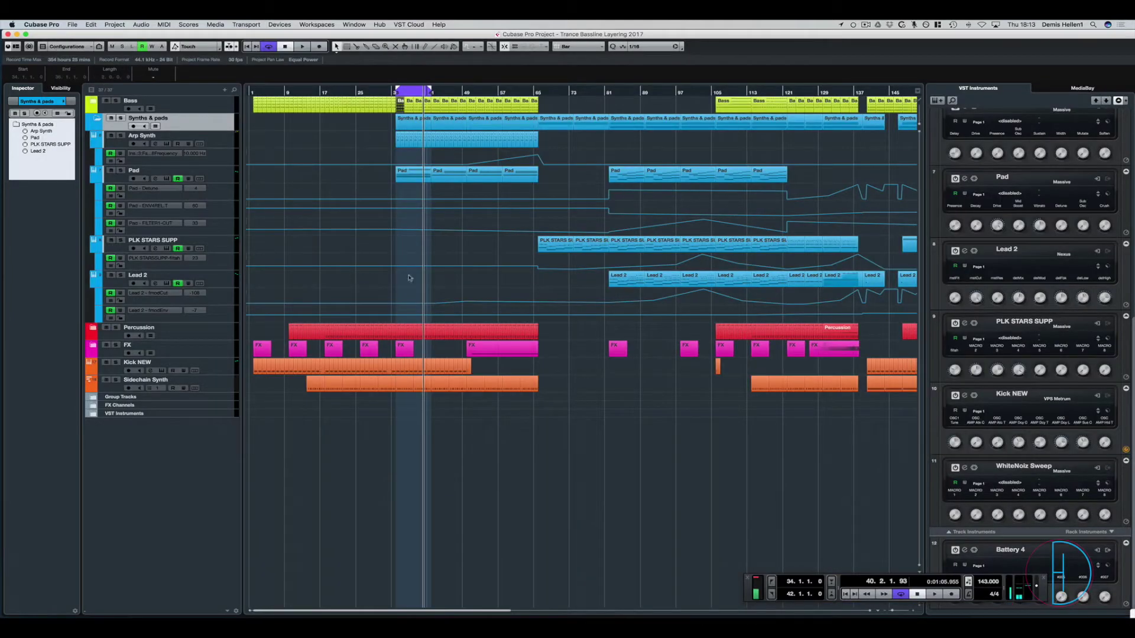
Step: In the bar 34 Pad part, lower the A#3 note to A#2 and raise the D#3 note to D#4
left_click(408, 176)
key("Return")
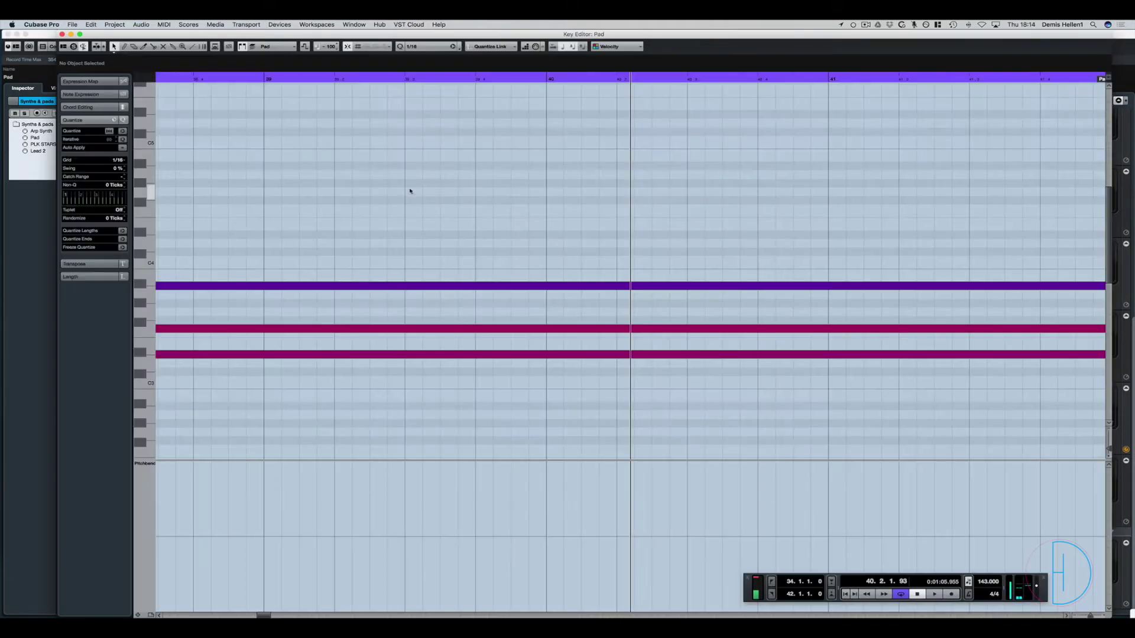
left_click_drag(198, 255, 35, 244)
left_click_drag(693, 241, 737, 394)
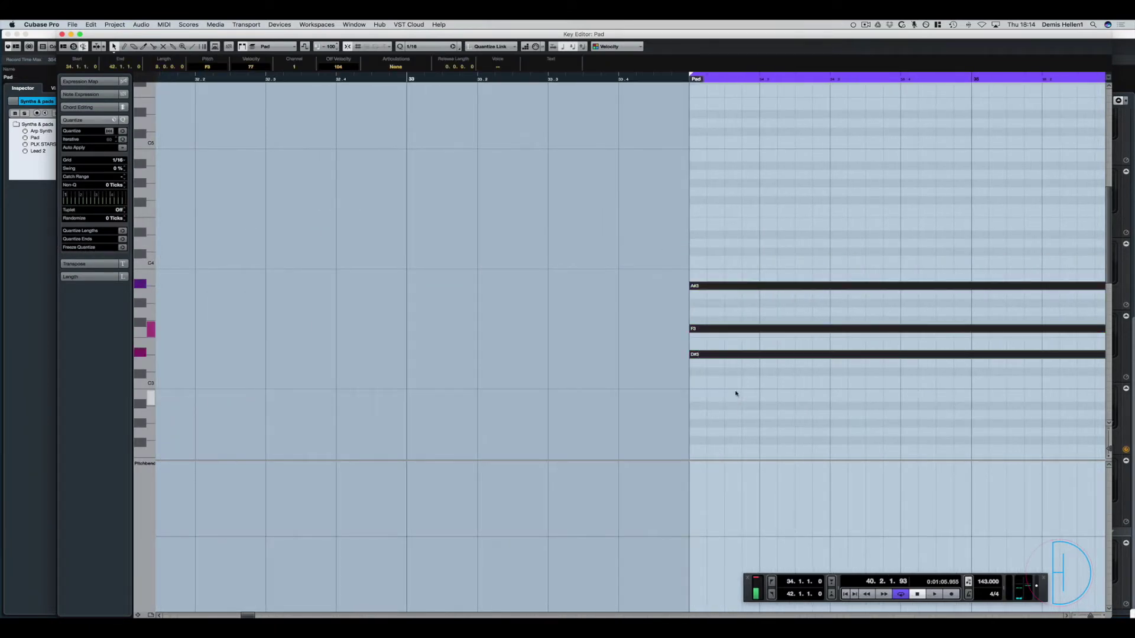
left_click(712, 294)
left_click_drag(696, 271, 724, 301)
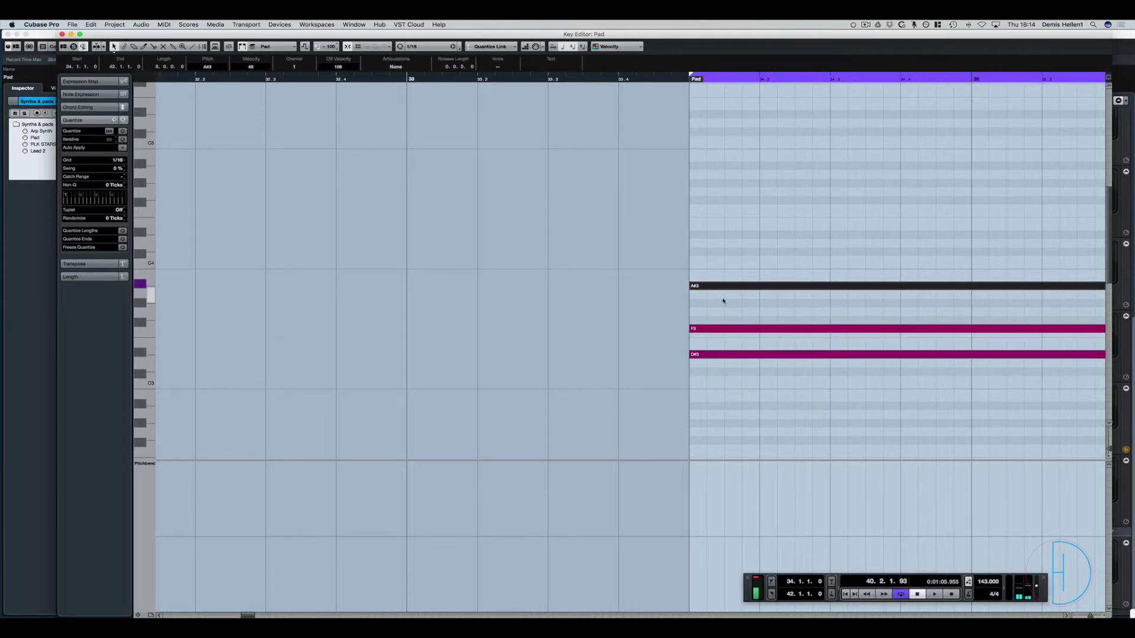
key("shift+Down")
left_click_drag(699, 341, 723, 363)
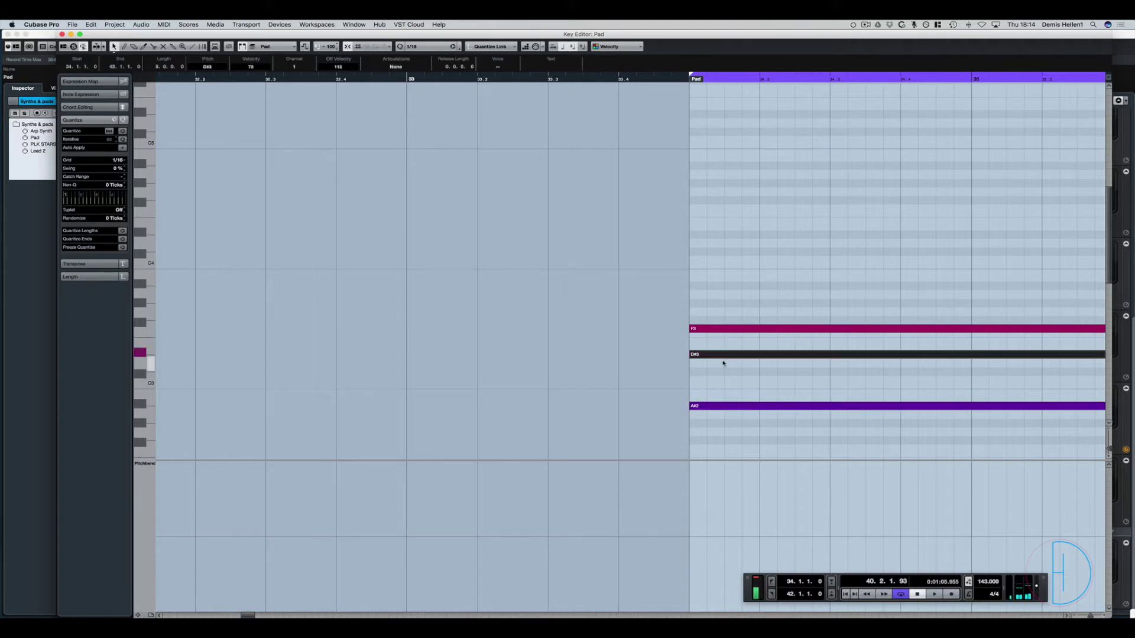
key("shift+Up")
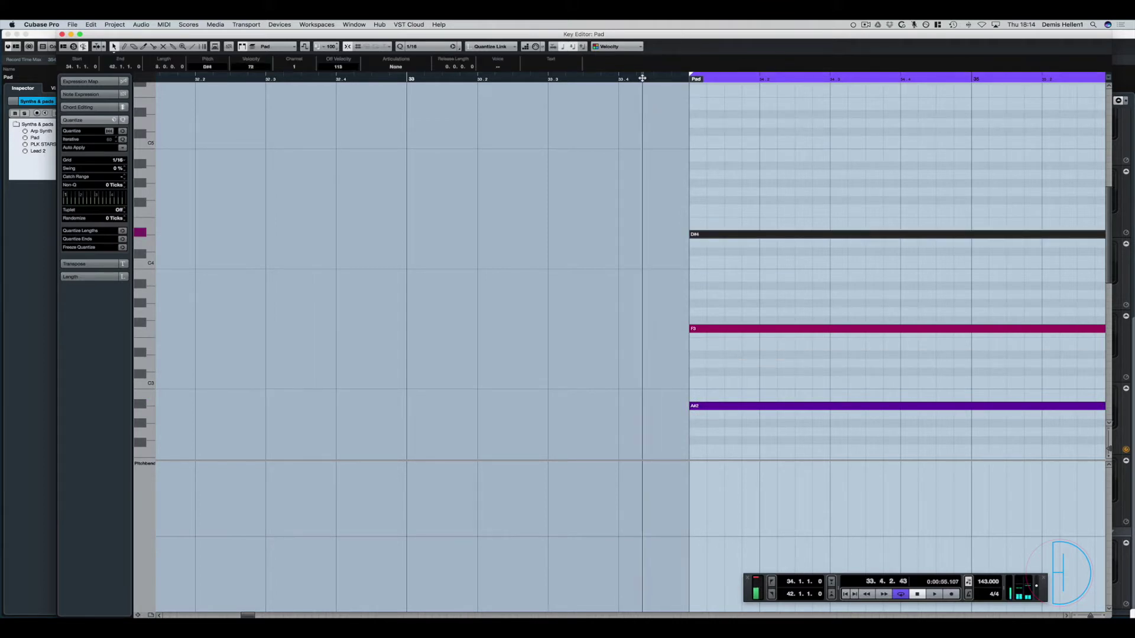
Step: Audition the revised Pad chord, stop playback and delete the Pad part at bar 34 from the arrangement
key("space")
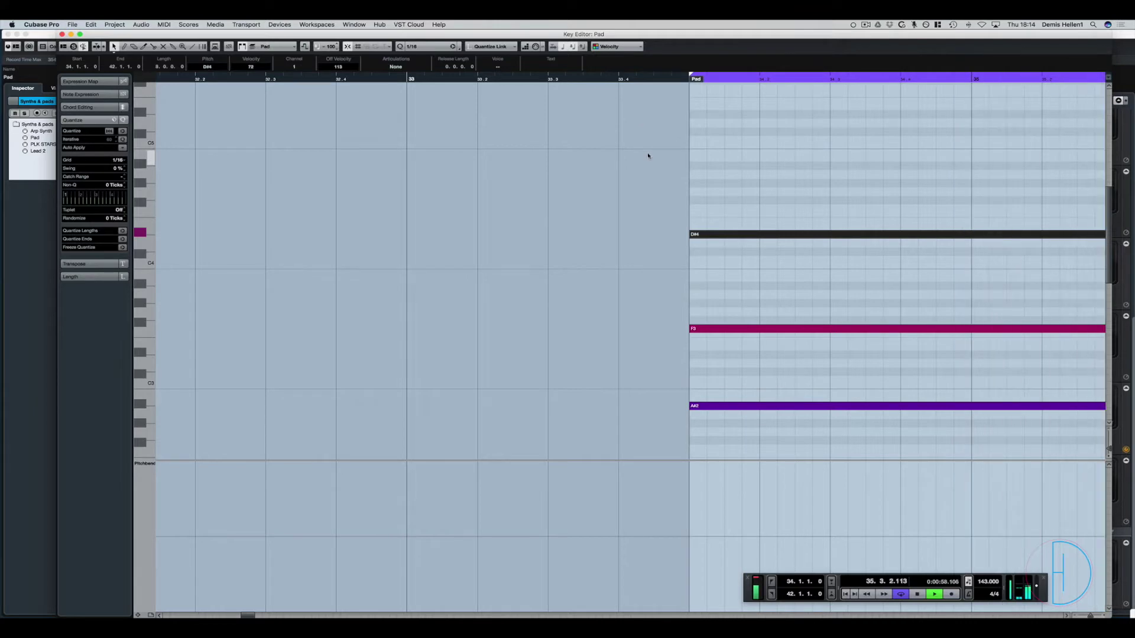
key("g")
key("g")
key("g")
key("g")
key("g")
key("g")
key("g")
key("g")
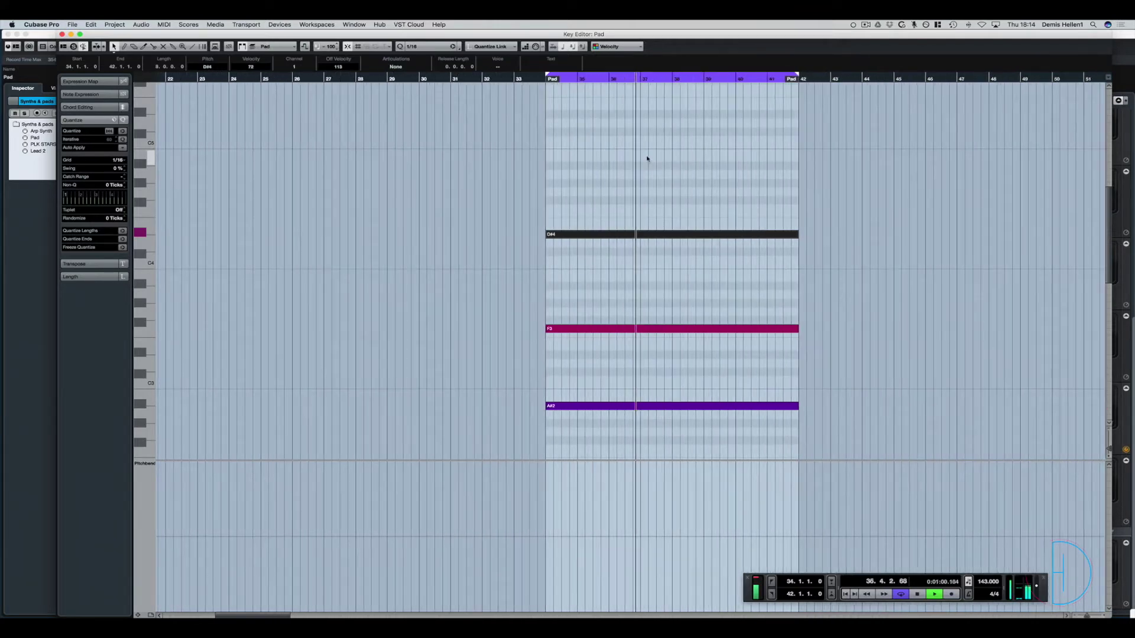
key("Return")
key("space")
key("Delete")
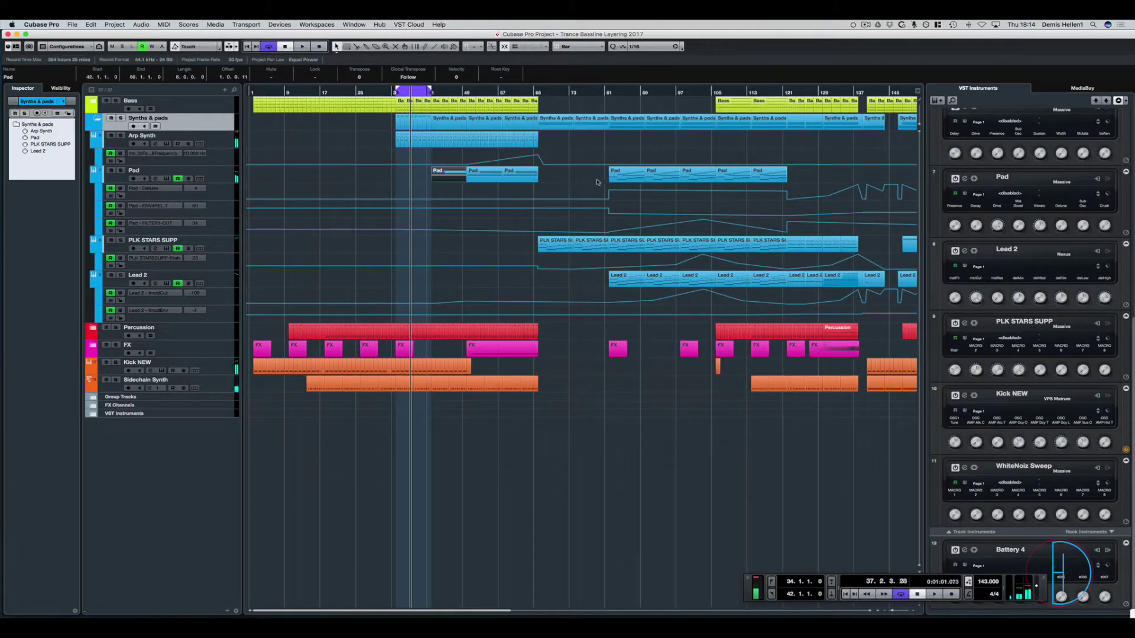
Step: Check the chord notes of the Pad part at bar 82 as a reference
left_click(623, 175)
key("Return")
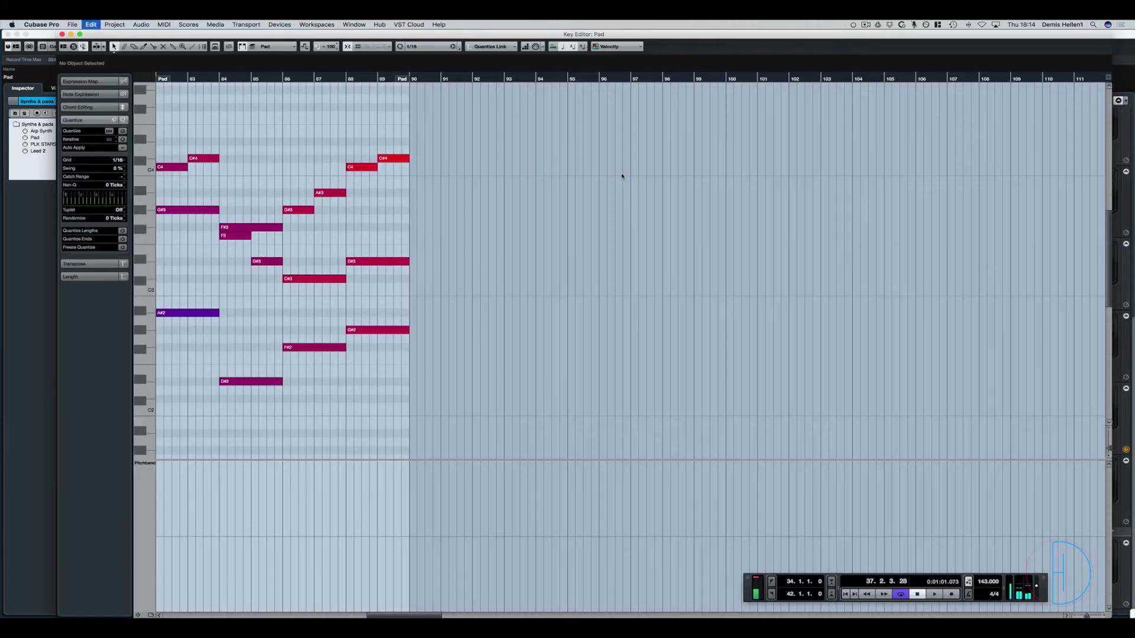
key("Return")
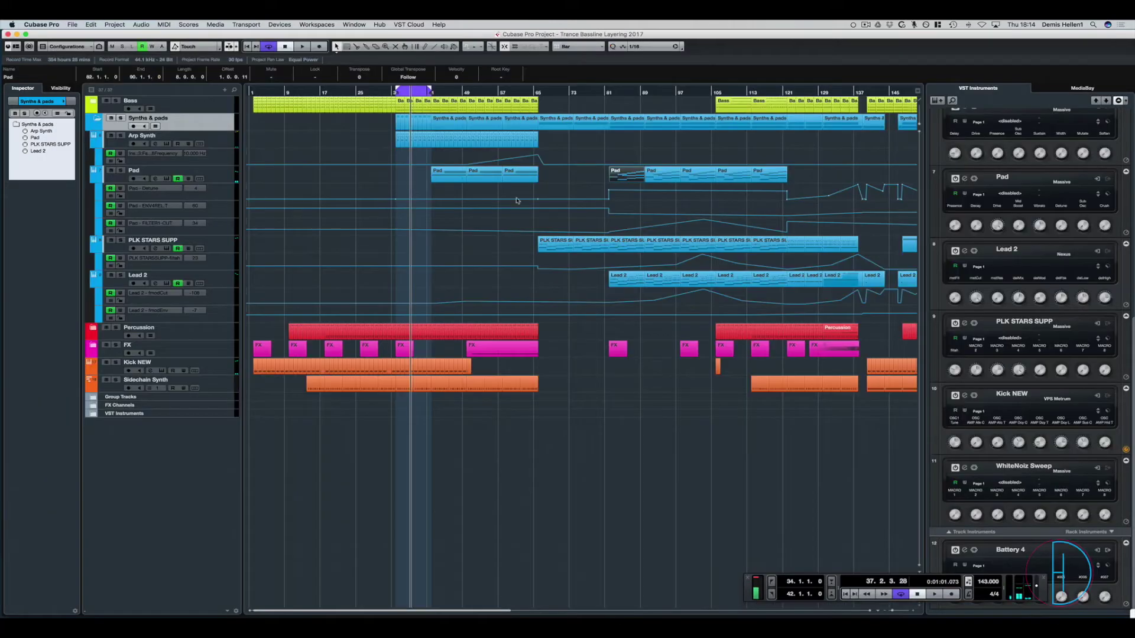
Step: Create an empty Pad part from bar 34 to 42 and open it for note editing
left_click(407, 176)
double_click(407, 176)
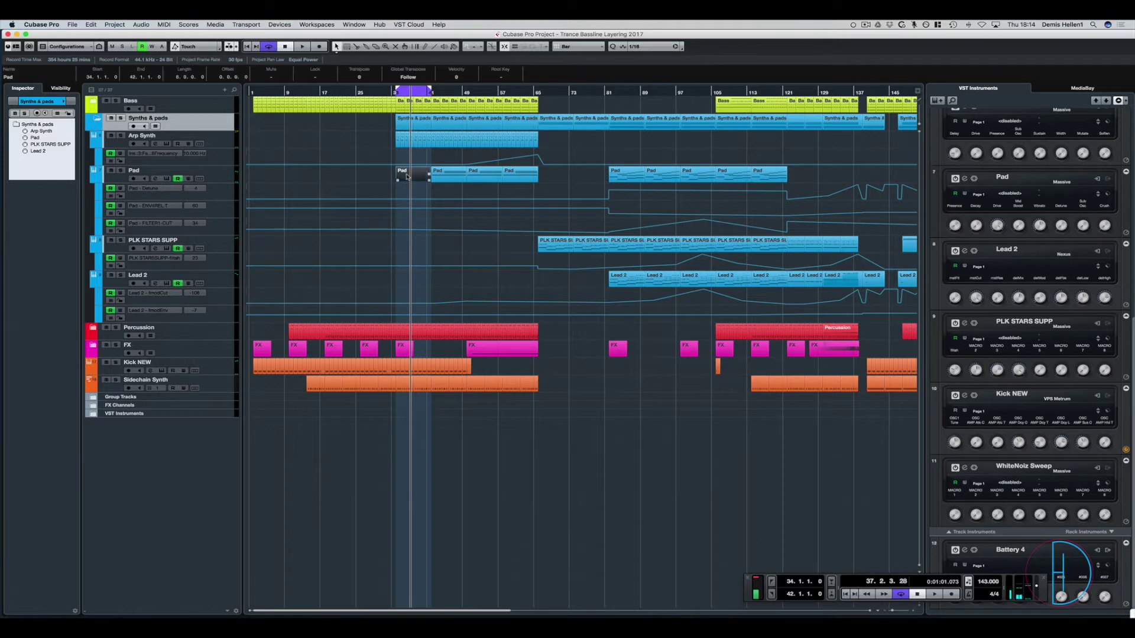
key("Return")
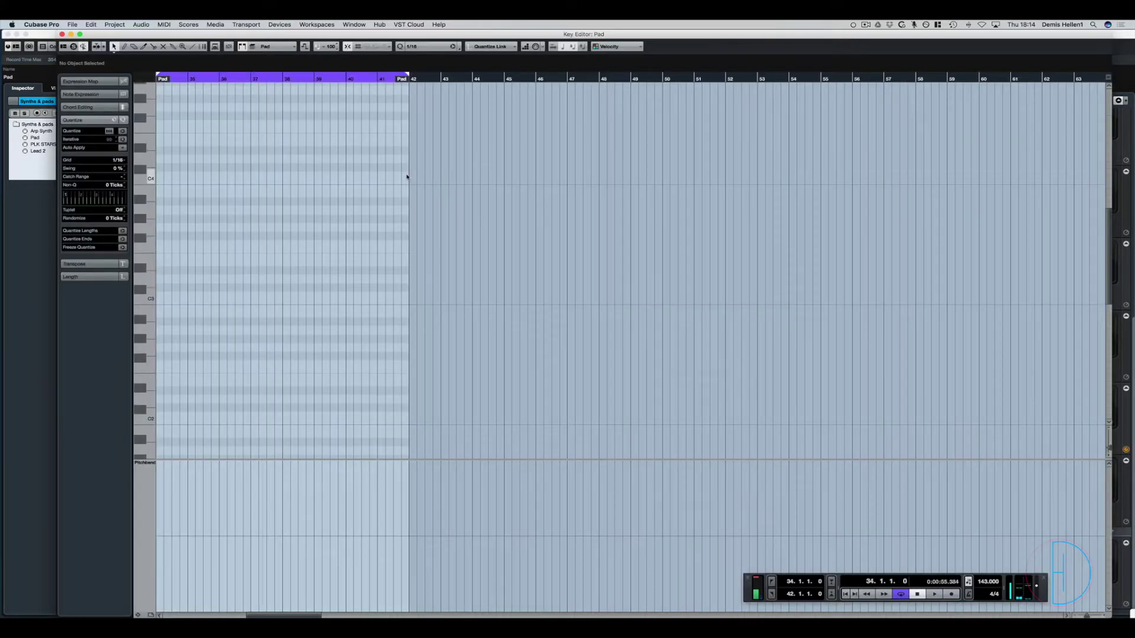
Step: Paste the copied chord notes into the bar 34 Pad part and audition the progression
key("super+v")
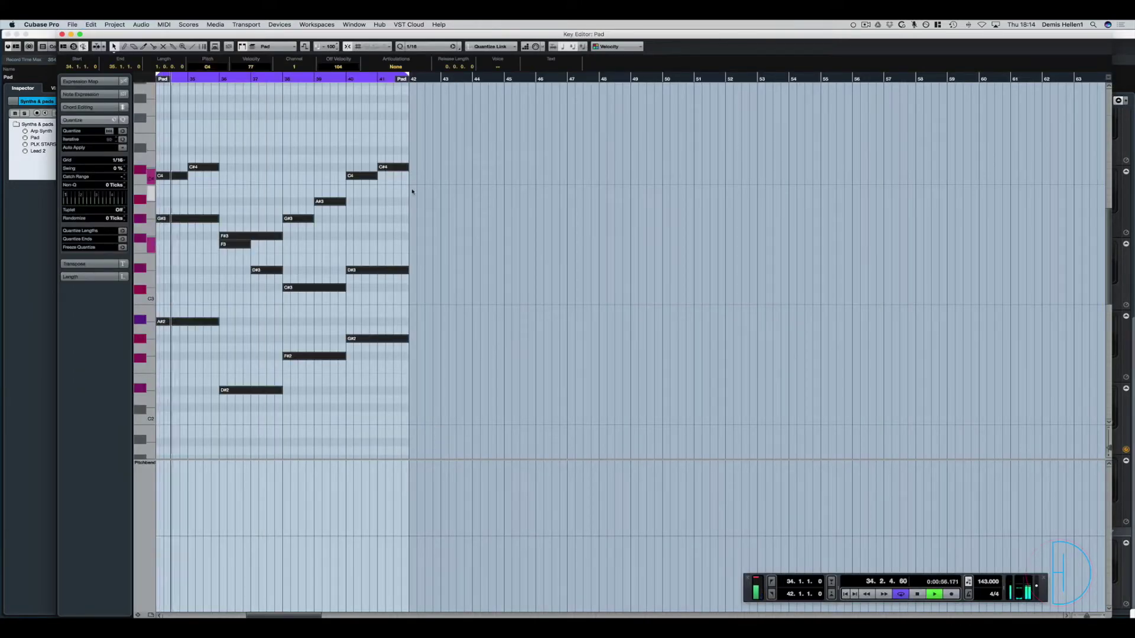
key("Return")
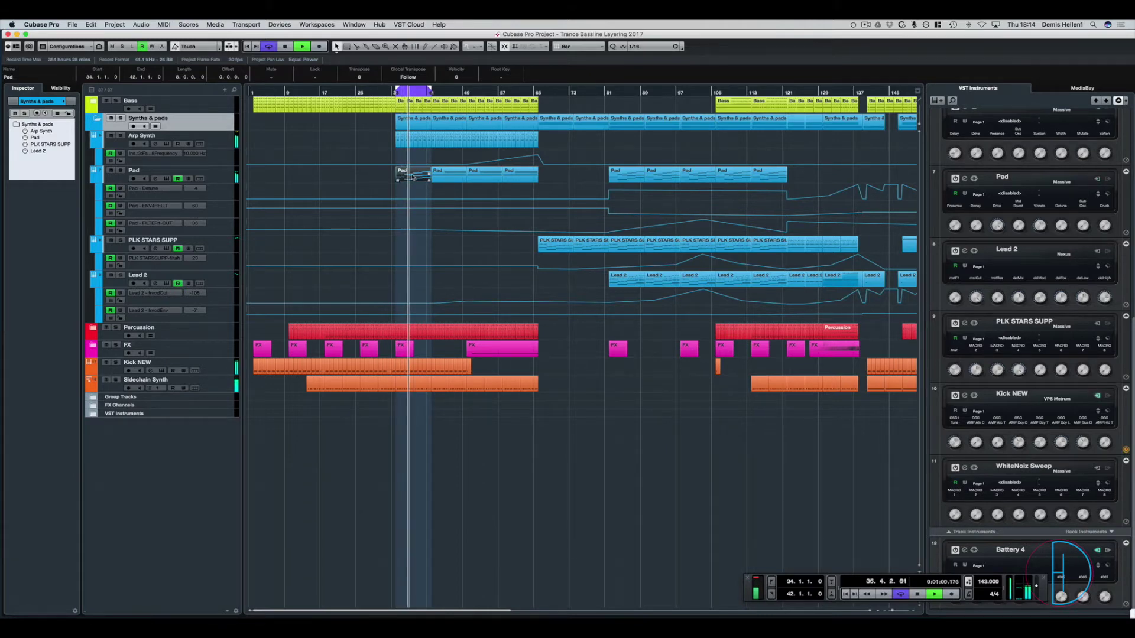
double_click(412, 176)
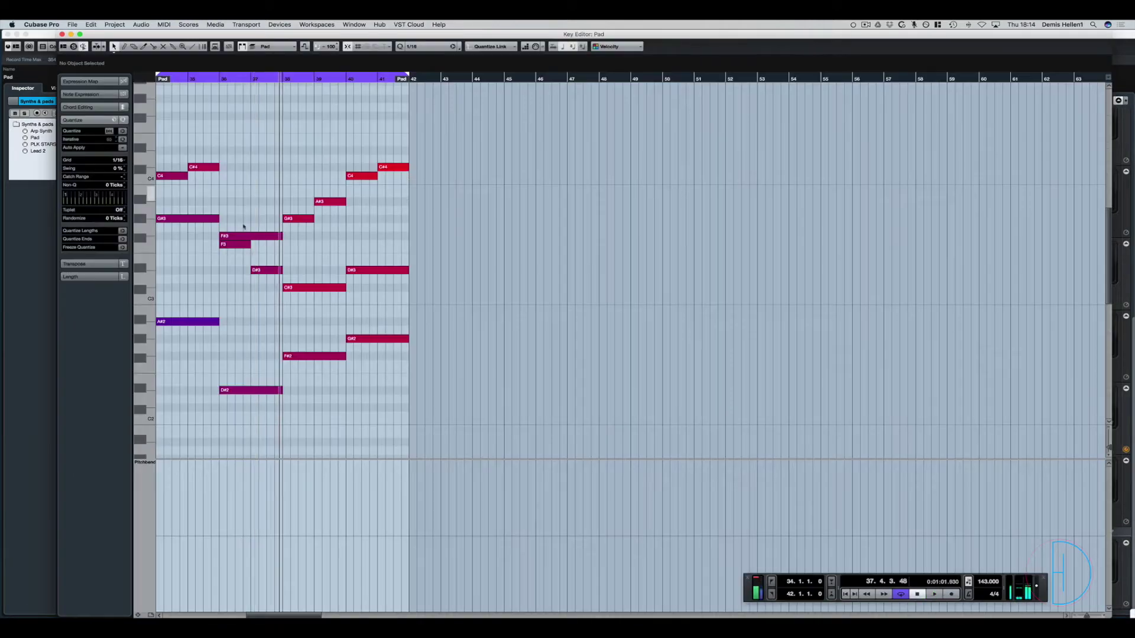
left_click_drag(188, 79, 156, 79)
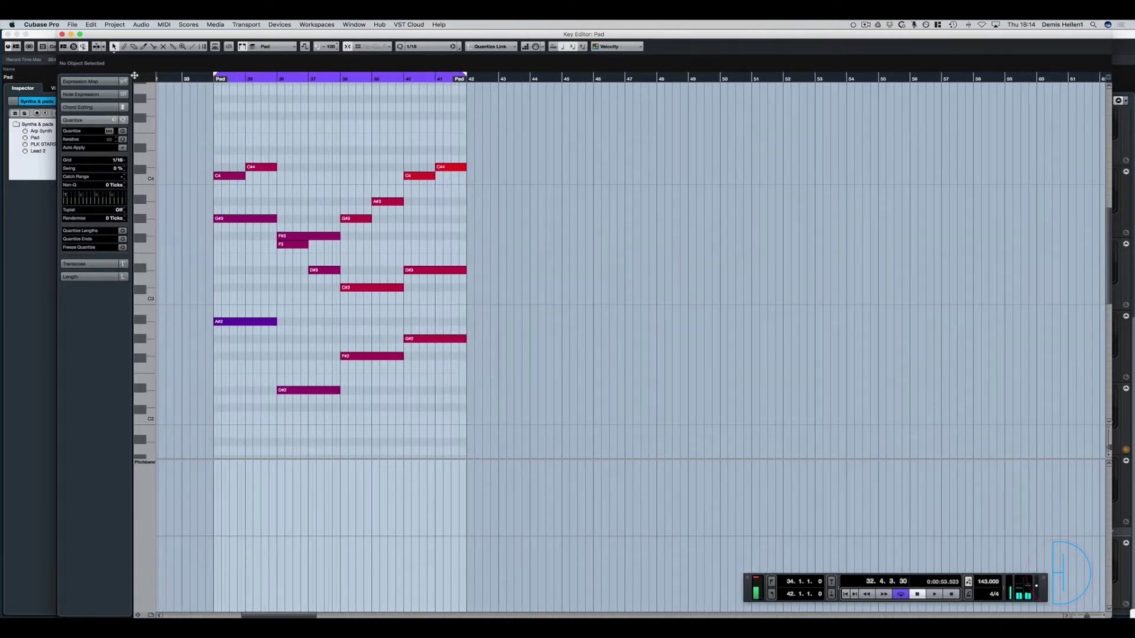
key("space")
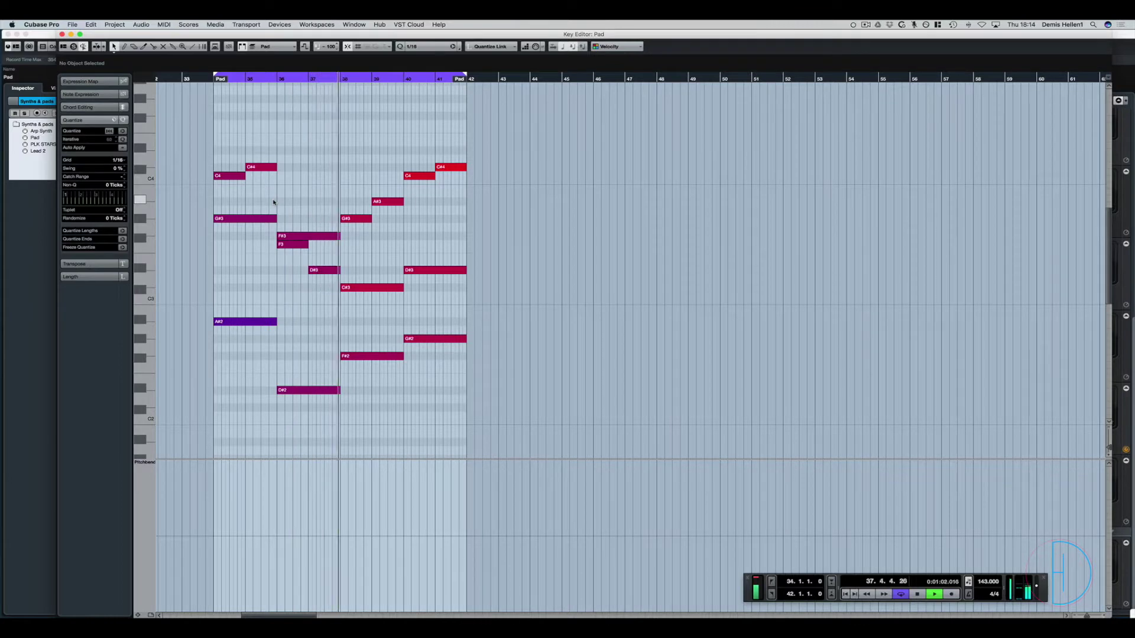
key("Return")
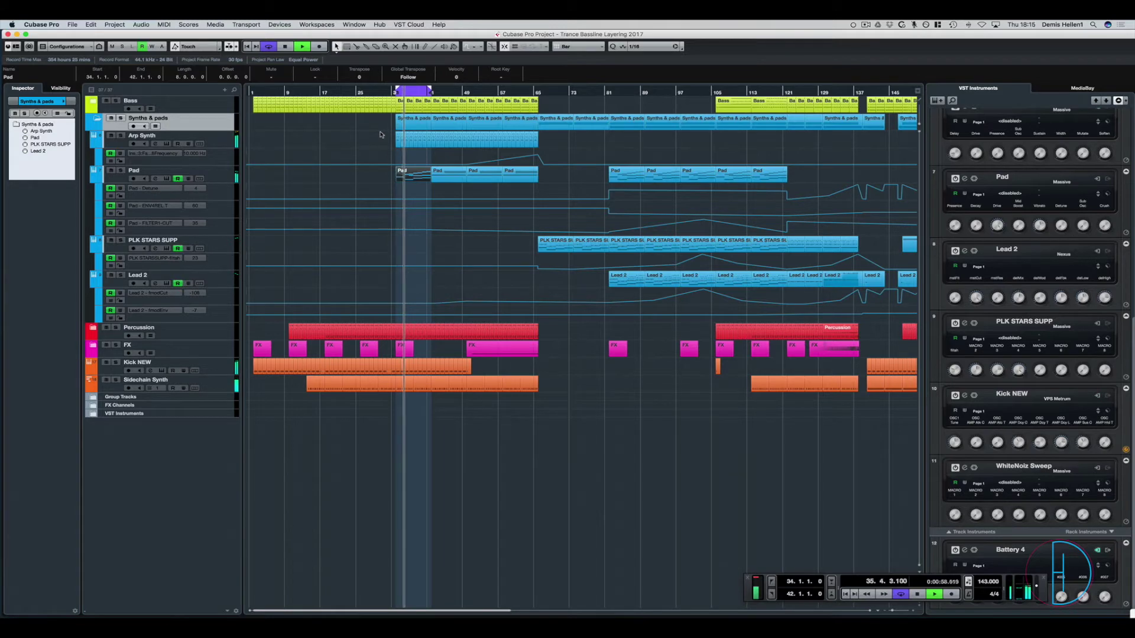
double_click(412, 176)
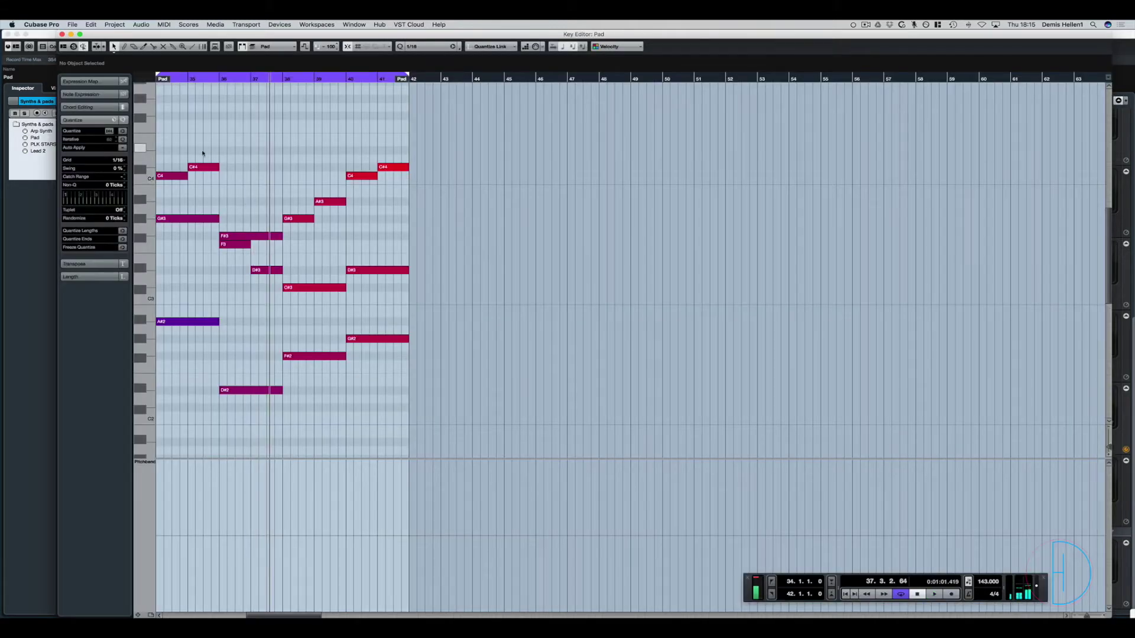
Step: Lower the C#4 note at bar 35 to C4 and delete all Pad notes from bar 36 onwards
left_click(203, 169)
key("Down")
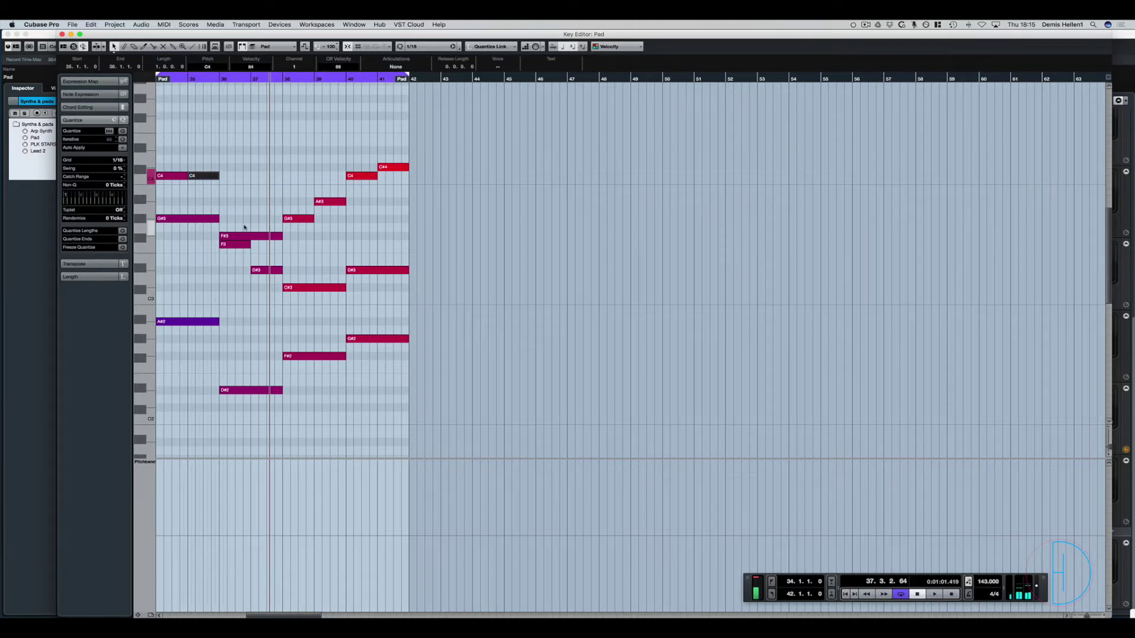
left_click_drag(236, 145, 461, 412)
key("Delete")
Step: Duplicate the two-bar Pad chord three times to fill the part up to bar 42 and audition it
left_click_drag(270, 149, 147, 346)
key("super+d")
key("super+d")
key("super+d")
left_click_drag(168, 80, 141, 81)
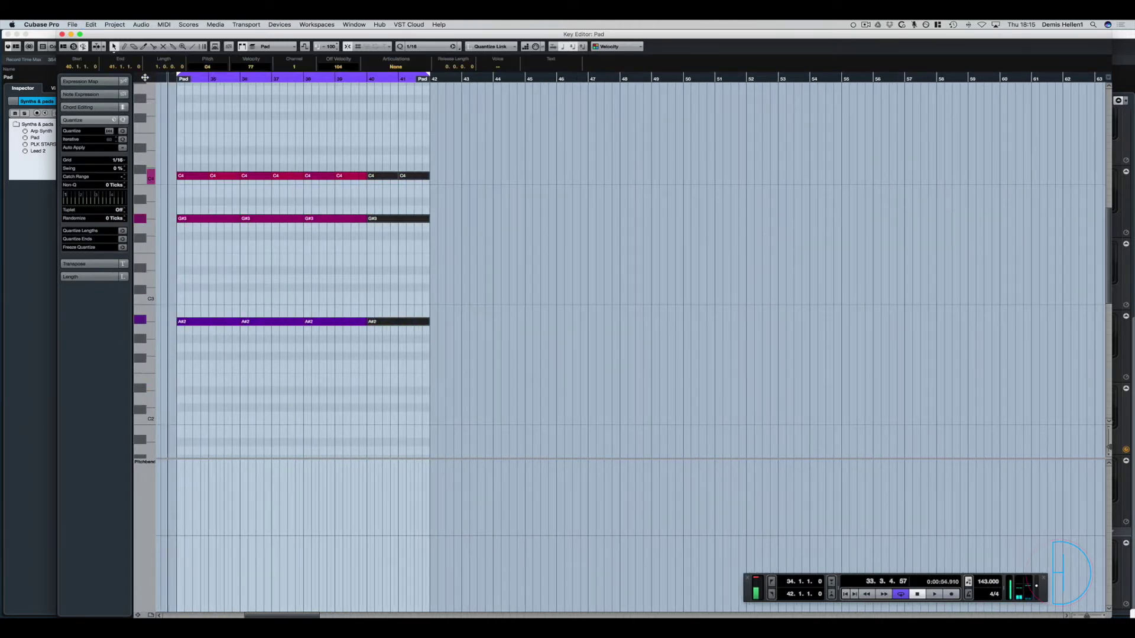
key("space")
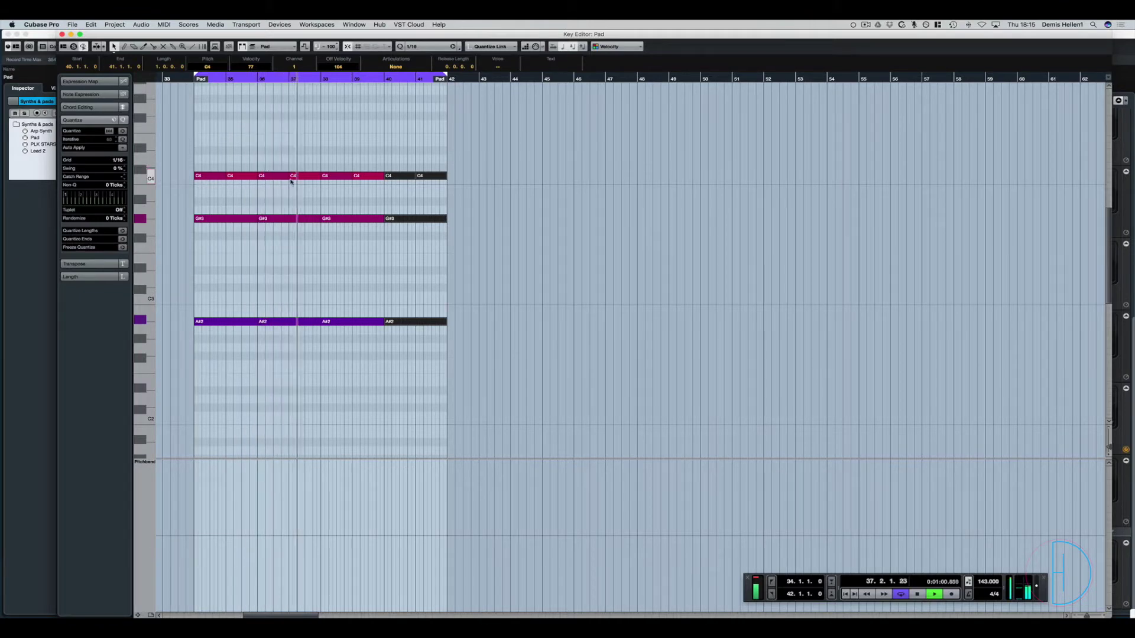
key("super+w")
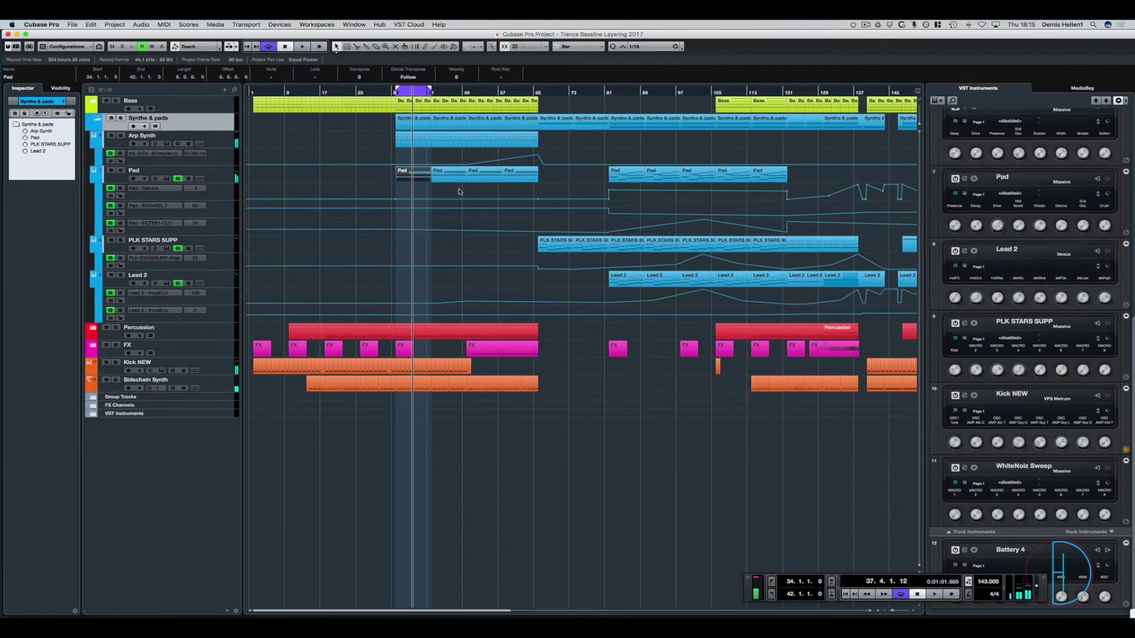
left_click_drag(458, 190, 534, 181)
key("Delete")
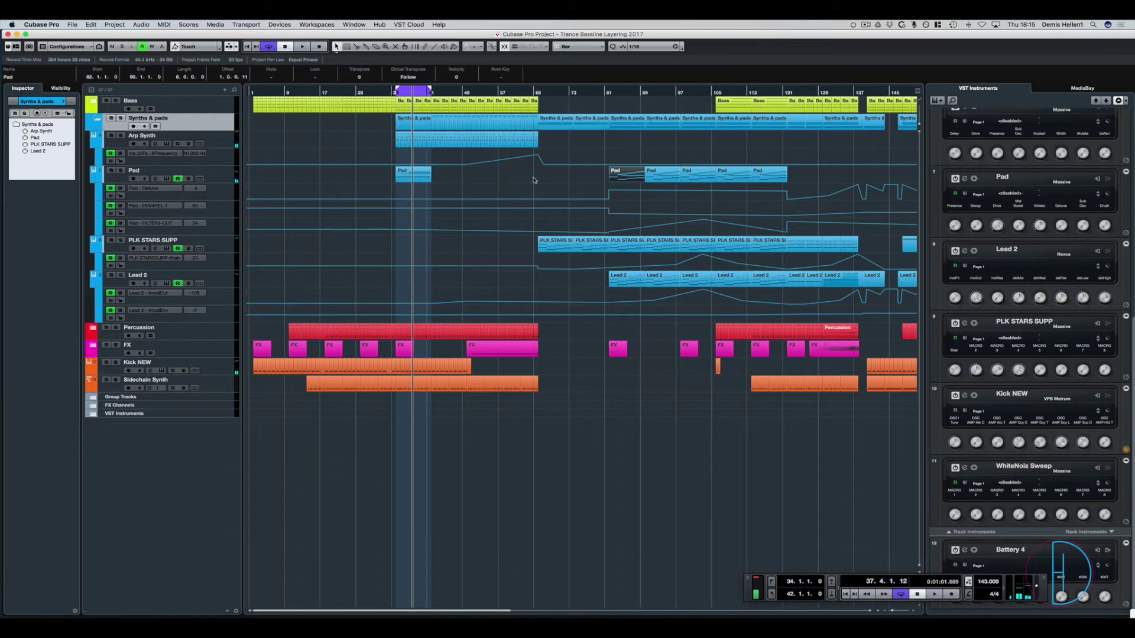
key("super+z")
Step: Delete the Pad part at bar 34 from the arrangement
left_click(428, 178)
key("Delete")
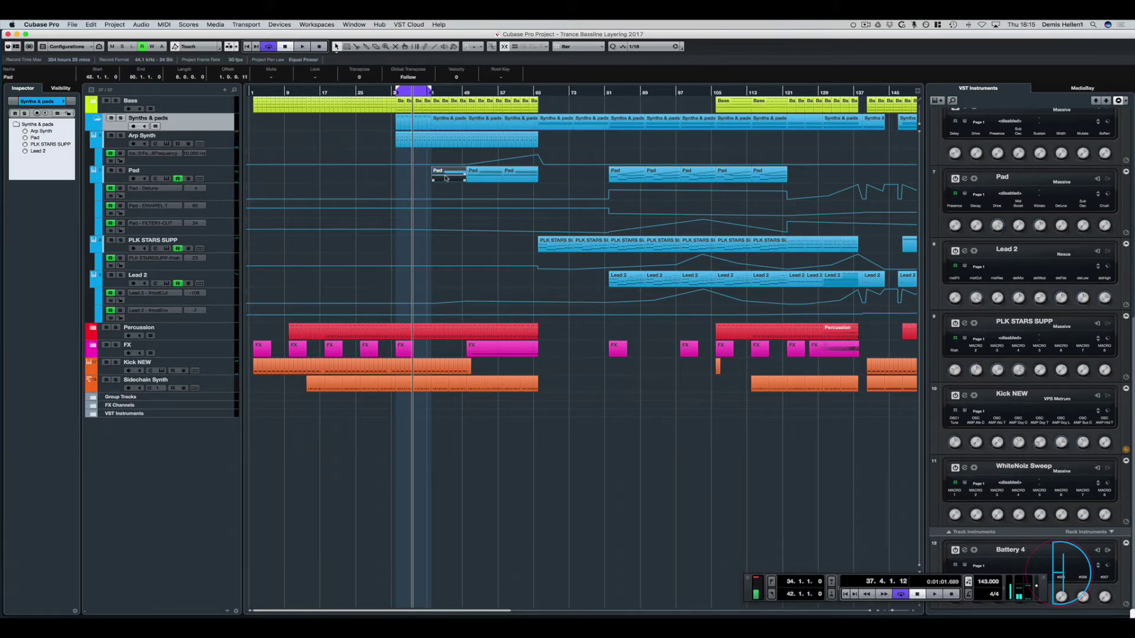
Step: Add one instrument track using Nexus, routed to Stereo Out
left_click(934, 101)
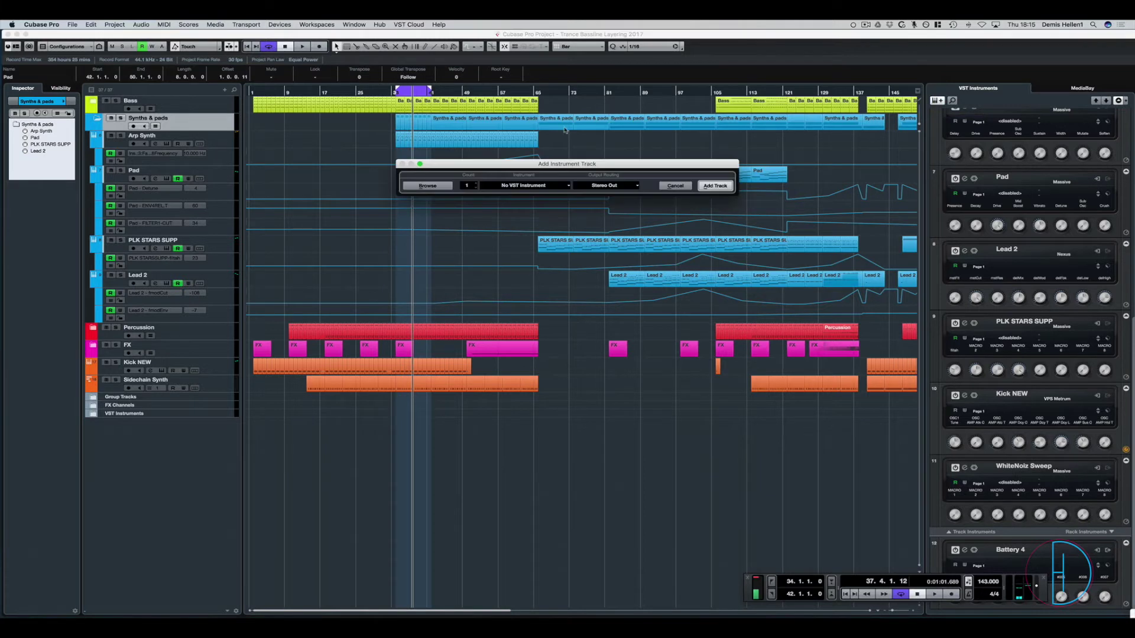
left_click(526, 186)
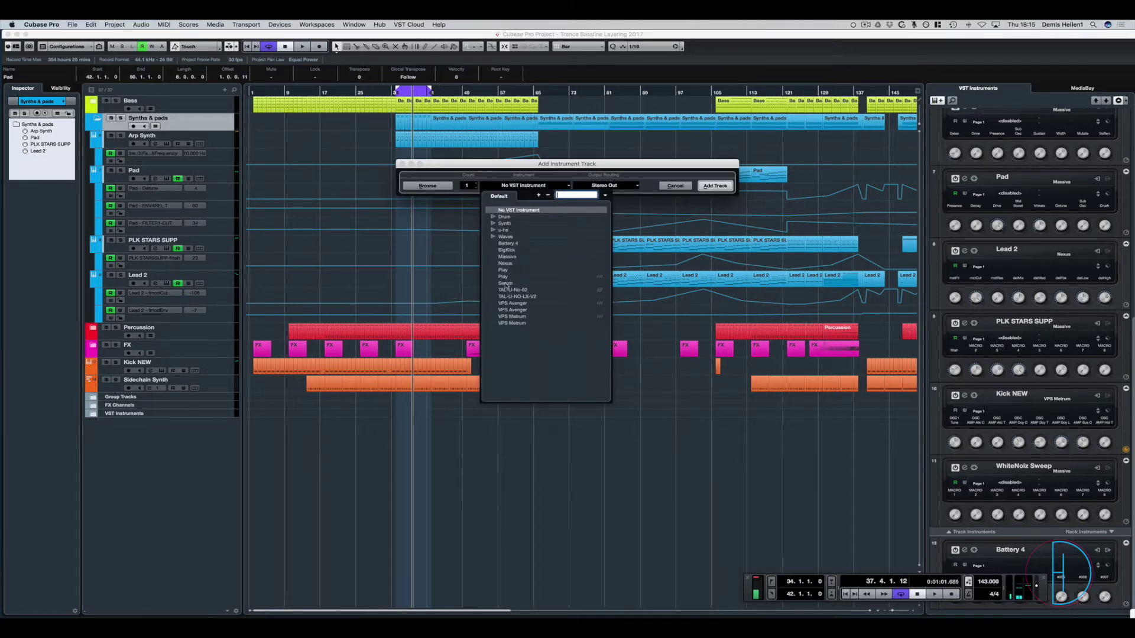
left_click(505, 264)
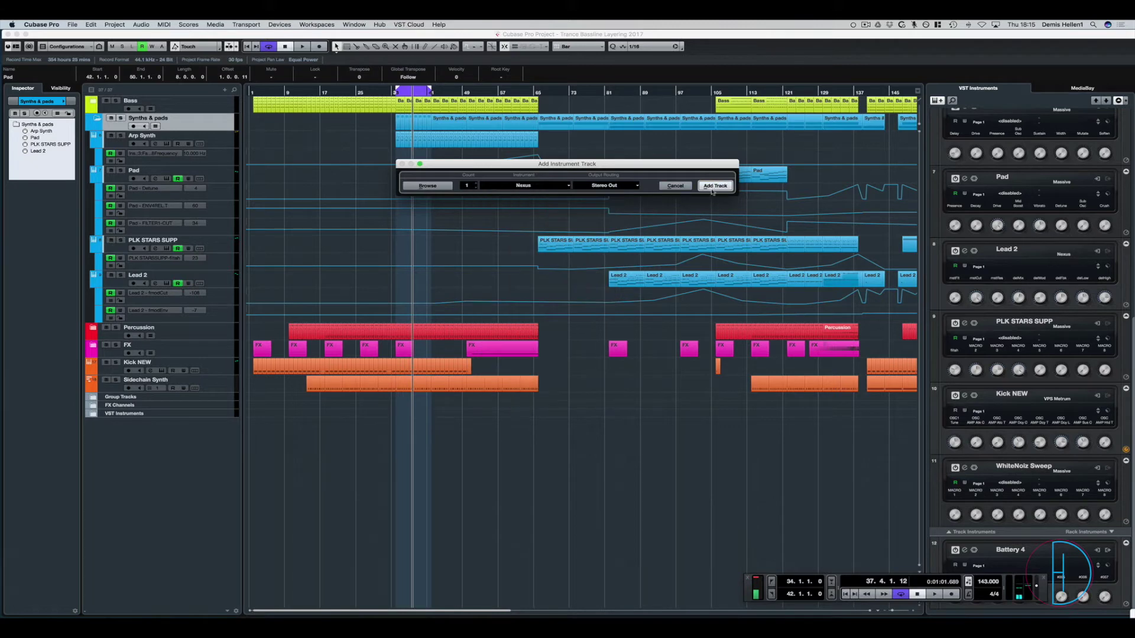
key("Return")
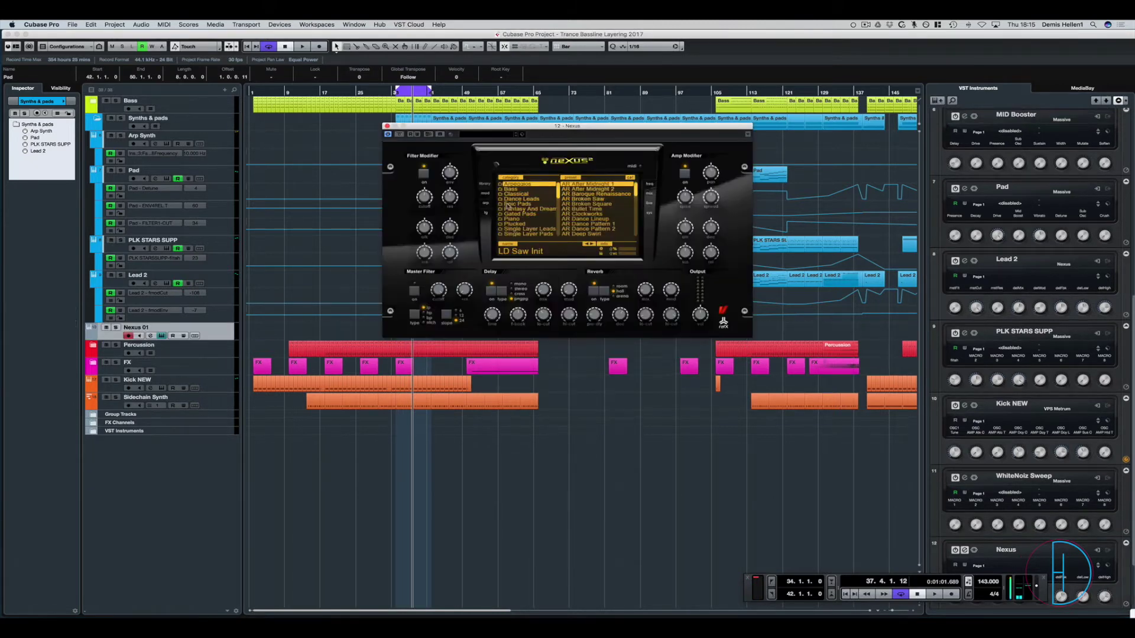
Step: Load the PD Epic Jey Pee preset from the XP Trance Leads category in Nexus
left_click(527, 234)
scroll(588, 217, "down", 5)
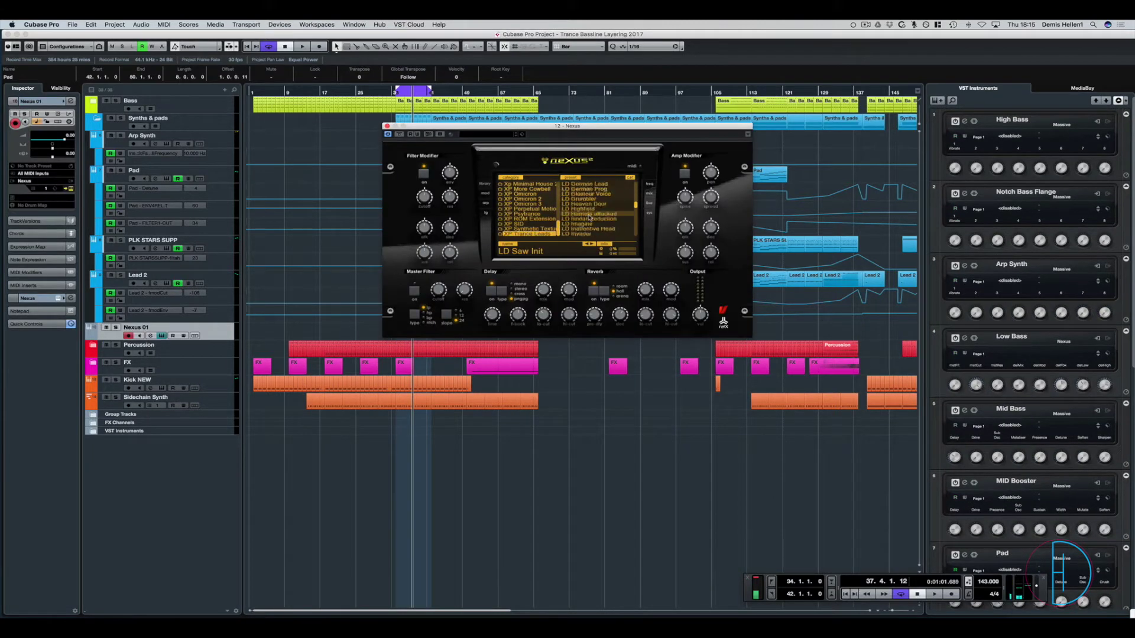
scroll(588, 215, "down", 6)
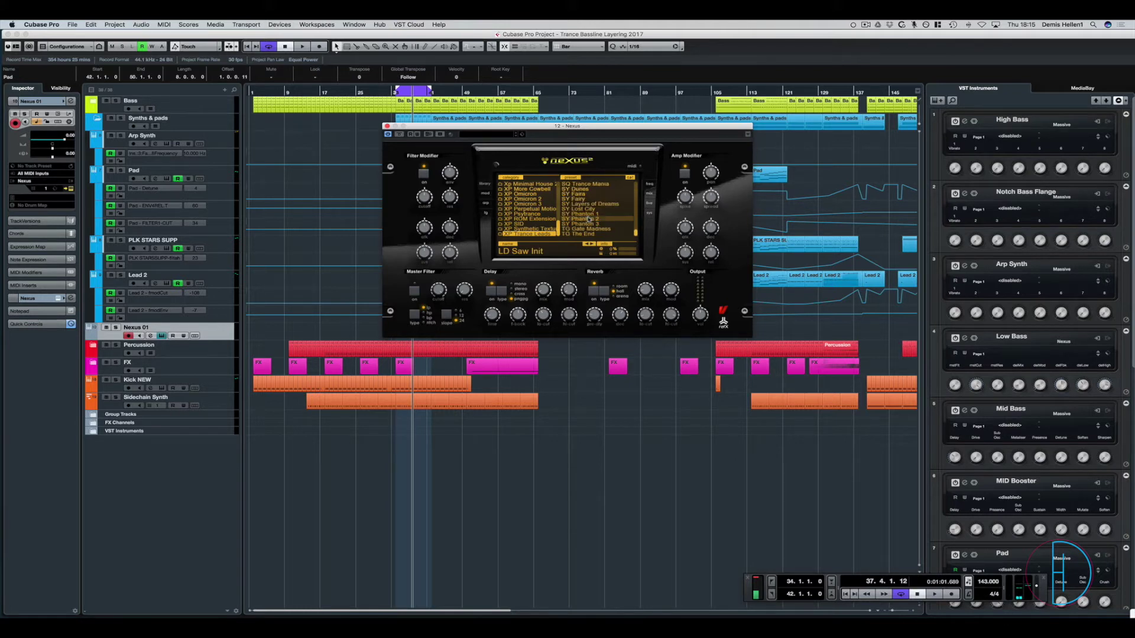
scroll(588, 211, "up", 5)
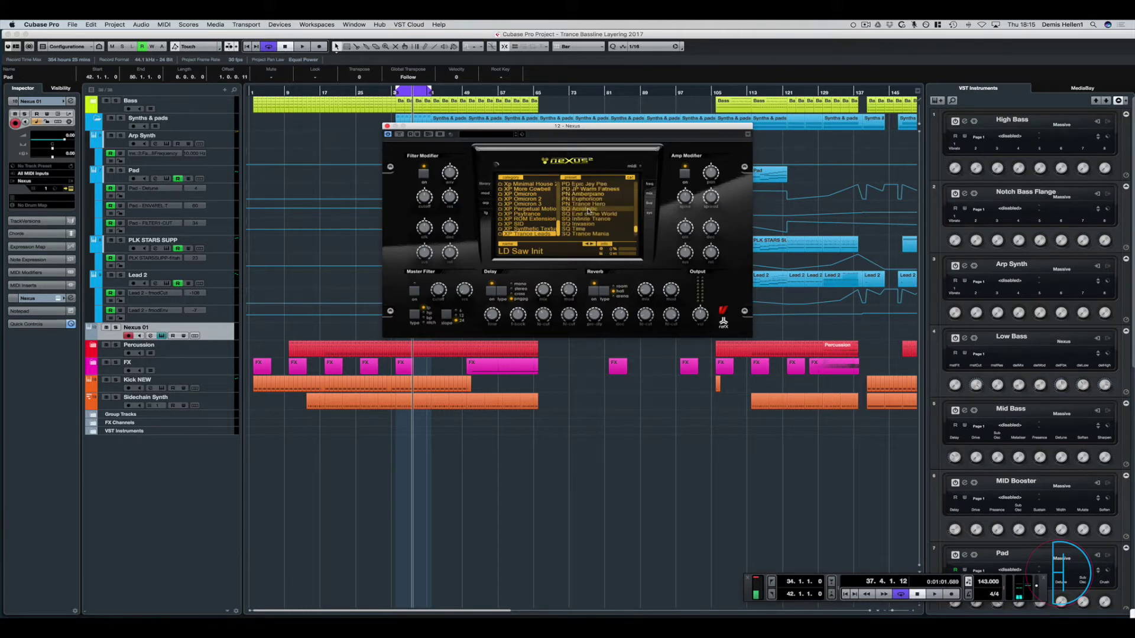
scroll(589, 212, "up", 3)
scroll(589, 211, "down", 5)
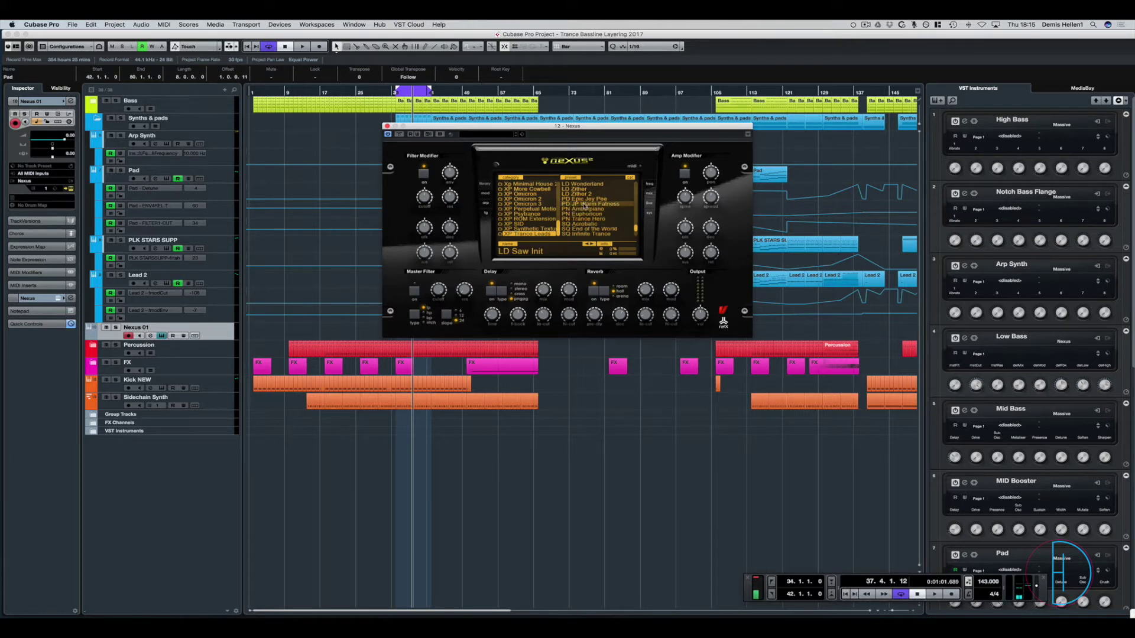
left_click(583, 200)
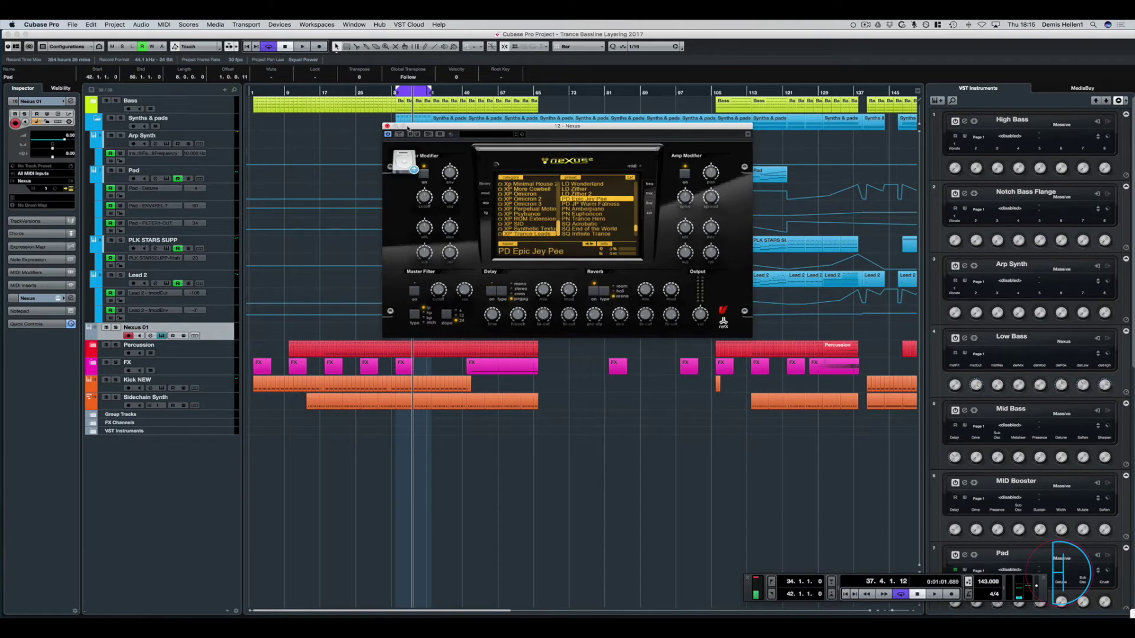
Step: Move the Nexus 01 track directly below the Pad track and copy the bar 42 Pad part onto it at bar 34
left_click_drag(407, 127, 527, 250)
left_click(419, 184)
key("space")
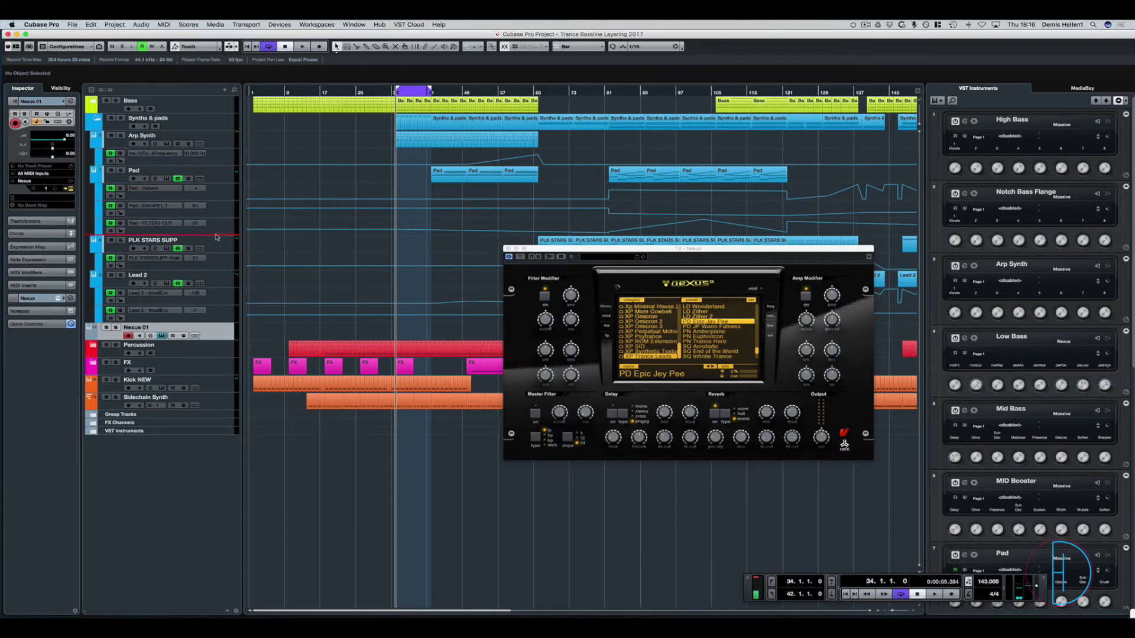
left_click_drag(215, 240, 220, 240)
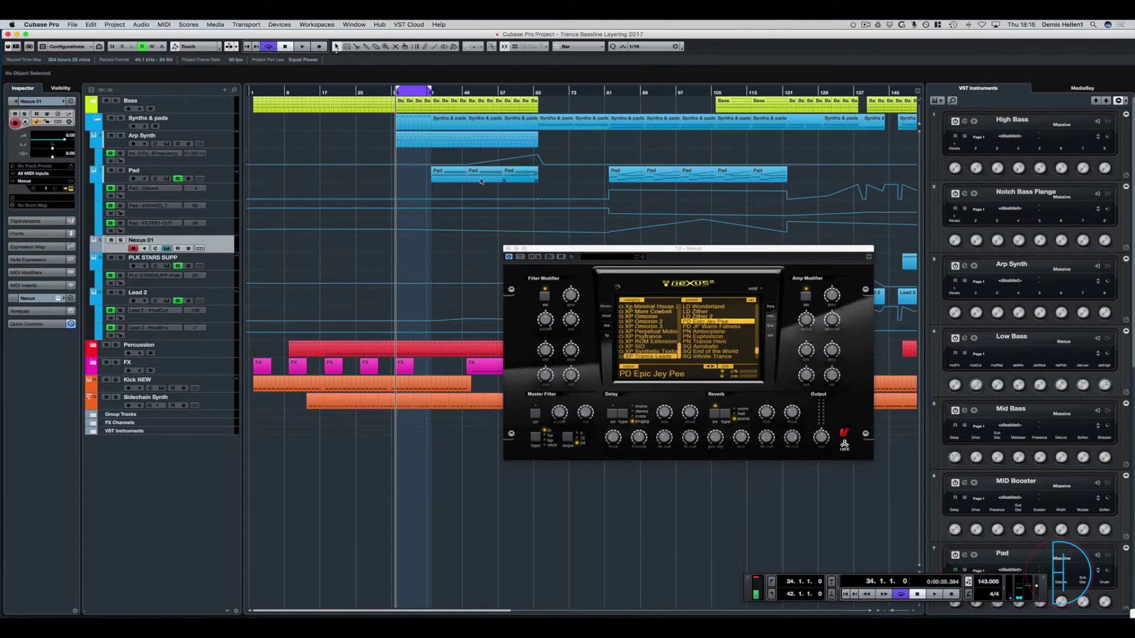
left_click_drag(445, 176, 405, 244)
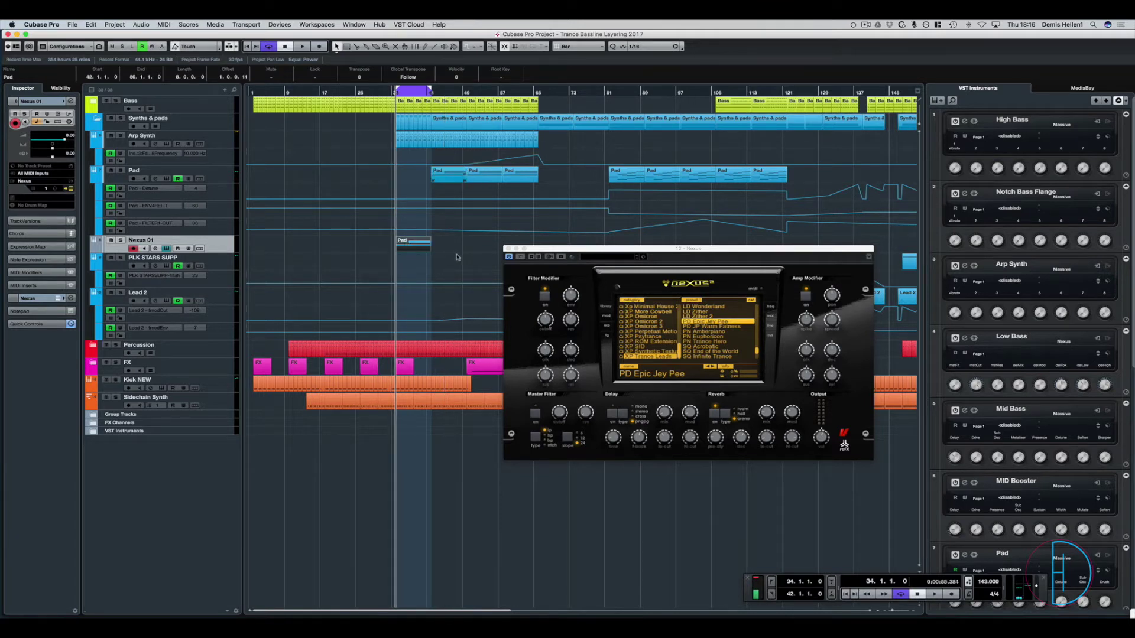
Step: Set the Nexus output level to about 42 while auditioning the part in the arrangement
left_click(819, 447)
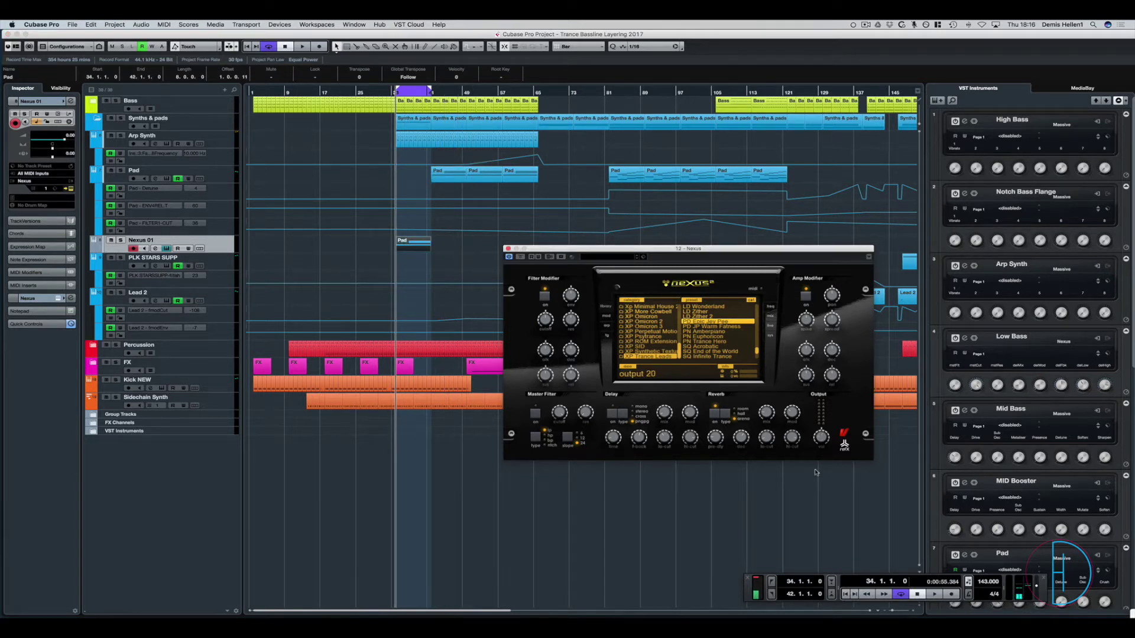
key("space")
left_click_drag(823, 436, 823, 423)
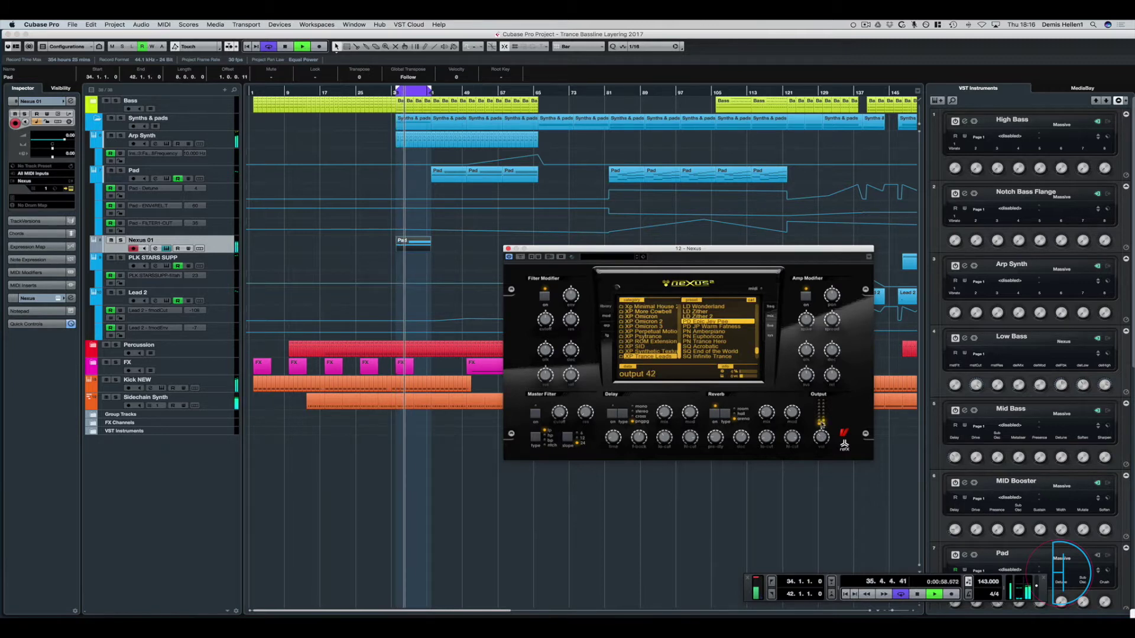
key("space")
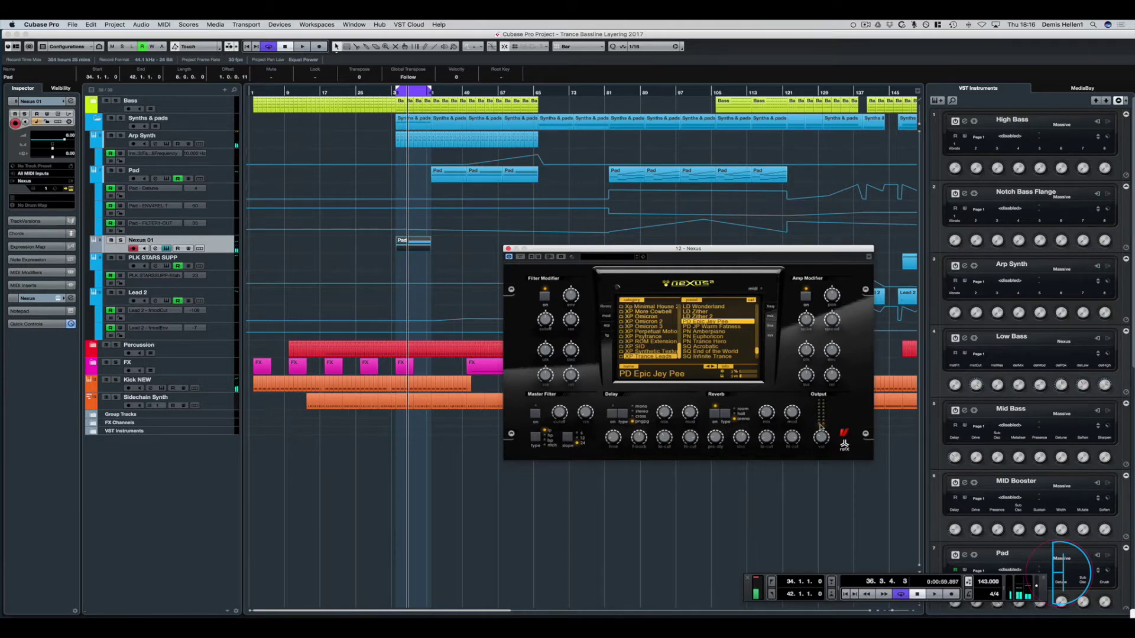
Step: Solo the Nexus 01 track and copy the Pad channel's Kickstart effect to Nexus 01's fifth insert slot in the mixer
left_click(120, 240)
key("space")
key("F3")
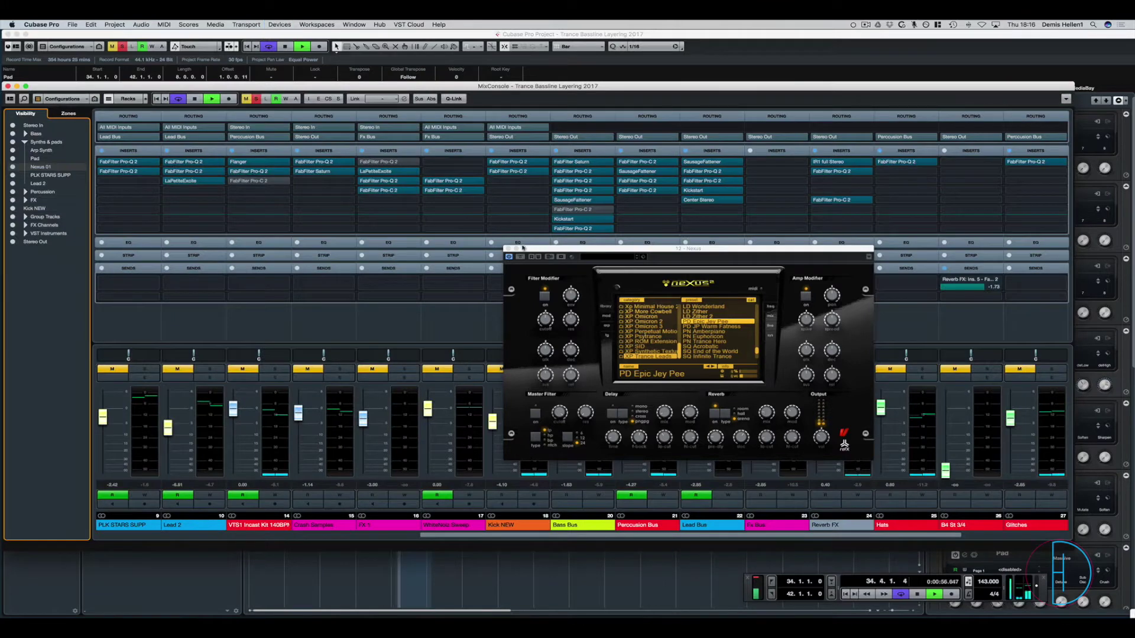
left_click(507, 249)
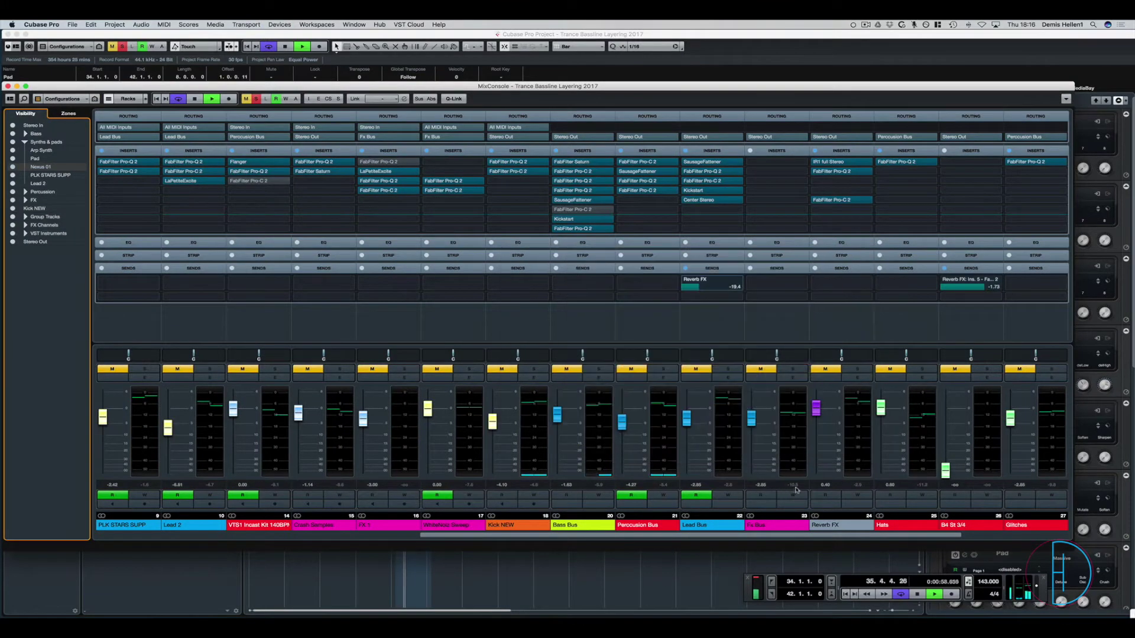
left_click_drag(441, 539, 253, 536)
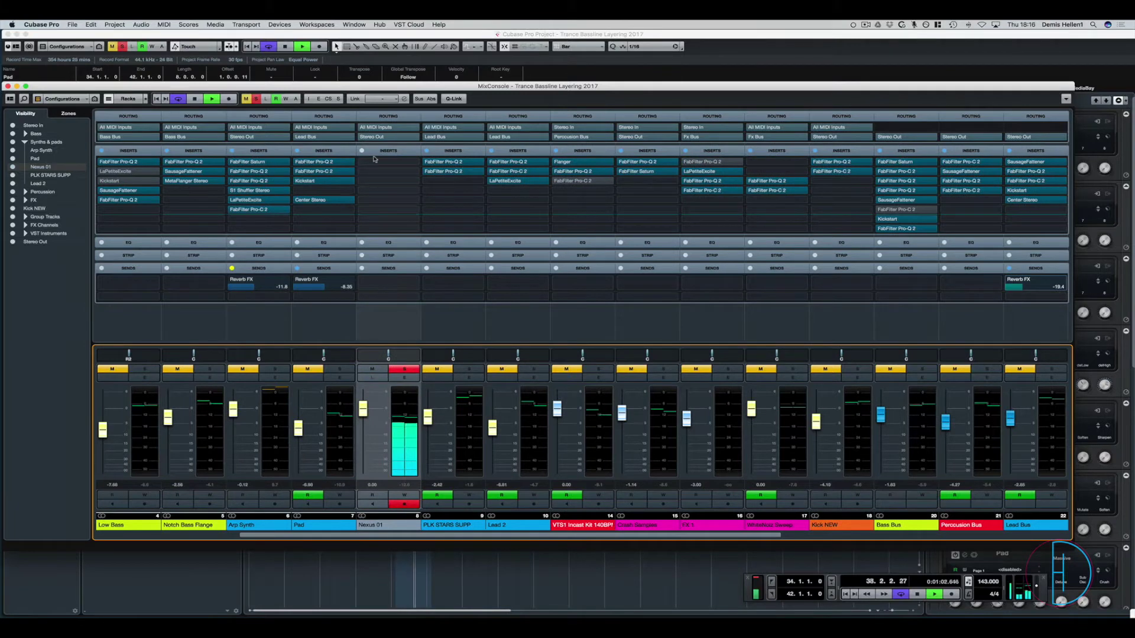
left_click_drag(324, 182, 384, 200)
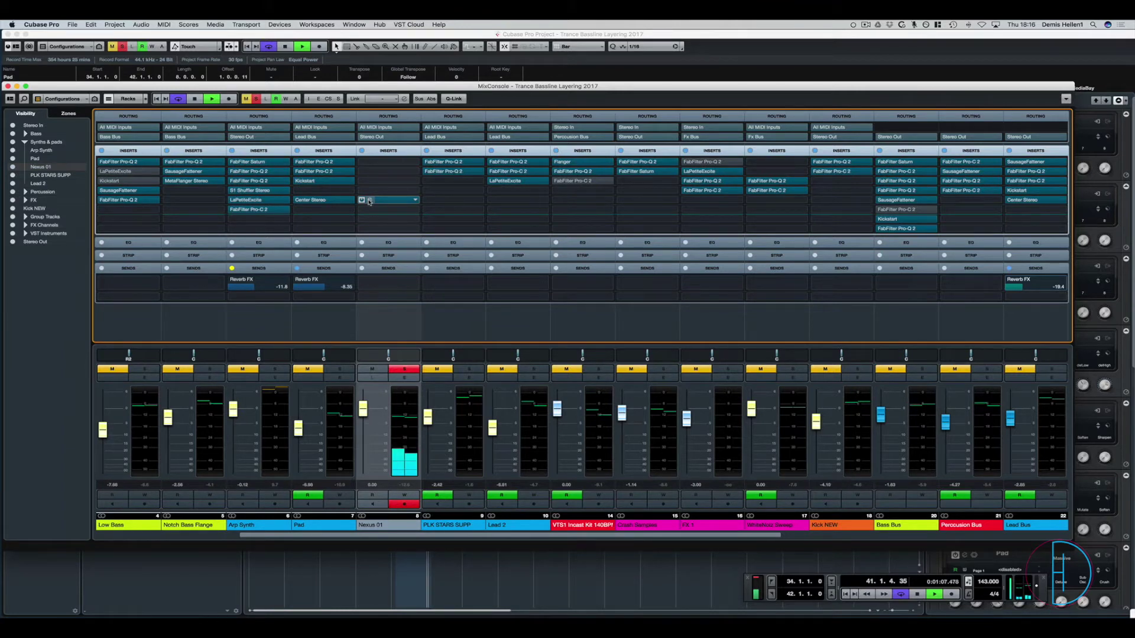
Step: Set the Kickstart mix on Nexus 01 to 40%, audition it, and return to the arrangement with playback stopped
key("space")
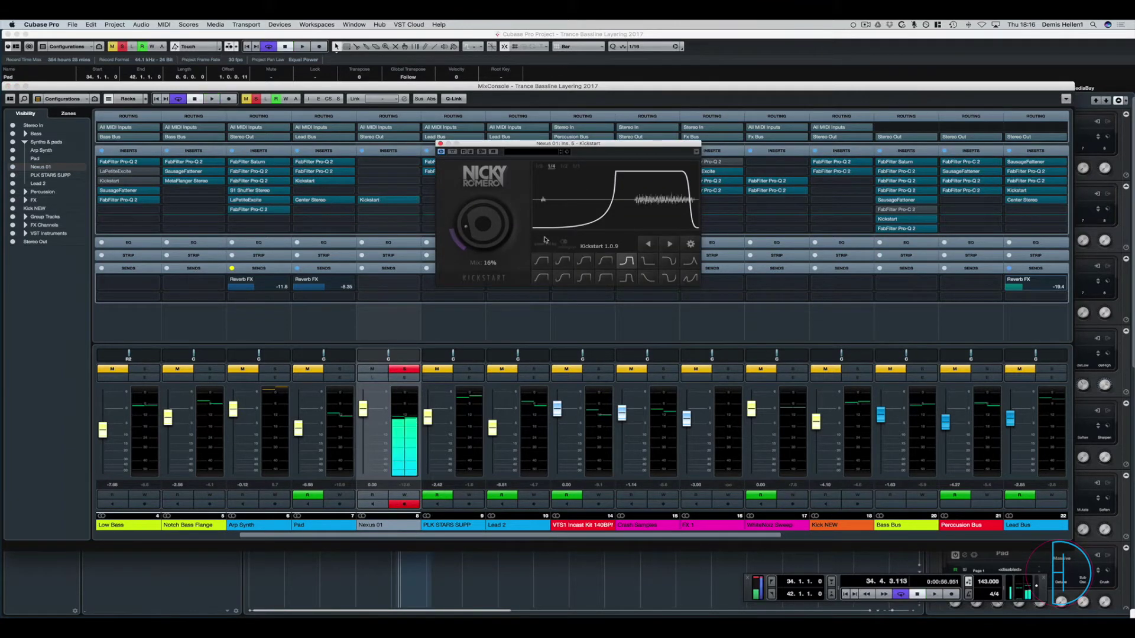
left_click_drag(476, 229, 475, 211)
key("space")
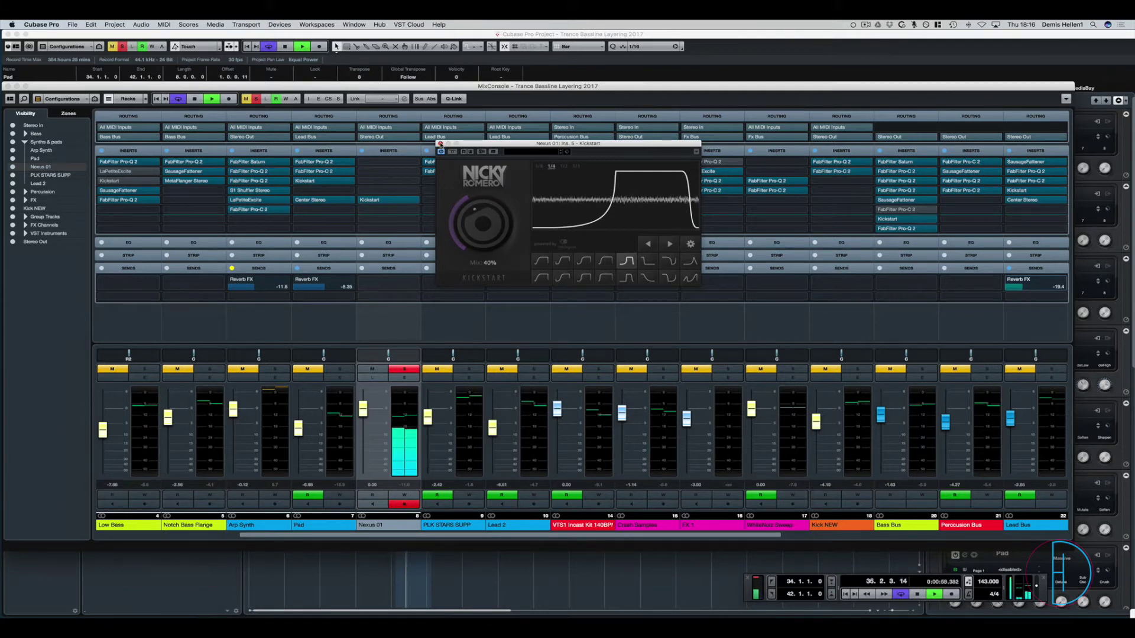
left_click(440, 144)
key("F3")
key("space")
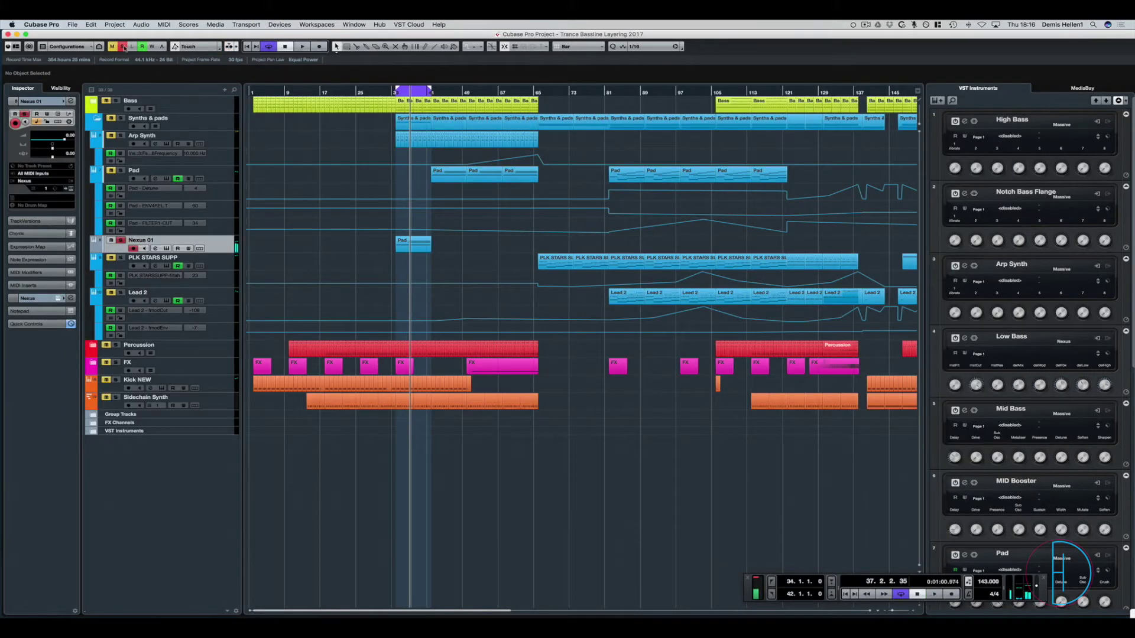
Step: Clear the Nexus 01 solo and audition the pad layer with the full mix from bar 34
left_click(124, 47)
key("space")
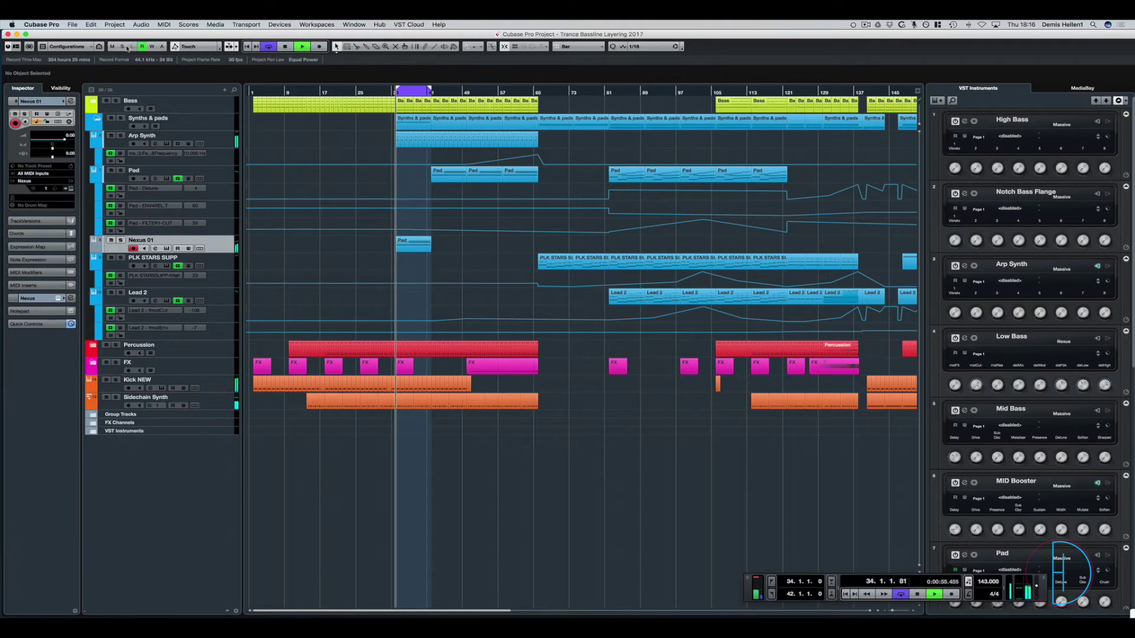
key("space")
Step: Try transposing all notes of the Nexus 01 part up one octave and audition the chord in the arrangement
left_click(413, 247)
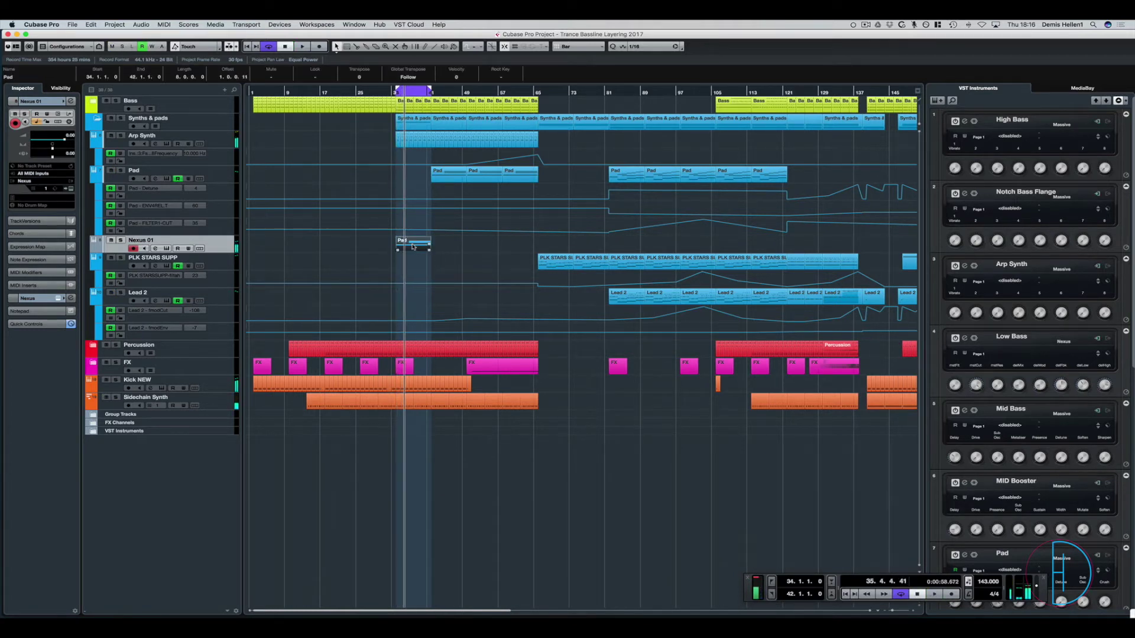
double_click(413, 247)
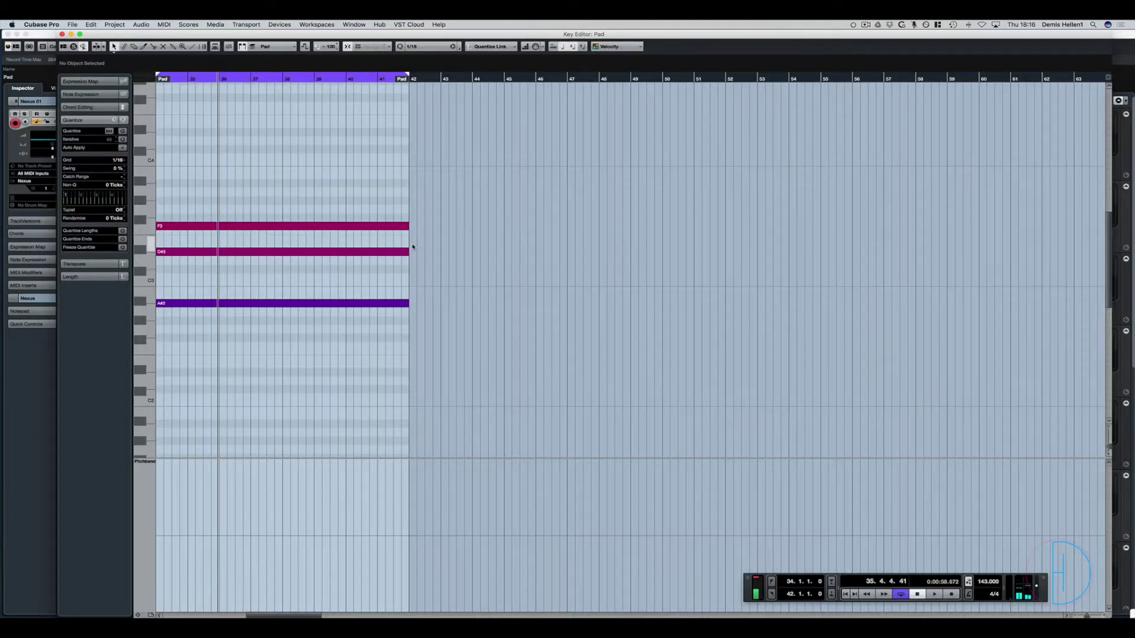
key("super+a")
key("shift+Up")
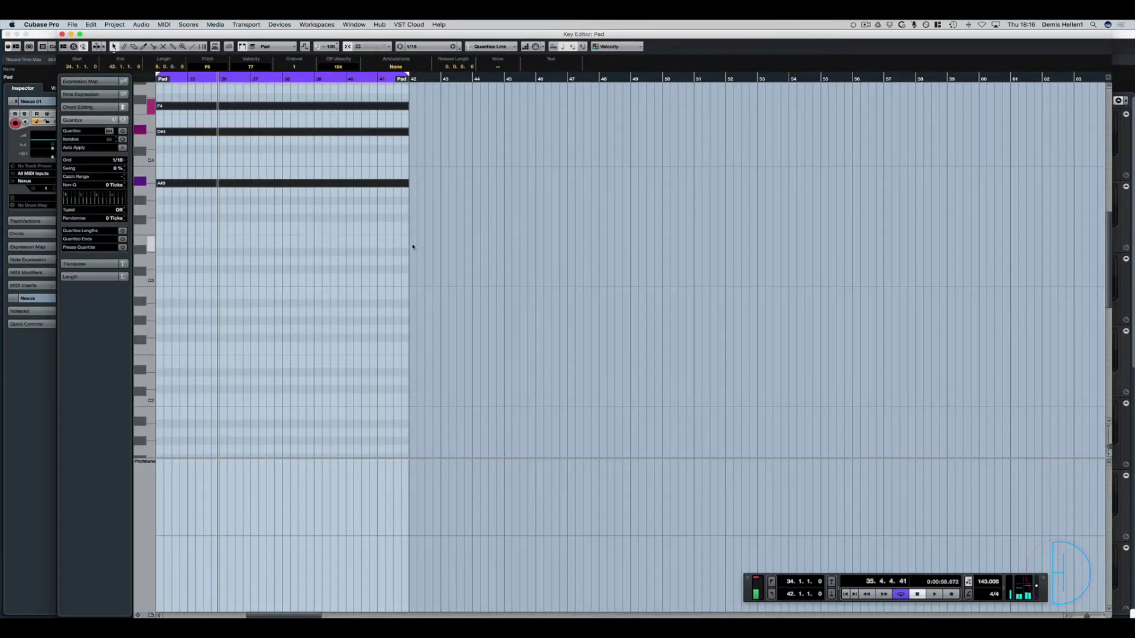
key("Escape")
key("space")
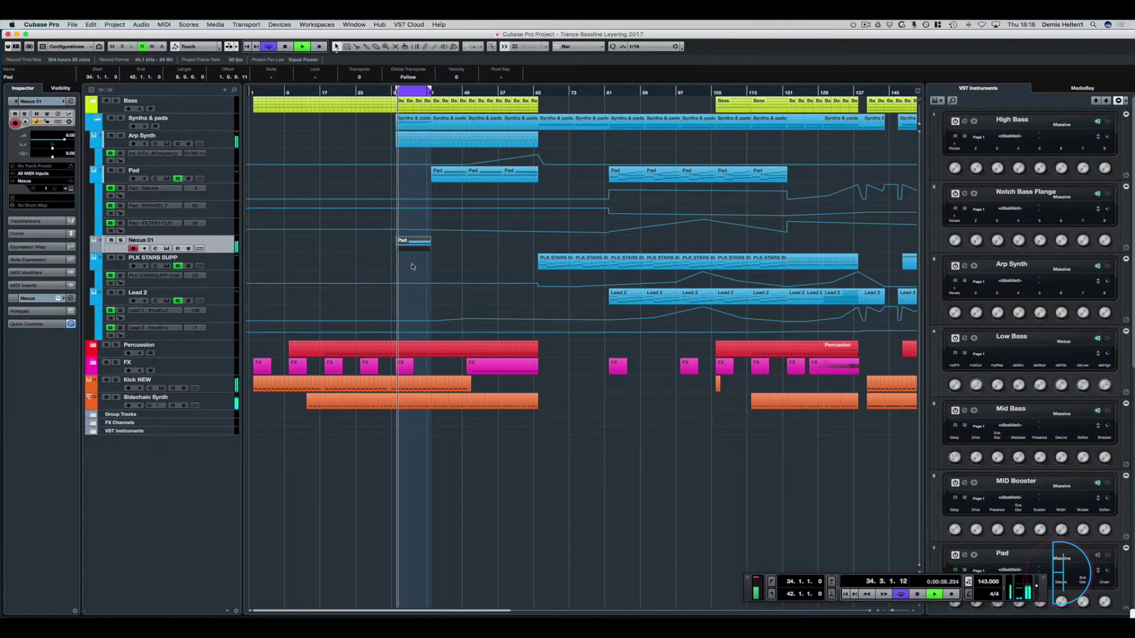
left_click(413, 247)
key("space")
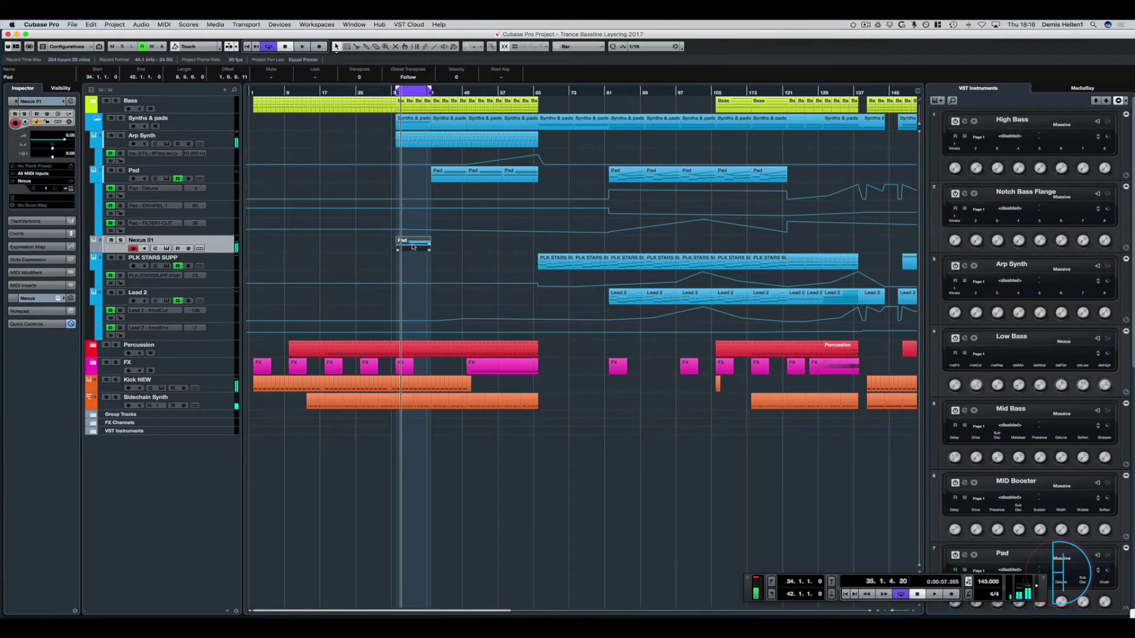
Step: Try raising only the D#3 note of the Nexus 01 part one octave to D#4 and audition the chord
double_click(413, 247)
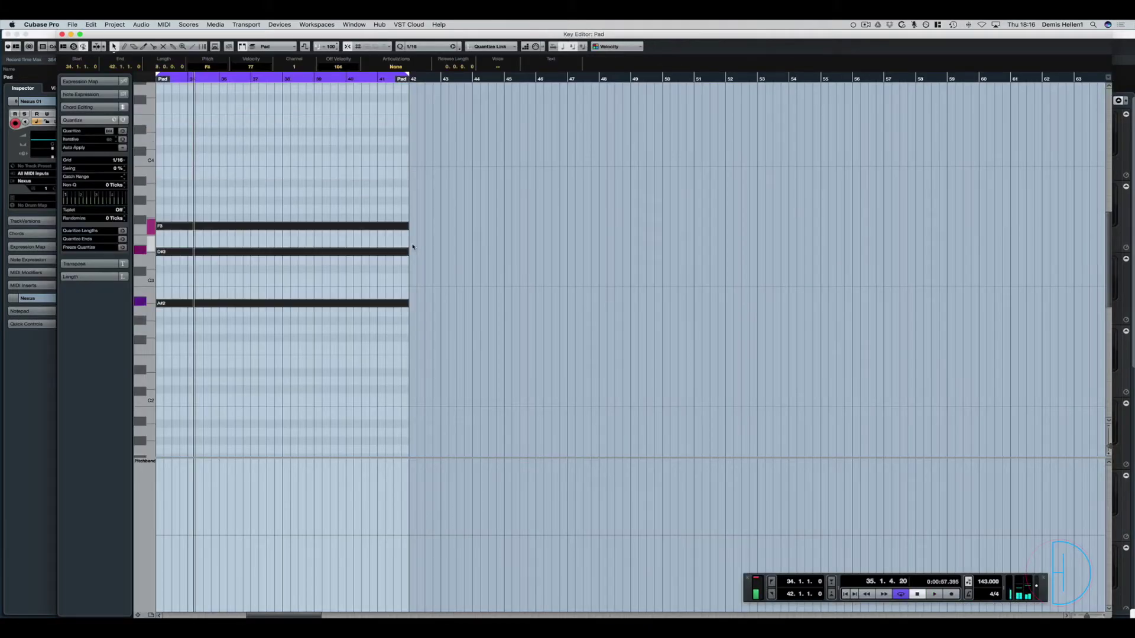
left_click_drag(221, 243, 226, 263)
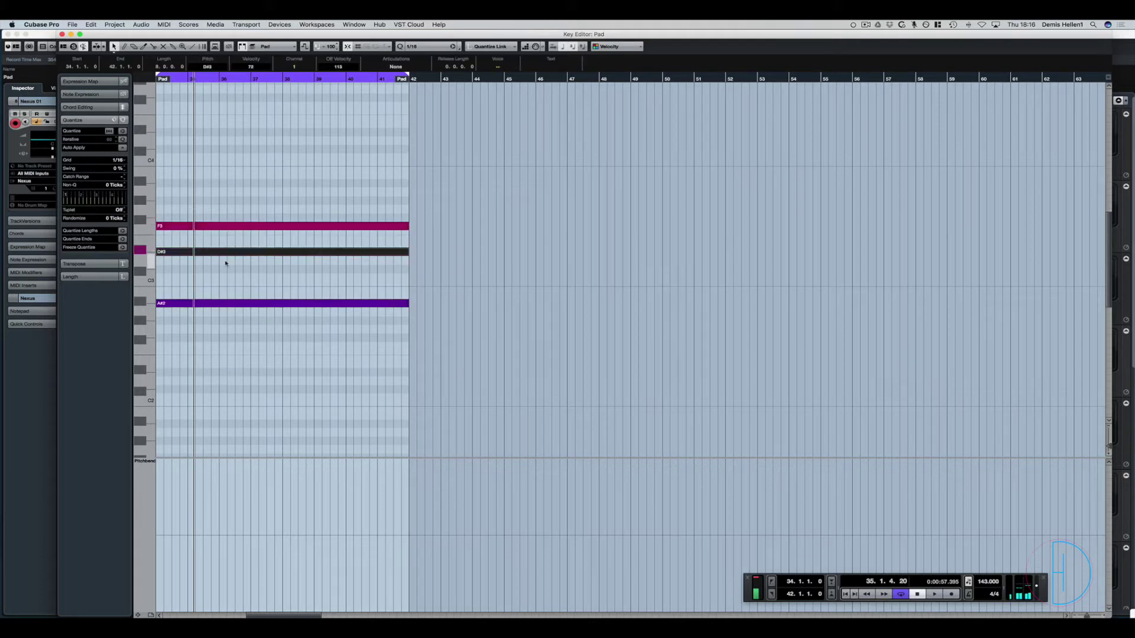
key("shift+Up")
key("space")
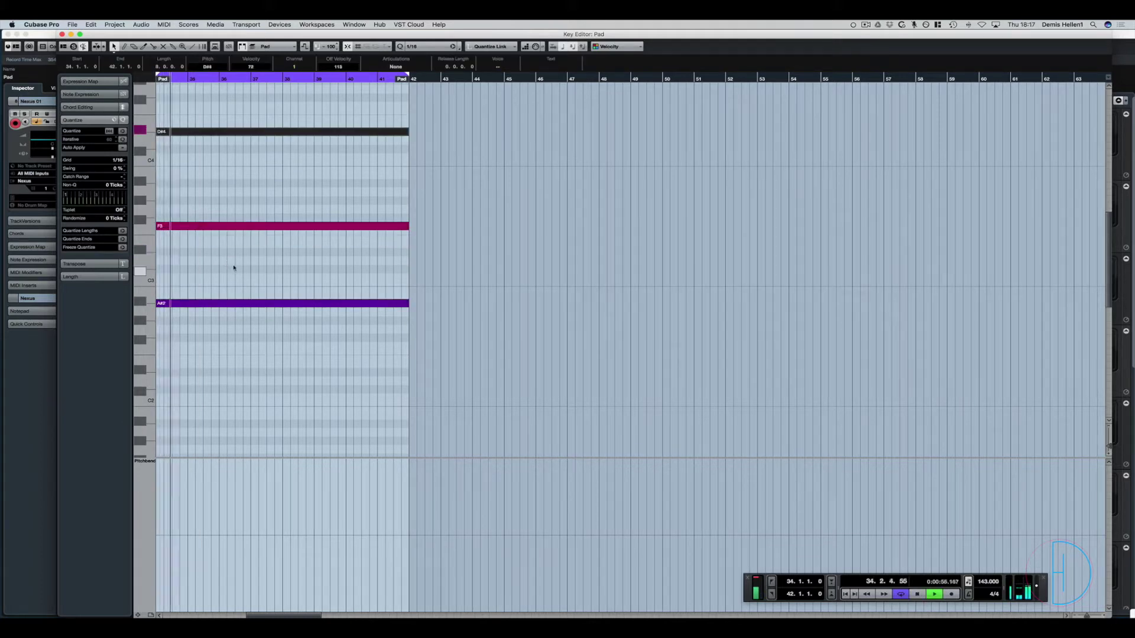
key("Return")
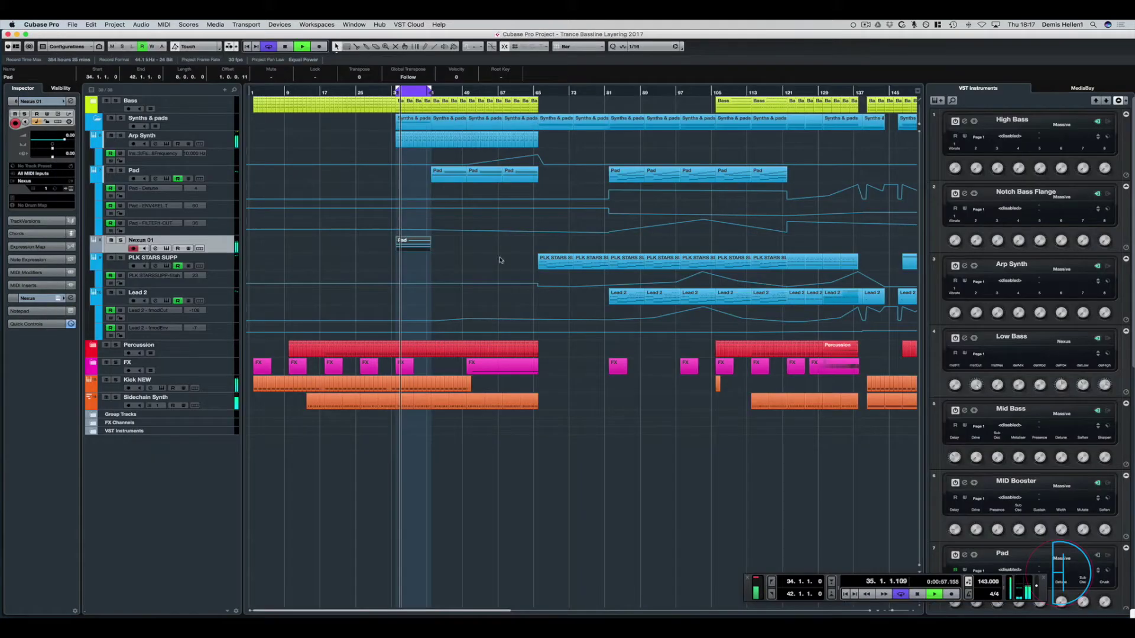
key("space")
Step: Delete the D#4 note from the Nexus 01 part, audition the F3 and A#2 notes, and return to the arrangement
double_click(409, 250)
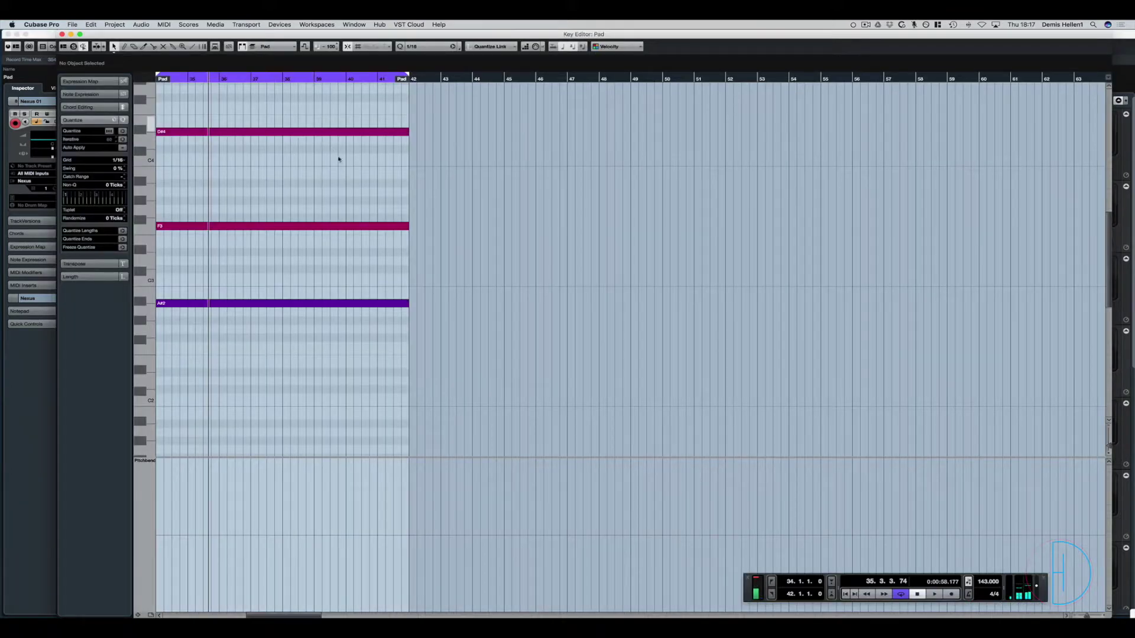
key("Return")
key("space")
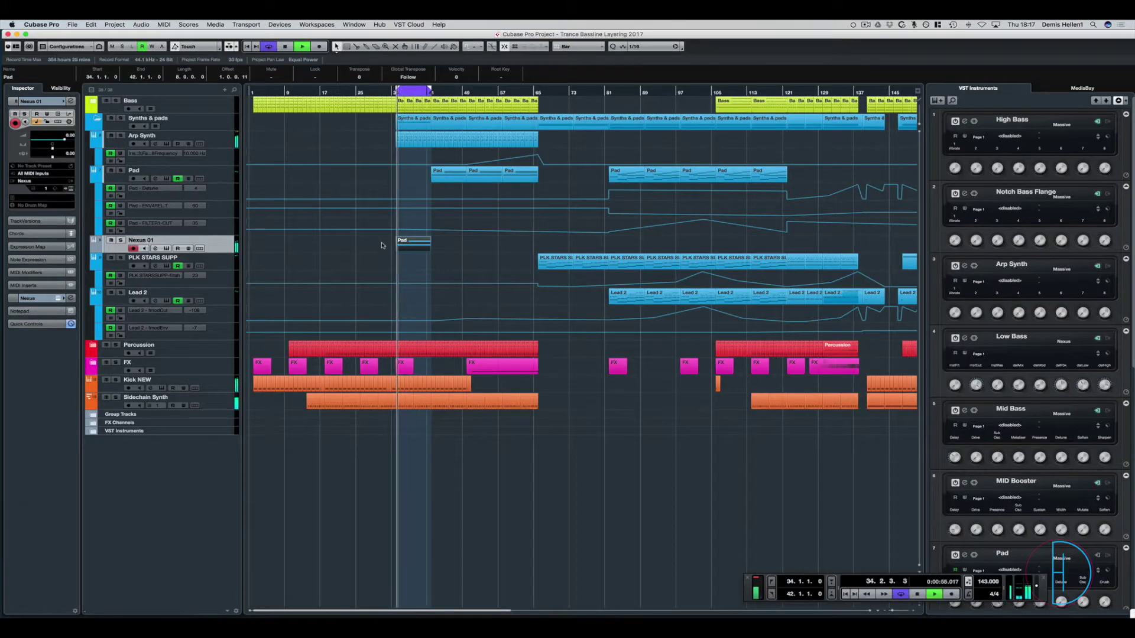
key("space")
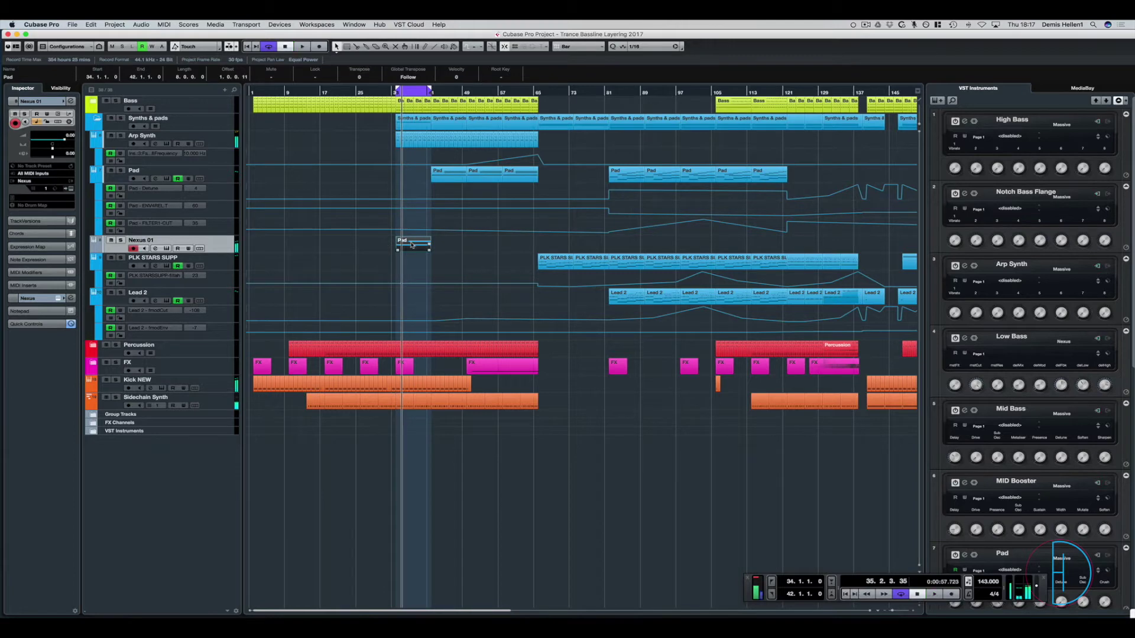
double_click(413, 244)
left_click(201, 303)
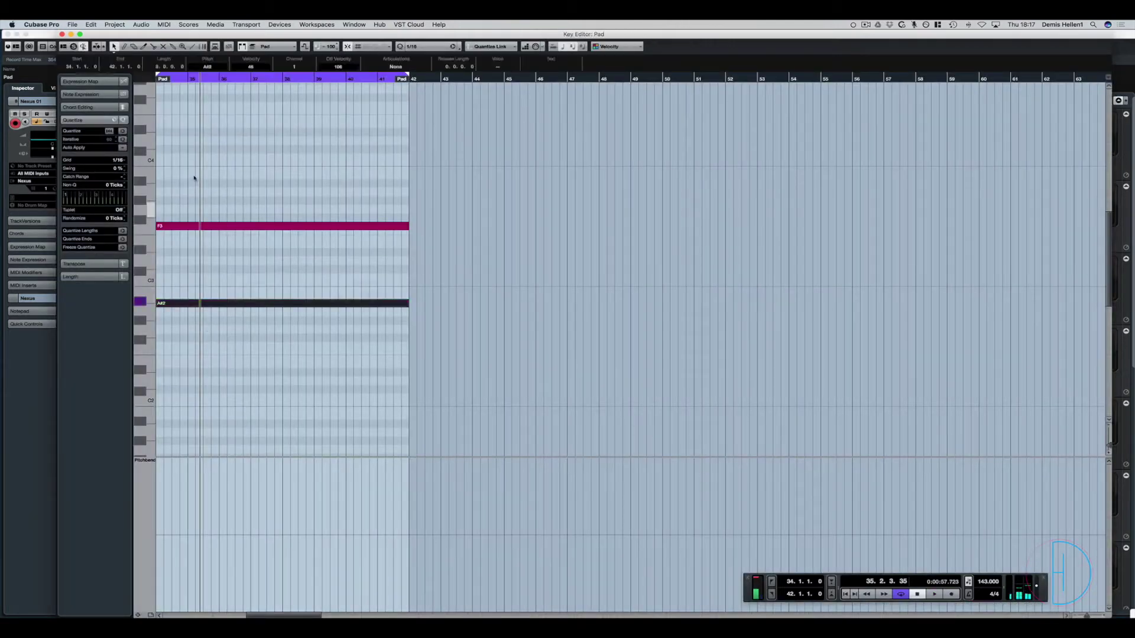
left_click(195, 178)
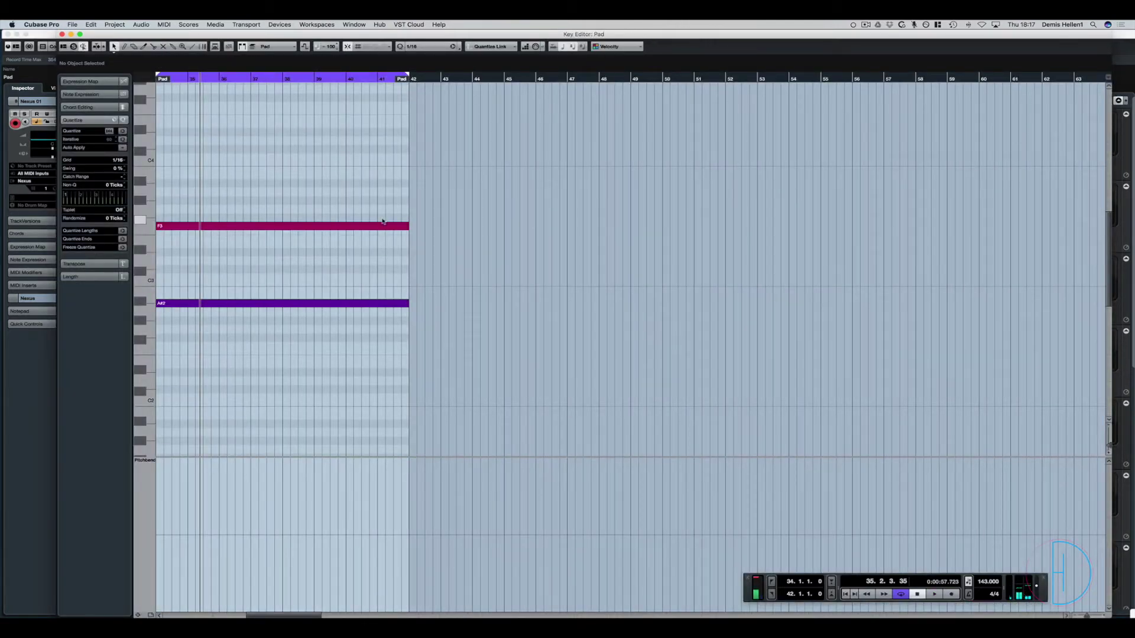
key("Return")
Step: Duplicate the Nexus 01 part three times up to bar 66 and delete the three Pad track parts between bars 42 and 66
key("super+d")
key("super+d")
key("super+d")
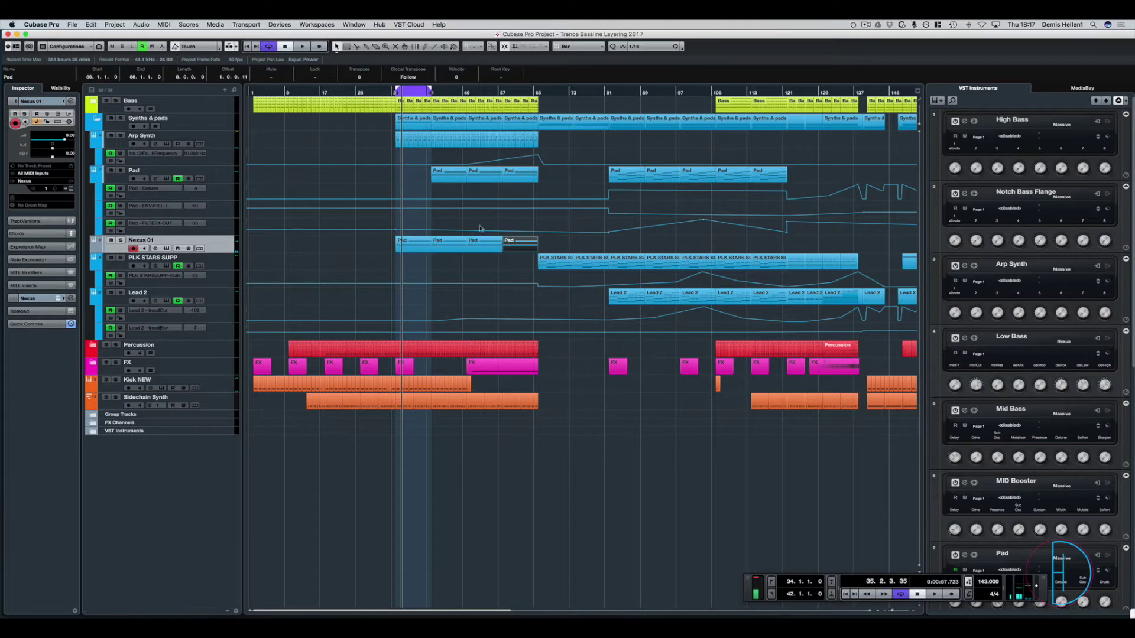
left_click_drag(544, 179, 450, 176)
key("Delete")
Step: Play the arrangement from bar 32 while collapsing the cycle range to bar 34, and save the project
left_click(386, 92)
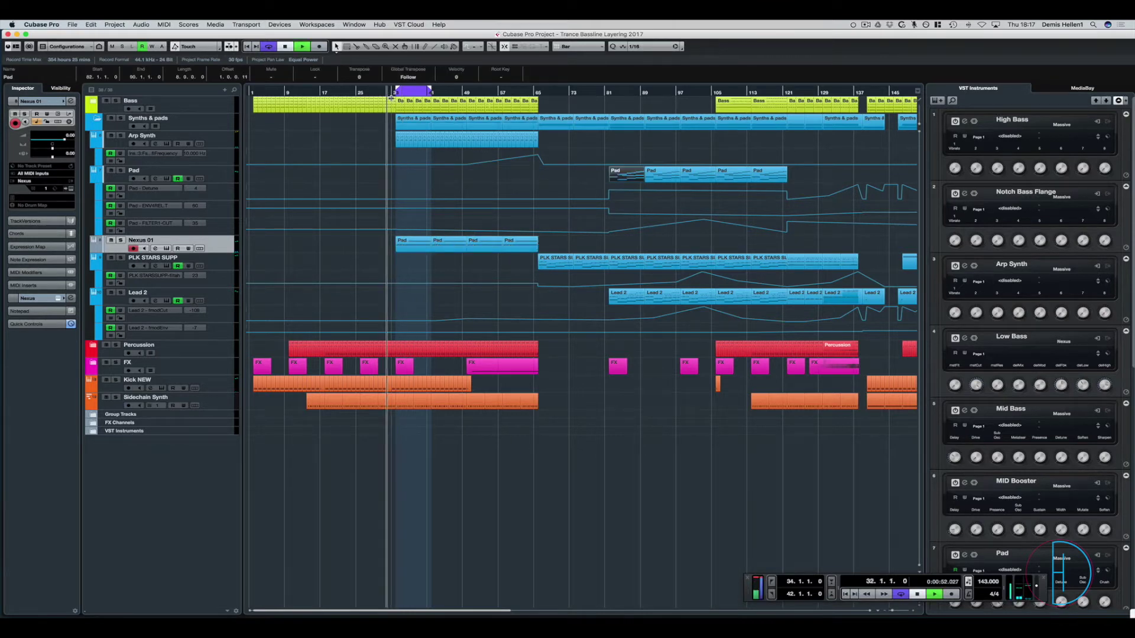
key("space")
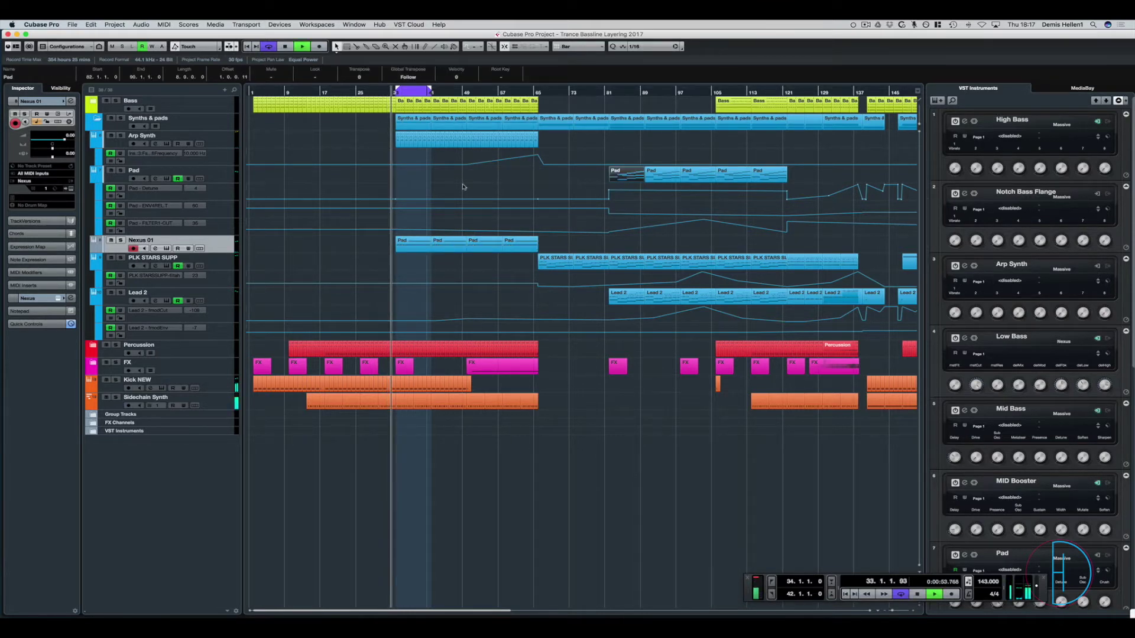
left_click_drag(432, 89, 396, 93)
key("super+s")
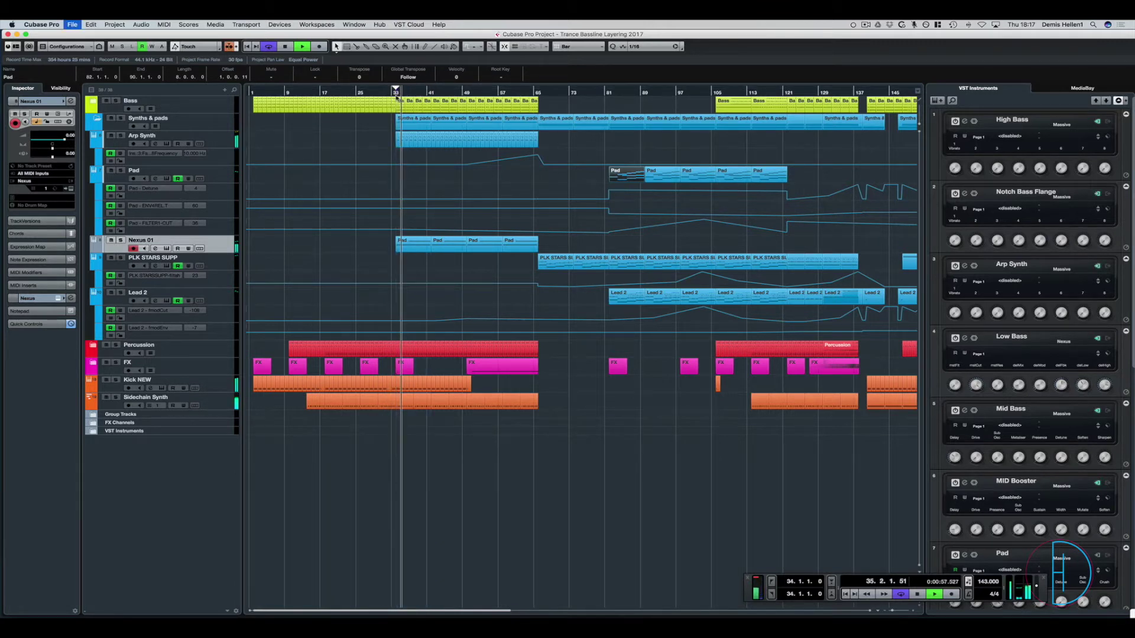
Step: Solo the Nexus 01 track and try to recolour it with Color 9 and Color 10, leaving its automation lane hidden
left_click(122, 240)
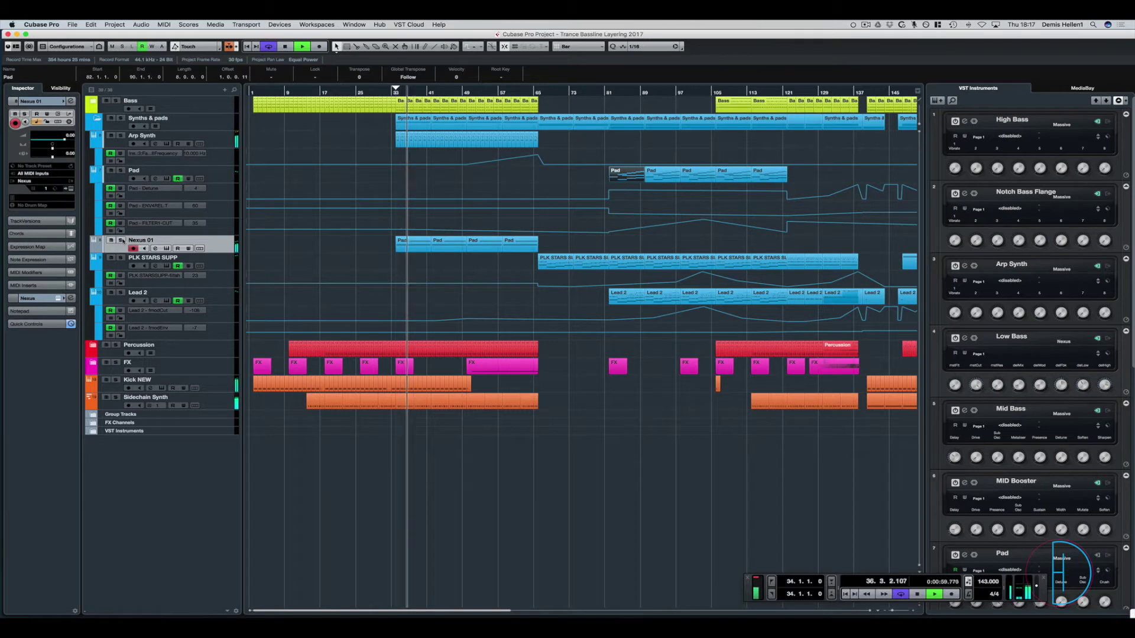
left_click(94, 249)
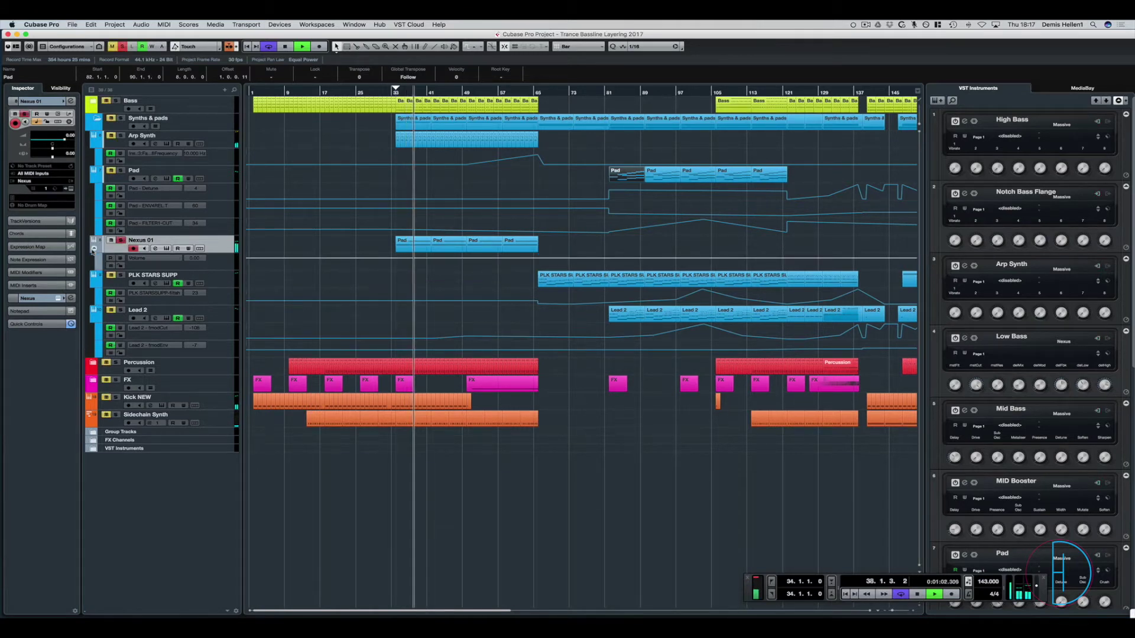
left_click(454, 50)
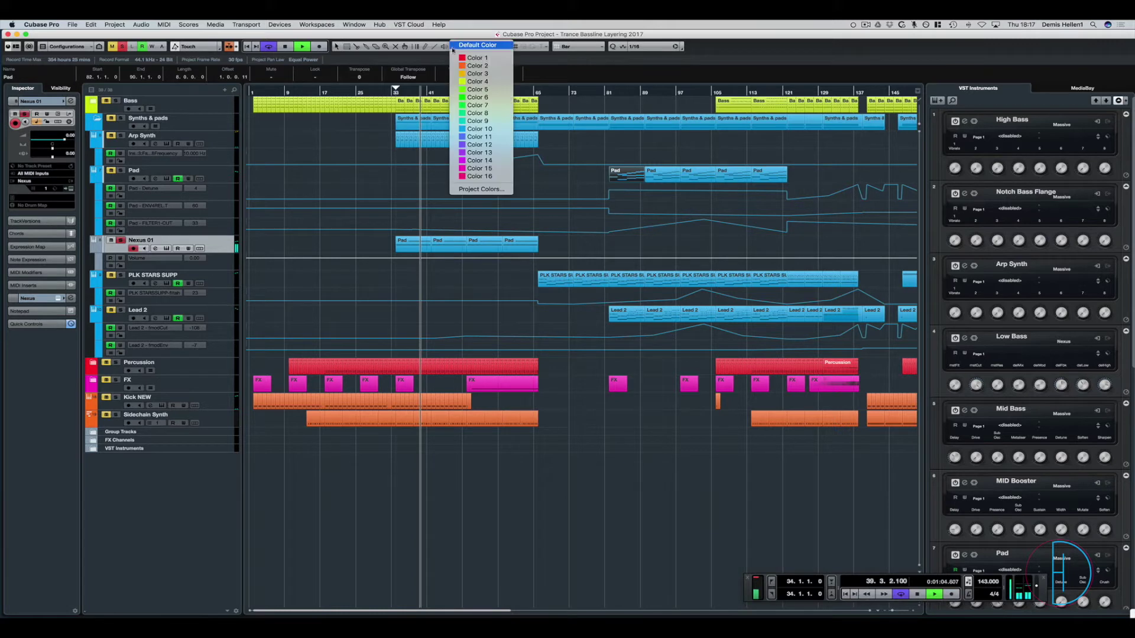
left_click(472, 121)
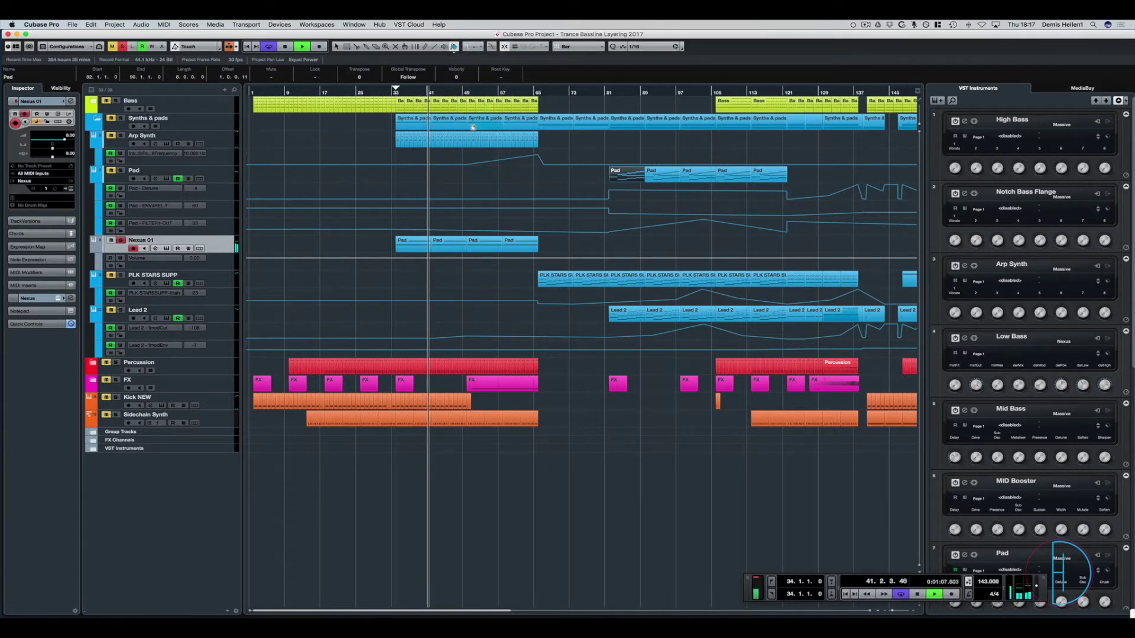
left_click(223, 260)
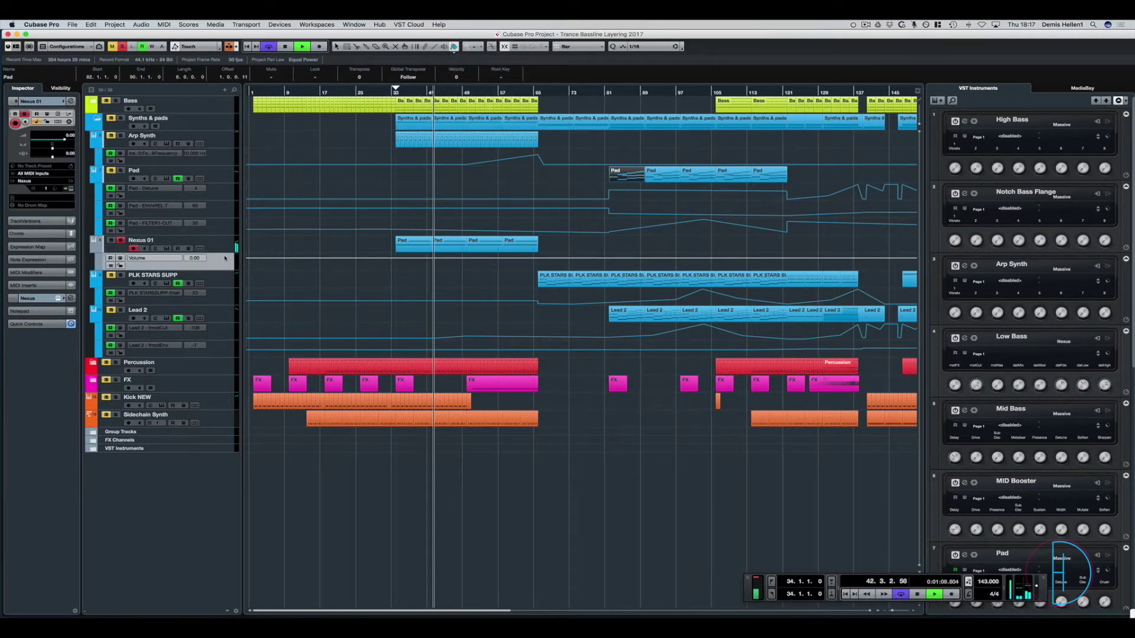
left_click(223, 250, "shift")
left_click(454, 51)
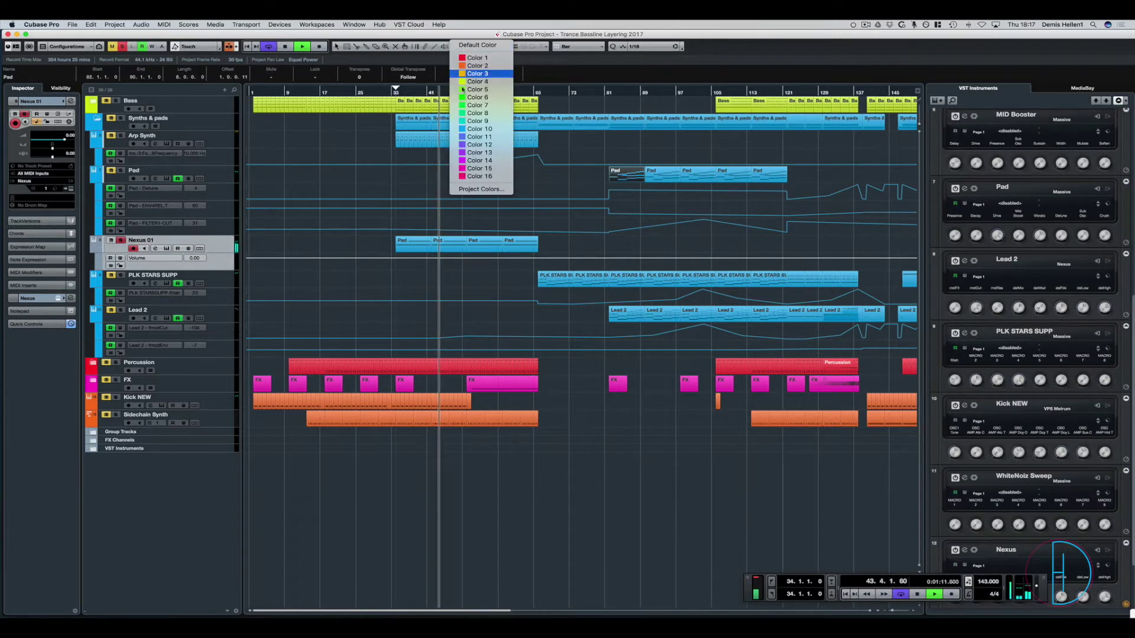
left_click(468, 129)
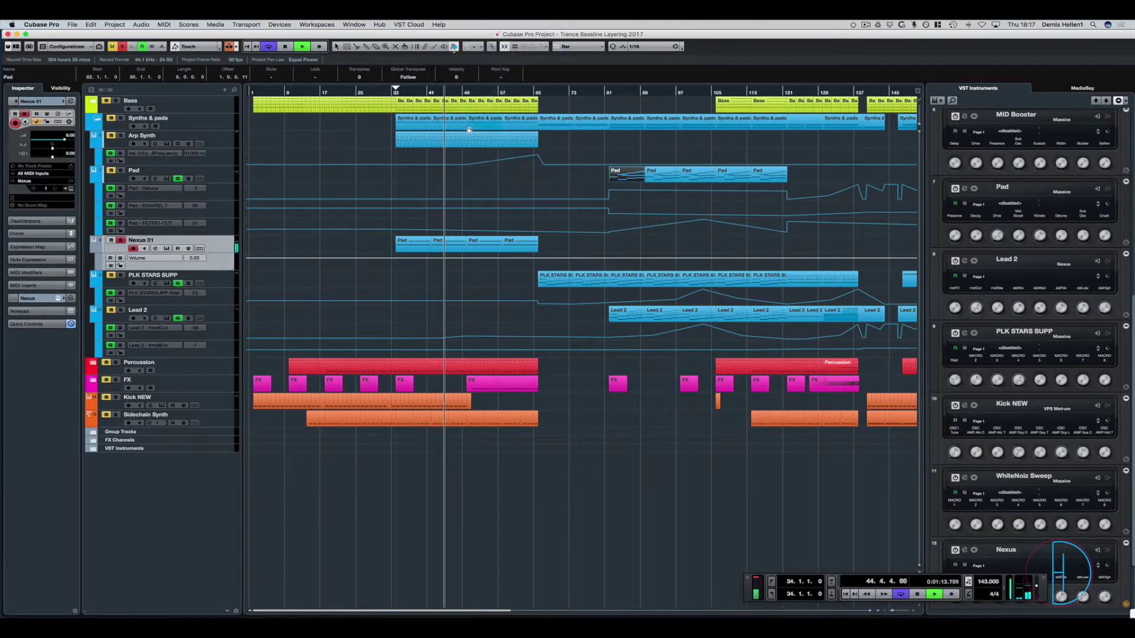
left_click(95, 250)
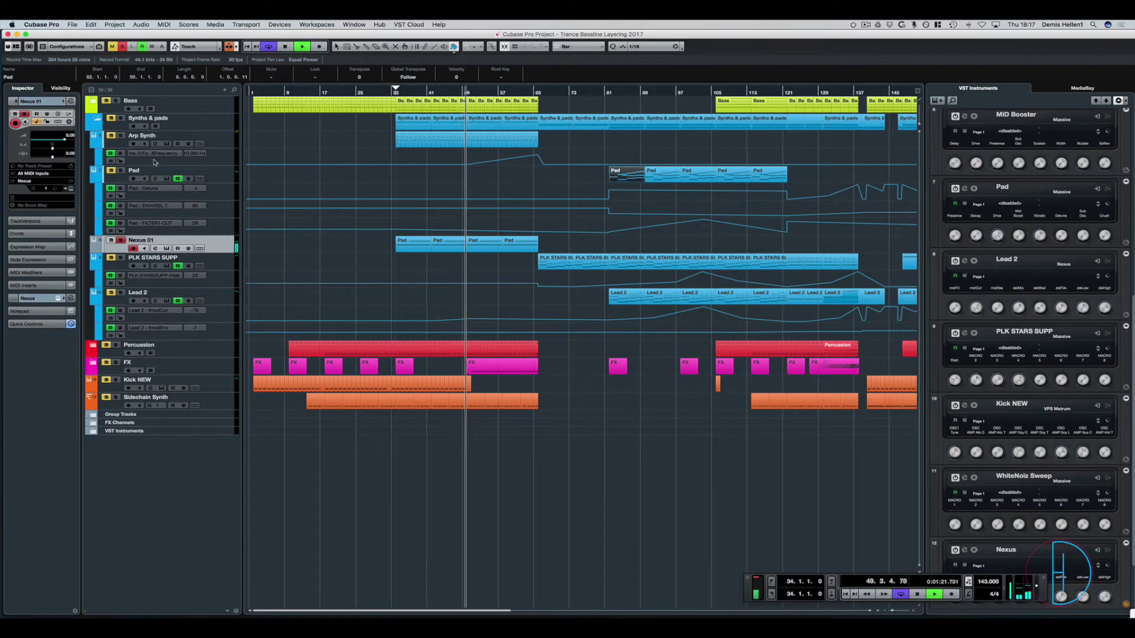
left_click(94, 171)
left_click(98, 171)
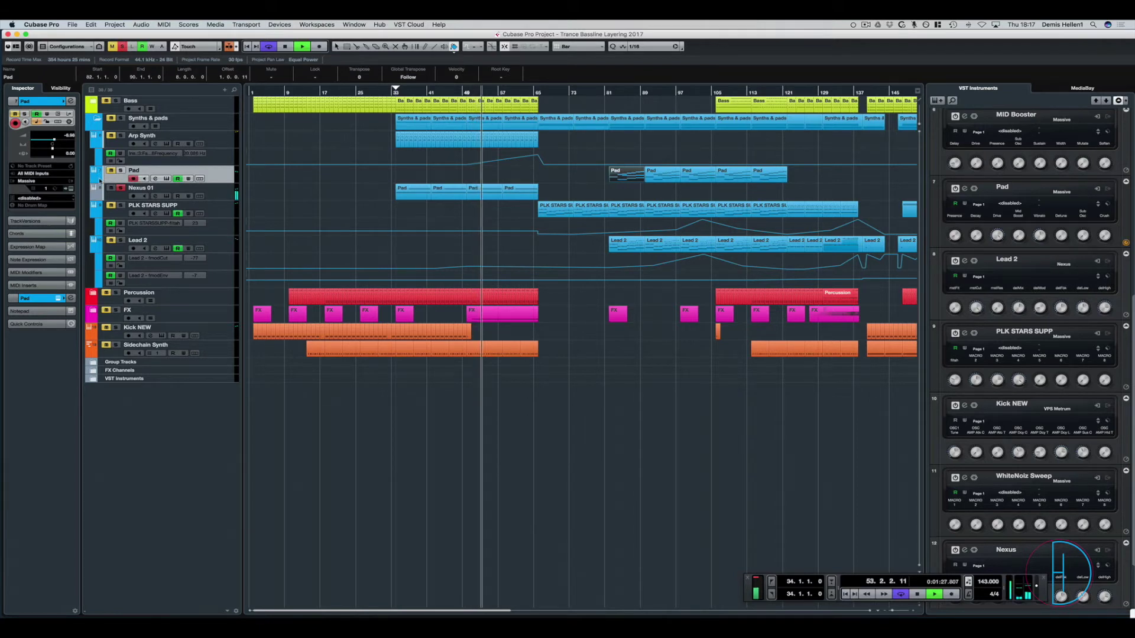
left_click(100, 180)
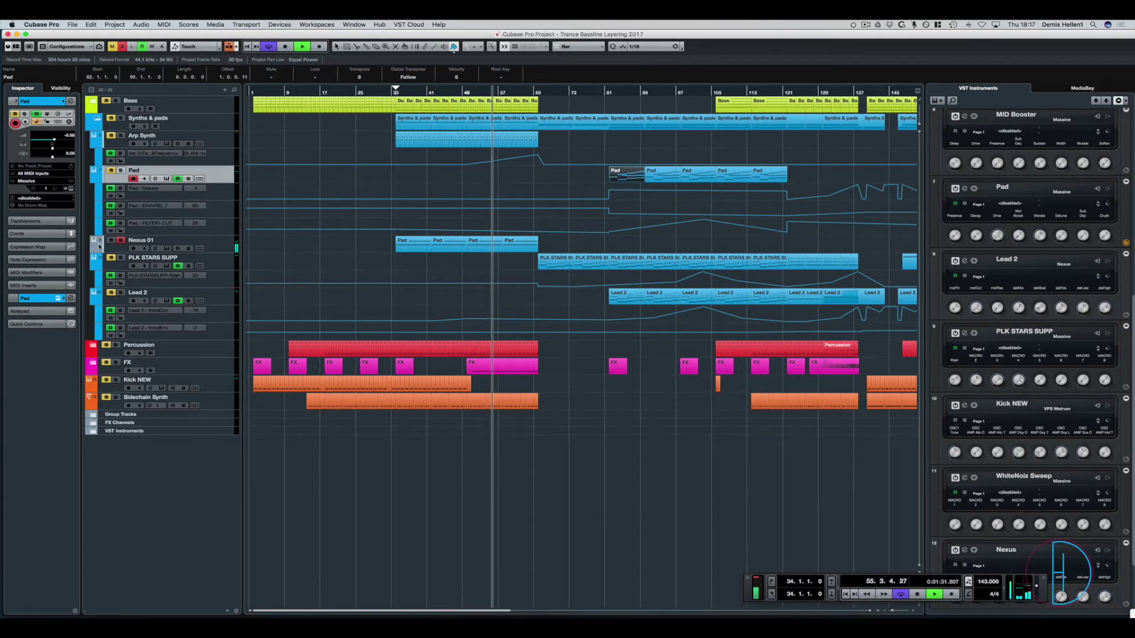
Step: Rename the Nexus 01 track as Pad 2
left_click(141, 243)
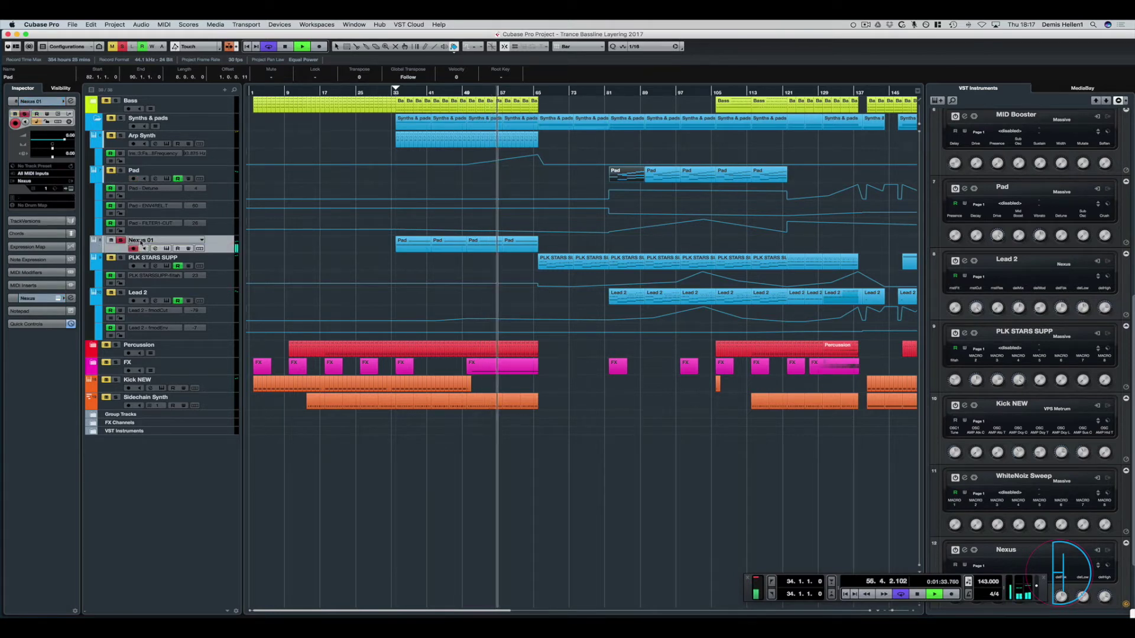
double_click(140, 242)
type("Pad")
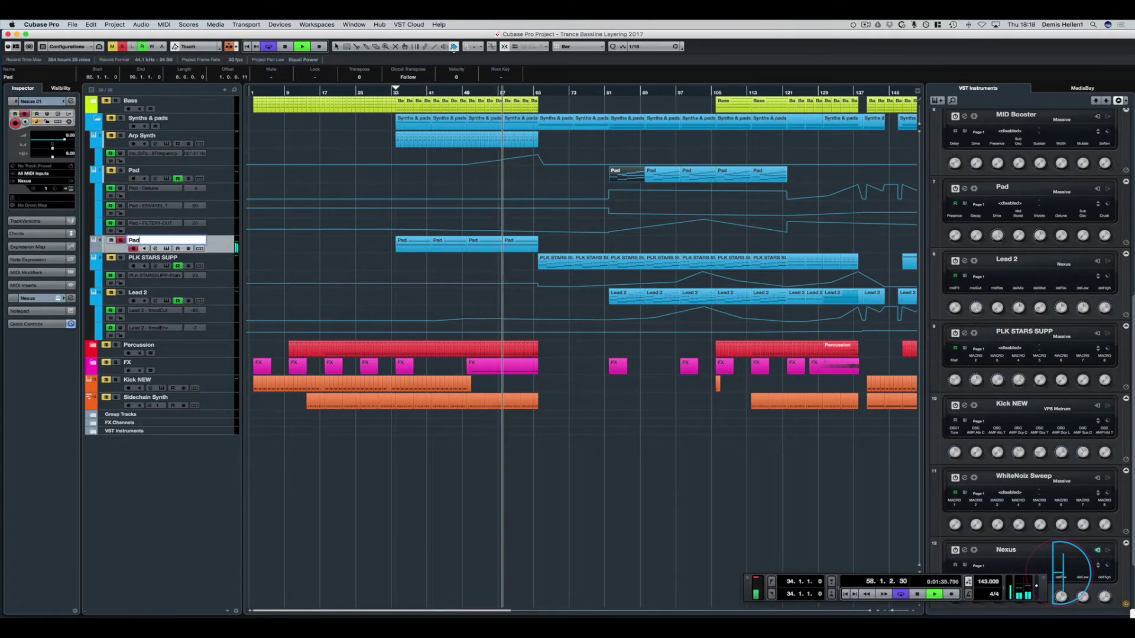
type(" 2")
key("Return")
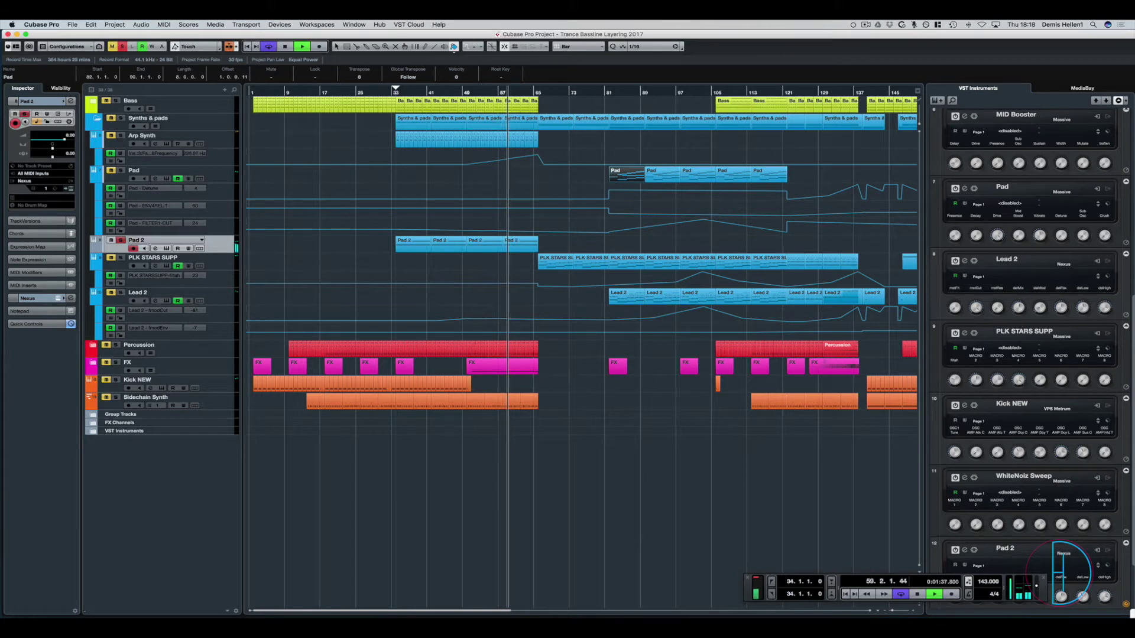
Step: Stop playback with no parts selected and collapse the Synths & pads folder track
key("space")
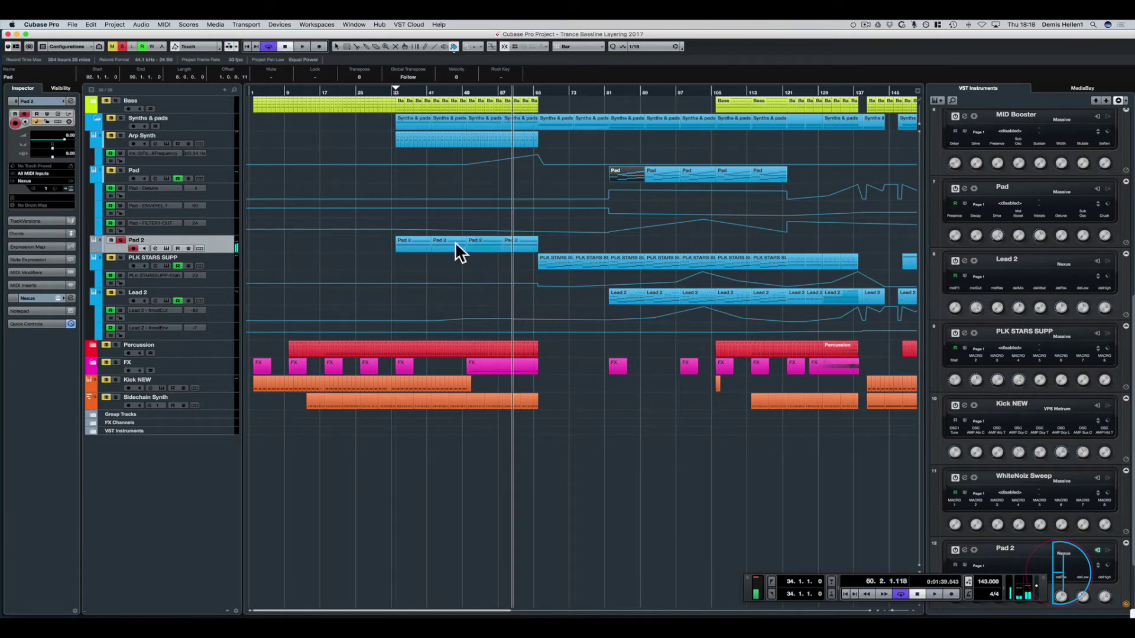
left_click(340, 241)
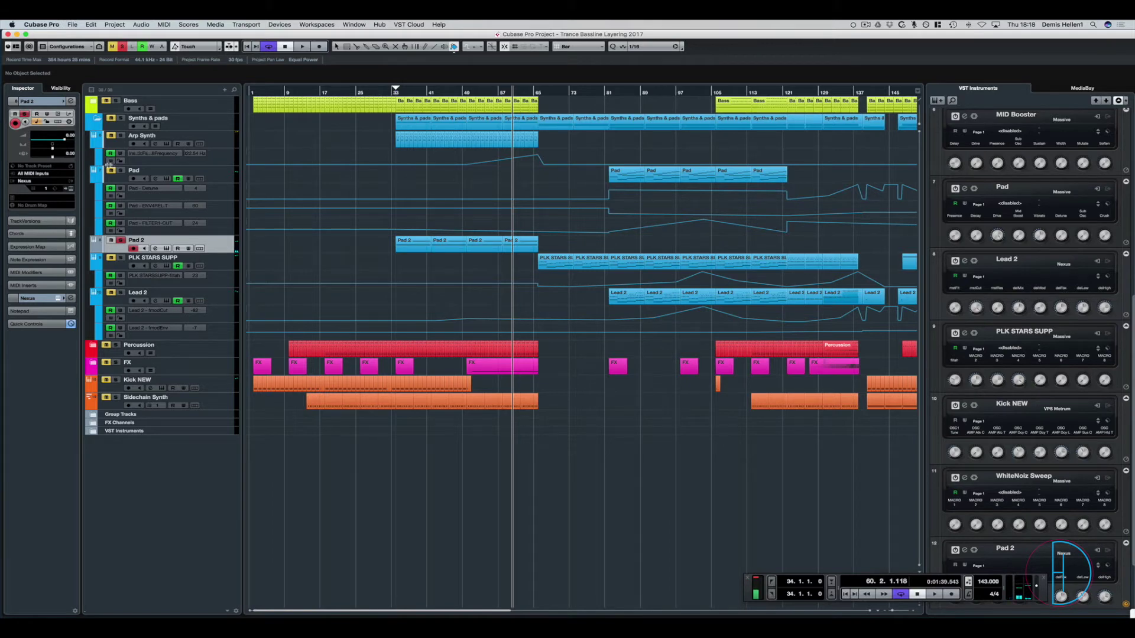
left_click(98, 118)
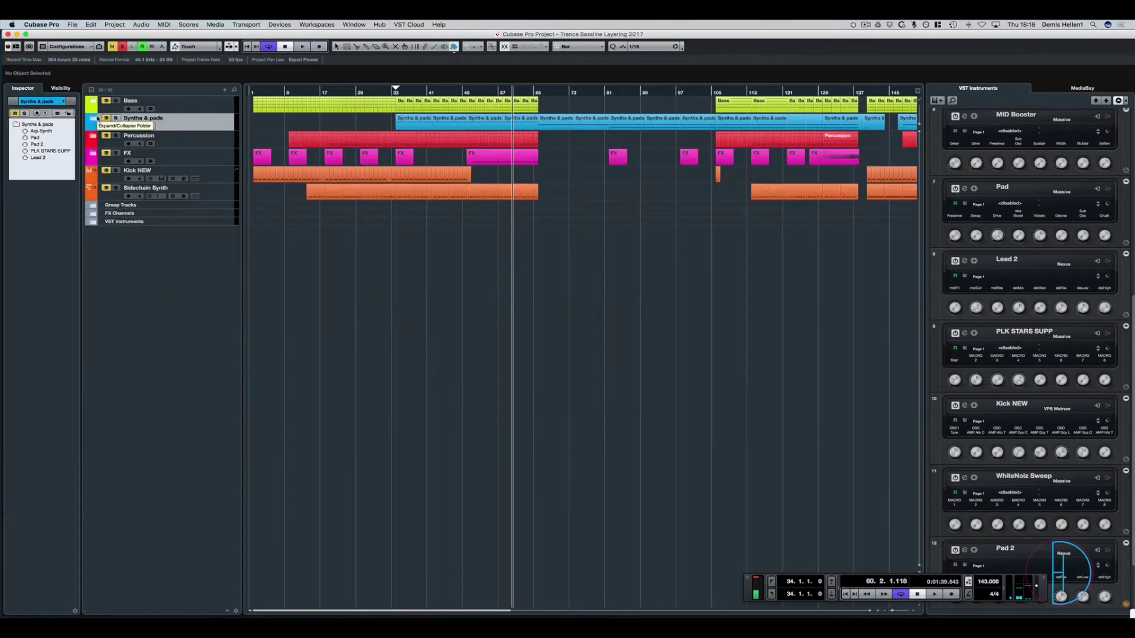
Step: Expand the Synths & pads folder track and show the Pad 2 track's automation lane
left_click(96, 118)
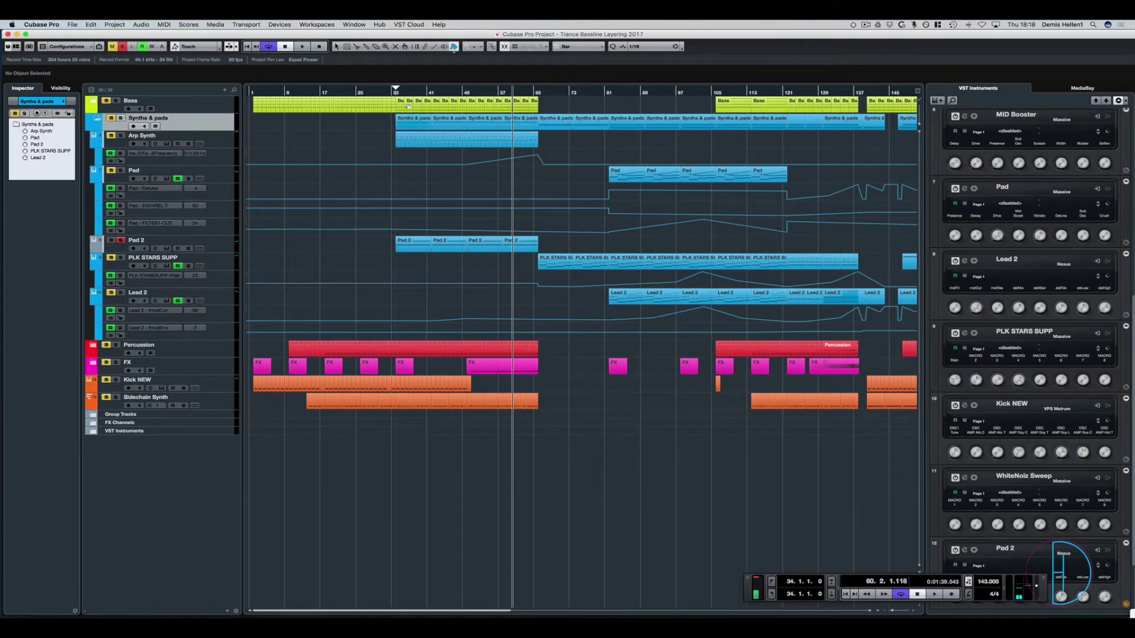
key("space")
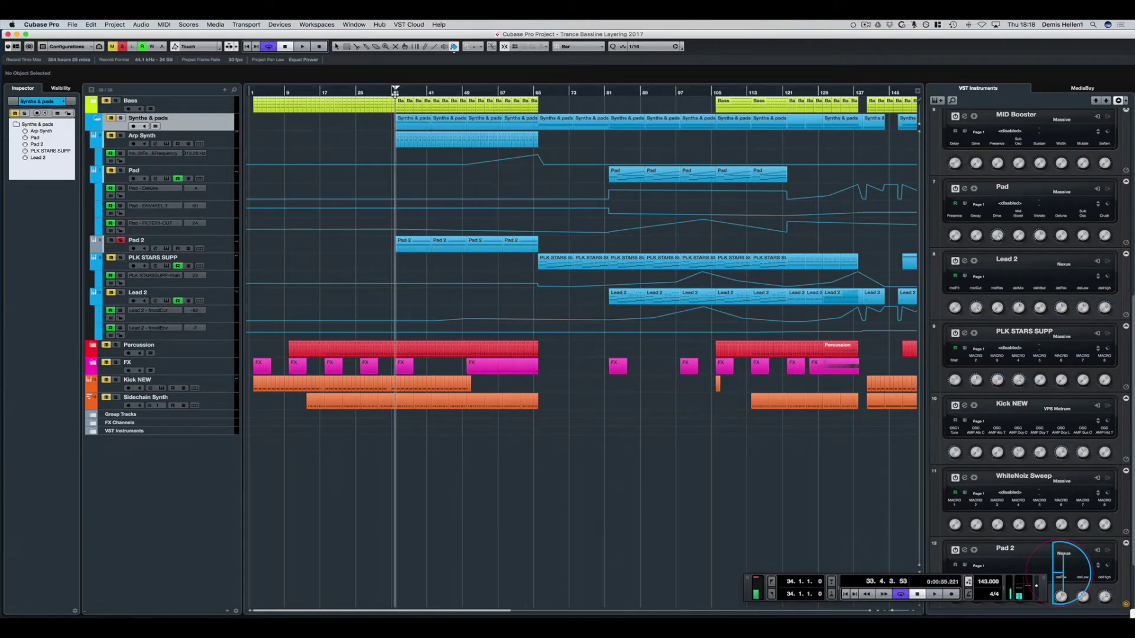
left_click(93, 248)
left_click(155, 262)
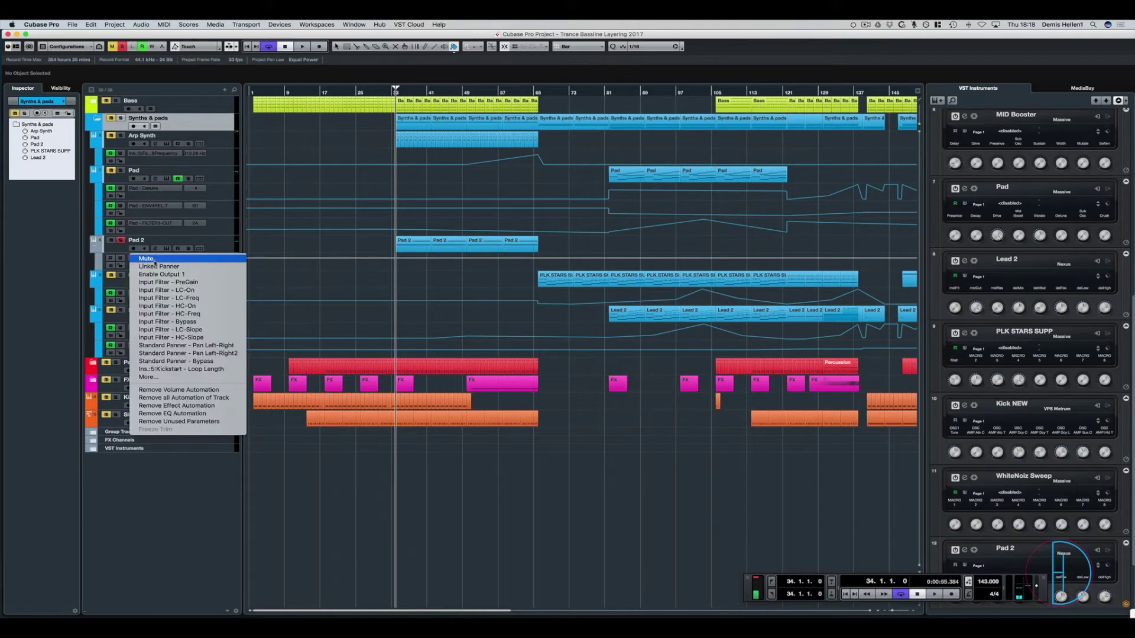
left_click(422, 302)
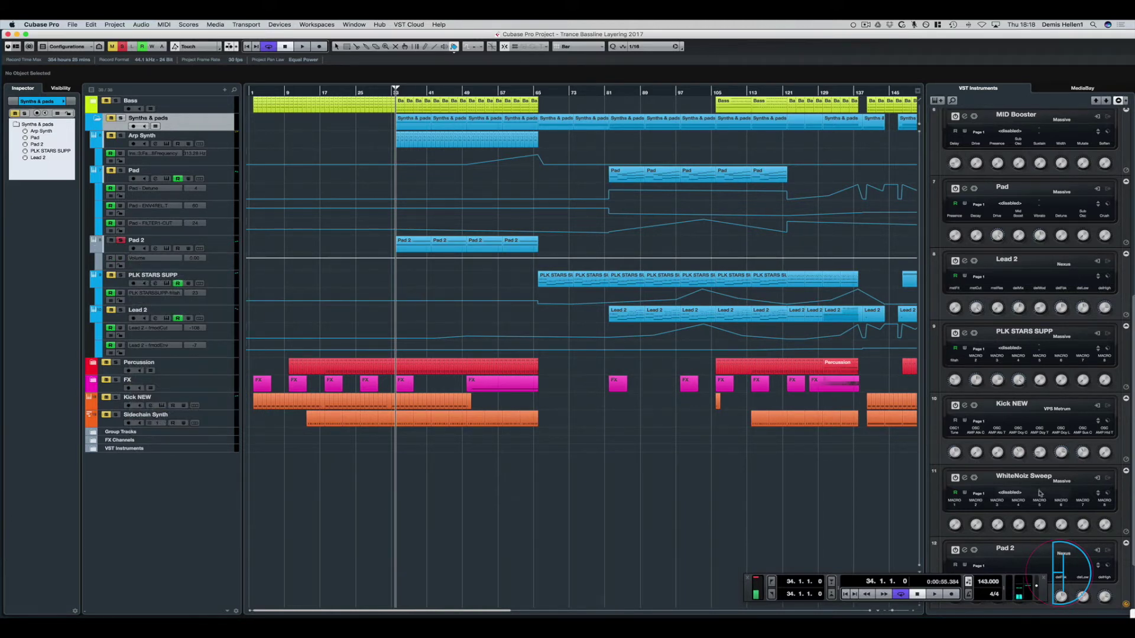
Step: Play the Pad 2 track while raising the Filter Modifier envelope amount in its Nexus instrument to about 74
left_click(215, 242)
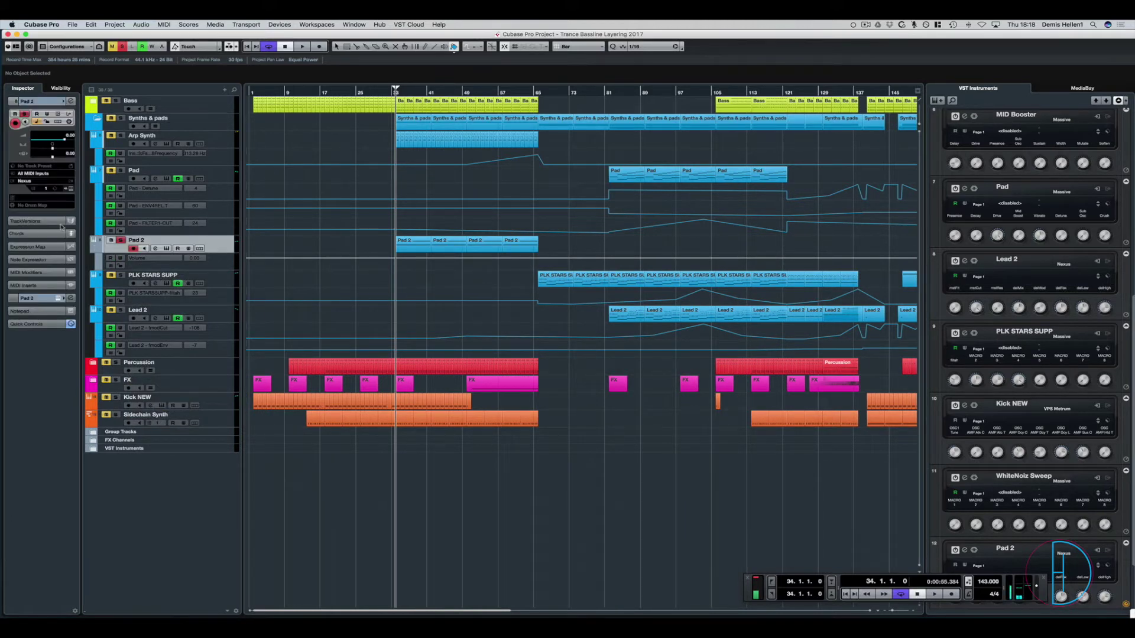
left_click(56, 300)
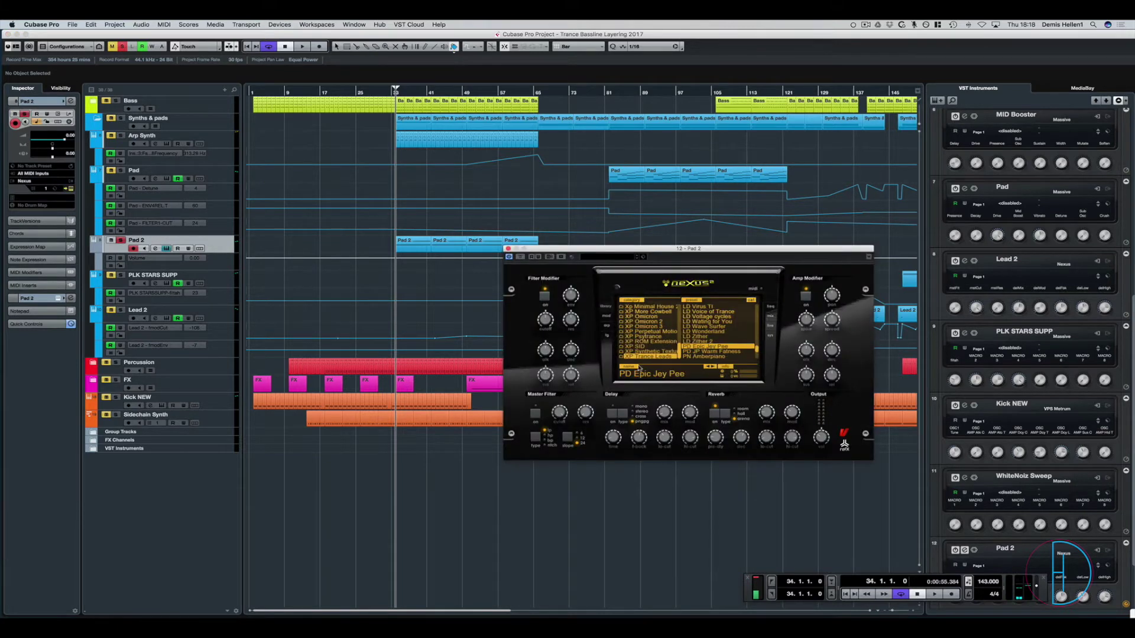
mouse_move(827, 440)
key("space")
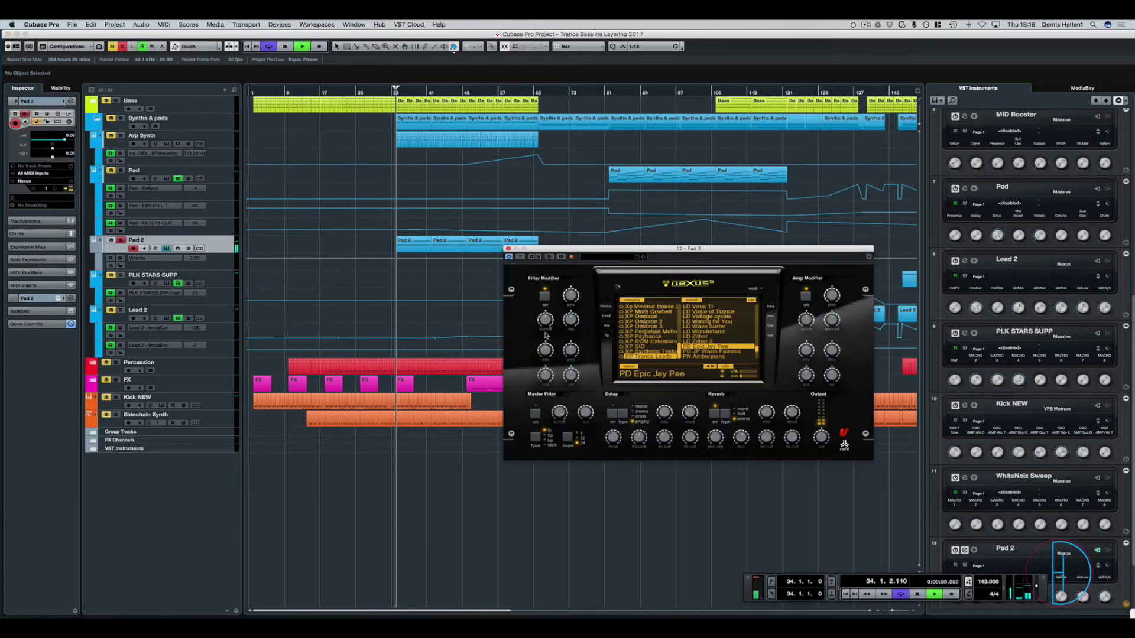
mouse_move(543, 312)
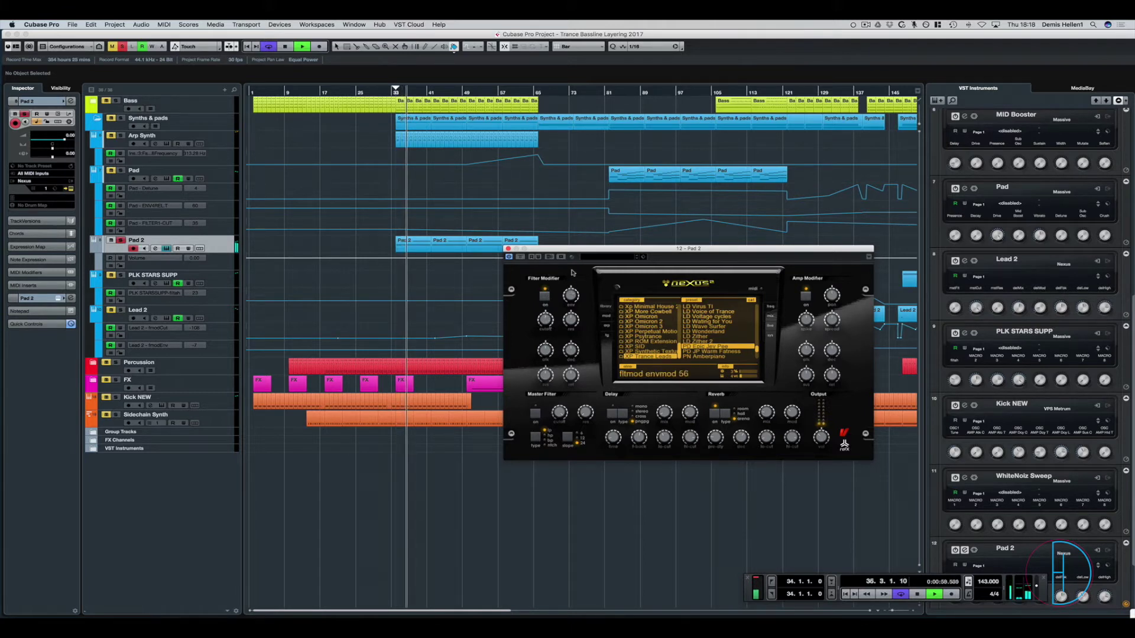
mouse_move(582, 293)
left_click_drag(583, 293, 582, 271)
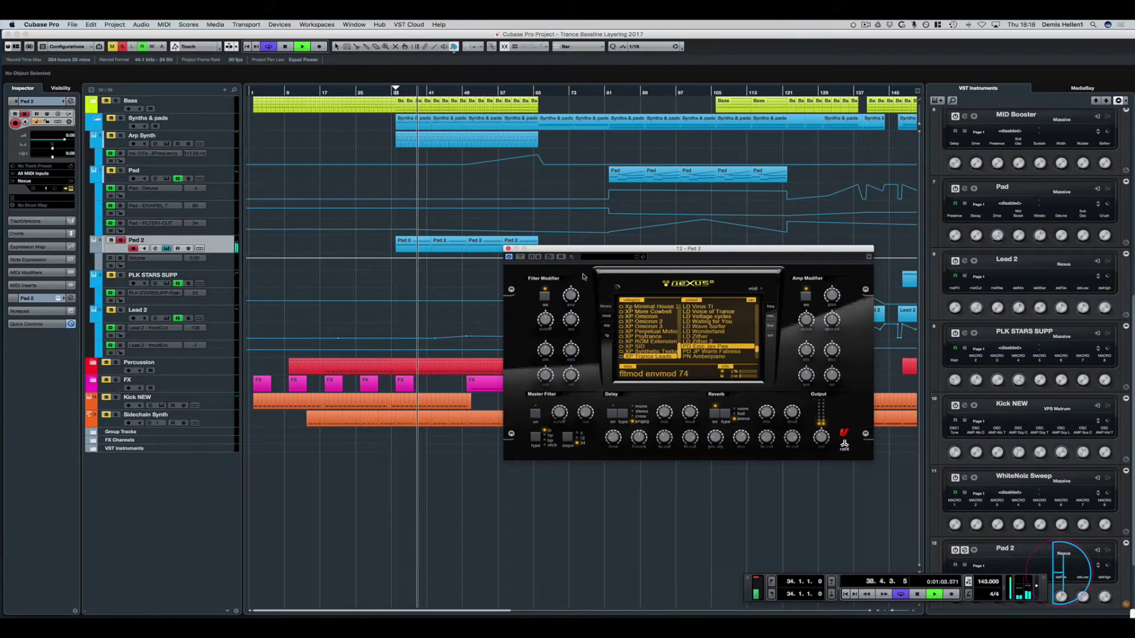
key("space")
left_click(507, 249)
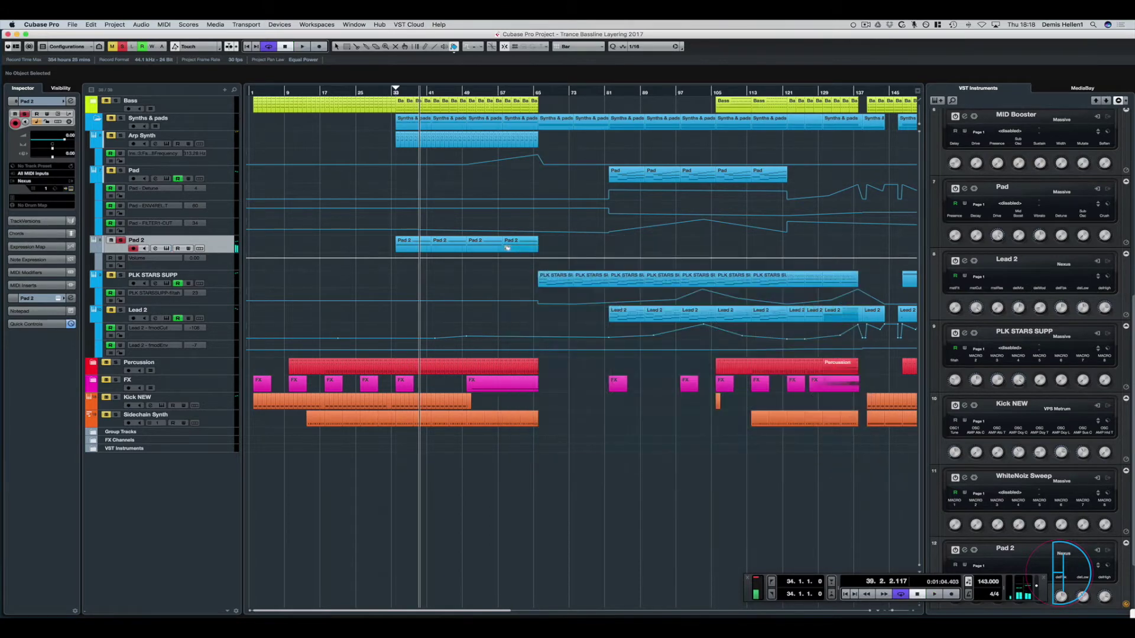
Step: Assign the Pad 2 instrument's fmodEnv parameter to the Pad 2 automation lane
left_click(135, 264)
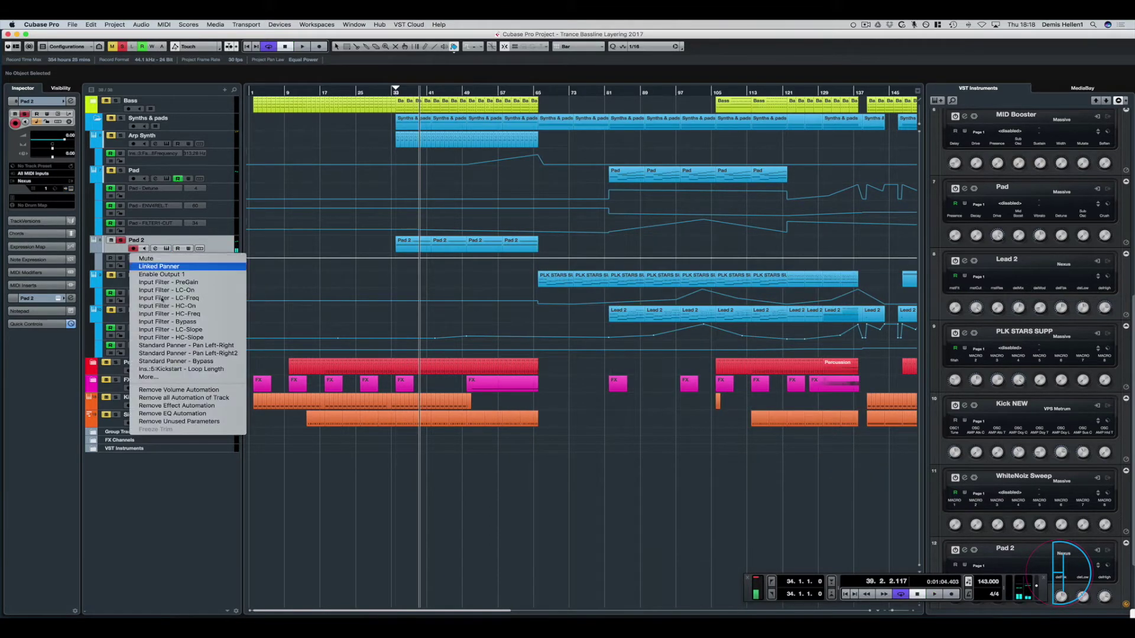
left_click(153, 381)
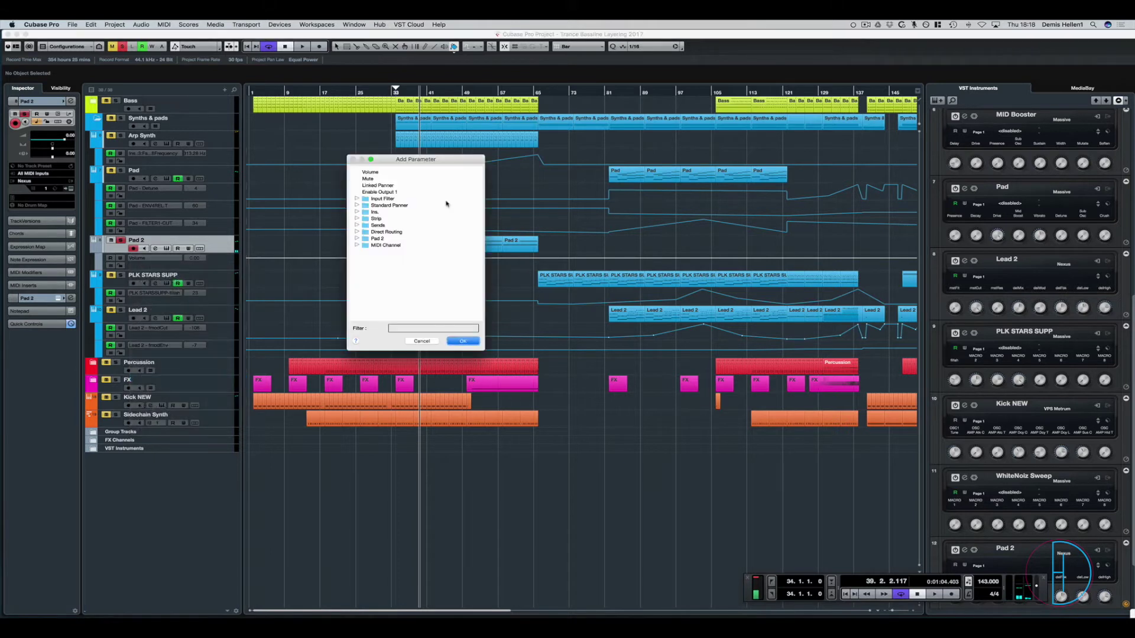
left_click(357, 239)
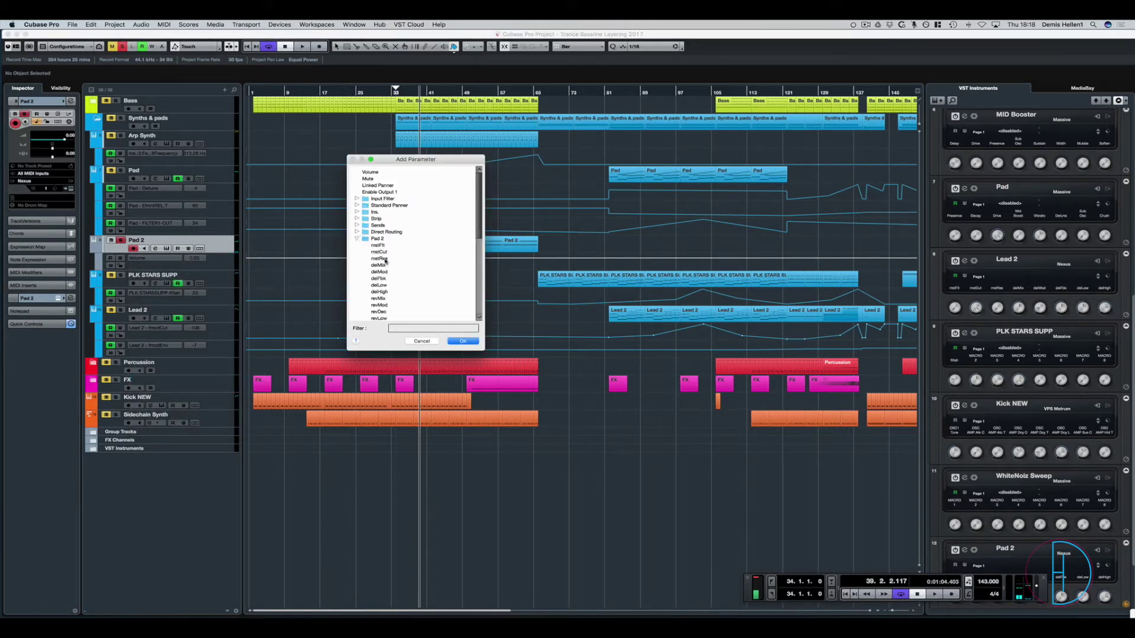
scroll(392, 263, "down", 5)
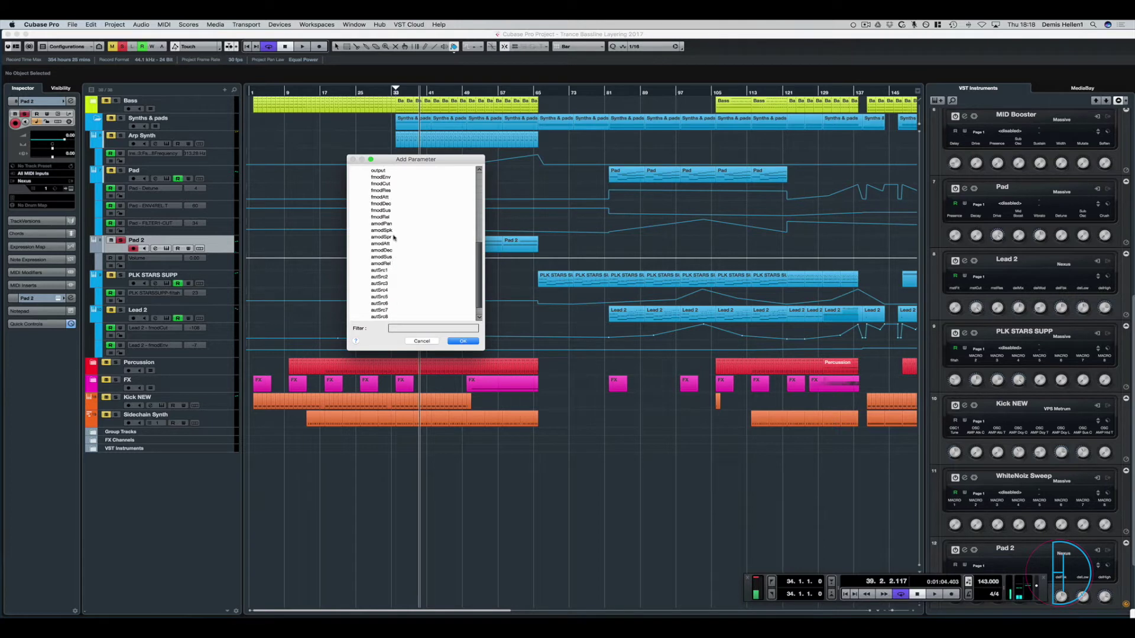
scroll(394, 237, "up", 5)
scroll(386, 285, "down", 3)
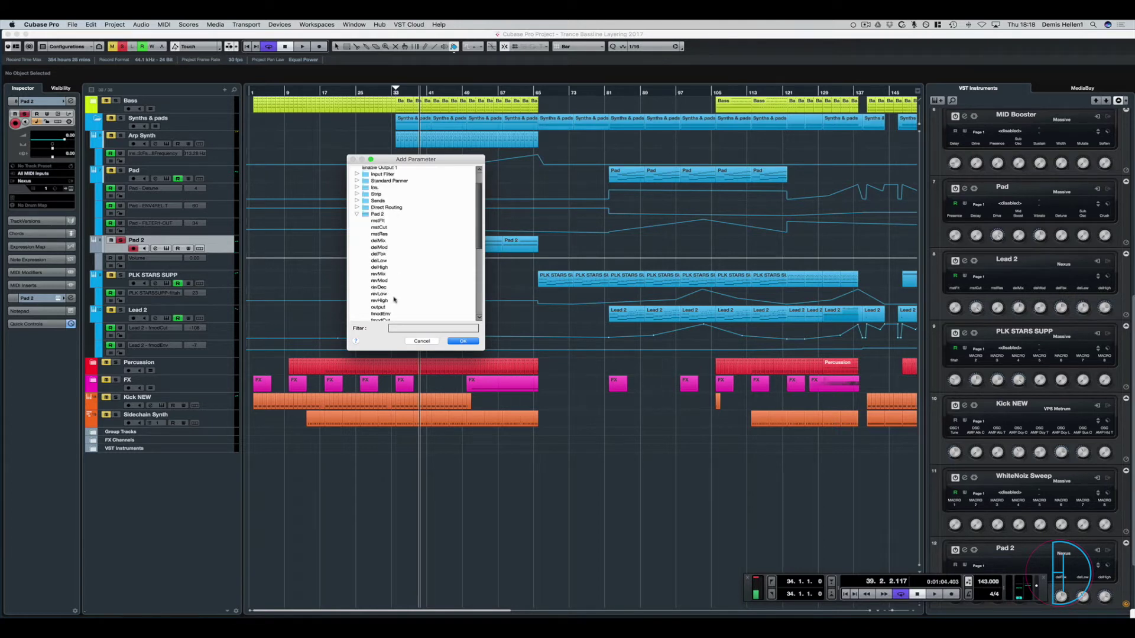
left_click(463, 341)
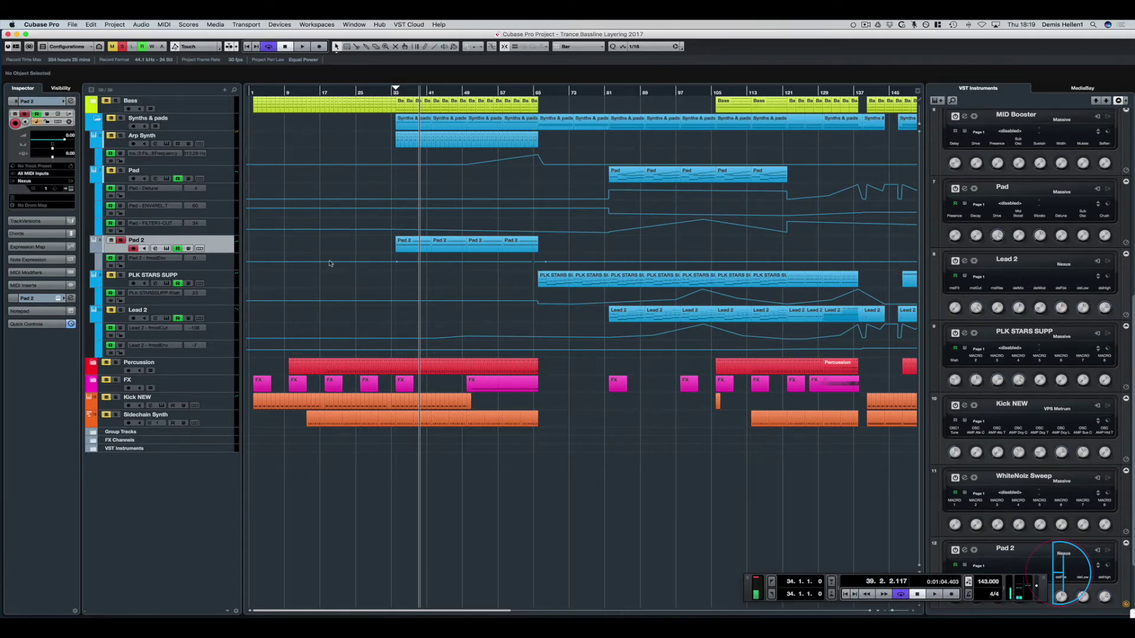
Step: Clean up the Pad 2 fmodEnv points near bar 66 and ramp the automation up to 100 at bar 66
scroll(330, 264, "up", 5)
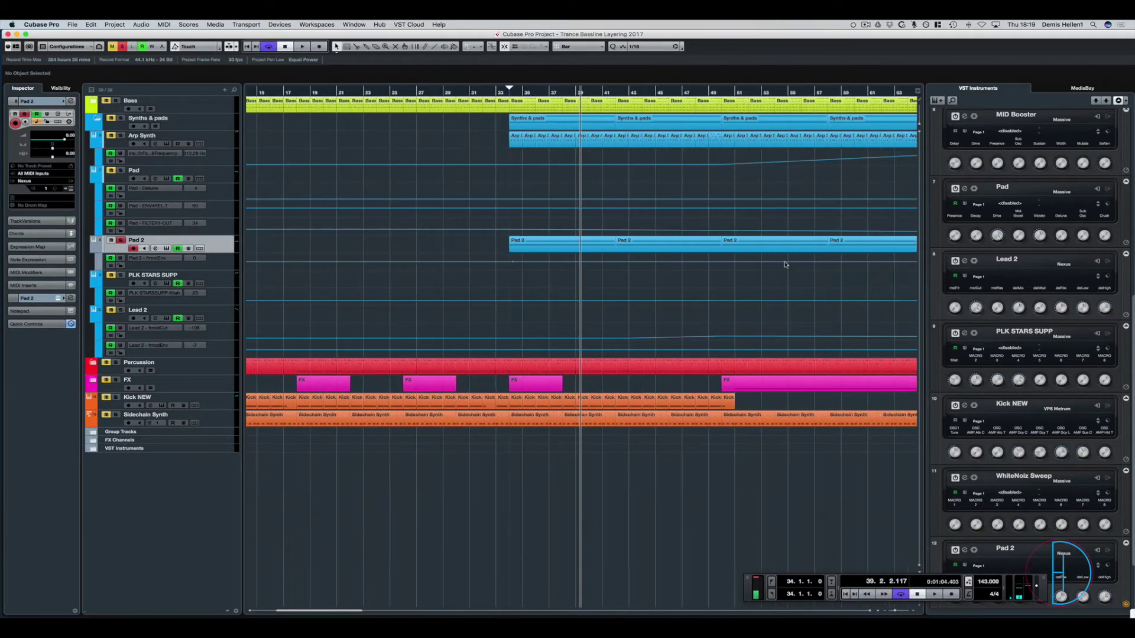
scroll(724, 278, "right", 5)
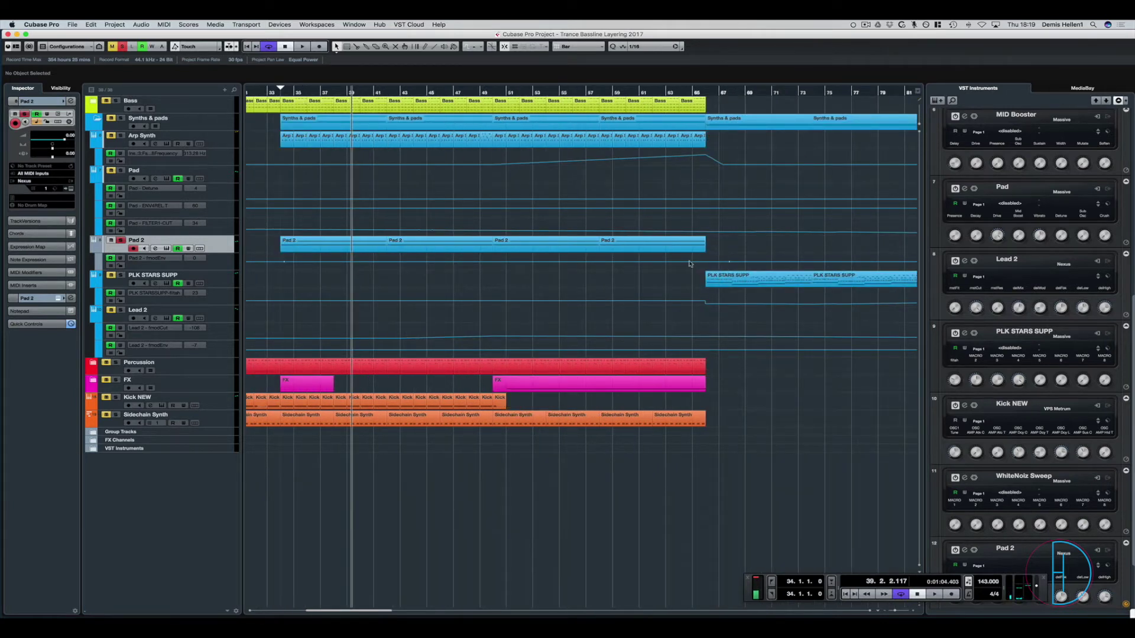
left_click_drag(706, 249, 688, 271)
key("Delete")
left_click(690, 264)
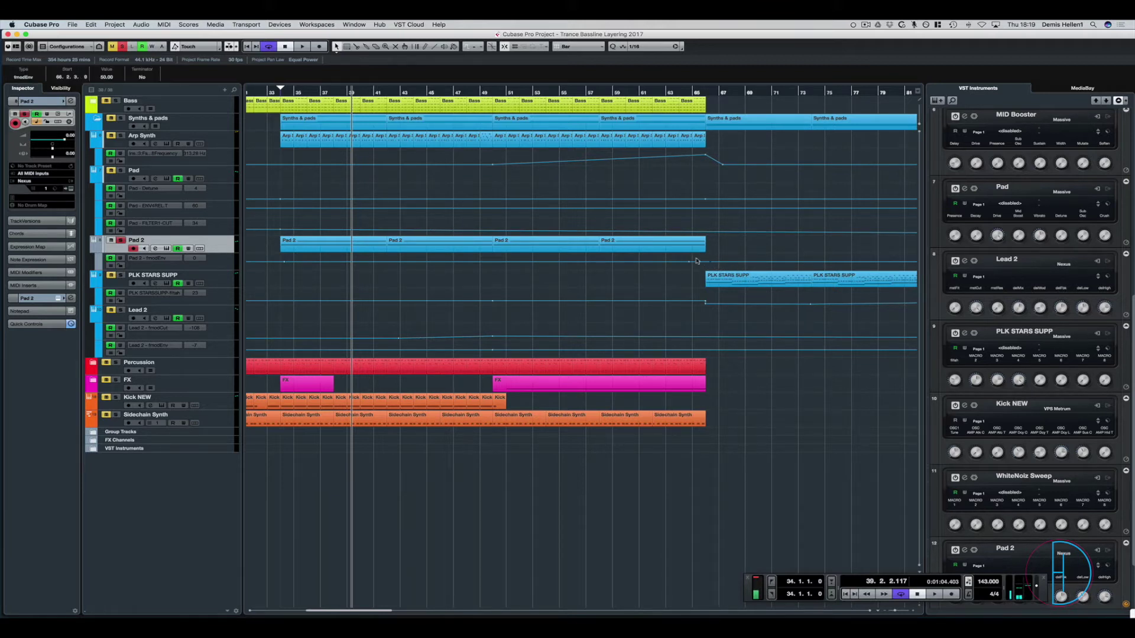
left_click_drag(689, 262, 705, 254)
Step: Audition the soloed Pad 2 filter ramp from bar 33, skipping ahead to bar 59
left_click(263, 92)
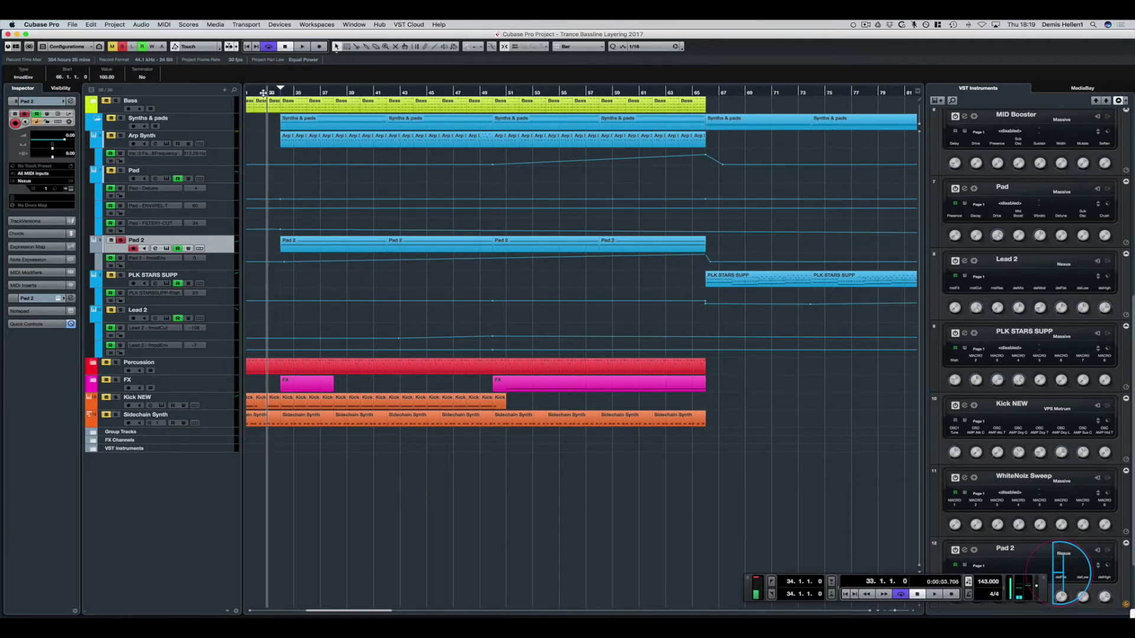
key("space")
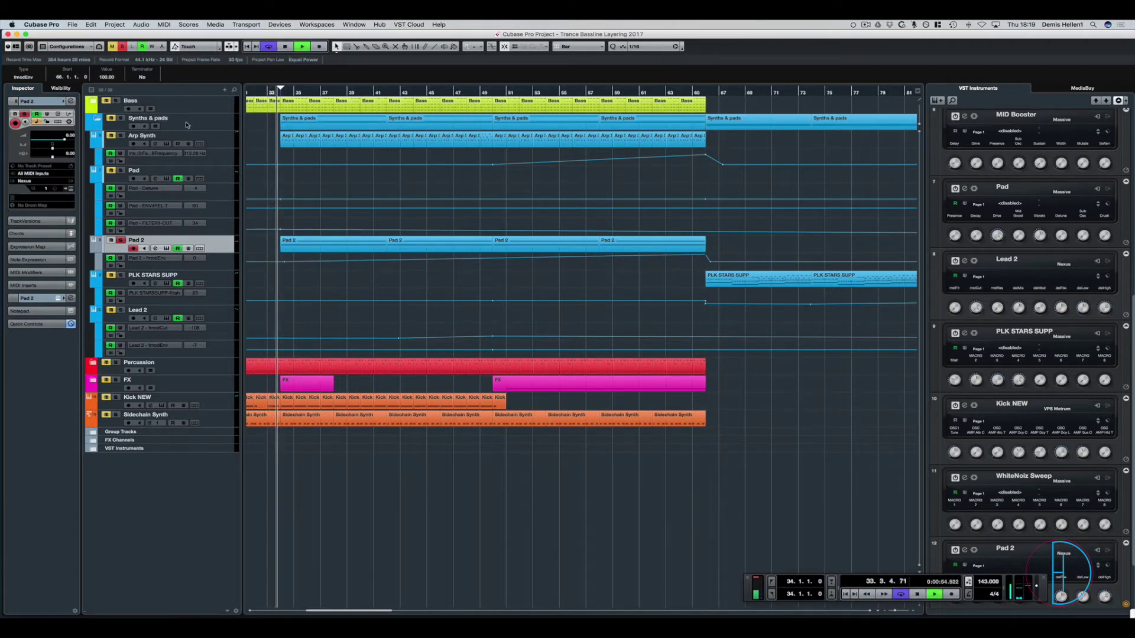
left_click(480, 93)
left_click(612, 93)
key("space")
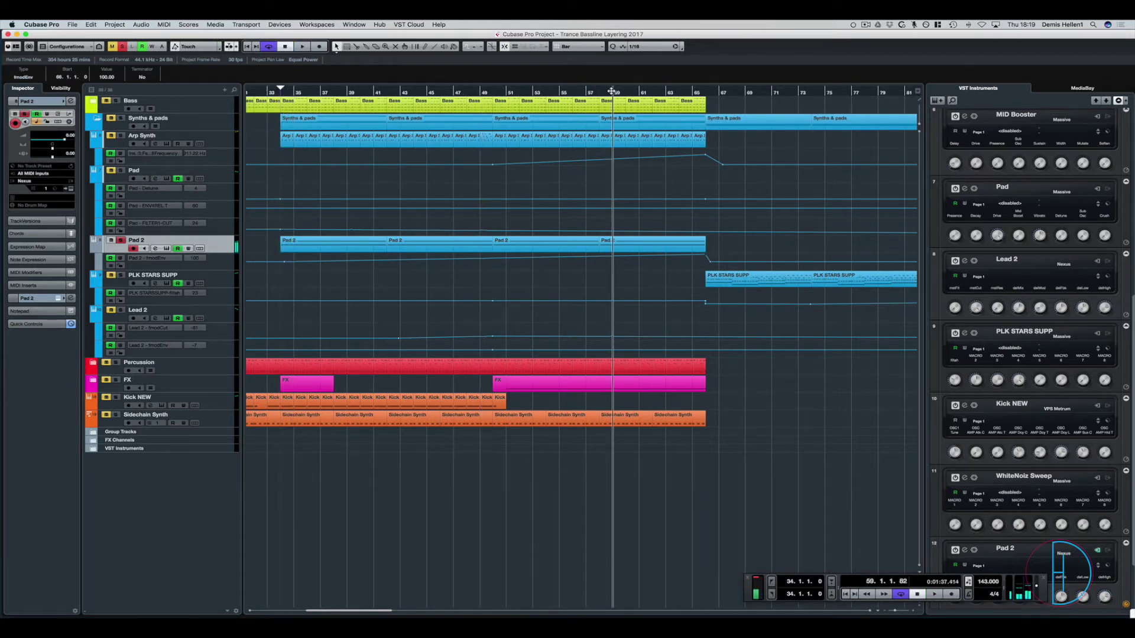
Step: Reshape the Pad 2 fmodEnv automation to peak at 100 on bar 50 and fall to 0 at bar 66
left_click(264, 92)
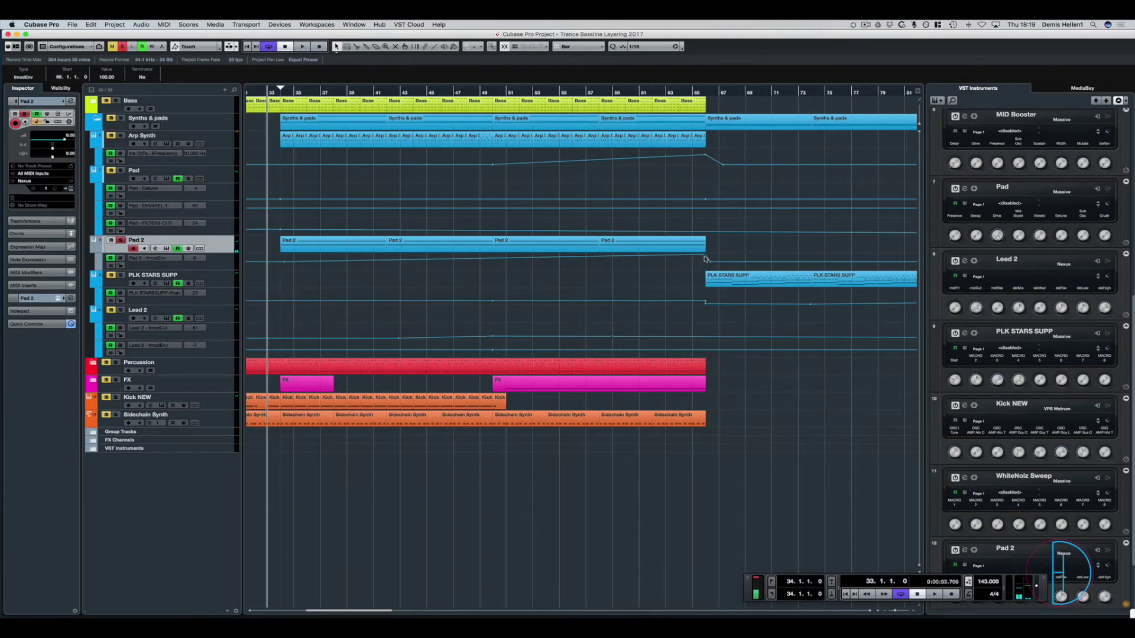
left_click(496, 256)
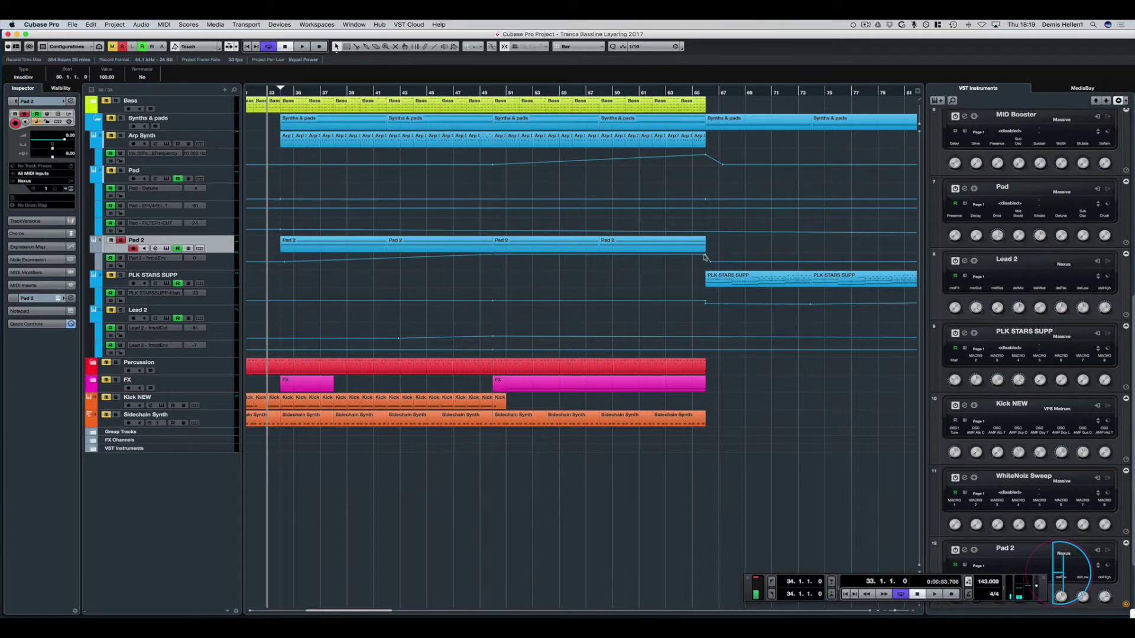
left_click_drag(706, 271, 706, 272)
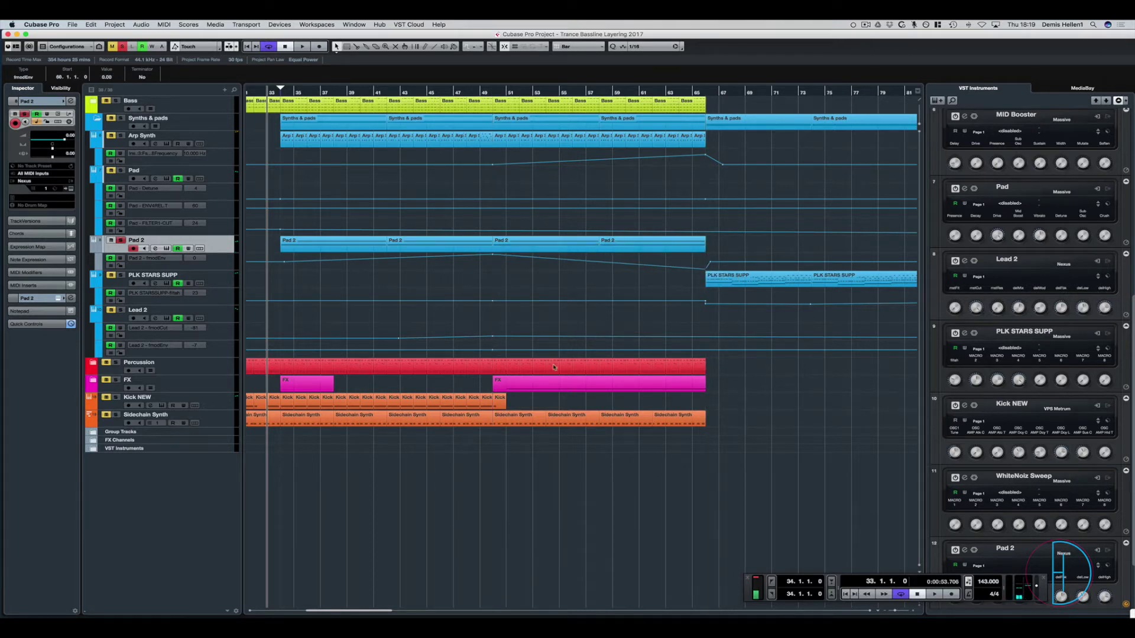
Step: Deactivate all solo states while playing the full mix from bar 33
left_click(302, 46)
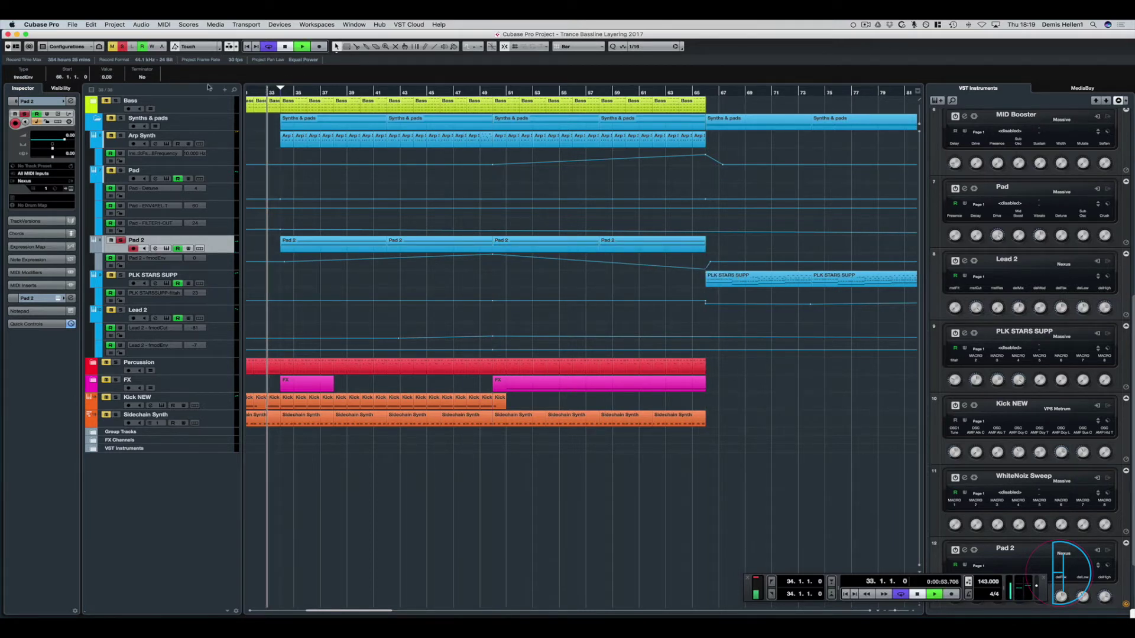
left_click(122, 46)
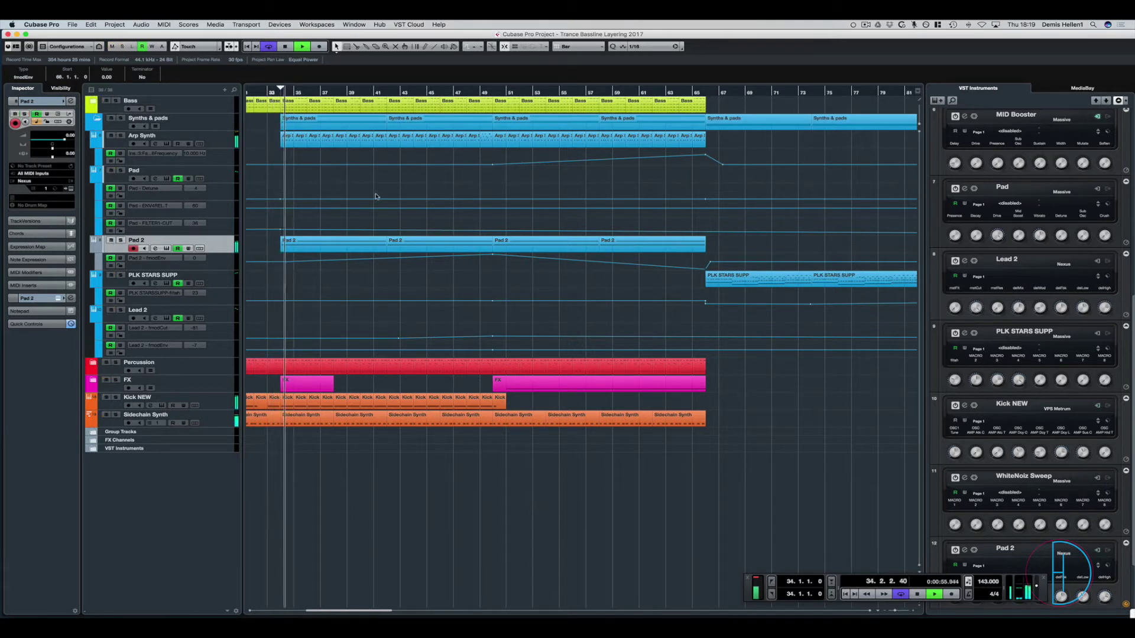
key("space")
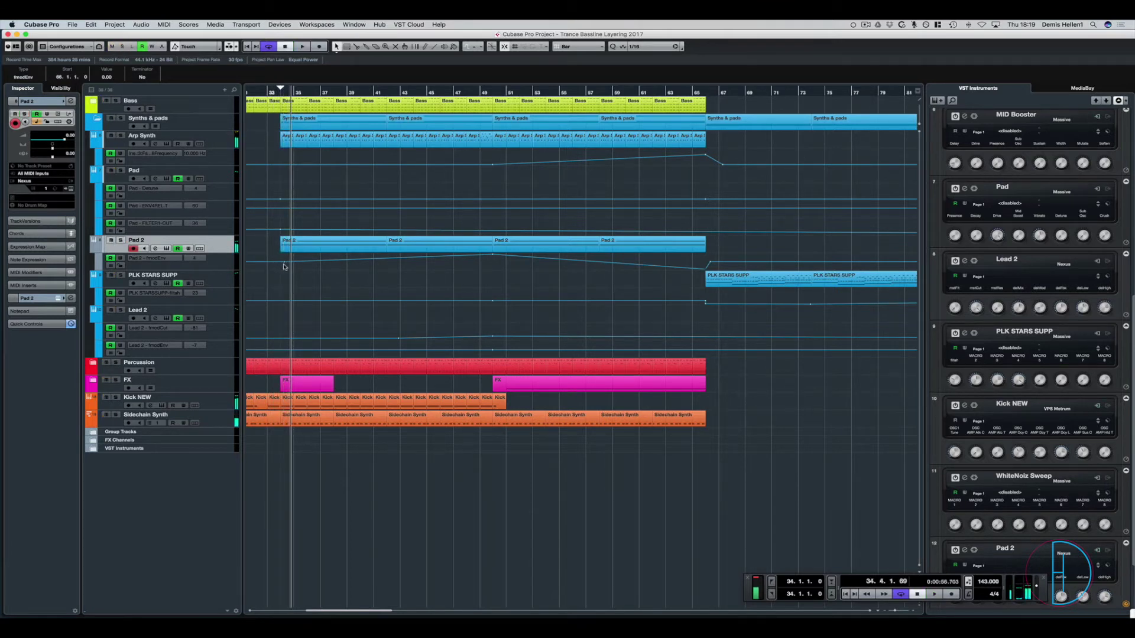
Step: Set the Pad 2 fmodEnv point at bar 34 to 25 and replay the section from bar 33
left_click(284, 266)
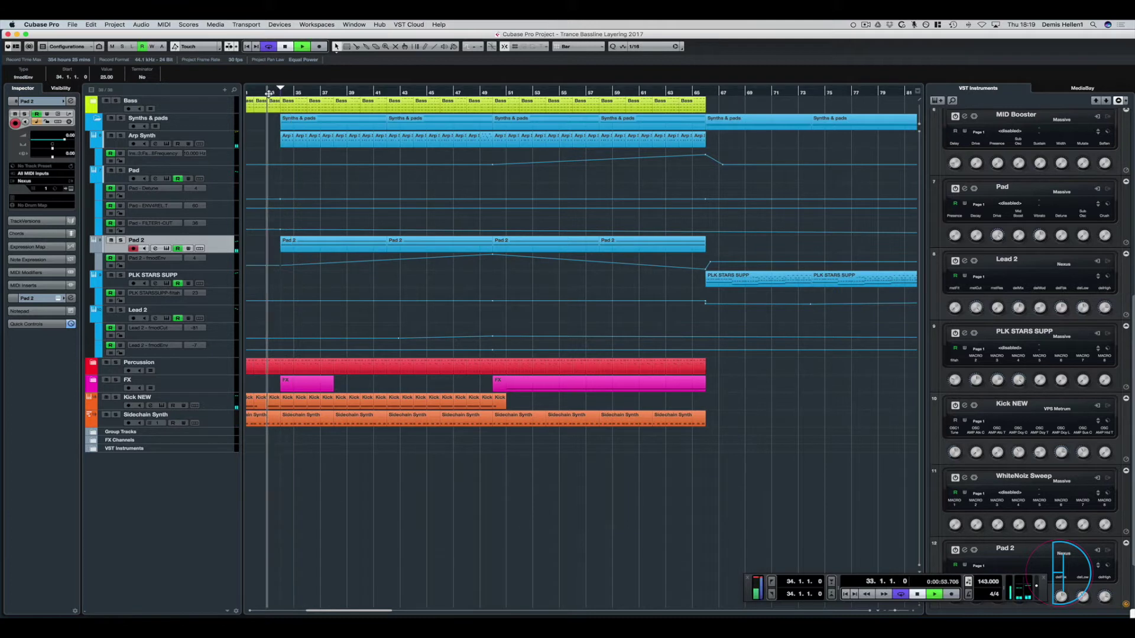
key("space")
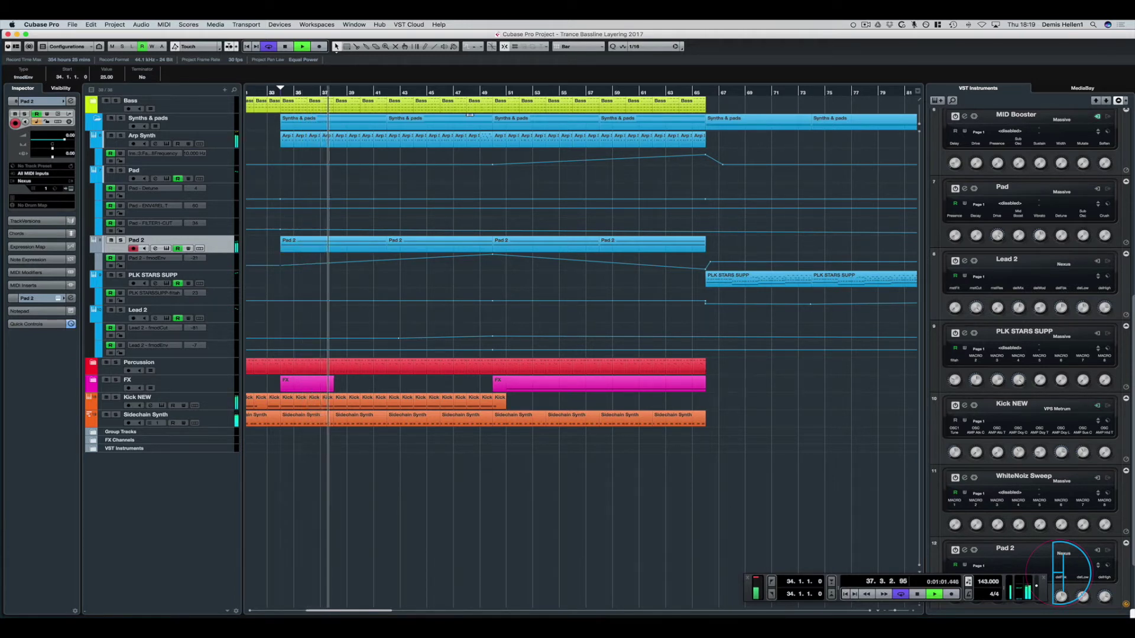
left_click(471, 93)
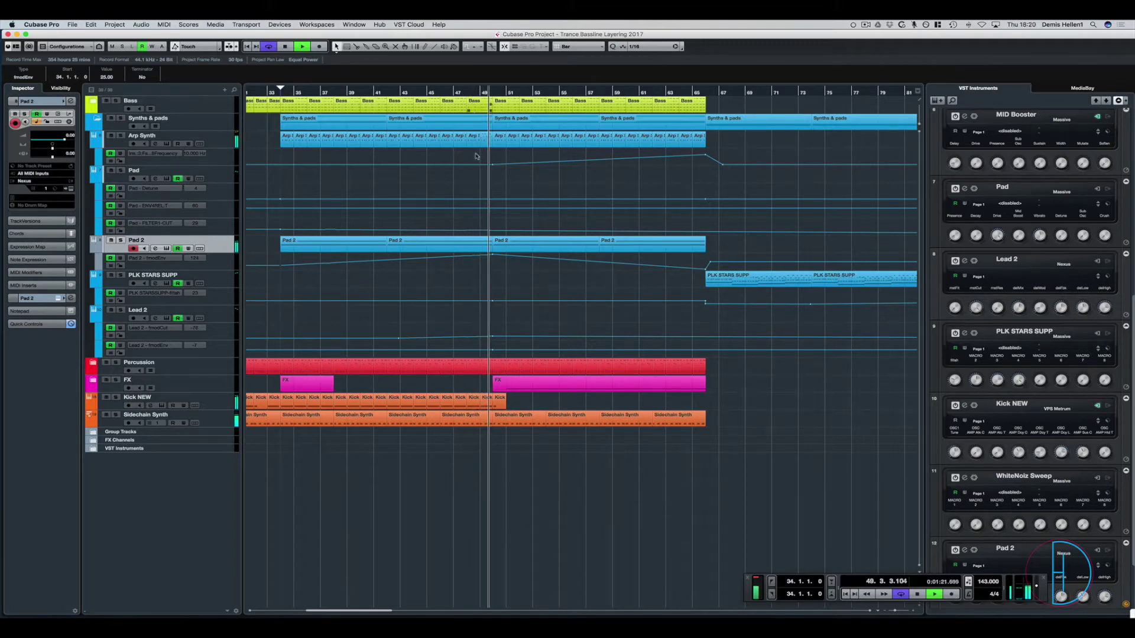
Step: Play the arrangement from the intro before the Sidechain Synth entry, skipping ahead to about bar 17
key("g")
key("g")
key("g")
key("g")
key("g")
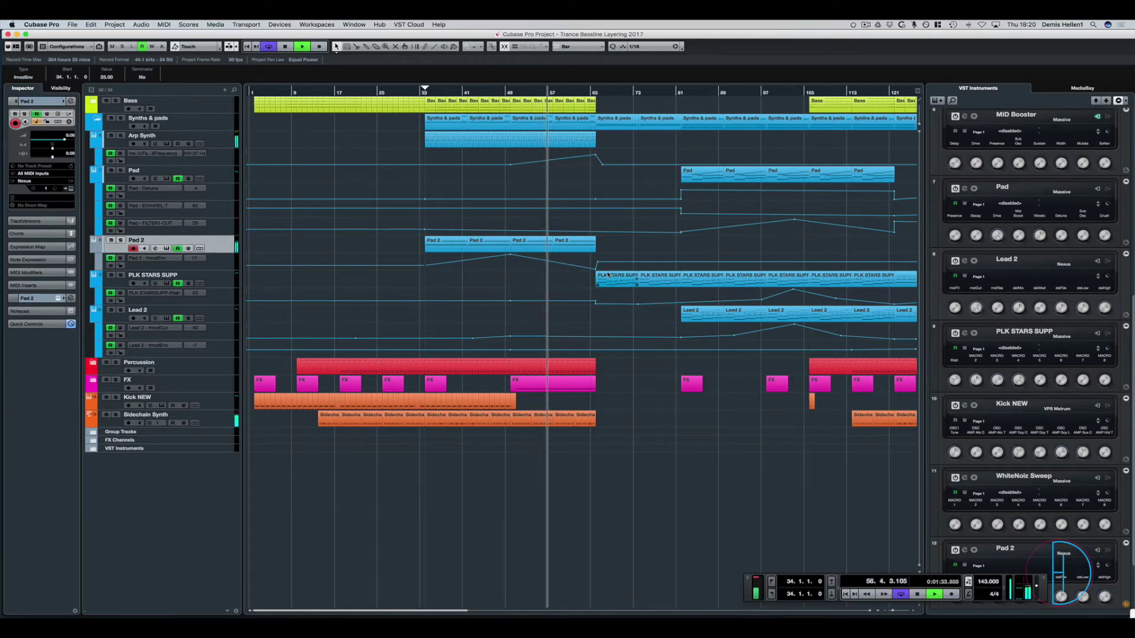
key("space")
left_click_drag(355, 92, 285, 91)
key("space")
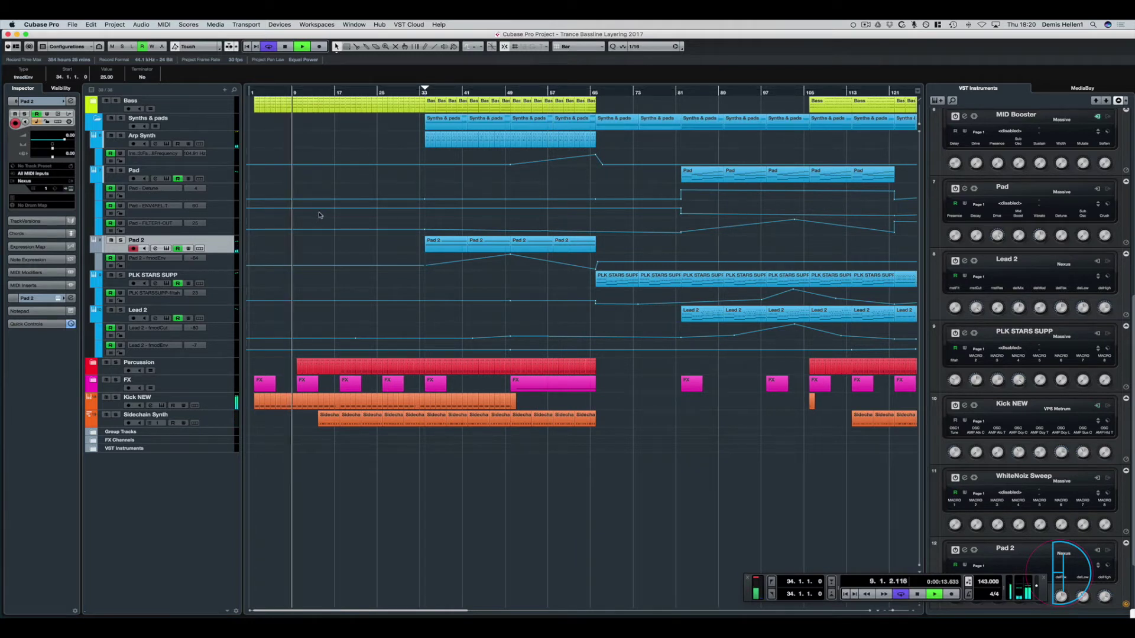
left_click(316, 93)
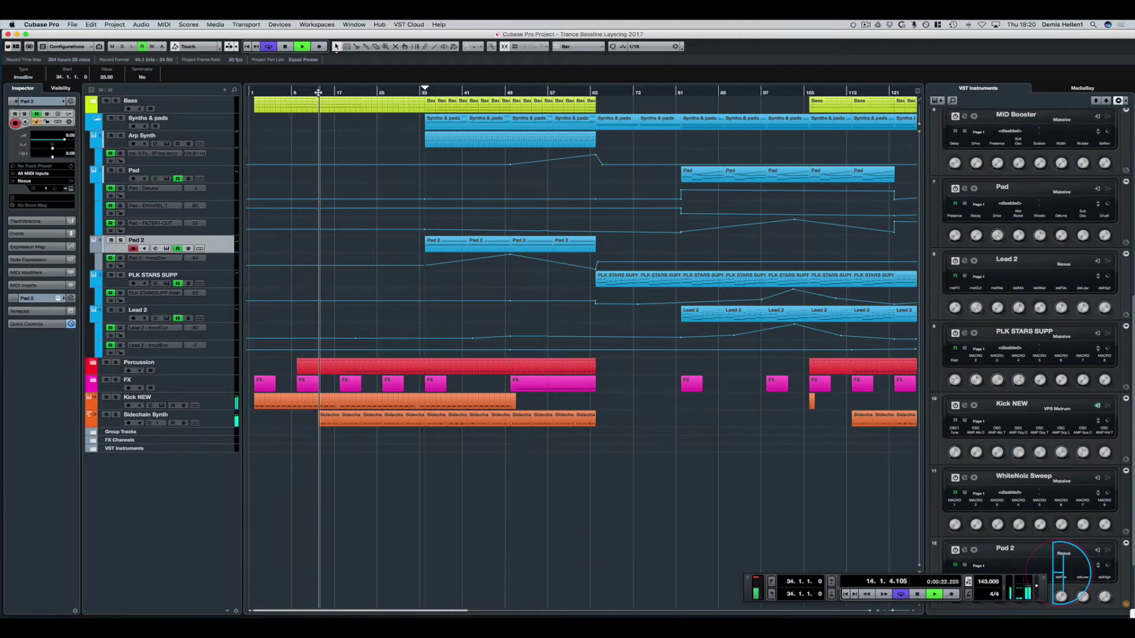
left_click(338, 92)
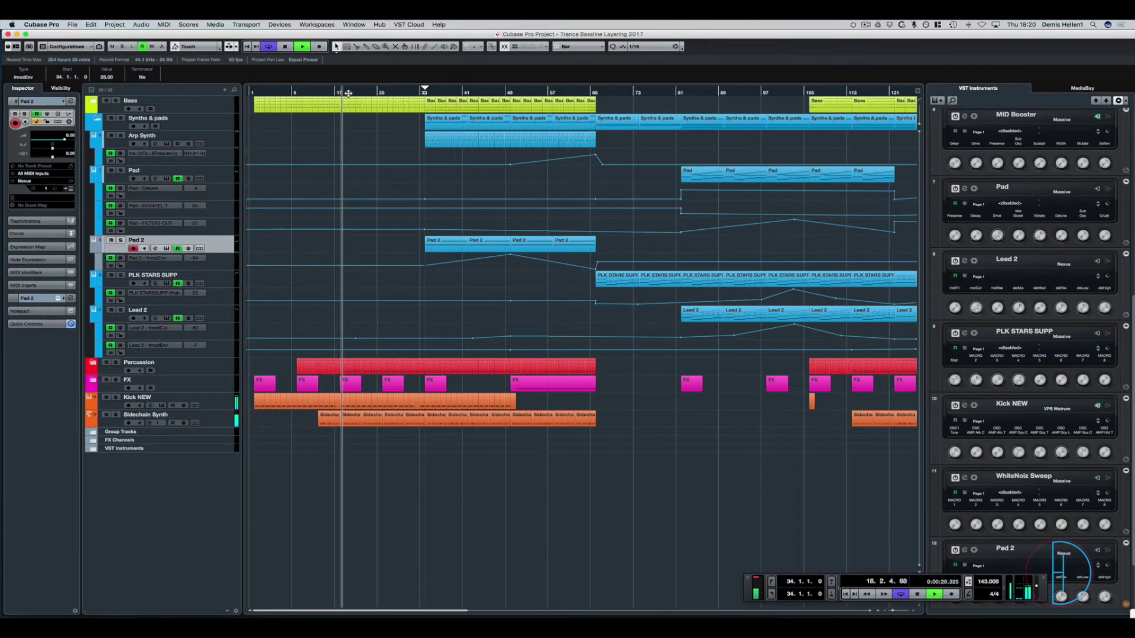
Step: Extend Pad 2 back to bar 18 with two copied eight-bar clips and start its fmodEnv automation rise there
left_click(317, 92)
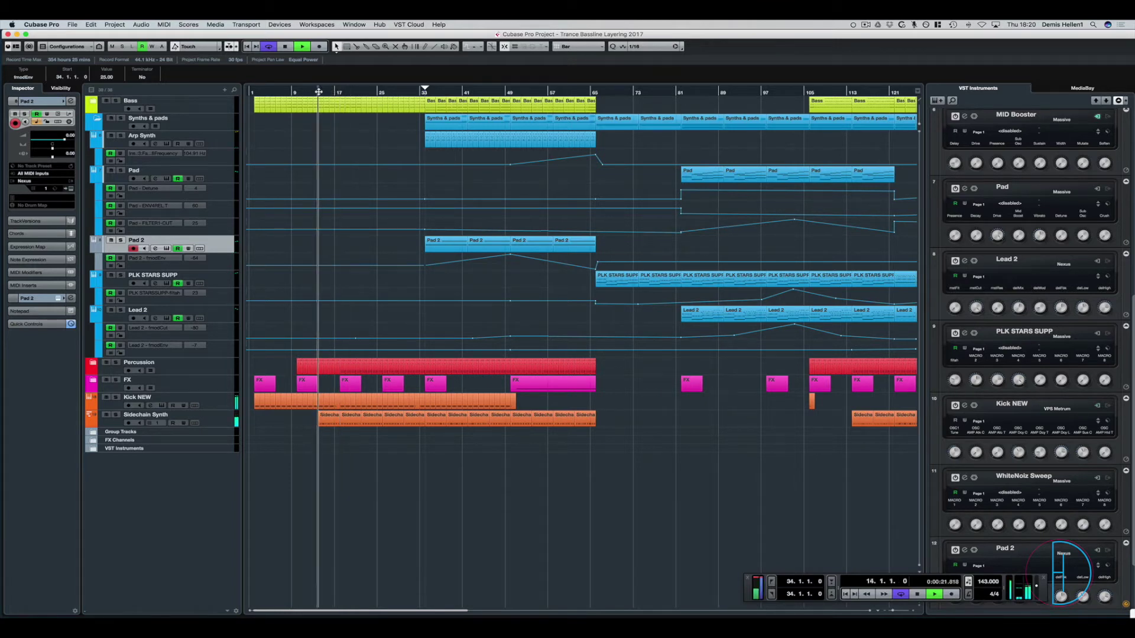
left_click_drag(441, 243, 364, 258)
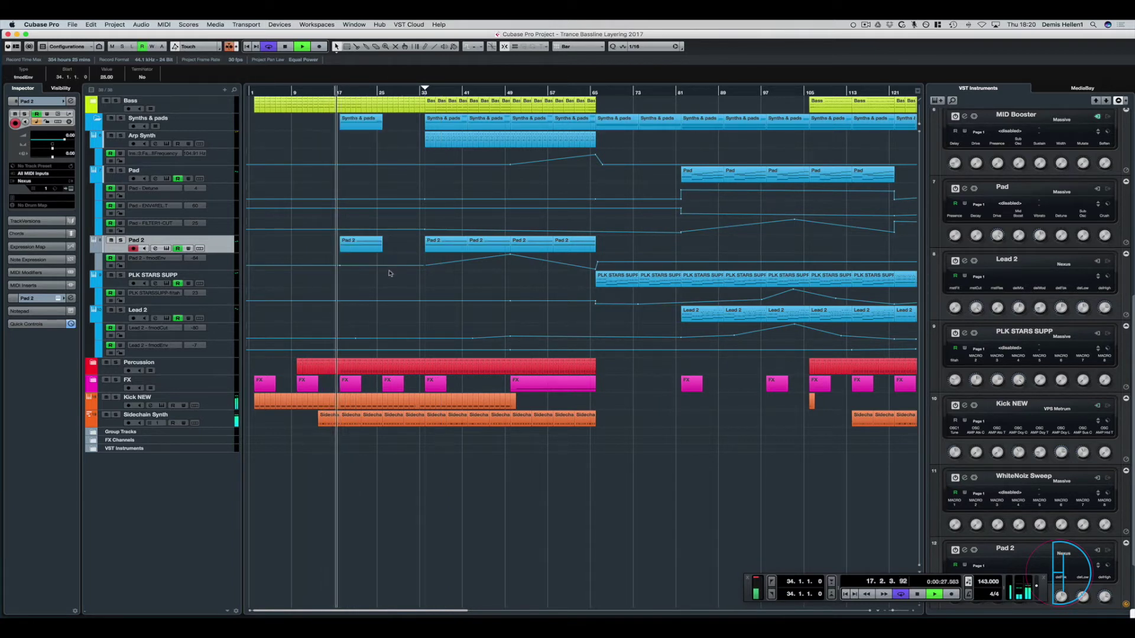
key("super+d")
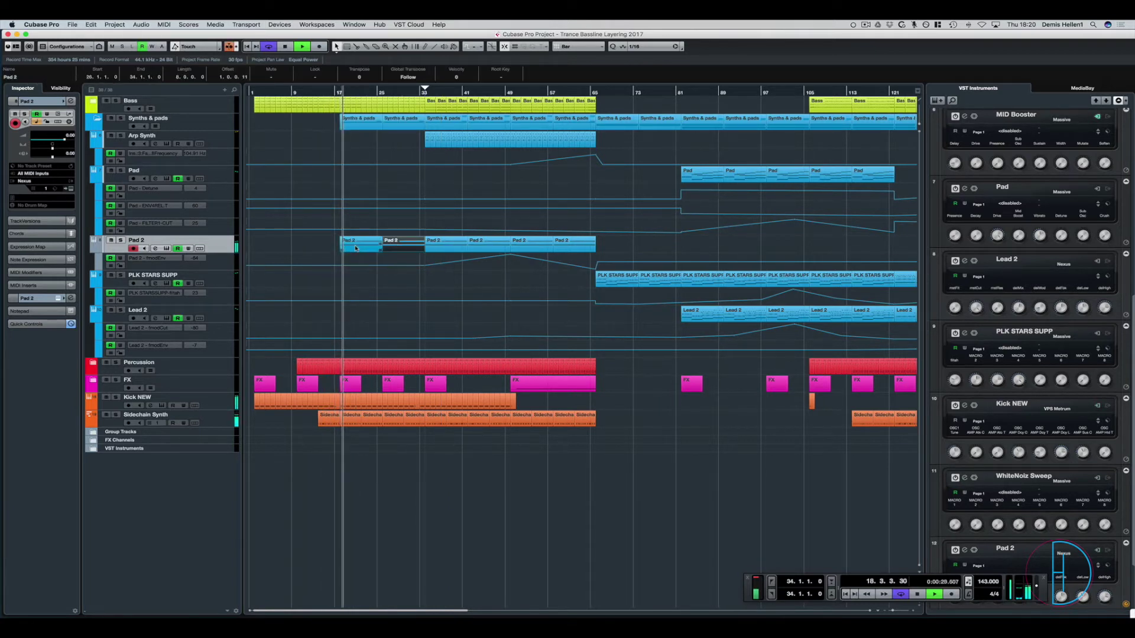
left_click_drag(429, 261, 378, 273)
key("Delete")
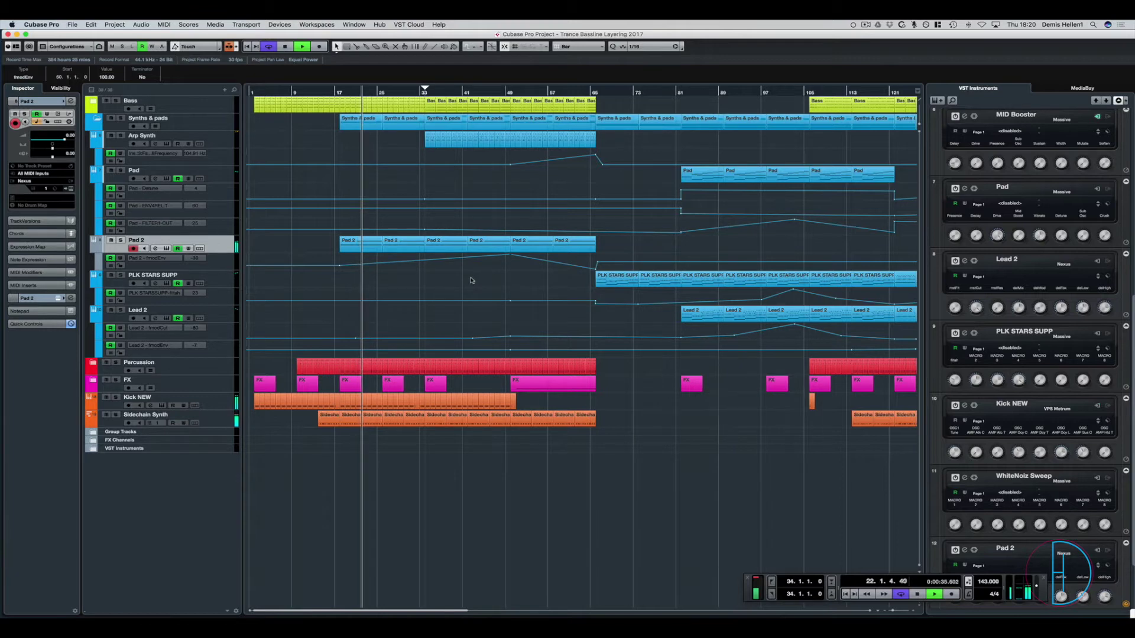
Step: Solo the Pad 2 track and insert FabFilter Pro-Q 2 in its channel's first insert slot
left_click(121, 241)
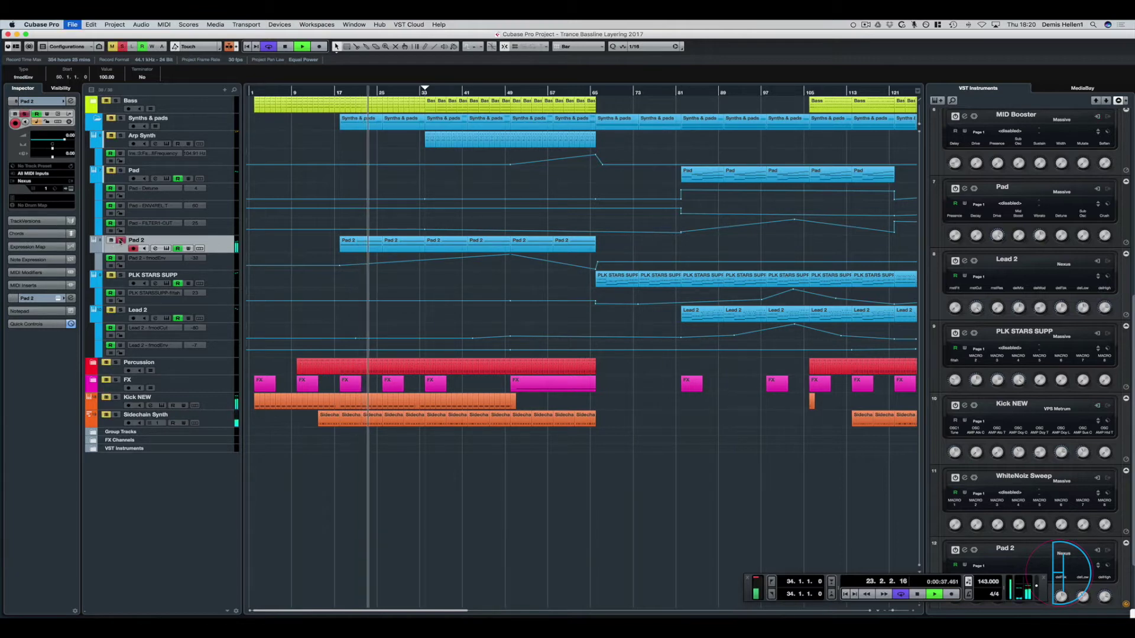
key("F3")
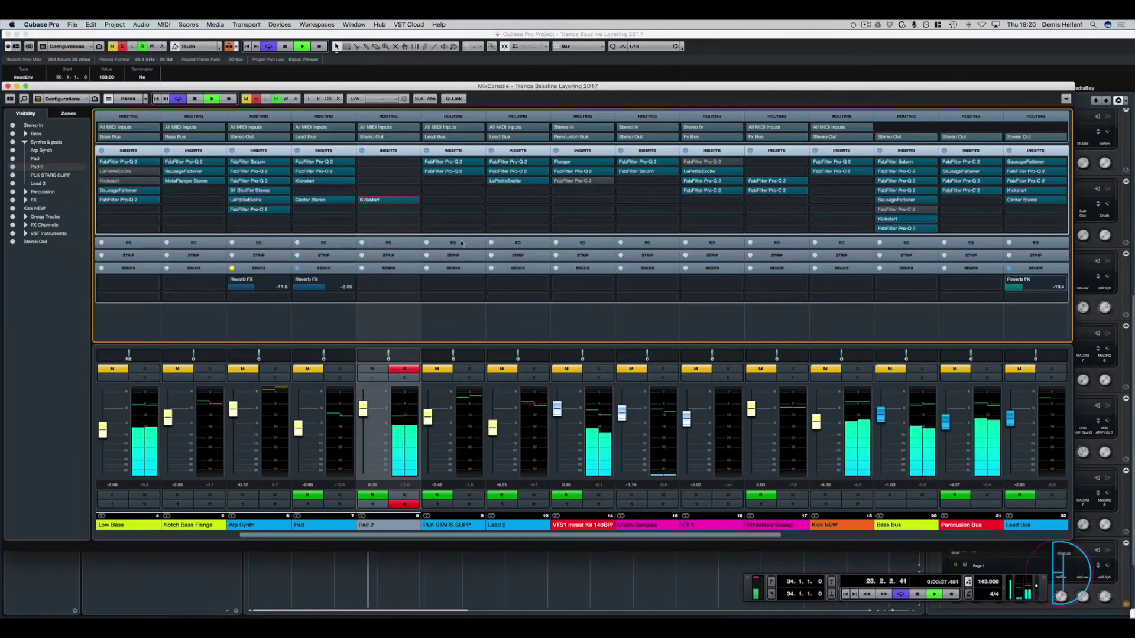
left_click(374, 162)
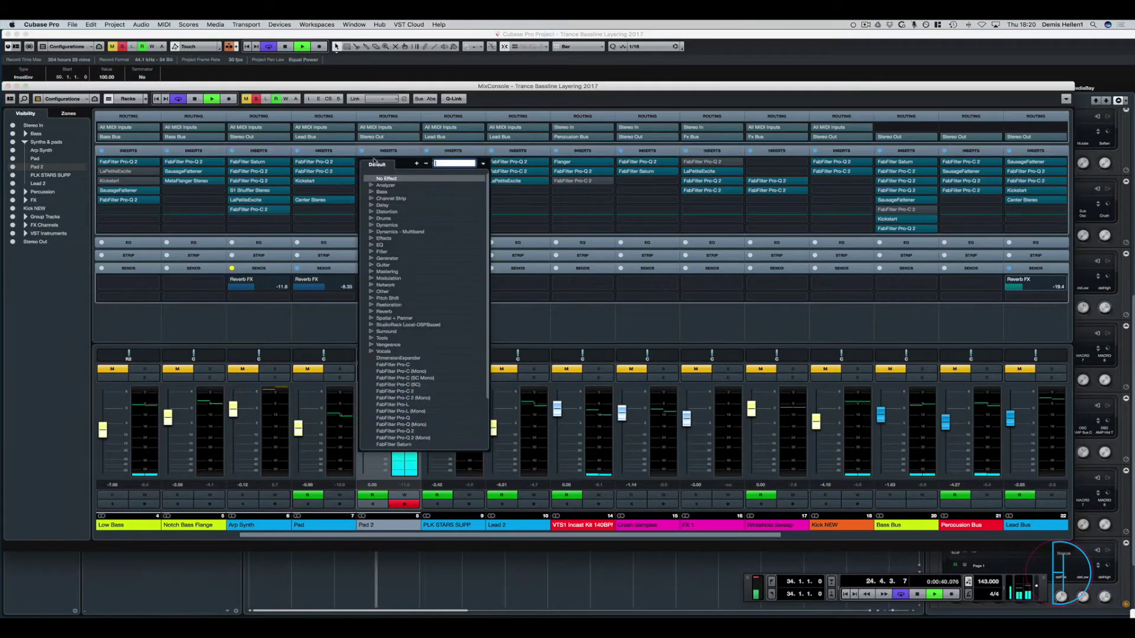
left_click(400, 431)
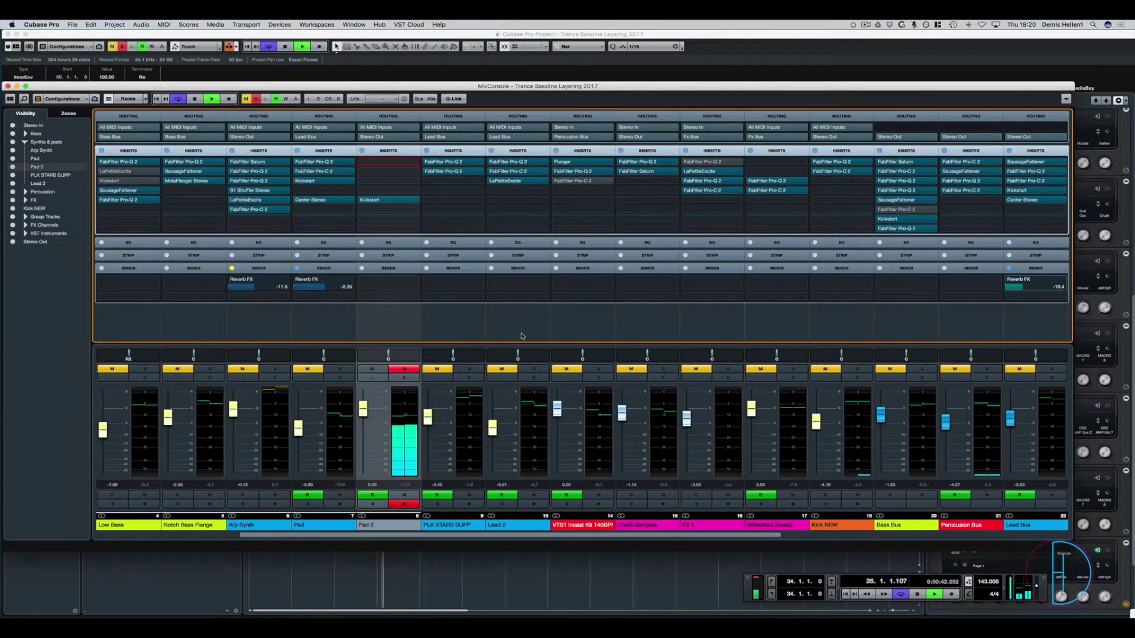
Step: Add a low cut at about 150 Hz and a broad bell cut of about 5 dB near 350 Hz to Pad 2's EQ
left_click(494, 245)
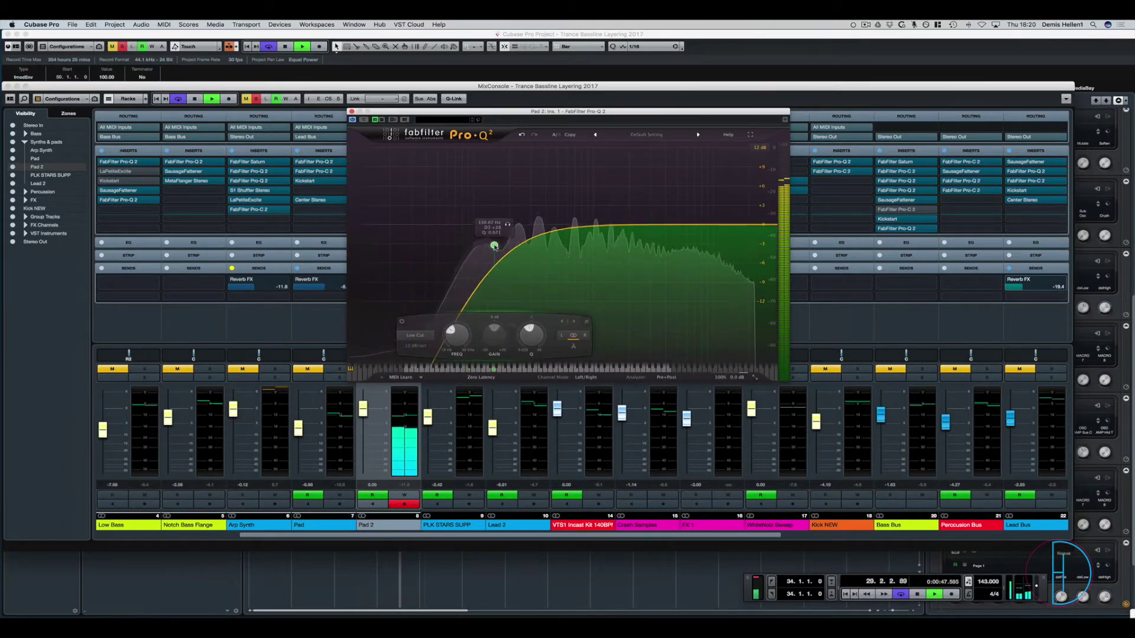
left_click_drag(615, 226, 523, 261)
scroll(547, 248, "up", 5)
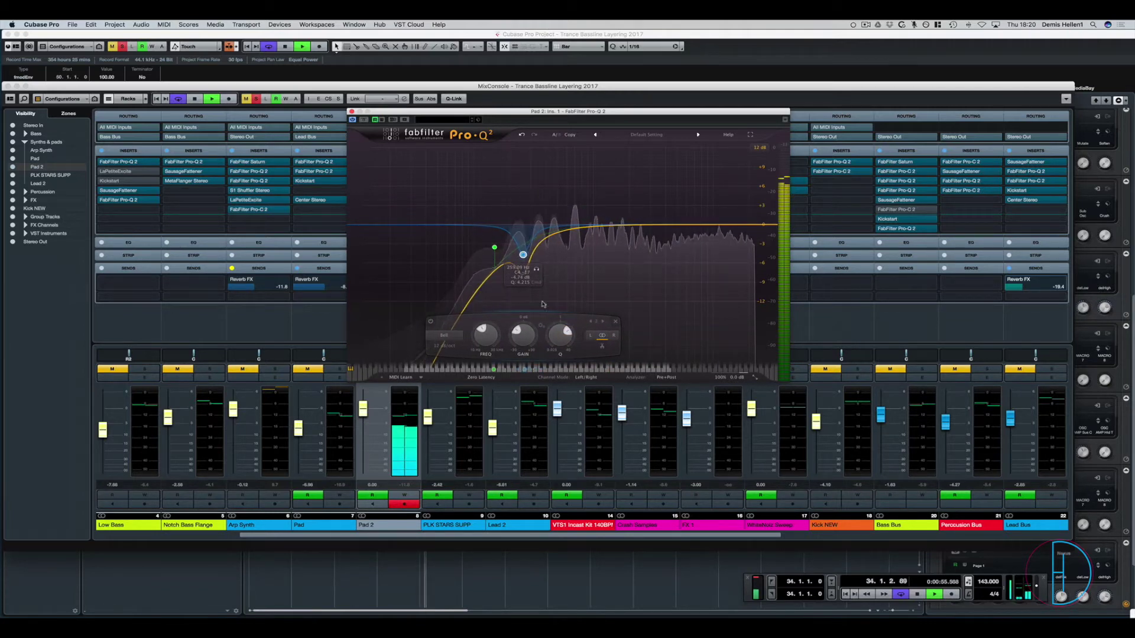
scroll(556, 339, "down", 3)
left_click_drag(555, 346, 555, 354)
left_click_drag(523, 255, 541, 257)
left_click(557, 270)
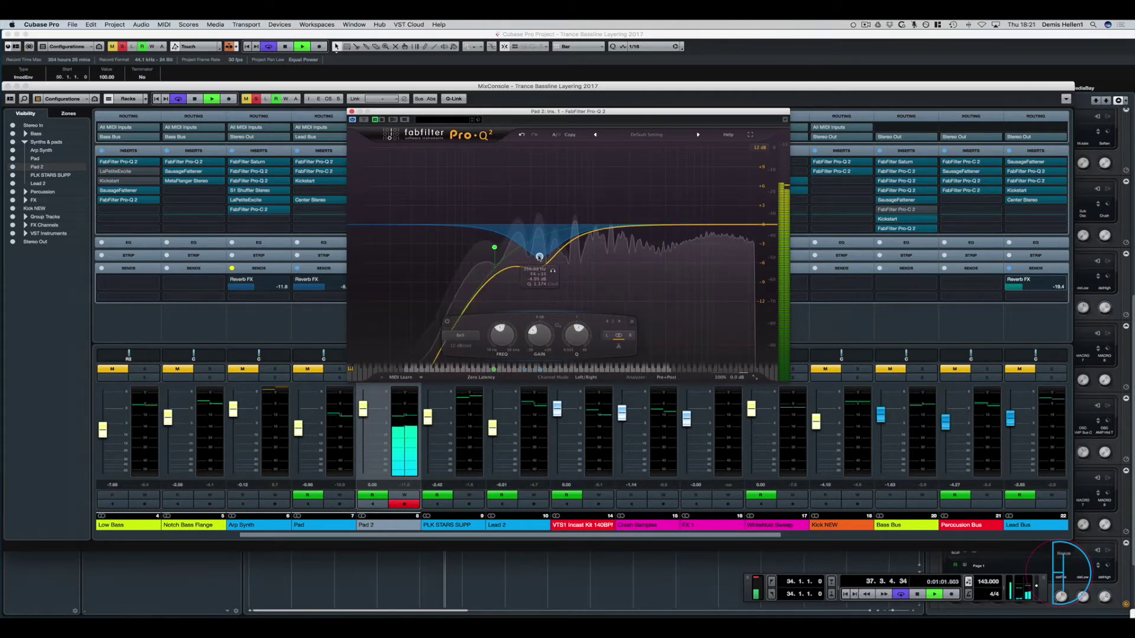
Step: Find the low-mid resonance near 350 Hz with a narrow boosted band and turn that band into a narrow cut
double_click(592, 227)
scroll(592, 227, "up", 10)
left_click_drag(592, 227, 539, 151)
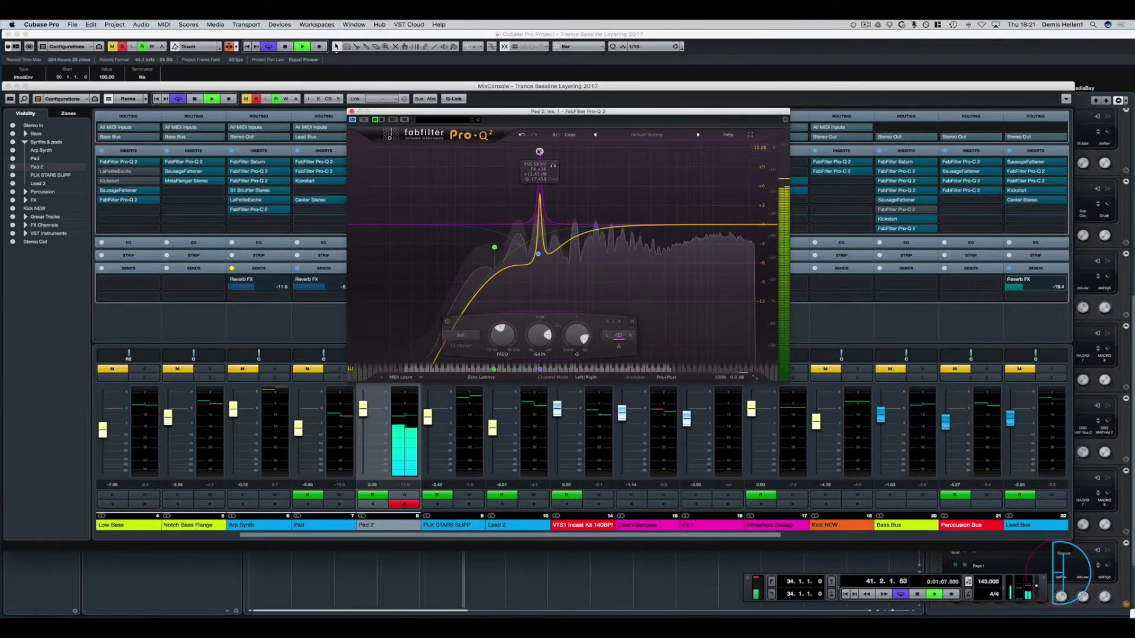
left_click_drag(540, 335, 537, 386)
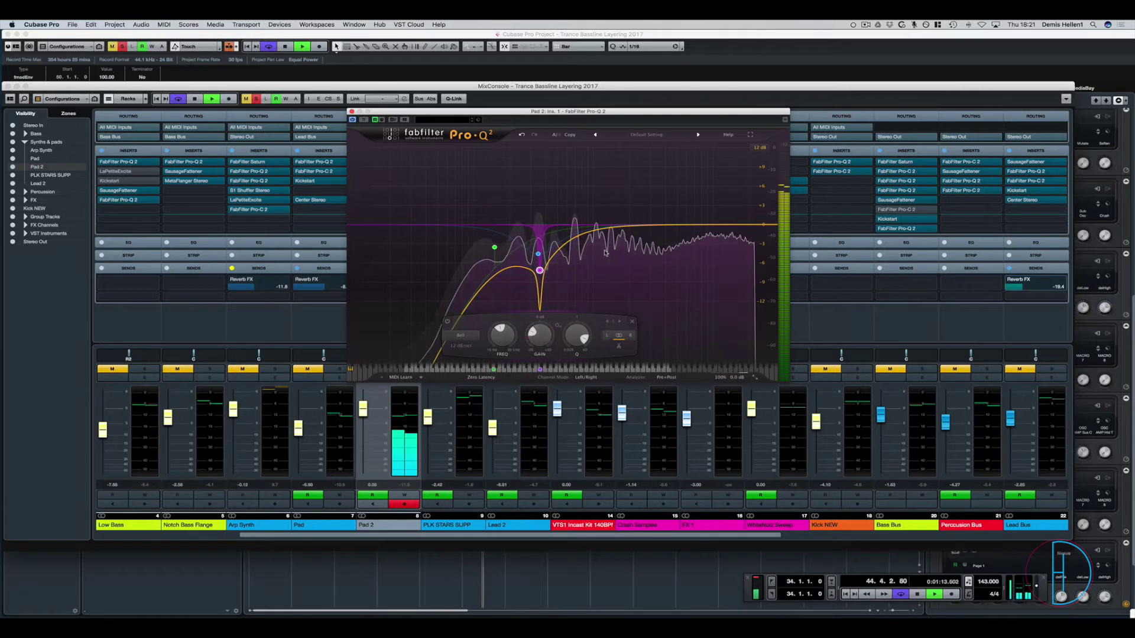
Step: Add another very narrow band near 700 Hz, sweep it boosted, and cut it by about 12.6 dB
left_click(575, 226)
left_click_drag(612, 335, 601, 287)
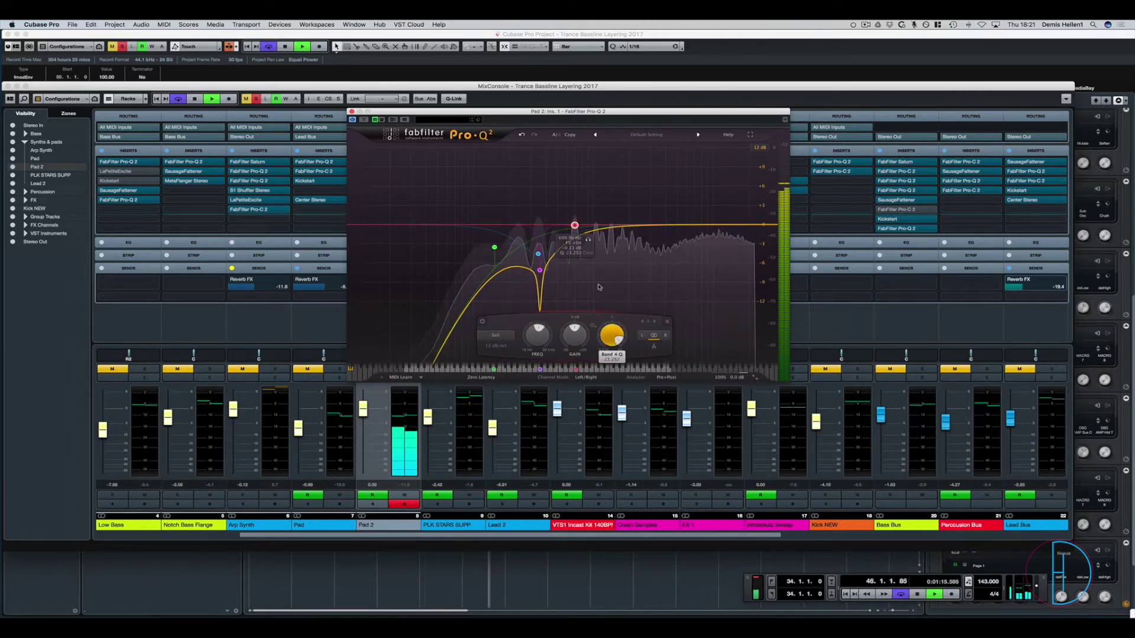
left_click_drag(575, 225, 574, 157)
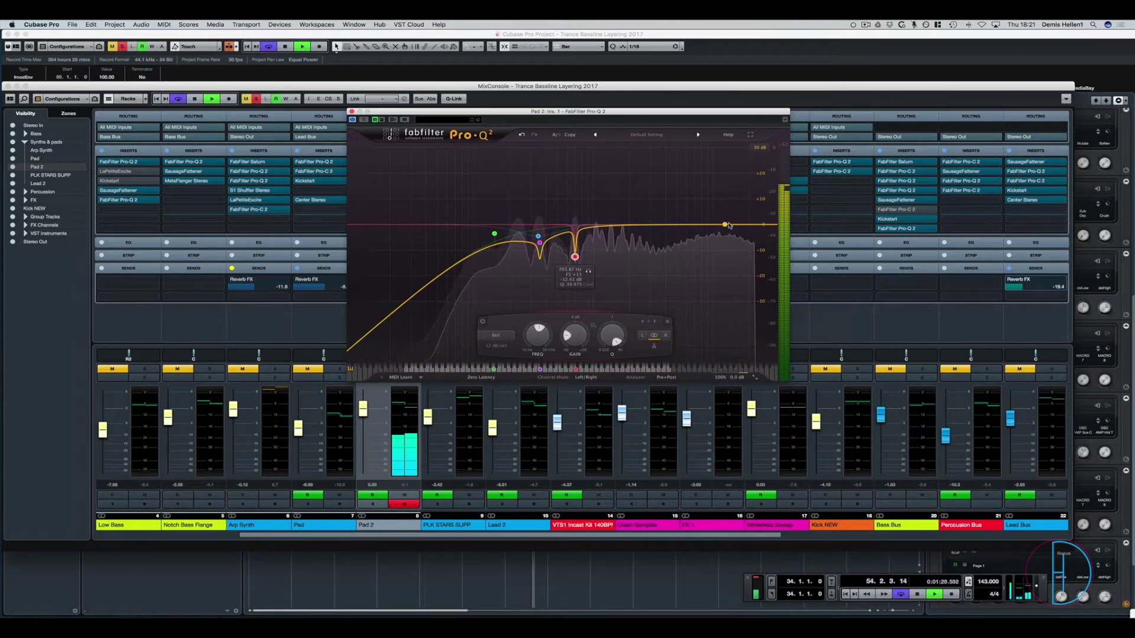
Step: In Mid/Side mode, add a high-shelf boost of about 3 dB near 3.8 kHz and a wide side-only bell boost of about 9 dB near 15 kHz
left_click_drag(727, 225, 668, 212)
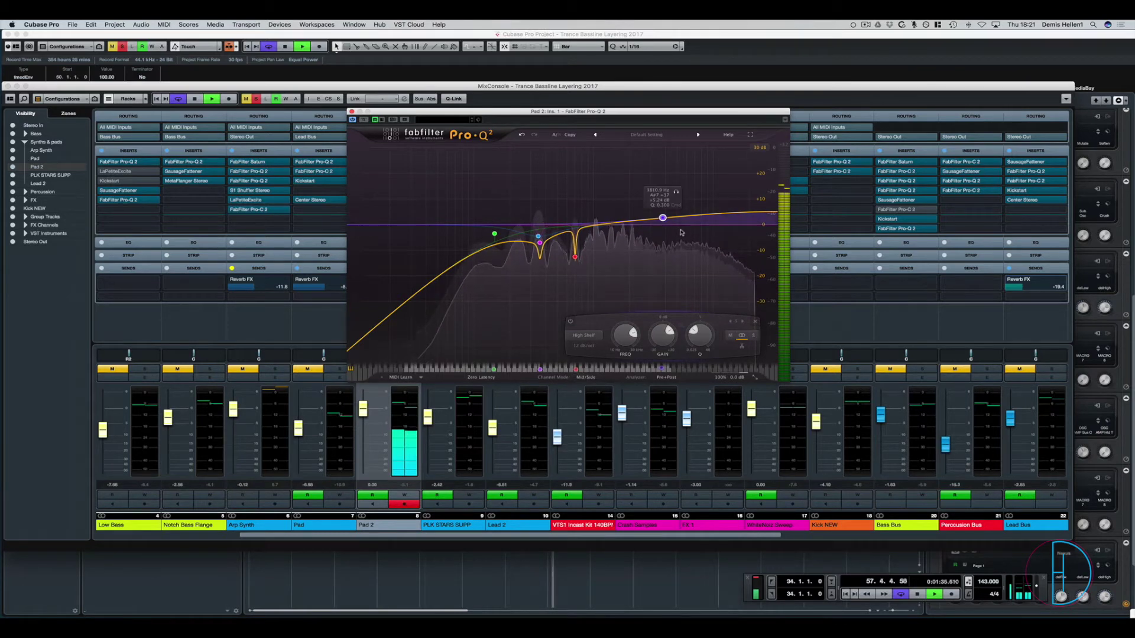
double_click(744, 228)
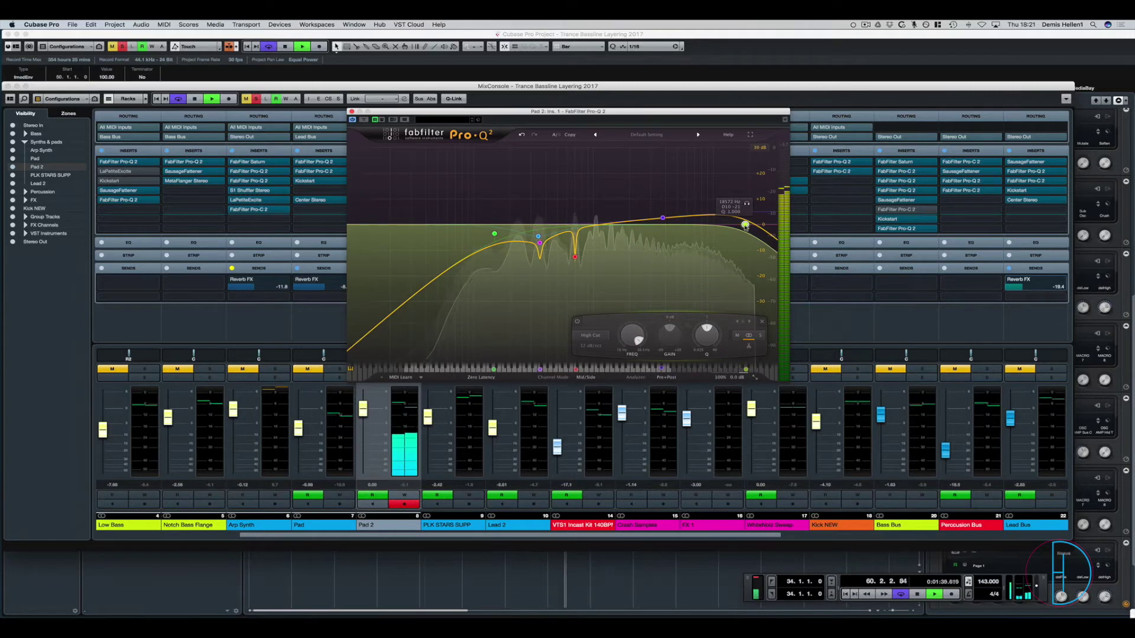
left_click_drag(745, 225, 717, 206)
scroll(720, 204, "down", 10)
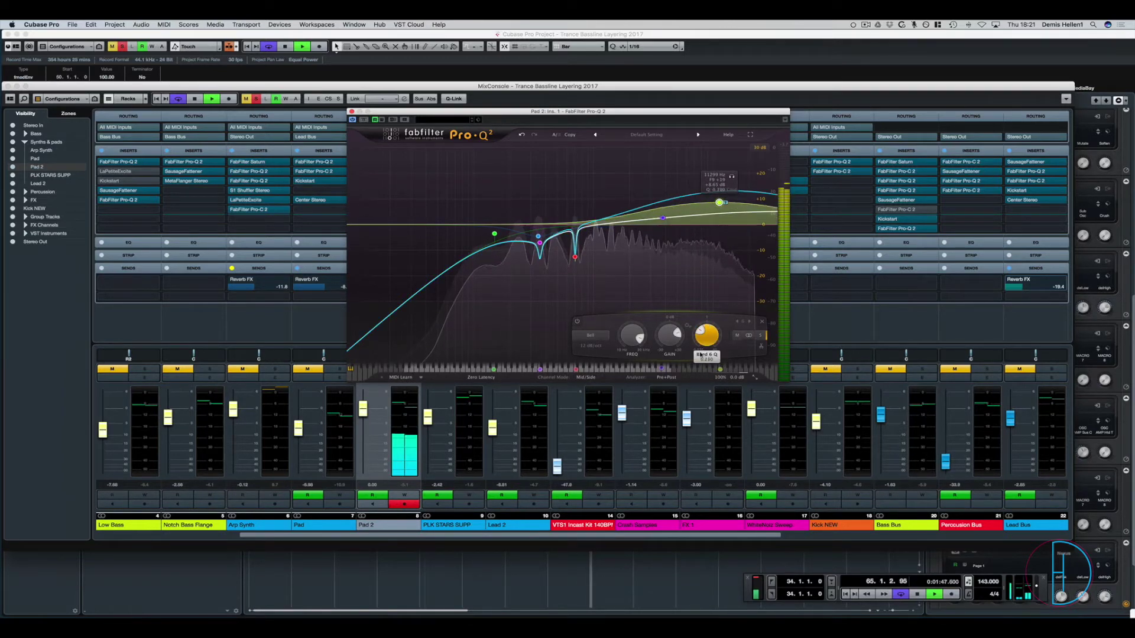
left_click_drag(719, 204, 735, 202)
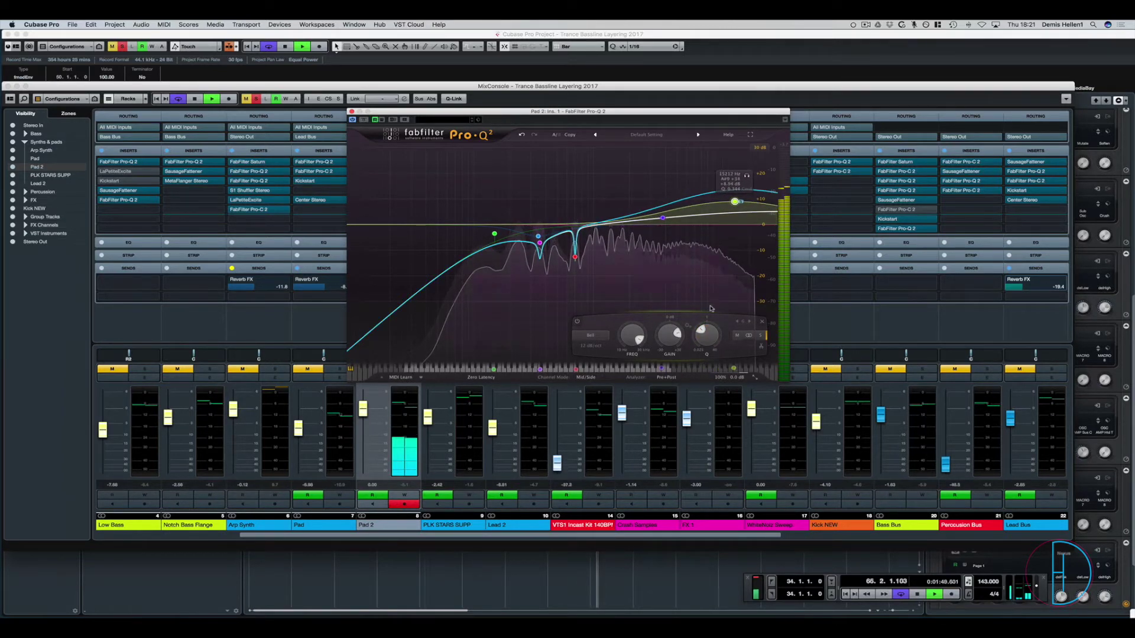
scroll(708, 335, "up", 5)
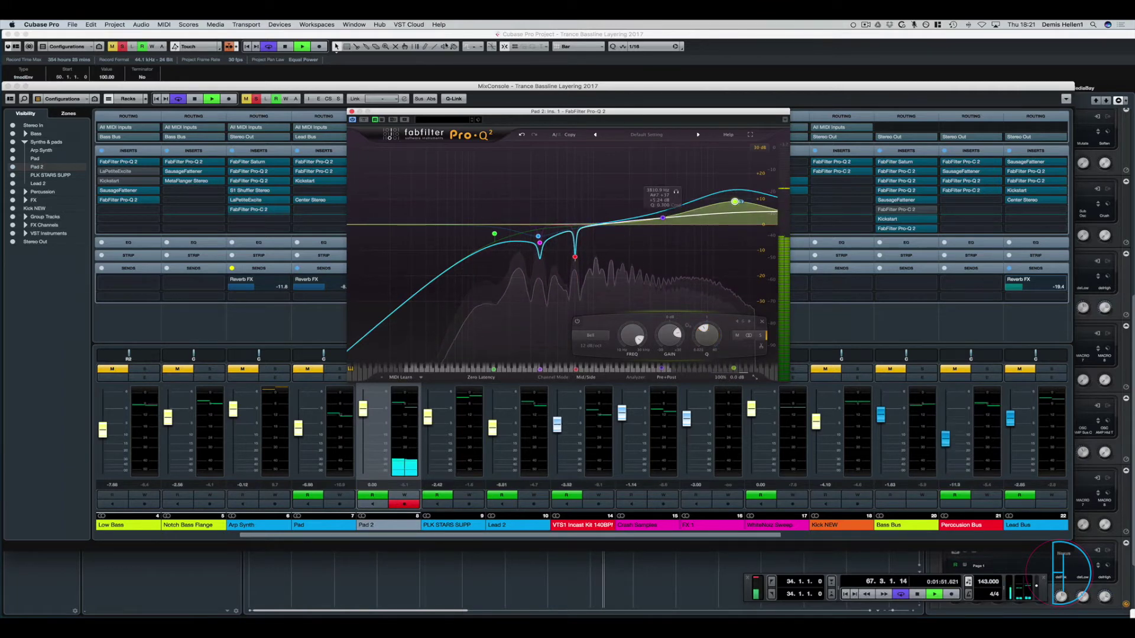
Step: Replay Pad 2 from about bar 18 and add a bell cut of about 6 dB near 1.15 kHz, auditioning the band on its own
left_click(675, 577)
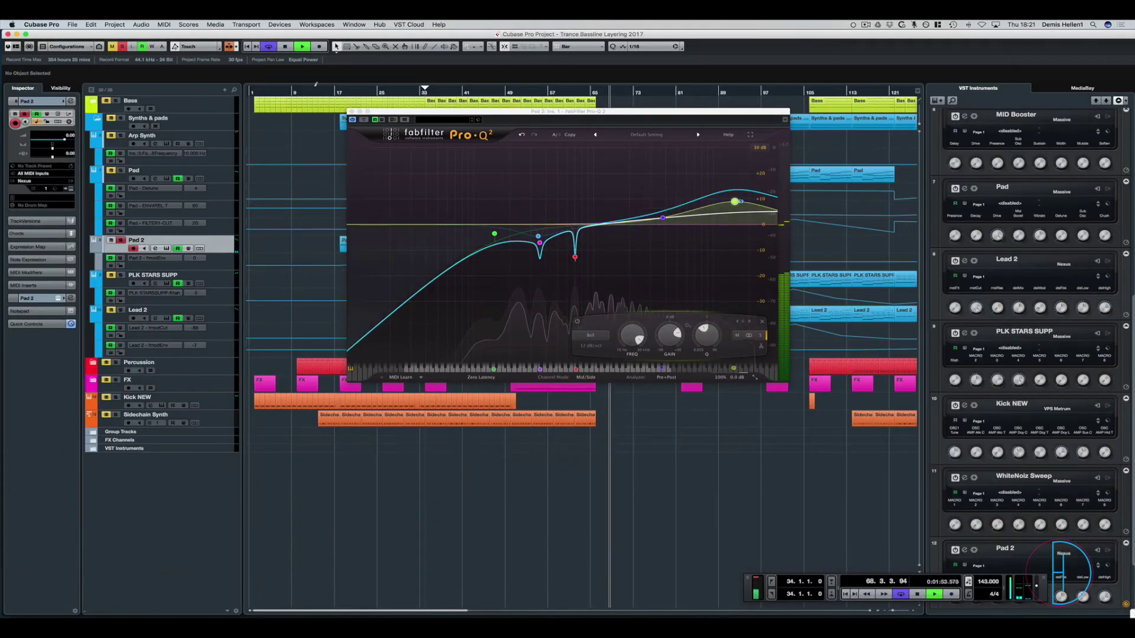
left_click(344, 93)
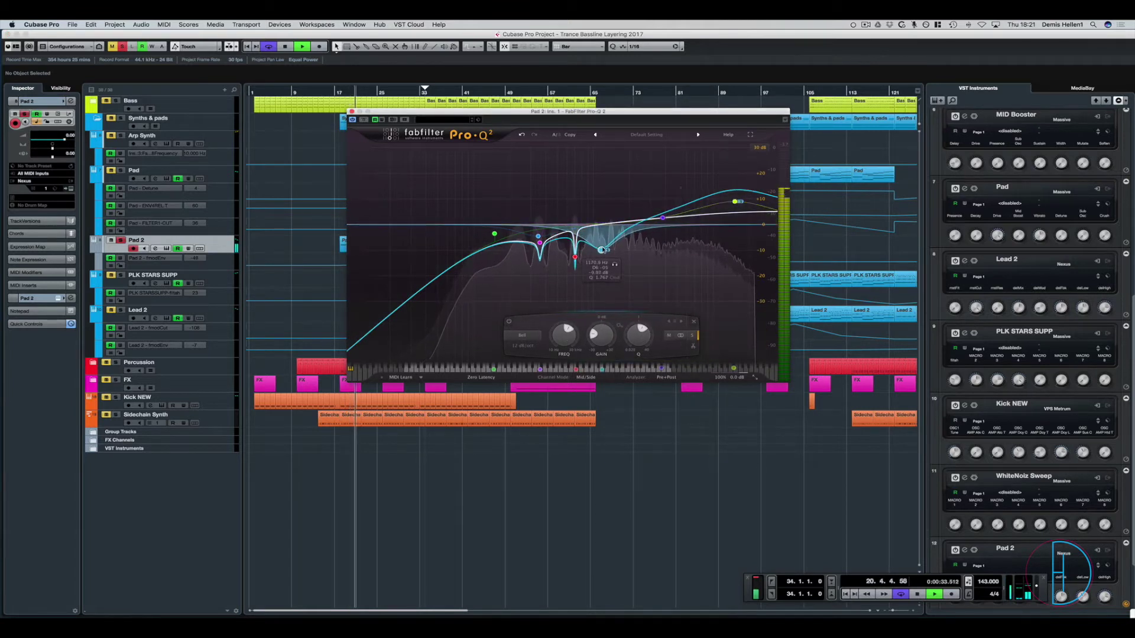
left_click_drag(599, 226, 661, 231)
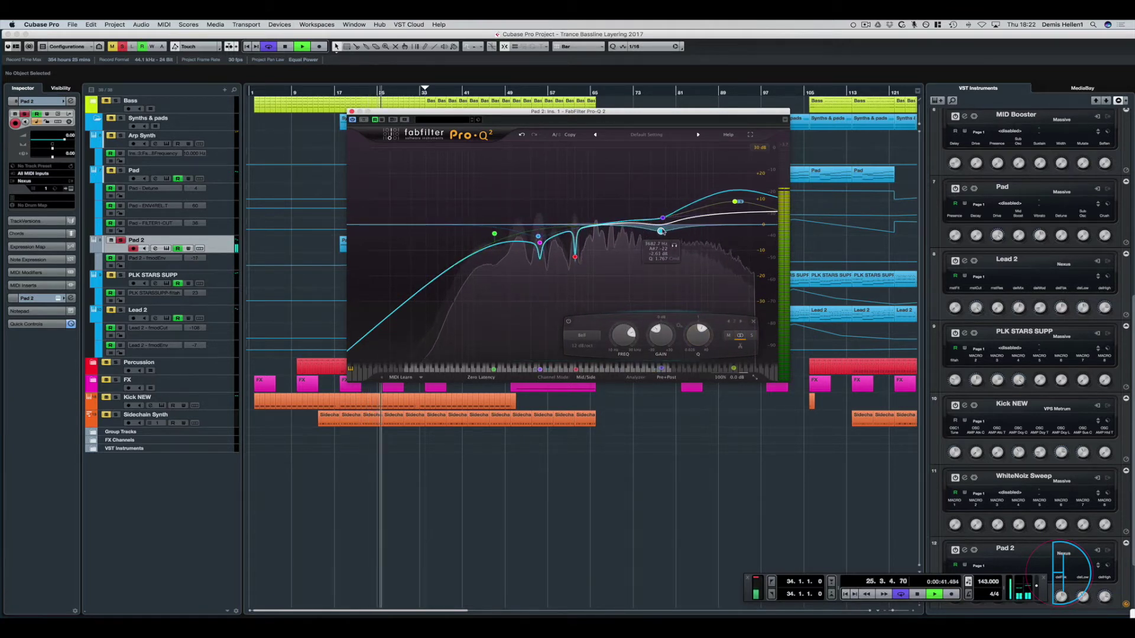
left_click_drag(661, 232, 592, 236)
left_click_drag(628, 347, 629, 342)
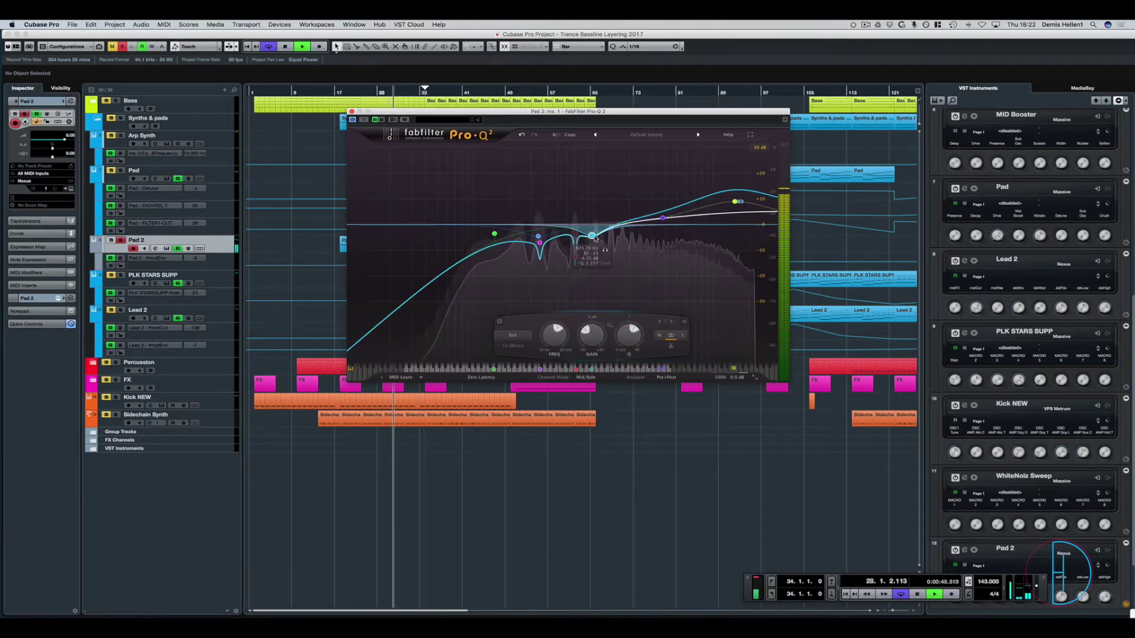
left_click_drag(591, 236, 602, 241)
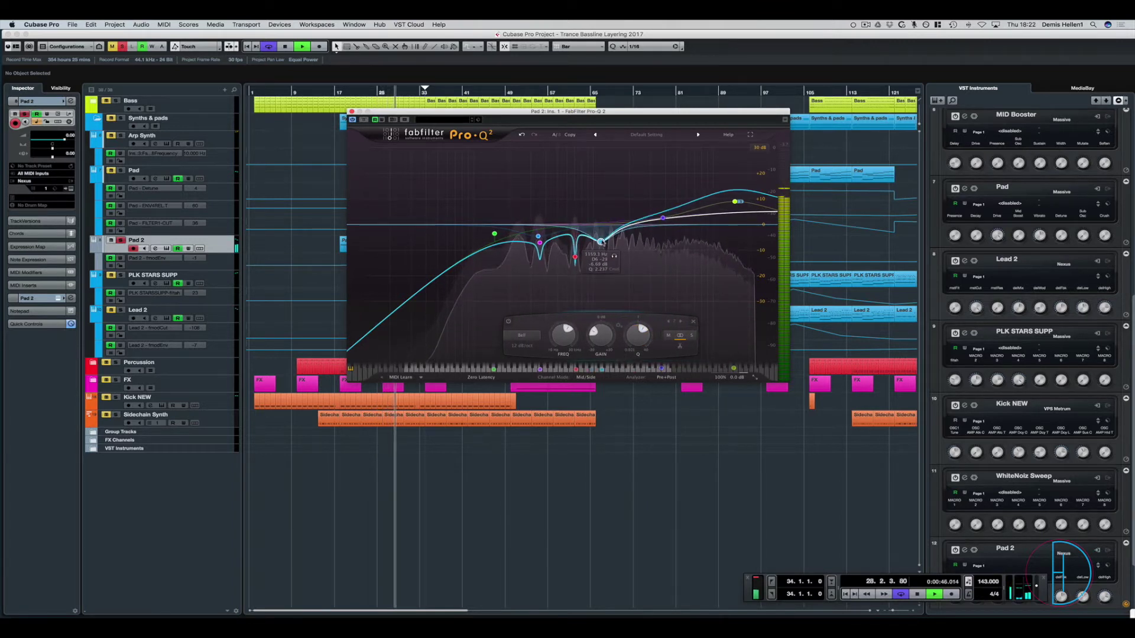
left_click(615, 256)
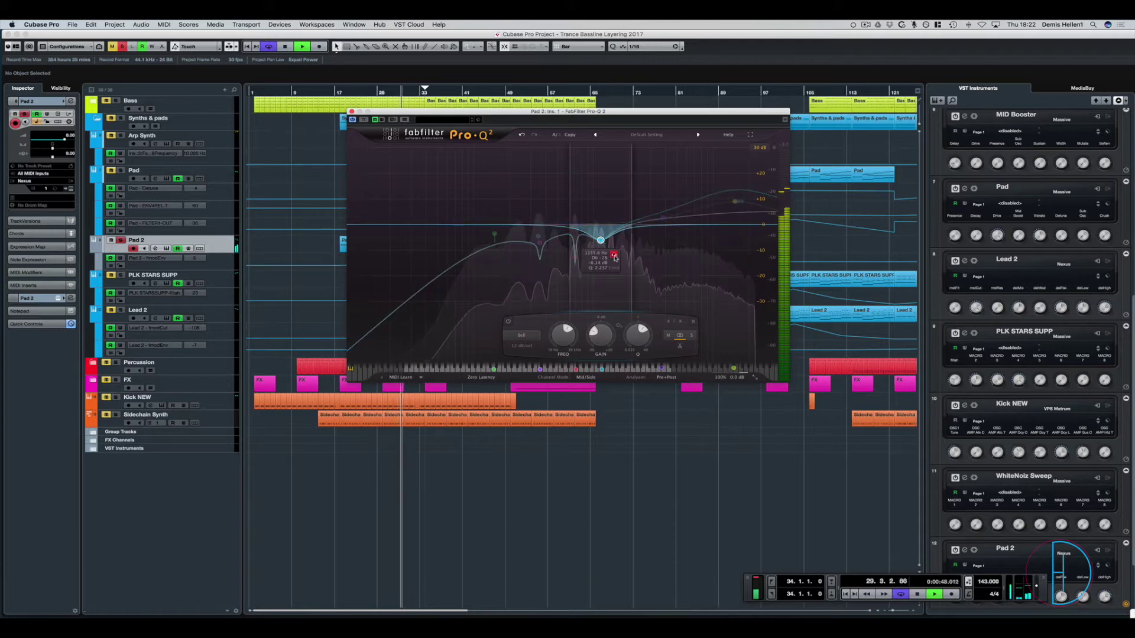
Step: Close the EQ, play the full mix from bar 18 with all solos cleared, and save the project
left_click(682, 506)
key("space")
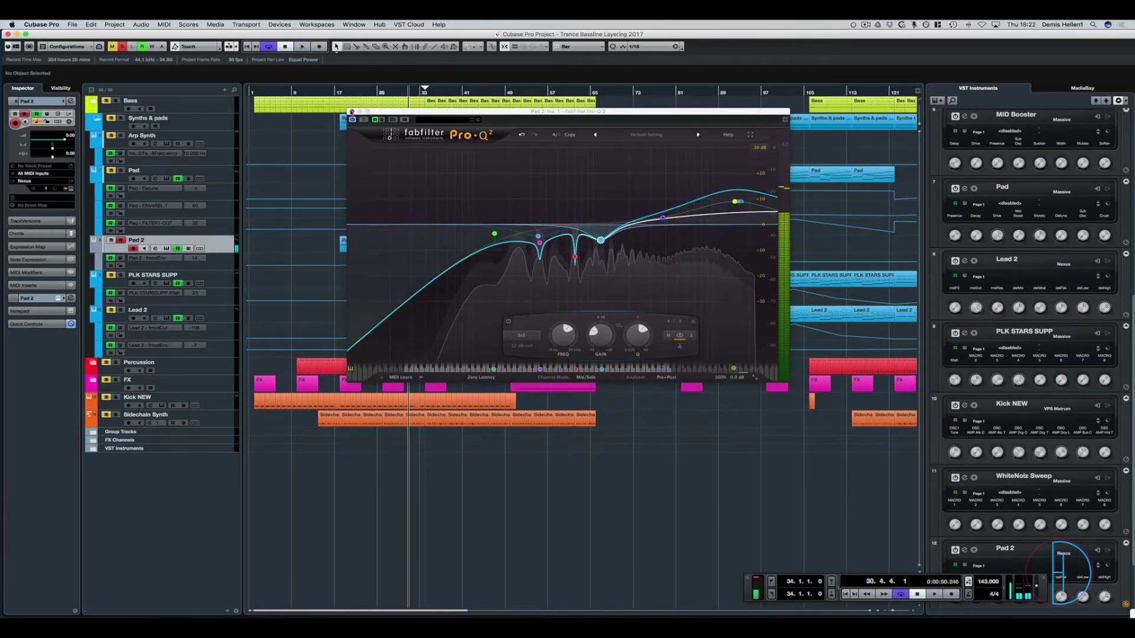
left_click(352, 112)
left_click(339, 90)
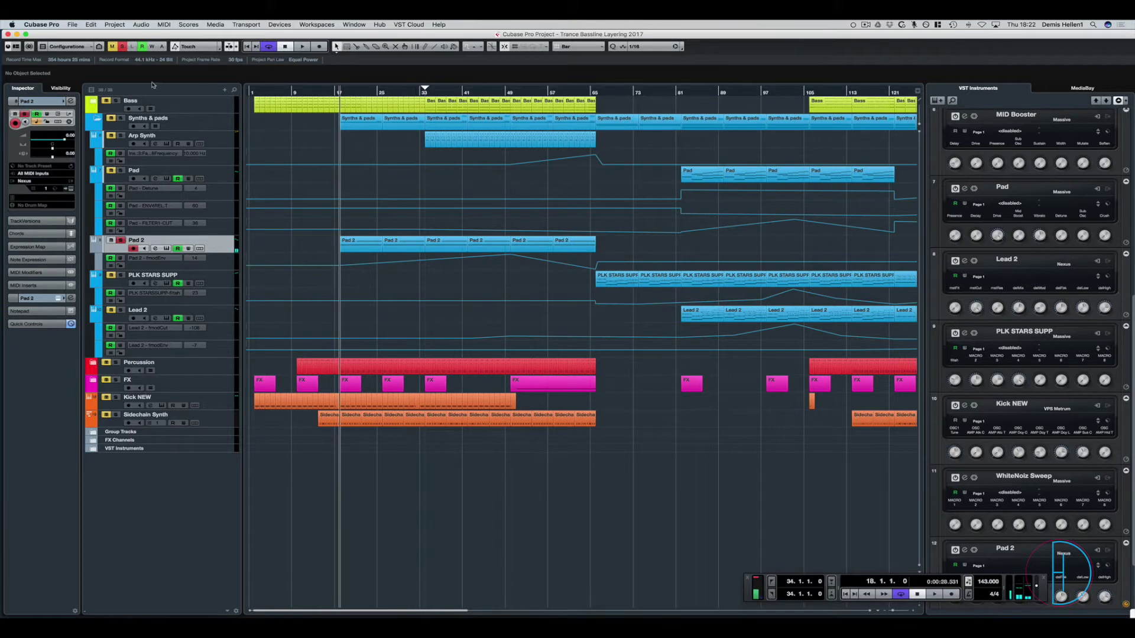
left_click(124, 48)
key("space")
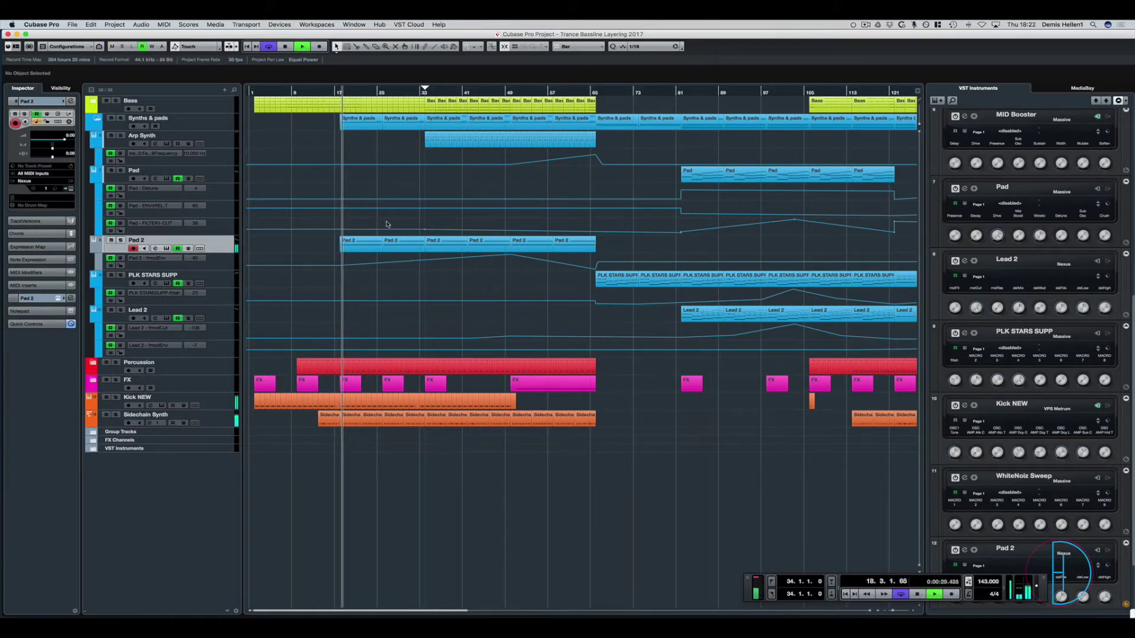
key("super+s")
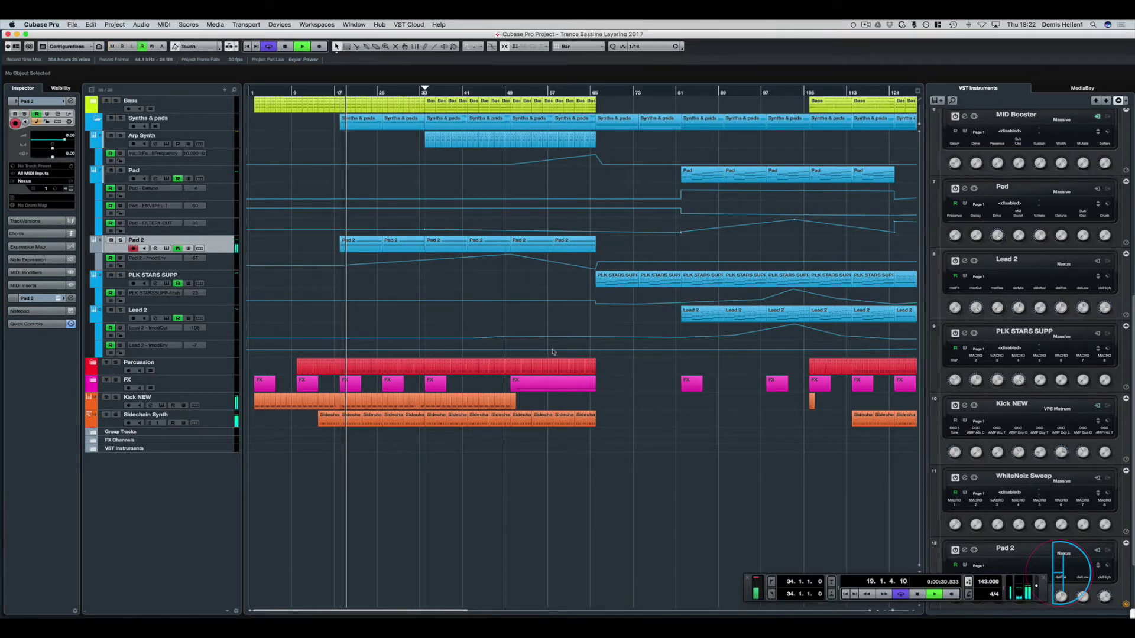
Step: Set the Nexus output level of Pad 2 to 60 during playback and close the instrument
key("F3")
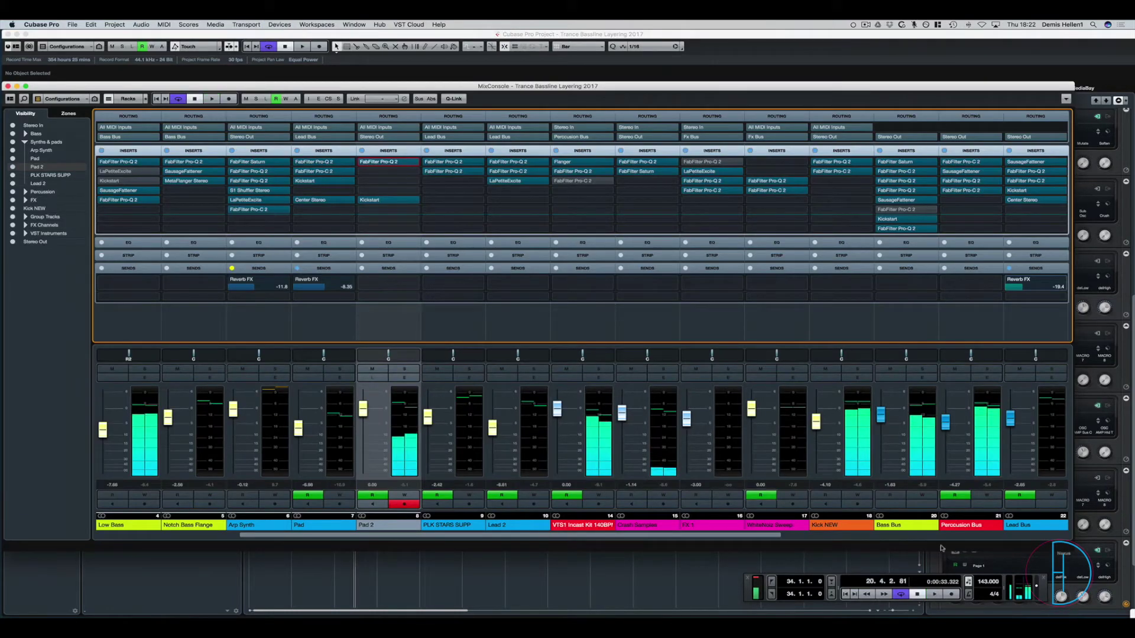
key("F3")
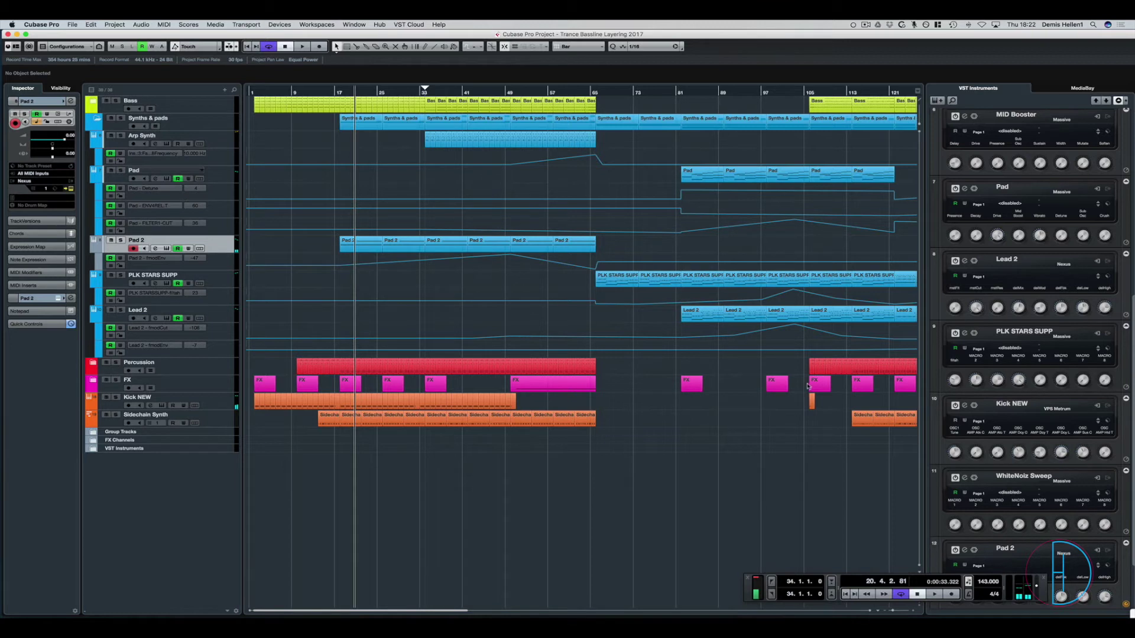
key("e")
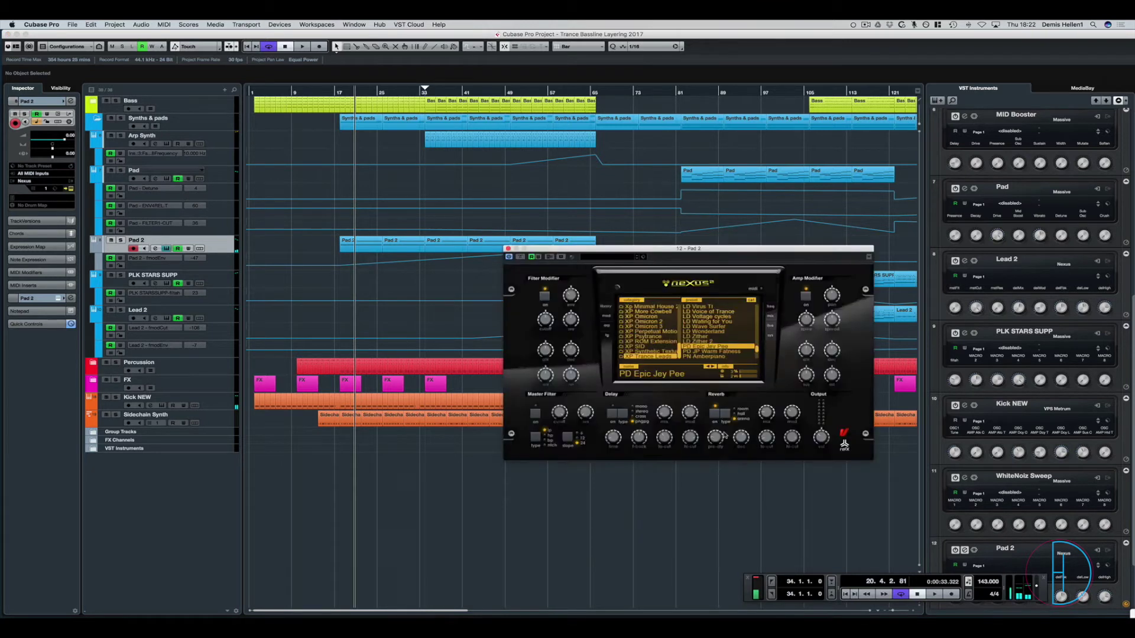
key("space")
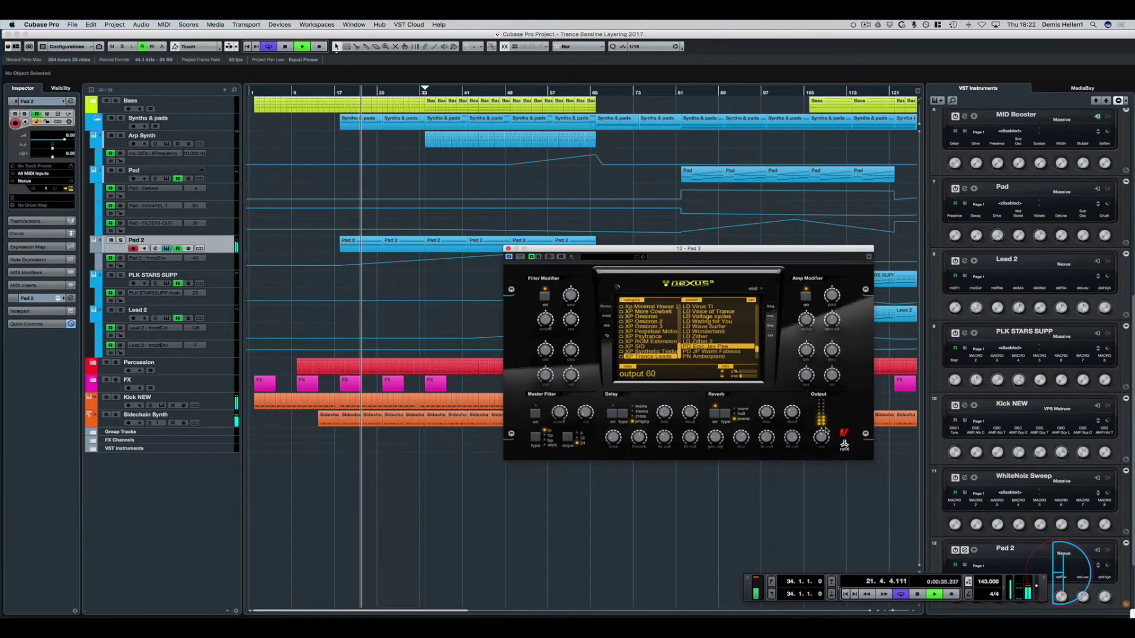
left_click(508, 248)
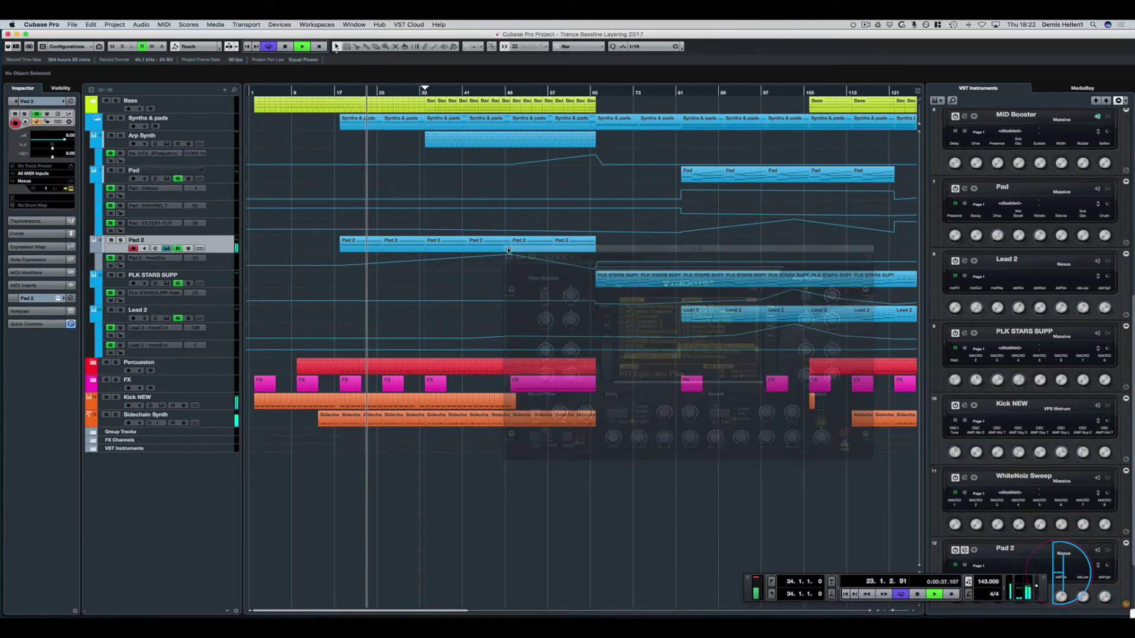
Step: Save the project and play the full mix from about bar 33
key("super+s")
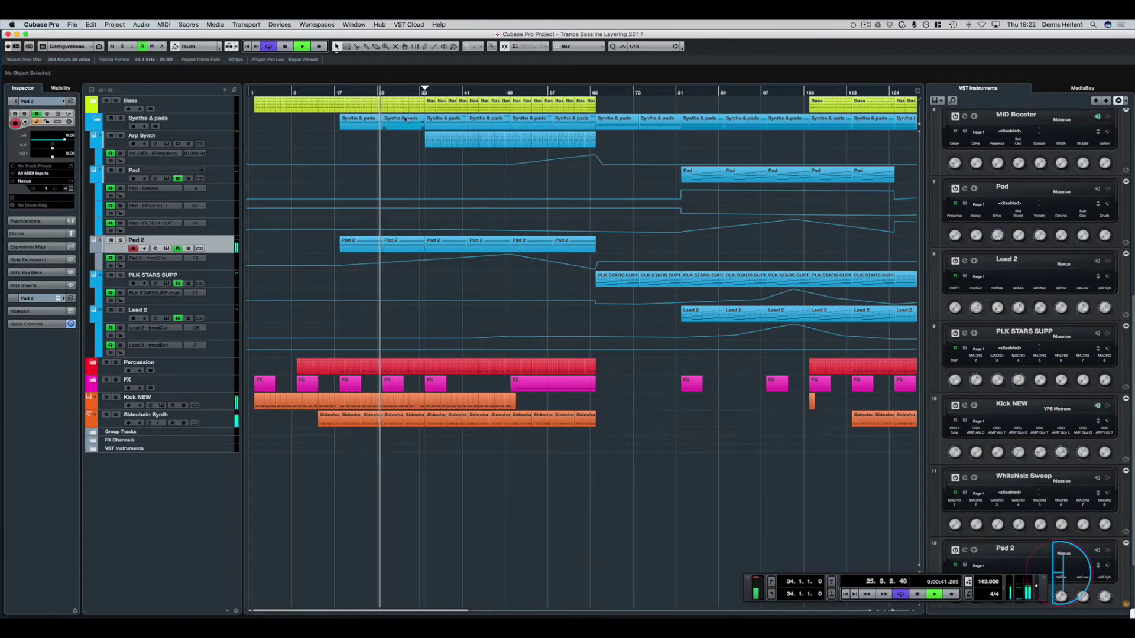
left_click(418, 91)
key("super+s")
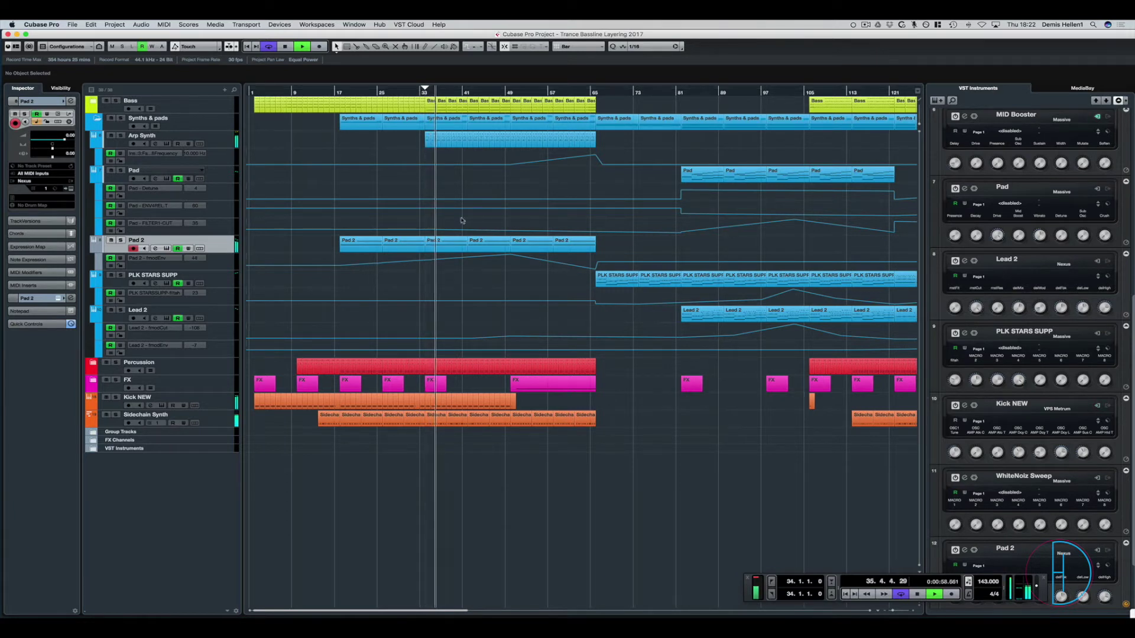
key("space")
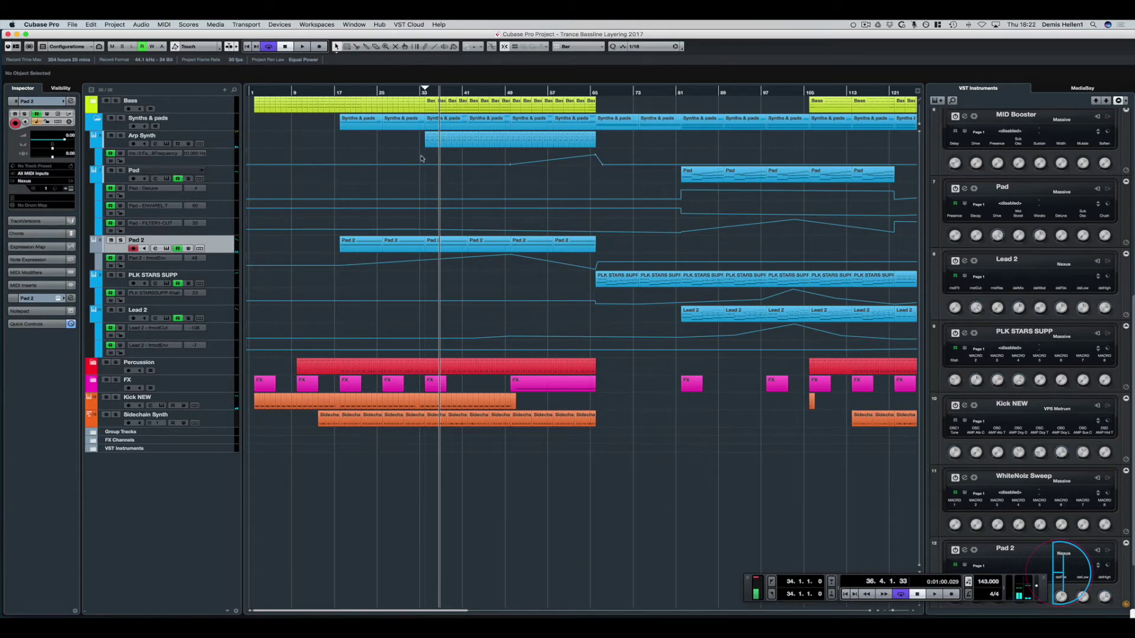
Step: Loop playback over the Pad 2 clip spanning bars 34 to 42 and show its channel EQ in the mixer
left_click(441, 246)
key("p")
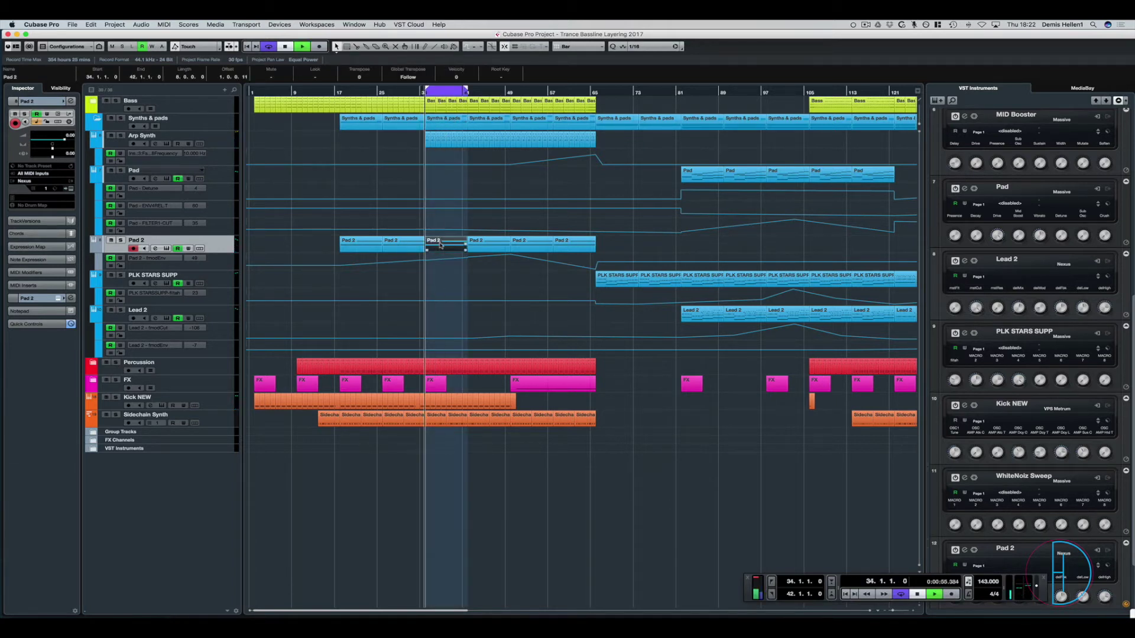
key("space")
key("F3")
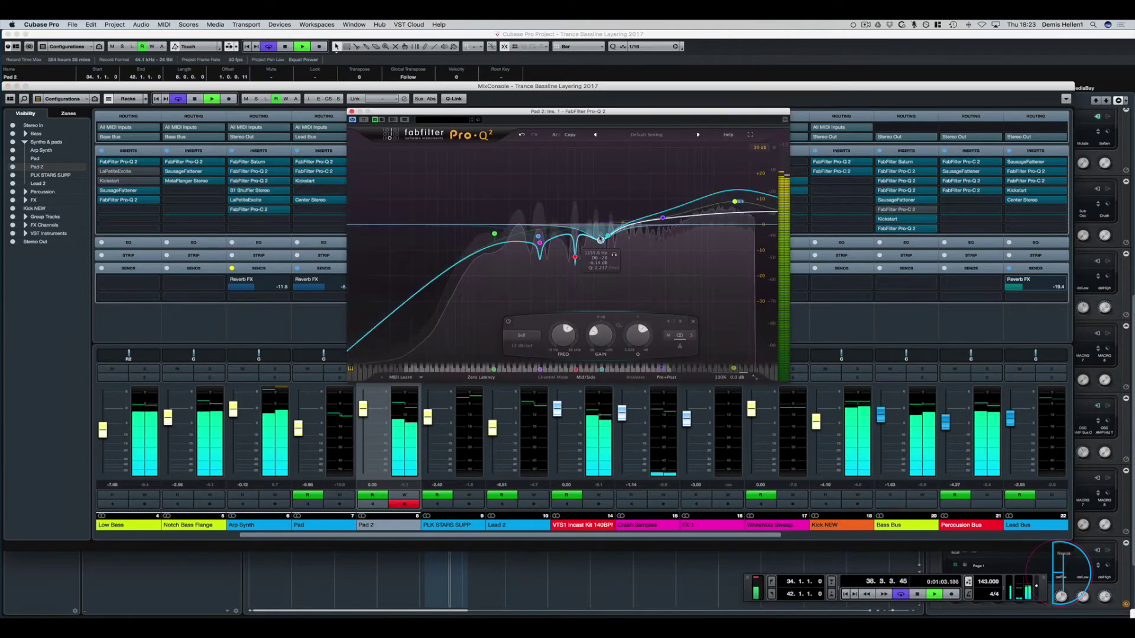
Step: Lower Pad 2's side-only high boost to about 3 dB and widen the bell cut to about 8 dB near 1.28 kHz
left_click_drag(736, 204, 736, 219)
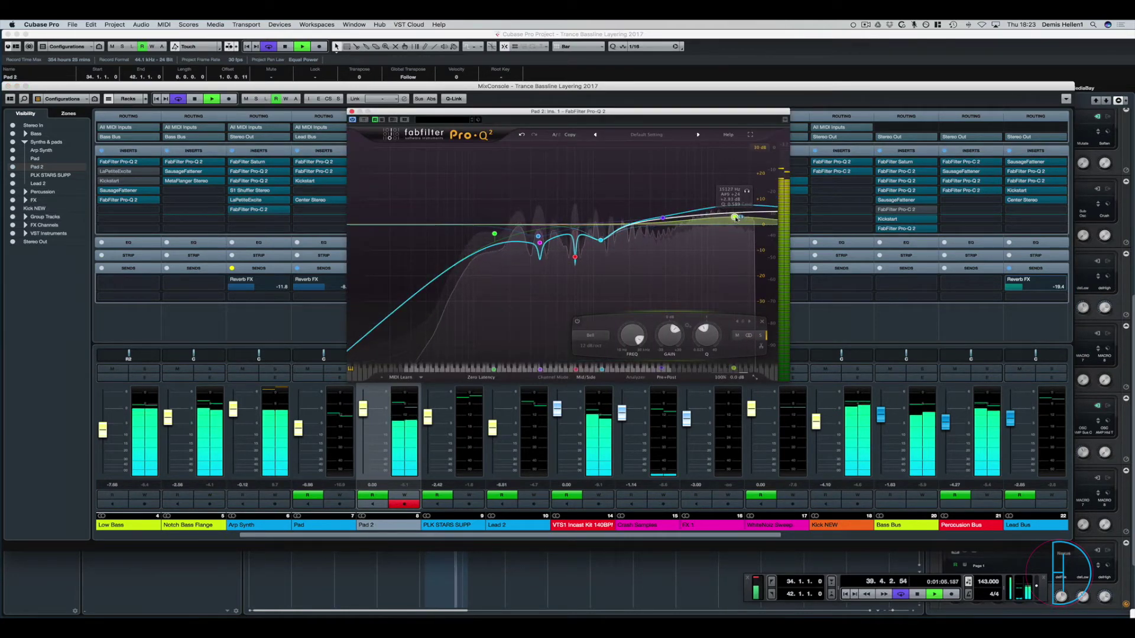
mouse_move(601, 240)
left_mouse_down()
mouse_move(635, 247)
mouse_move(613, 243)
mouse_move(606, 275)
mouse_move(605, 251)
left_mouse_up()
left_click_drag(639, 338, 637, 348)
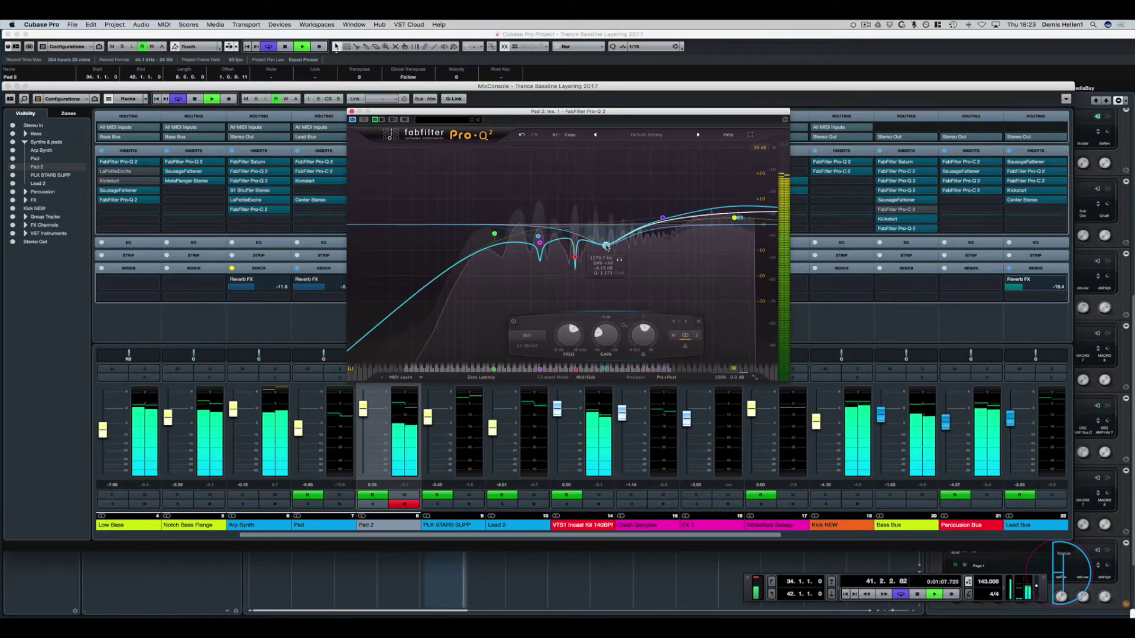
Step: Slightly lower the high shelf, shift the bell cut higher in frequency, then close the EQ and mixer and stop playback
left_click_drag(664, 218, 664, 223)
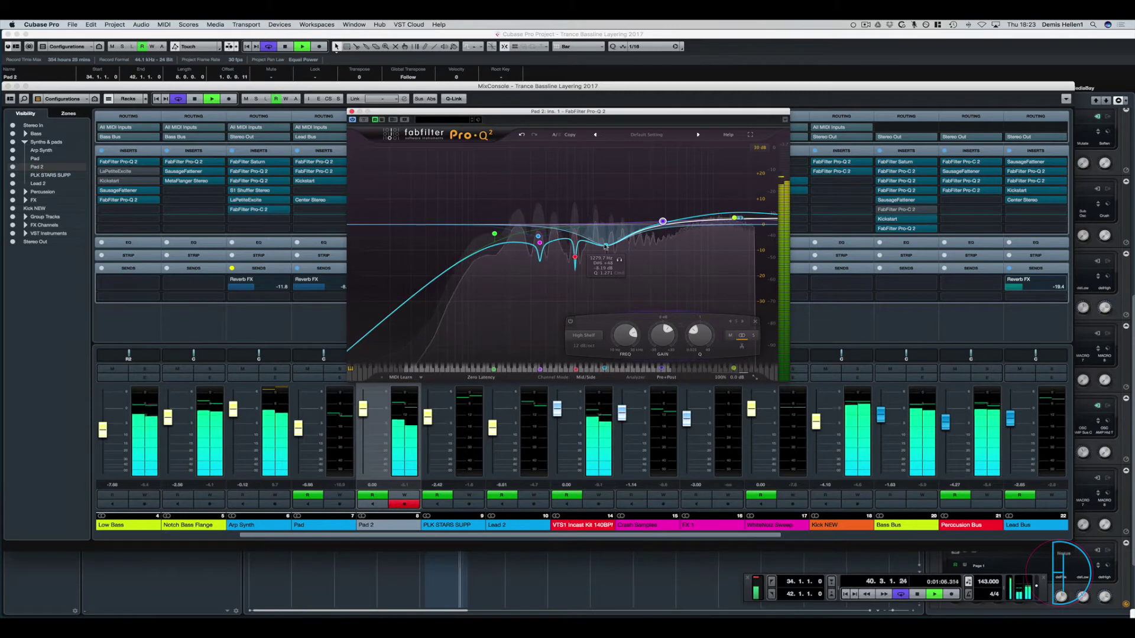
left_click_drag(607, 247, 630, 248)
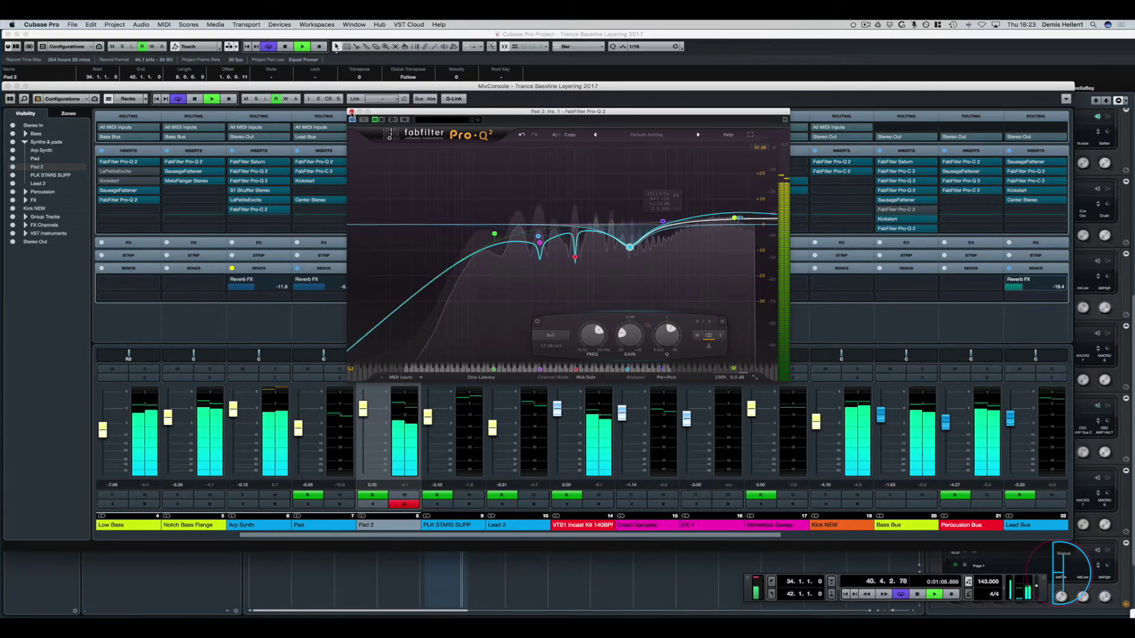
left_click(352, 112)
left_click(581, 572)
key("space")
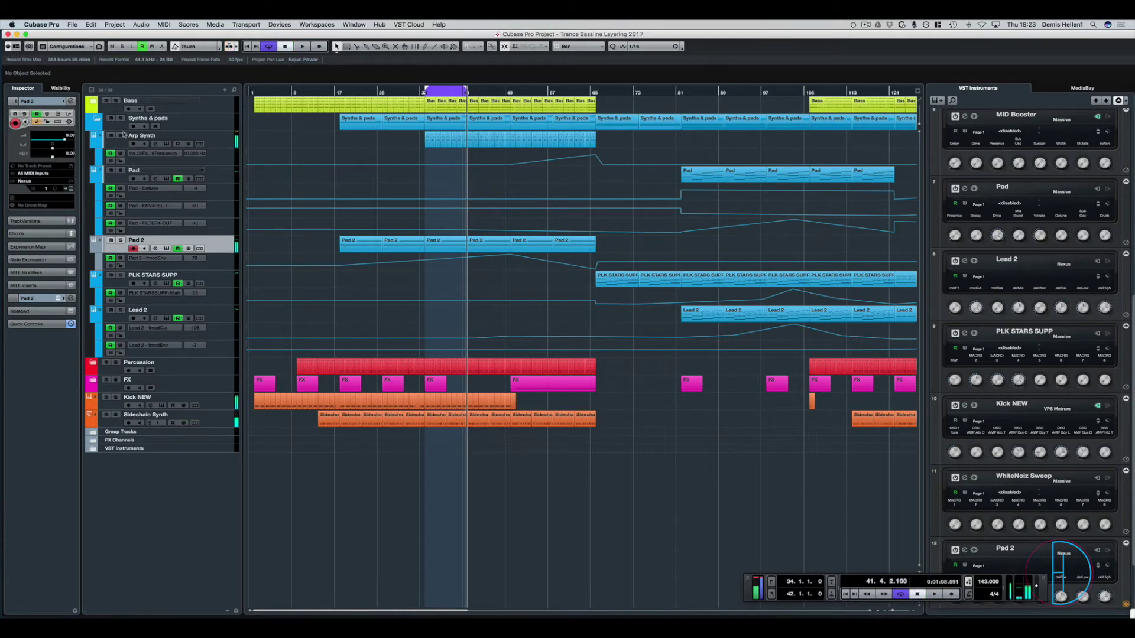
Step: Solo Arp Synth and Pad 2 together and play the loop with the mixer shown
left_click(121, 136)
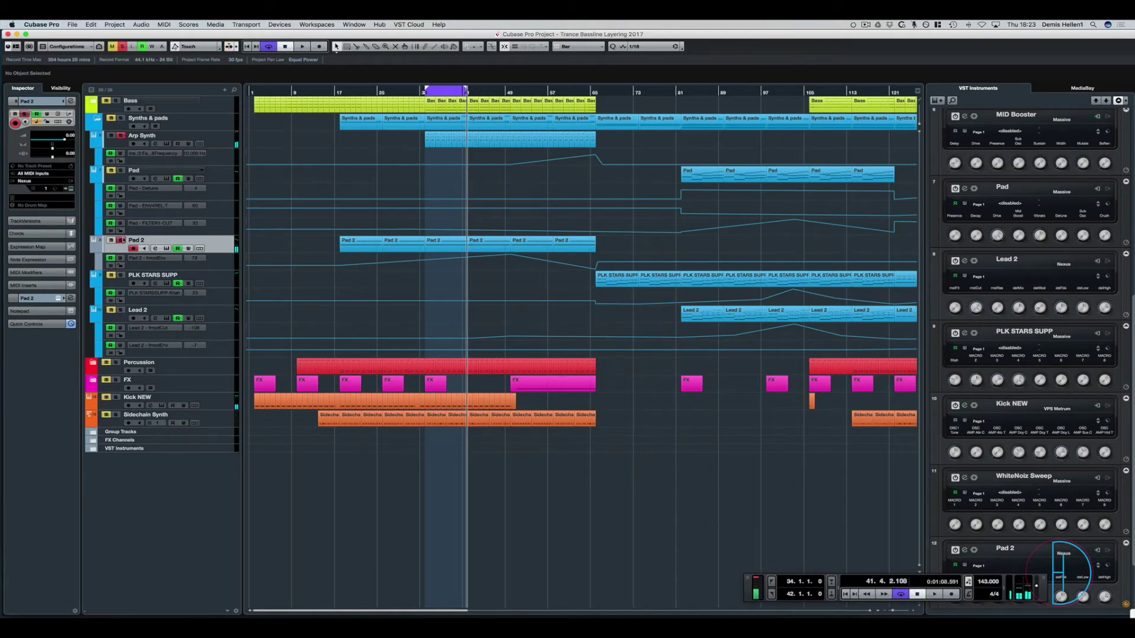
key("space")
key("F3")
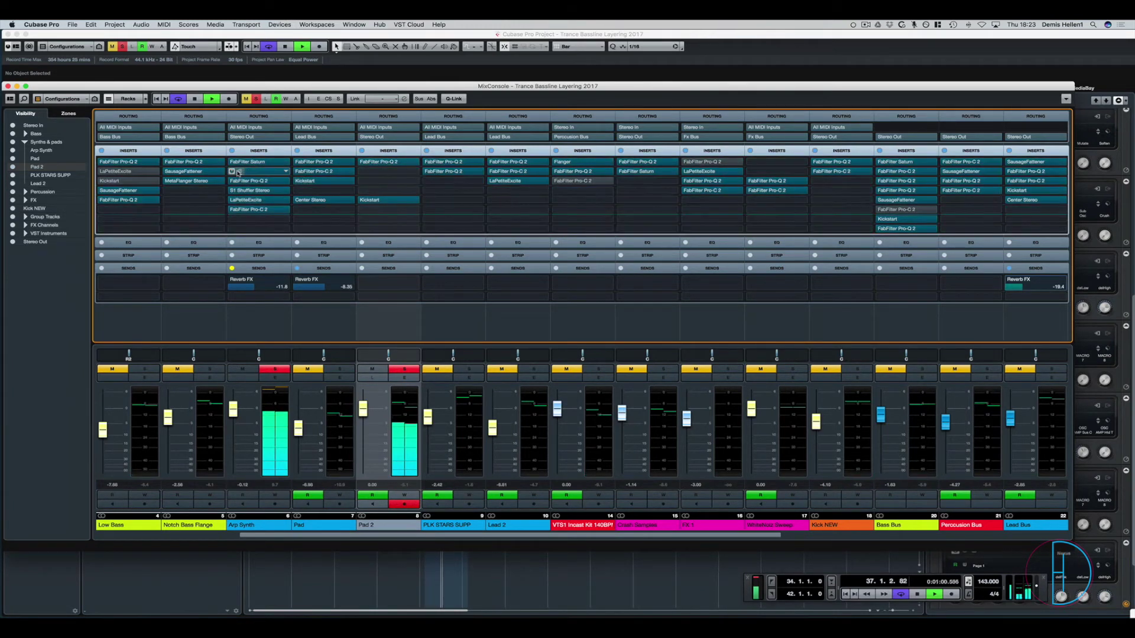
Step: Open Arp Synth's second-slot Pro-Q 2, place a flat bell band near 713 Hz, and close the EQ
left_click(238, 172)
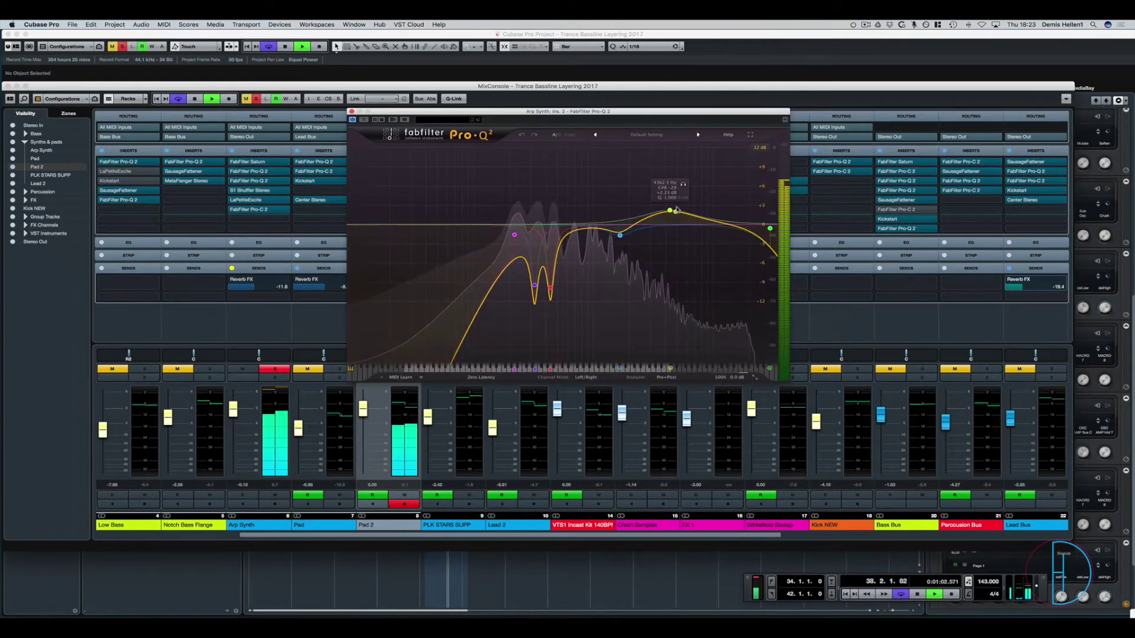
left_click(632, 250)
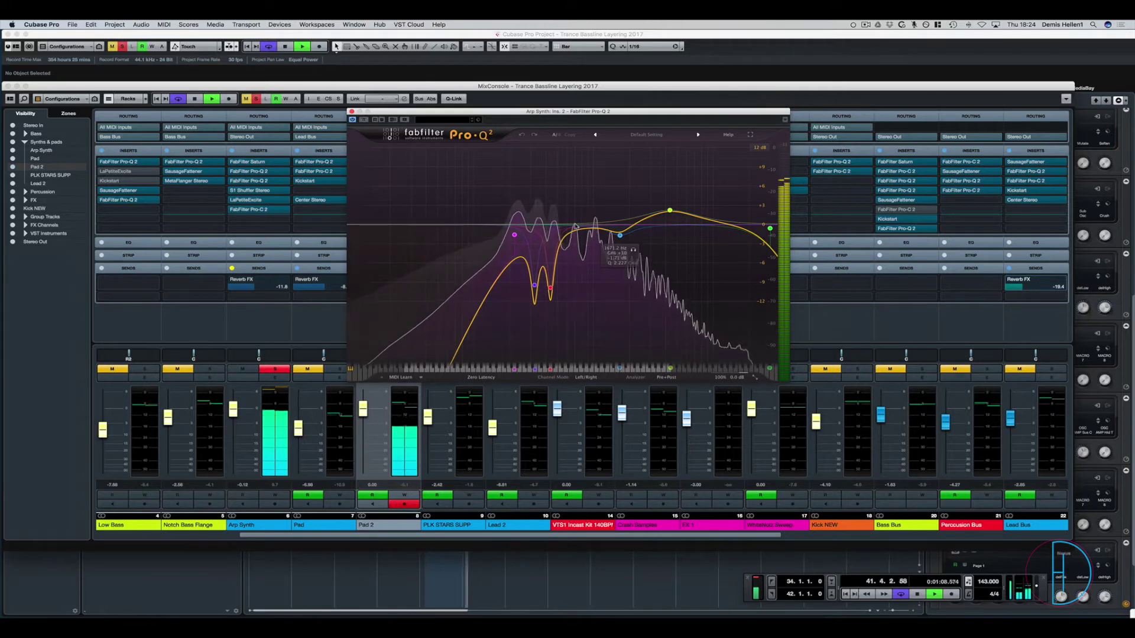
left_click(577, 227)
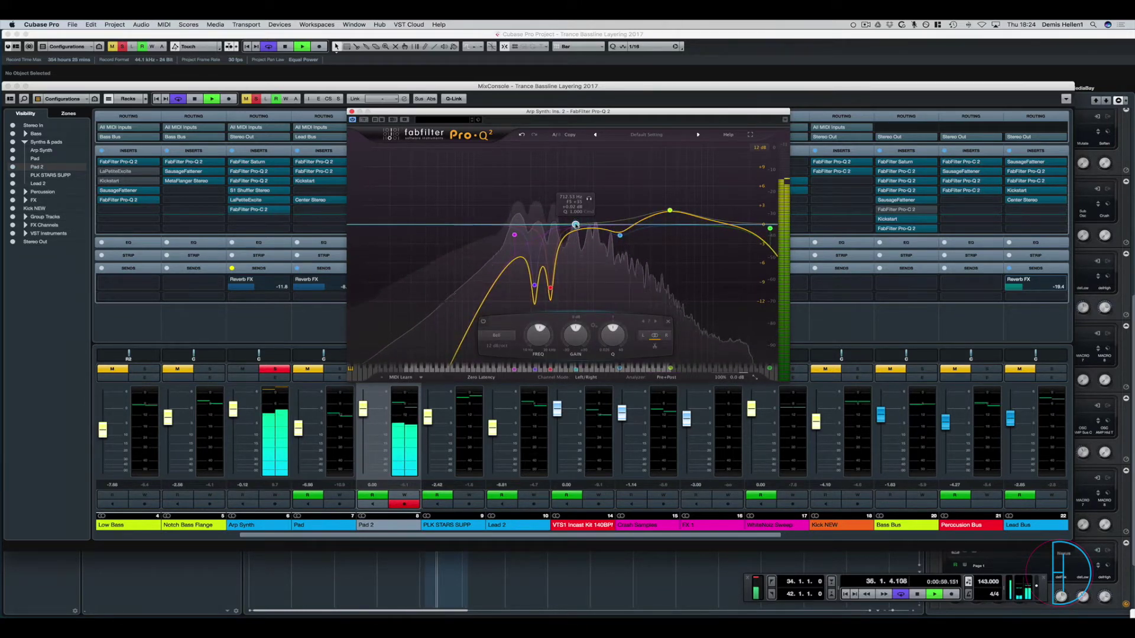
left_click(503, 293)
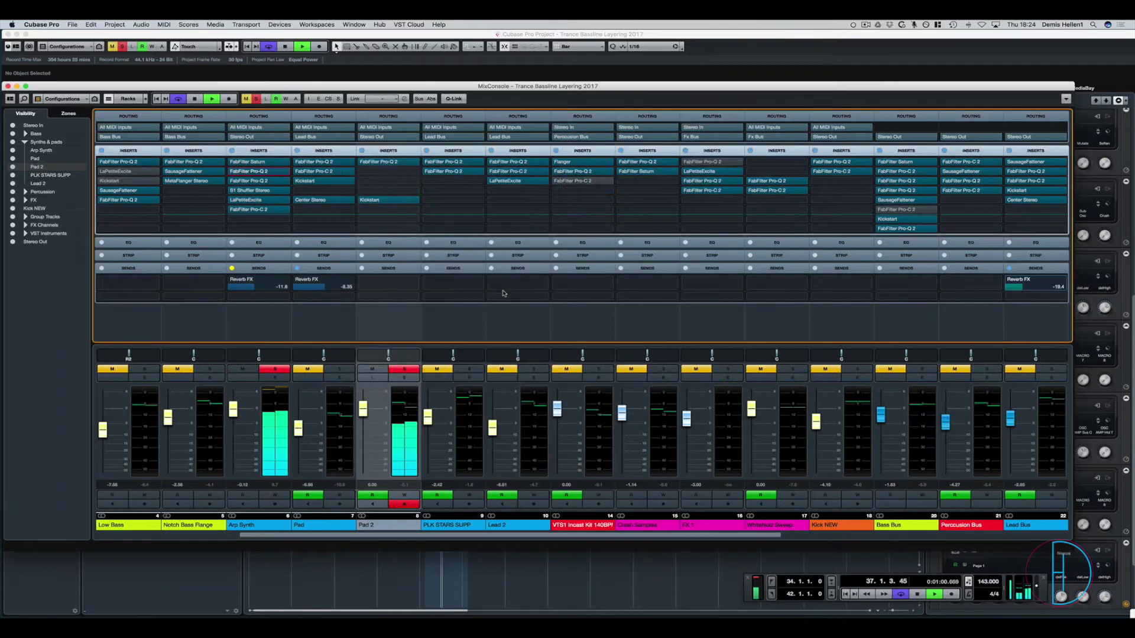
Step: In Pad 2's Pro-Q 2, move the bell cut to about 870 Hz, deepen it to about 10 dB, and audition the band
left_click(369, 163)
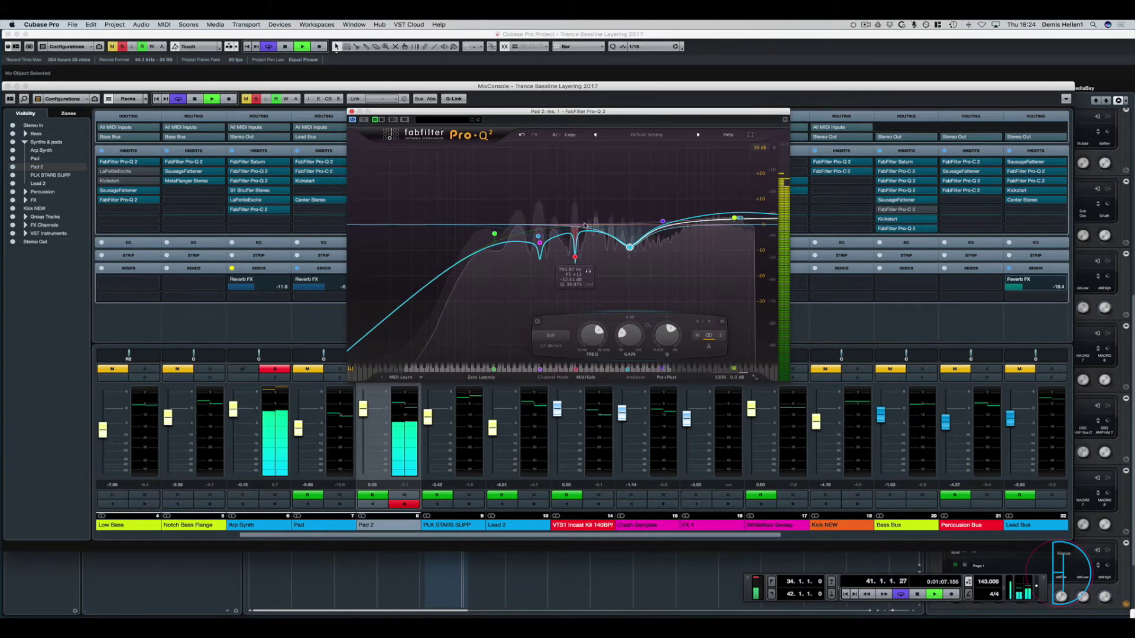
left_click_drag(630, 248, 601, 249)
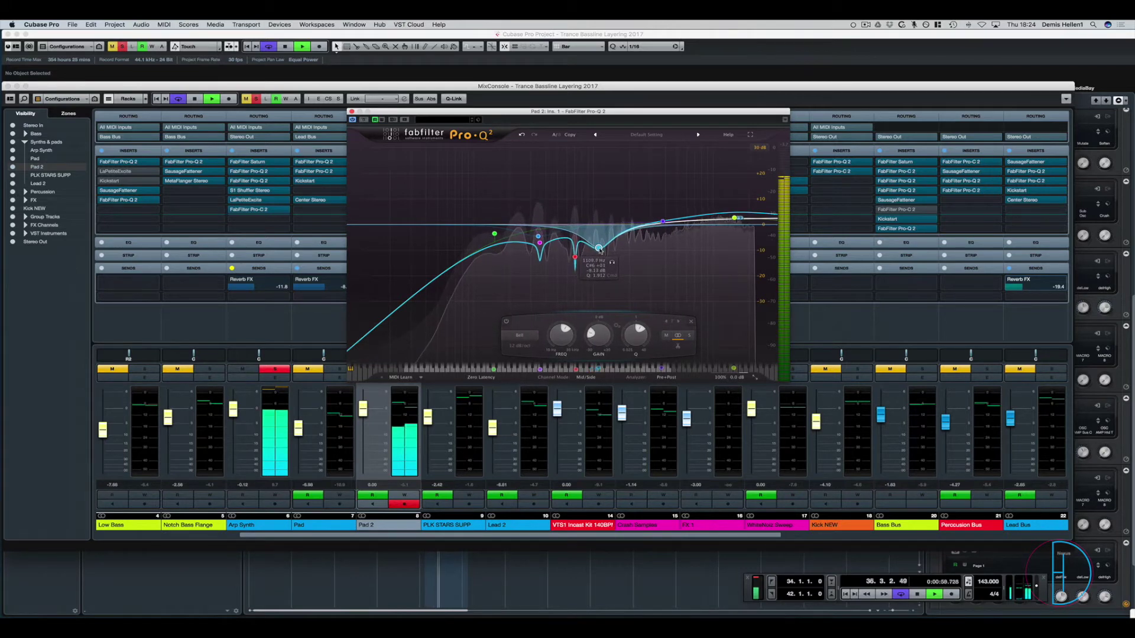
left_click_drag(598, 255, 595, 258)
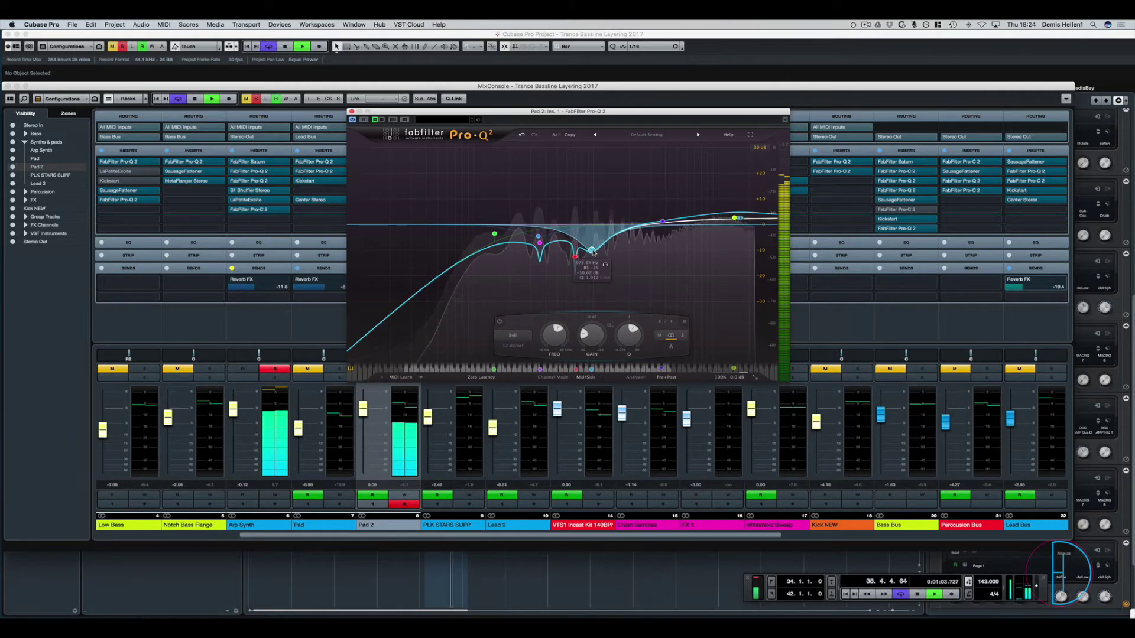
left_click(605, 266)
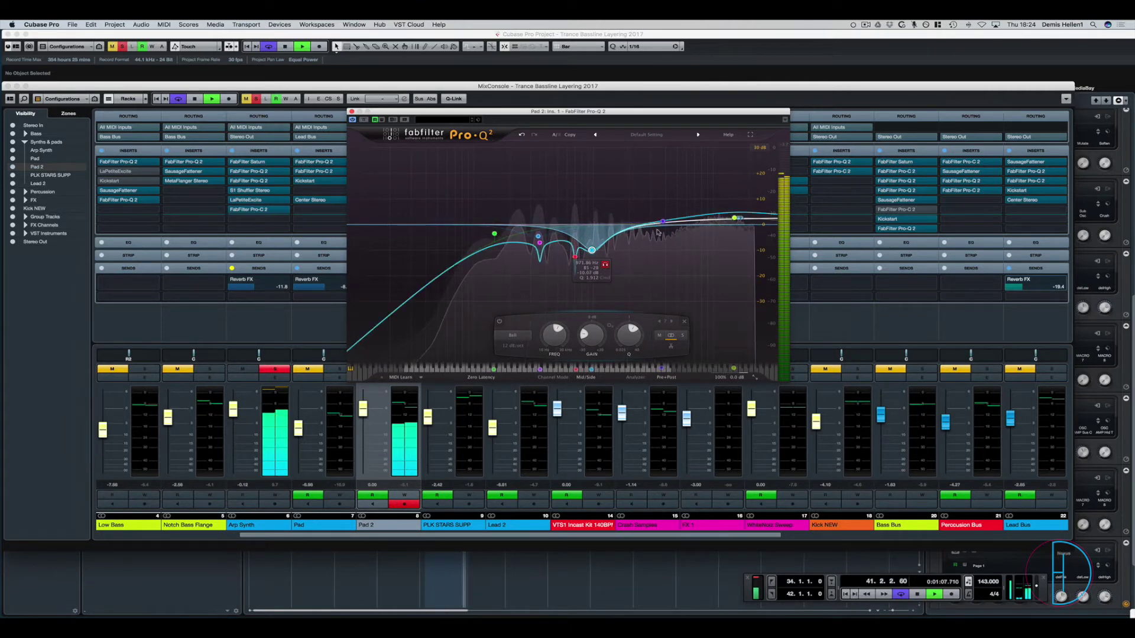
Step: Reduce Pad 2's high shelf slightly, move the side-only boost just below the shelf's frequency, and close the EQ and mixer
left_click_drag(664, 222, 662, 228)
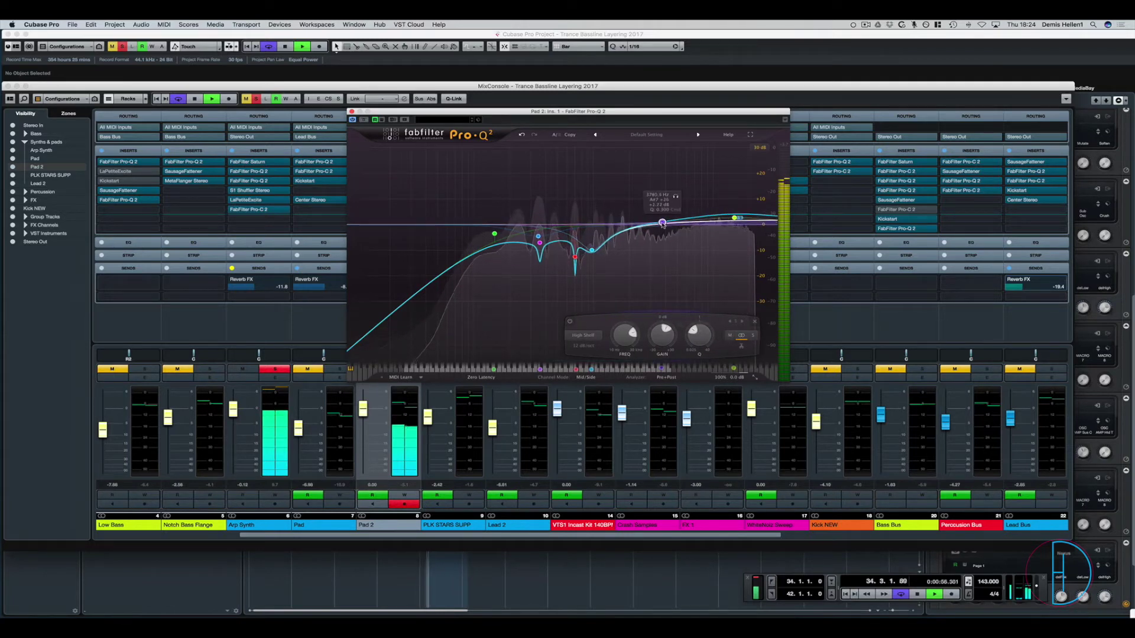
left_click_drag(737, 219, 643, 219)
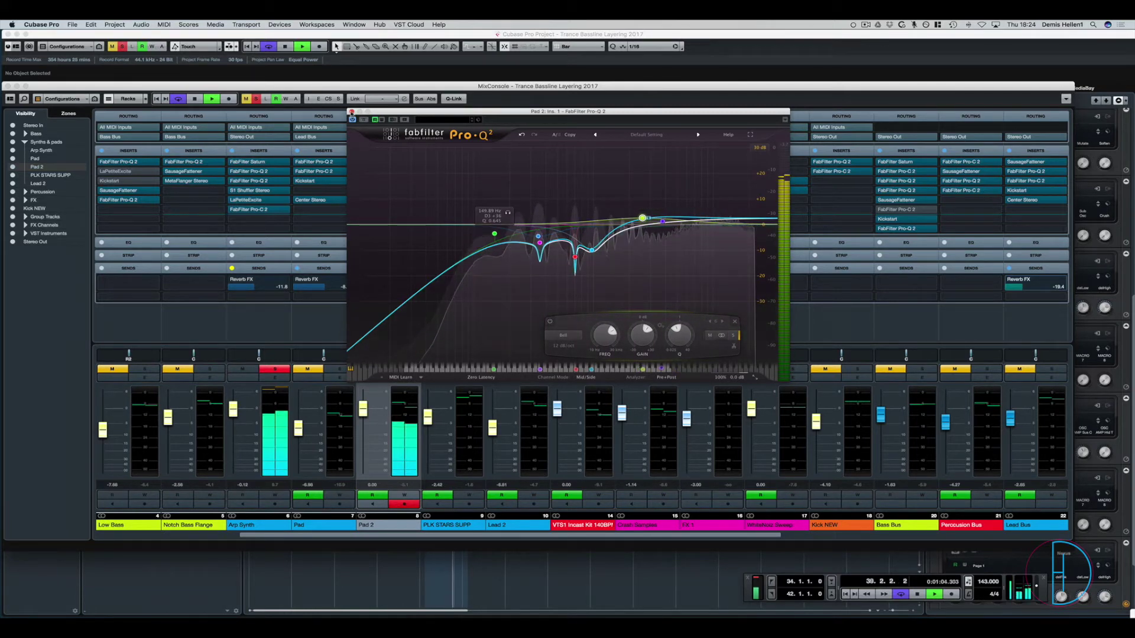
left_click(351, 111)
key("F3")
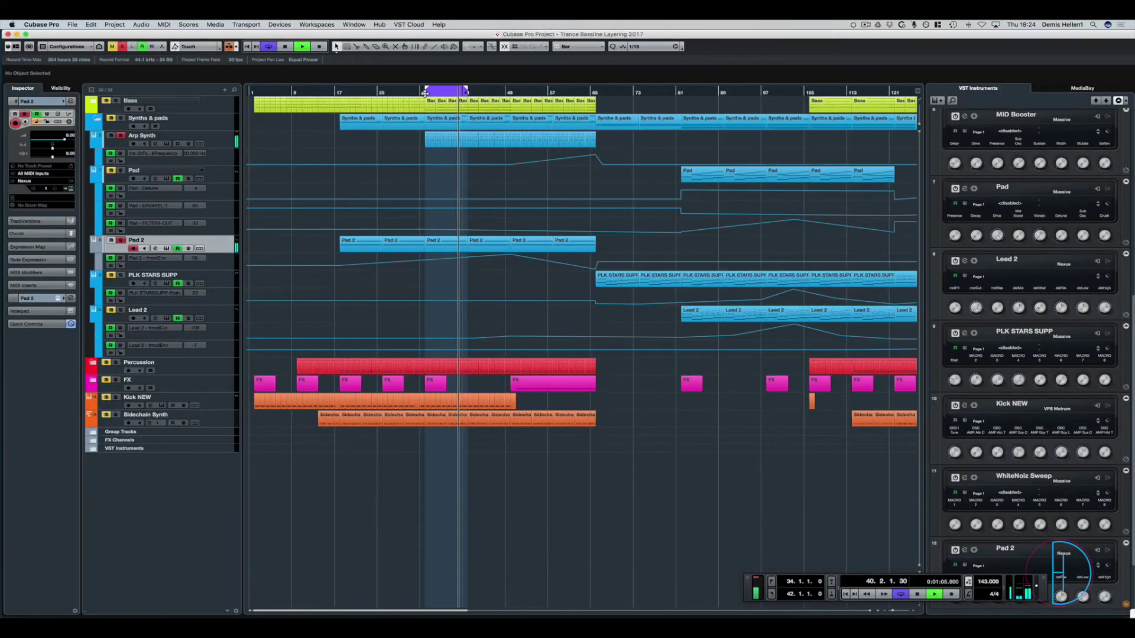
Step: Clear the solos and loop range and play the full mix from about bar 33
key("space")
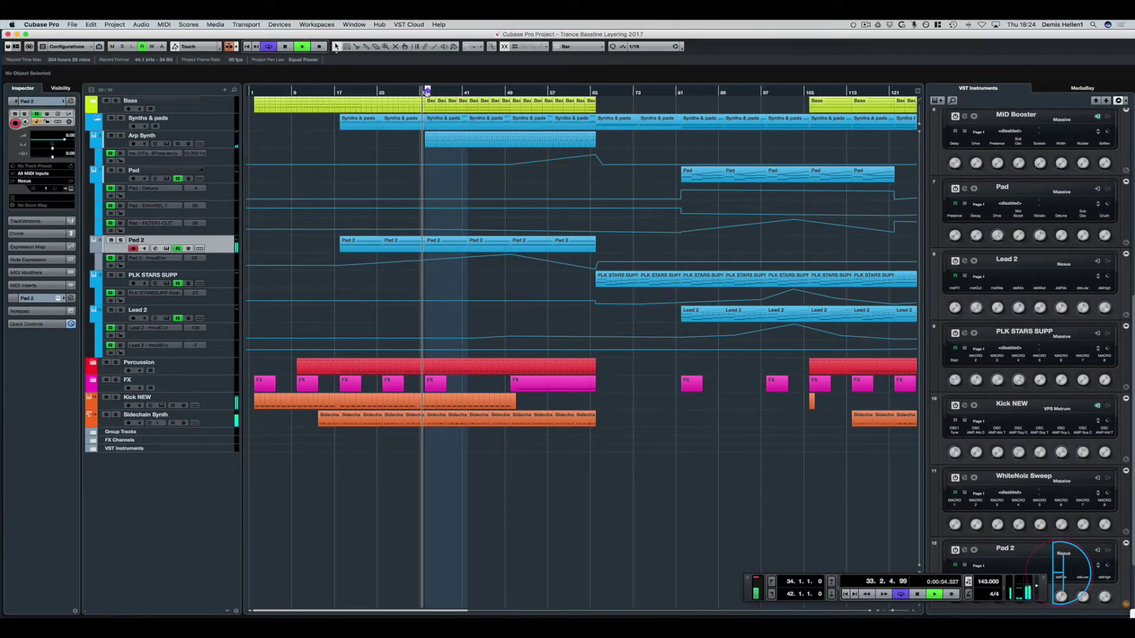
left_click(427, 91)
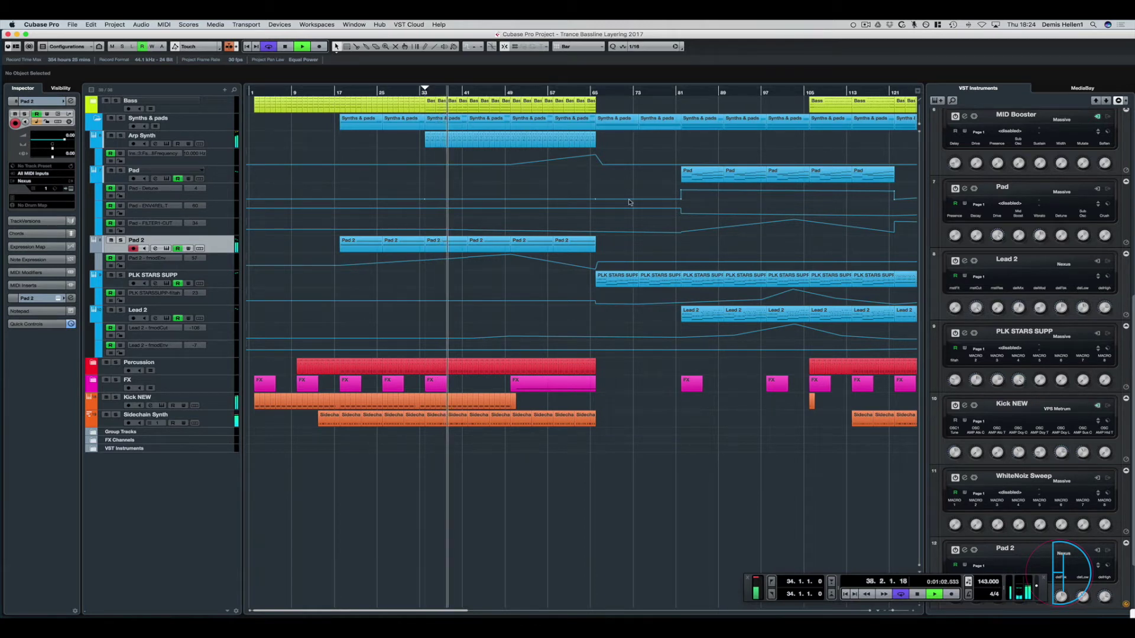
key("space")
Step: Copy the four Pad 2 clips from bar 34 onward up to the Pad track and audition them from bar 32
left_click(445, 244)
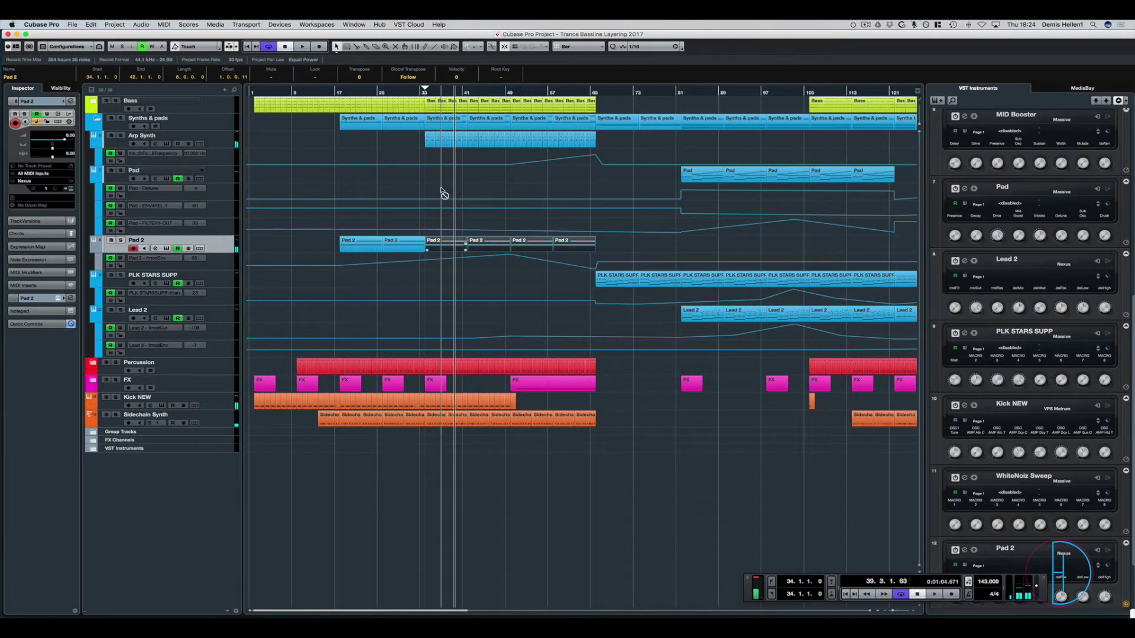
left_click_drag(443, 181, 443, 178)
left_click(415, 93)
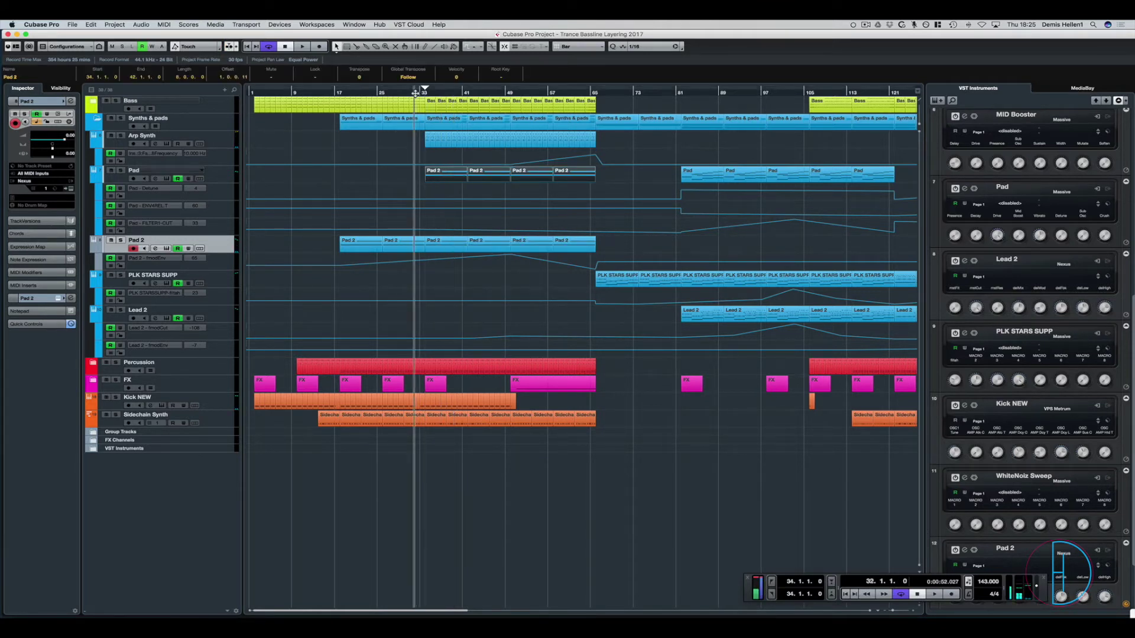
key("space")
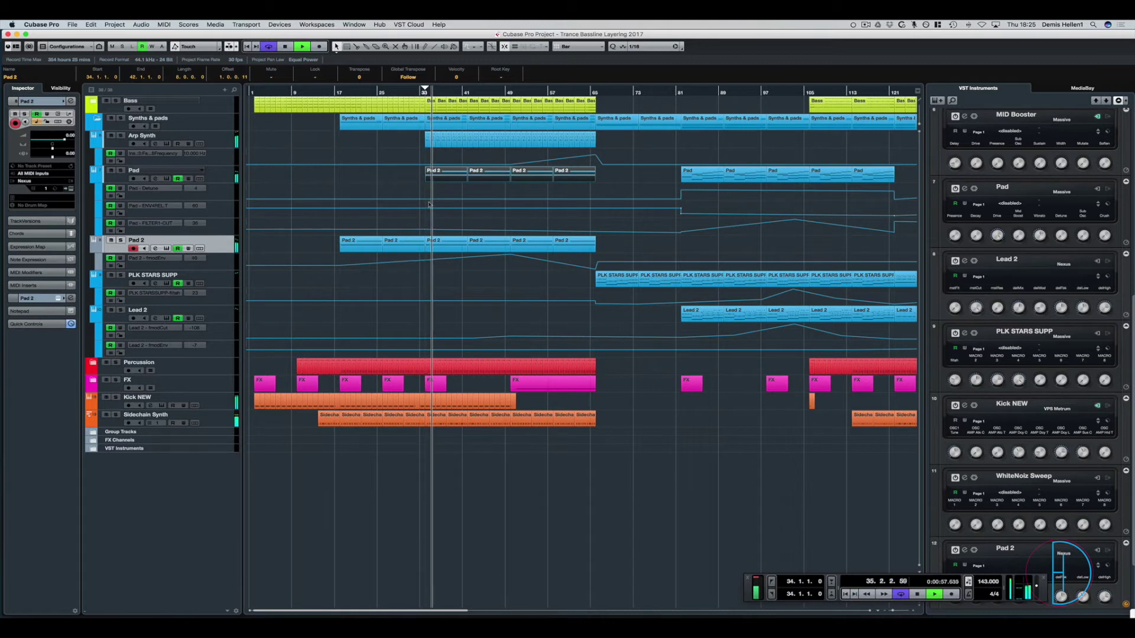
key("space")
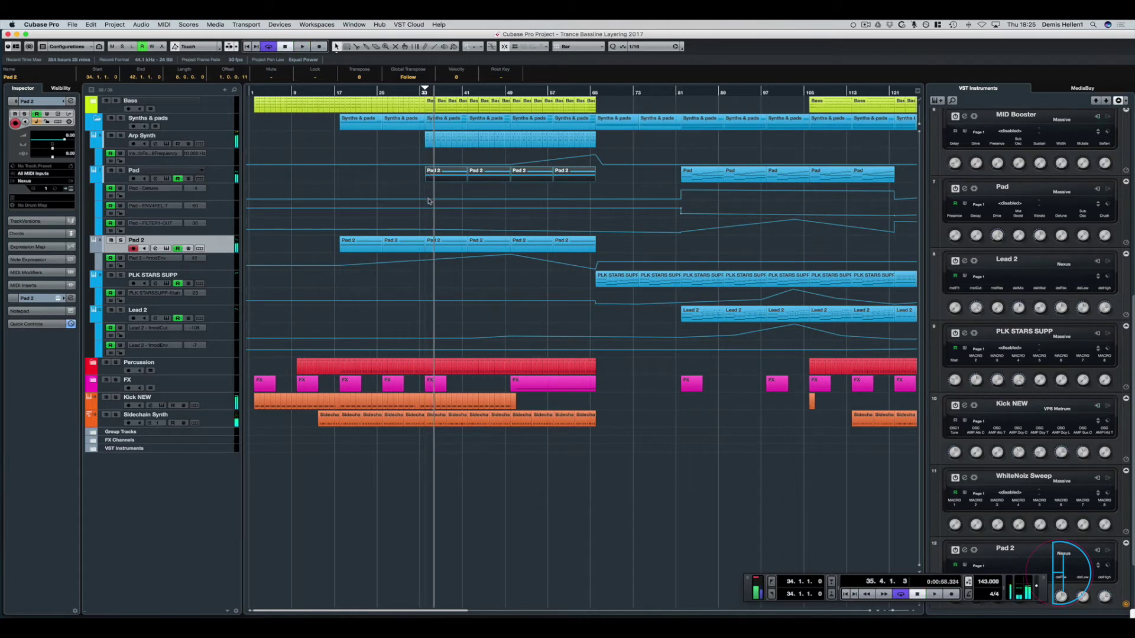
Step: In Pad's Detune automation, add a point at bar 66, delete the one near bar 34, and set the new point to about 72
left_click(595, 184)
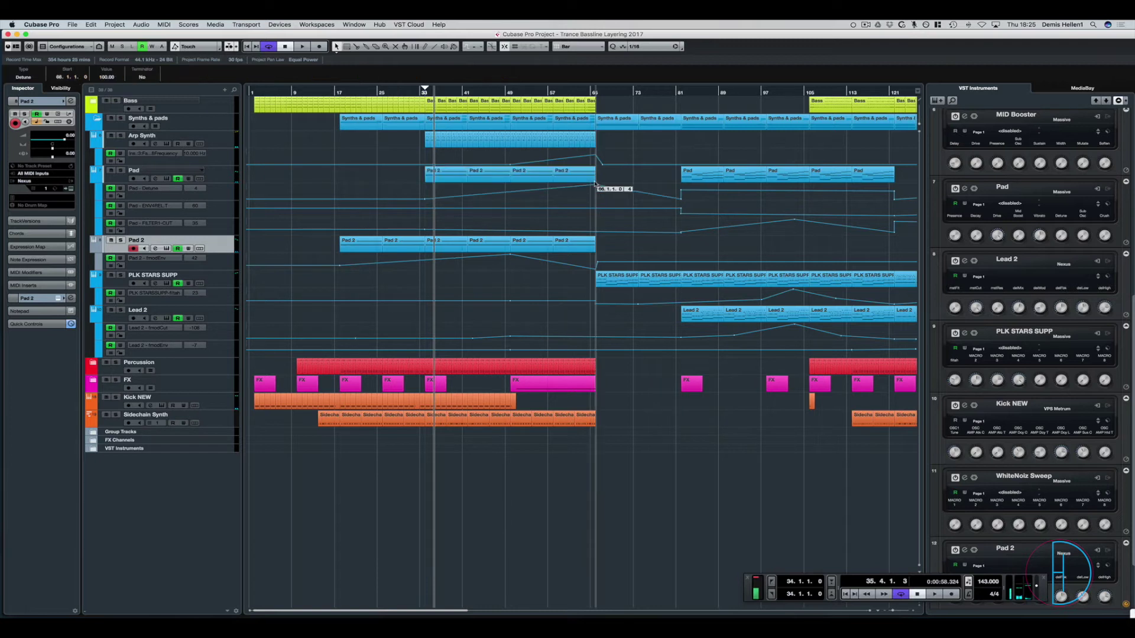
left_click_drag(420, 201, 420, 203)
key("Delete")
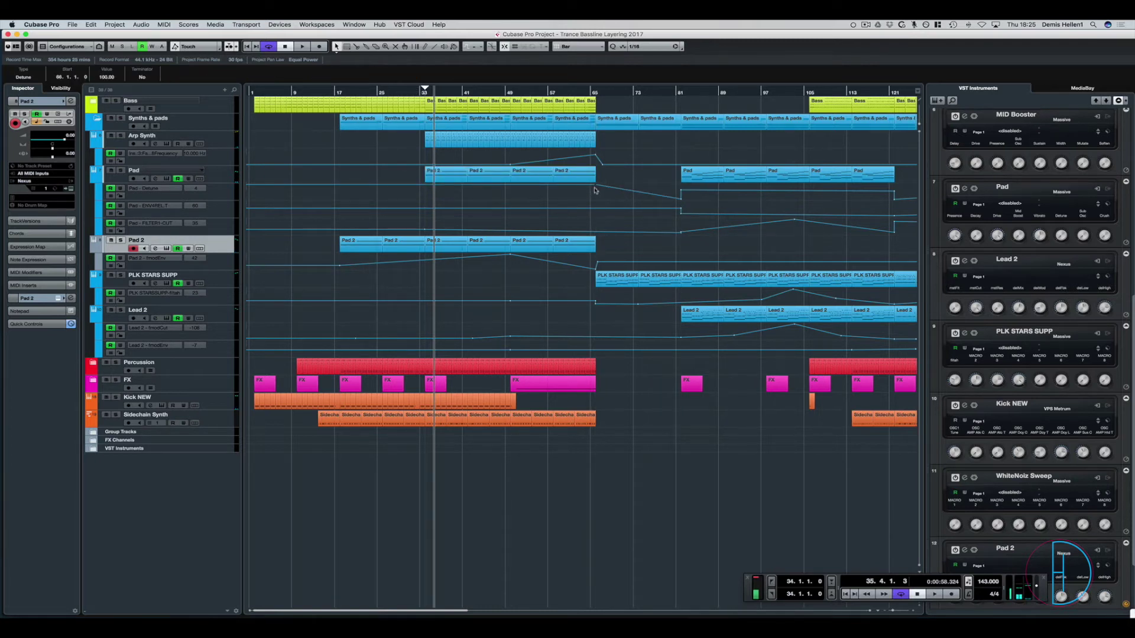
left_click_drag(595, 186, 595, 190)
Step: Play from bar 33 with Pad soloed and set its Detune automation point at bar 66 to 0
left_click(418, 93)
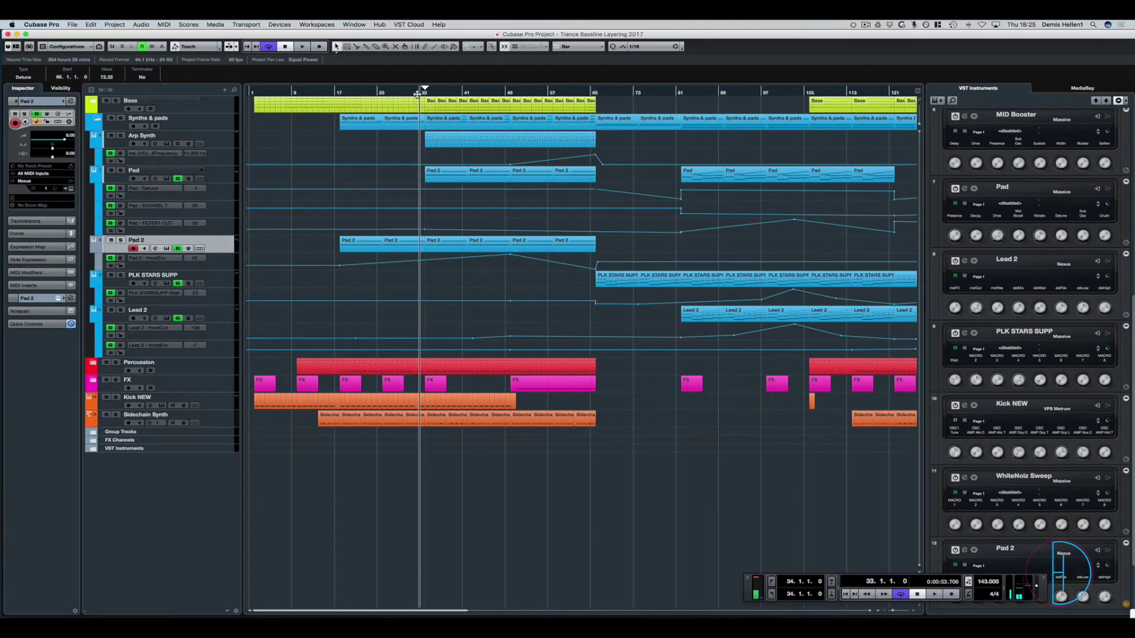
key("space")
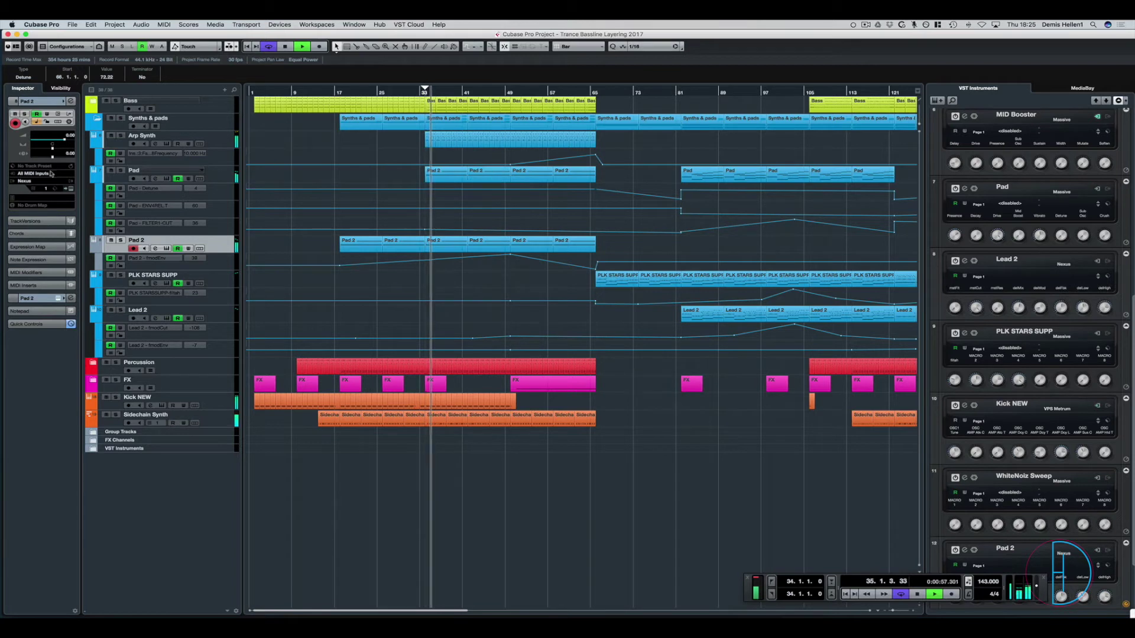
left_click(121, 170)
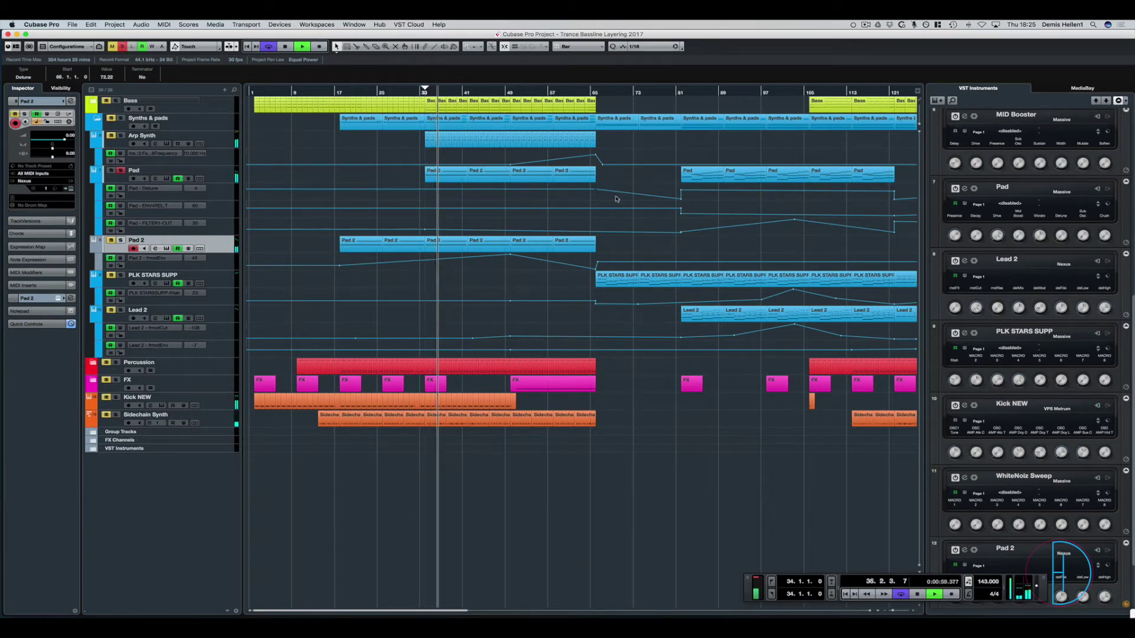
left_click(597, 215)
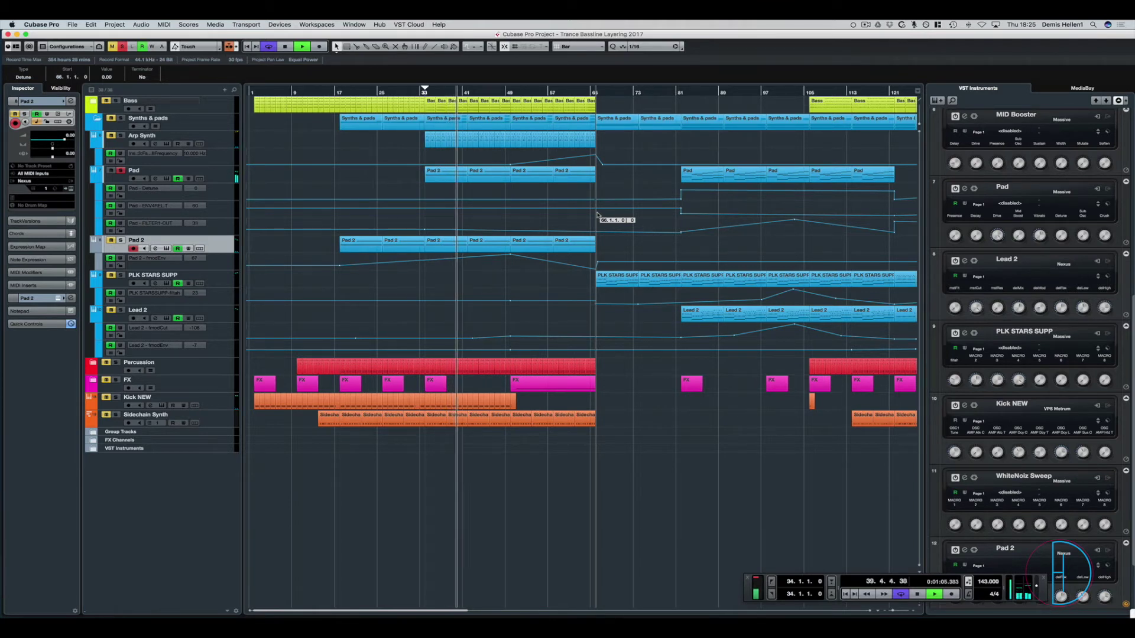
Step: Raise Pad's Detune automation point at bar 66 to about 69, unsolo Pad, and stop playback with the cursor at bar 31
left_click_drag(597, 215, 598, 190)
left_click(119, 170)
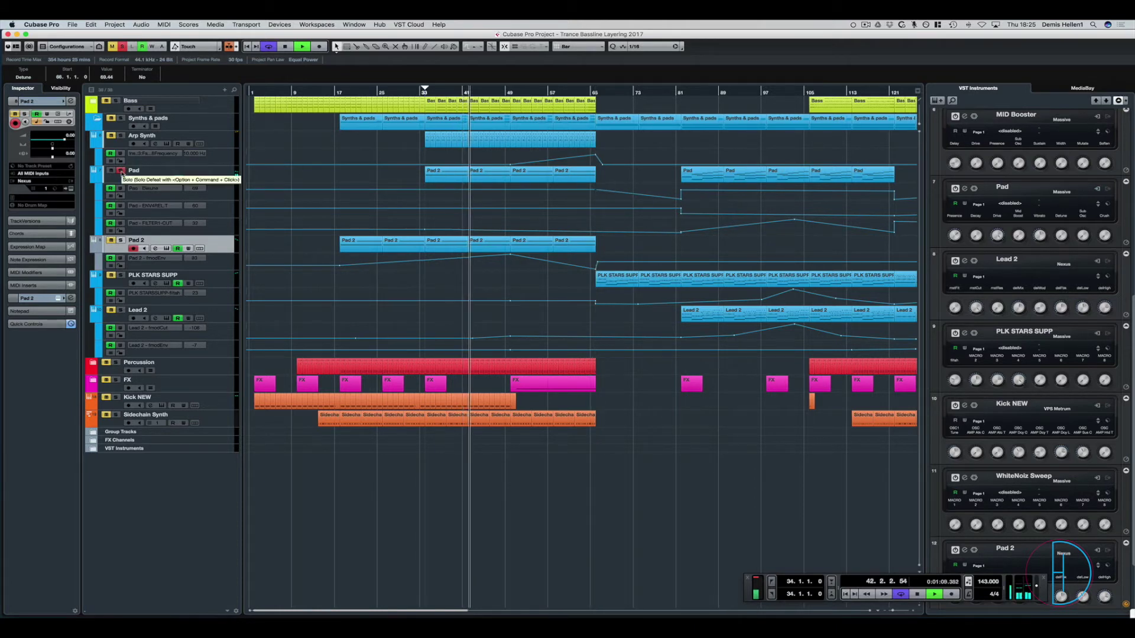
key("space")
left_click(409, 93)
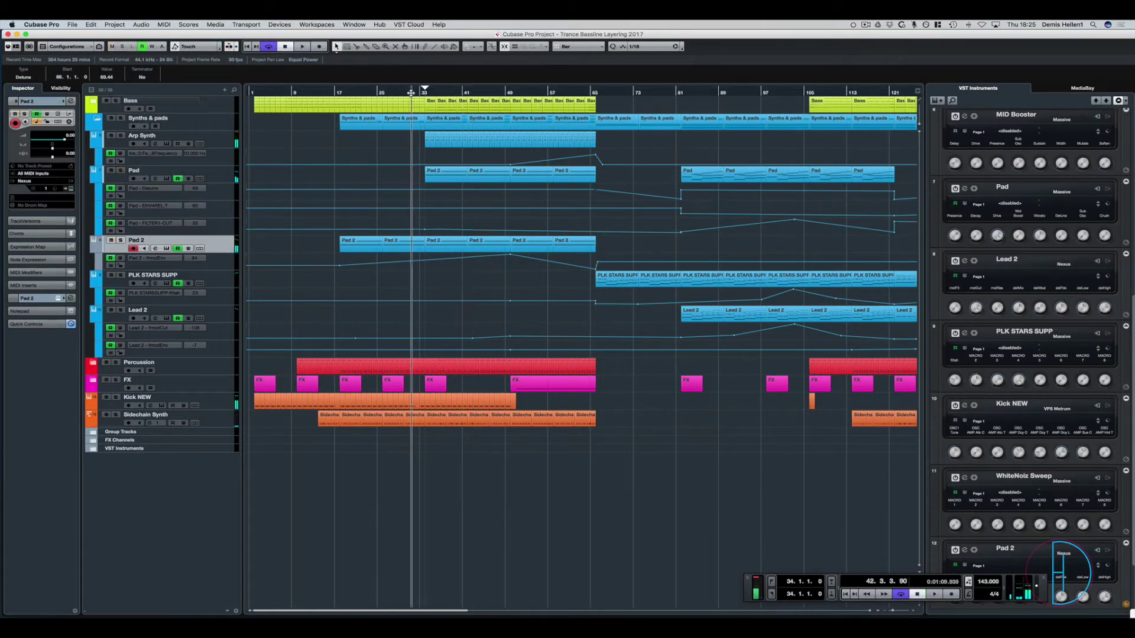
Step: In the Pad track's first Pad 2 clip at bar 34, raise the A#2 note one octave to A#3 and audition it
left_click(435, 173)
double_click(436, 173)
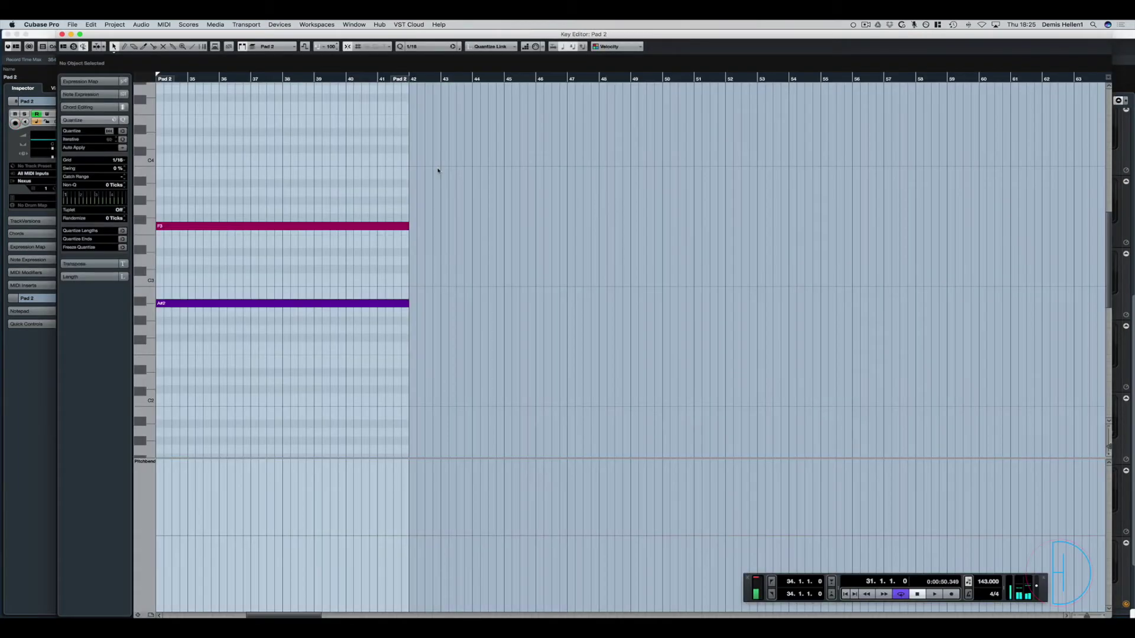
left_click(252, 304)
key("shift+Up")
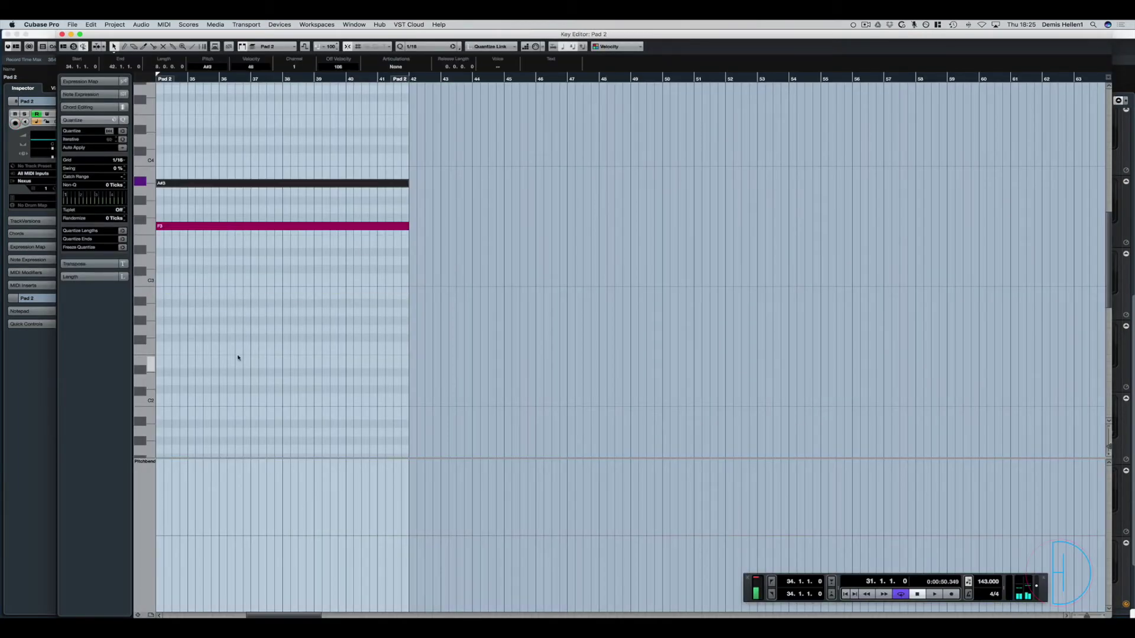
key("space")
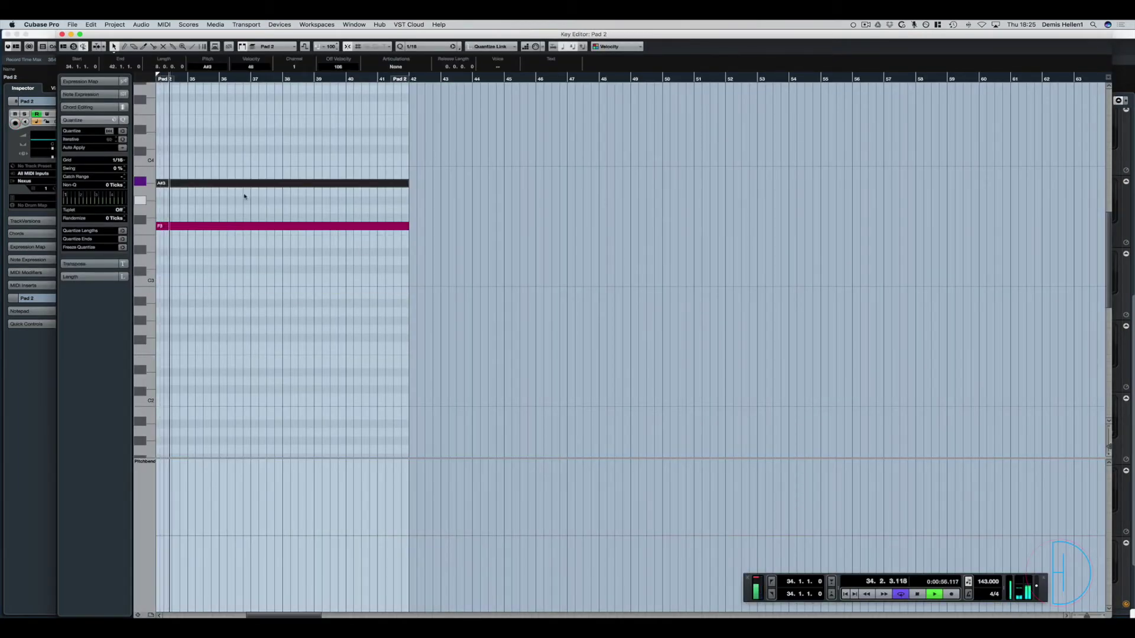
key("Return")
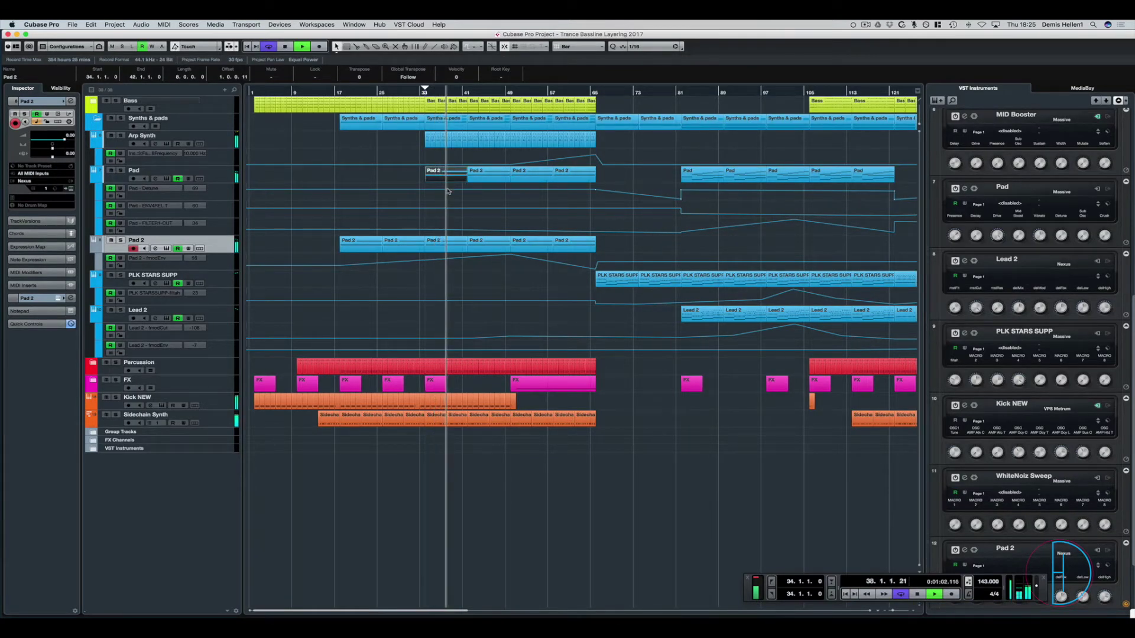
Step: Listen to the mix from bar 42, compare the soloed Pad at bars 82 and 34, and clear the solo
left_click(467, 91)
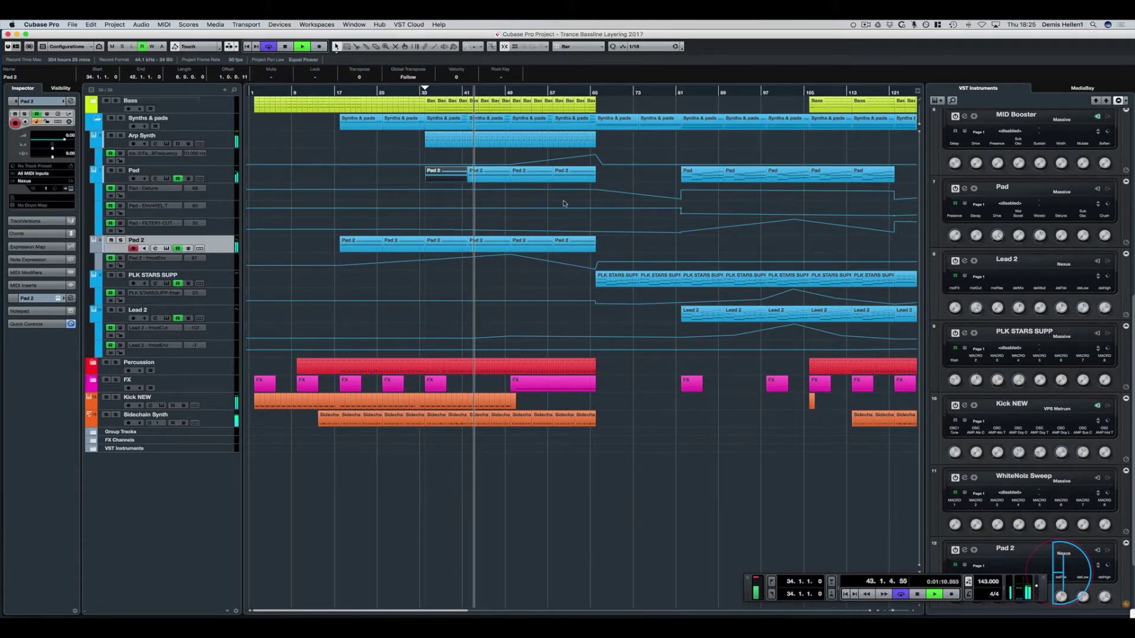
left_click(121, 171)
left_click(679, 91)
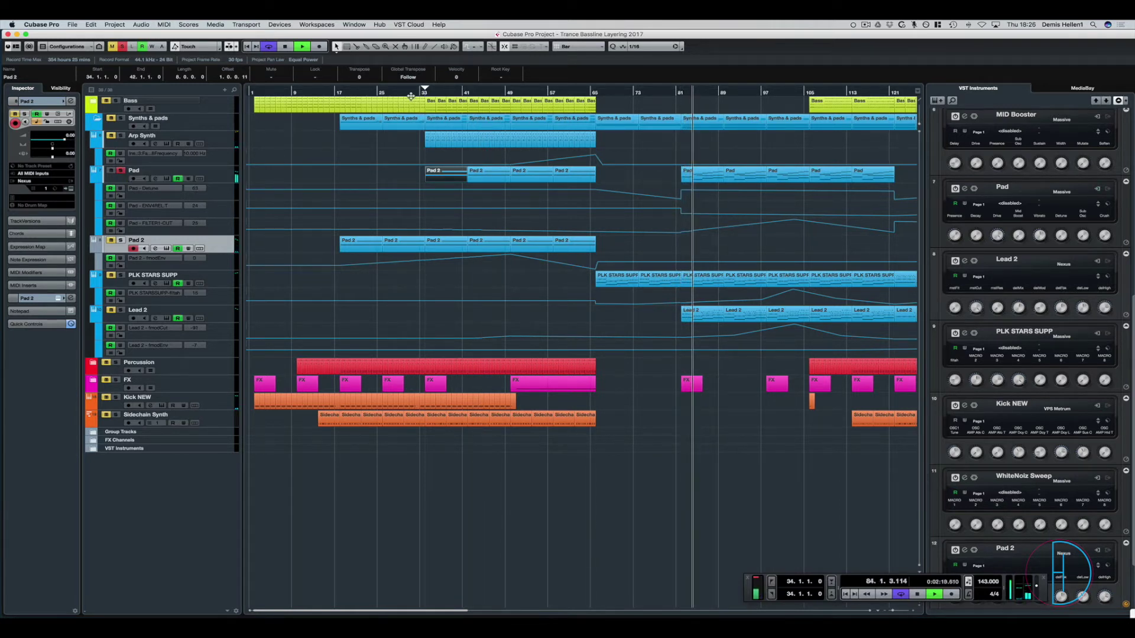
left_click(424, 91)
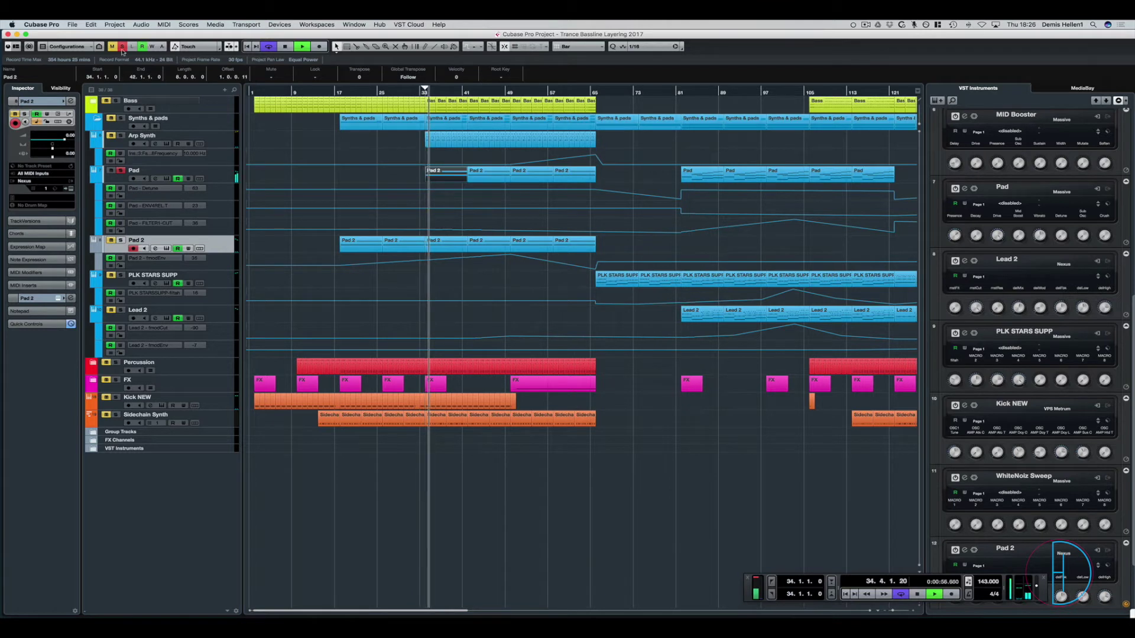
left_click(121, 170)
key("space")
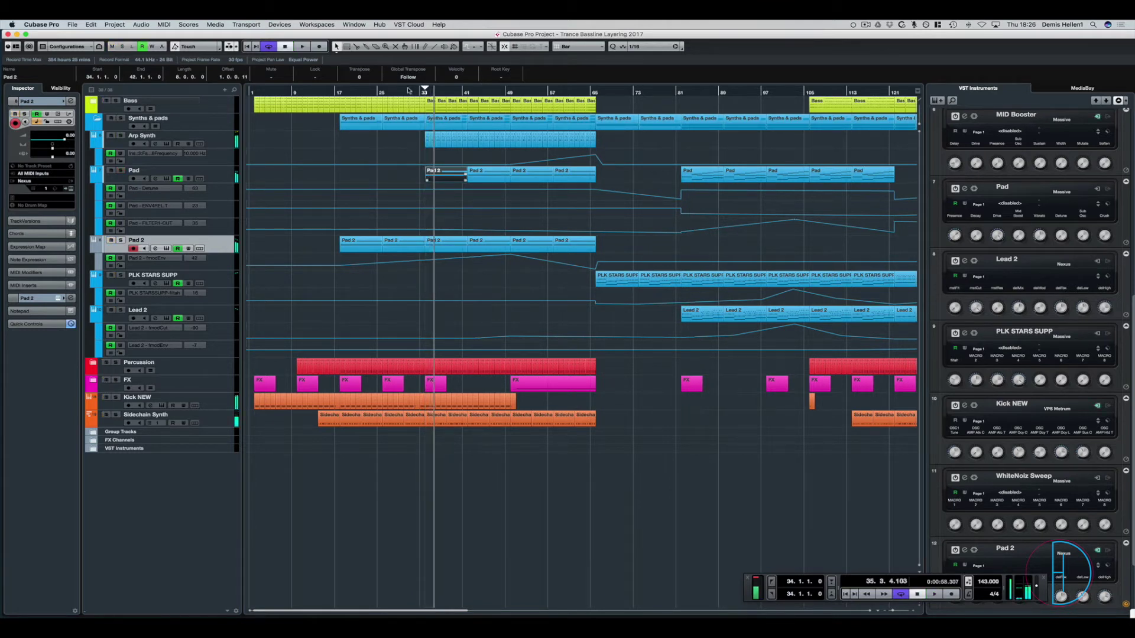
Step: Play the full mix from bar 16 and shift the mid dip in Pad 2's FabFilter Pro-Q 2 to about 1030 Hz
left_click(330, 92)
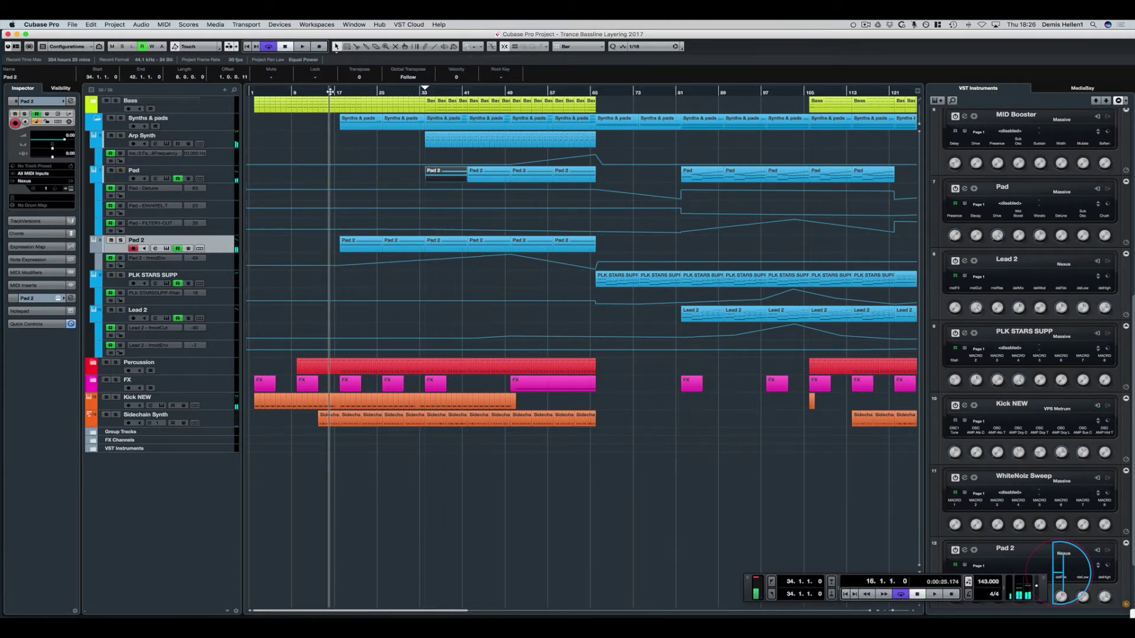
key("space")
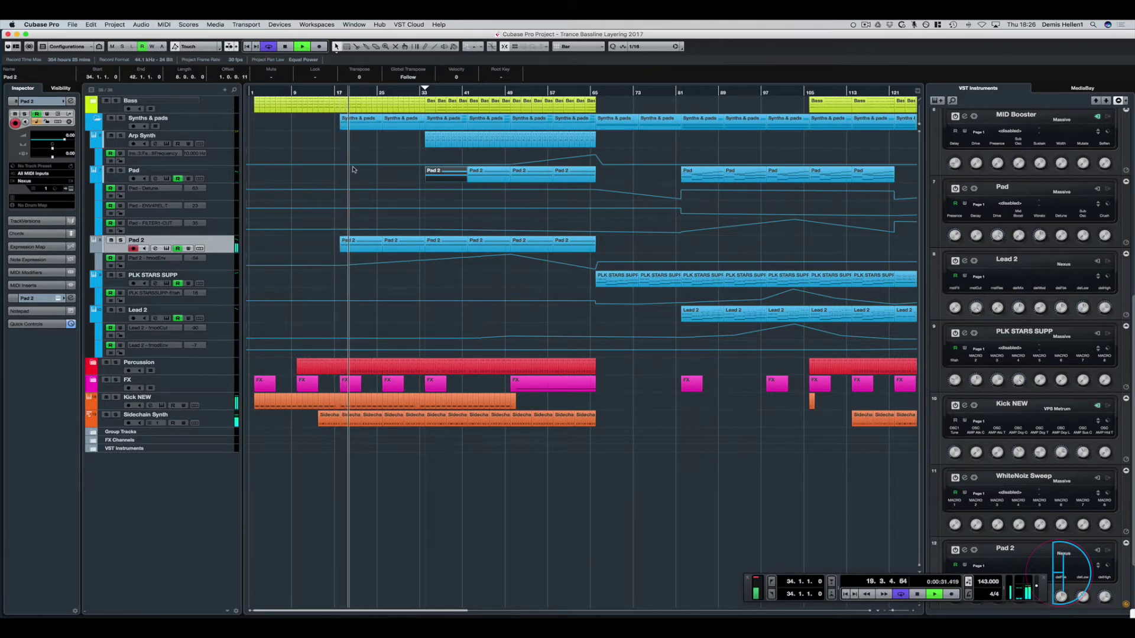
key("F3")
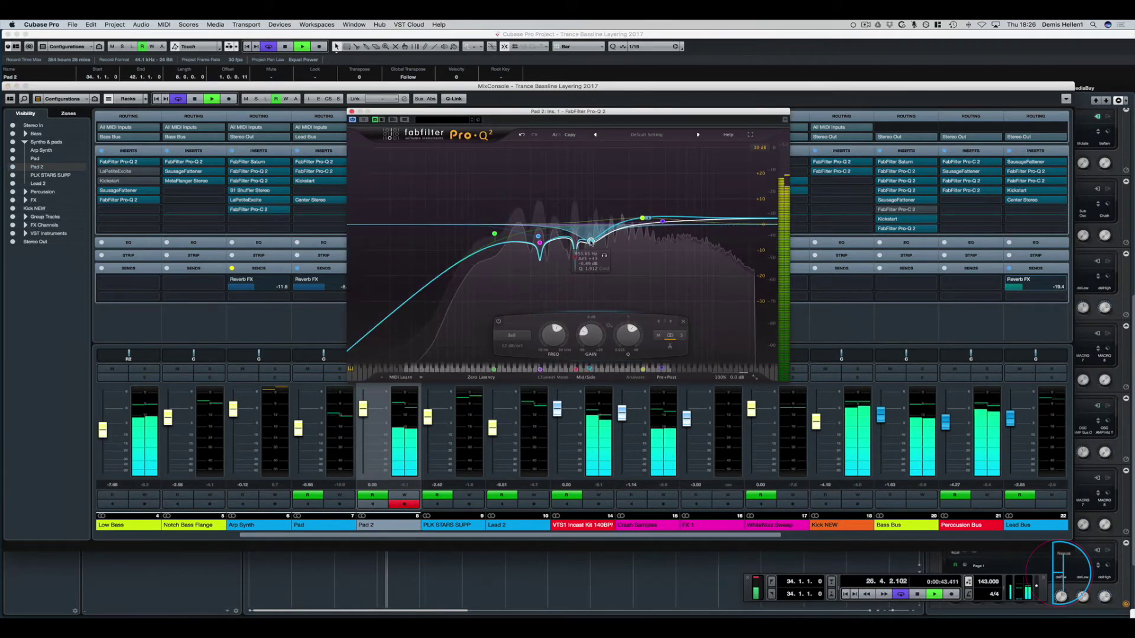
left_click_drag(592, 241, 596, 242)
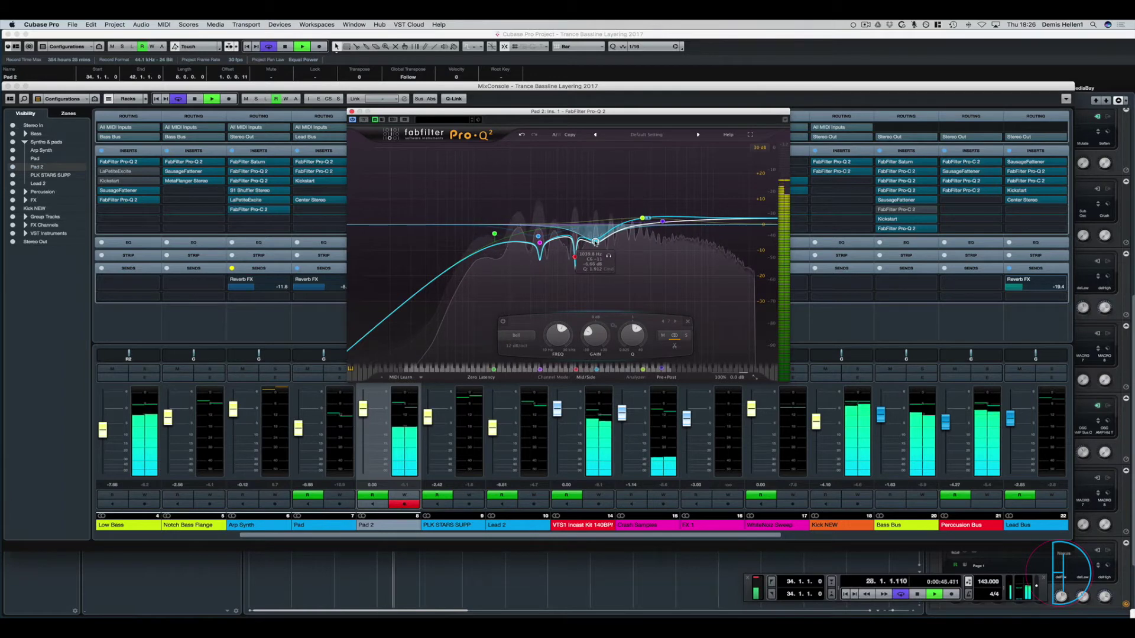
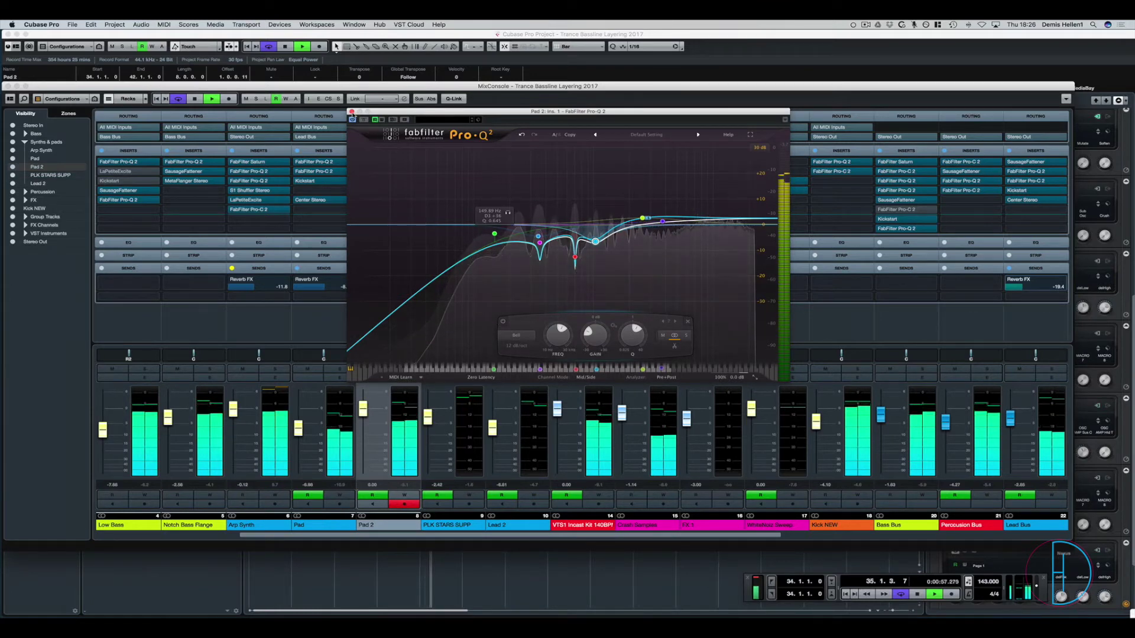
left_click(552, 587)
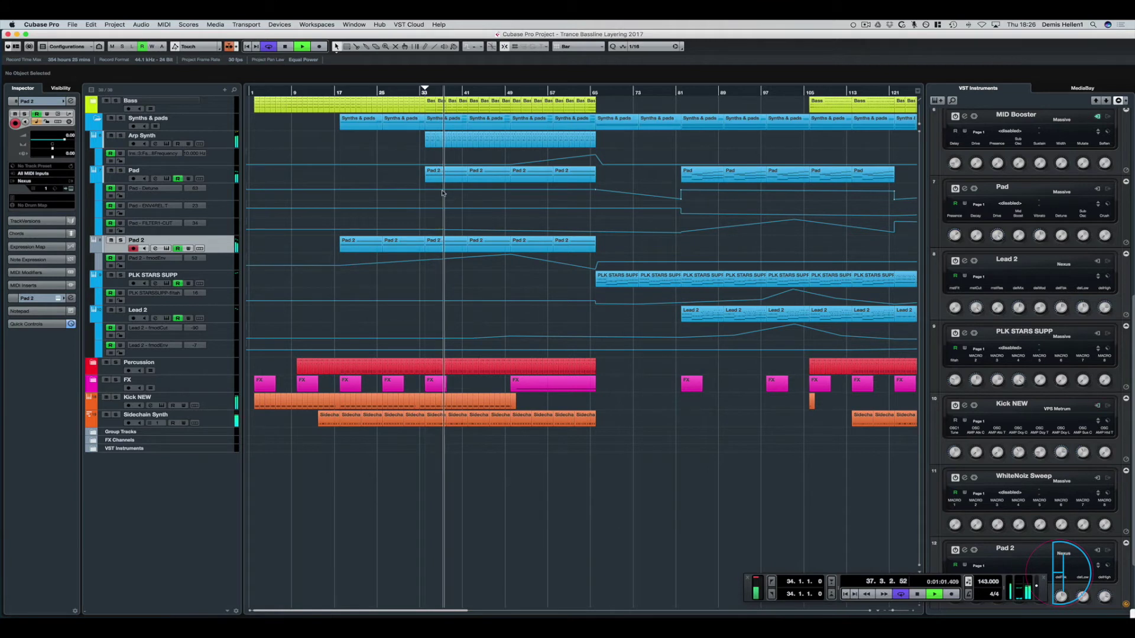
Step: Add Pad FILTER1-CUT automation points at bars 34, 50 and 66, peaking at about 28 at bar 50 and ending at 8.33
left_click(425, 234)
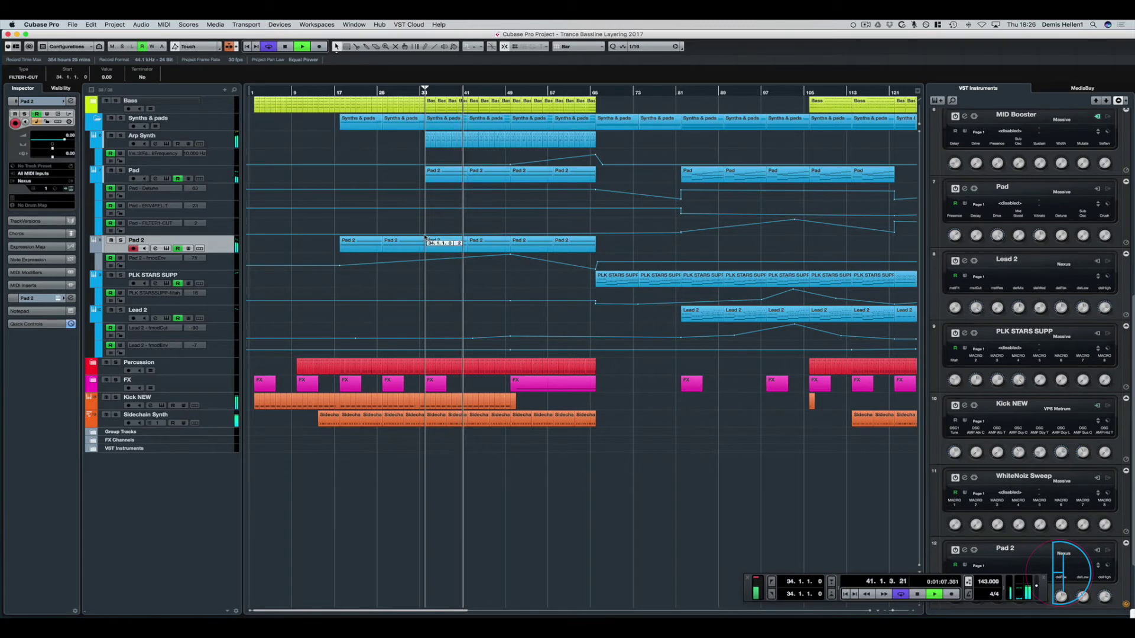
left_click(596, 230)
left_click_drag(595, 228, 511, 231)
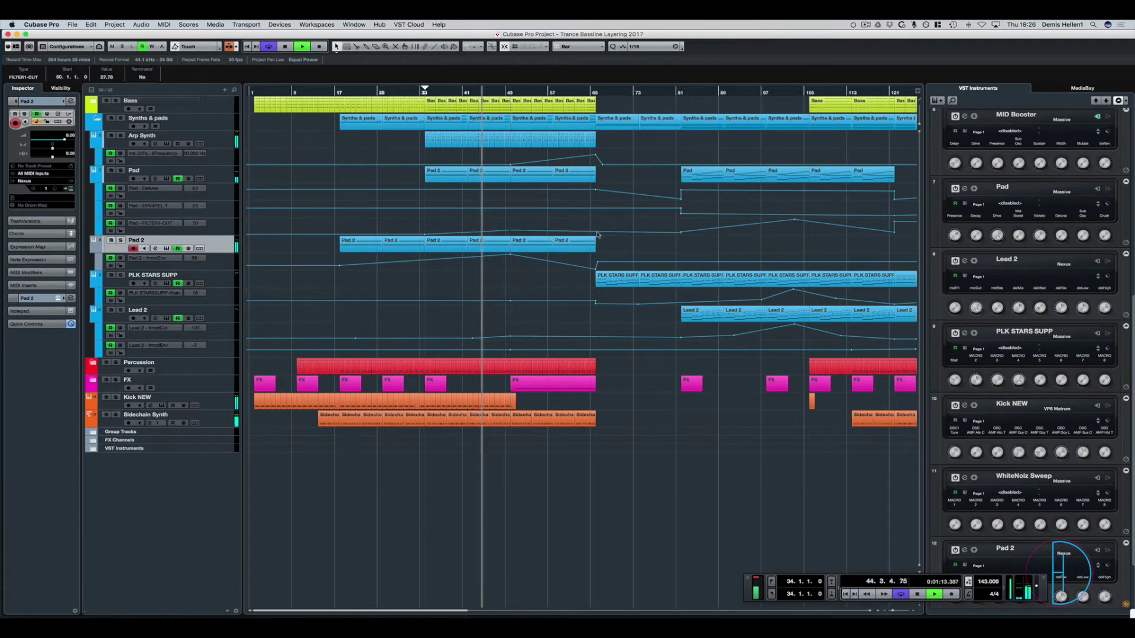
left_click(594, 234)
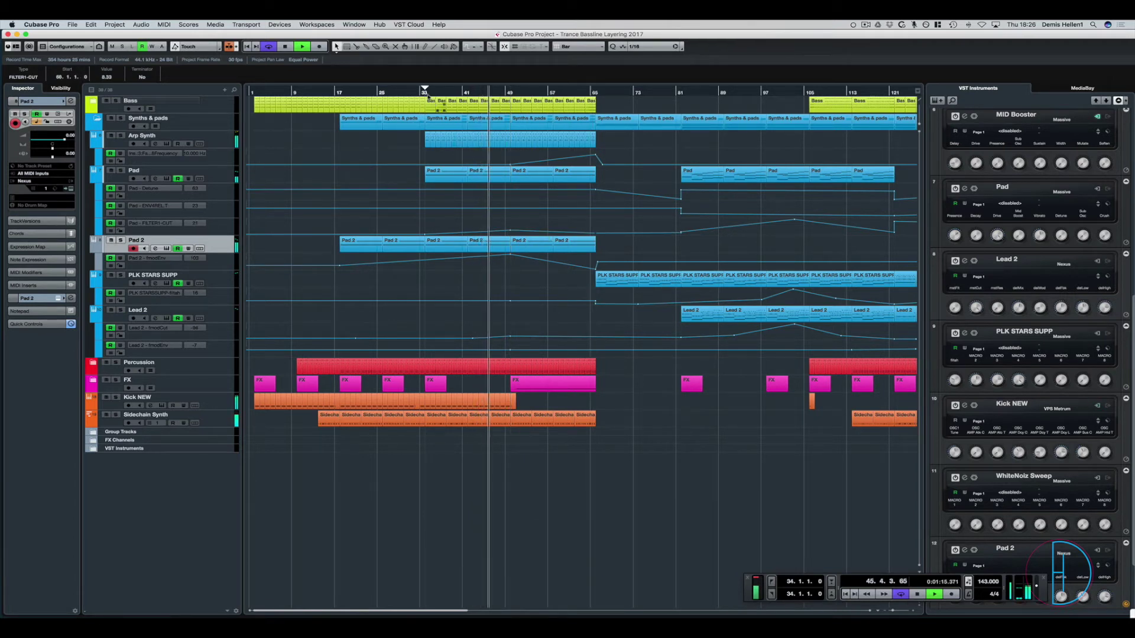
Step: Play from bar 34 and raise Pad's envelope release-time automation to 100 at bar 34, with an anchor point just before it
left_click(423, 93)
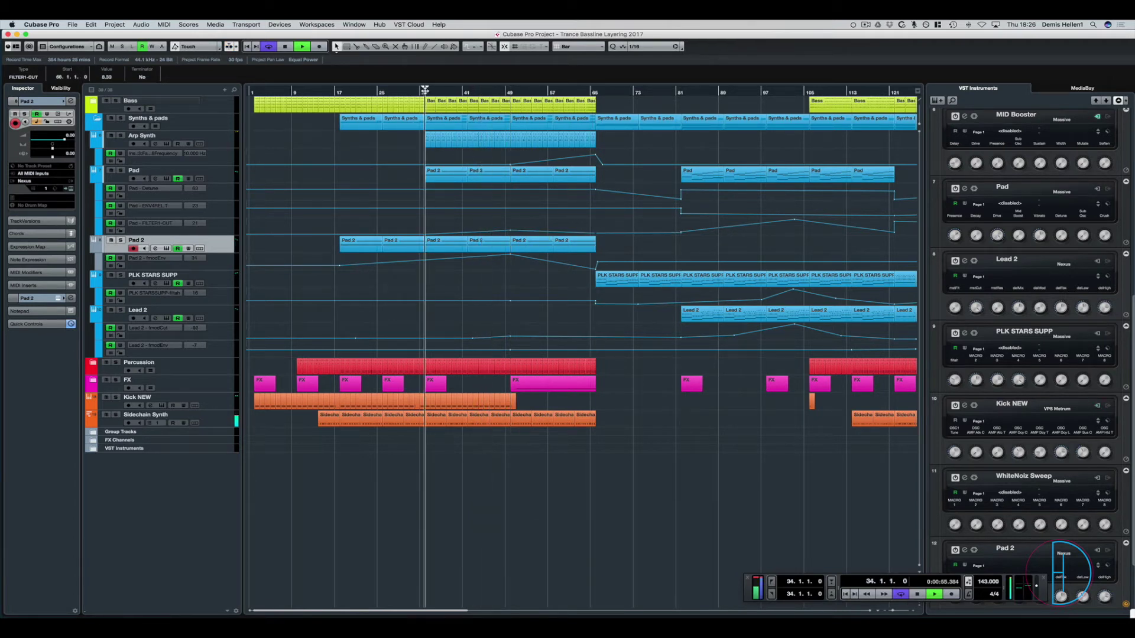
left_click(418, 208)
left_click_drag(430, 199, 431, 202)
Step: Play from bar 33 with Pad soloed and raise its FILTER1-CUT automation point at bar 34 to 8.33
left_click(419, 93)
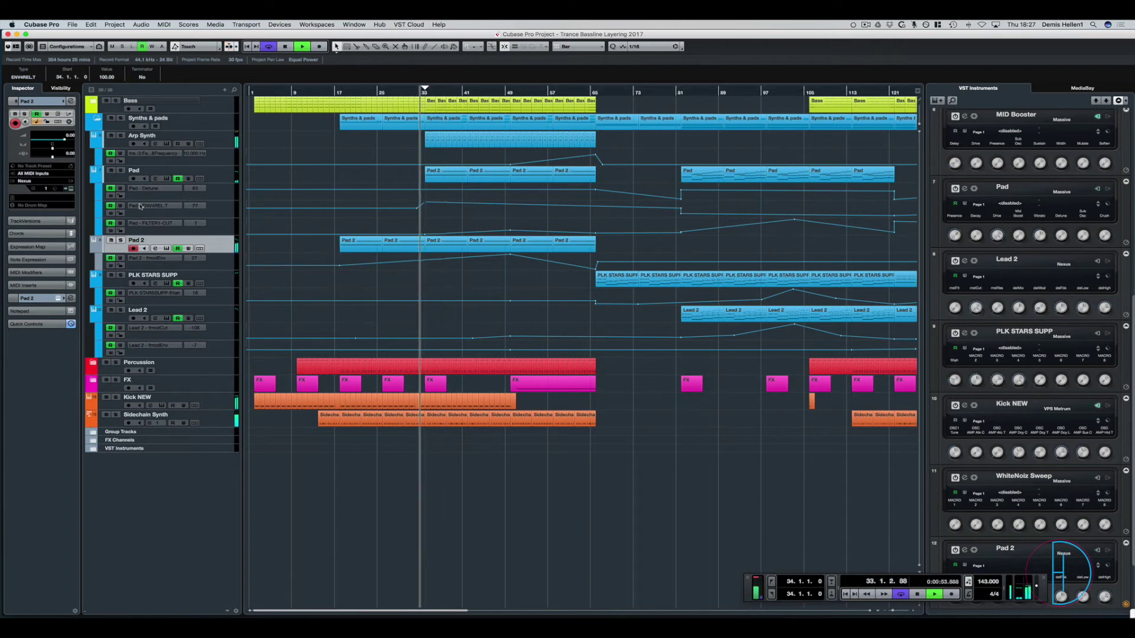
left_click(121, 171)
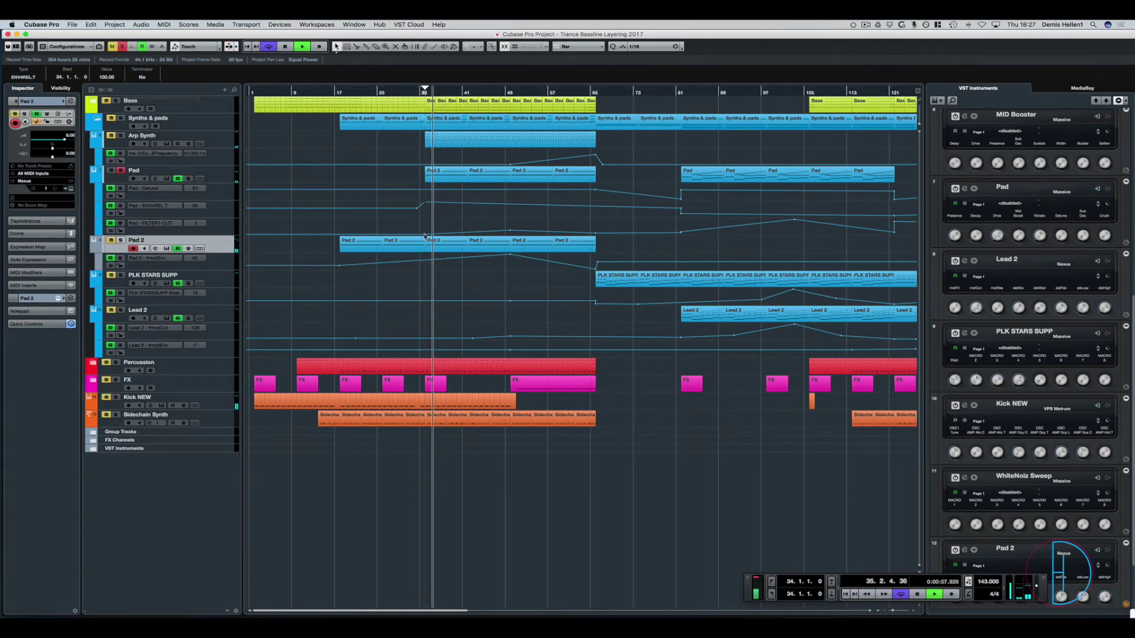
left_click_drag(425, 235, 425, 233)
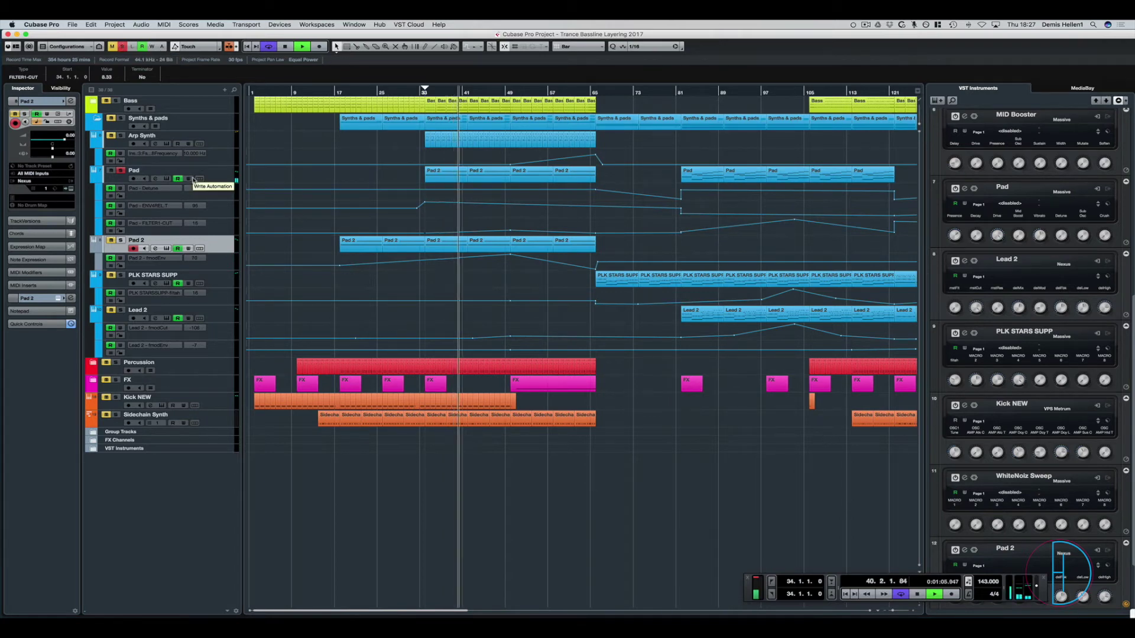
Step: Open the Pad channel's first EQ and add a very narrow bell band in the low mids, boosted by about 12 dB
key("F3")
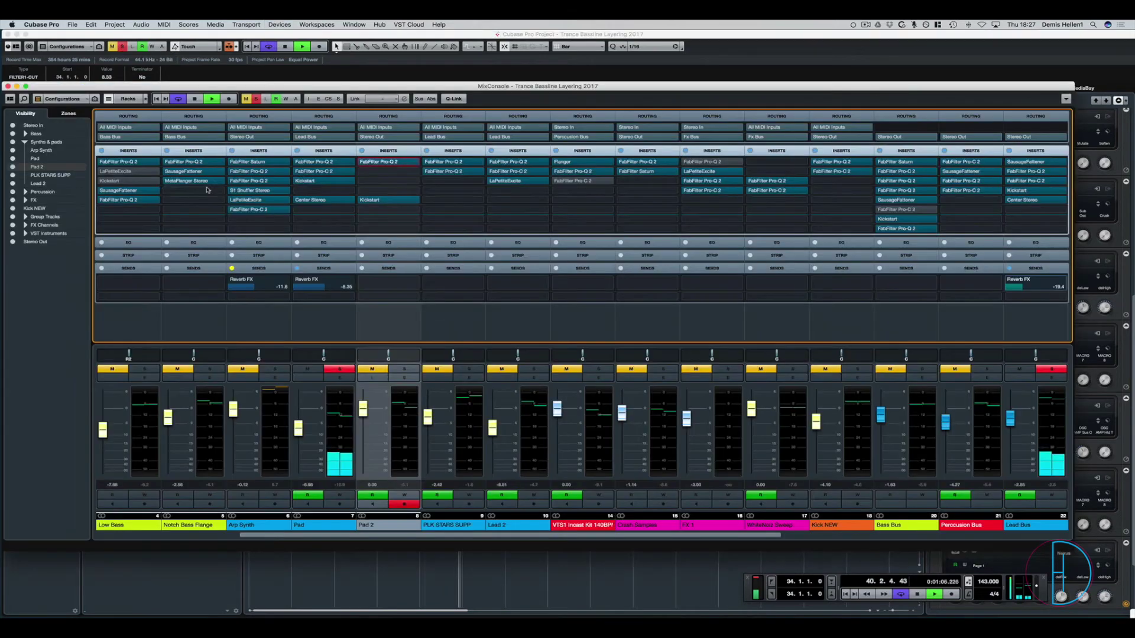
left_click(304, 165)
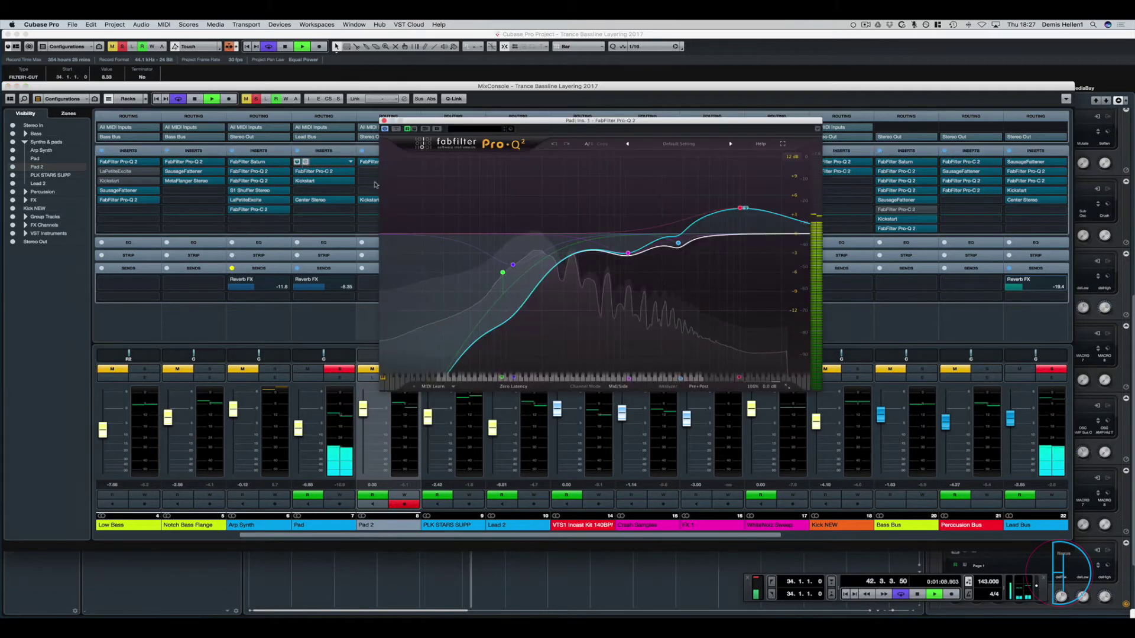
double_click(573, 235)
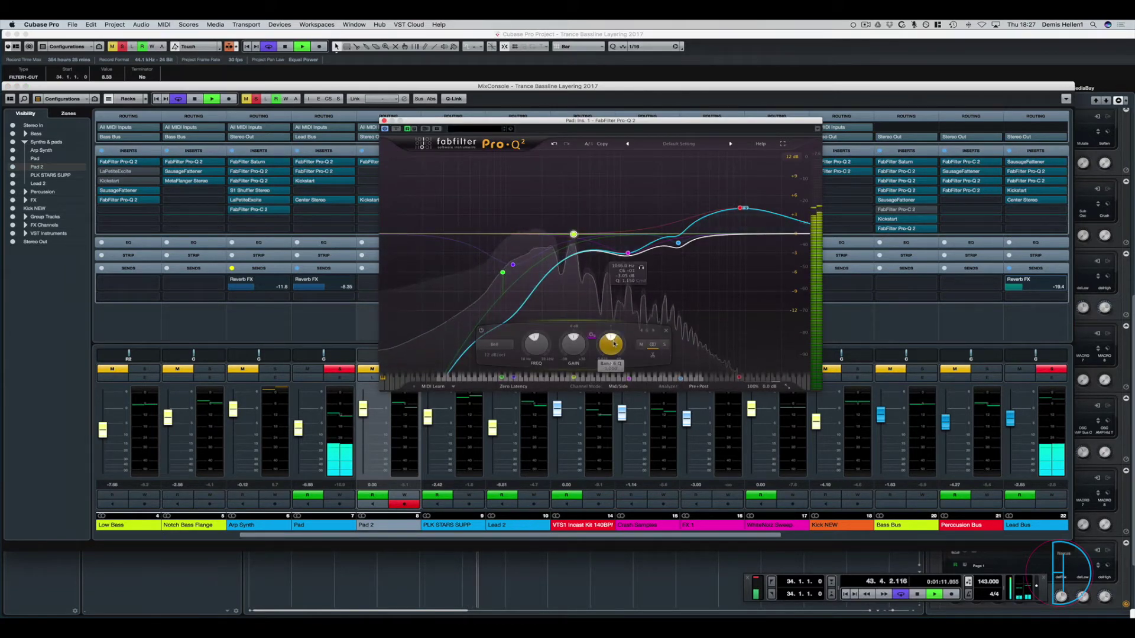
left_click_drag(573, 234, 570, 158)
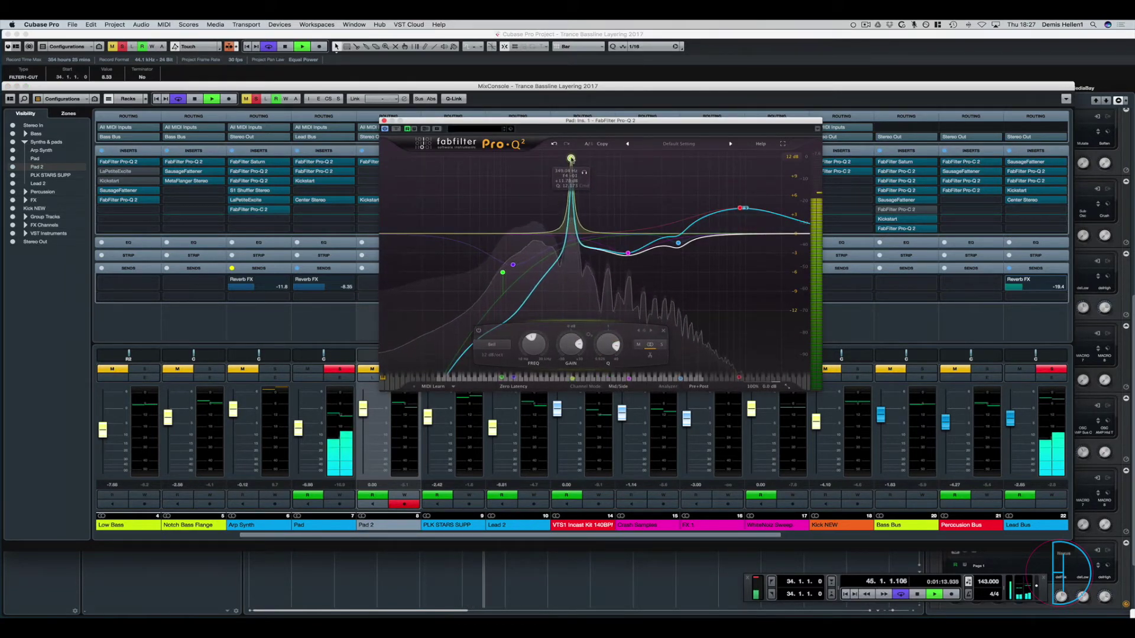
Step: Set the Pad EQ's display range to 30 dB and turn the narrow band into a cut of about 5 dB
left_click(792, 157)
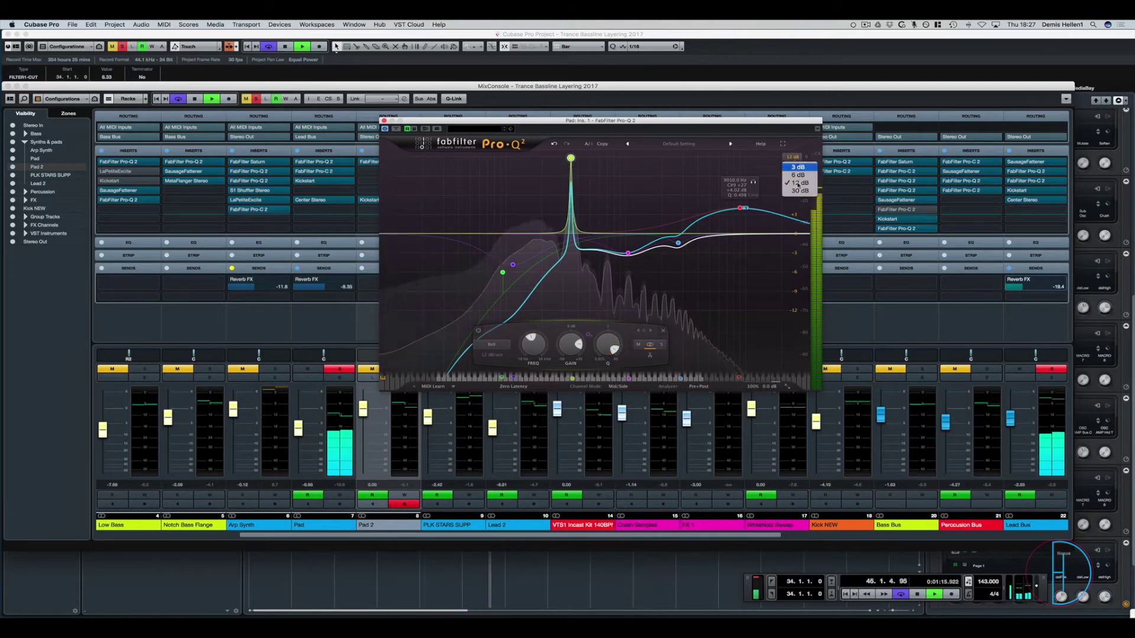
left_click(795, 168)
left_click_drag(570, 195, 571, 169)
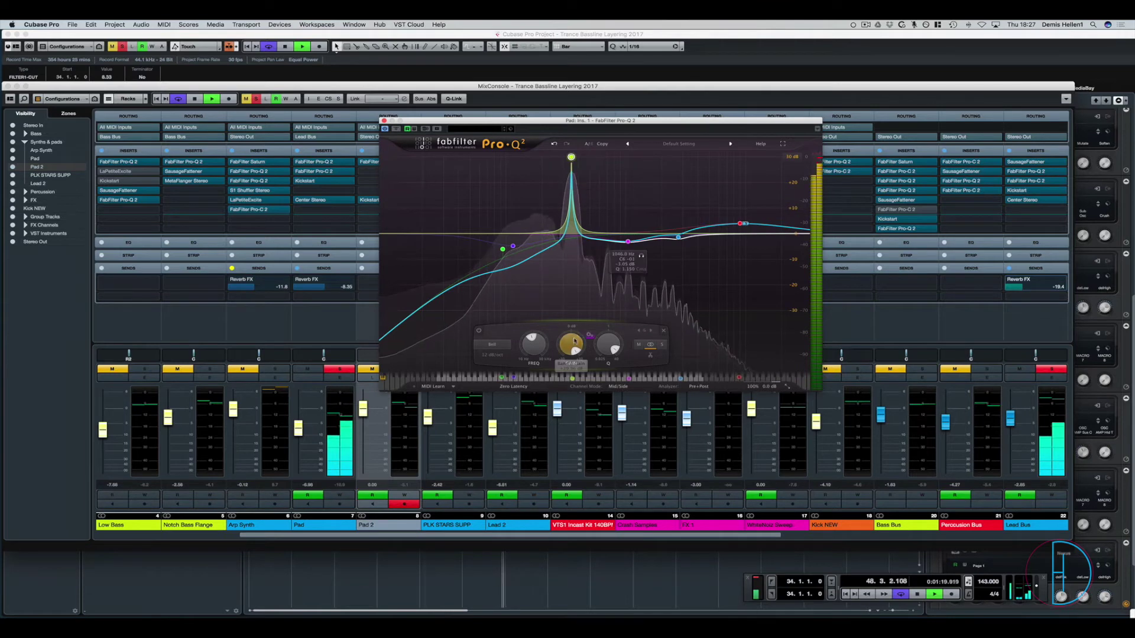
left_click_drag(565, 340, 569, 397)
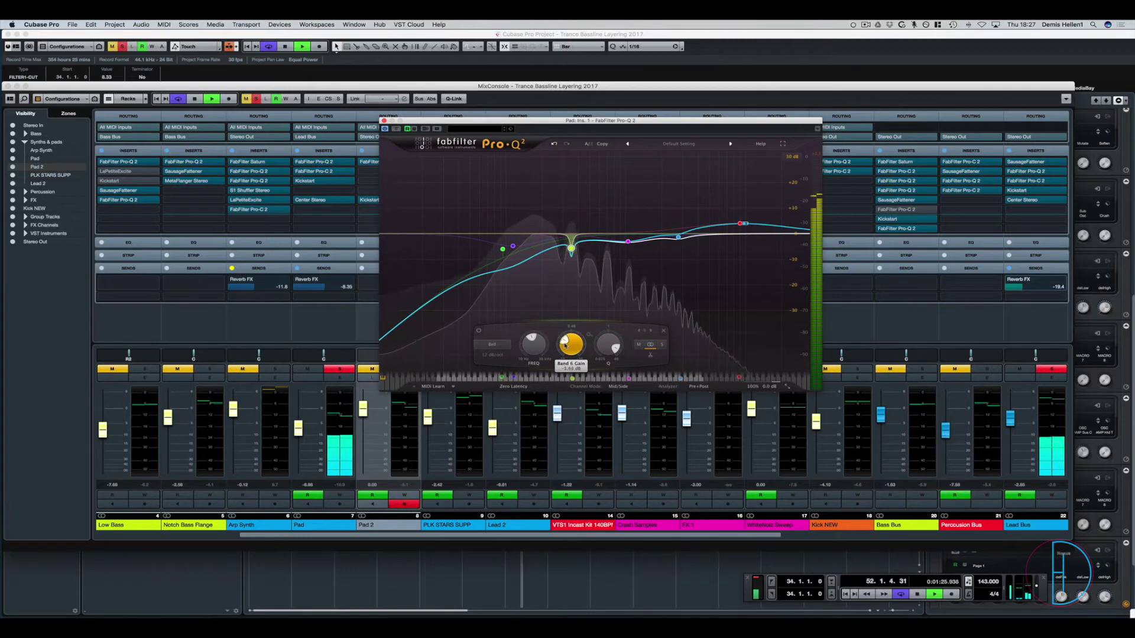
Step: Set the EQ display range to 6 dB, fine-tune the narrow cut to about -4.7 dB and audition that band soloed
left_click(791, 156)
left_click(799, 175)
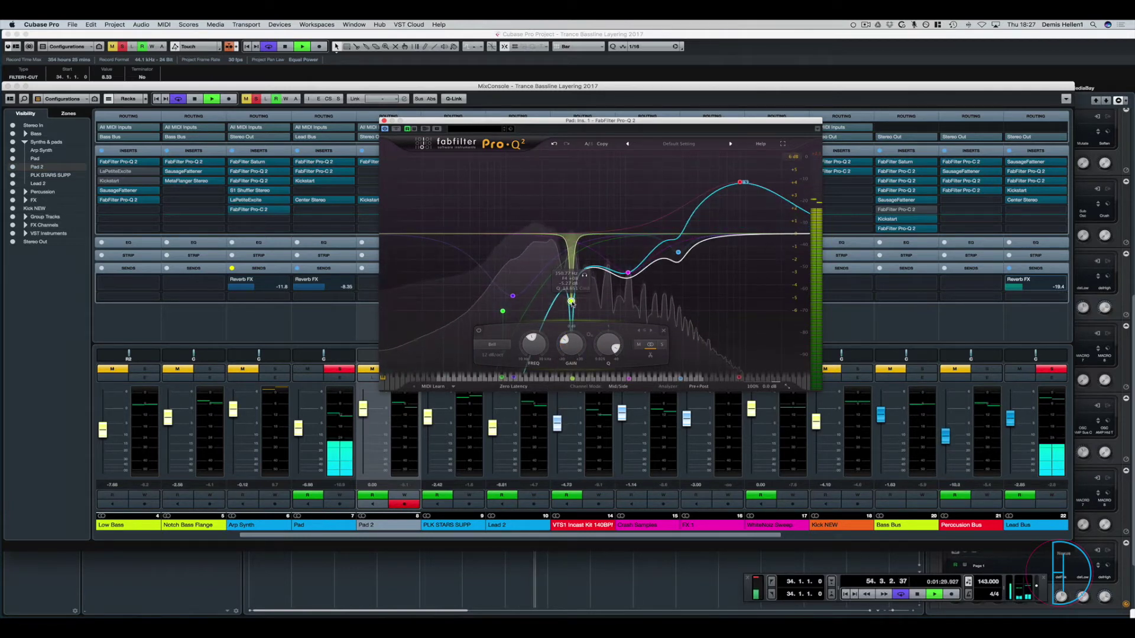
left_click_drag(578, 354, 569, 349)
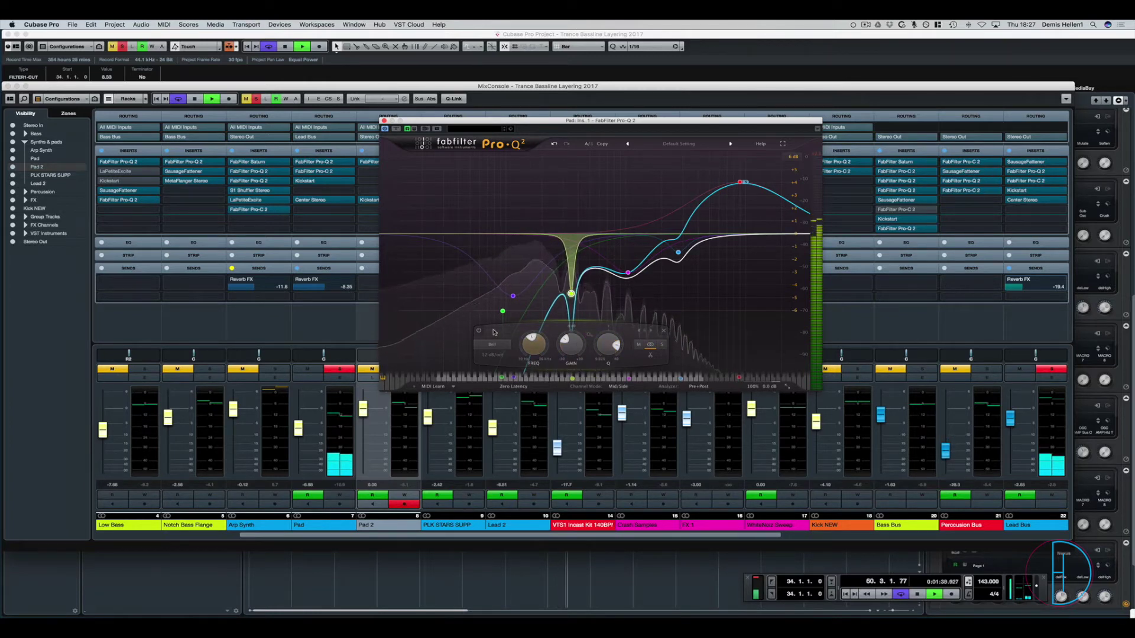
left_click(584, 267)
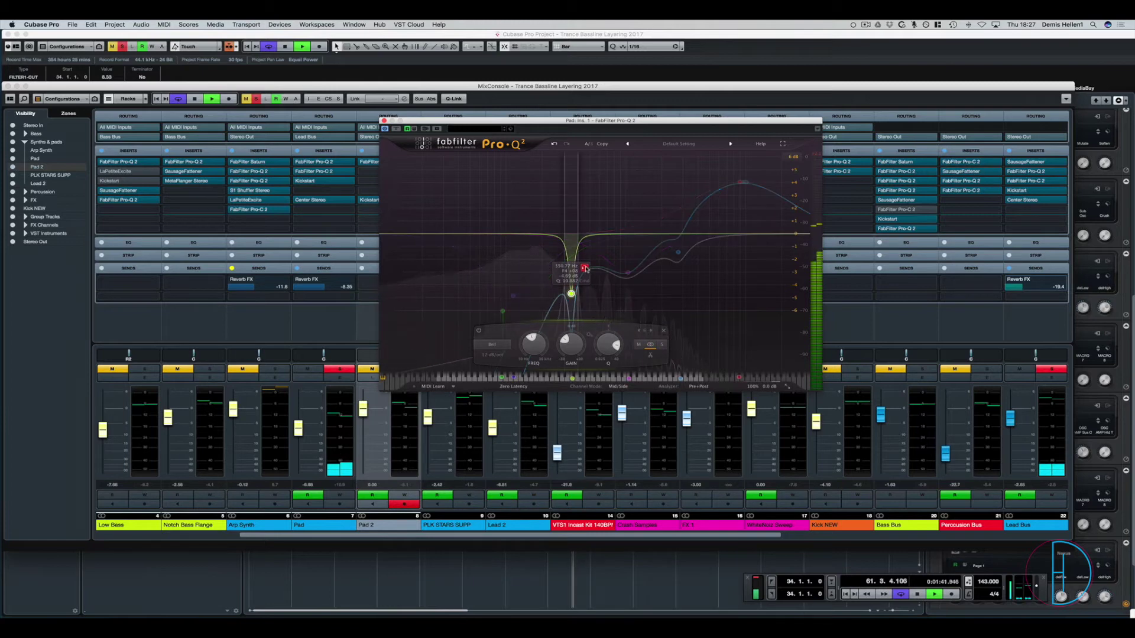
left_click(585, 267)
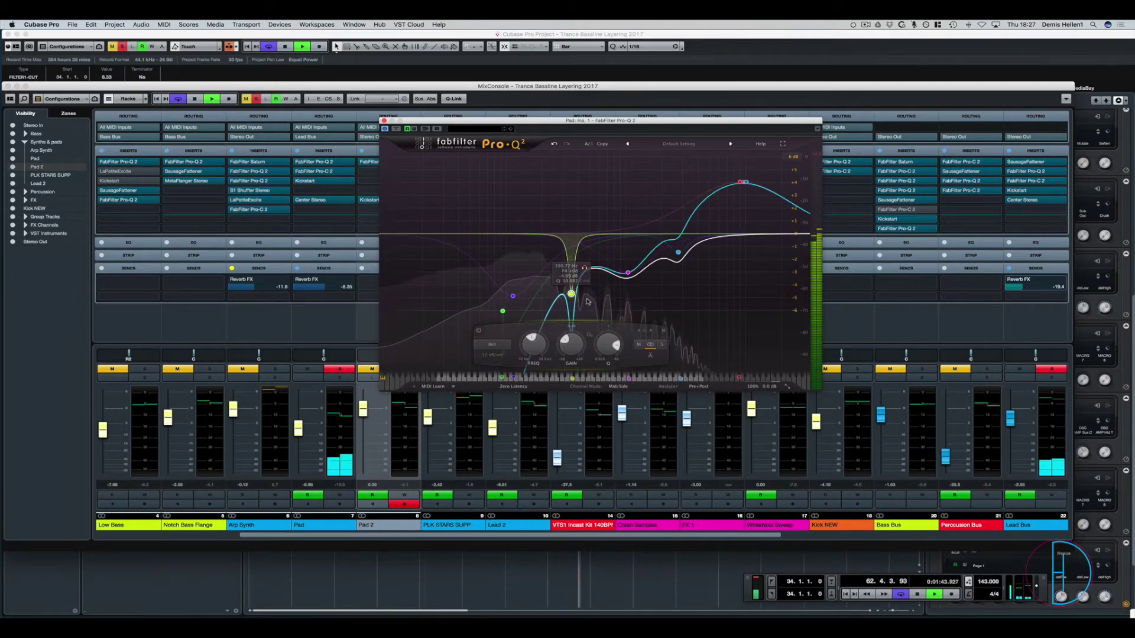
Step: Hide the mixer and restart playback from about bar 30 of the arrangement
key("F3")
key("space")
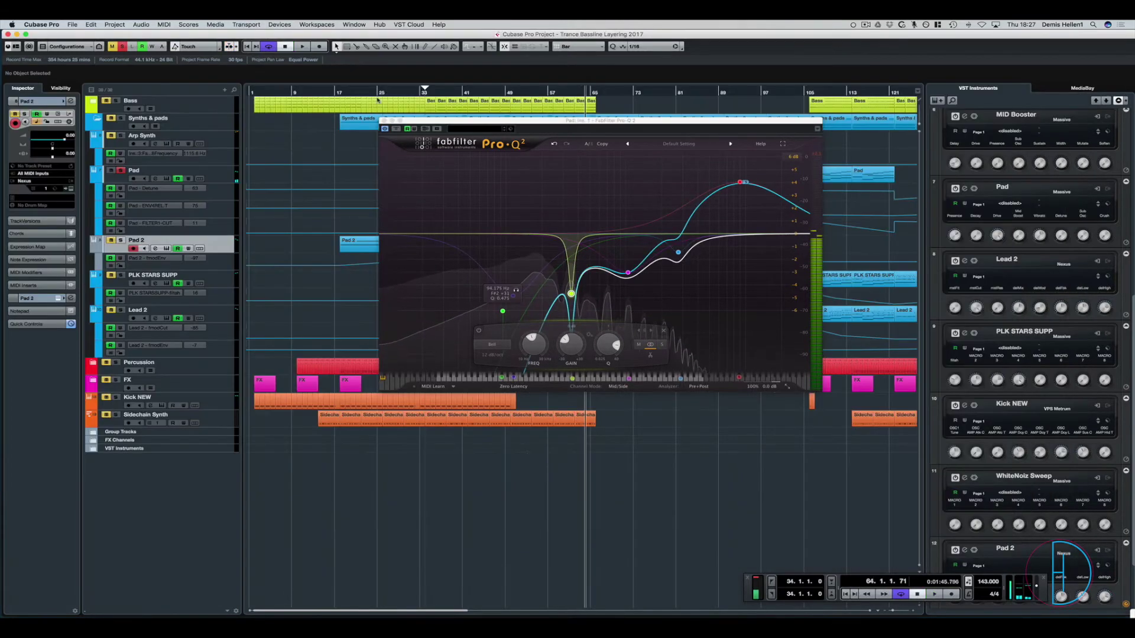
left_click(360, 93)
left_click(403, 93)
key("space")
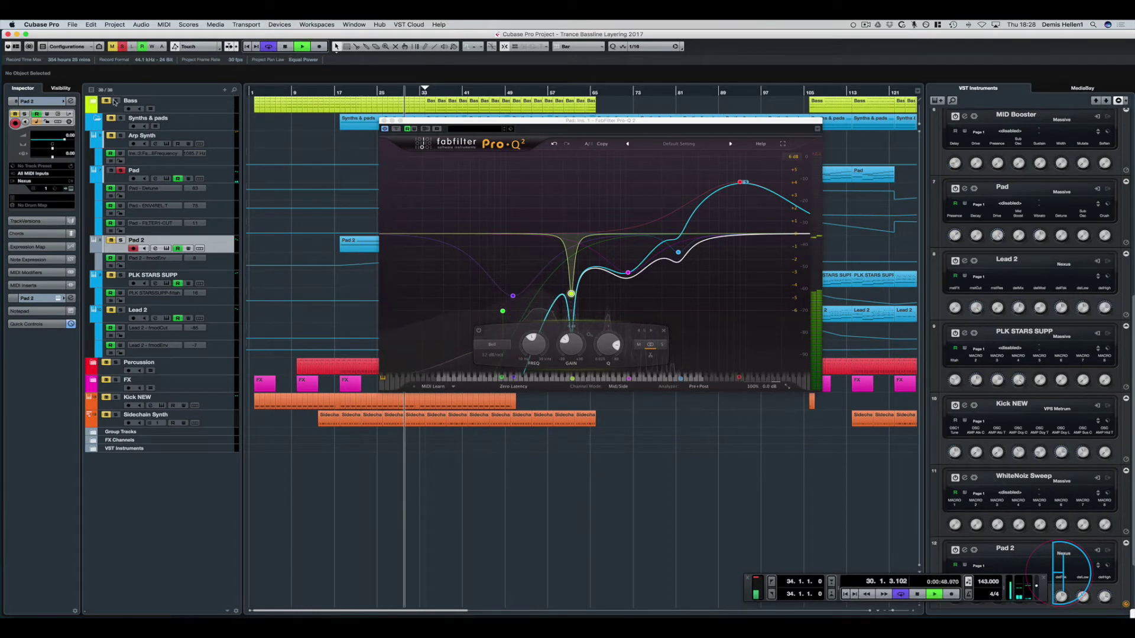
Step: Unsolo the tracks to hear the full mix, then save the project and close the Pad's EQ
left_click_drag(464, 121, 569, 240)
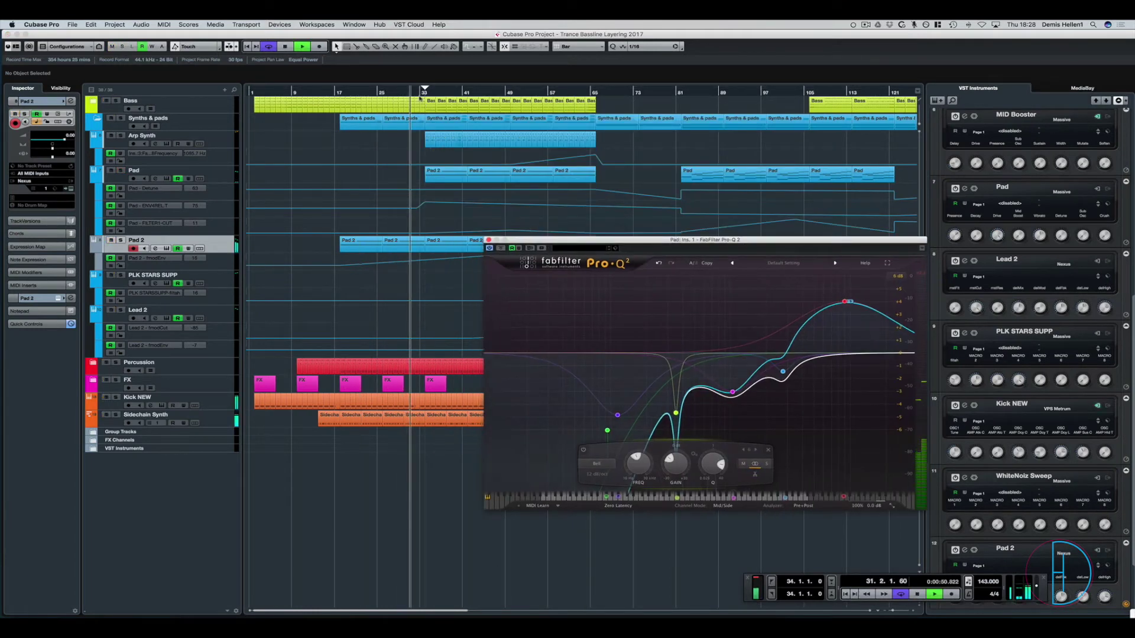
key("super+s")
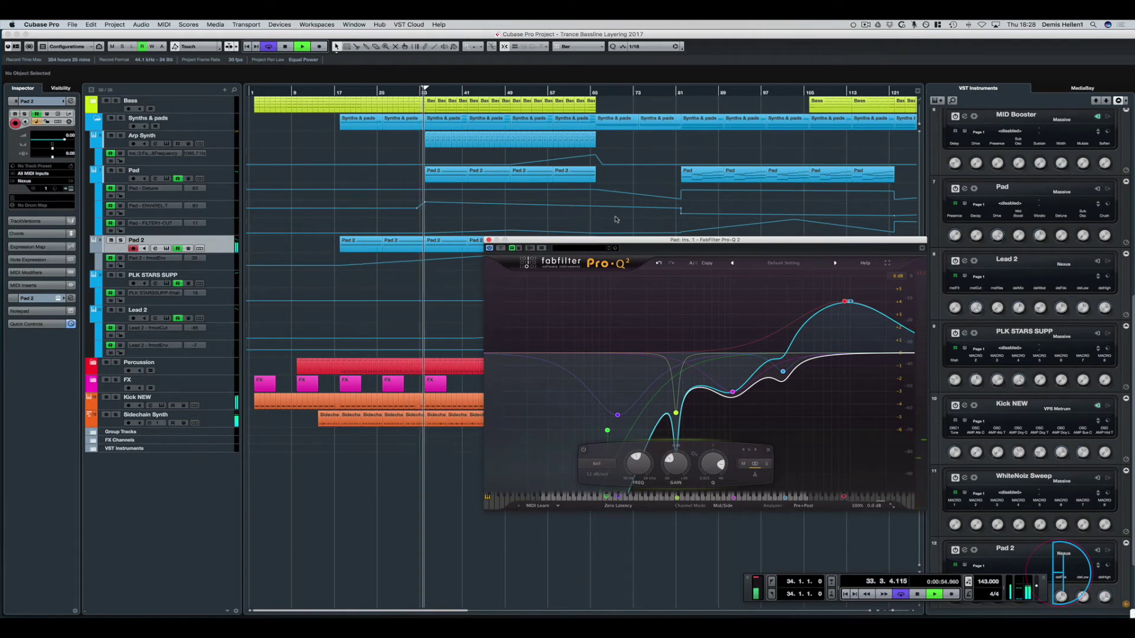
left_click(489, 240)
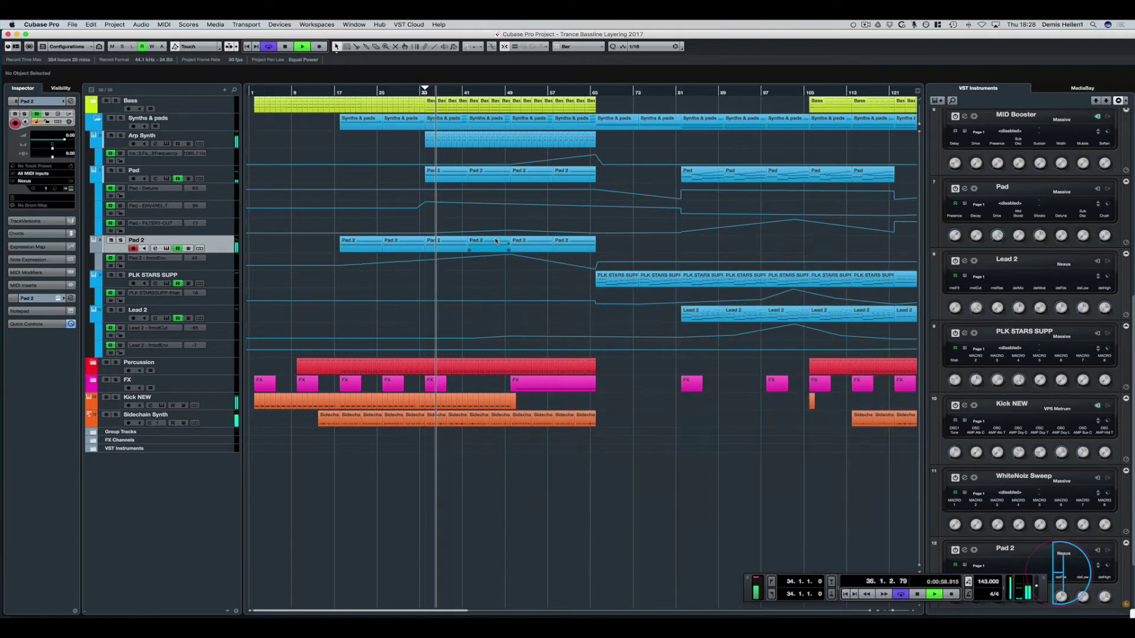
Step: Lower the Arp Synth channel's fader to about -1.8 dB and save the project
key("F3")
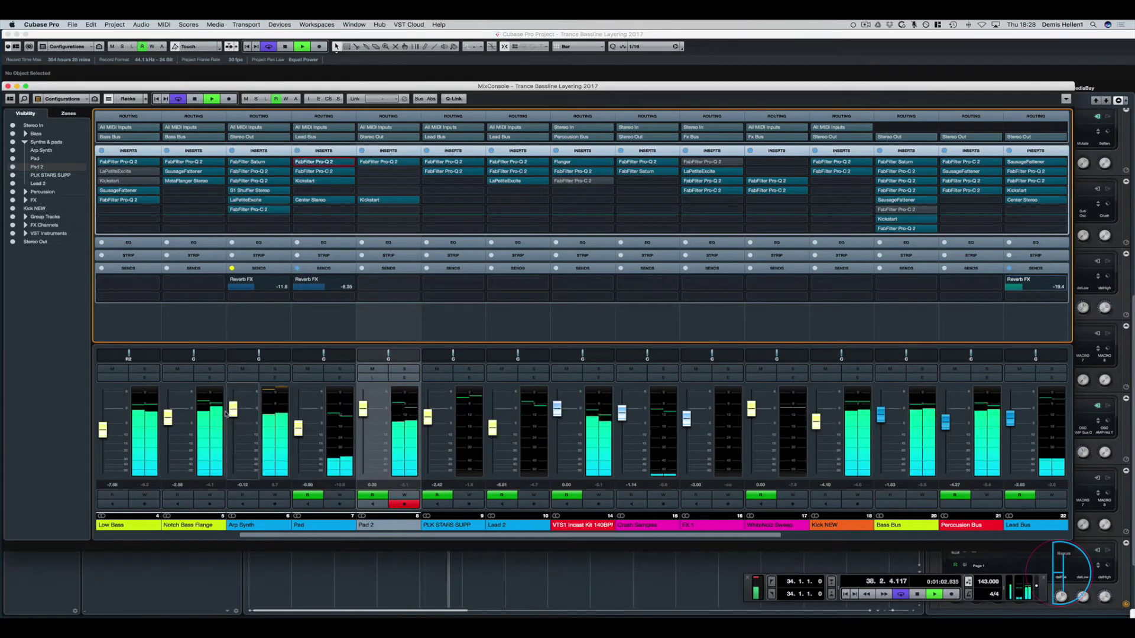
left_click_drag(232, 412, 232, 416)
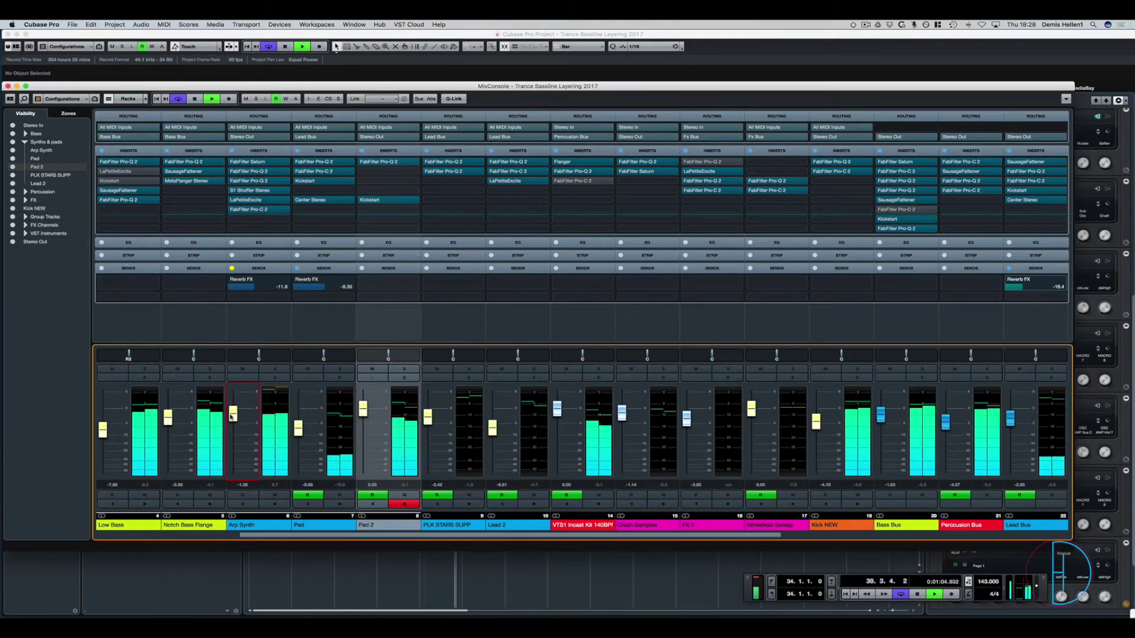
left_click(275, 484)
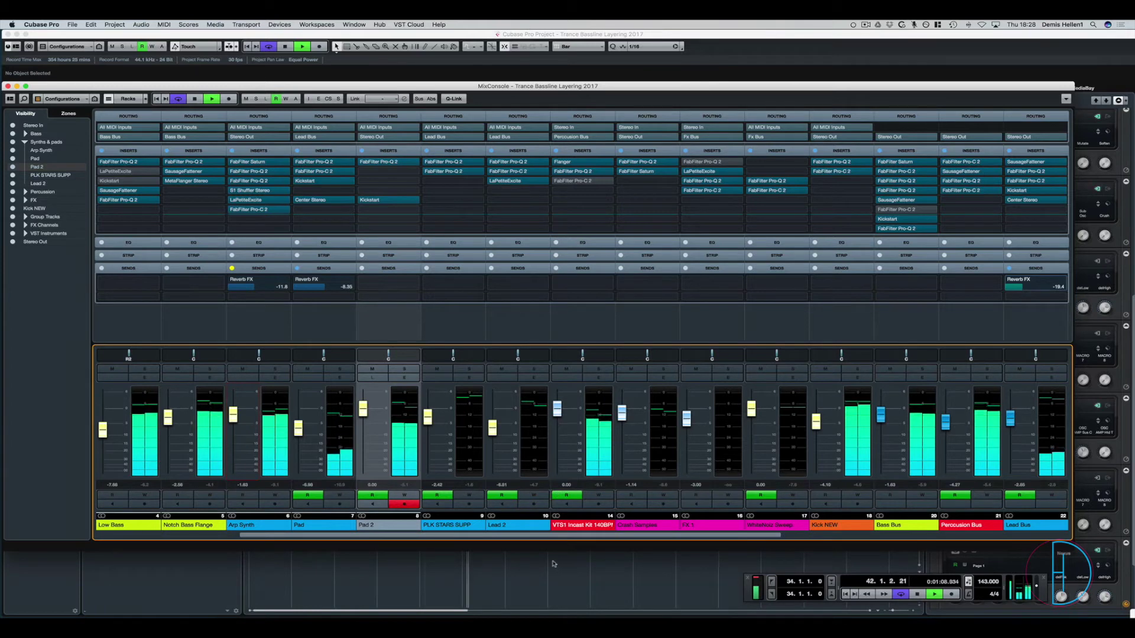
key("super+s")
key("F3")
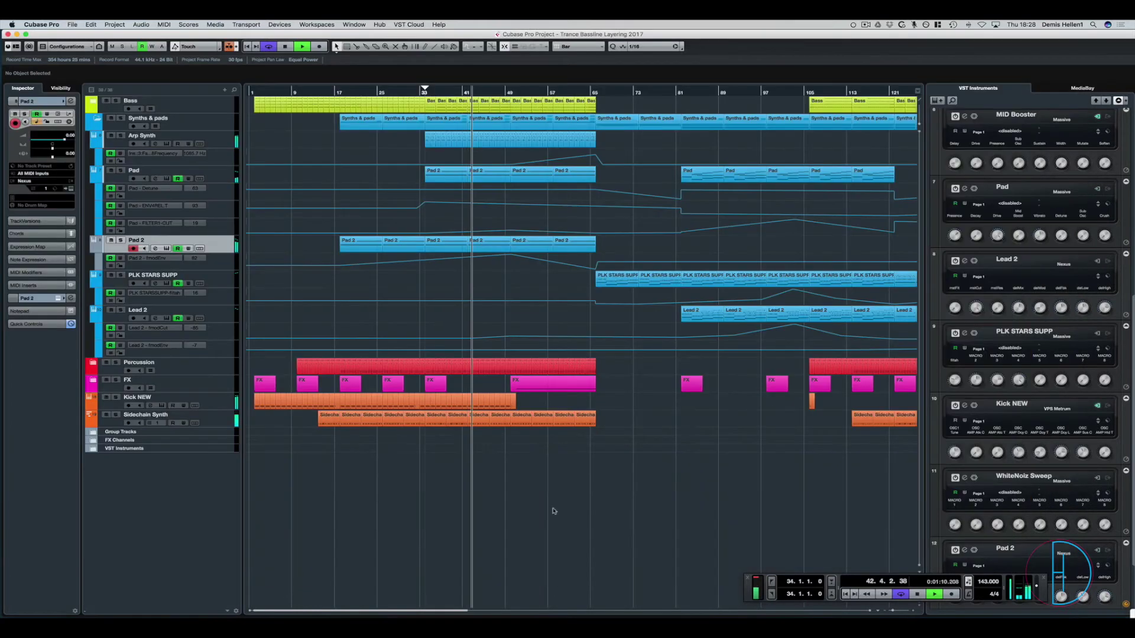
Step: Audition the arrangement up to the breakdown, set the Pad's Detune automation to 0.00 at bar 66 and save the project
left_click(514, 92)
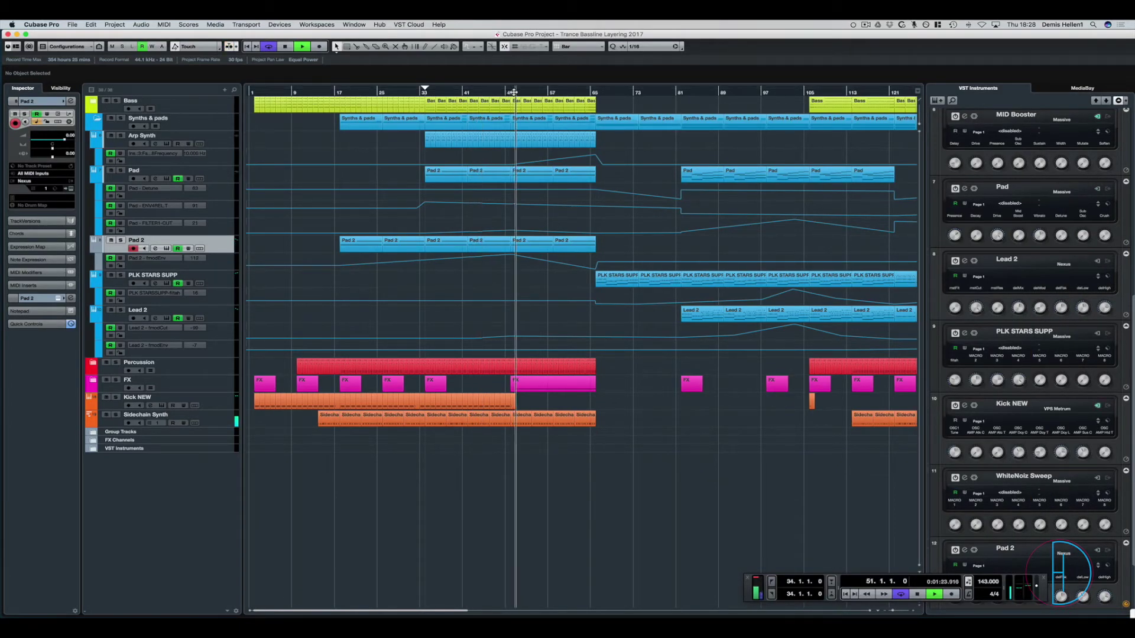
left_click(586, 92)
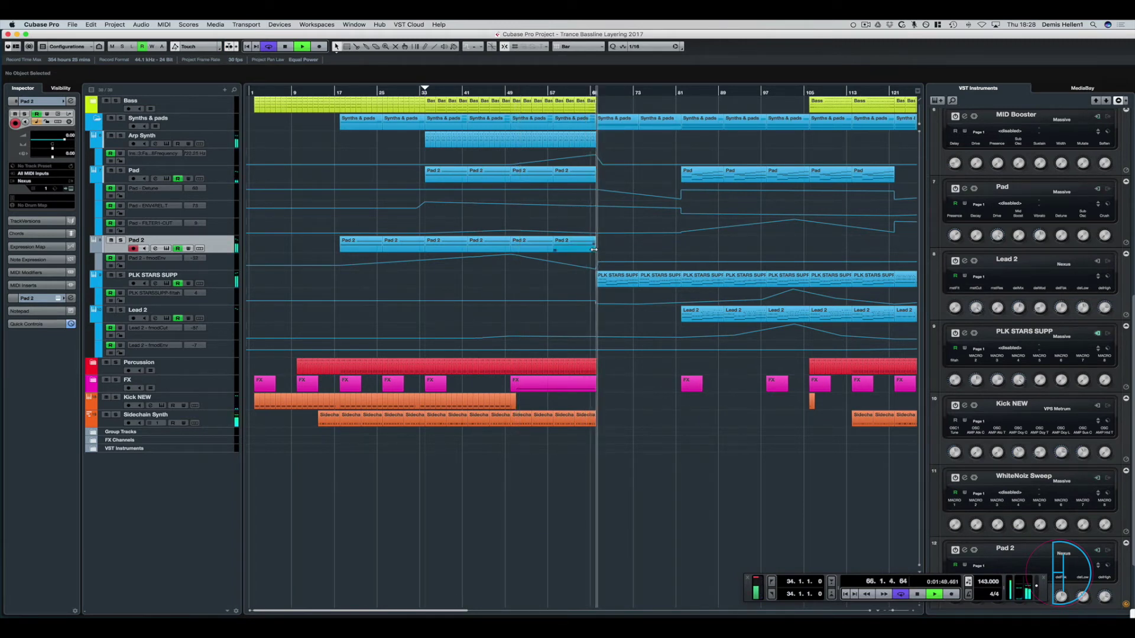
left_click(596, 192)
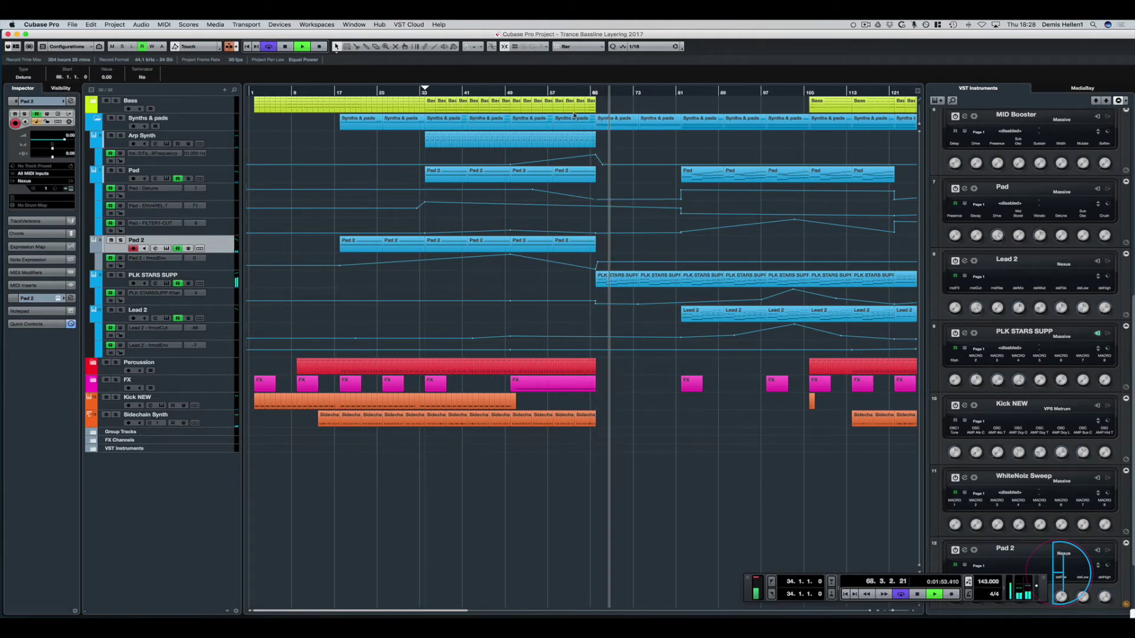
left_click(554, 93)
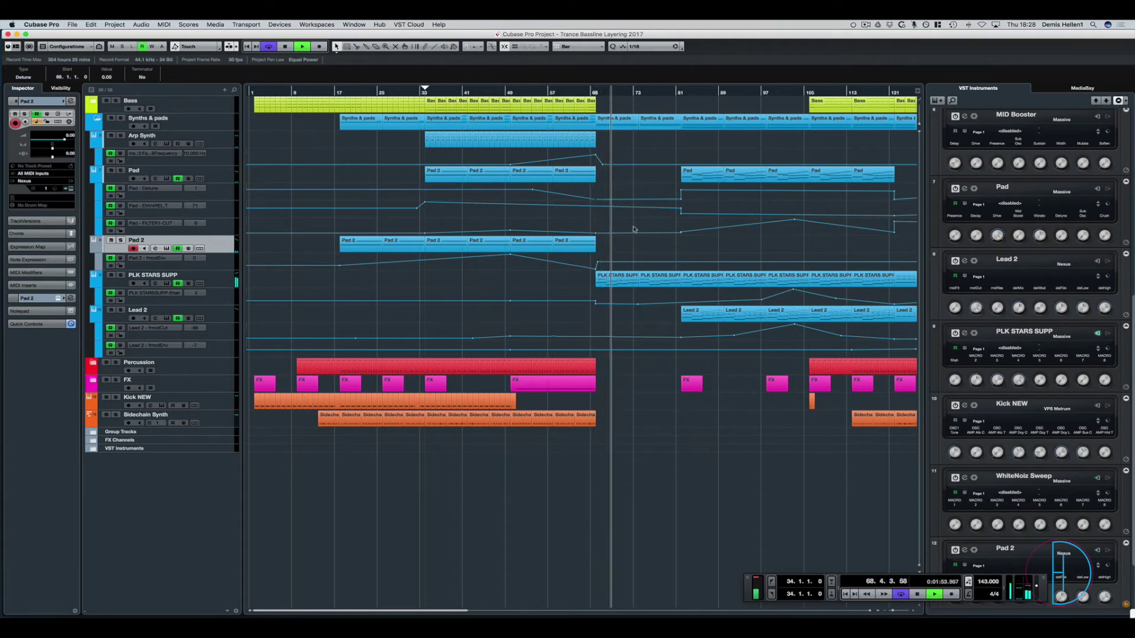
key("super+s")
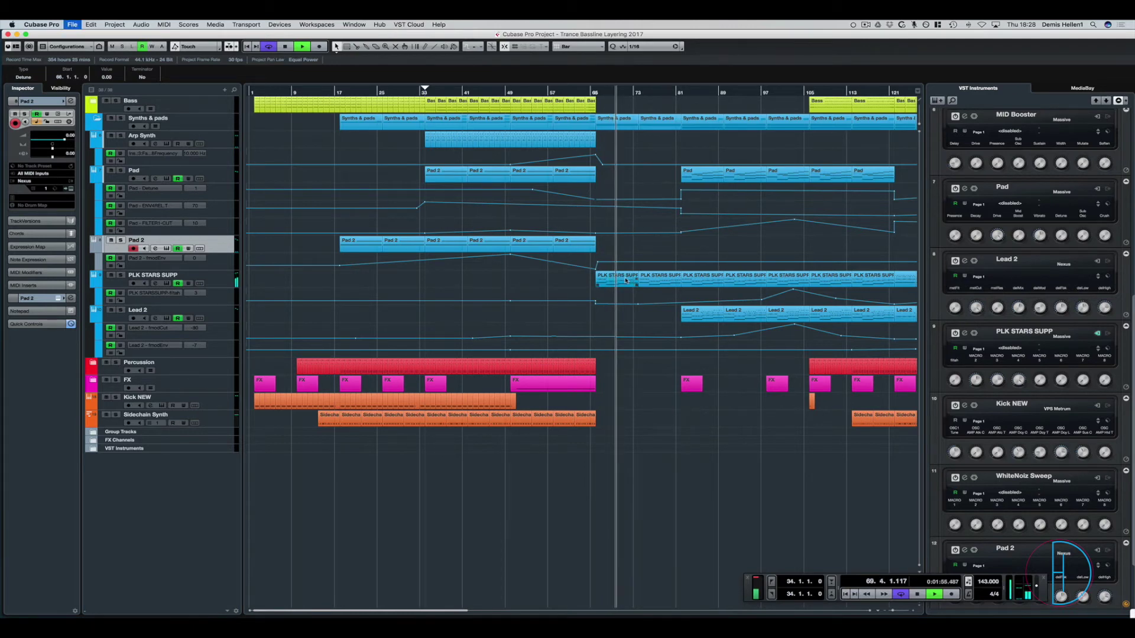
Step: Raise the PLK STARS SUPP channel's fader to -1.14 dB and replay the transition from about bar 64
key("F3")
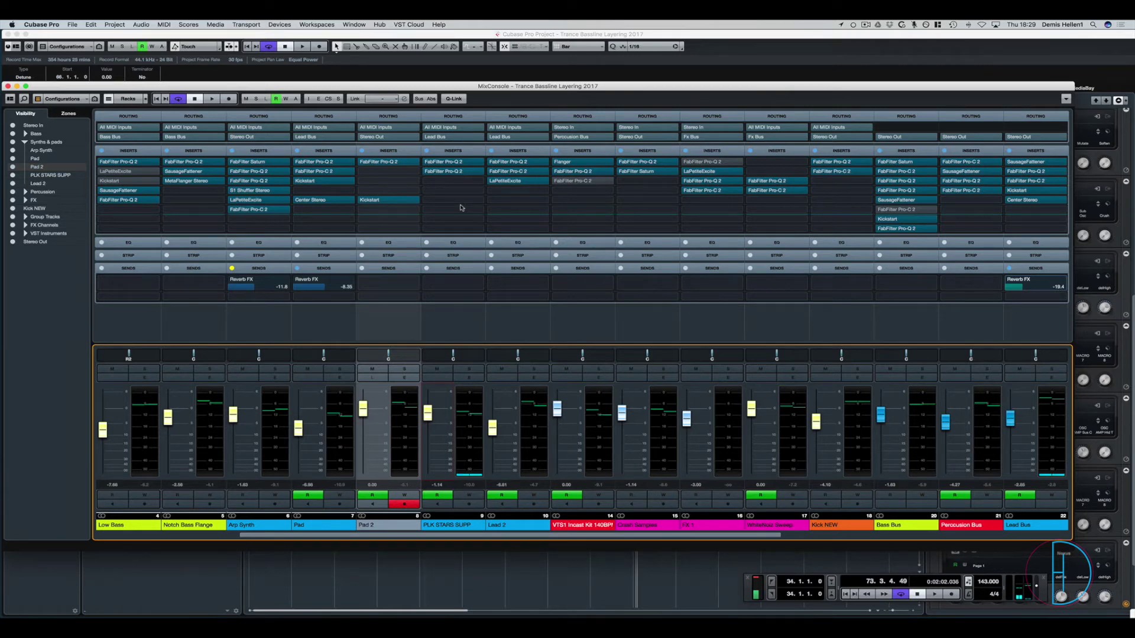
key("F3")
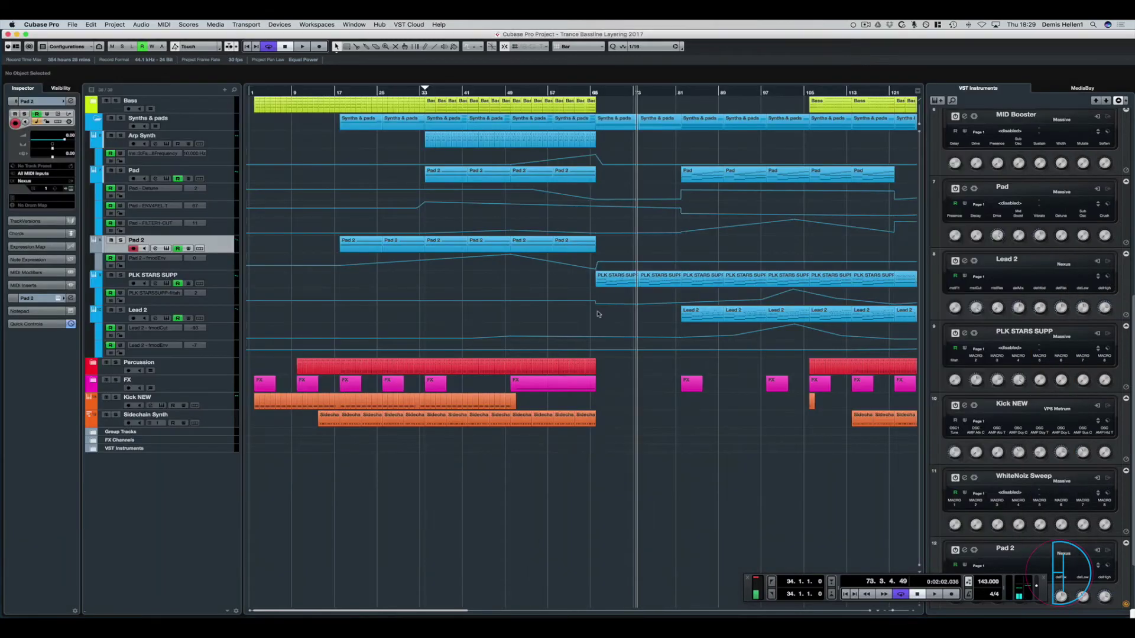
left_click(596, 92)
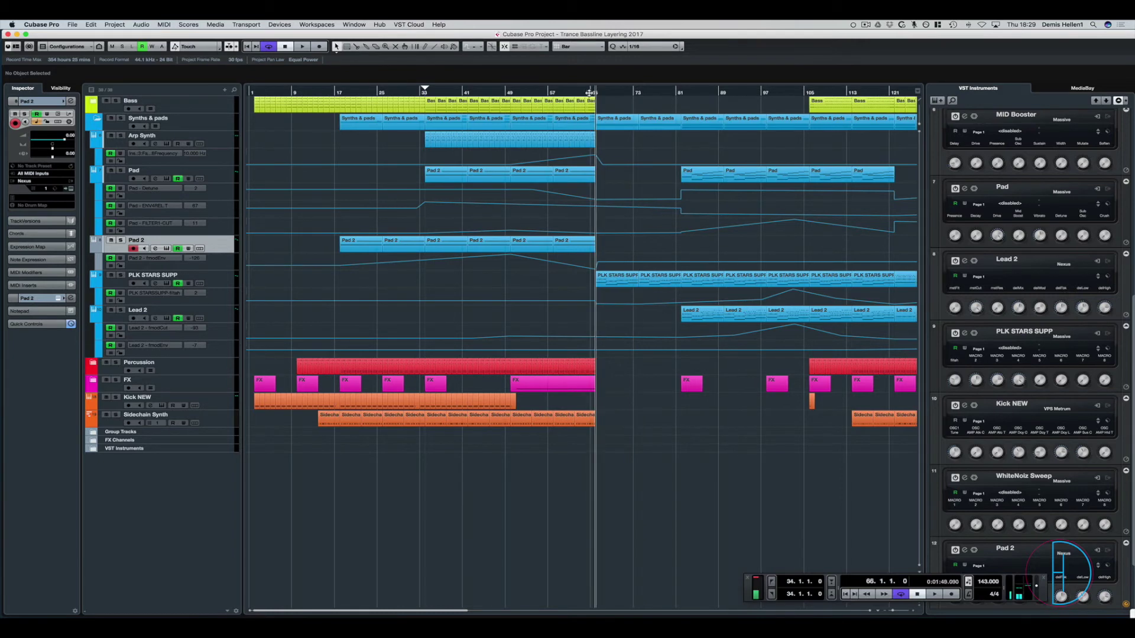
left_click(586, 91)
key("space")
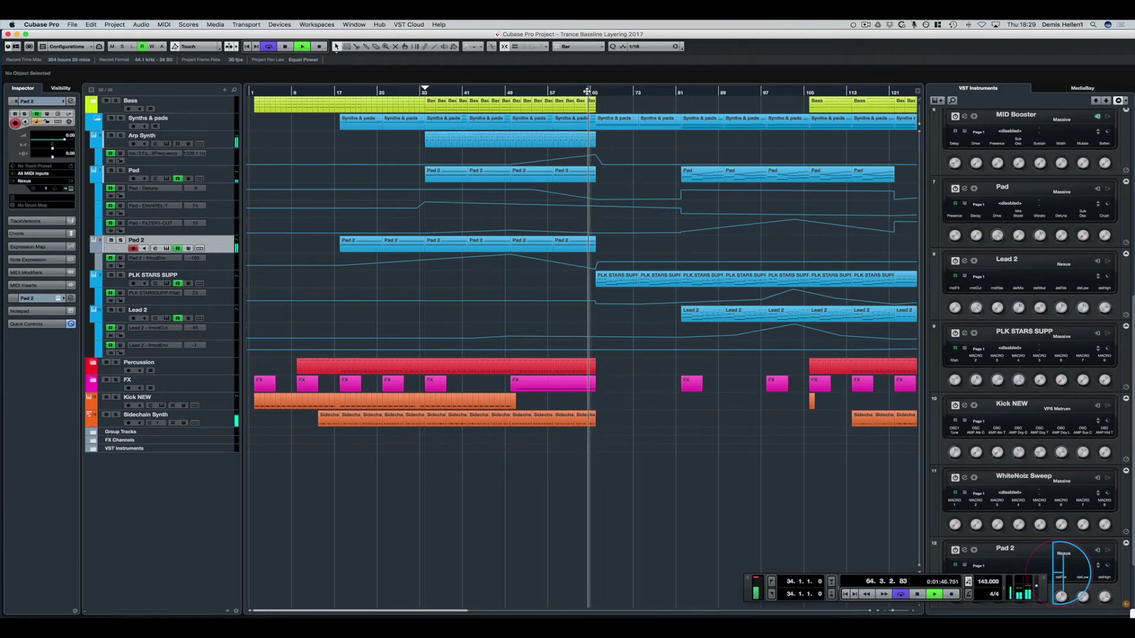
Step: Insert a FabFilter Pro-C 2 compressor on the PLK STARS SUPP channel
key("F3")
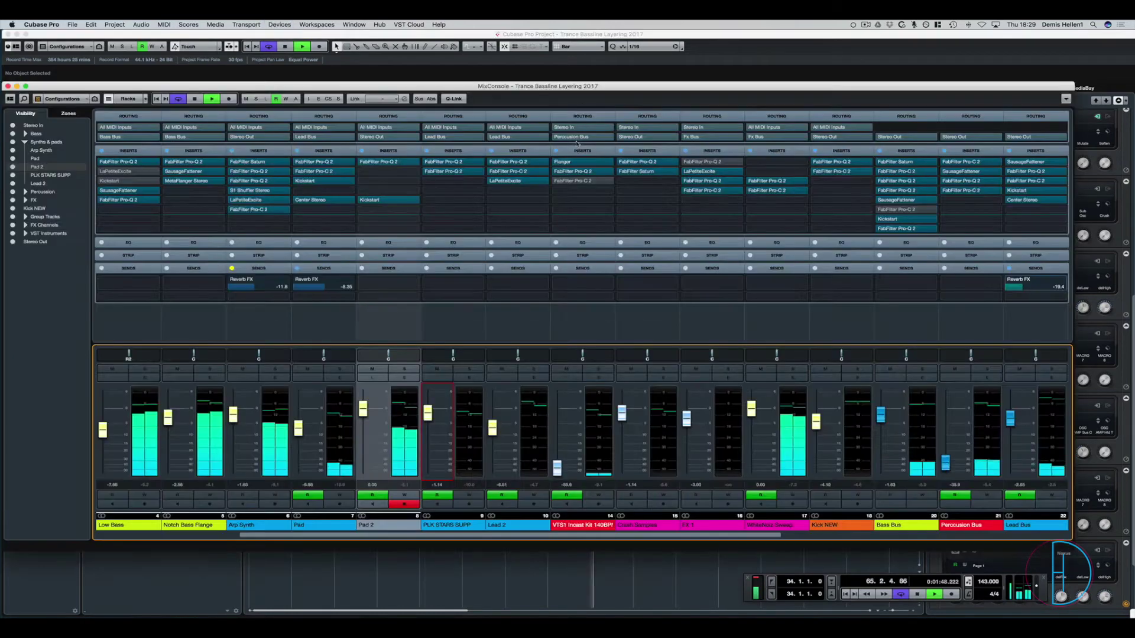
left_click(462, 201)
left_click(471, 423)
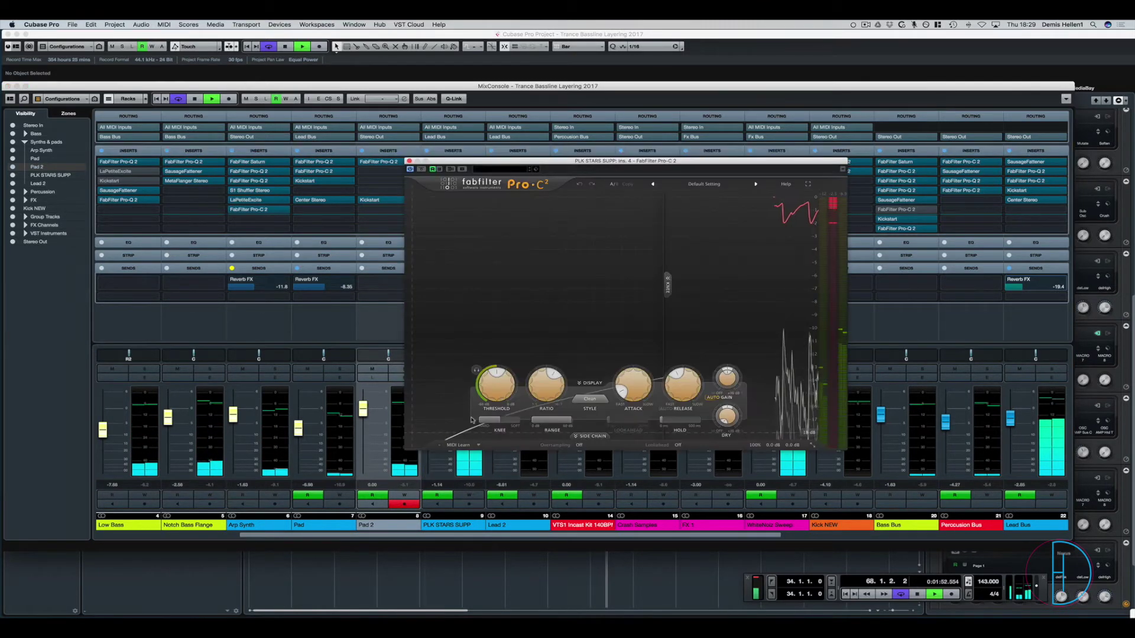
Step: Raise the PLK STARS SUPP compressor's release to about 795 ms while auditioning the sound
left_click(421, 169)
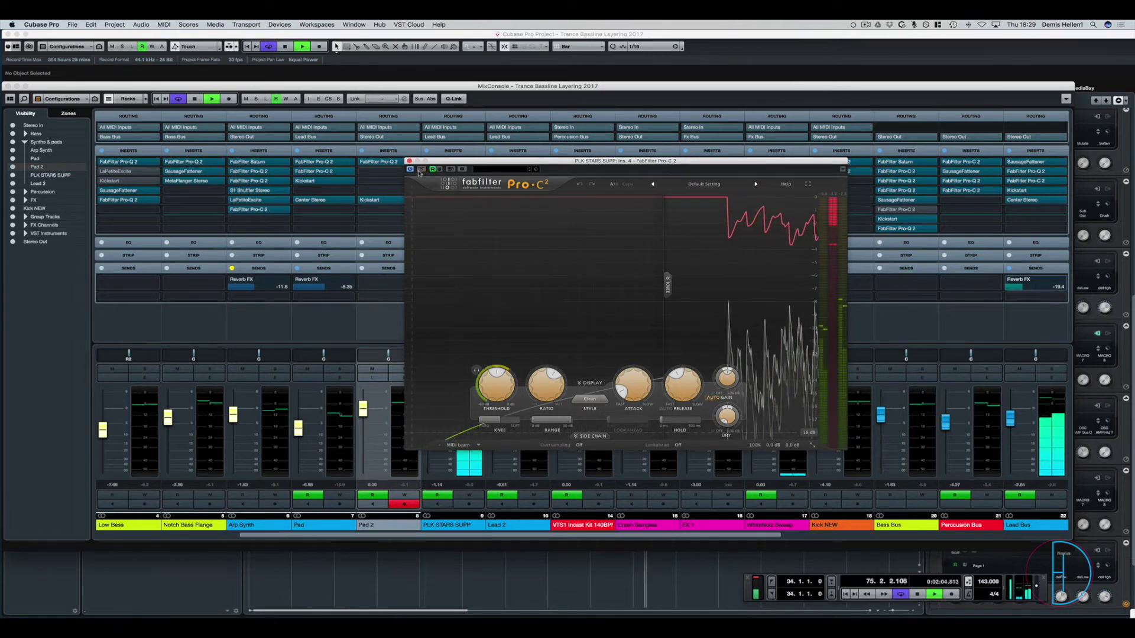
key("space")
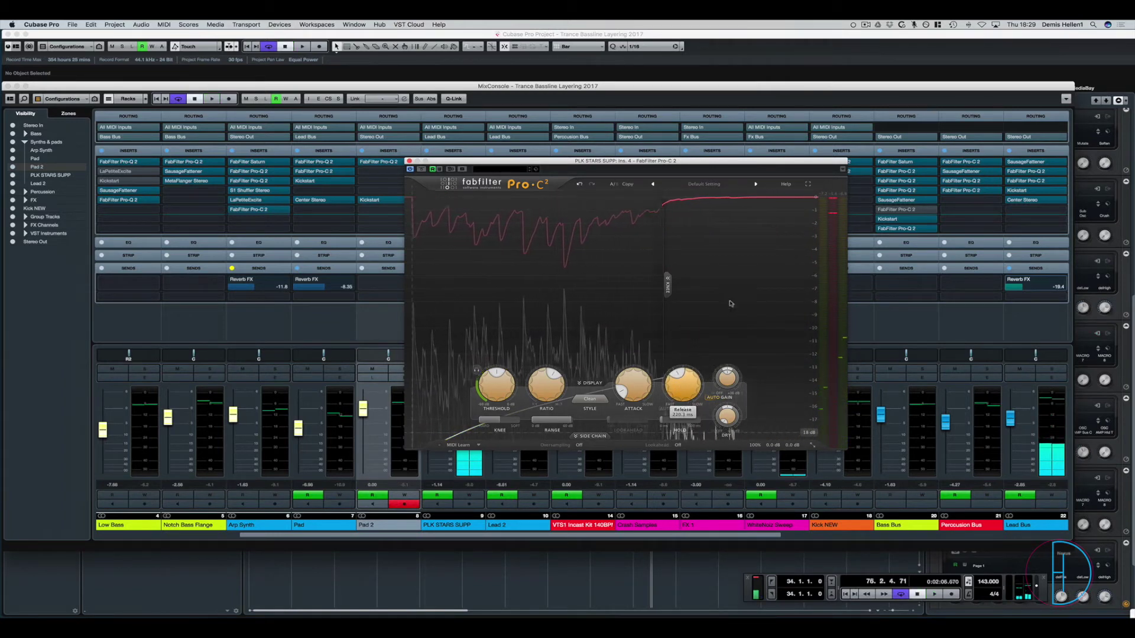
key("space")
key("space")
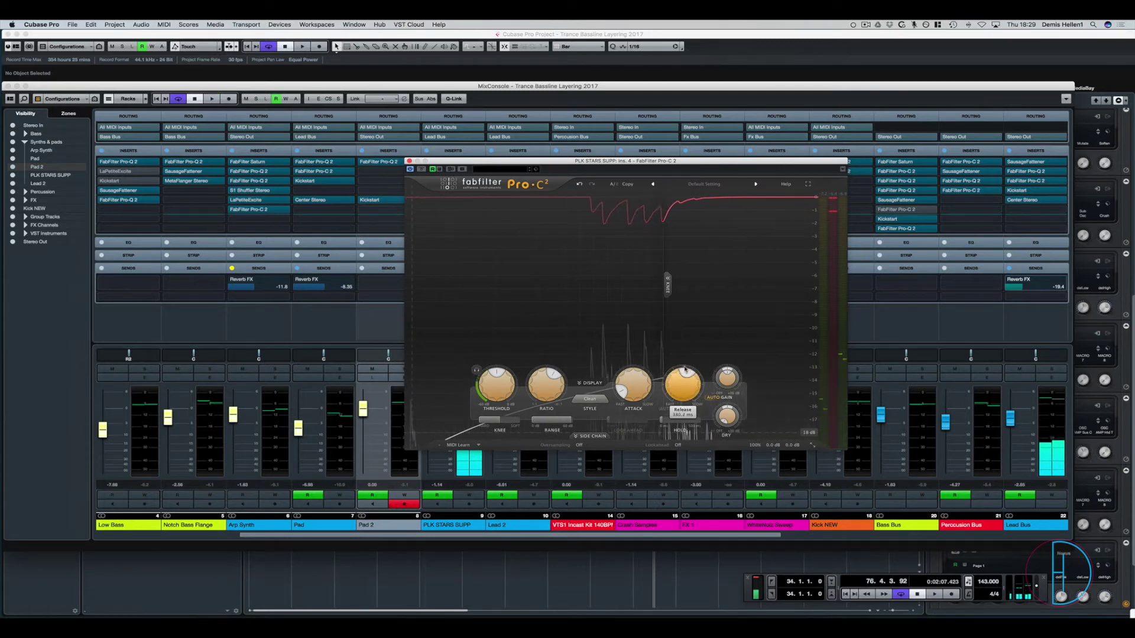
left_click_drag(677, 394, 685, 382)
key("space")
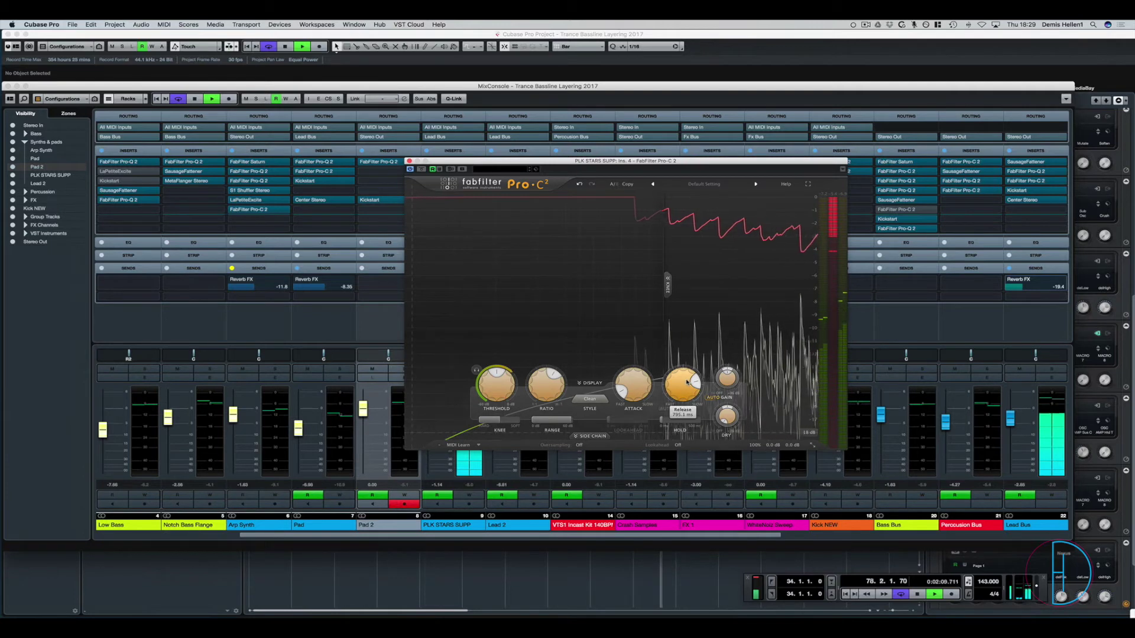
Step: Raise the threshold of the PLK STARS SUPP channel's Pro-C 2 compressor while auditioning from about bar 79
key("space")
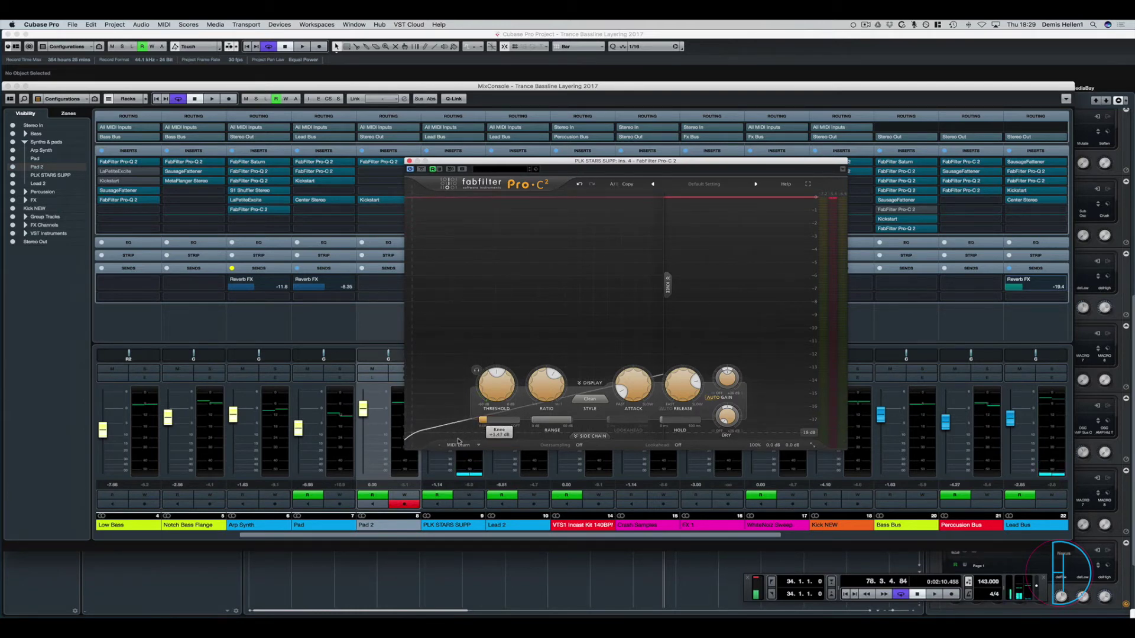
key("space")
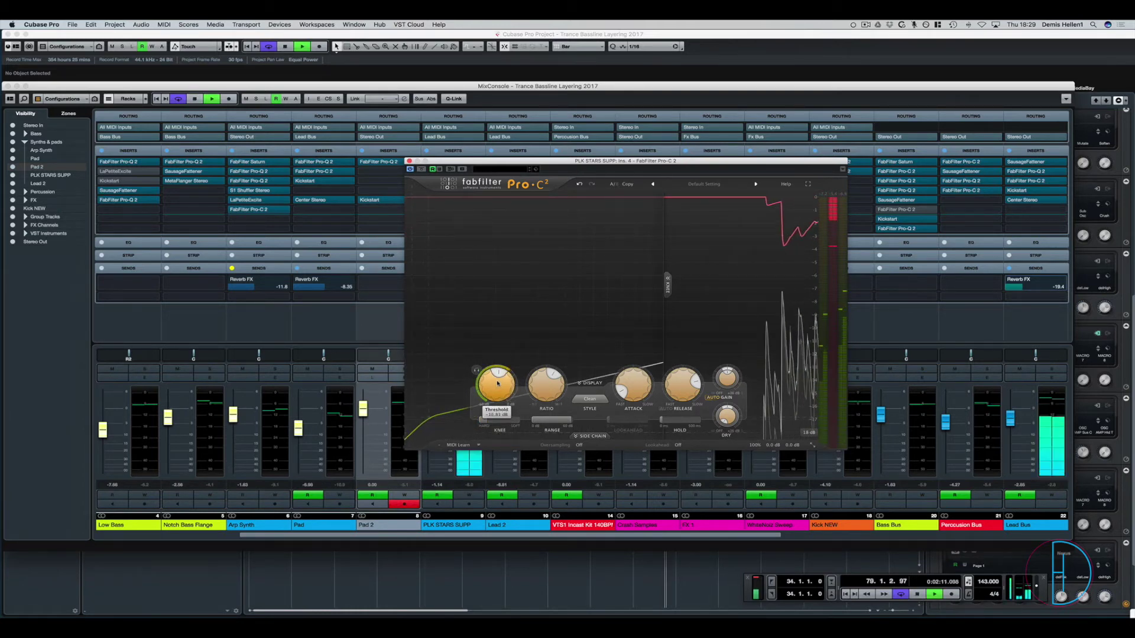
left_click_drag(498, 389, 498, 362)
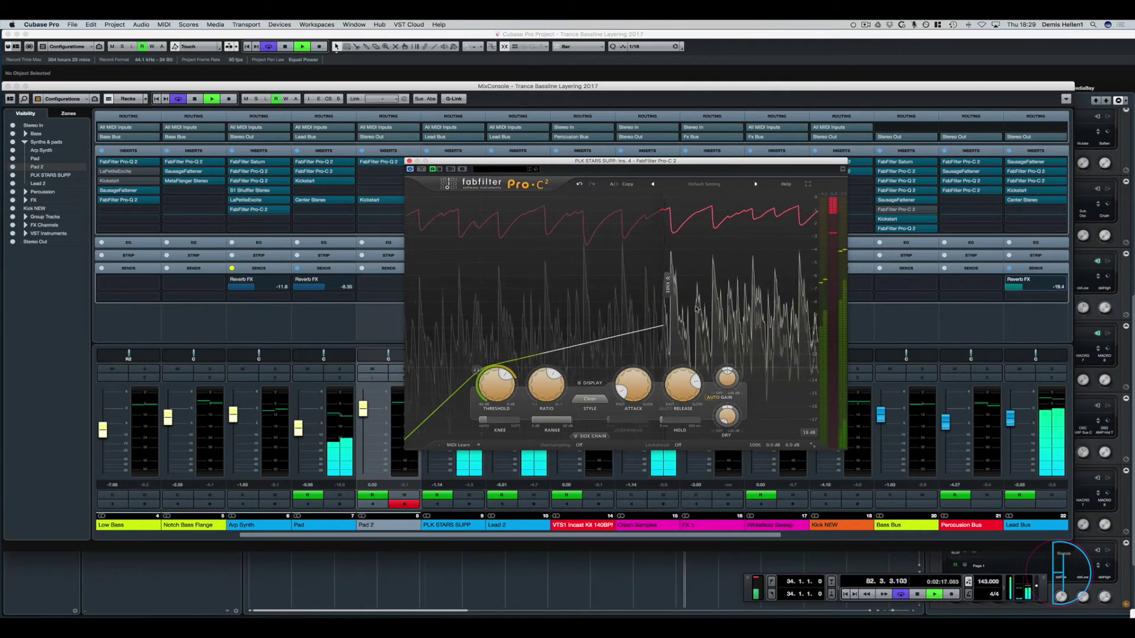
key("space")
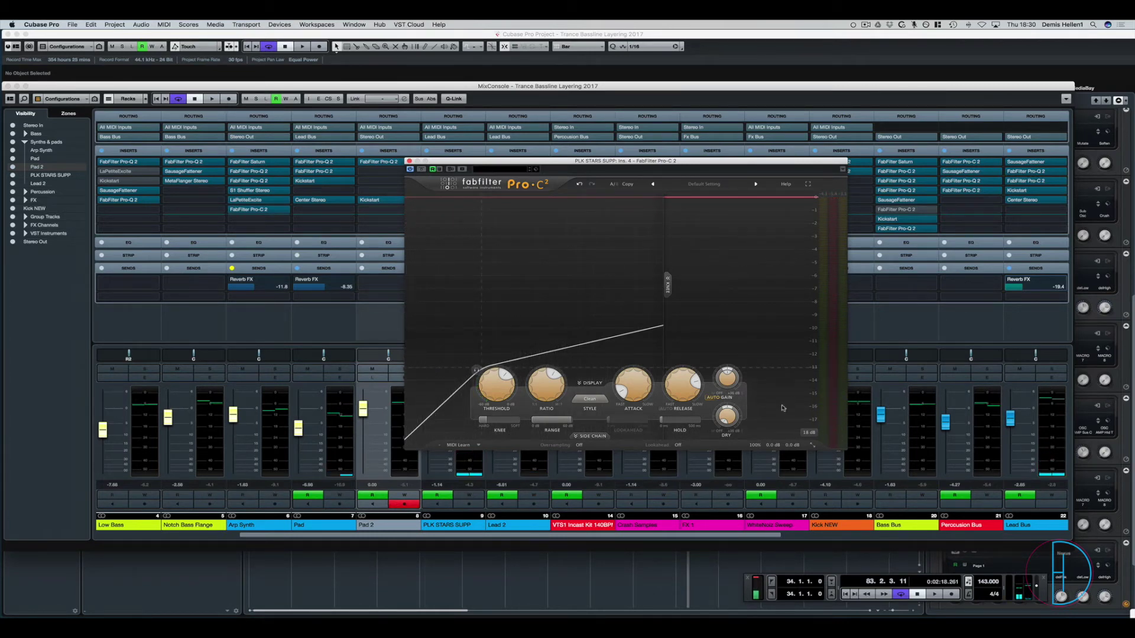
Step: Replay the breakdown from about bar 66 and compare the PLK STARS SUPP compressor bypassed and active, closing its window when done
key("F3")
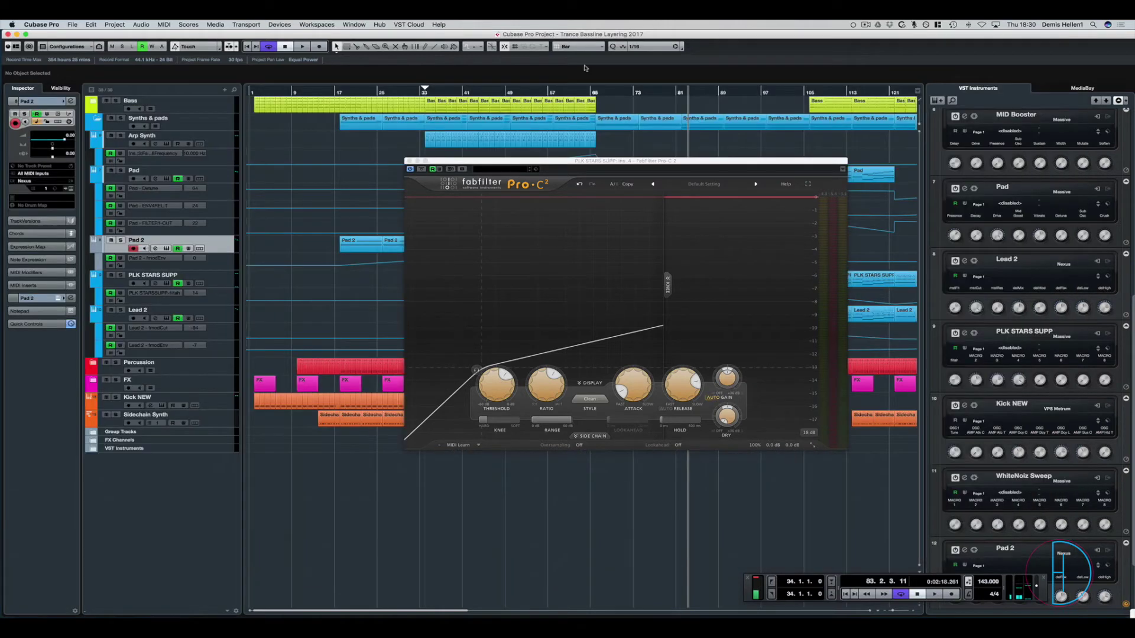
left_click(586, 93)
left_click_drag(588, 91, 589, 92)
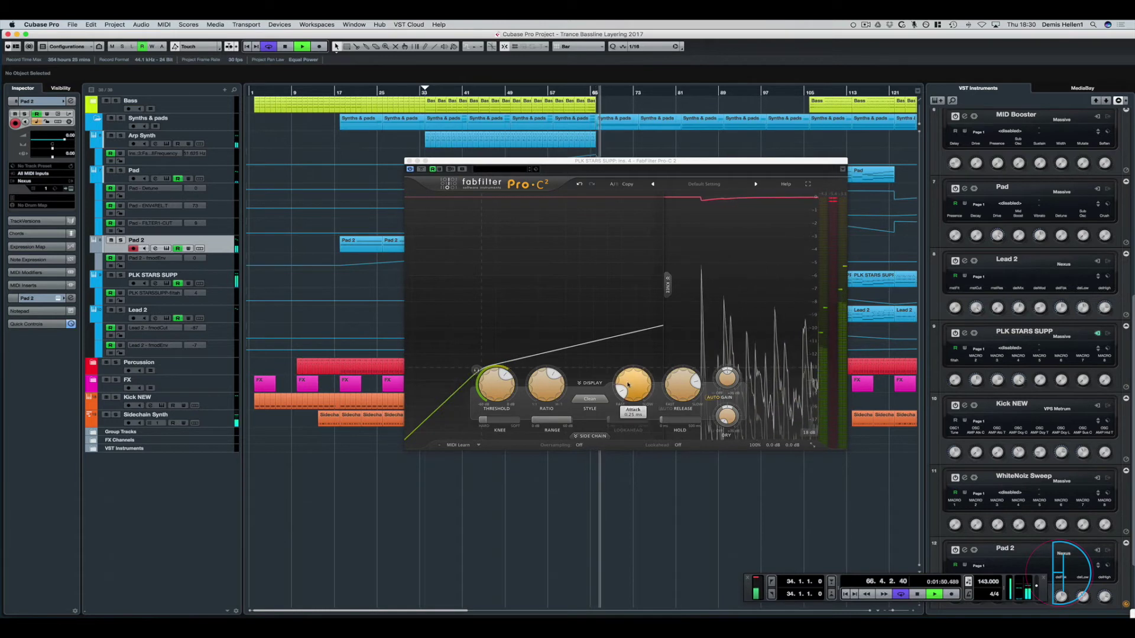
left_click(421, 170)
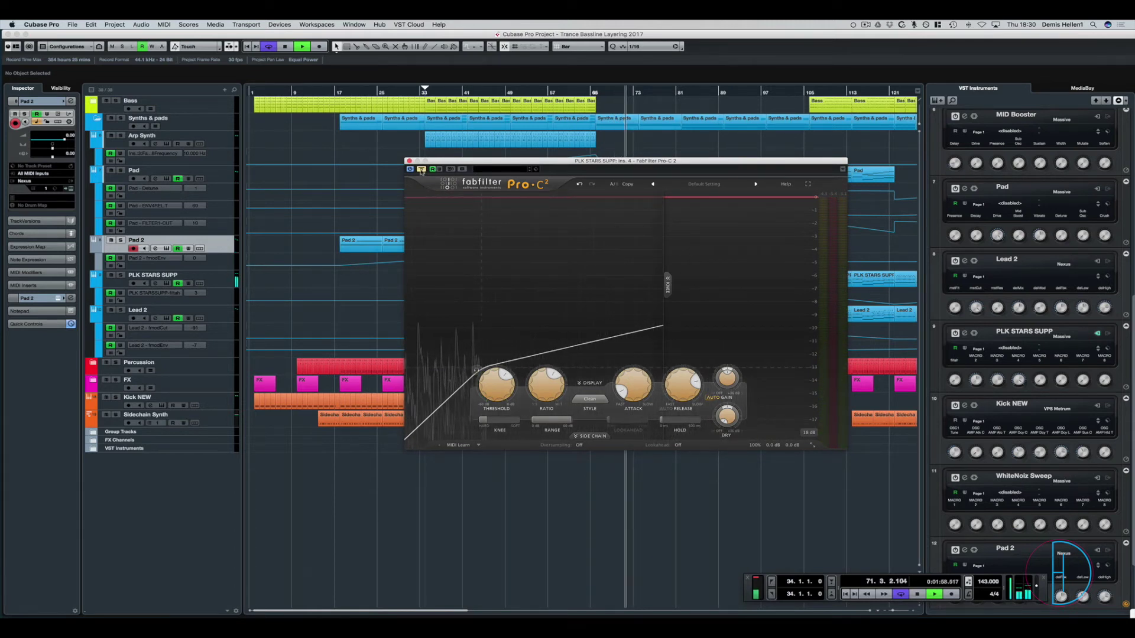
left_click(420, 170)
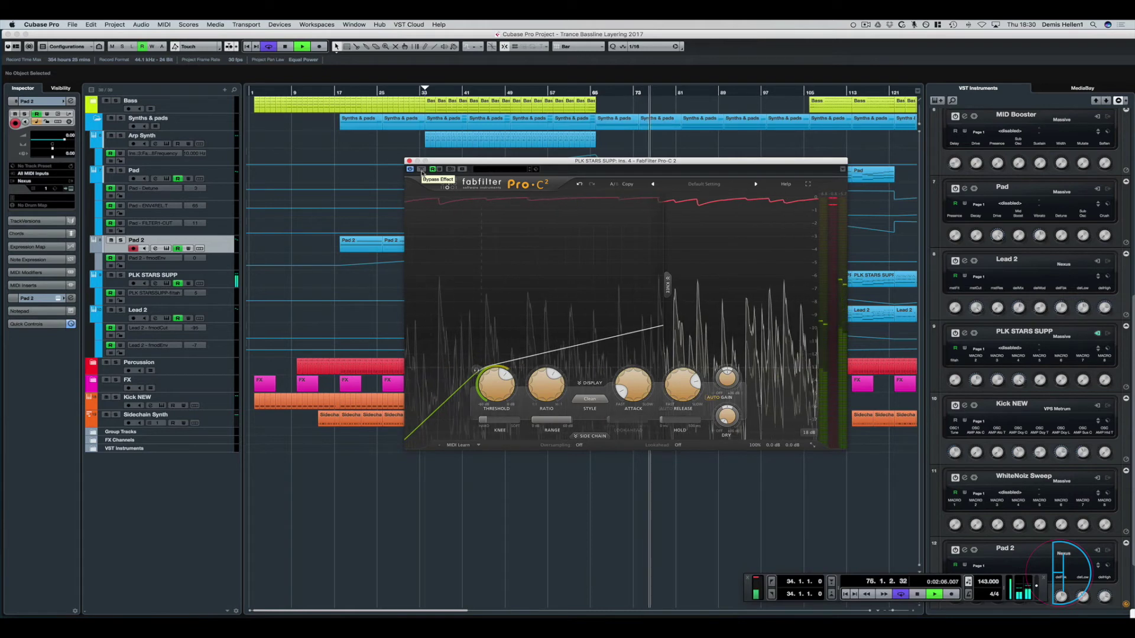
left_click(422, 169)
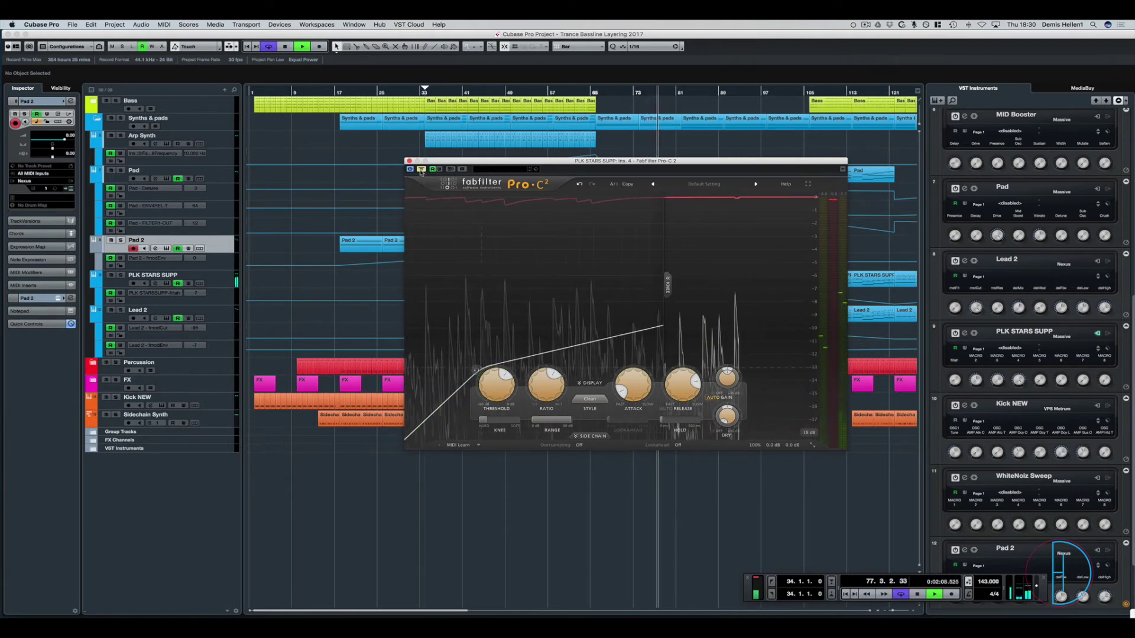
left_click(421, 170)
left_click(408, 161)
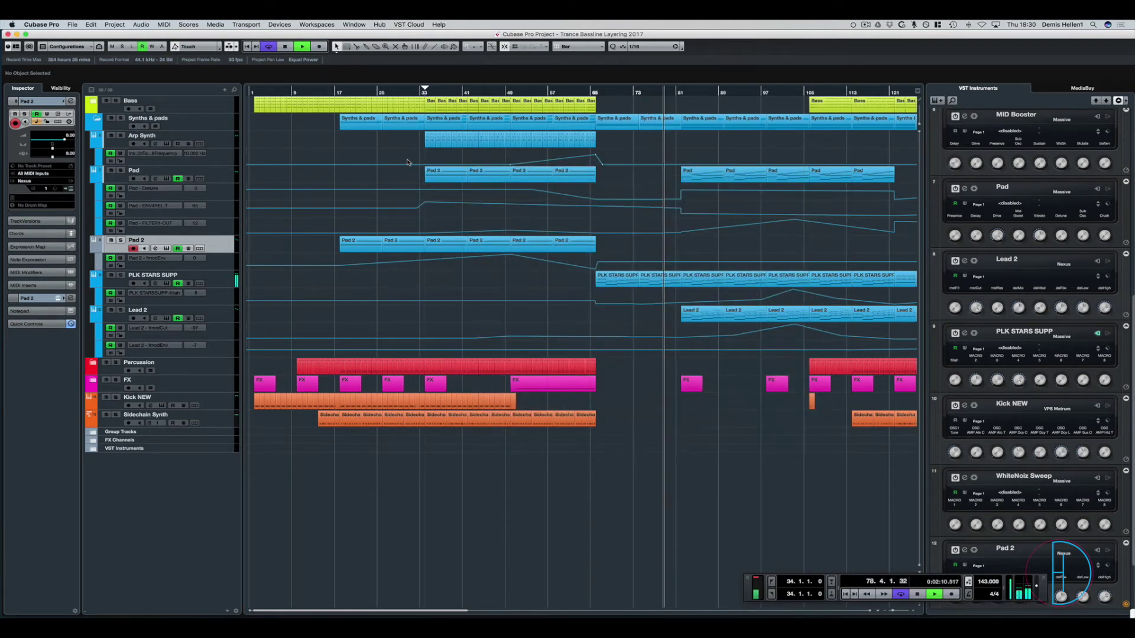
key("space")
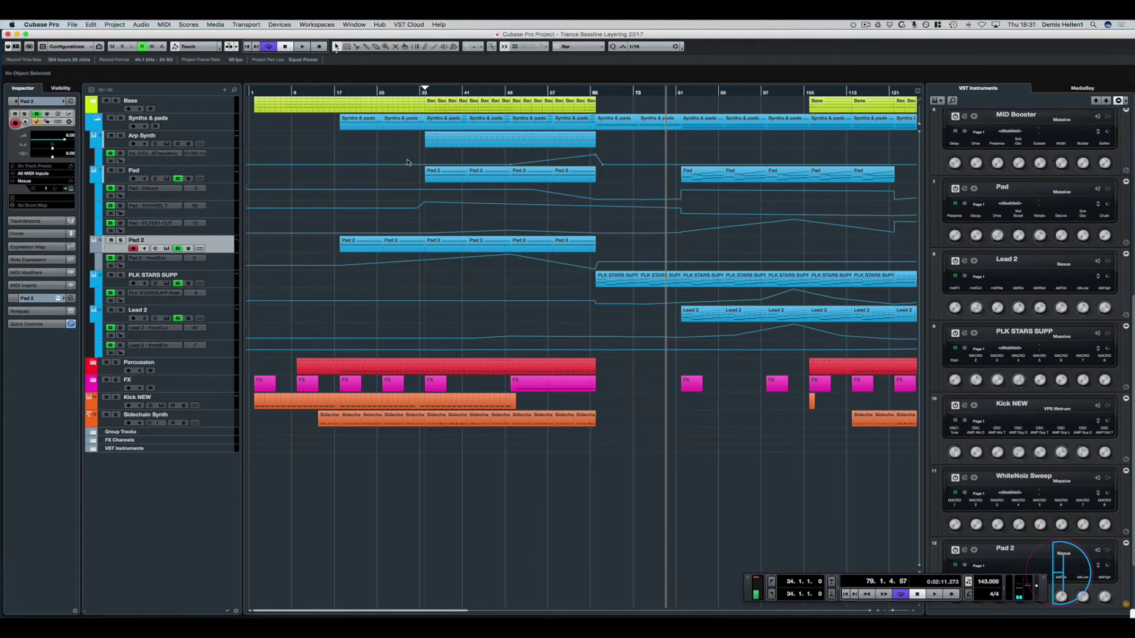
Step: Insert the Center Stereo effect in the fifth insert slot of the PLK STARS SUPP channel
key("F3")
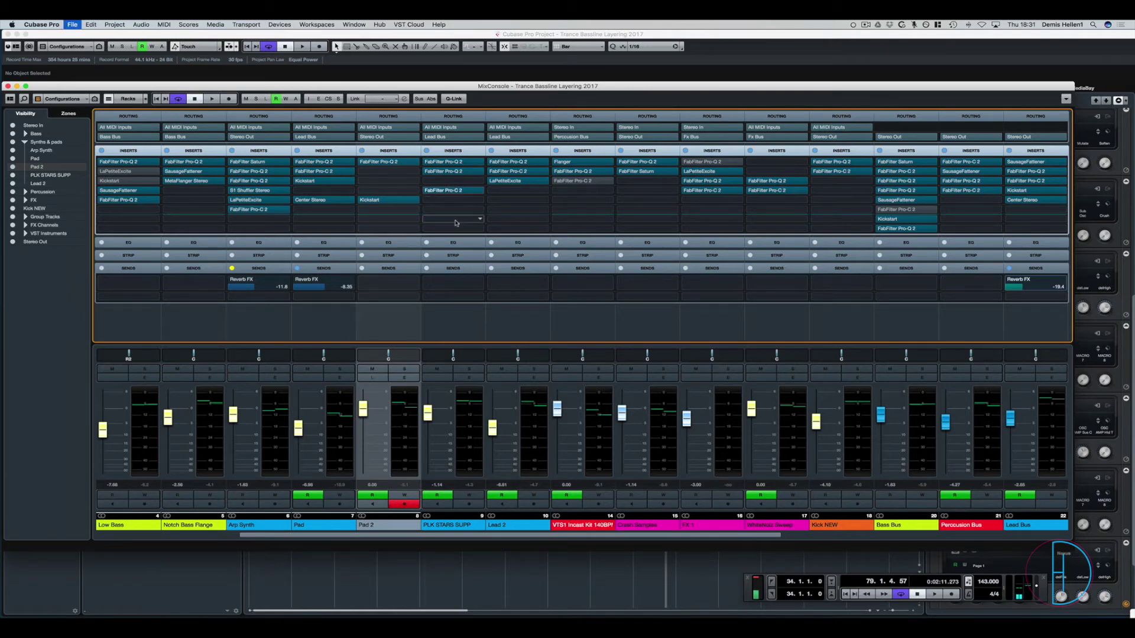
left_click(466, 202)
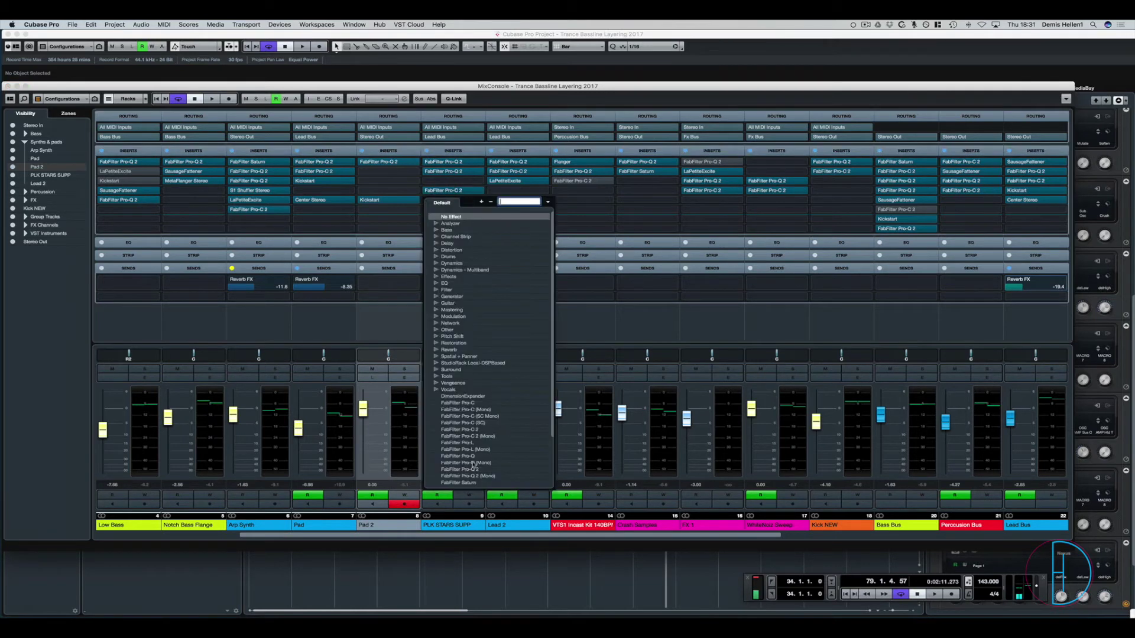
left_click(435, 390)
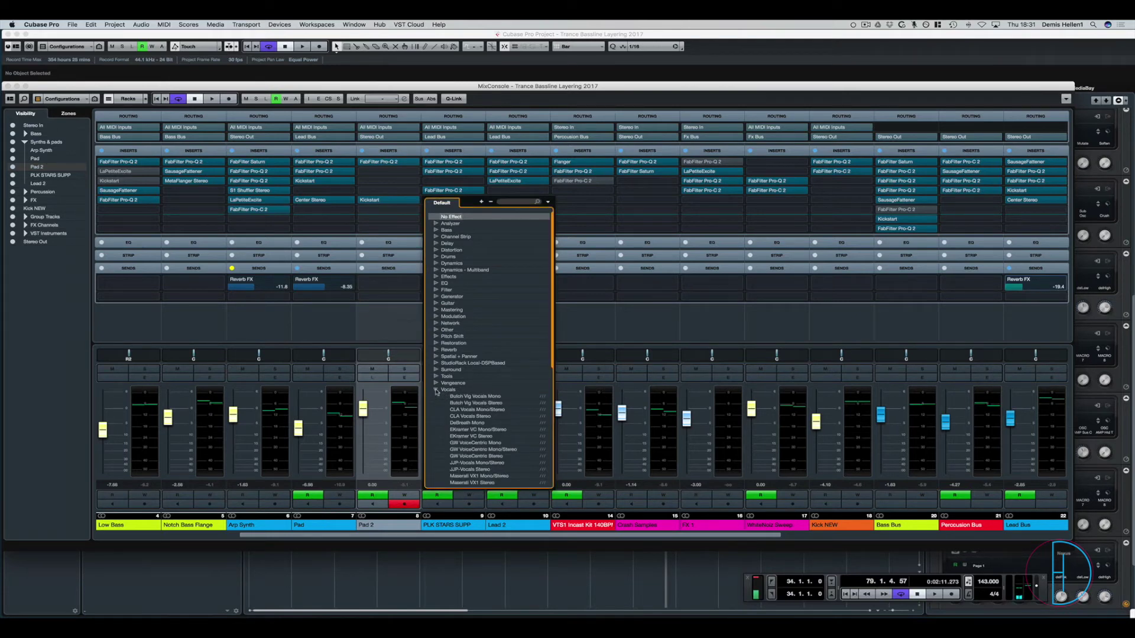
left_click(436, 390)
scroll(498, 373, "down", 3)
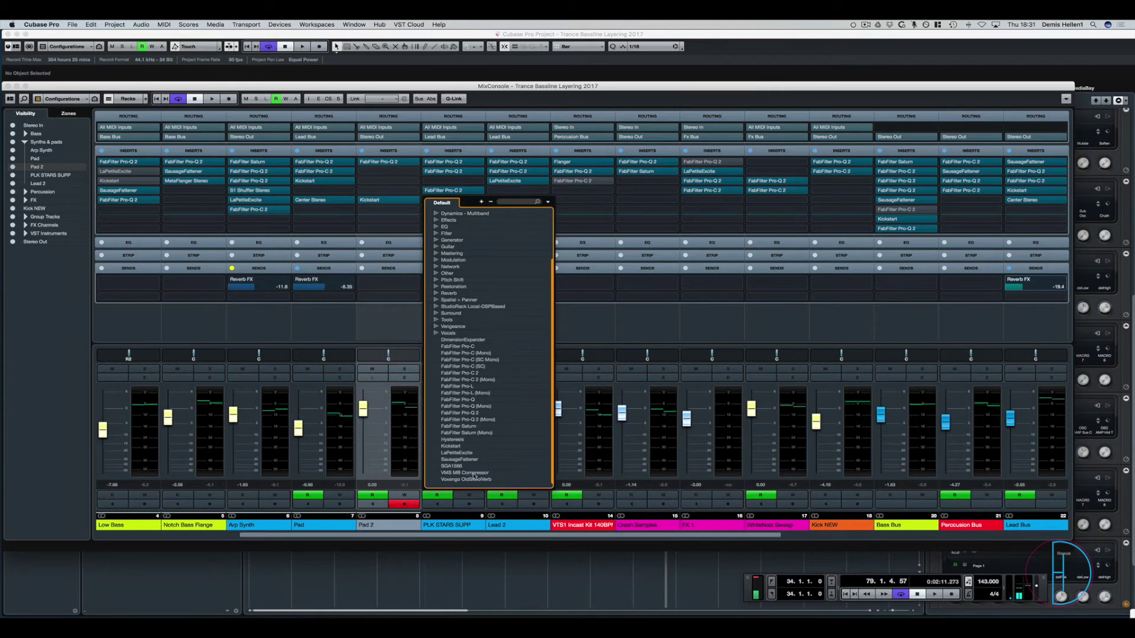
left_click(435, 307)
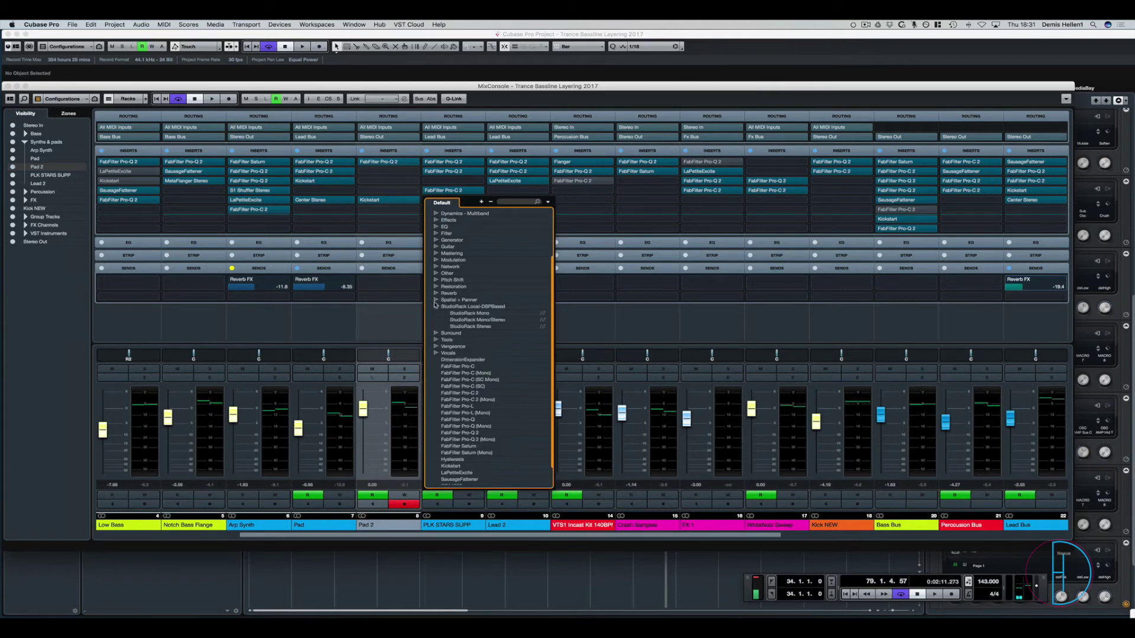
left_click(435, 300)
left_click(465, 306)
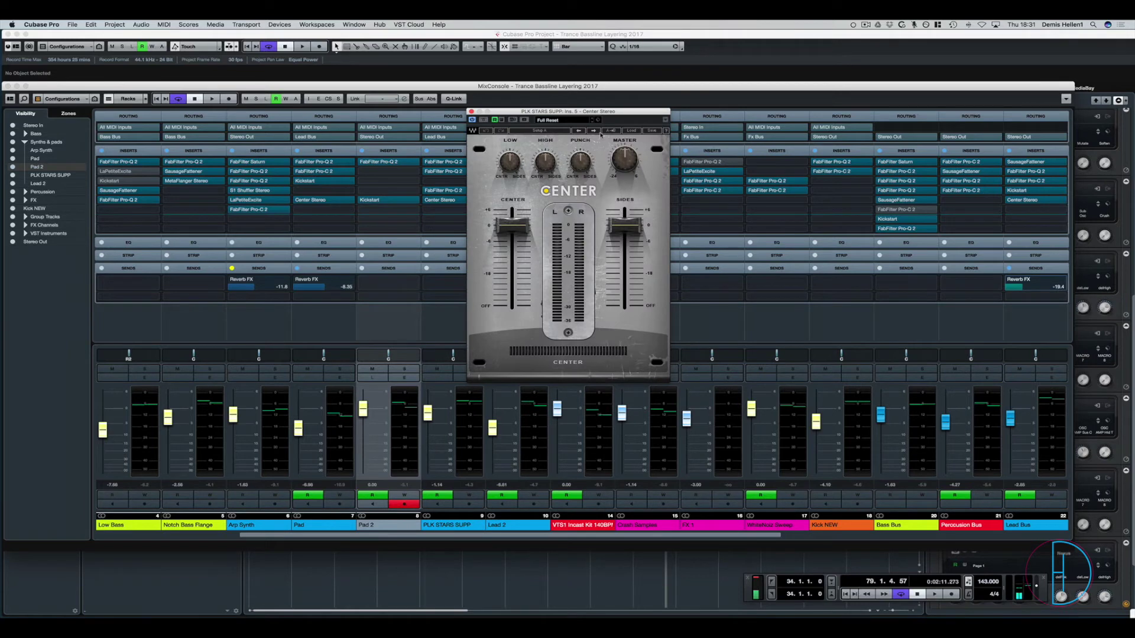
Step: Play from just after bar 66 and slightly lower the Center level and raise the Sides level in the Center plug-in
key("F3")
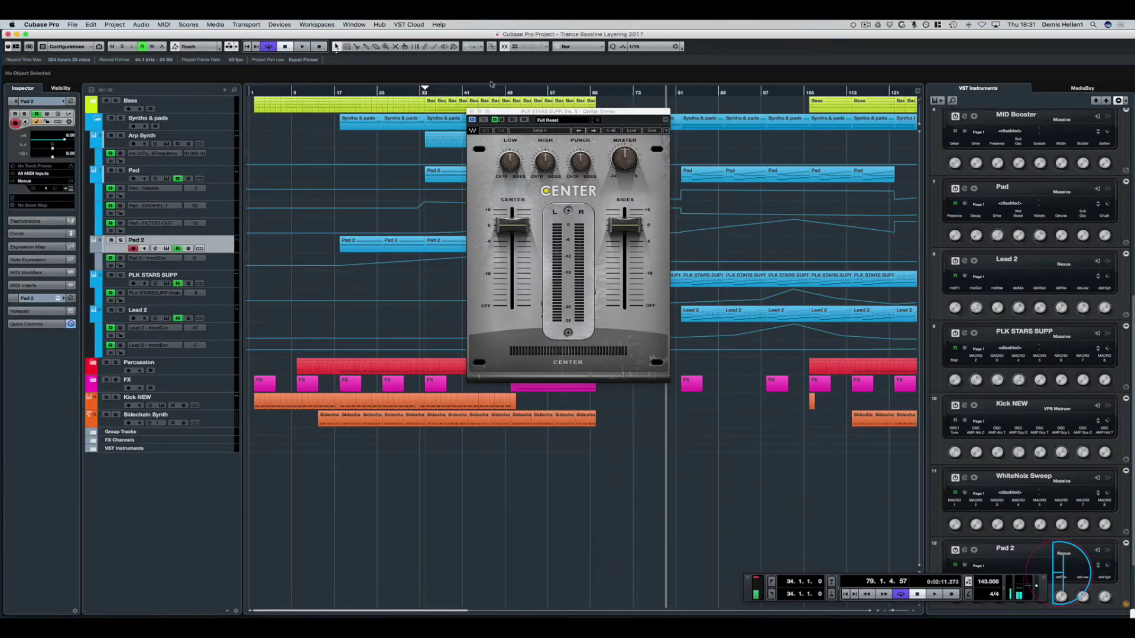
left_click(606, 93)
key("space")
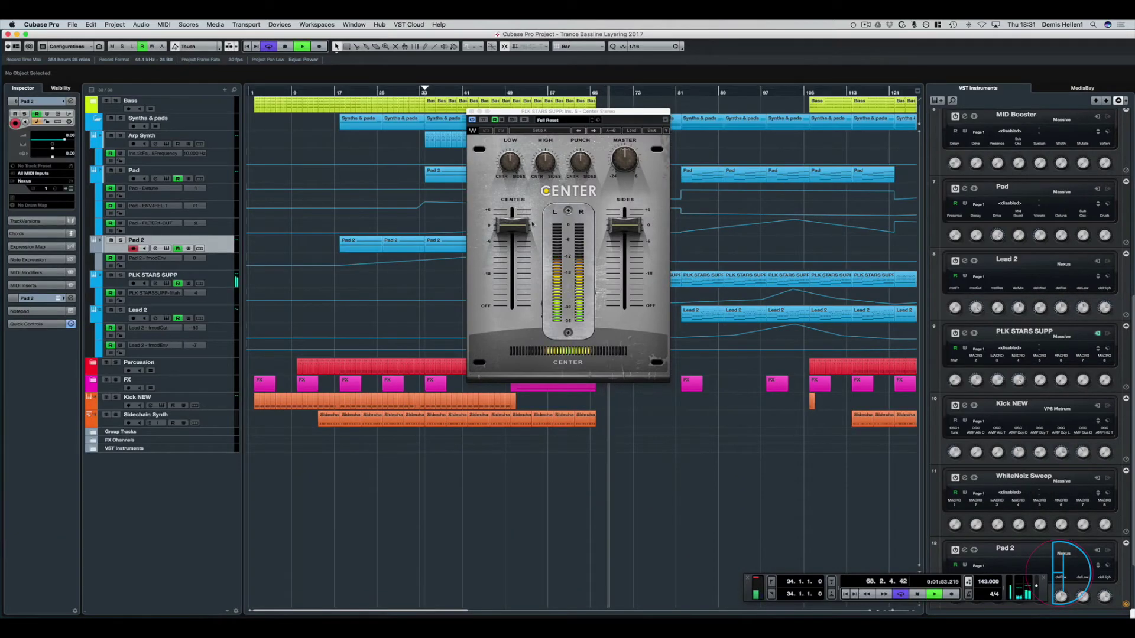
left_click_drag(512, 225, 512, 232)
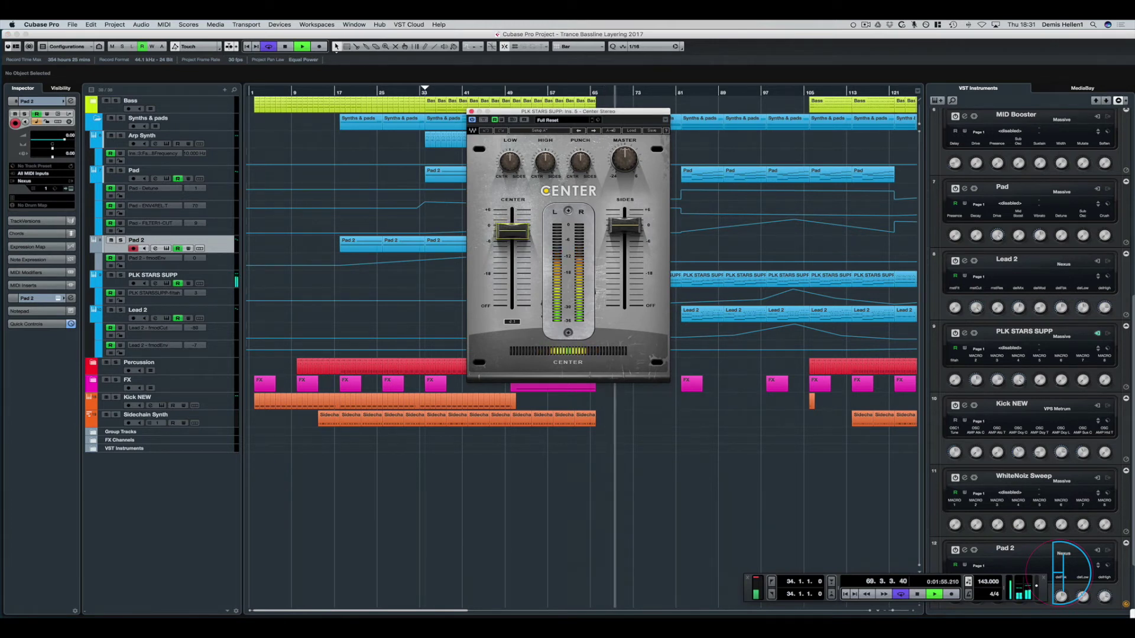
left_click_drag(634, 231, 634, 227)
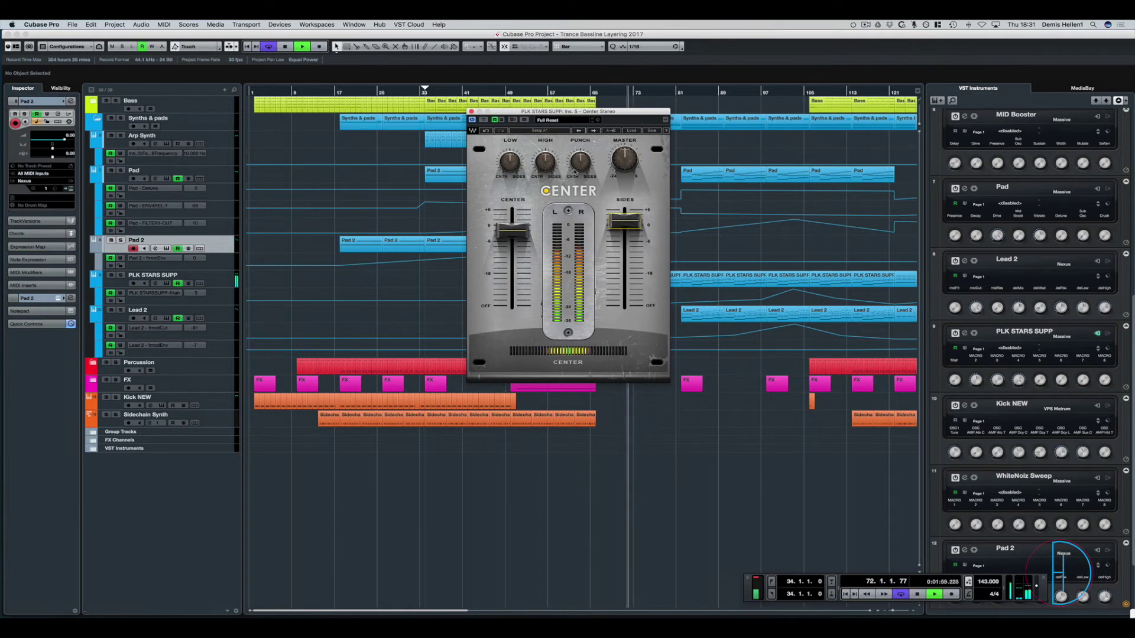
Step: Shift the Center plug-in's High content toward the sides and its Low content toward the center, and adjust Punch by ear
left_click_drag(548, 162, 548, 136)
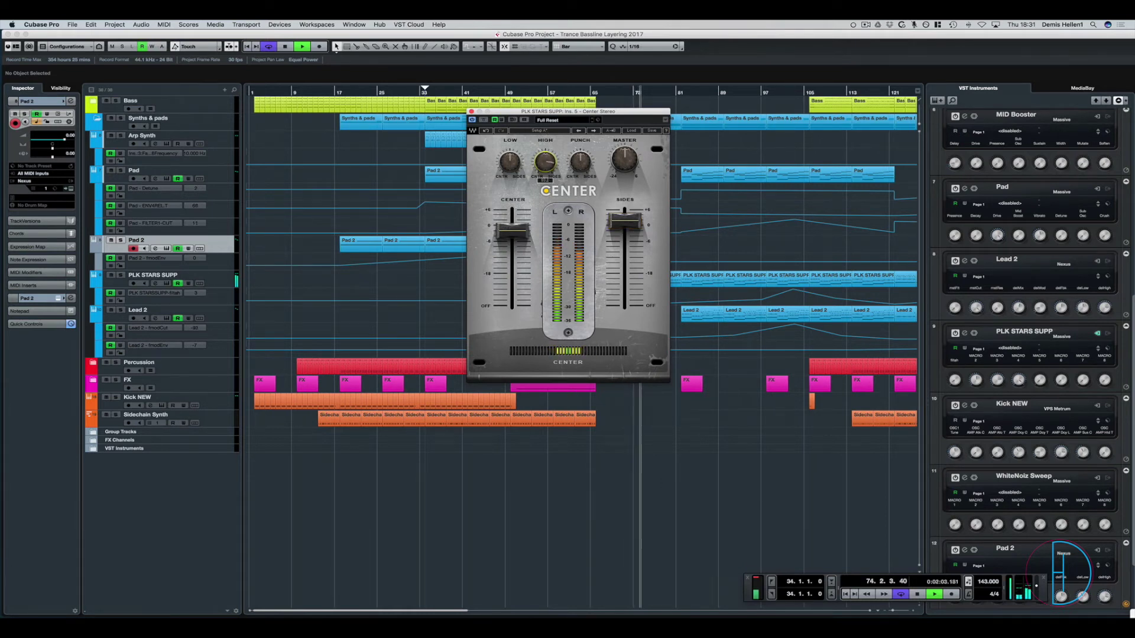
left_click_drag(511, 163, 512, 184)
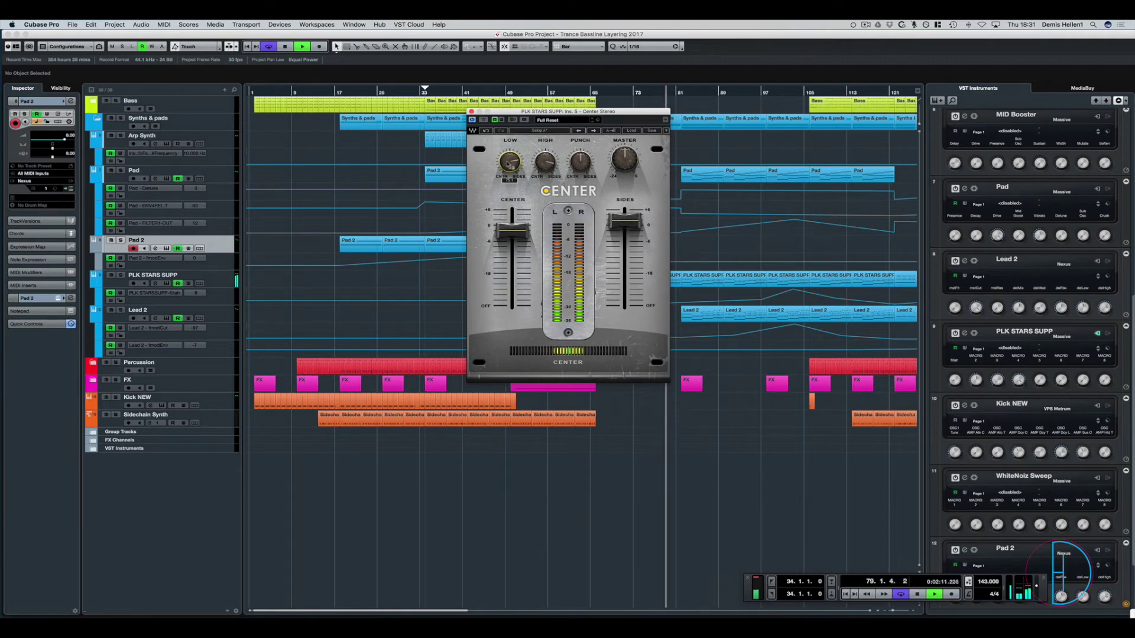
key("space")
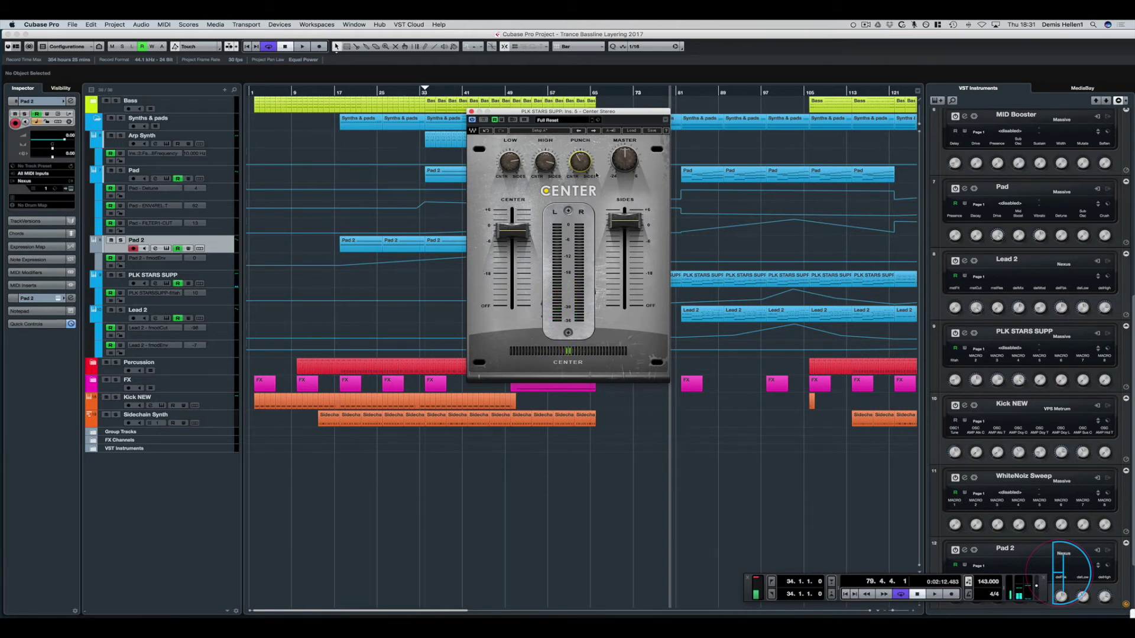
key("space")
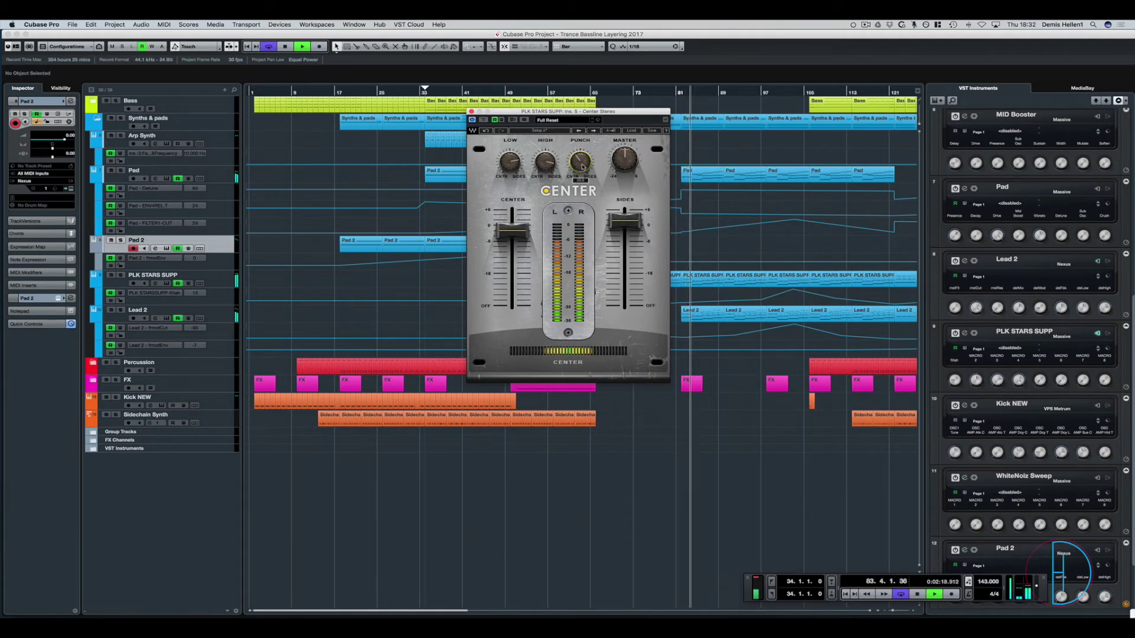
key("space")
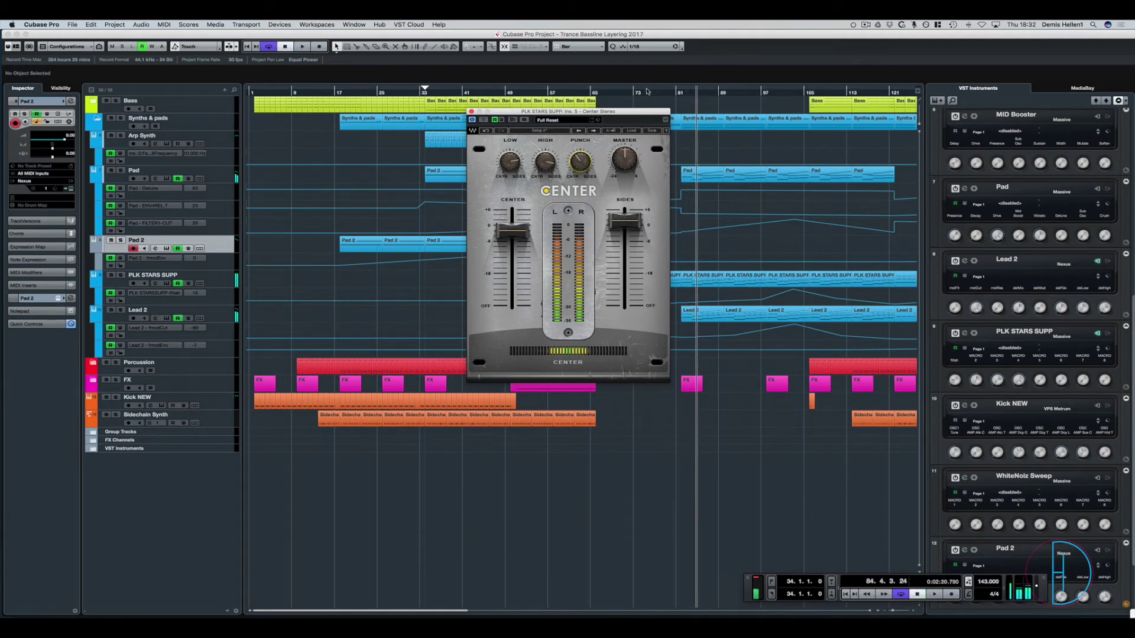
Step: Replay the breakdown from bar 67 and compare the pluck with the Center plug-in bypassed and active
left_click_drag(614, 92, 601, 92)
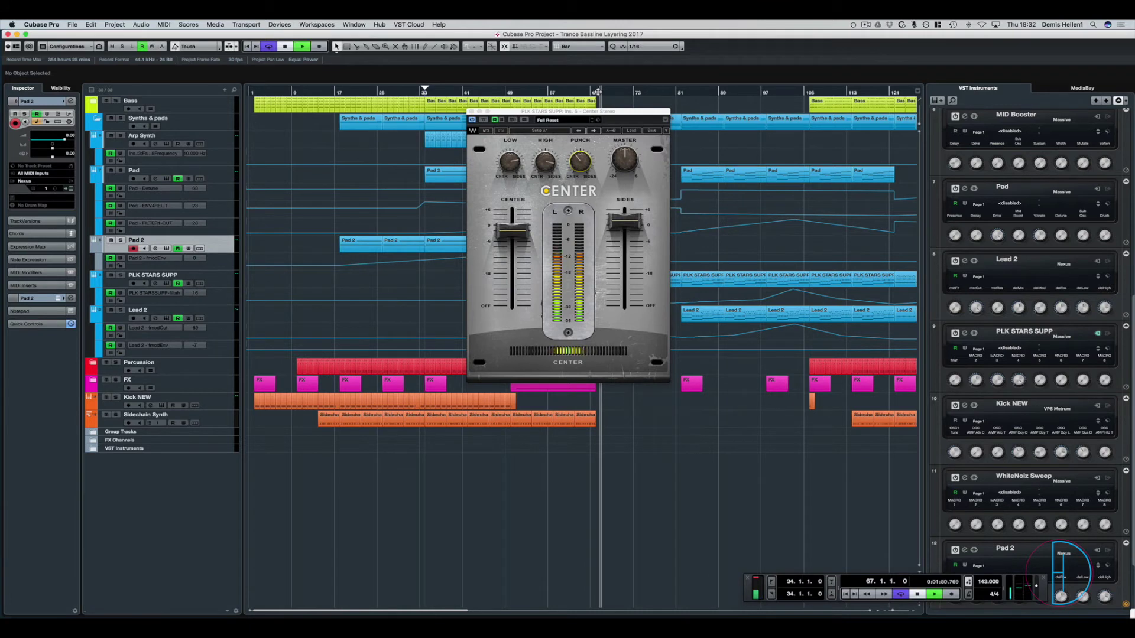
key("space")
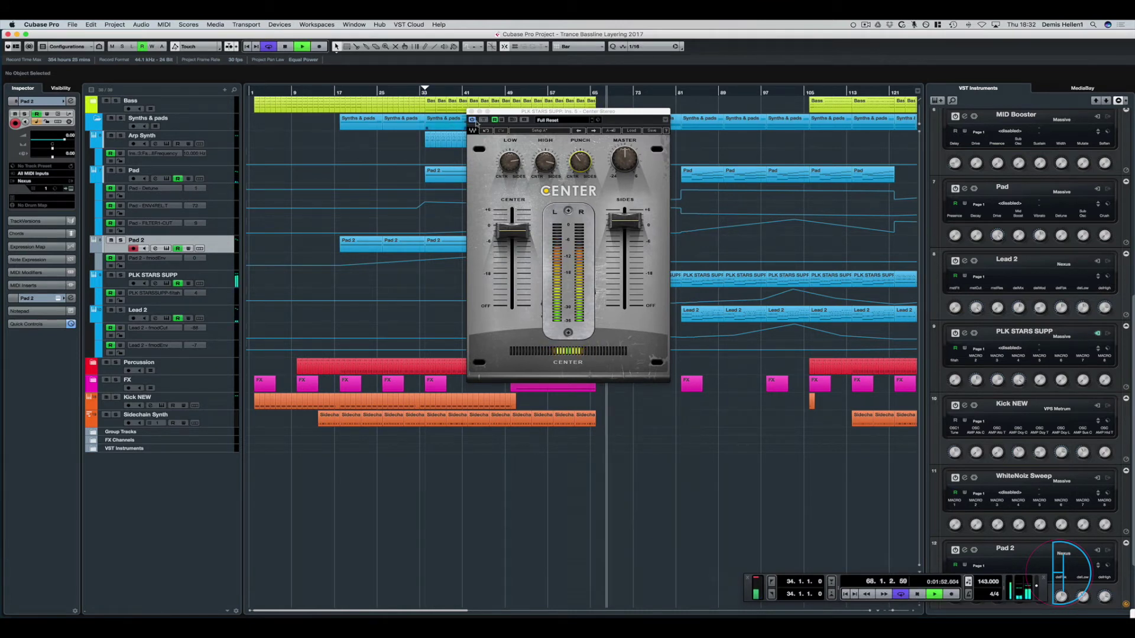
left_click(482, 120)
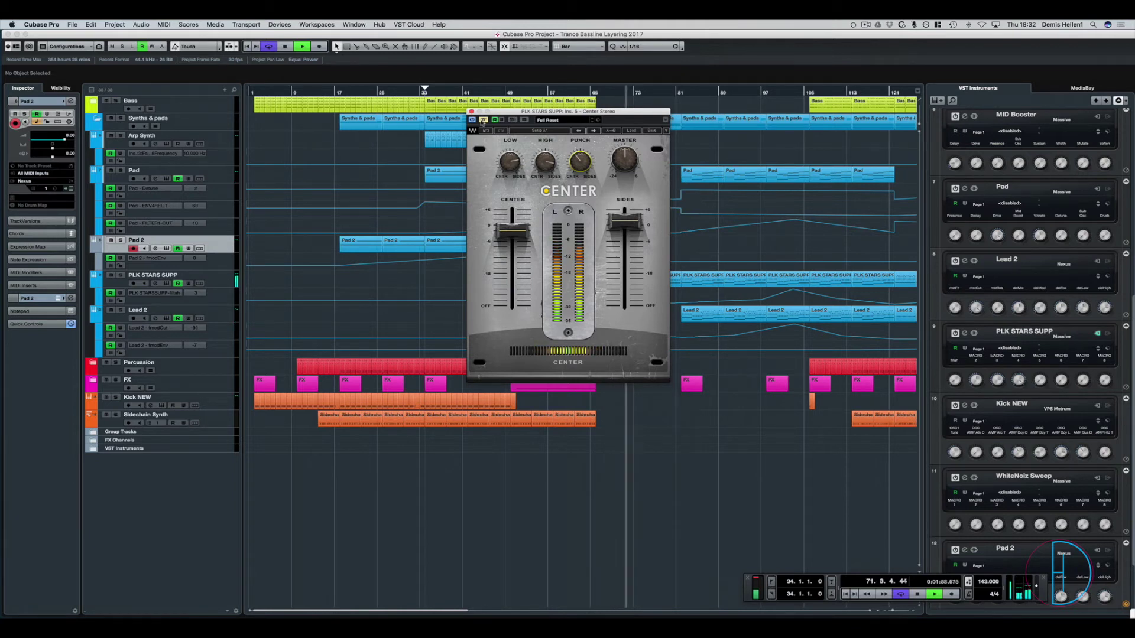
left_click(482, 121)
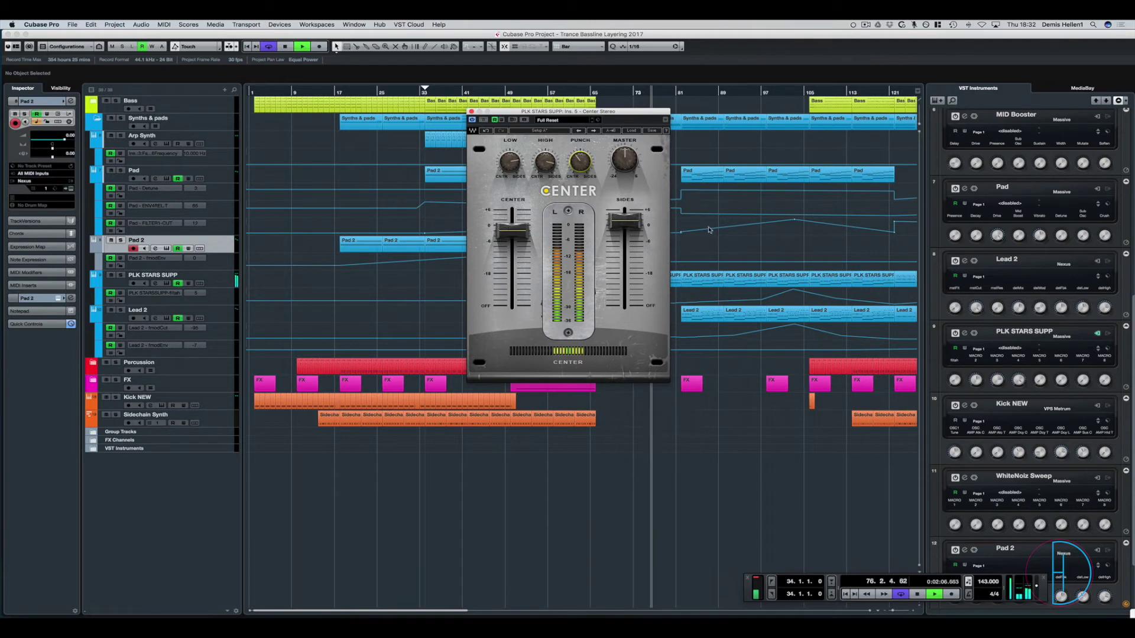
key("space")
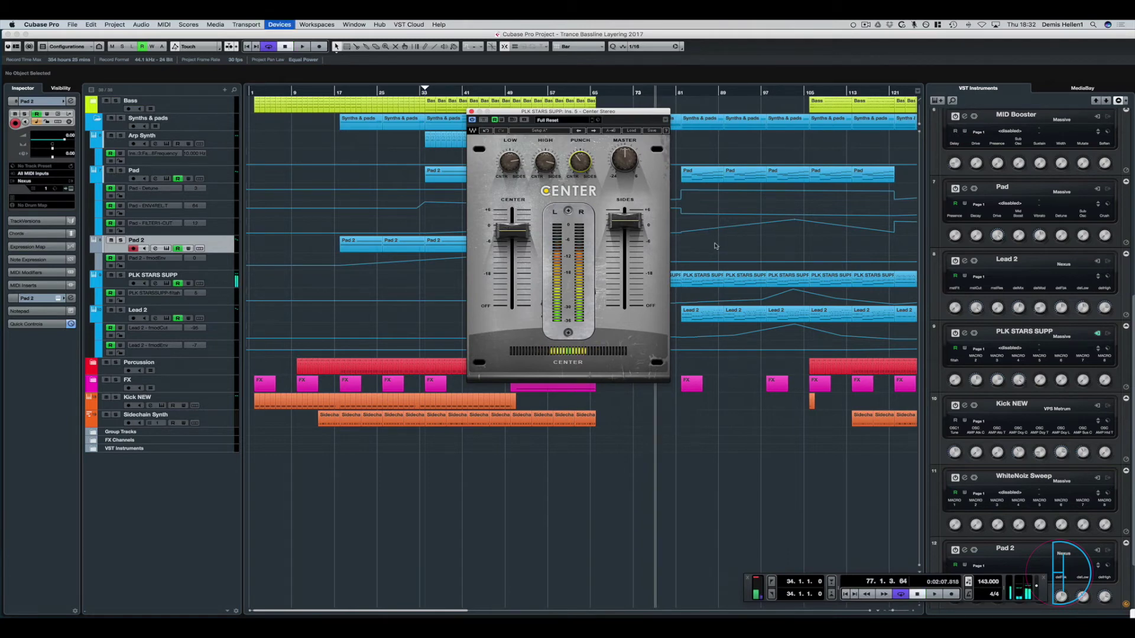
Step: Check the PLK STARS SUPP channel's level in the mixer during playback and adjust the Center plug-in's Master level
key("F3")
key("space")
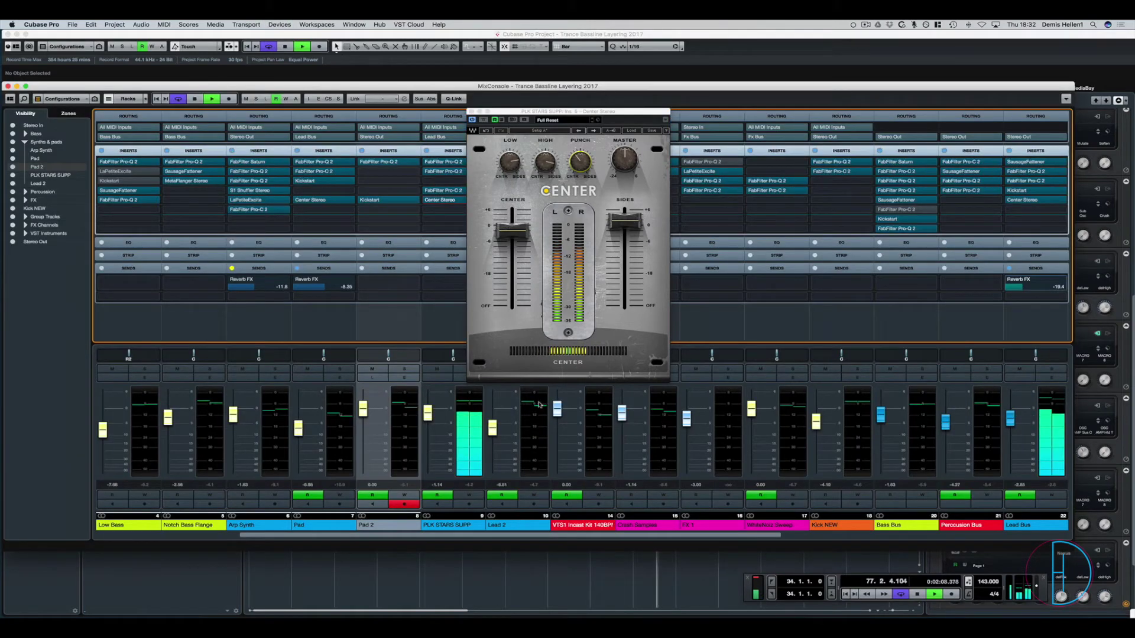
left_click(621, 163)
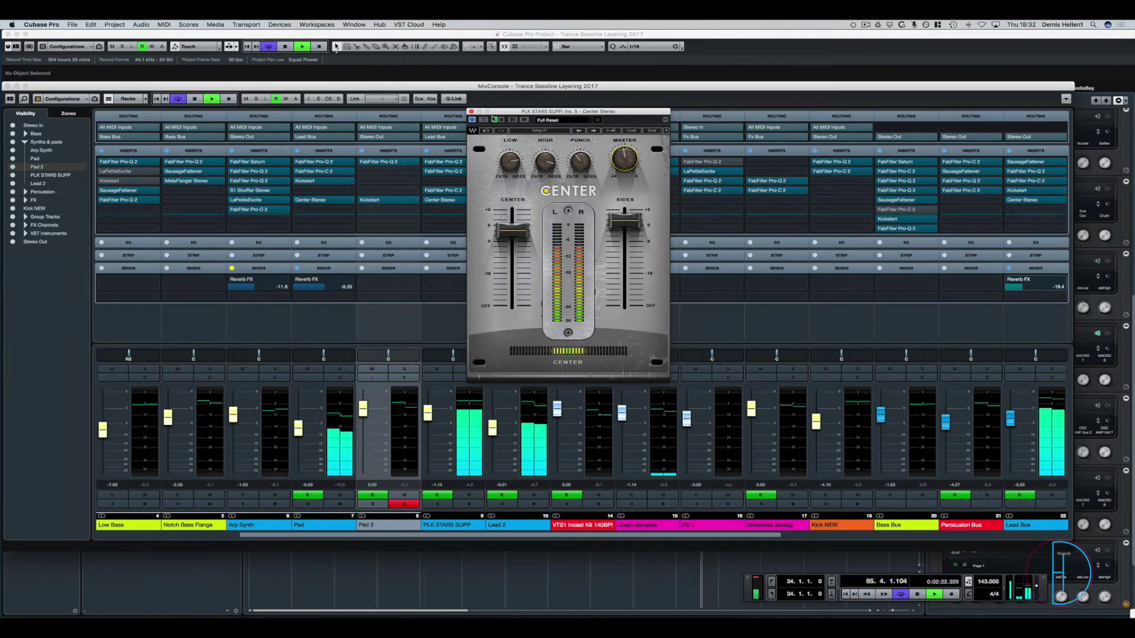
Step: Close the Center plug-in and move it ahead of the Pro-C 2 compressor in the PLK STARS SUPP channel's inserts
left_click(471, 111)
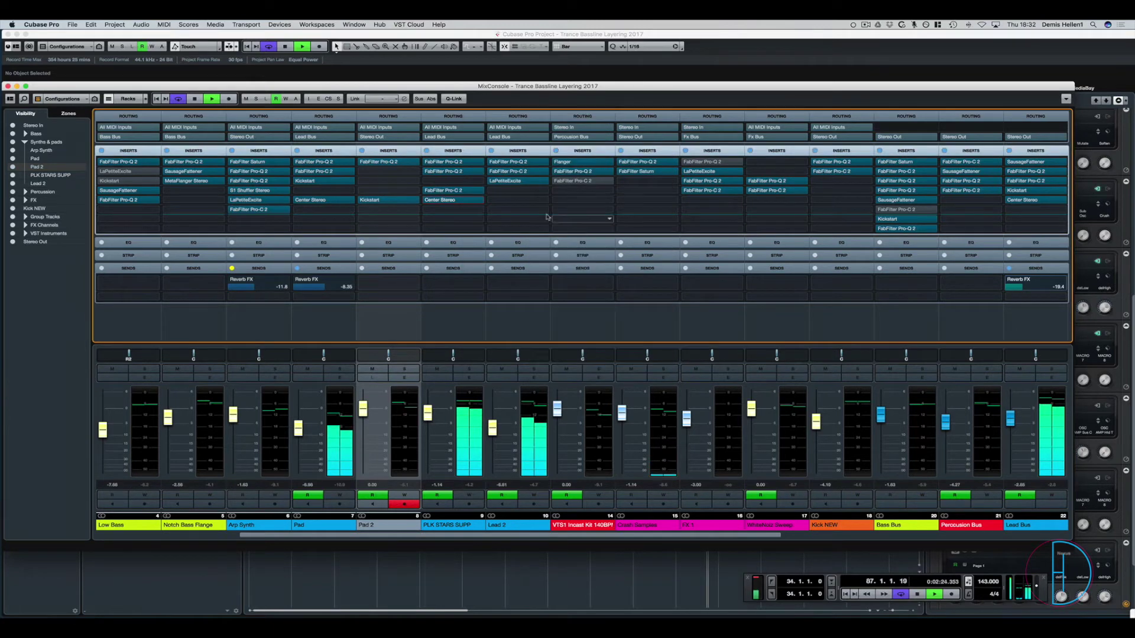
key("space")
left_click_drag(468, 206, 455, 181)
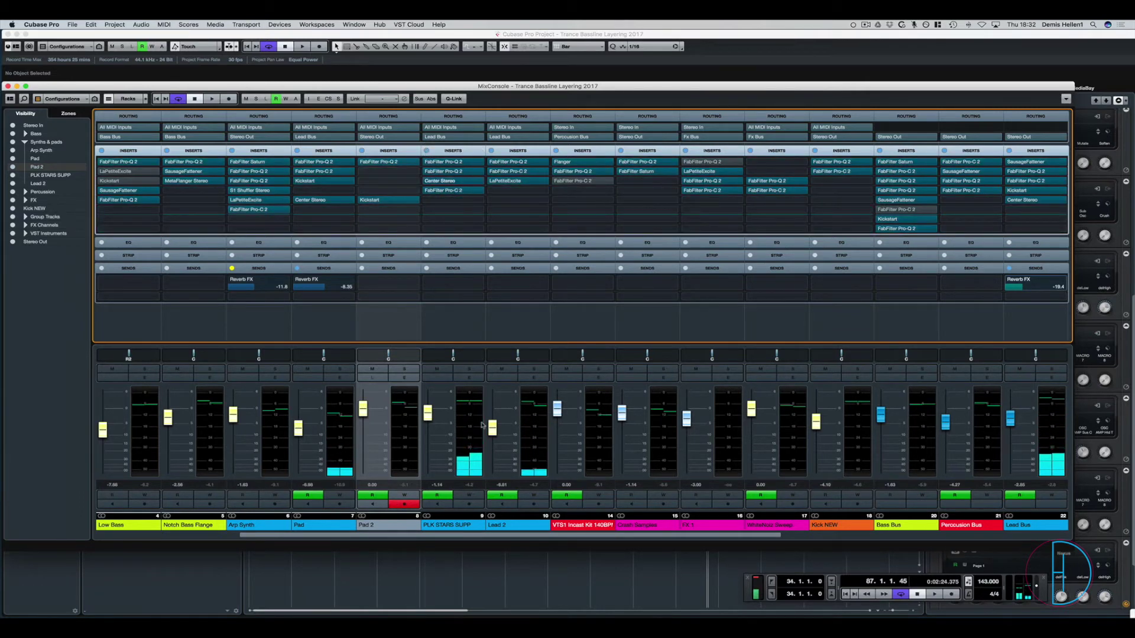
Step: Replay the breakdown from bar 66 and move the Center plug-in behind the Pro-C 2 compressor in the PLK STARS SUPP inserts
key("F3")
left_click(593, 93)
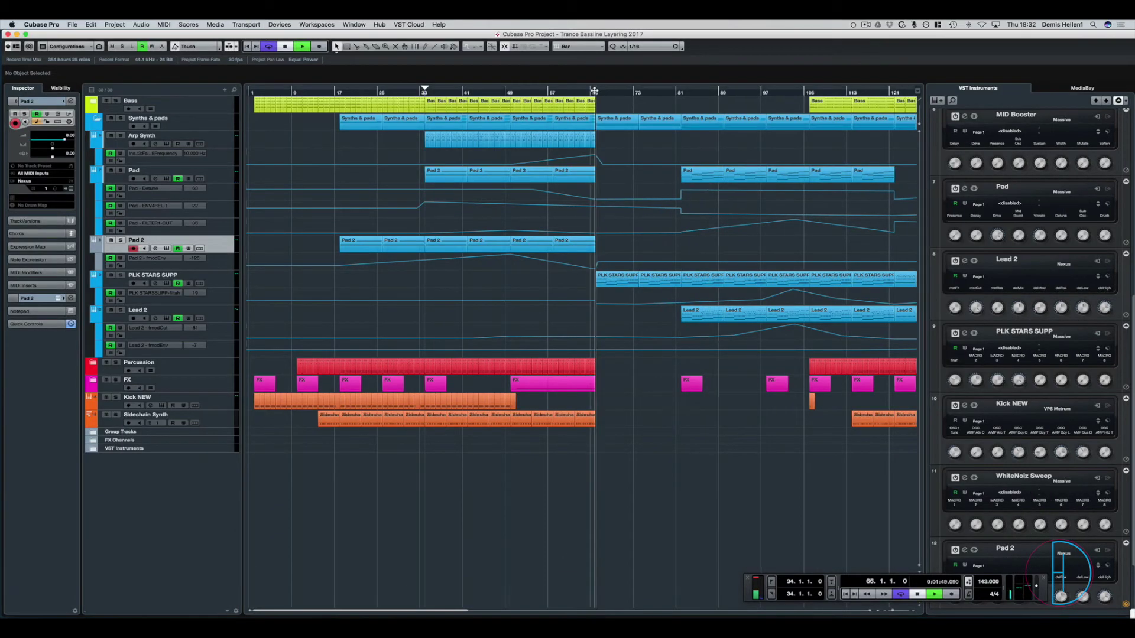
key("space")
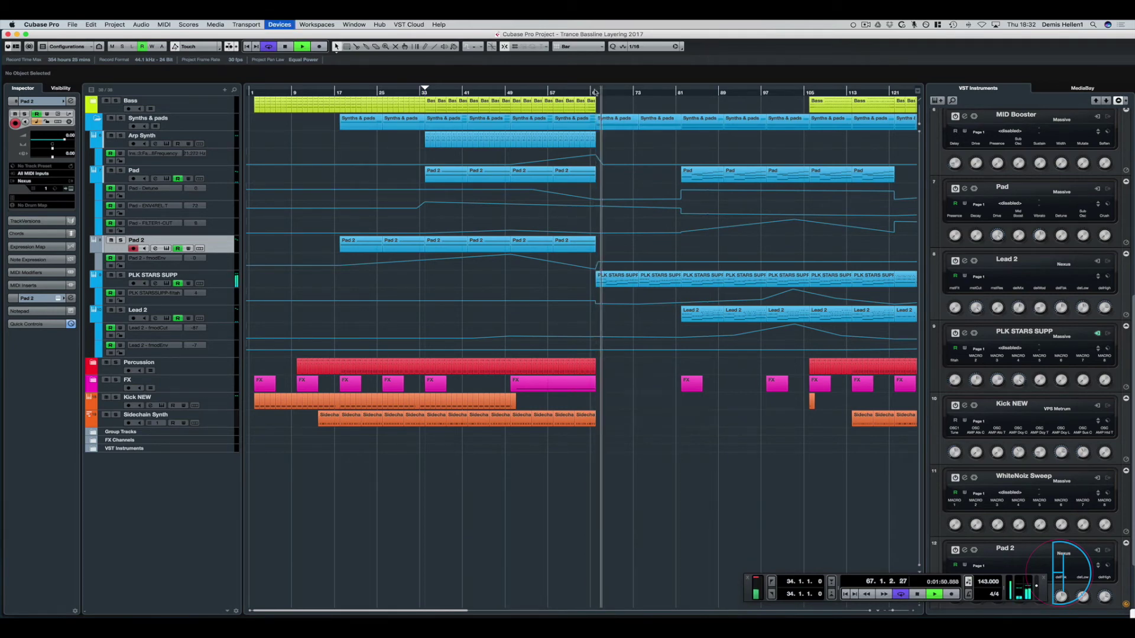
key("F3")
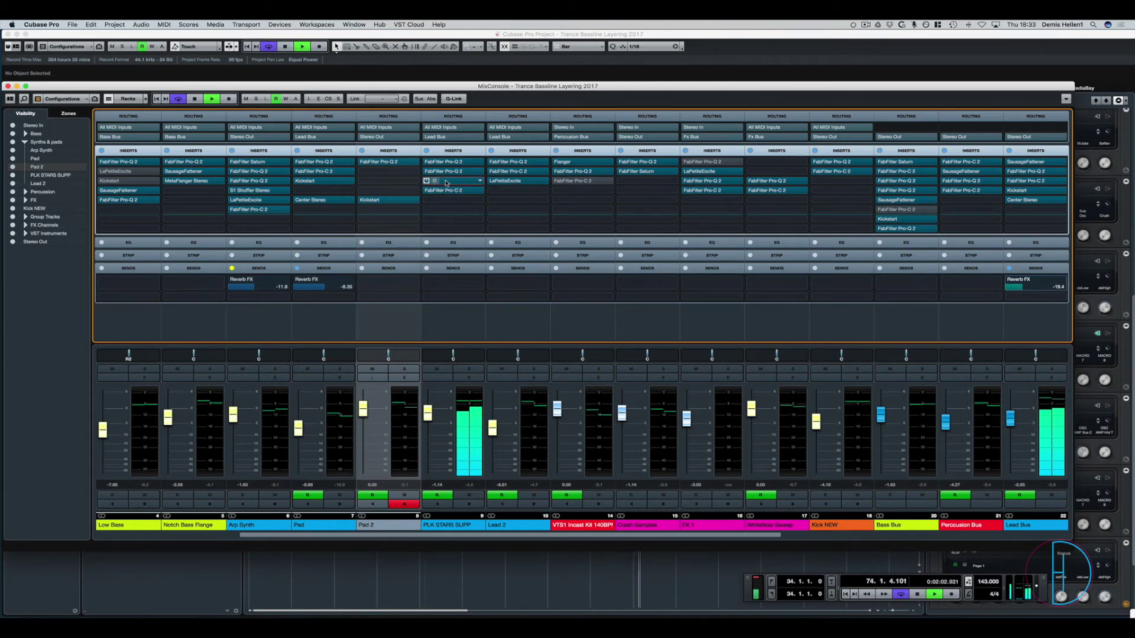
mouse_move(450, 182)
left_mouse_down()
mouse_move(453, 200)
mouse_move(444, 201)
left_mouse_up()
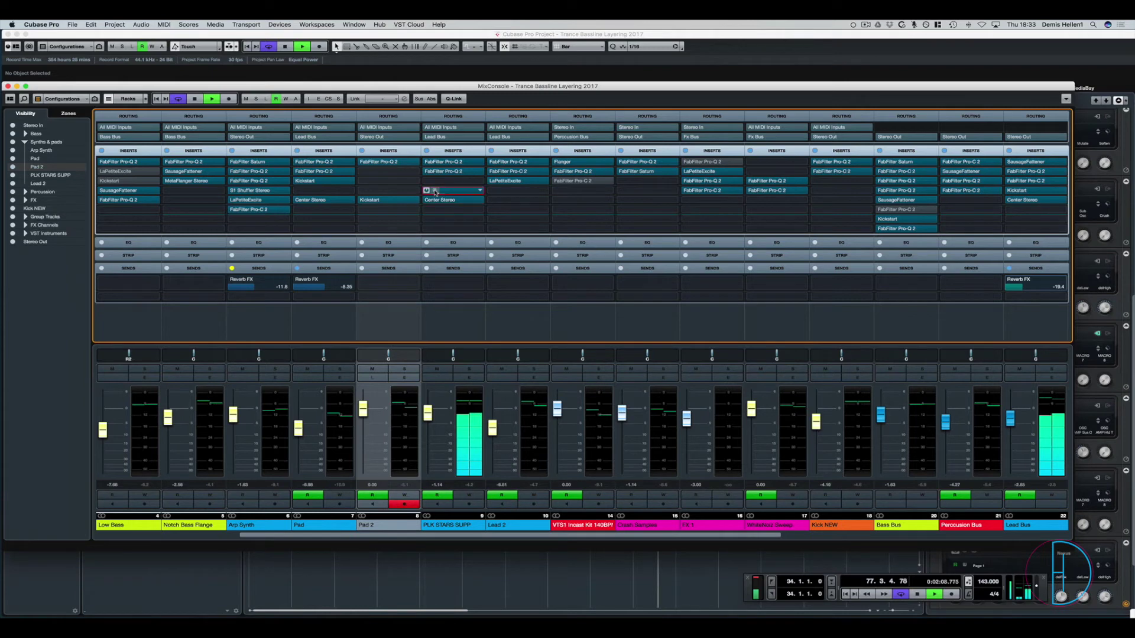
Step: Fine-tune the Attack of the PLK STARS SUPP channel's Pro-C 2 compressor by ear during playback and close the plug-in
left_click(435, 191)
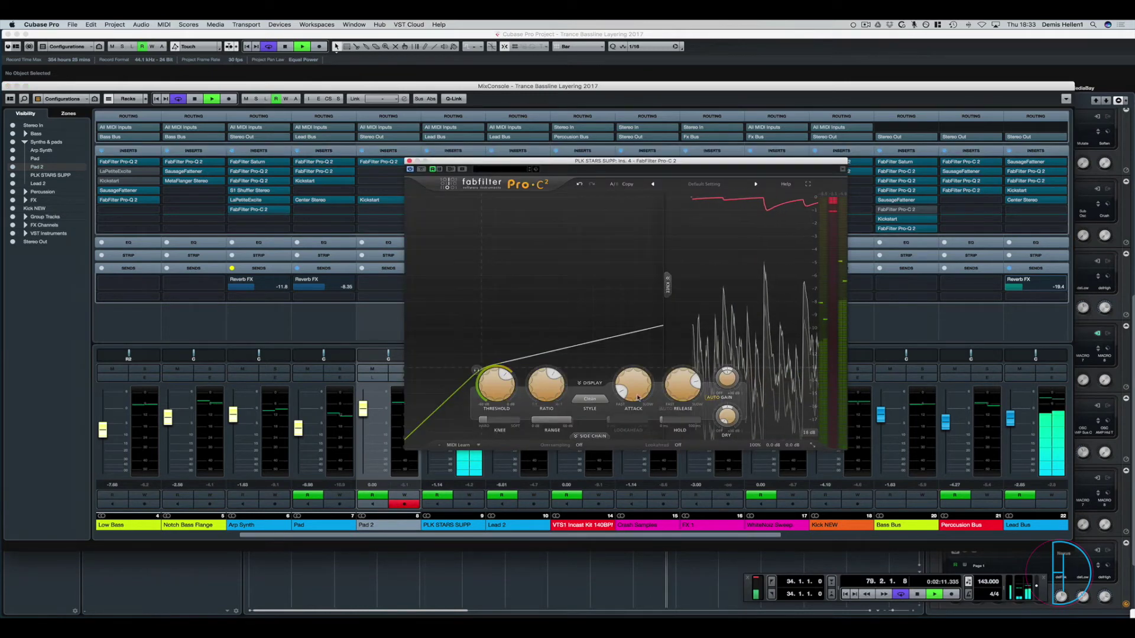
mouse_move(629, 389)
left_mouse_down()
mouse_move(627, 369)
mouse_move(634, 381)
left_mouse_up()
key("space")
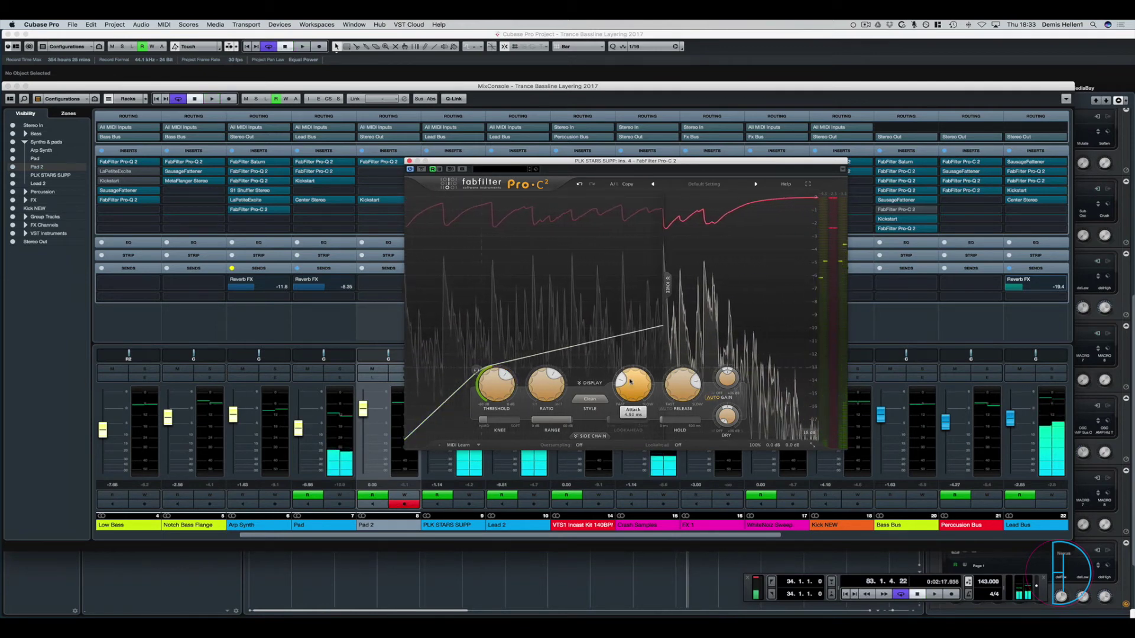
key("space")
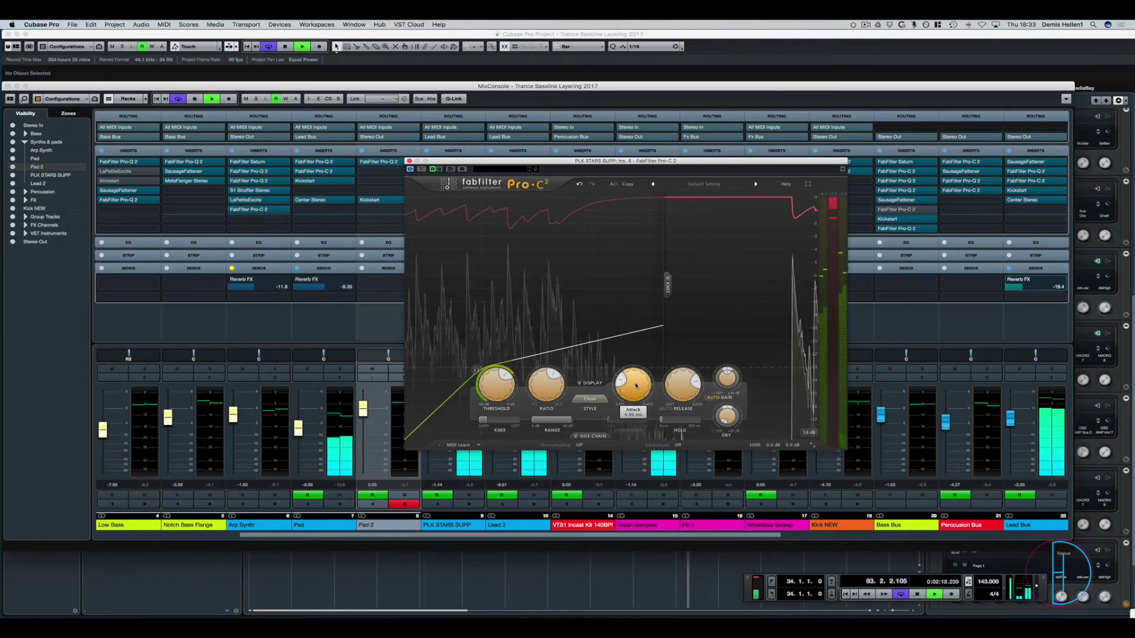
mouse_move(636, 385)
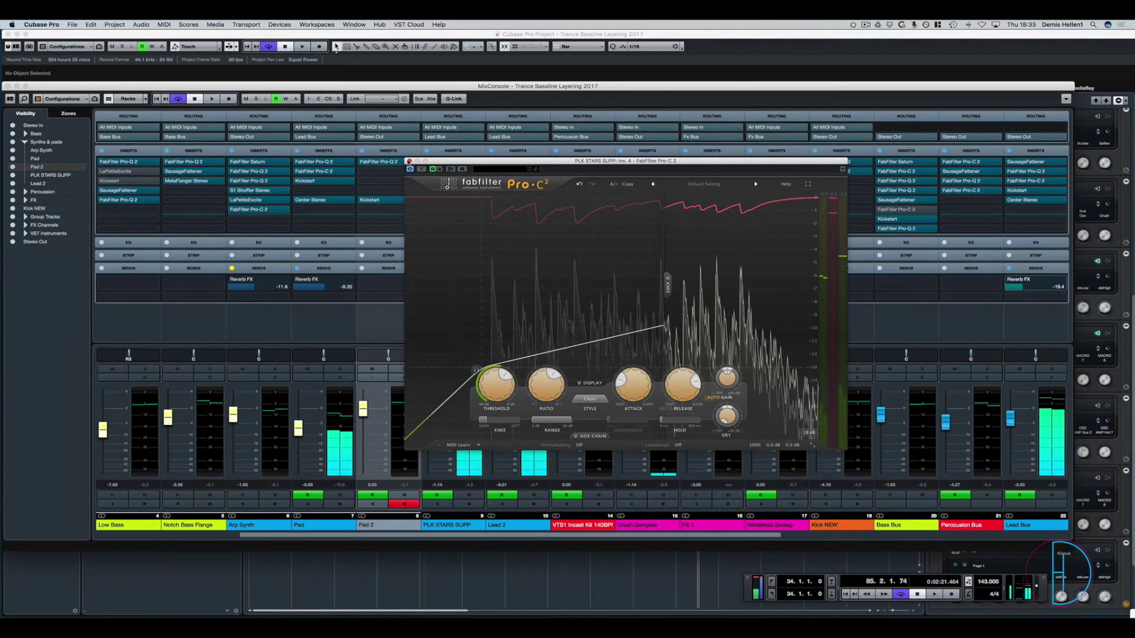
key("space")
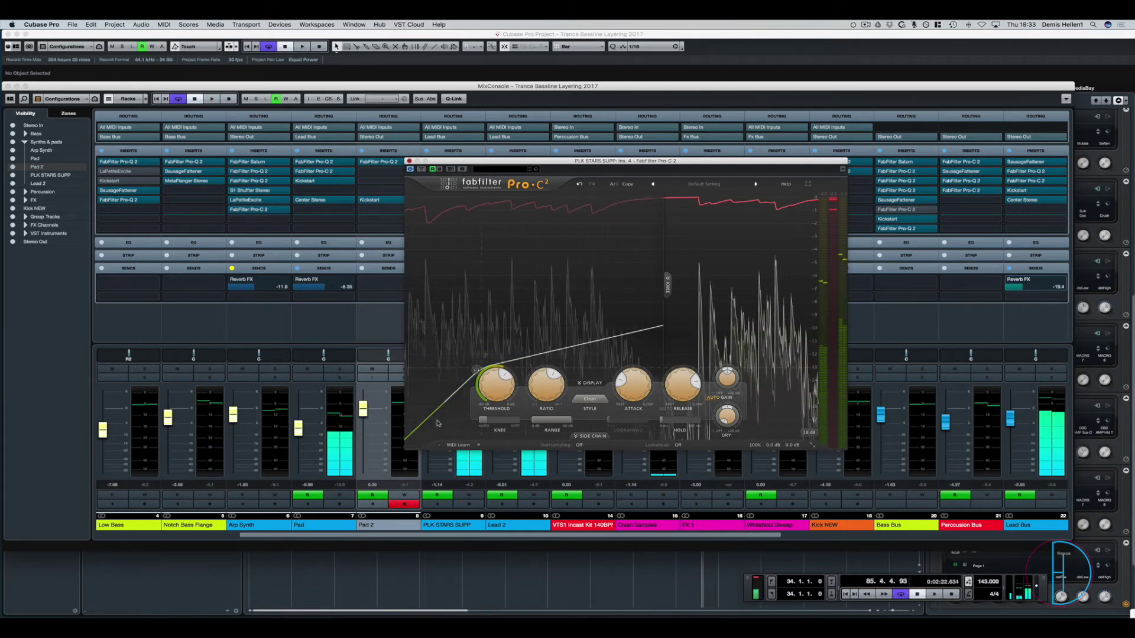
left_click(408, 161)
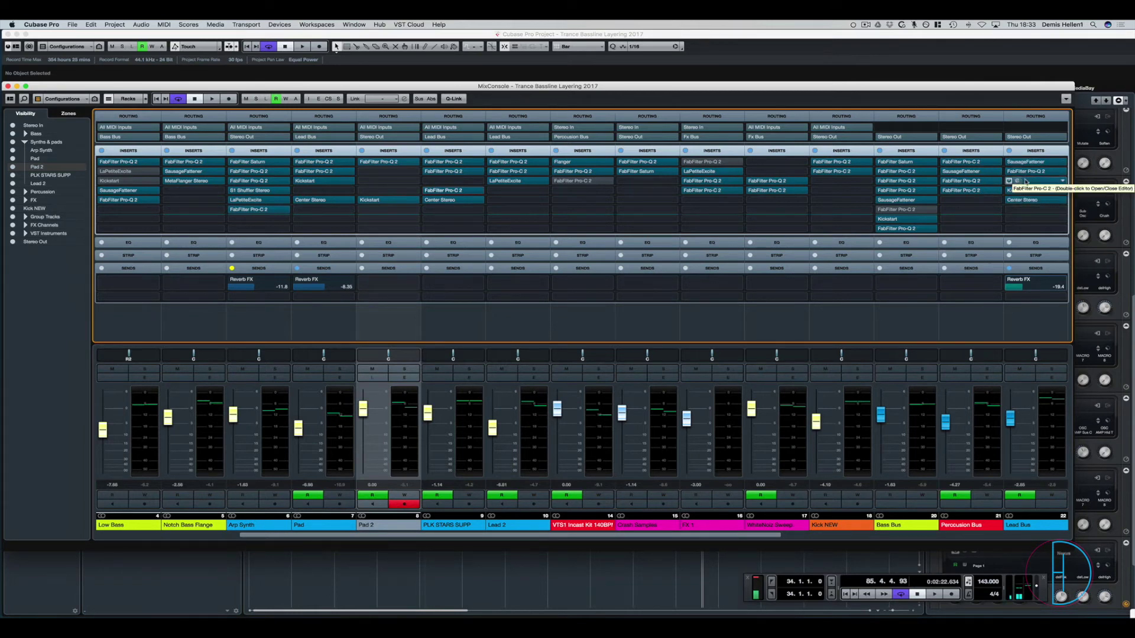
Step: Return to the project window and audition the arrangement from about bar 102 and again from about bar 118
left_click(619, 565)
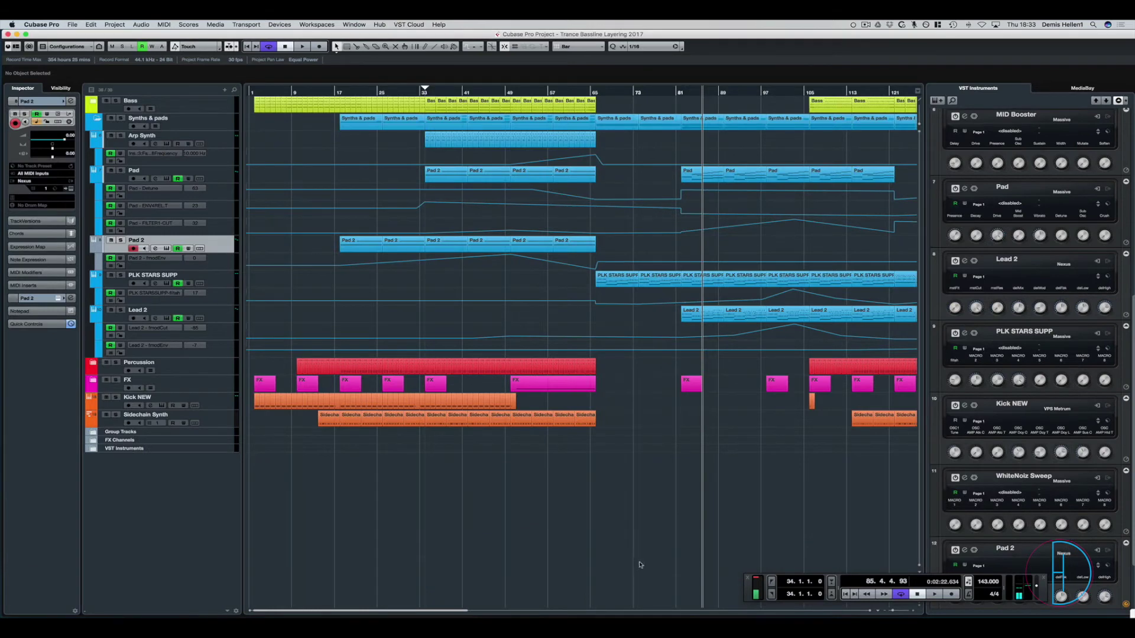
key("g")
key("g")
key("g")
key("g")
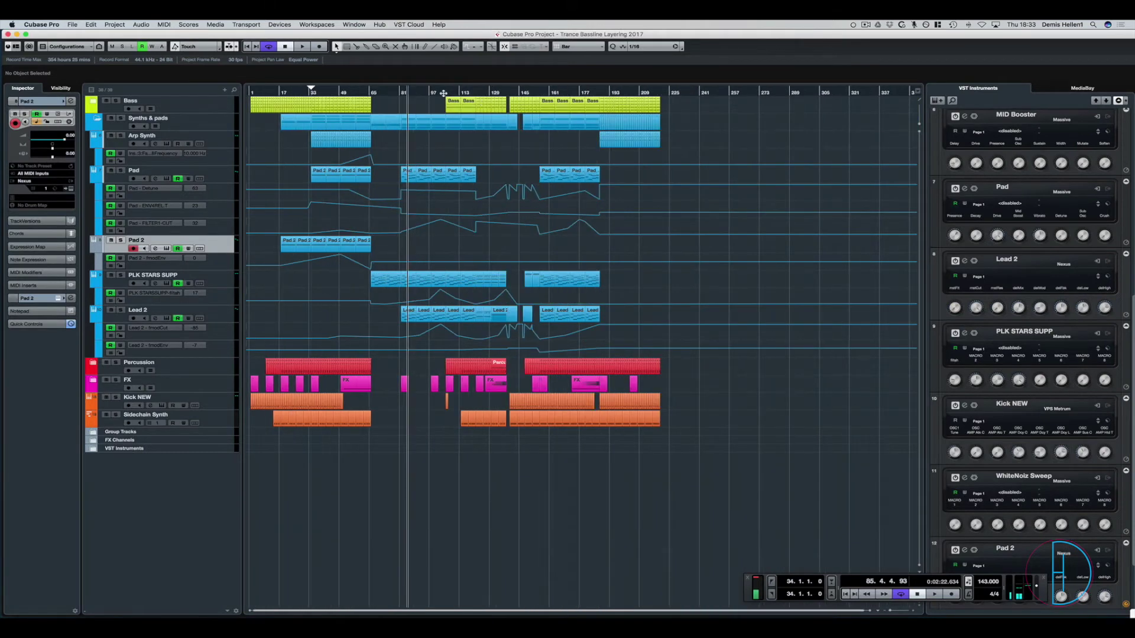
left_click(443, 93)
key("space")
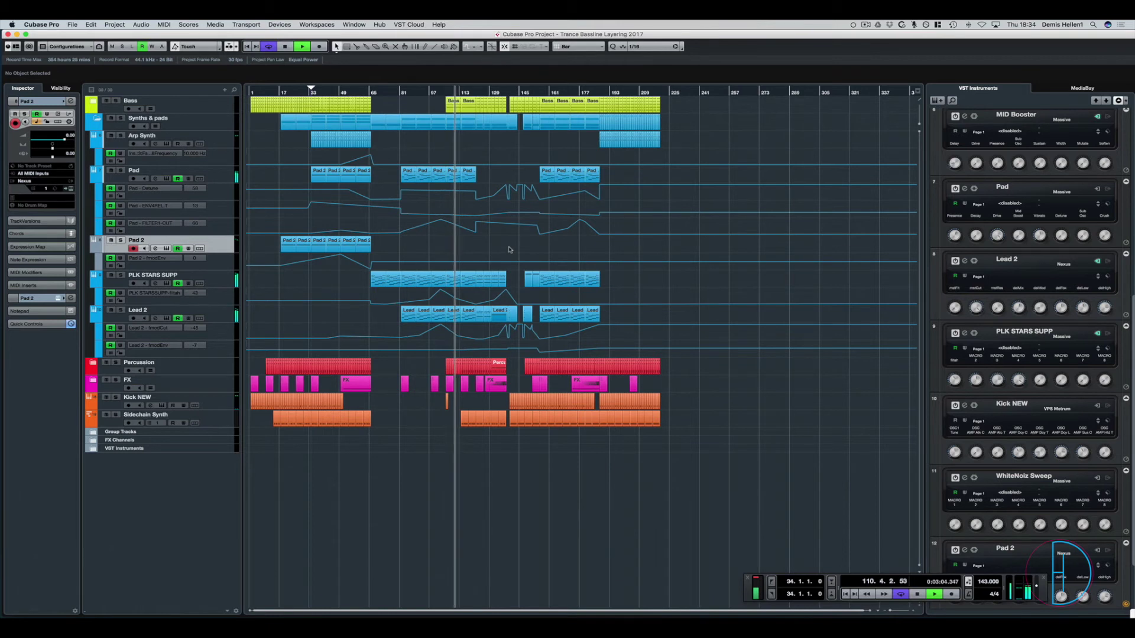
left_click(473, 91)
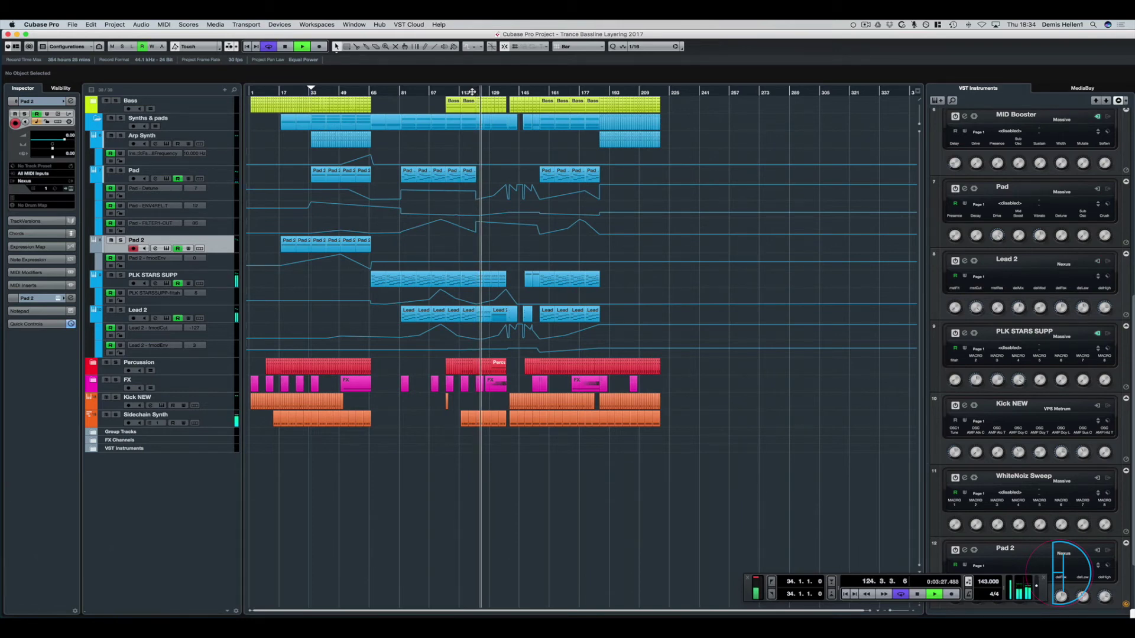
left_click_drag(471, 92, 606, 232)
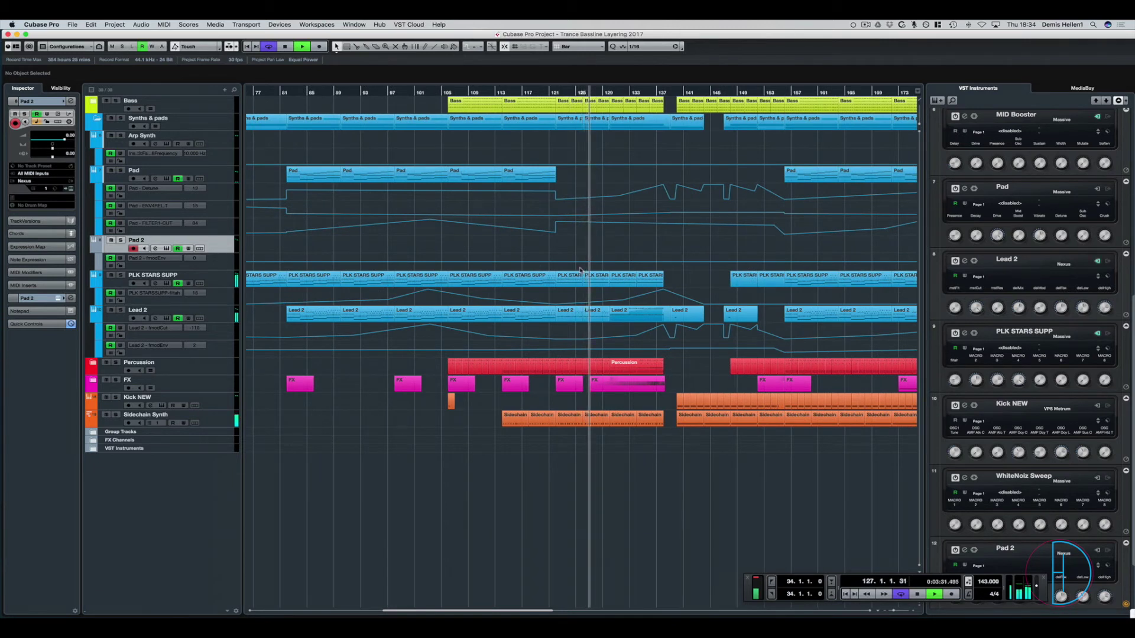
key("space")
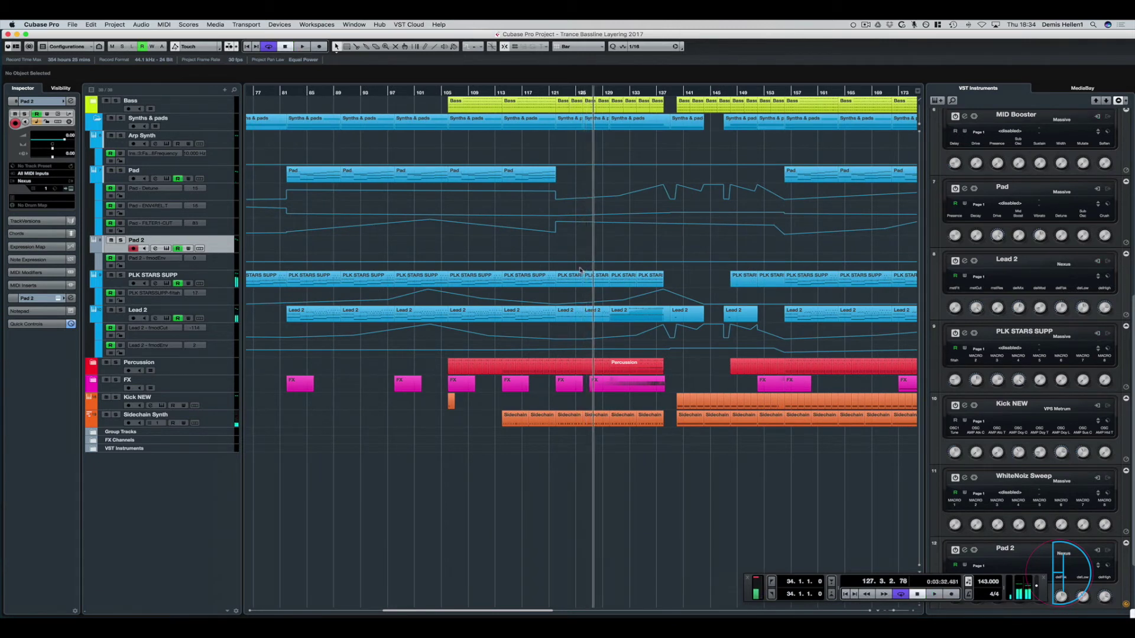
Step: Listen again from about bar 130 and from bar 120, and expand the Percussion folder track
left_click(607, 90)
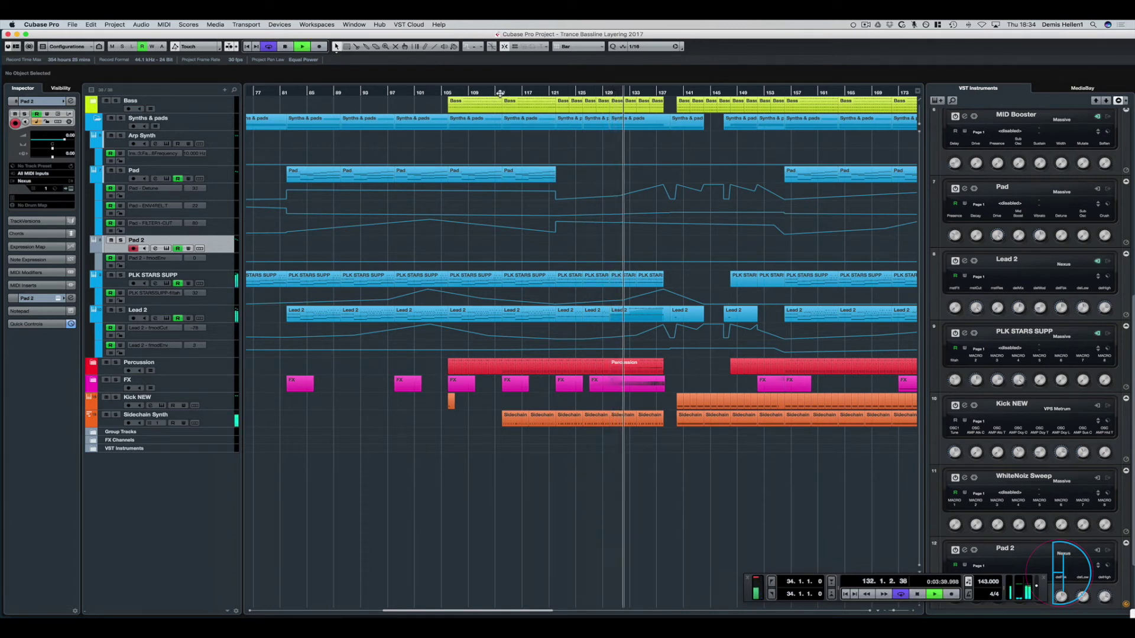
key("space")
left_click(544, 93)
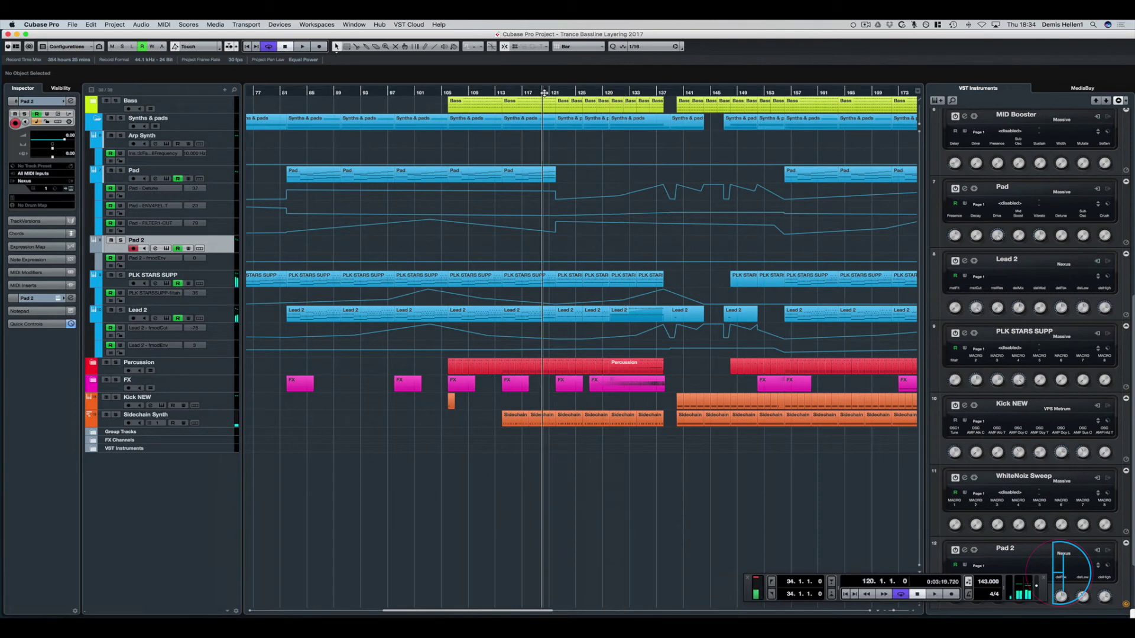
key("space")
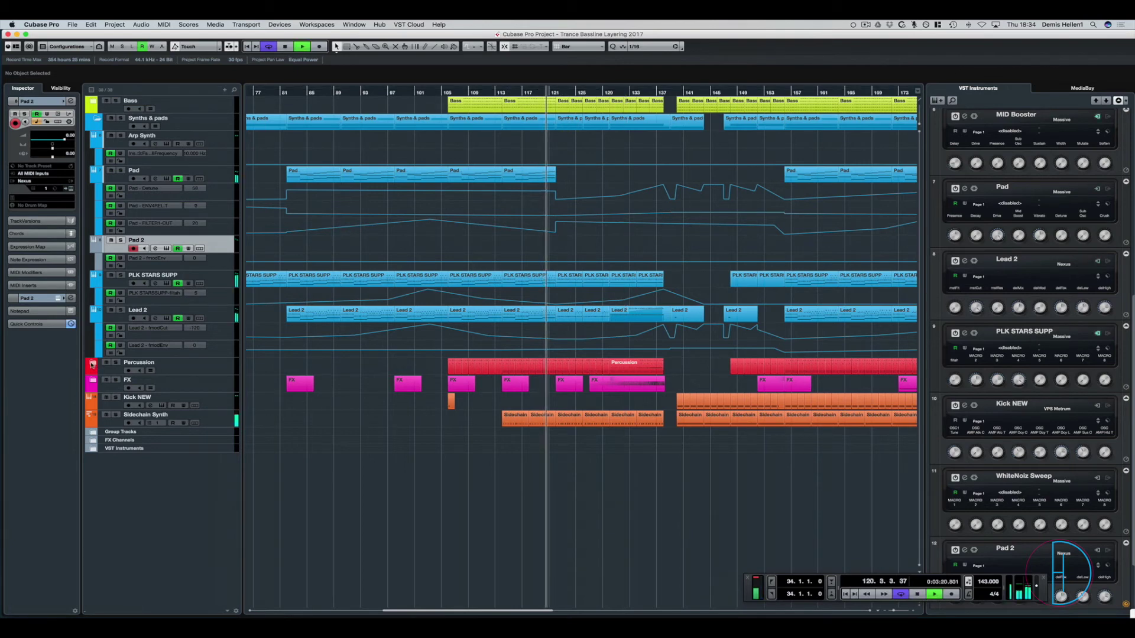
key("space")
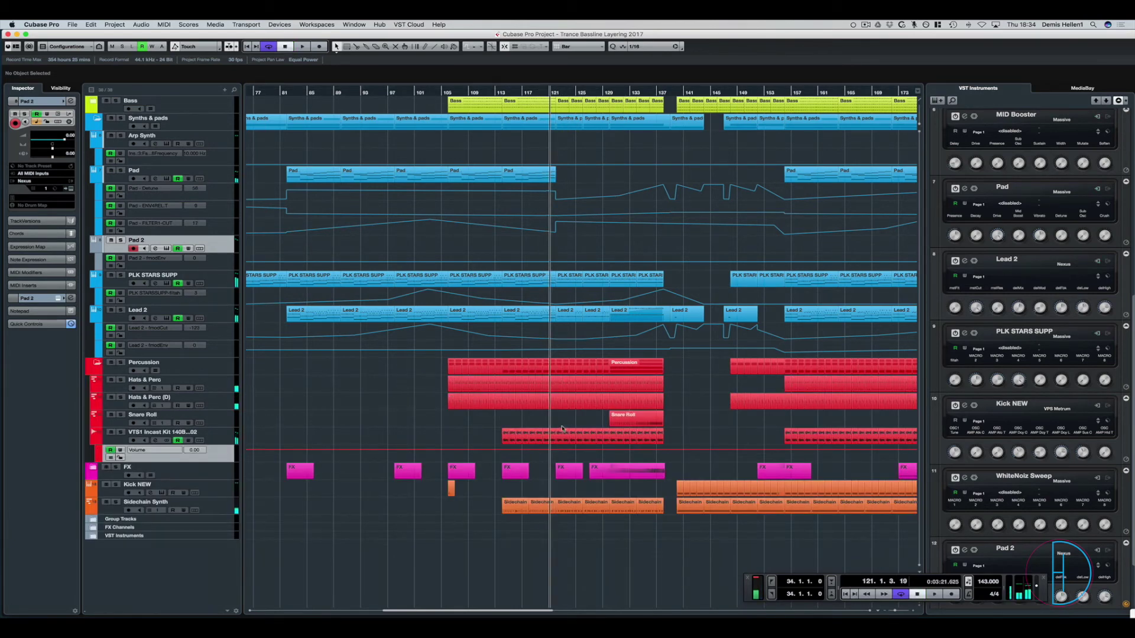
Step: Delete the VTS1 Incast Kit loop events between bars 122 and 130 and replay the section from about bar 119
key("Delete")
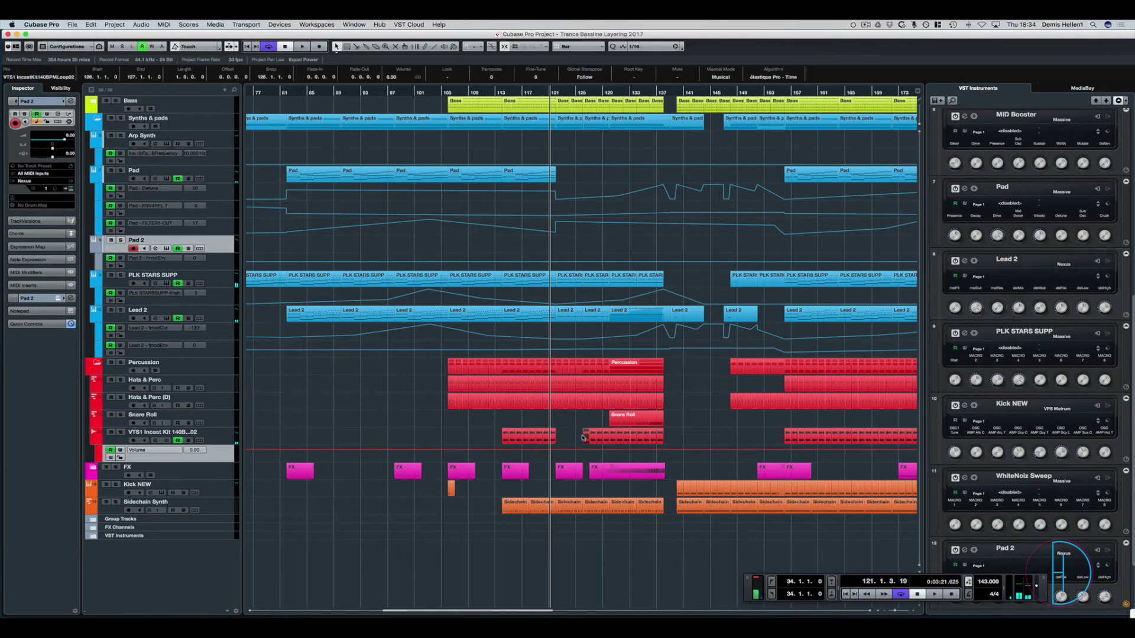
key("space")
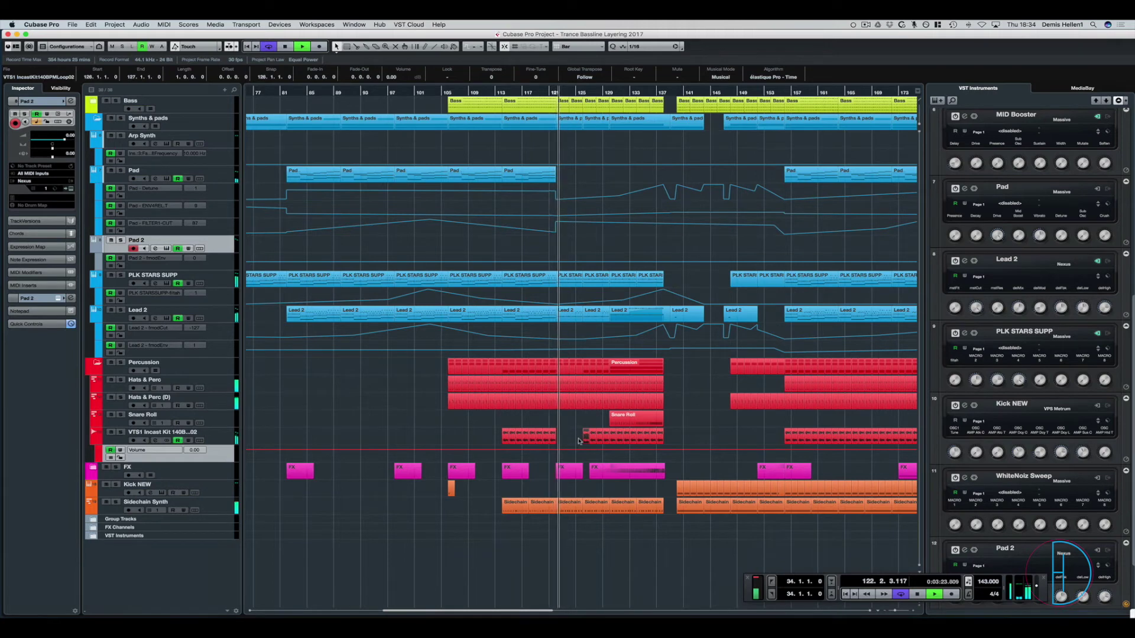
left_click_drag(605, 420, 577, 433)
key("Delete")
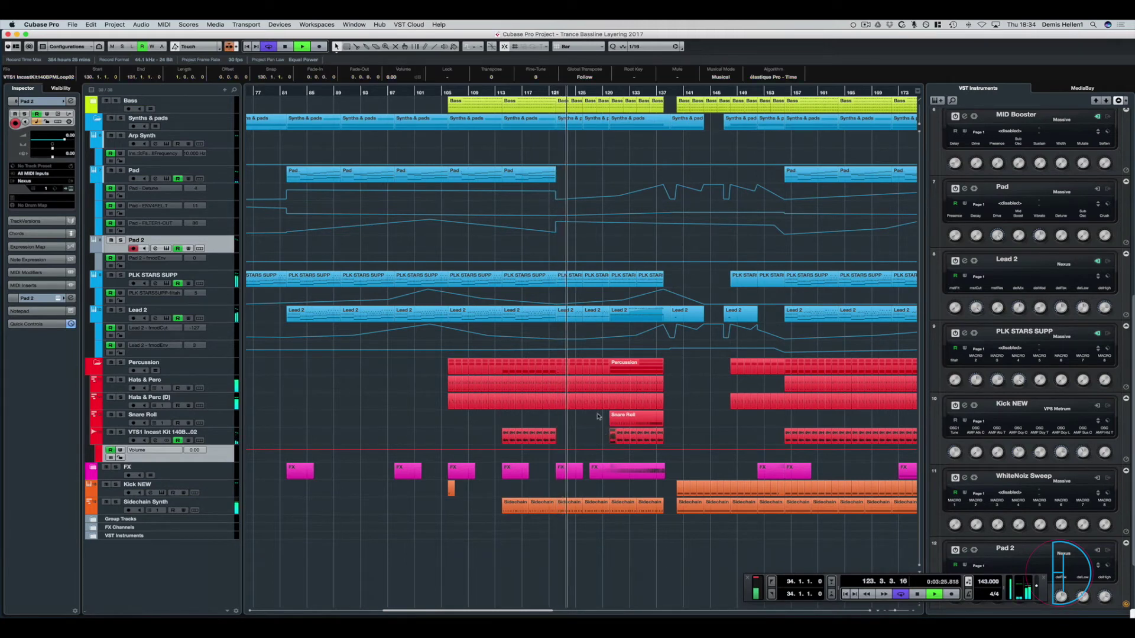
left_click(534, 92)
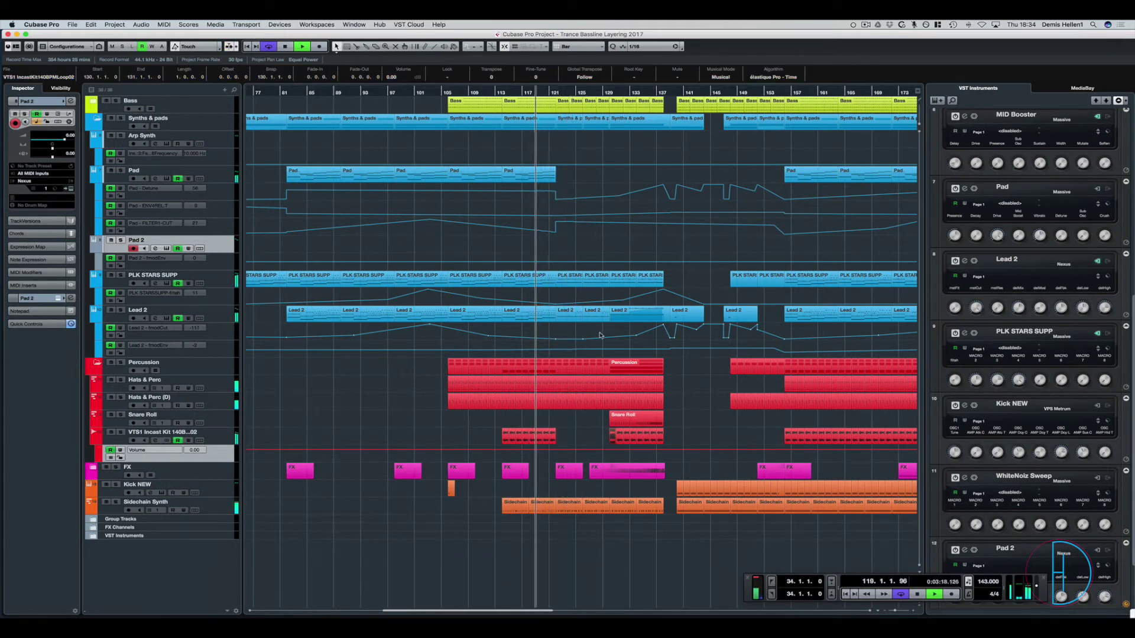
Step: Delete the Hats & Perc (D) events between bars 122 and 130 during playback, and stop the transport
left_click(560, 403)
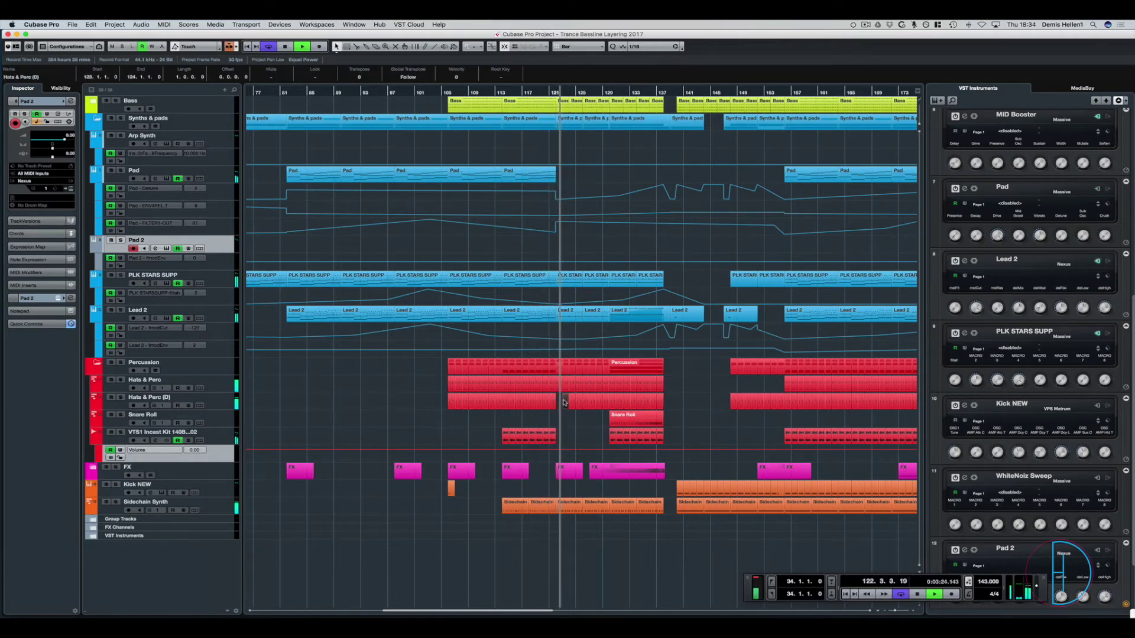
left_click_drag(560, 404, 589, 404)
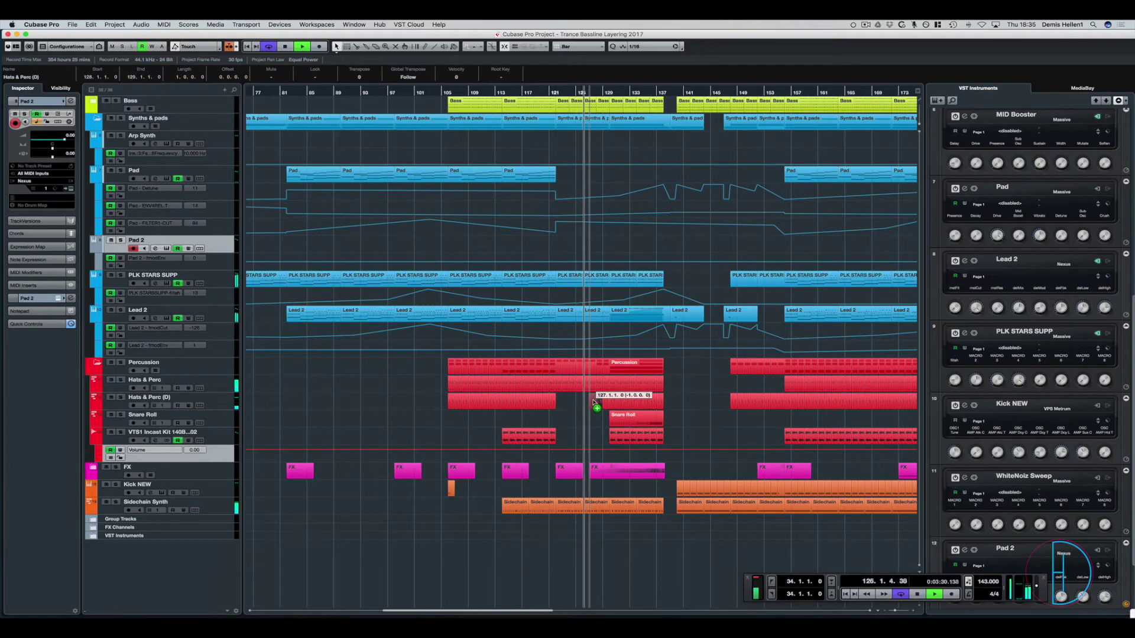
left_click_drag(601, 404, 596, 404)
key("Delete")
key("Delete")
key("Delete")
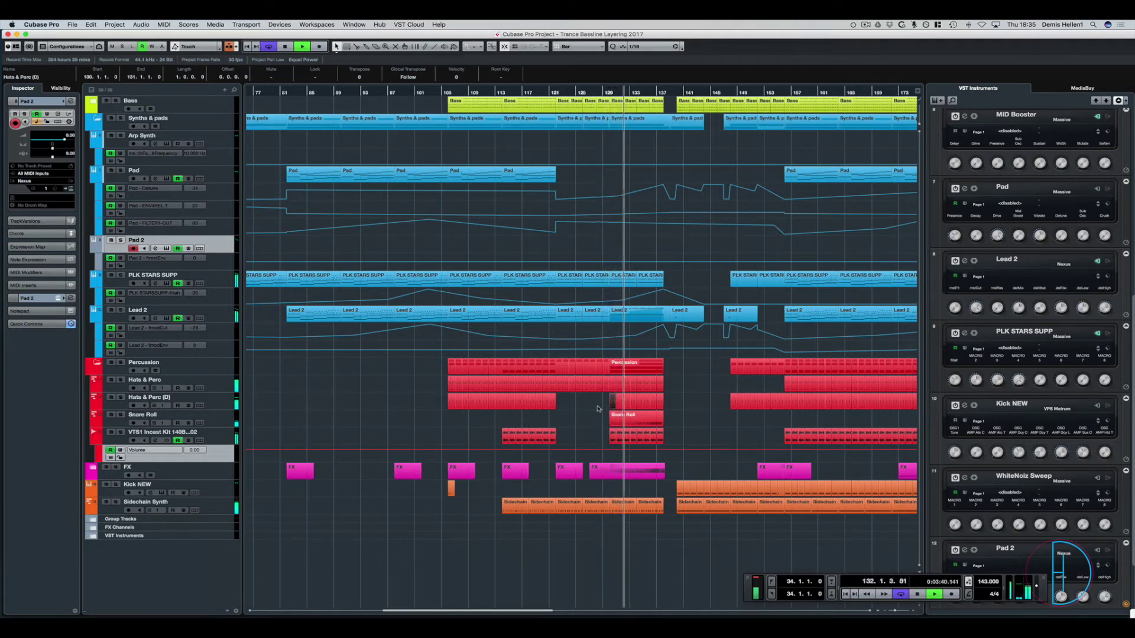
key("space")
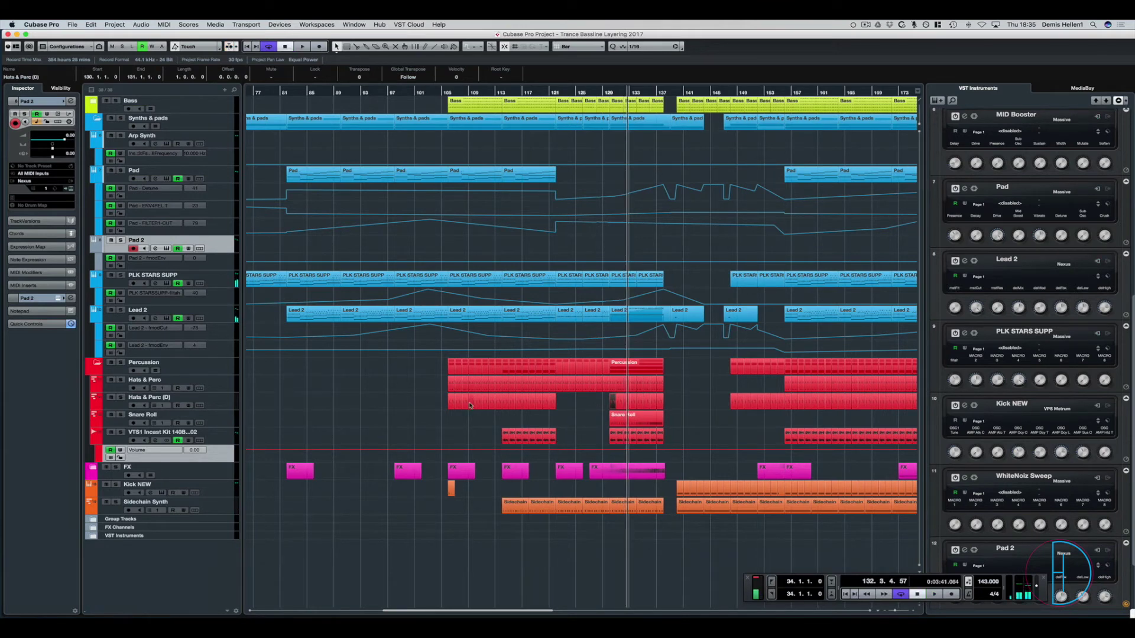
Step: Switch to Finder and preview the VFX2 Sub 12.wav sample in the VFX2 Sub folder
key("super+Tab")
key("super+Tab")
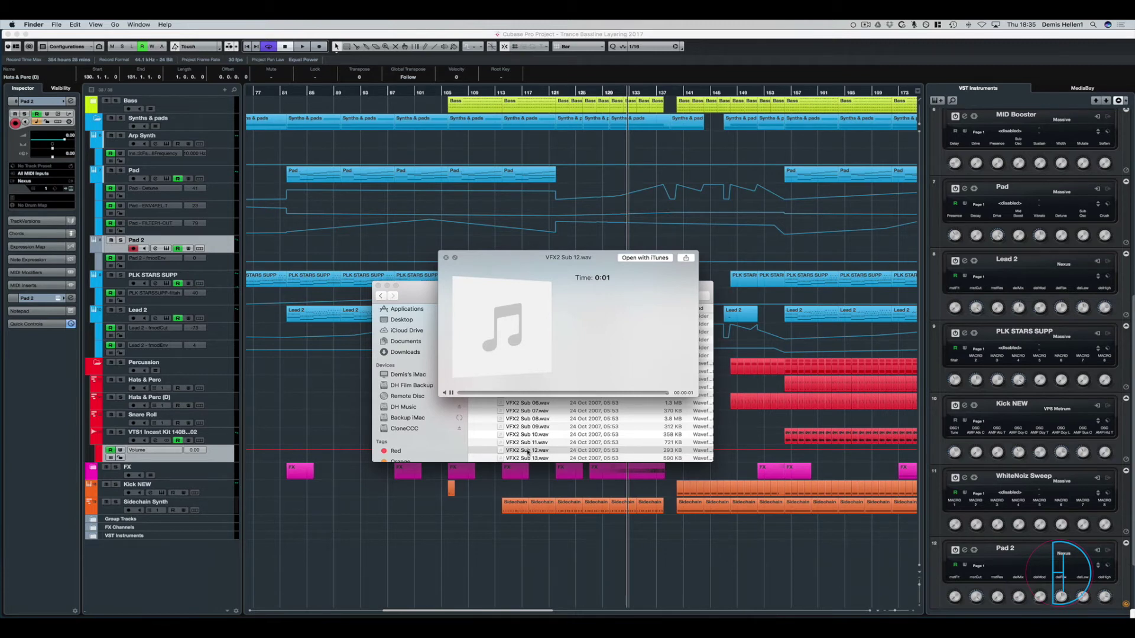
key("space")
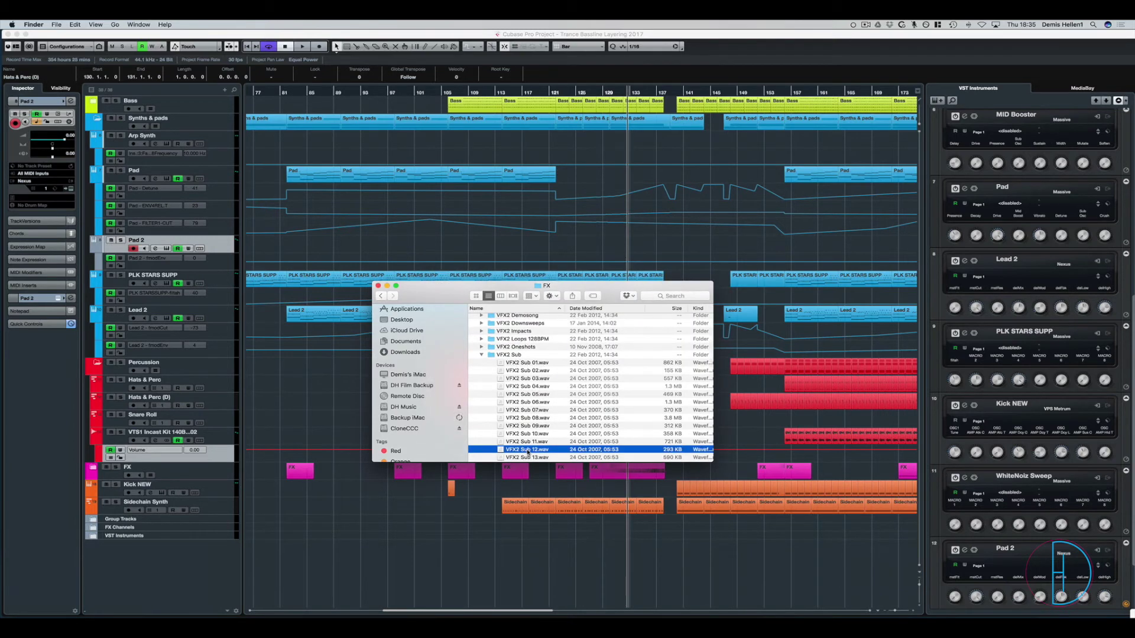
key("space")
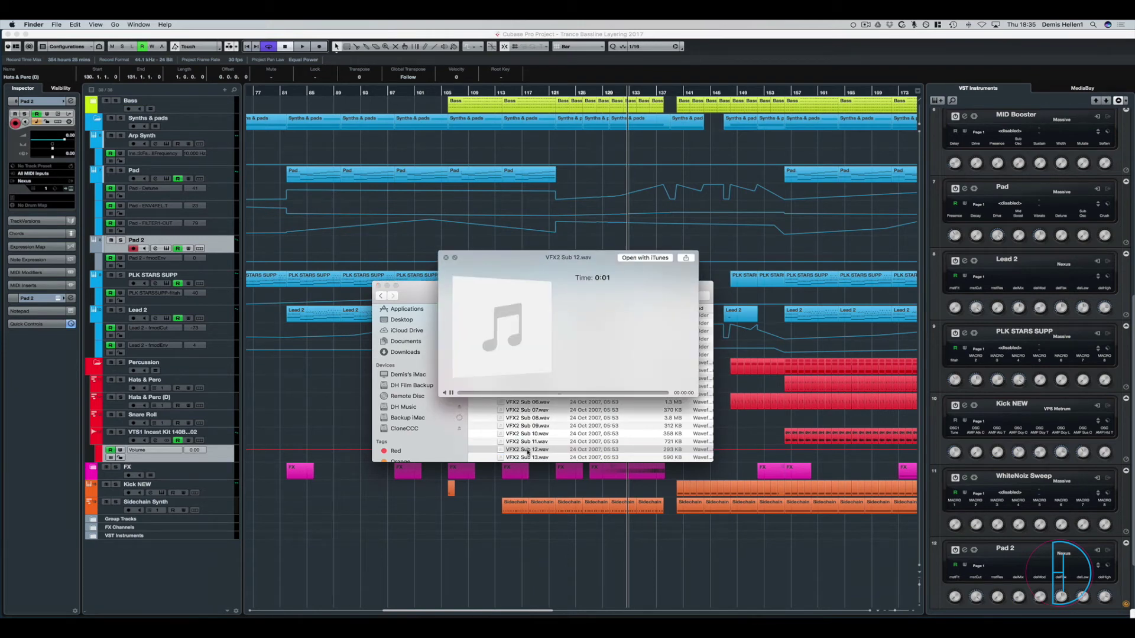
key("space")
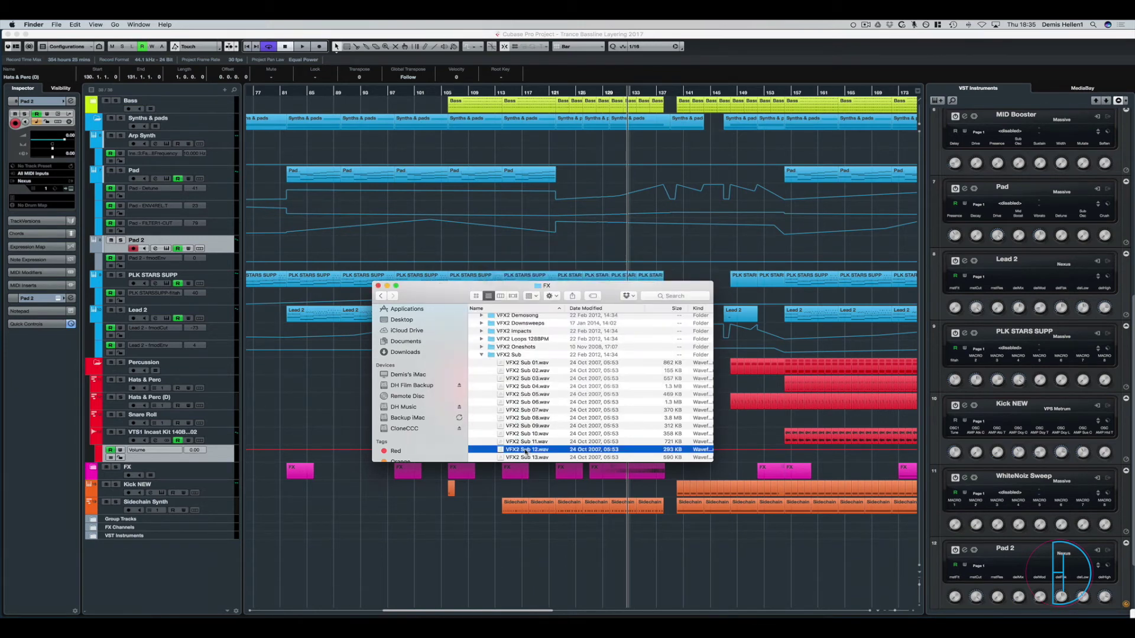
Step: Import VFX2 Sub 12.wav onto a new audio track at bar 122, copying the file to the working directory
left_click_drag(525, 452, 554, 560)
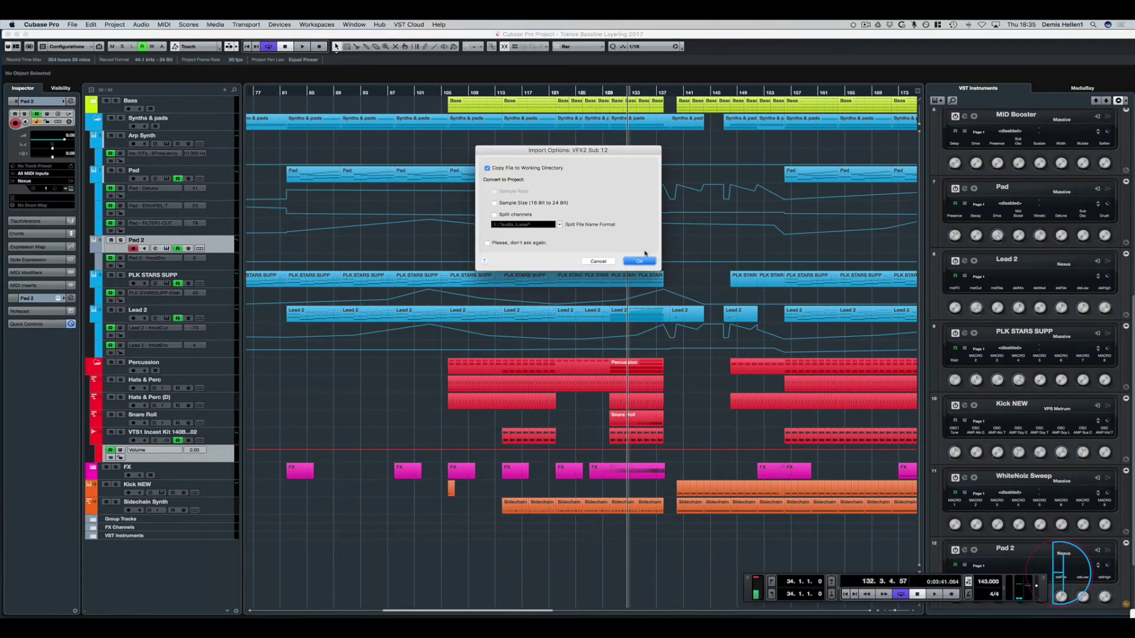
left_click(642, 261)
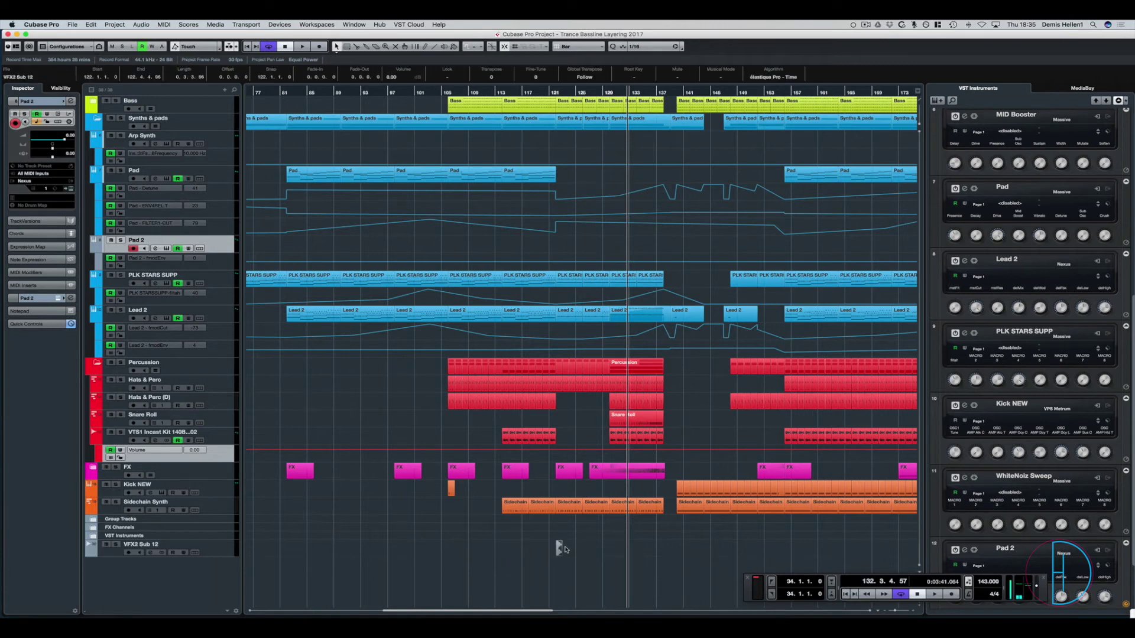
key("h")
key("h")
key("h")
key("h")
key("h")
key("h")
key("h")
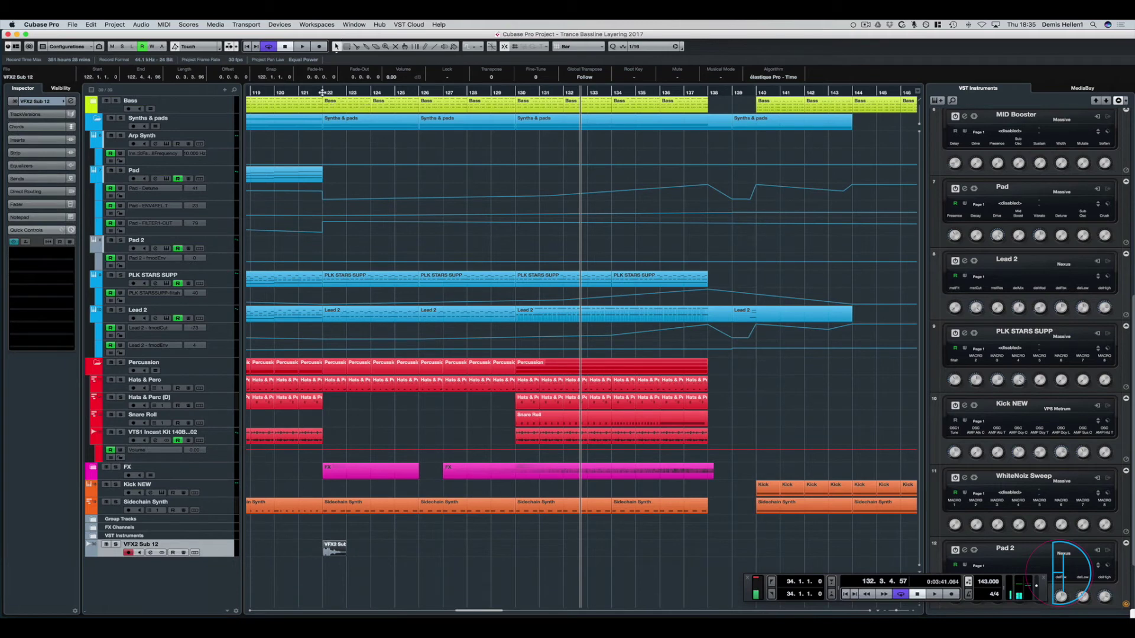
Step: Lower the VFX2 Sub 12 channel fader in the mixer while playing the section from bar 120
left_click(322, 92)
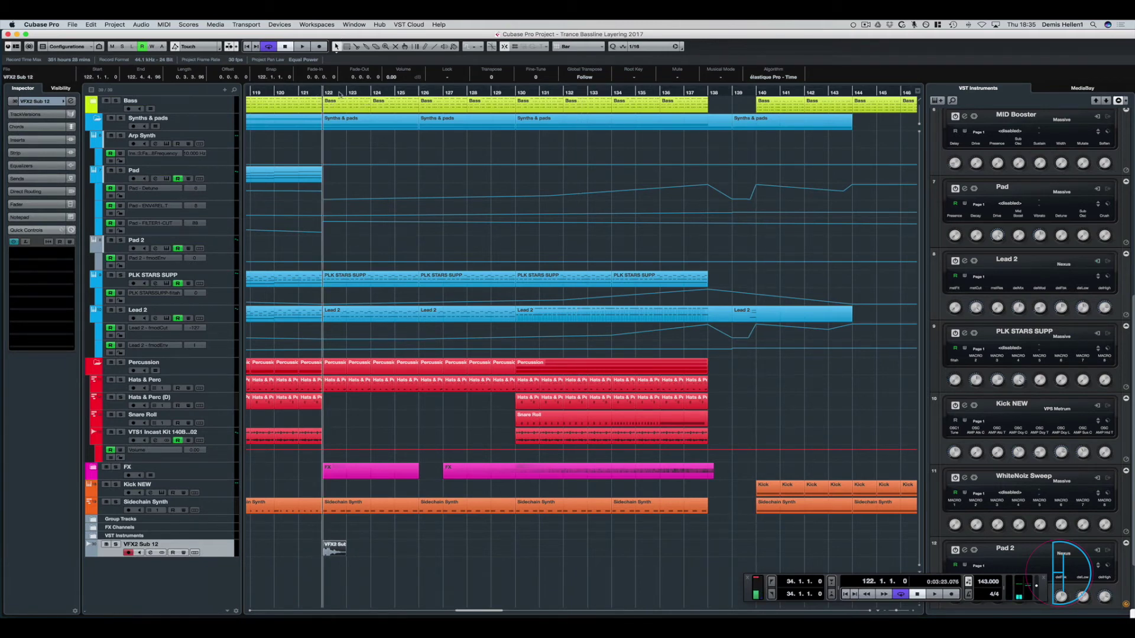
left_click_drag(306, 92, 278, 92)
key("F3")
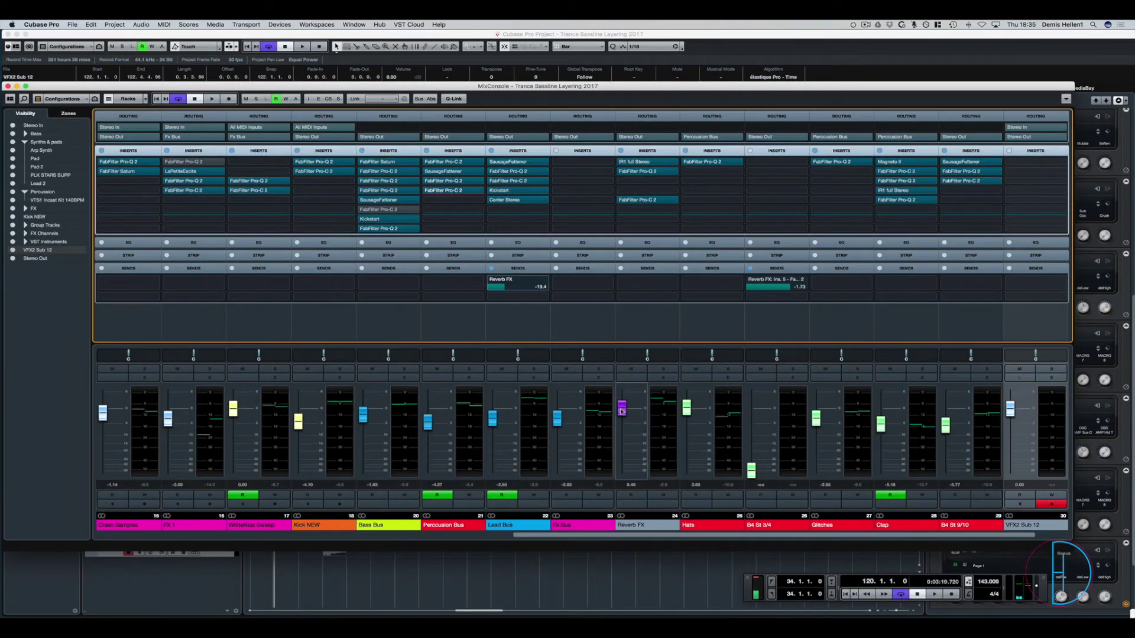
key("space")
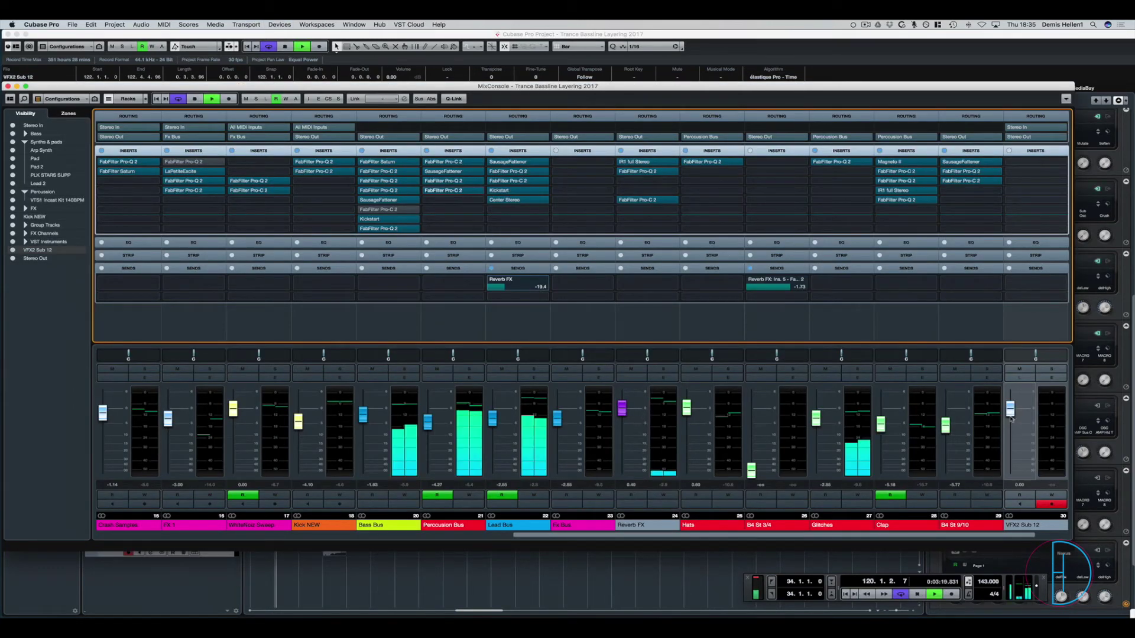
left_click_drag(1010, 410, 1011, 429)
key("F3")
key("space")
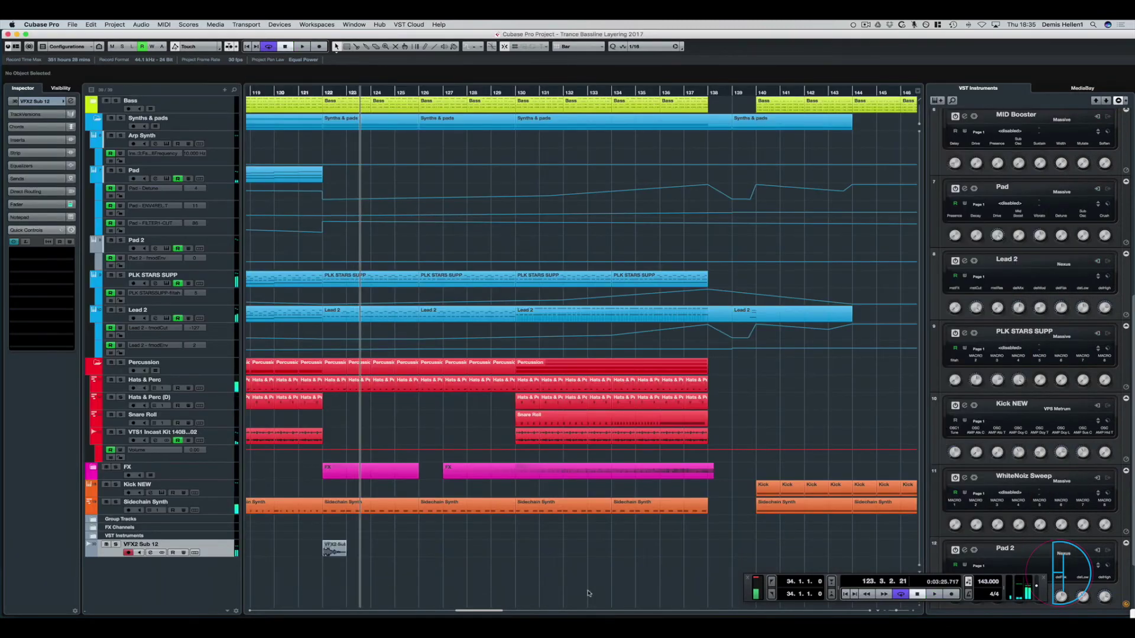
Step: Add an active send to Reverb FX on the VFX2 Sub 12 channel and set its level to about -3.9 dB
key("F3")
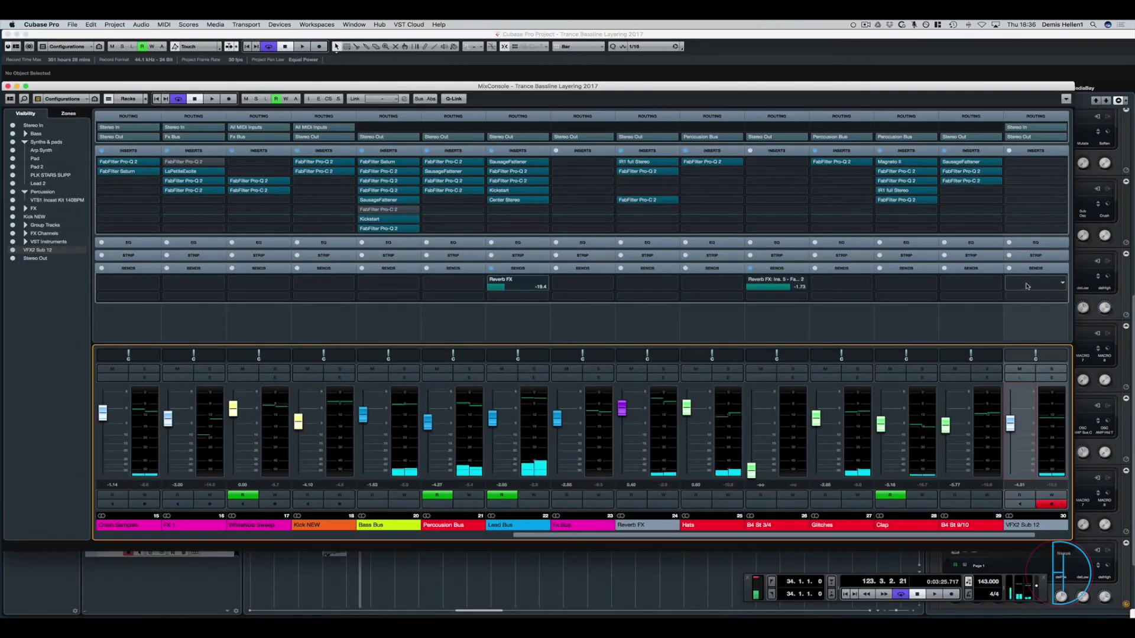
left_click(1031, 281)
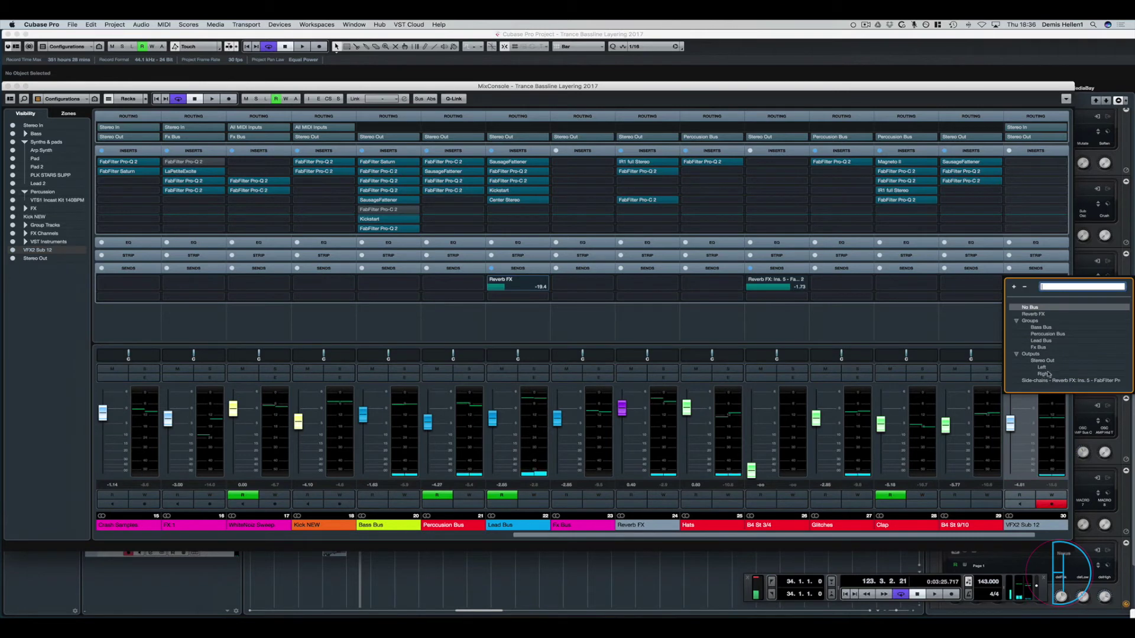
left_click(1034, 313)
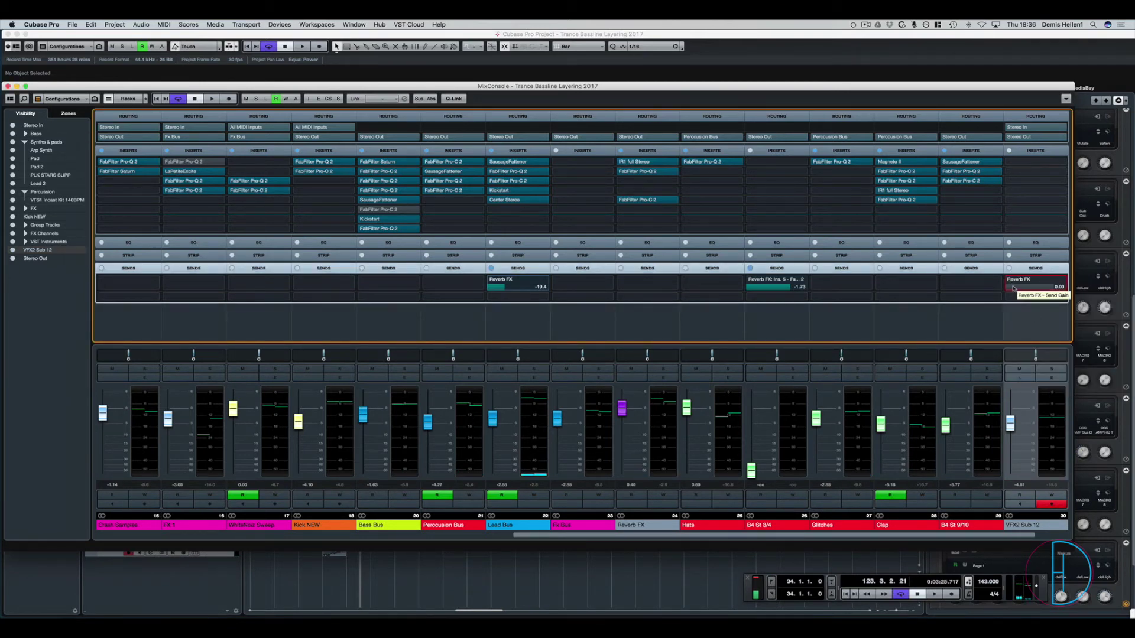
left_click(1010, 280)
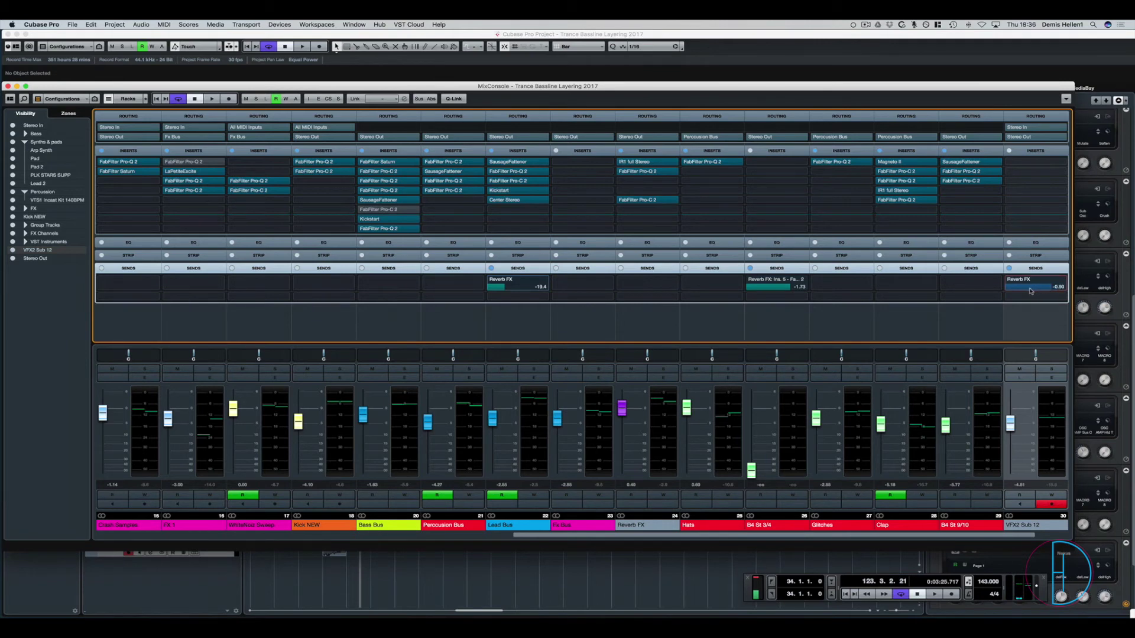
left_click(1019, 280)
left_click(1050, 288)
left_click(711, 564)
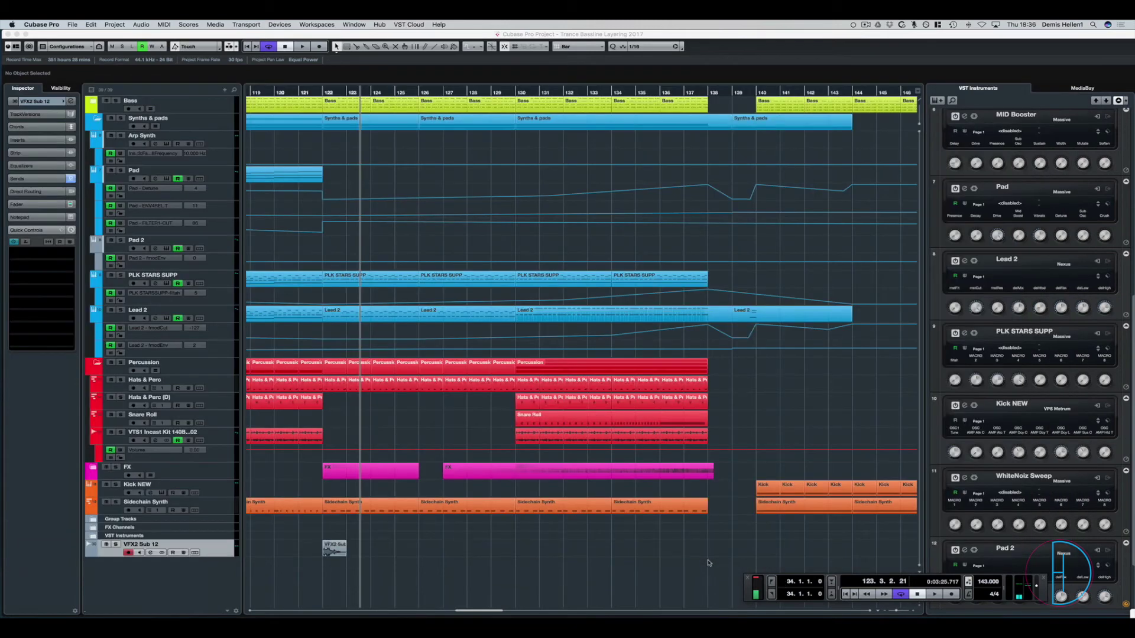
Step: Solo the VFX2 Sub 12 track and audition the reverb send on the sub impact from bar 122
left_click(324, 92)
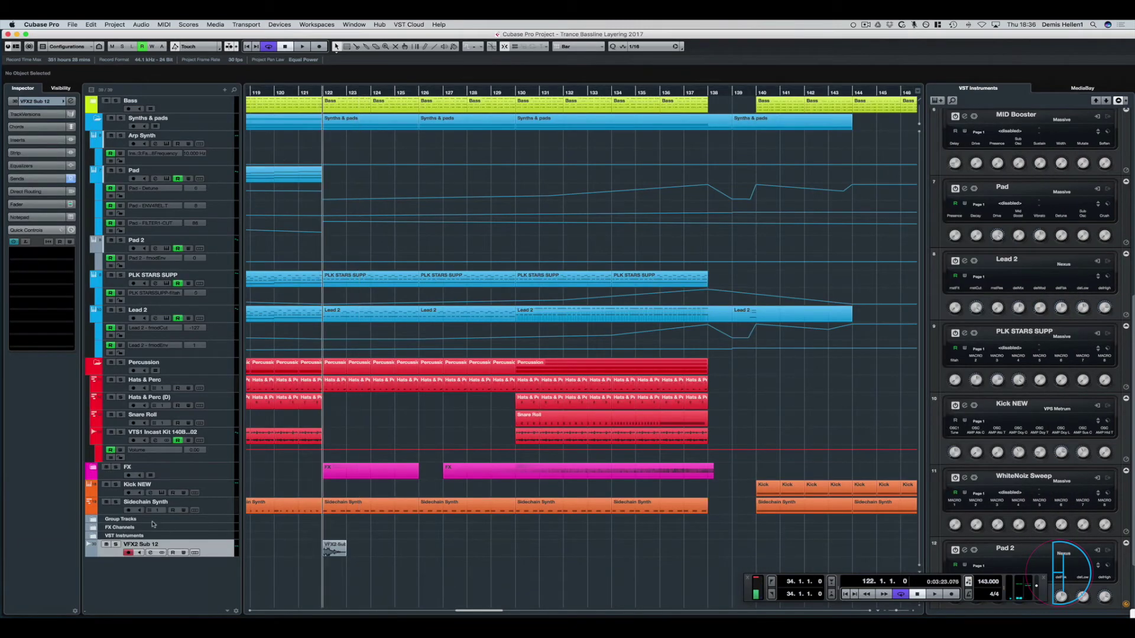
key("space")
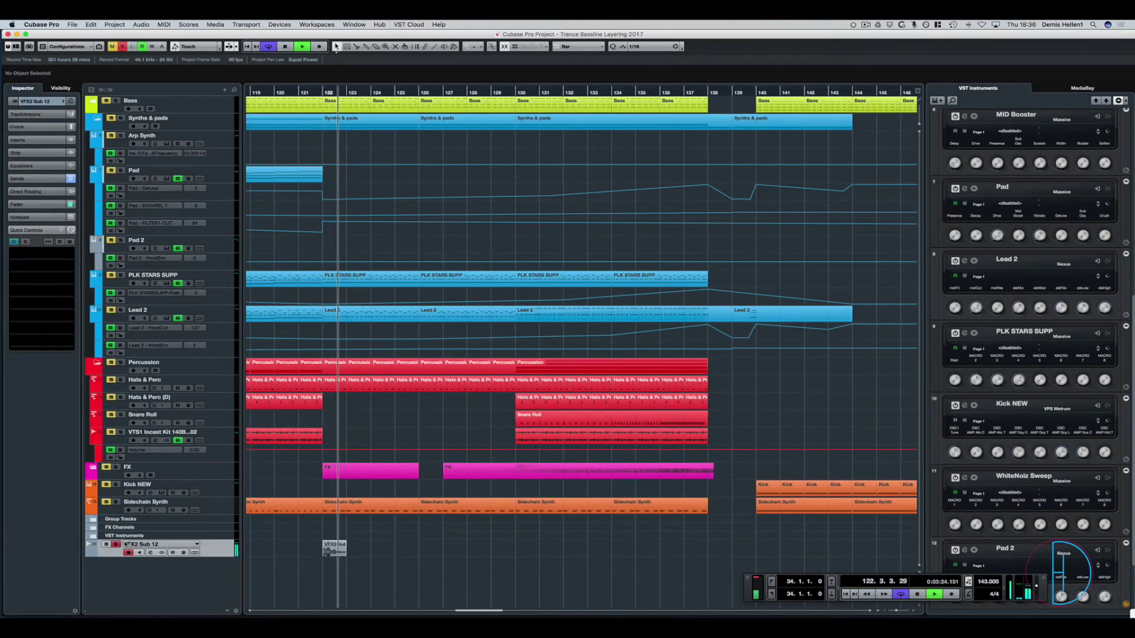
key("F3")
key("F3")
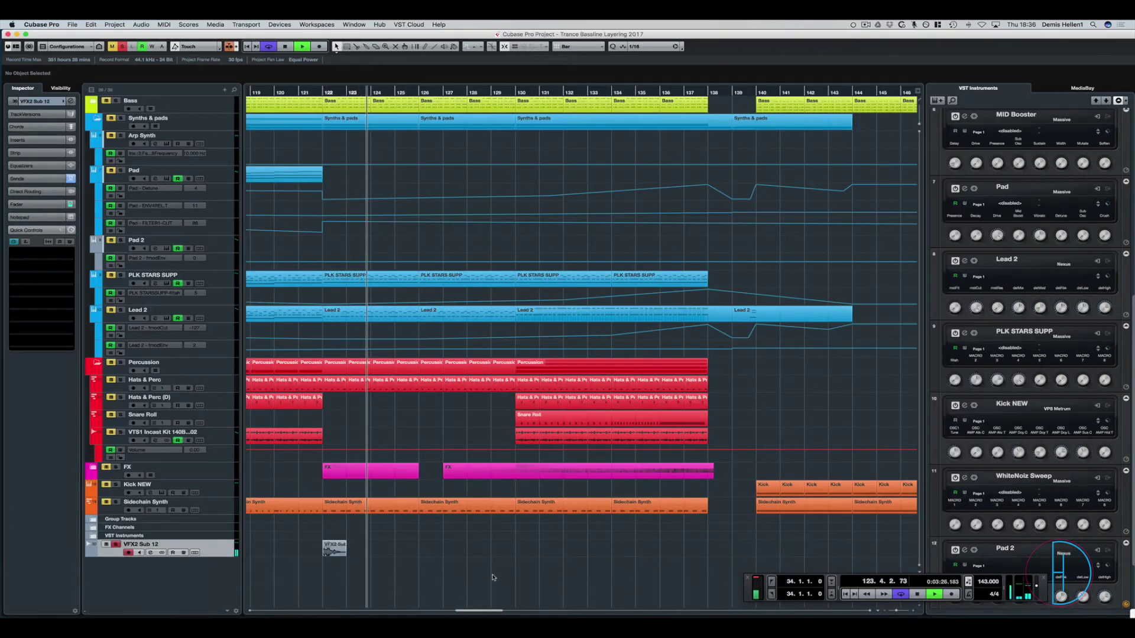
key("space")
Step: Raise the VFX2 Sub 12 channel's Reverb FX send level to over 4 dB and replay the impact from bar 122
left_click(338, 552)
key("F3")
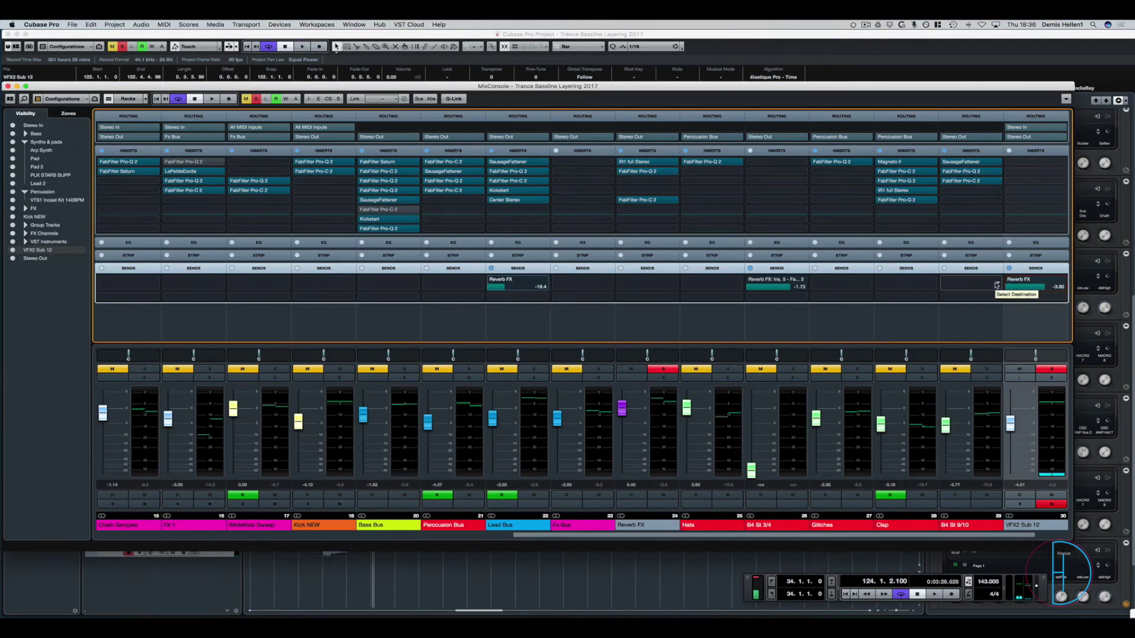
left_click_drag(1051, 287, 1064, 288)
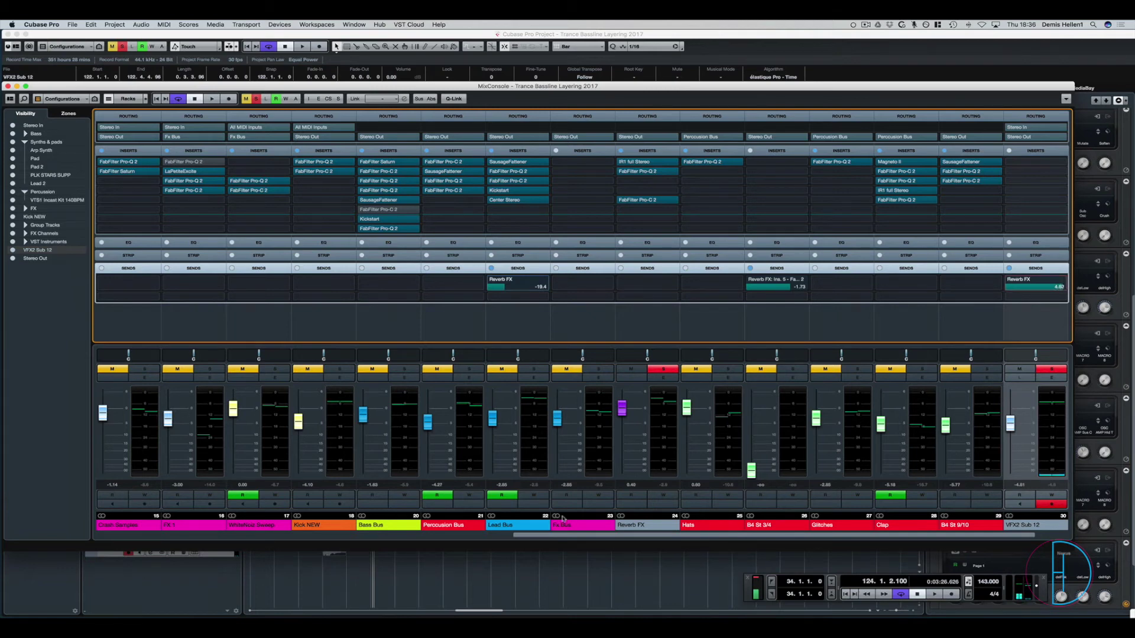
key("F3")
left_click(321, 90)
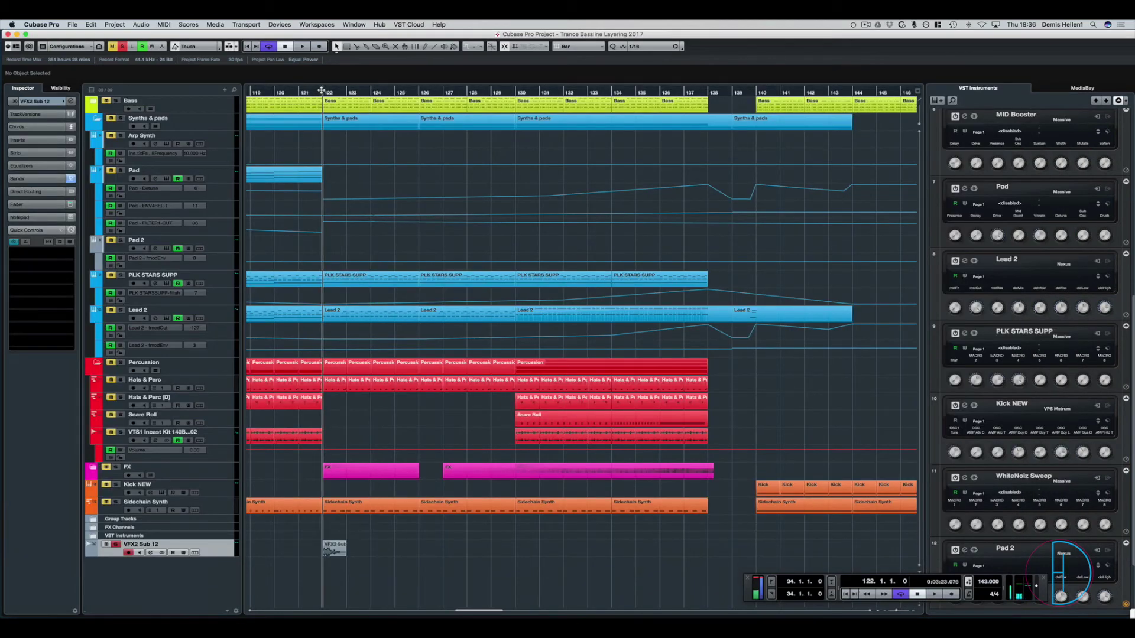
key("space")
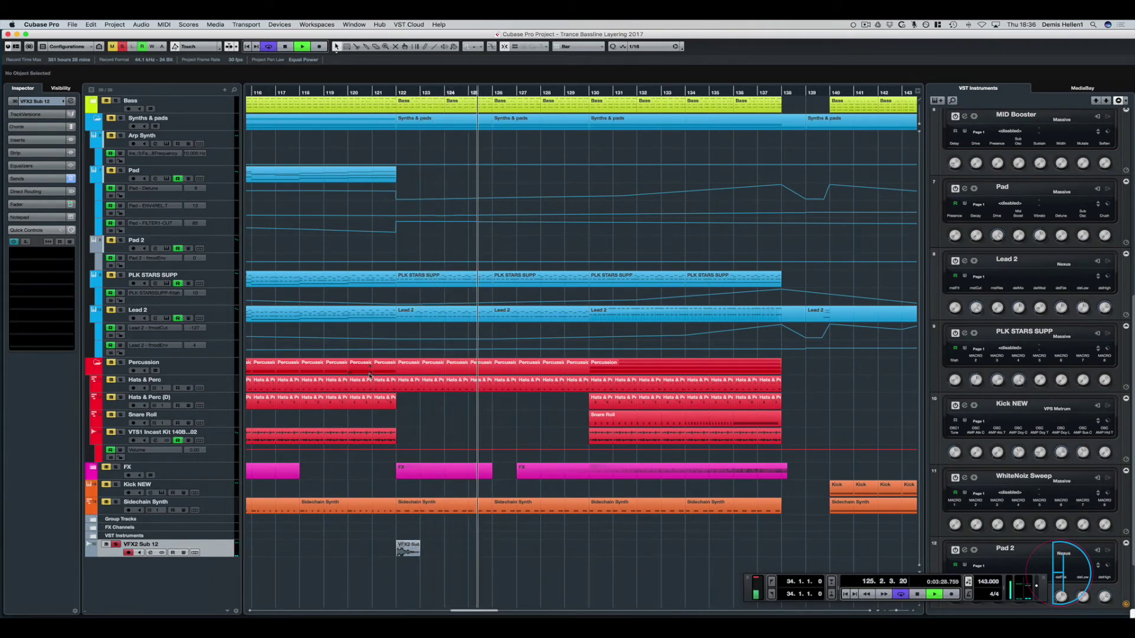
key("space")
Step: Deactivate the Reverb FX send on VFX2 Sub 12 and place IR1 full Stereo in the channel's first insert slot
key("F3")
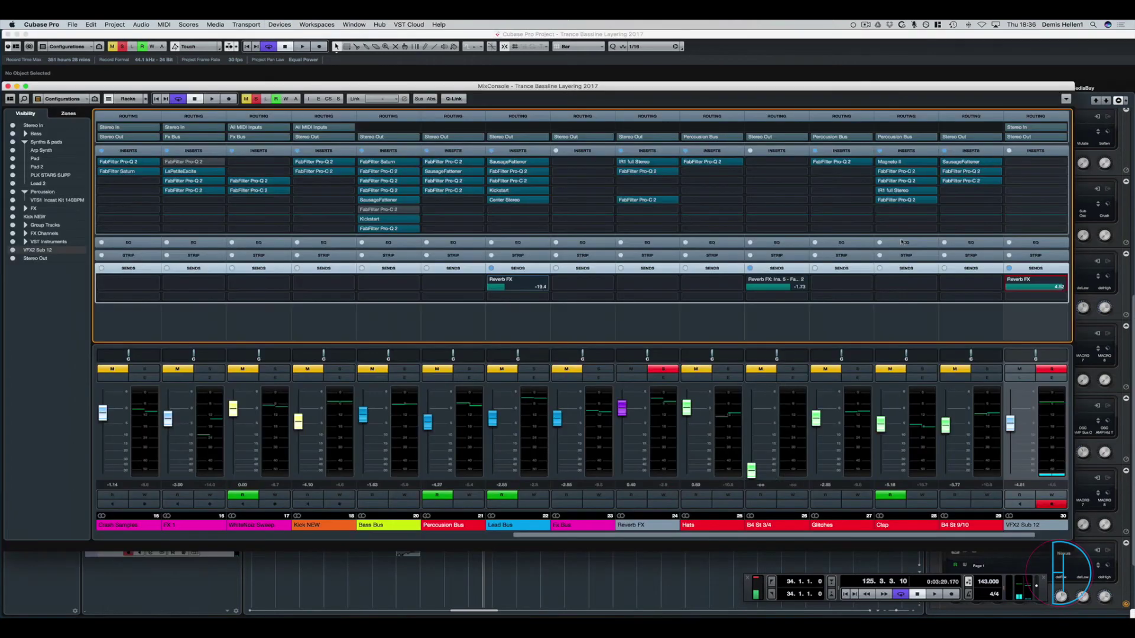
left_click(1008, 280)
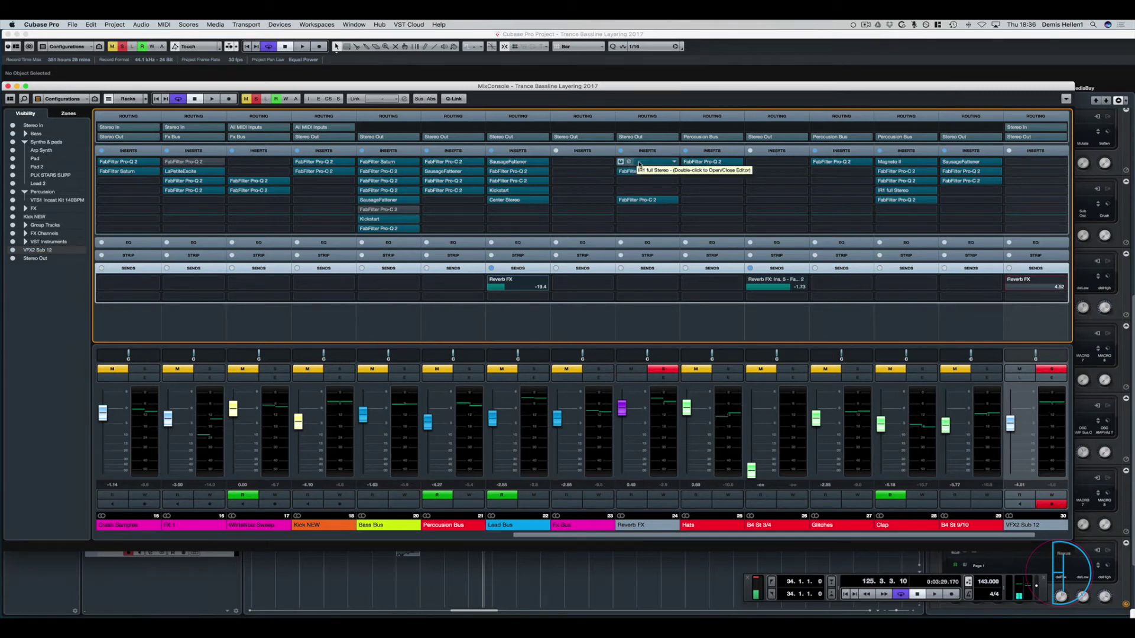
left_click(635, 163, "alt")
left_click_drag(901, 183, 1010, 182)
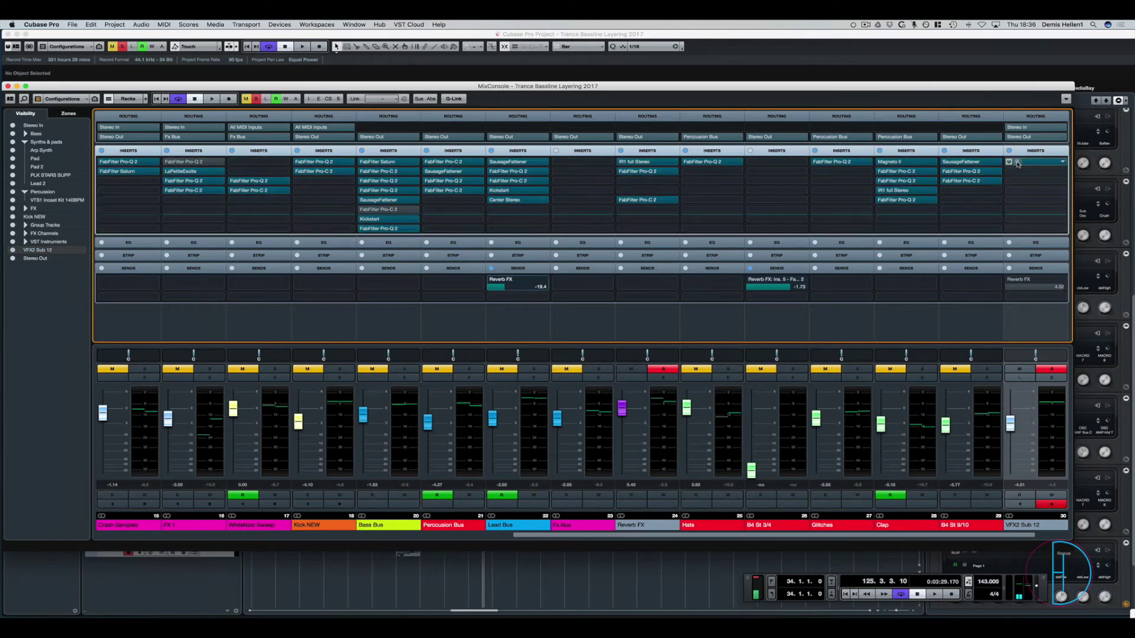
left_click(1018, 165)
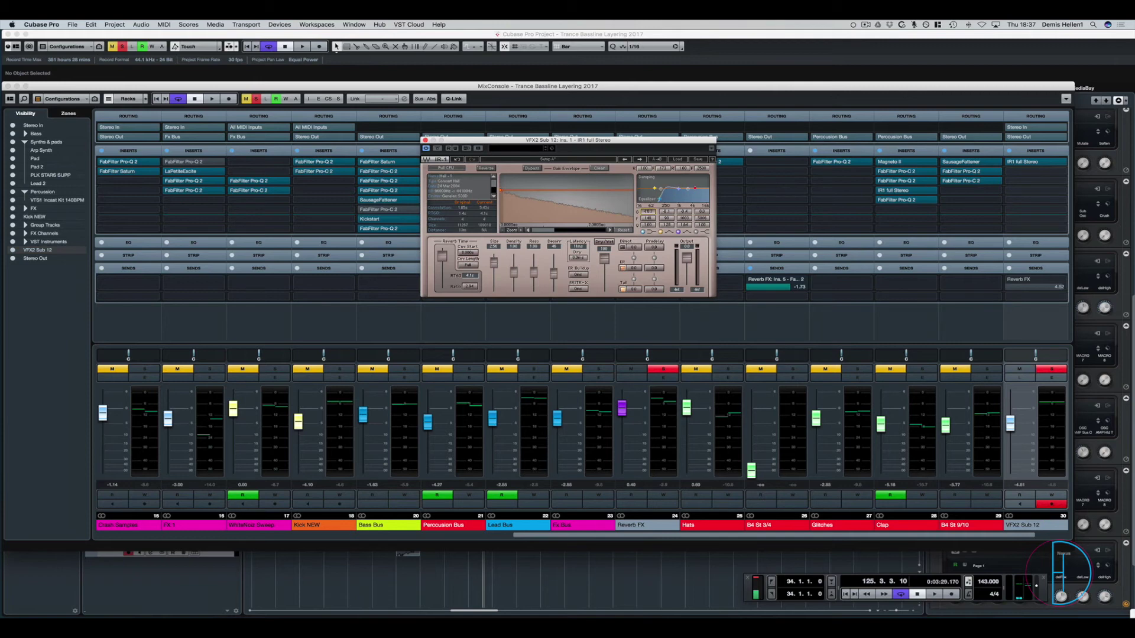
Step: Shift the low-end roll-off in the IR1 reverb's equalizer to a lower frequency and audition the impact from bar 122
left_click(648, 219)
left_click(639, 581)
left_click(398, 91)
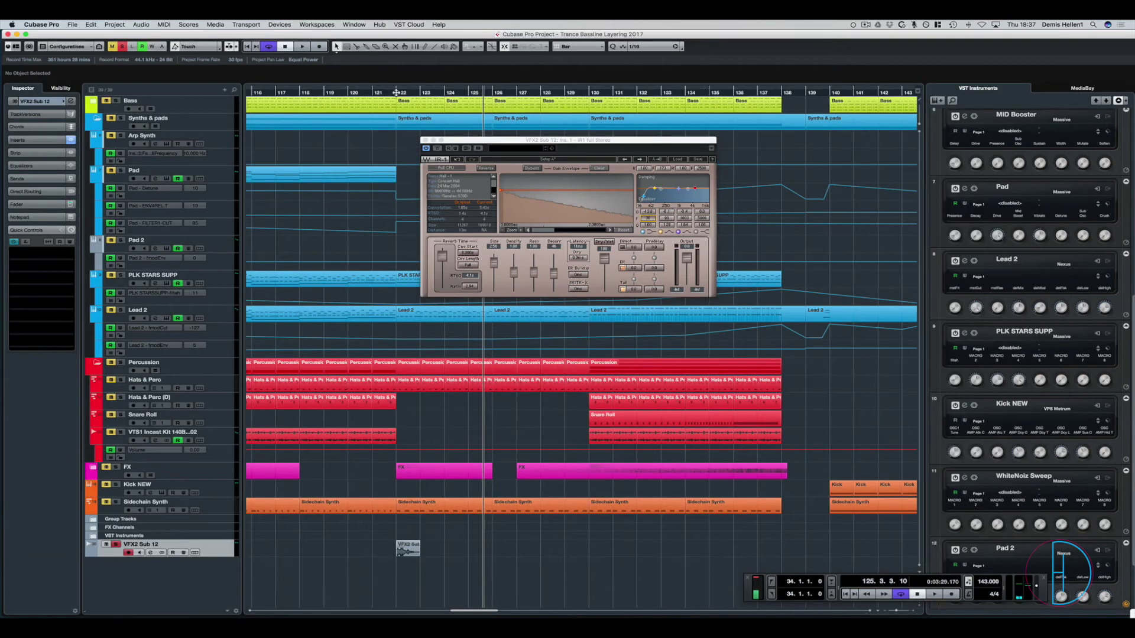
key("space")
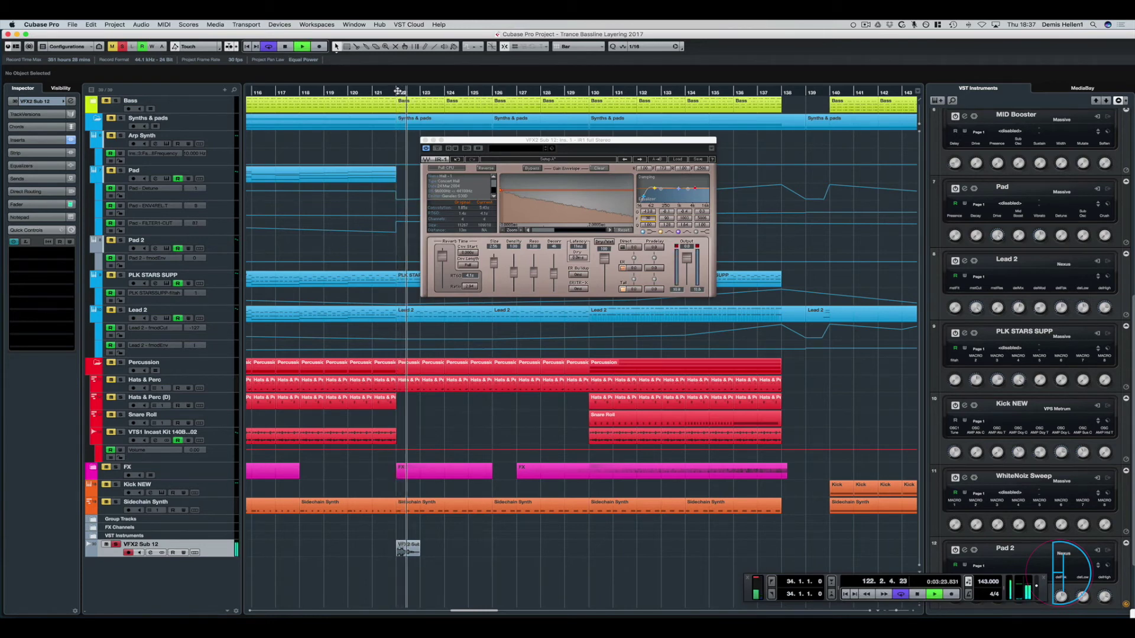
key("space")
Step: Reduce the IR1 reverb's output level, fine-tuning it while replaying the sub impact from bar 122
left_click_drag(688, 259, 689, 260)
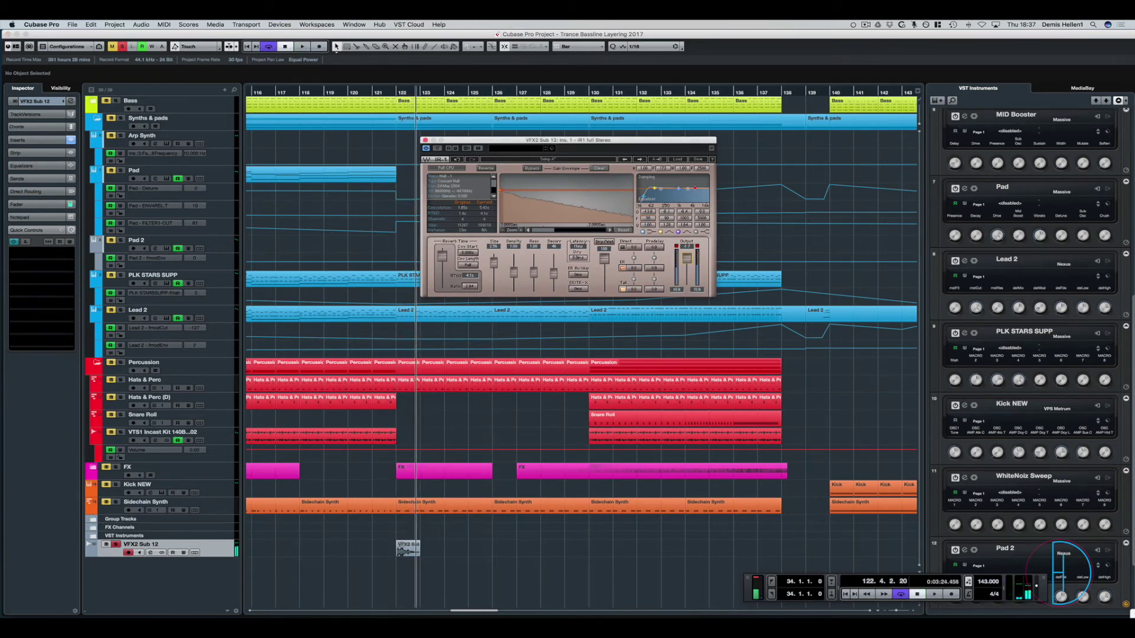
key("space")
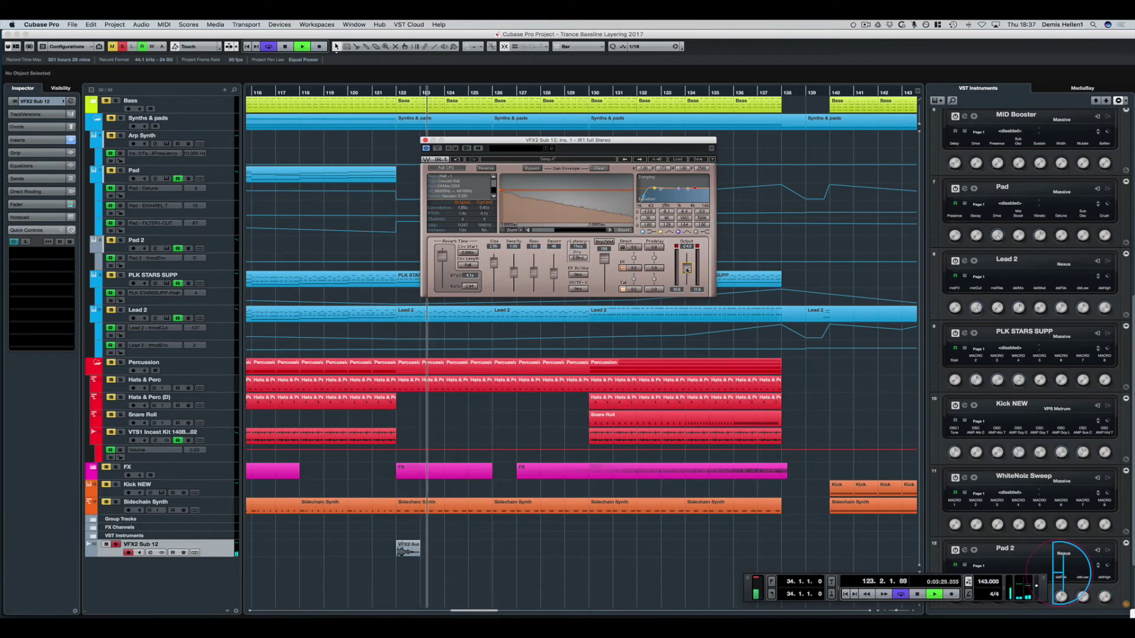
left_click(394, 91)
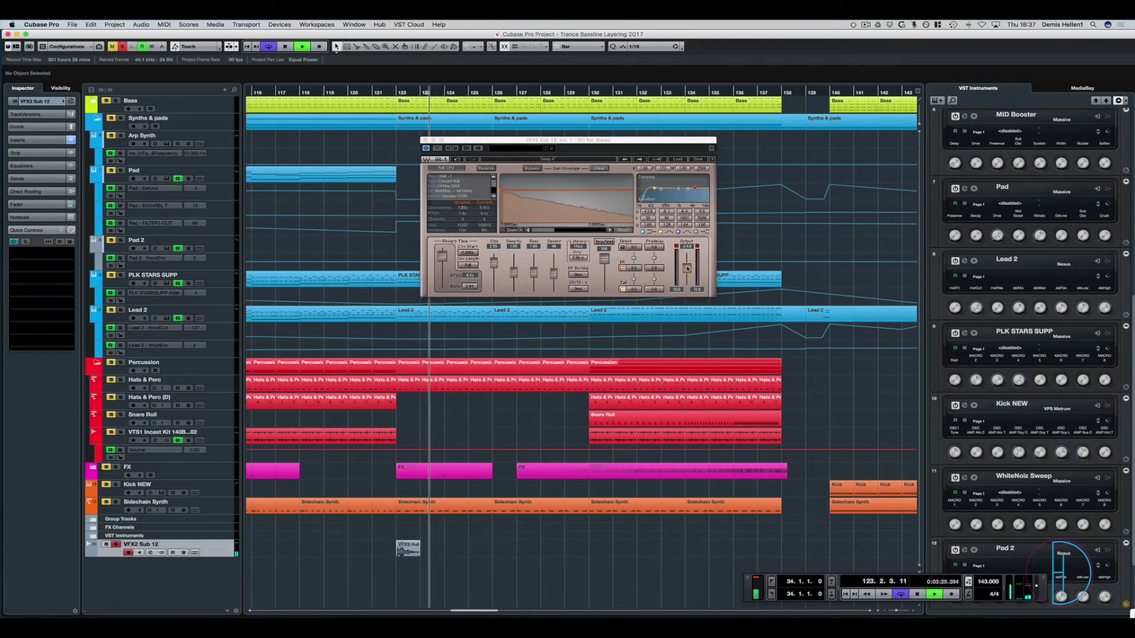
left_click_drag(687, 268, 686, 266)
key("space")
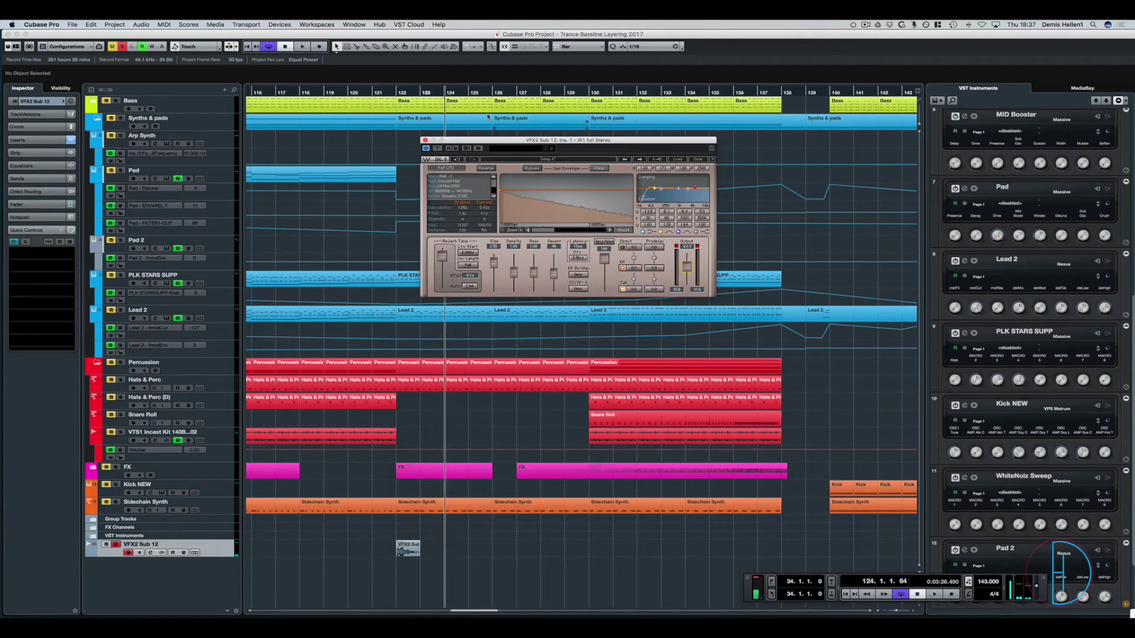
left_click(399, 92)
key("space")
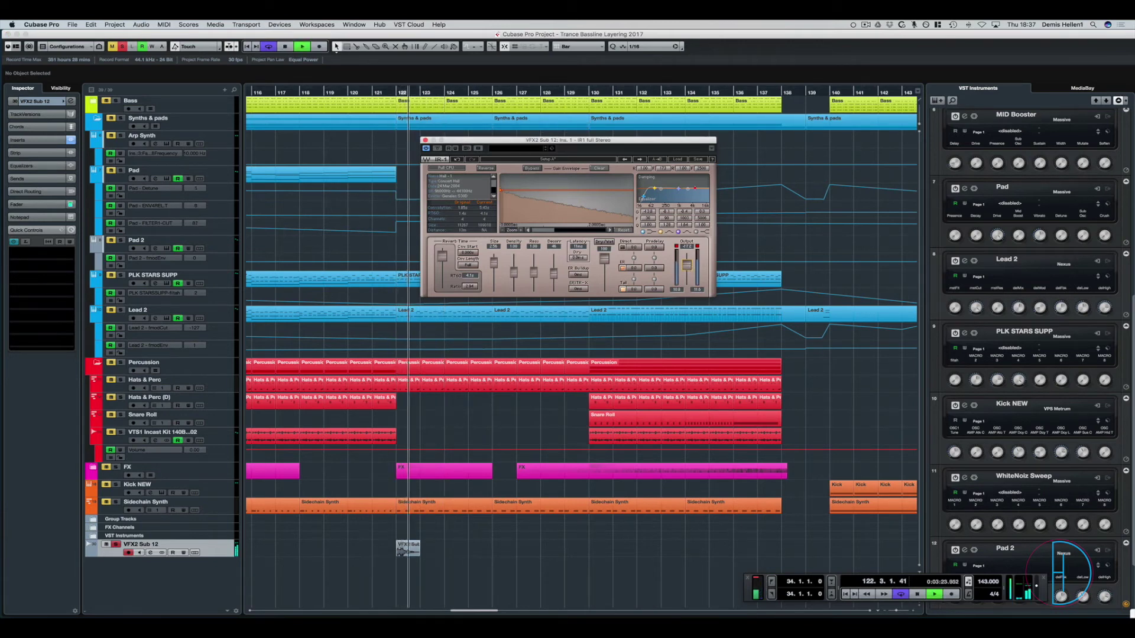
key("space")
Step: Lower the IR1 reverb's dry/wet mix and replay the sub impact from bar 122
left_click(441, 257)
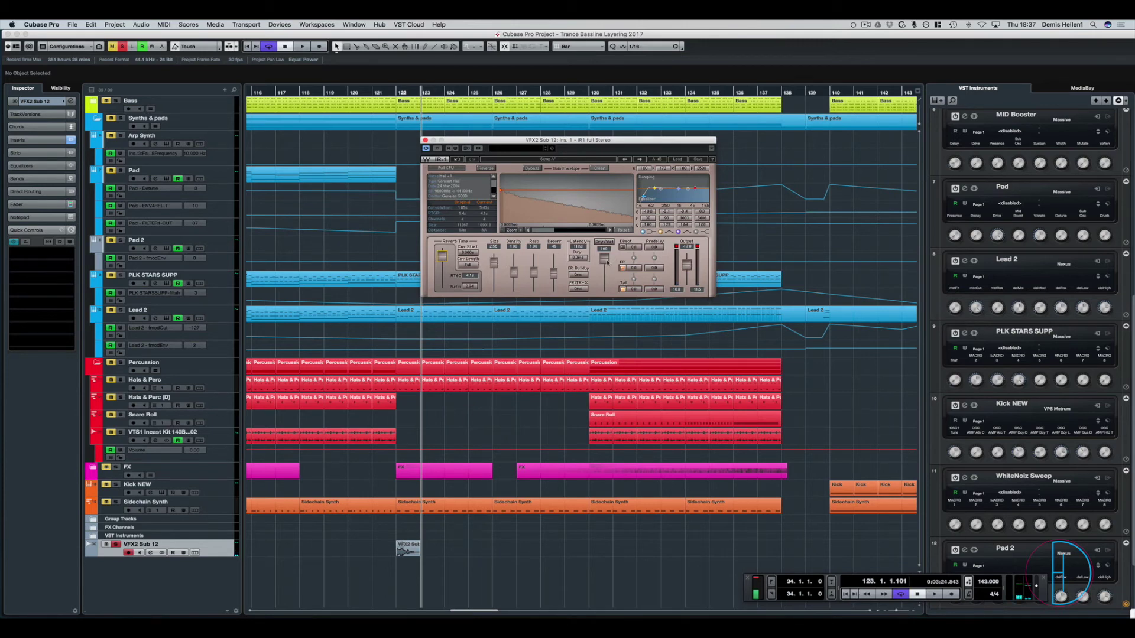
left_click_drag(606, 260, 604, 267)
left_click(393, 93)
key("space")
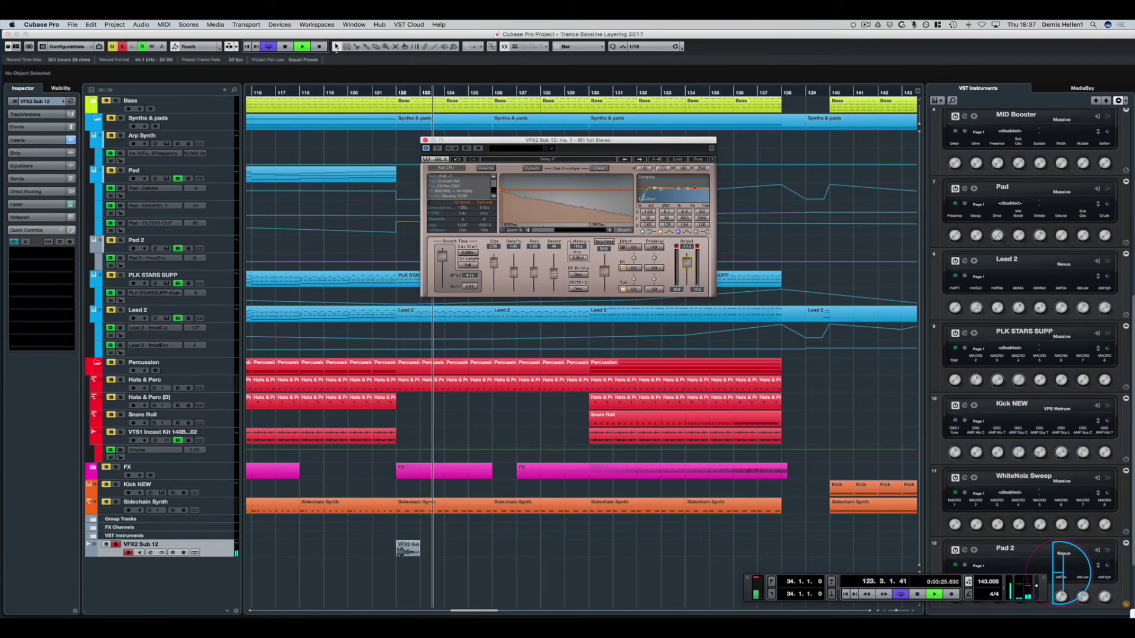
key("space")
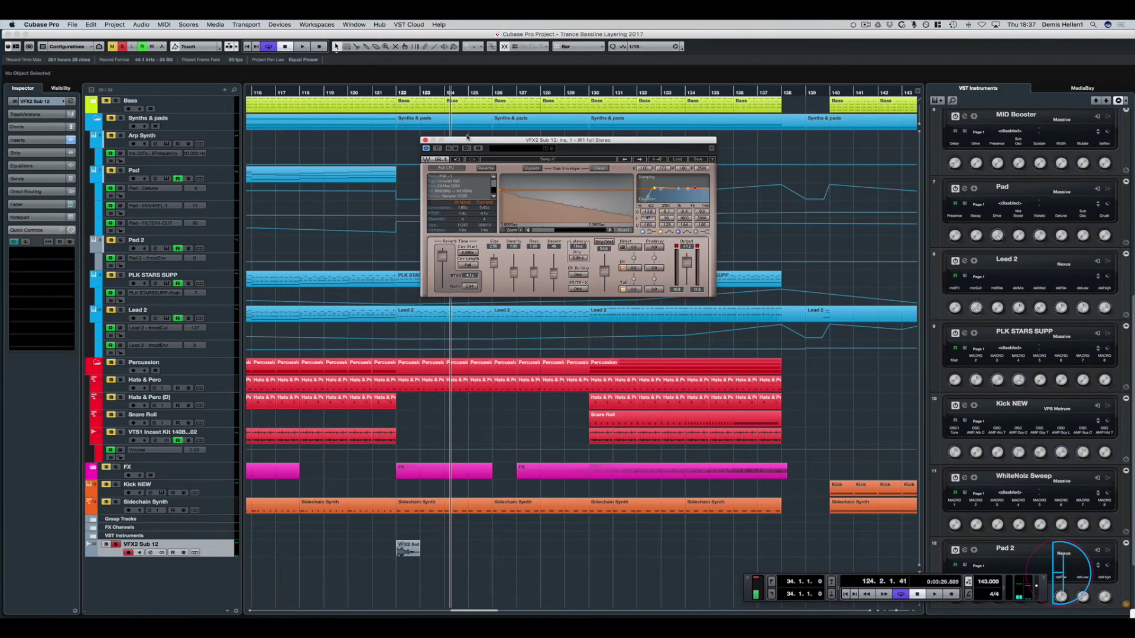
left_click(398, 93)
key("space")
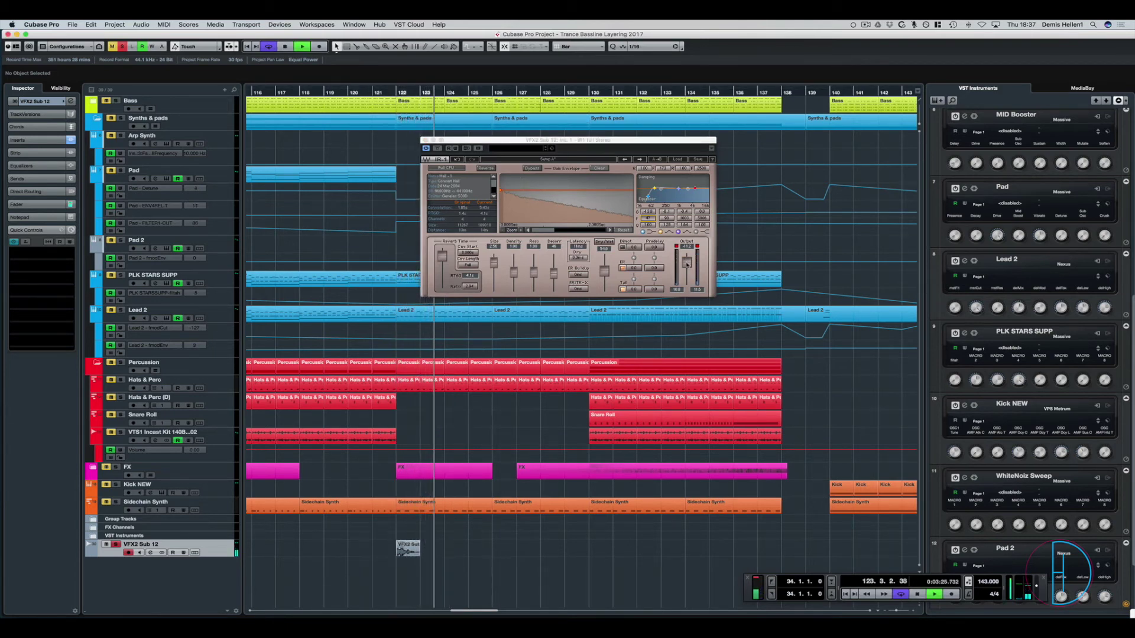
key("space")
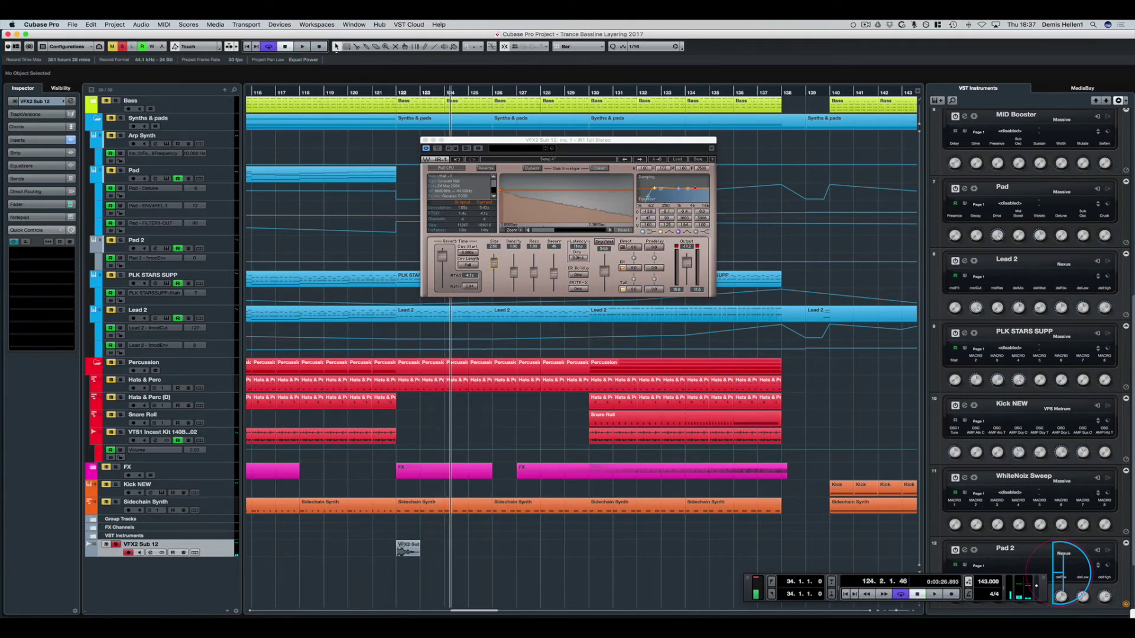
Step: Increase the IR1 reverb's size, reverb time and density while replaying the sub impact from bar 122
left_click_drag(493, 261, 442, 251)
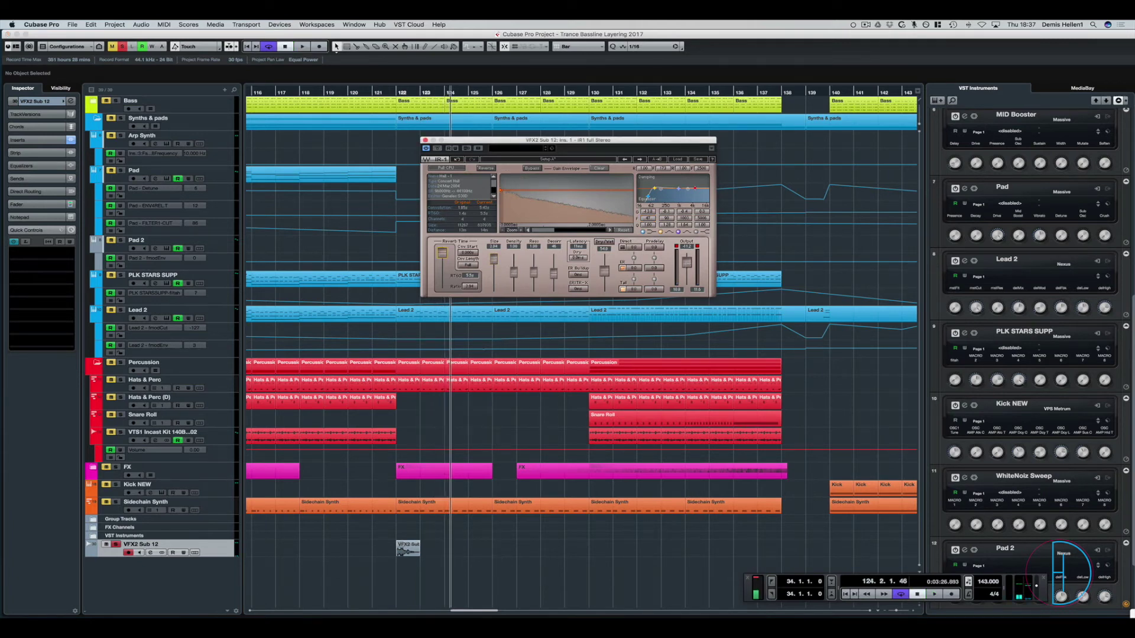
left_click(395, 92)
key("space")
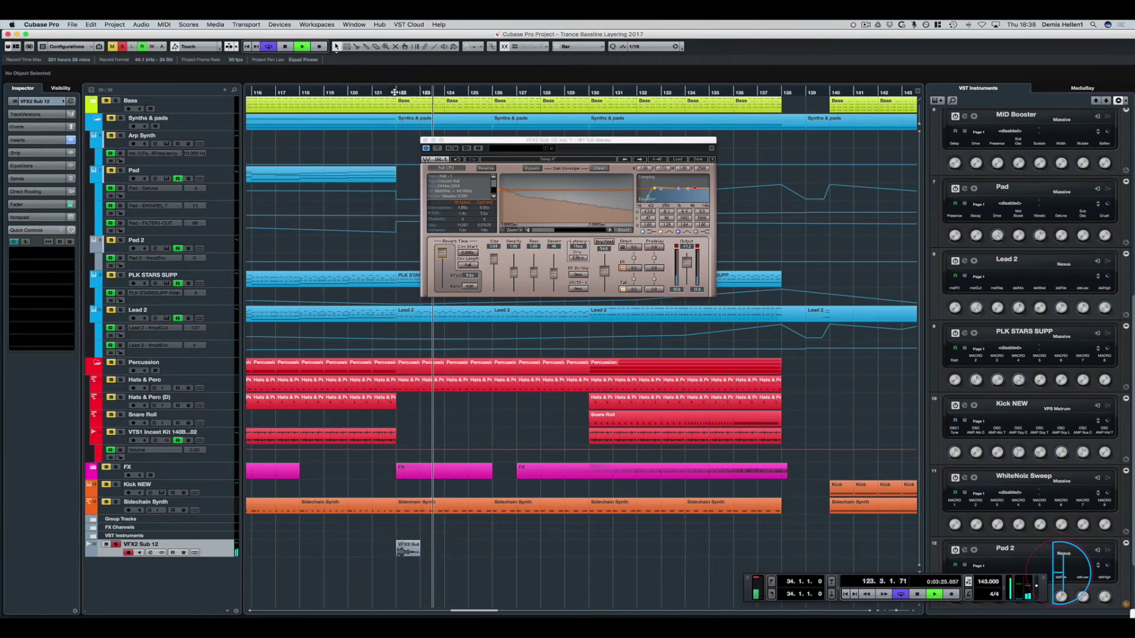
left_click(493, 260)
key("space")
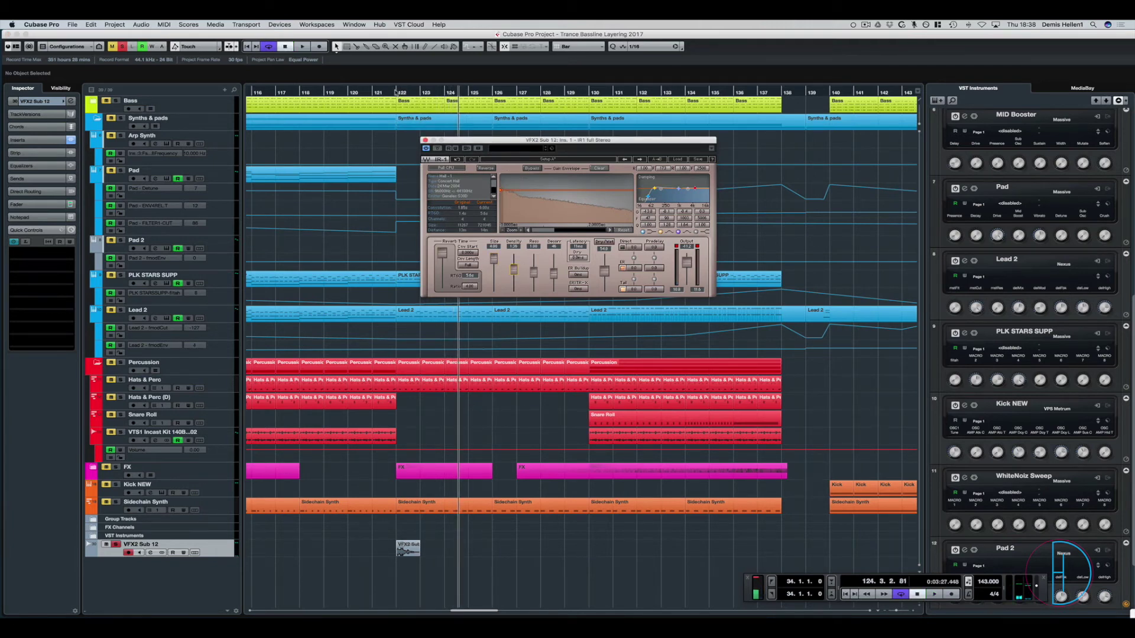
Step: Replay the soloed sub impact from bar 122, turn its solo off, and hear it in the full mix from about bar 121
double_click(396, 91)
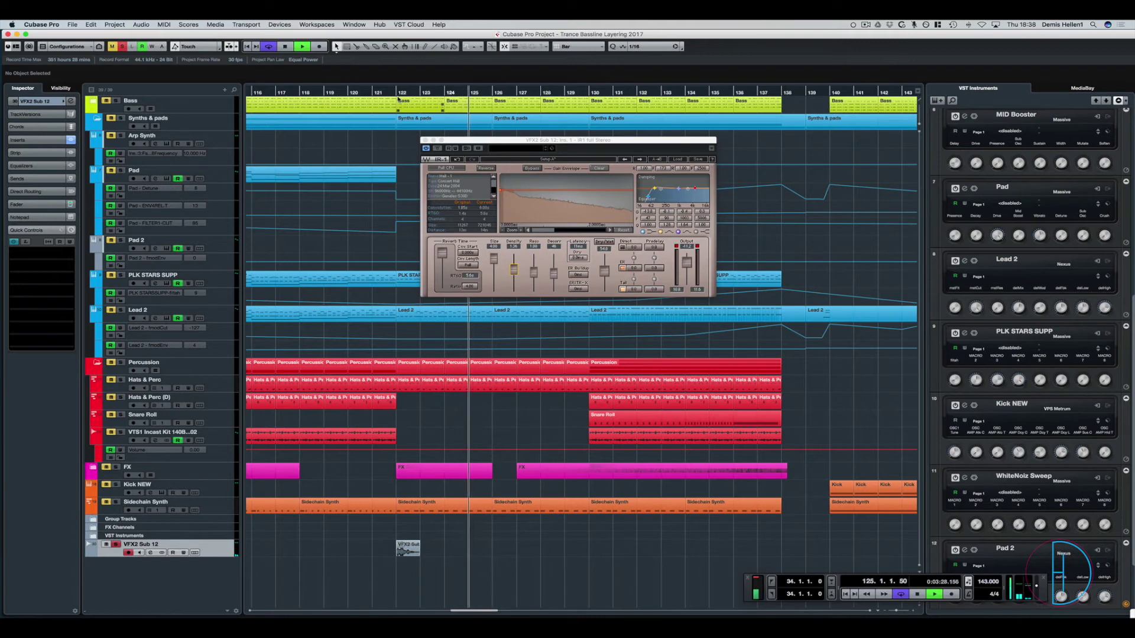
key("space")
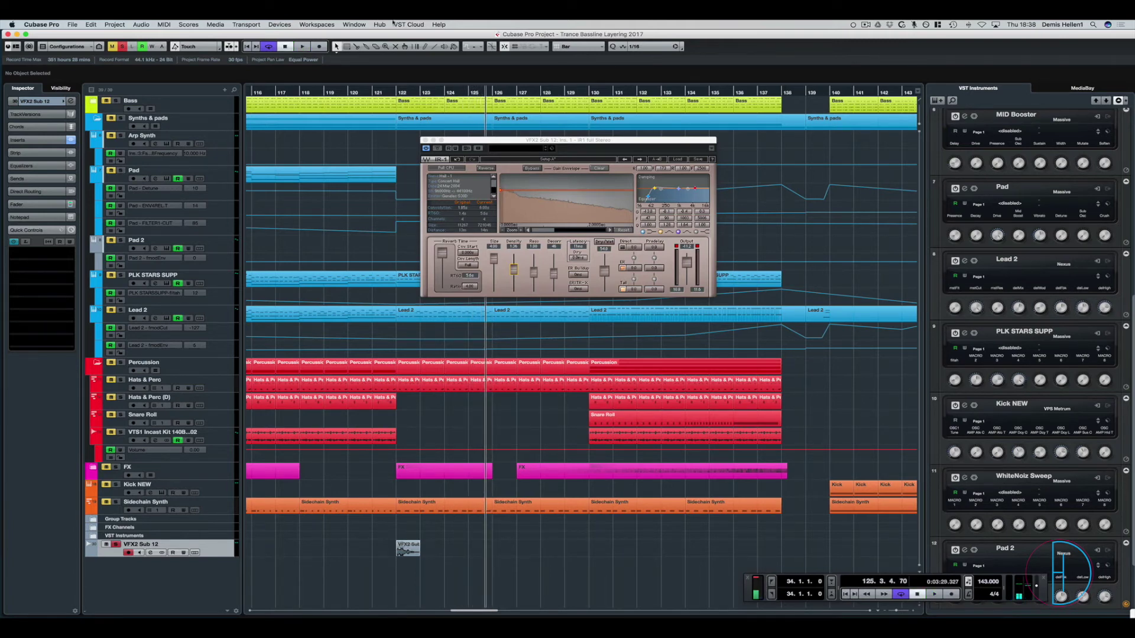
left_click(377, 91)
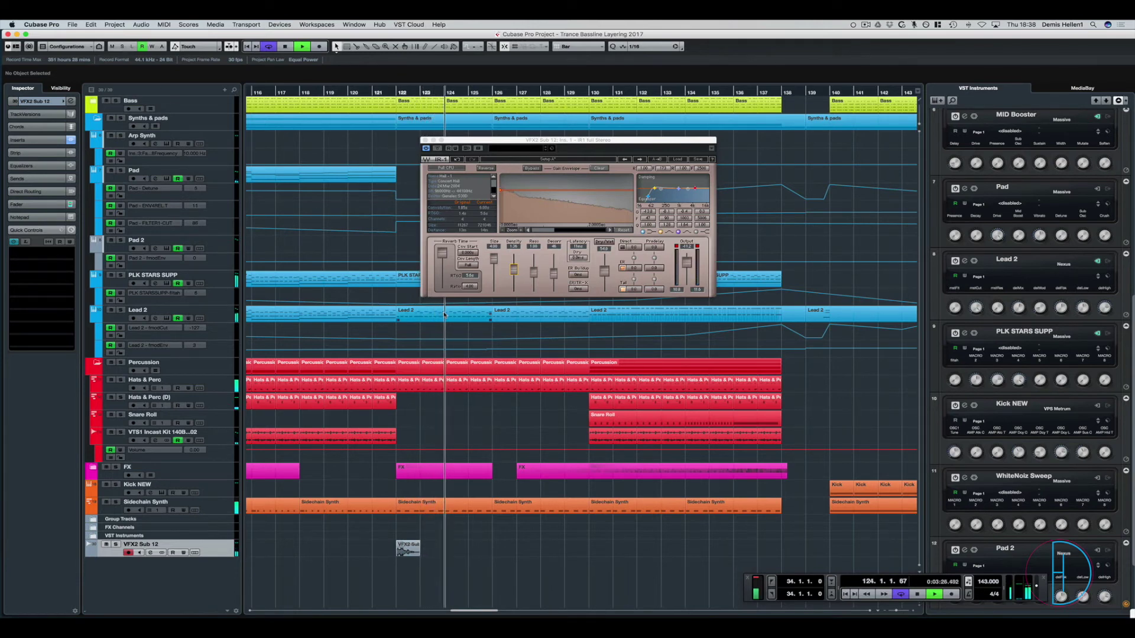
key("space")
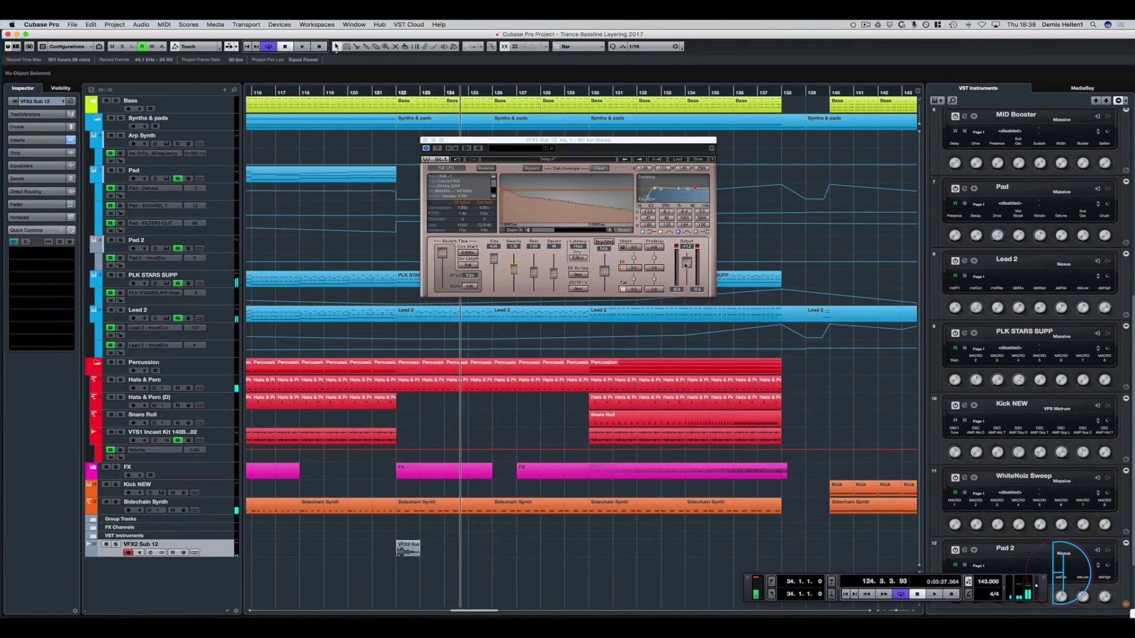
Step: Reset the IR1 reverb's output clip indicator and fine-tune its output level while replaying from bar 122 in the full mix
left_click(676, 250)
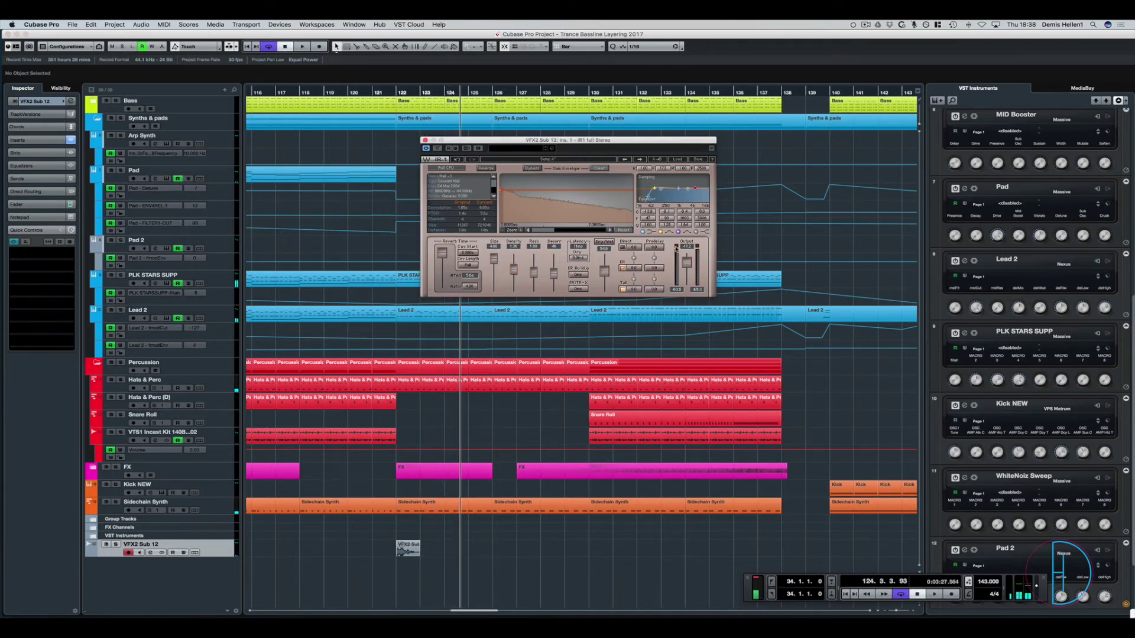
left_click(398, 94)
key("space")
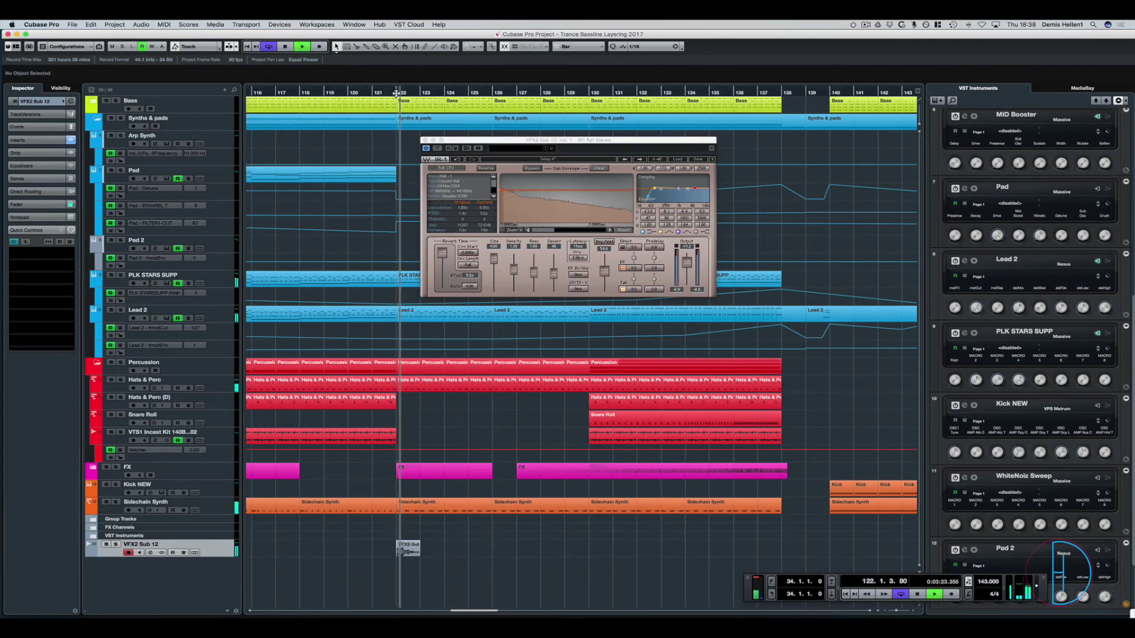
left_click(688, 266)
key("space")
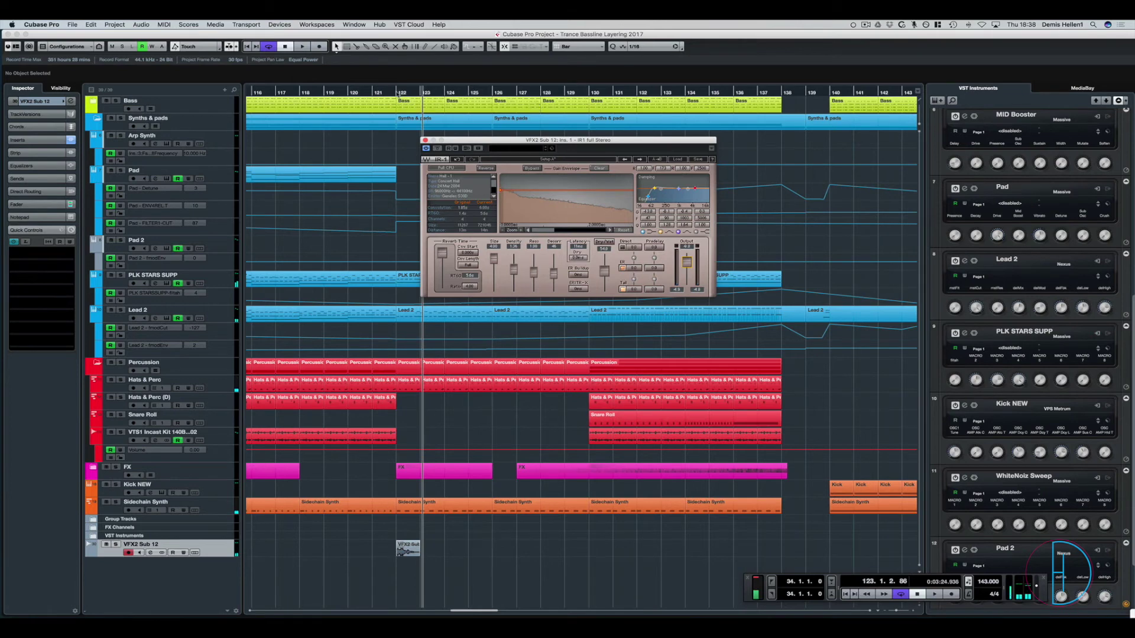
Step: Raise the IR1 reverb's dry/wet mix, compare the impact in the full mix around bar 122, and close the reverb window
left_click(397, 92)
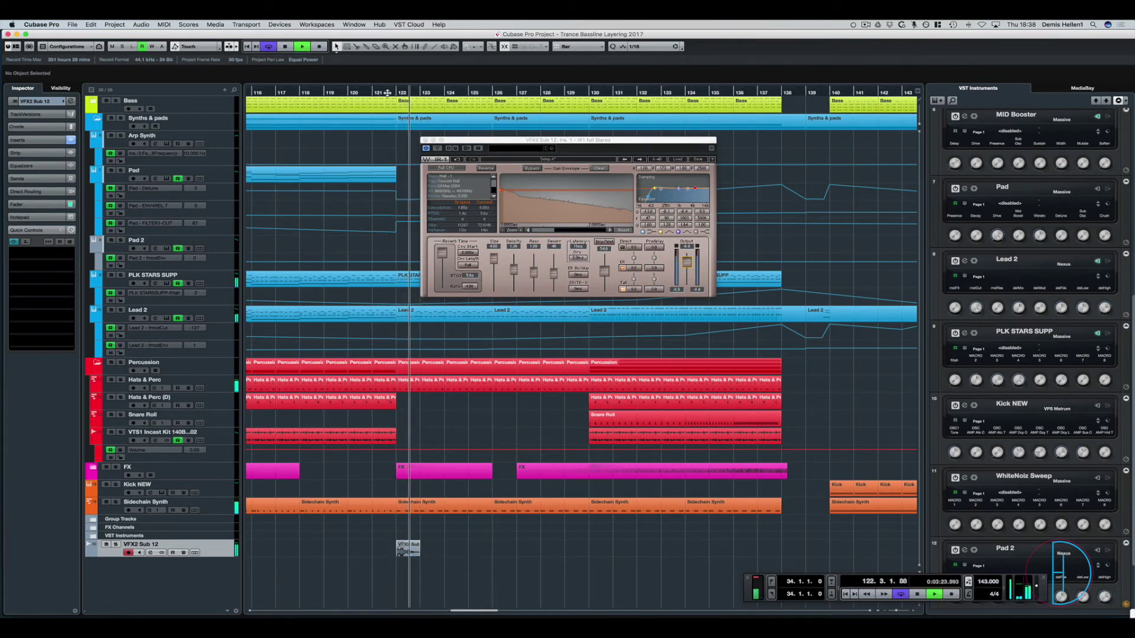
key("space")
left_click(380, 93)
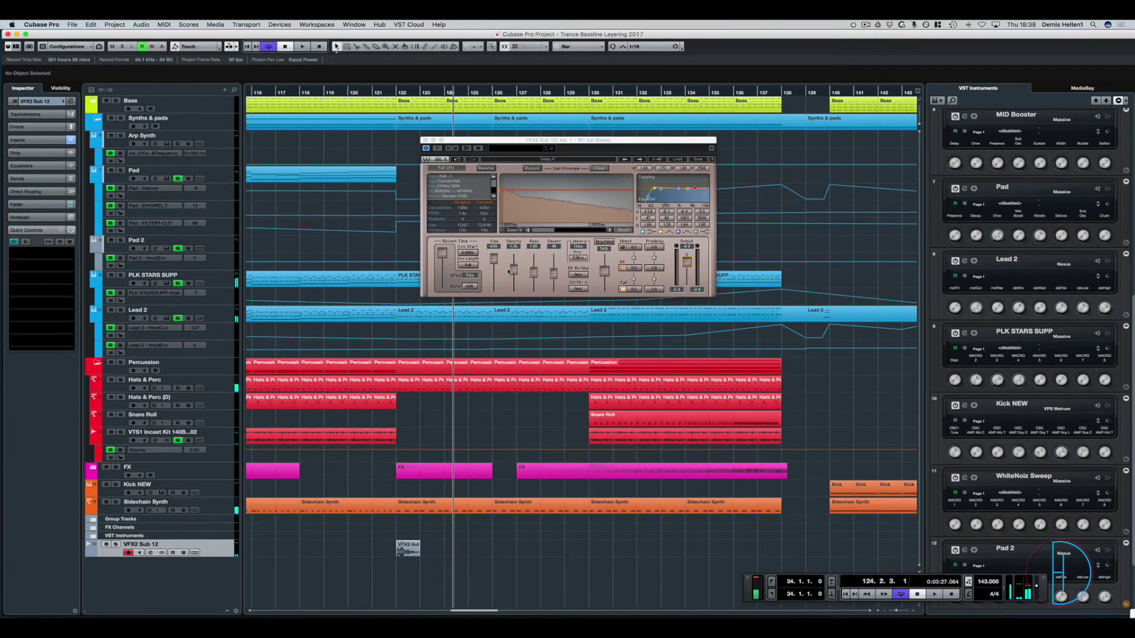
left_click(604, 272)
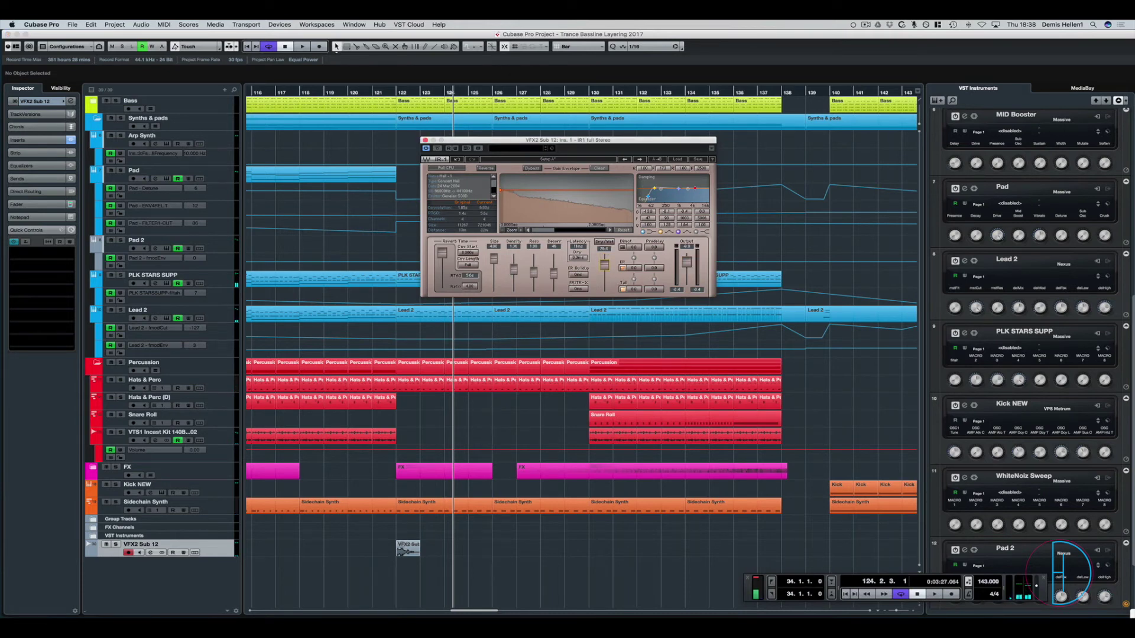
left_click(399, 93)
key("space")
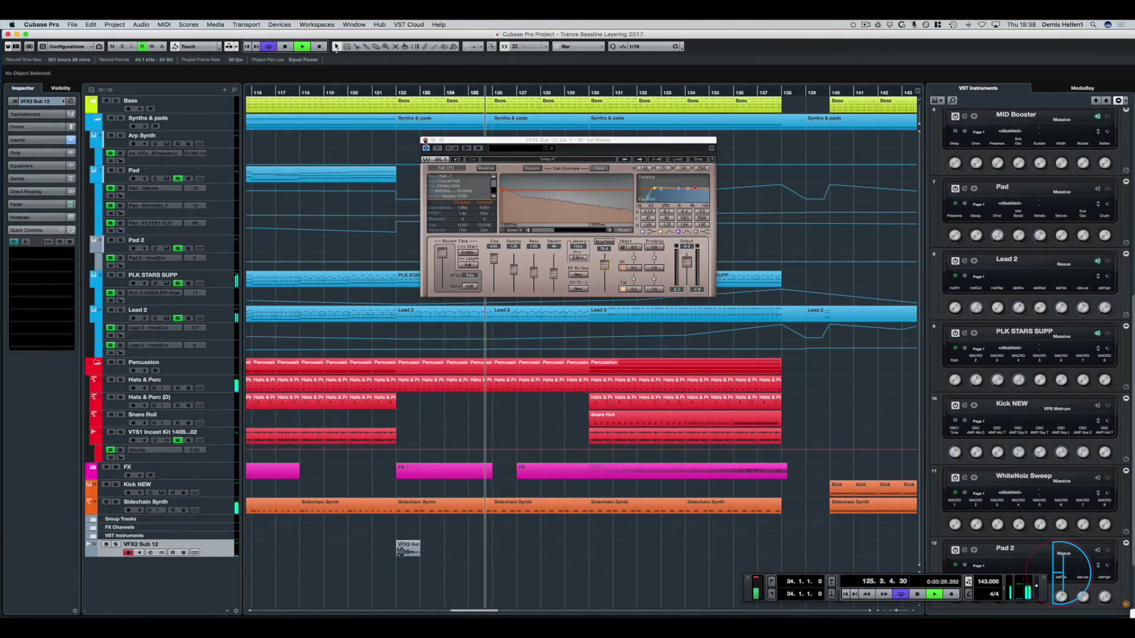
left_click(425, 141)
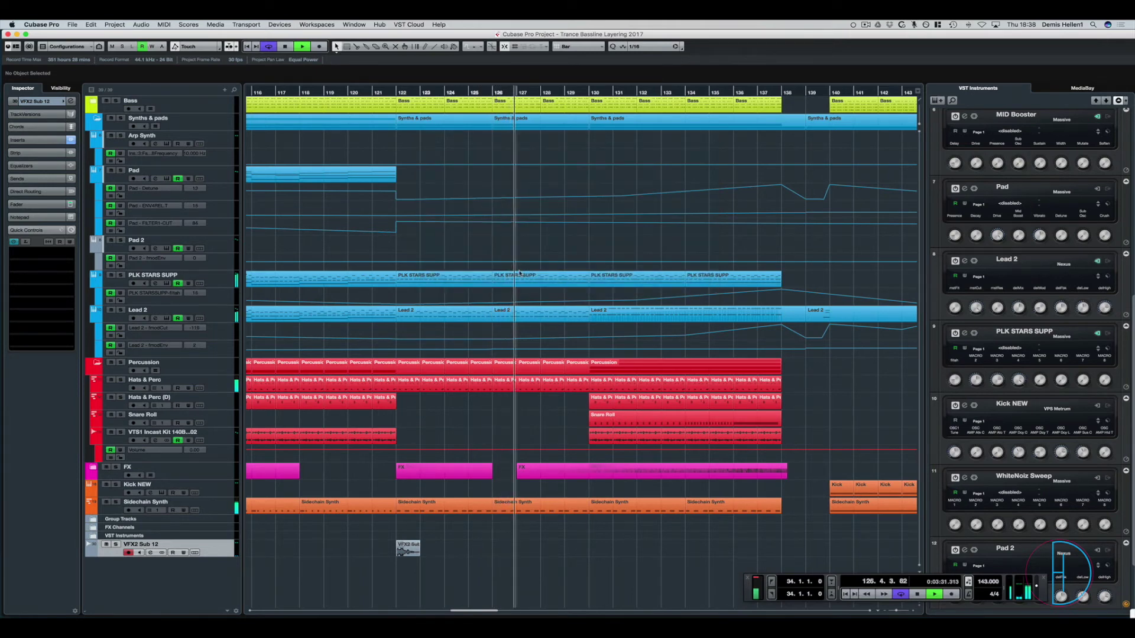
Step: Zoom the arrangement out and play the full mix from about bar 120 through the build-up
key("space")
key("g")
key("g")
key("g")
key("g")
key("g")
key("g")
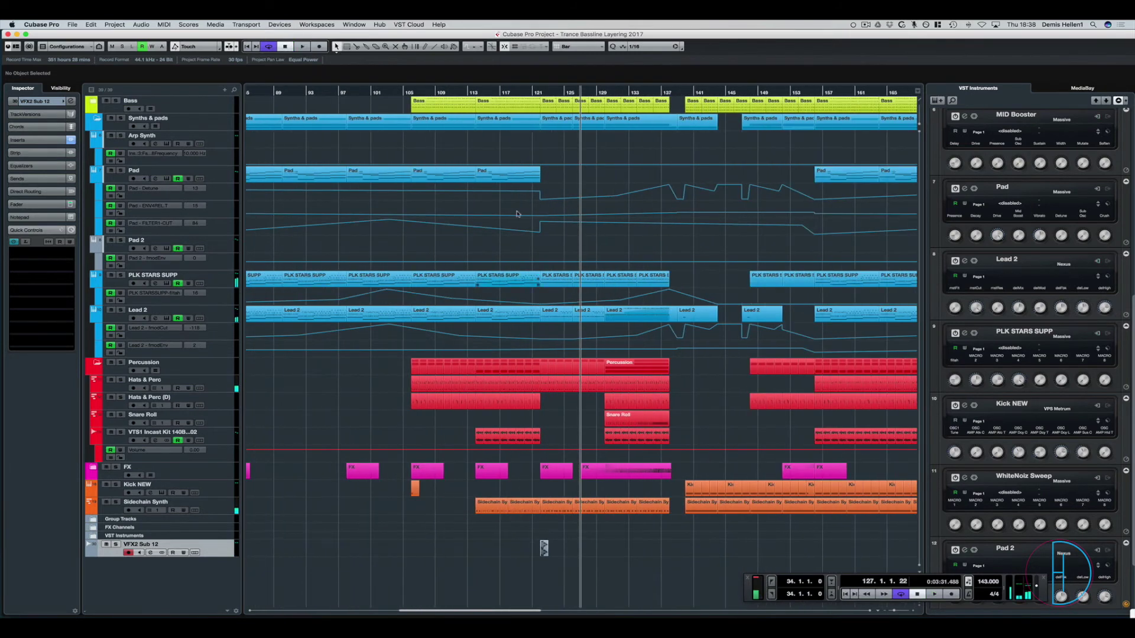
left_click(525, 93)
key("space")
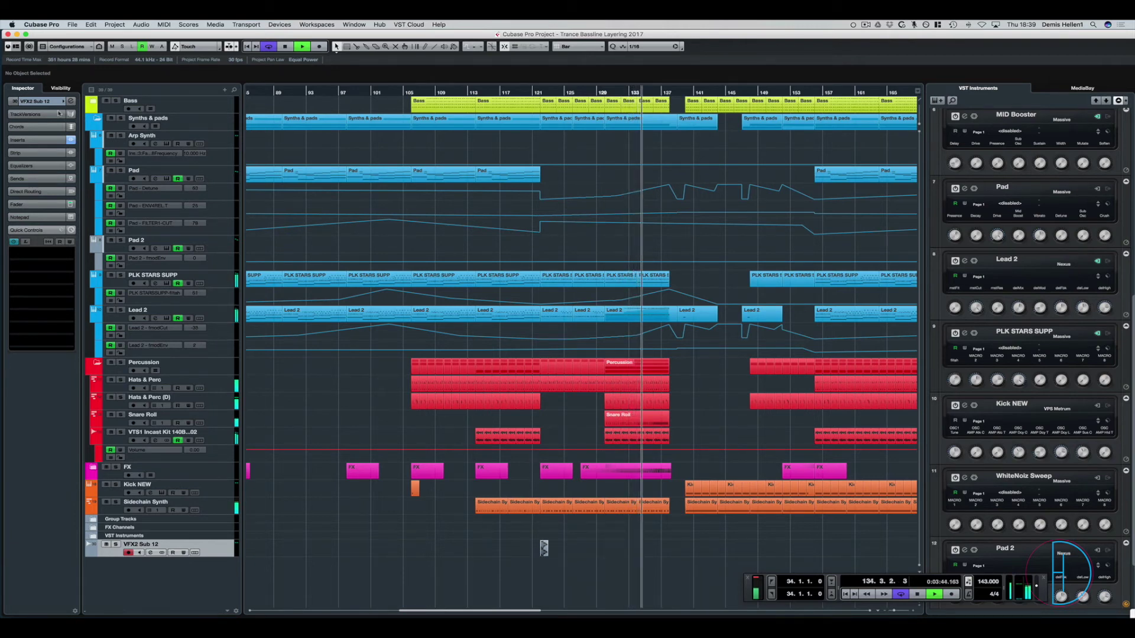
Step: Unfold the Bass folder track, briefly fold and reopen Synths & pads during playback, and return to the drop around bar 139
left_click(93, 101)
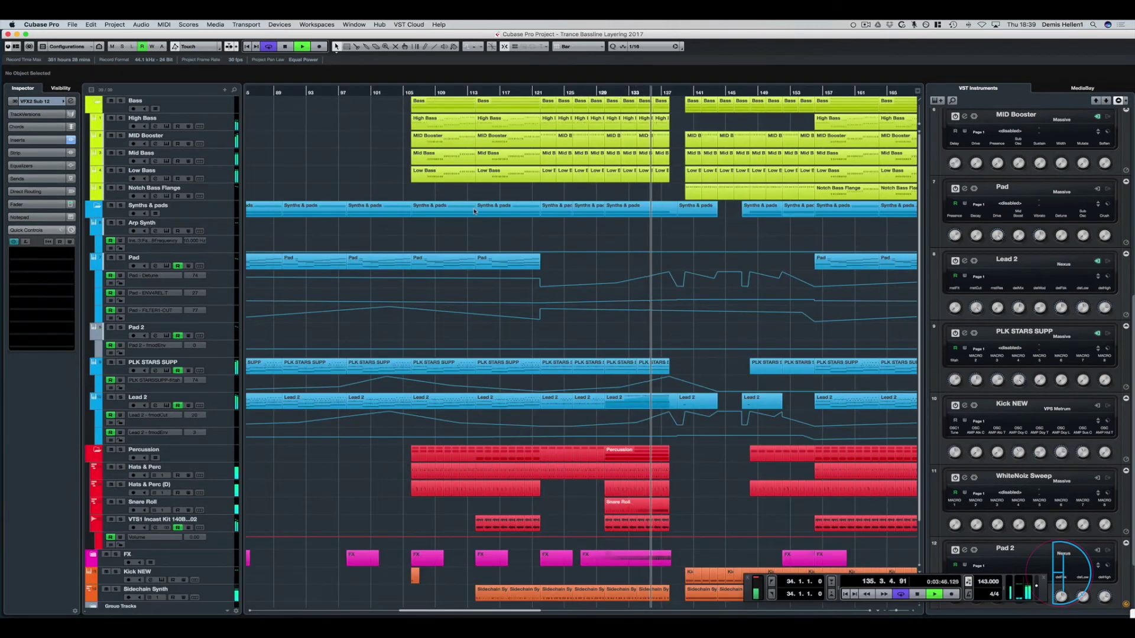
left_click(94, 207)
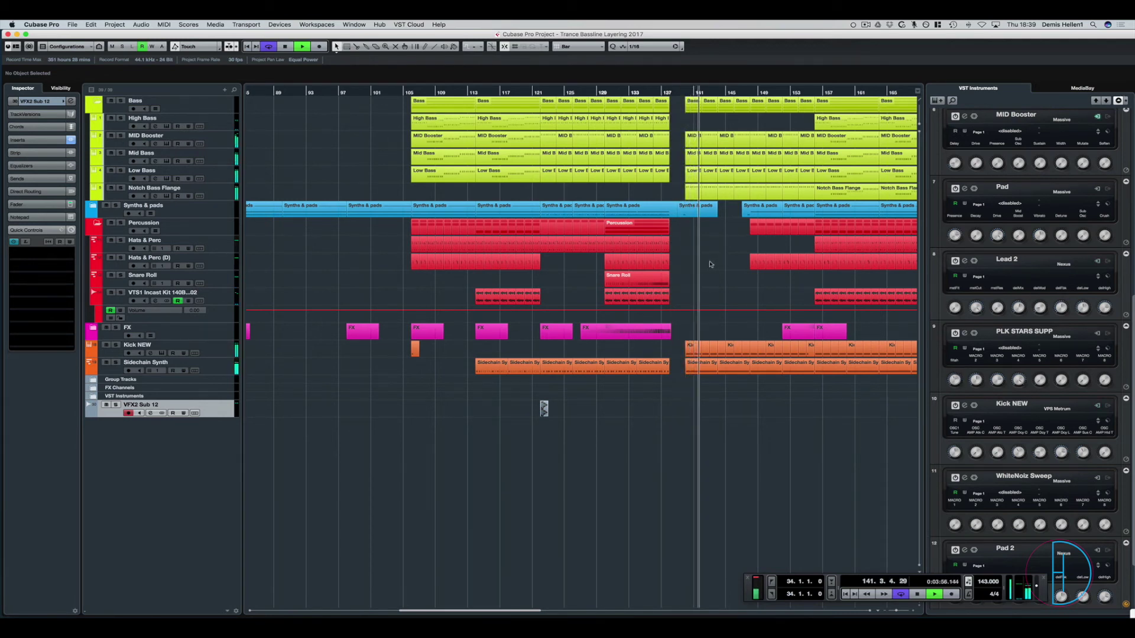
left_click(90, 208)
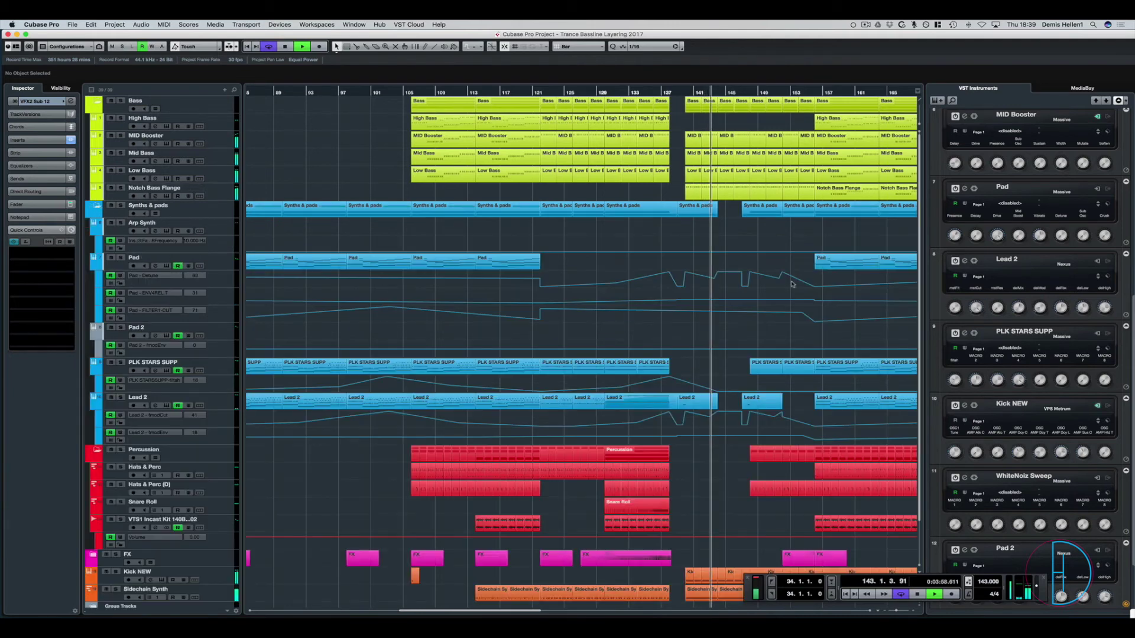
left_click(681, 91)
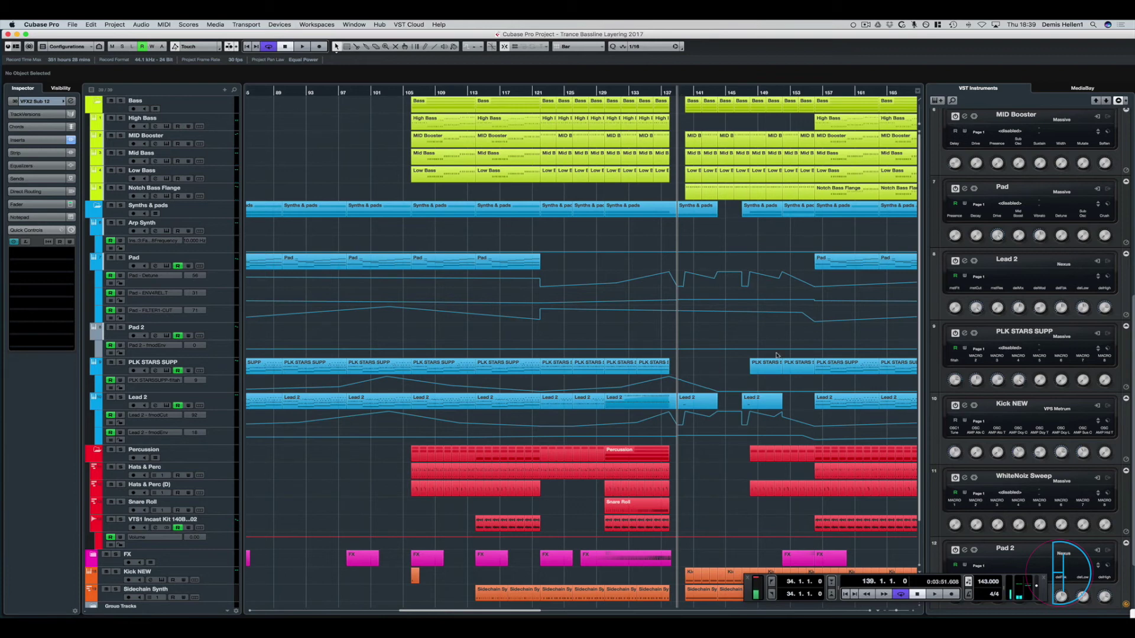
Step: Play Lead 2 soloed from bar 98 and open the first FabFilter Pro-Q 2 insert on its mixer channel
left_click(342, 91)
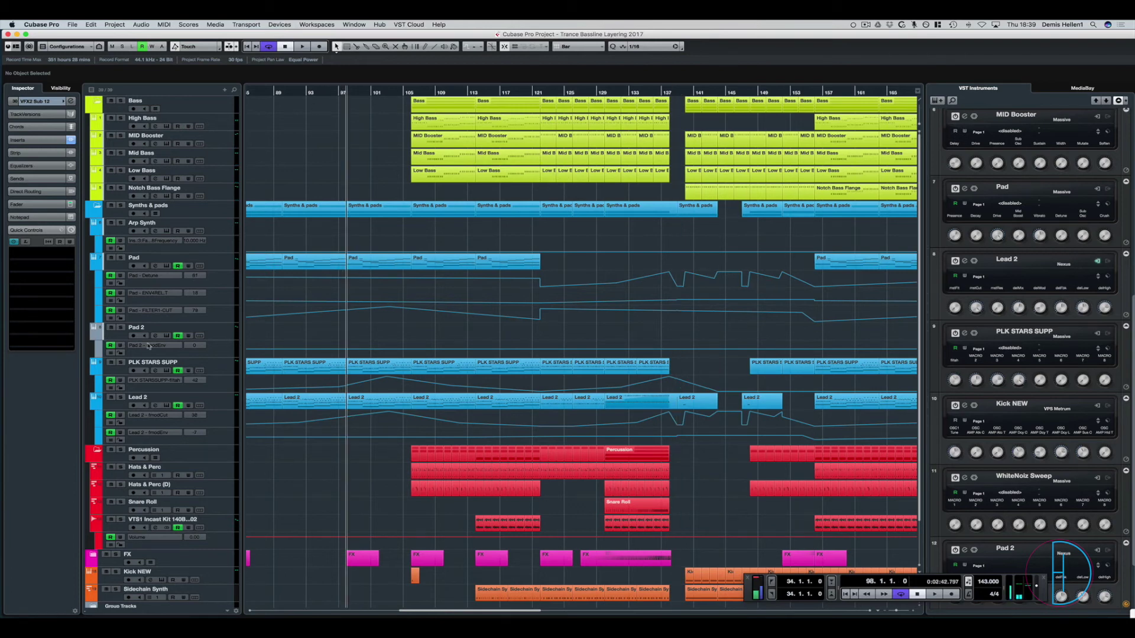
key("space")
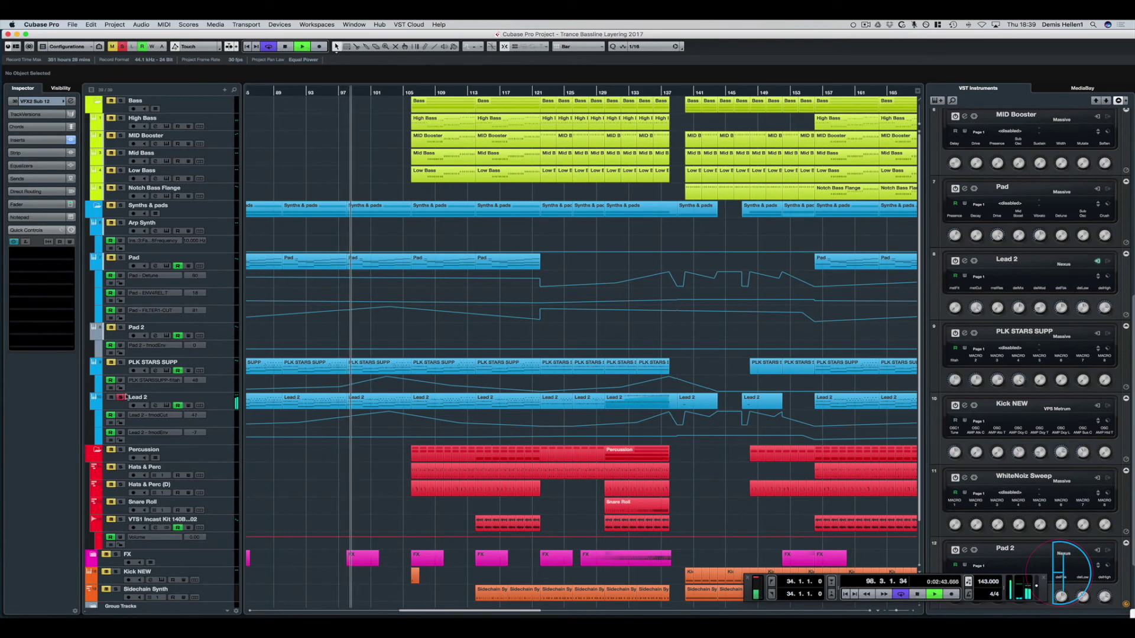
key("F3")
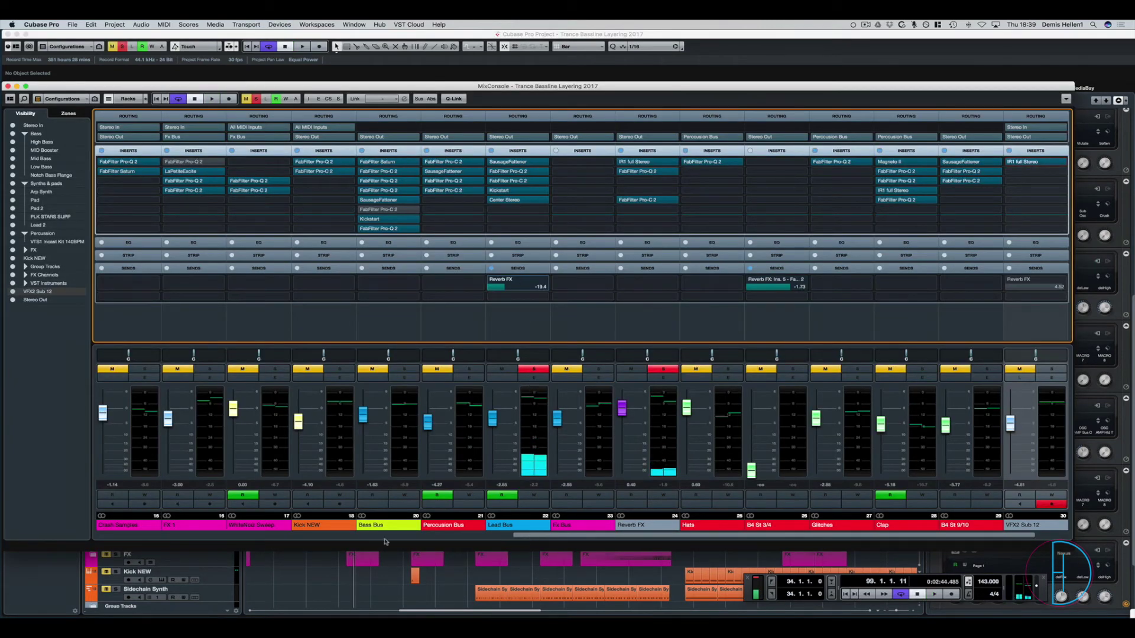
scroll(385, 541, "left", 10)
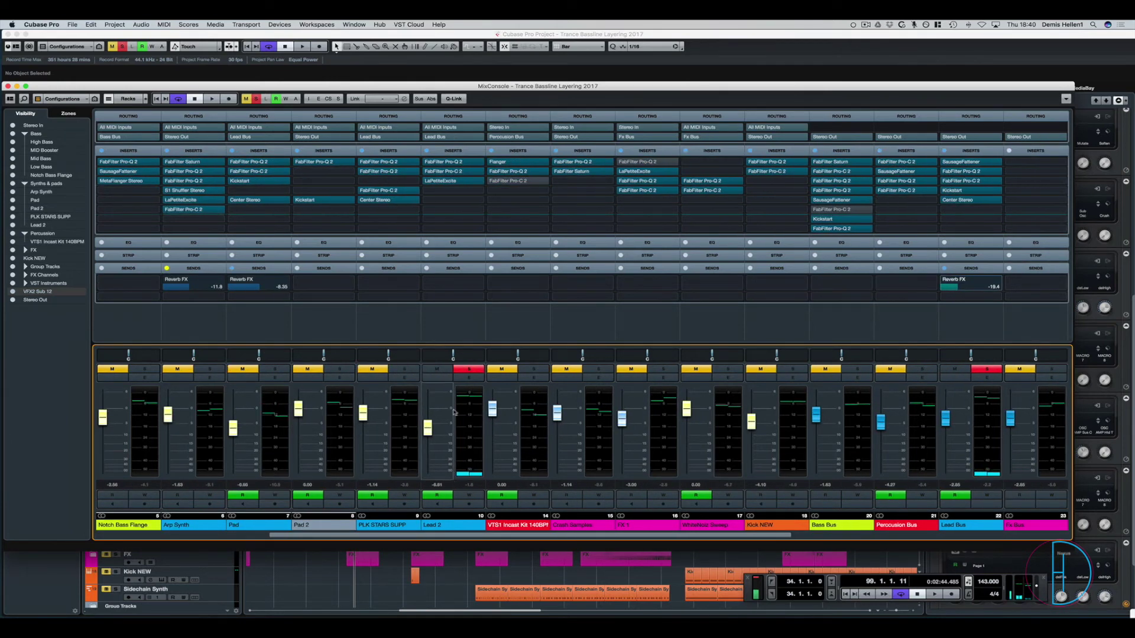
left_click(435, 163)
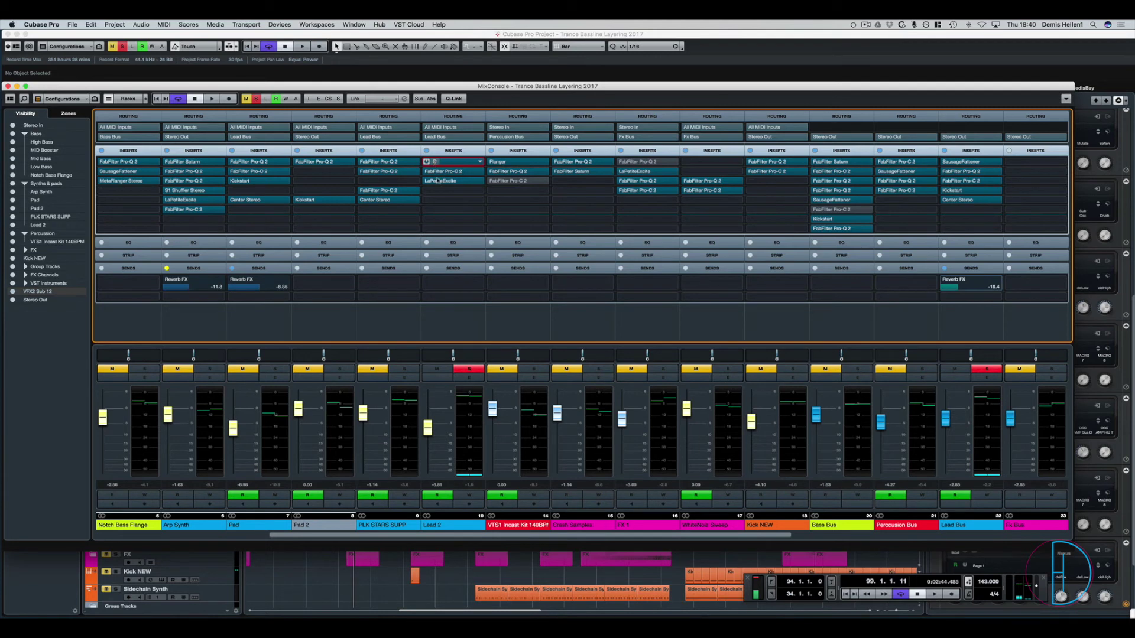
left_click(434, 162)
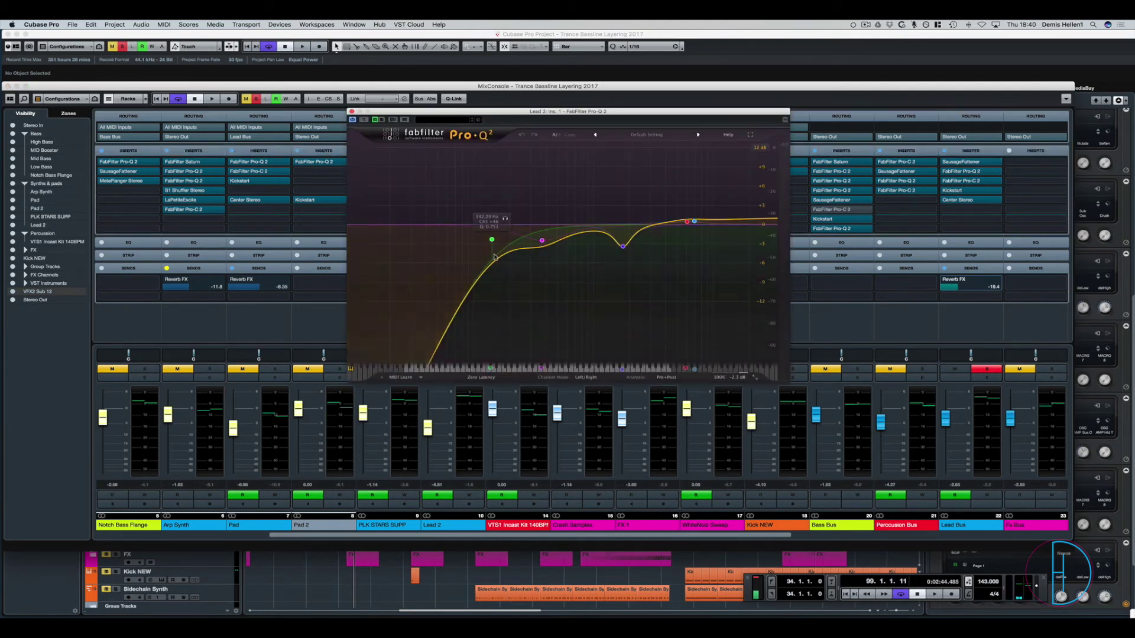
Step: Lower the low-cut band in Lead 2's Pro-Q 2 to about 82 Hz with a lower Q, audition it alone, and close the equalizer and mixer
key("space")
left_click_drag(492, 240, 464, 257)
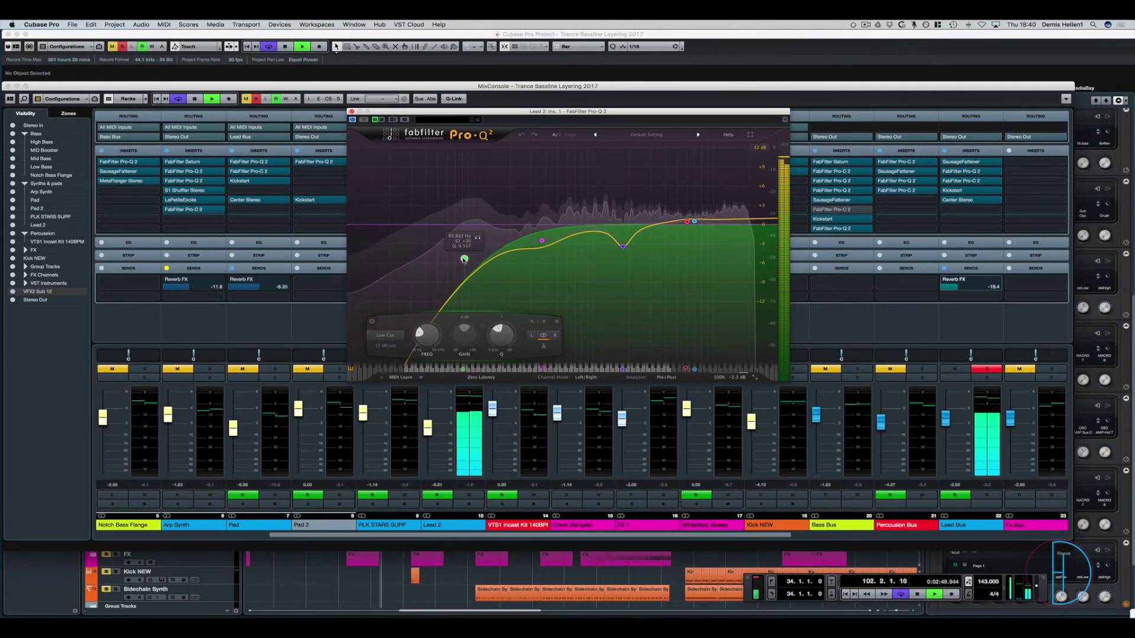
left_click(477, 235)
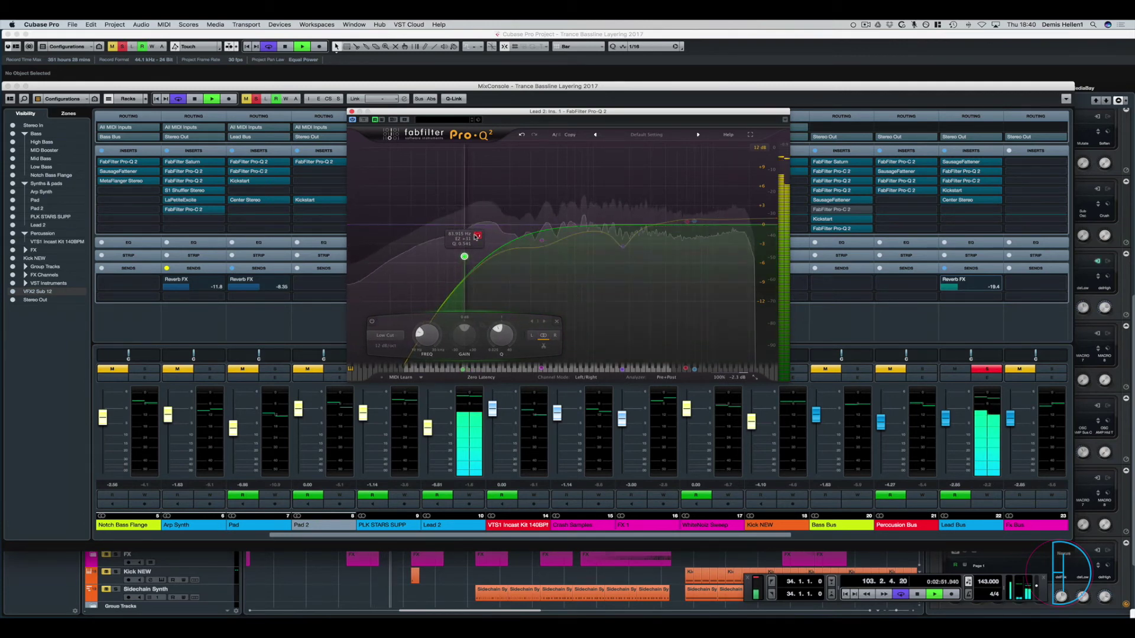
key("space")
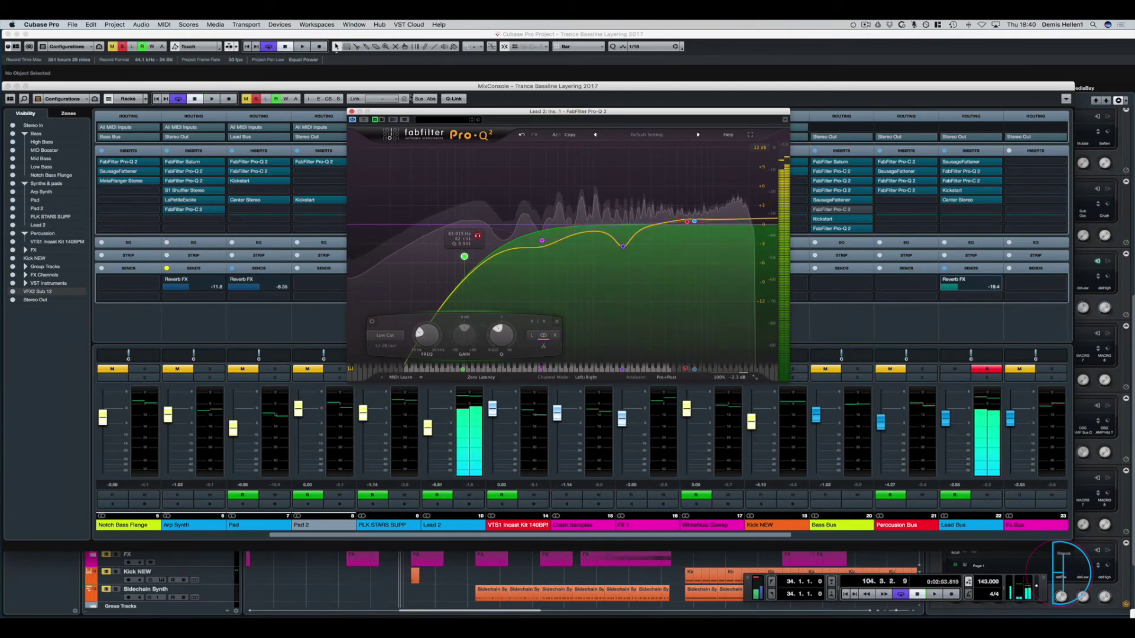
key("super+w")
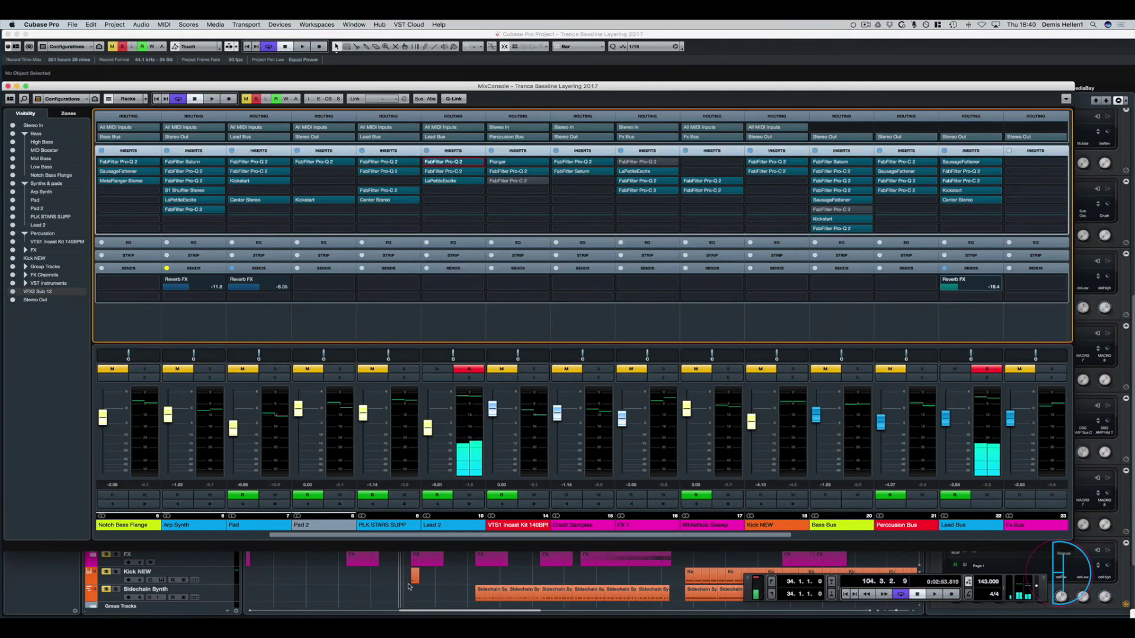
key("super+w")
Step: Audition Lead 2 soloed from bar 139, then turn its solo off to hear it in the full mix
left_click(680, 92)
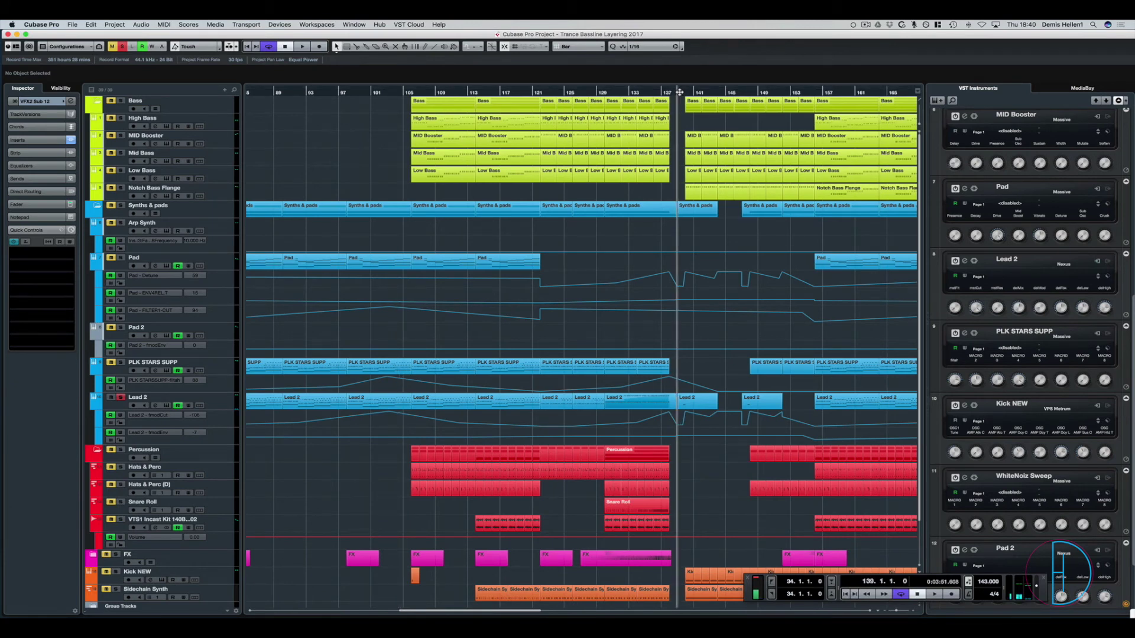
key("space")
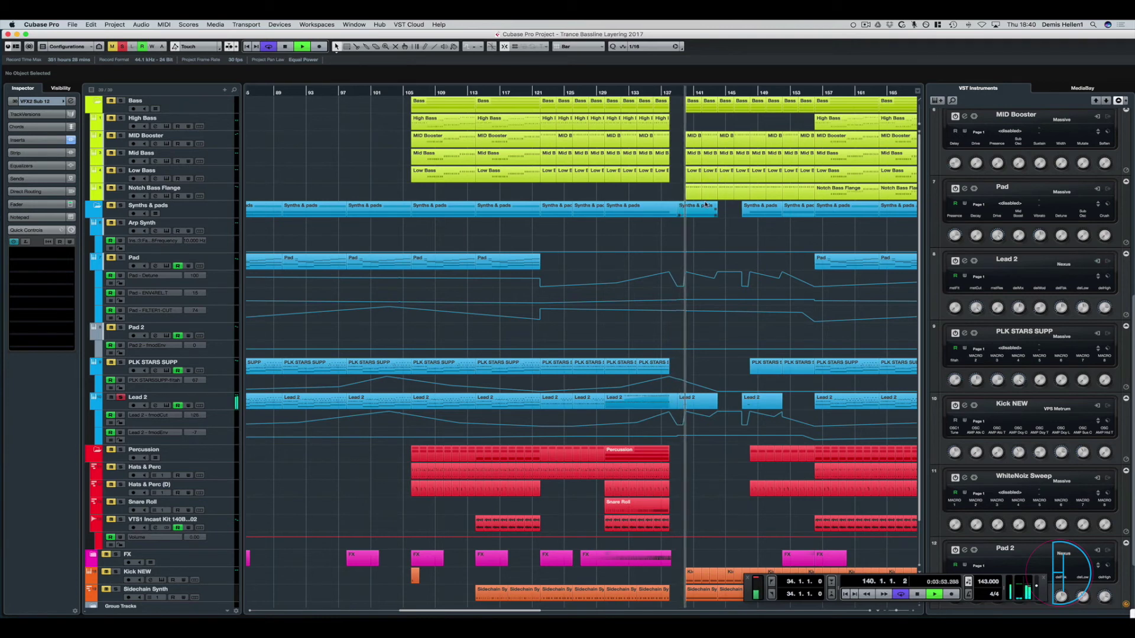
key("space")
key("space")
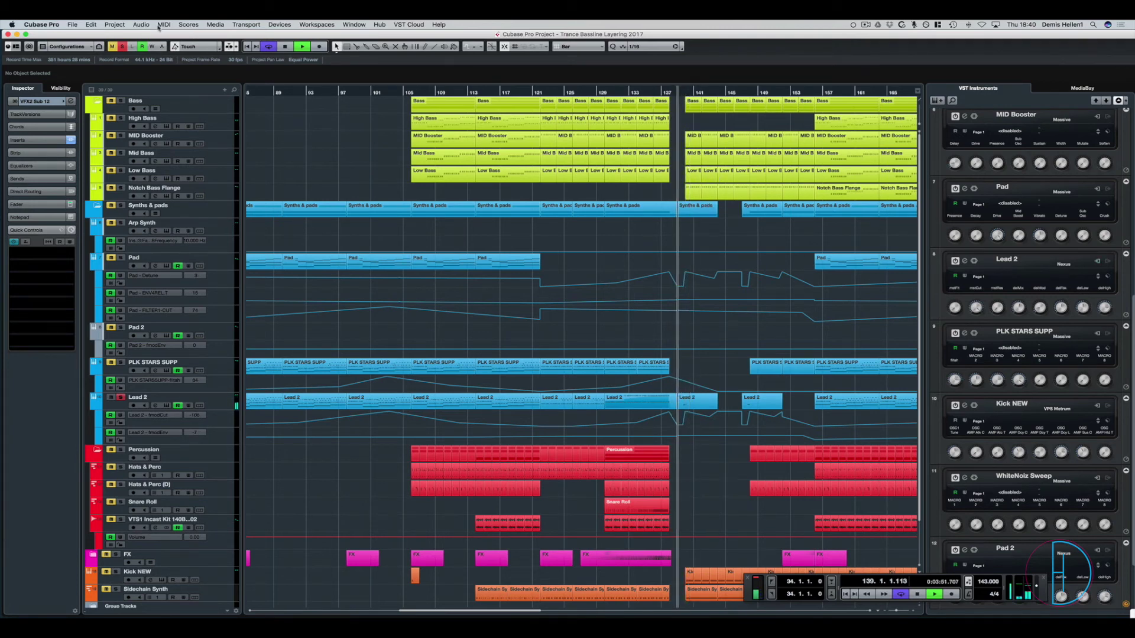
key("s")
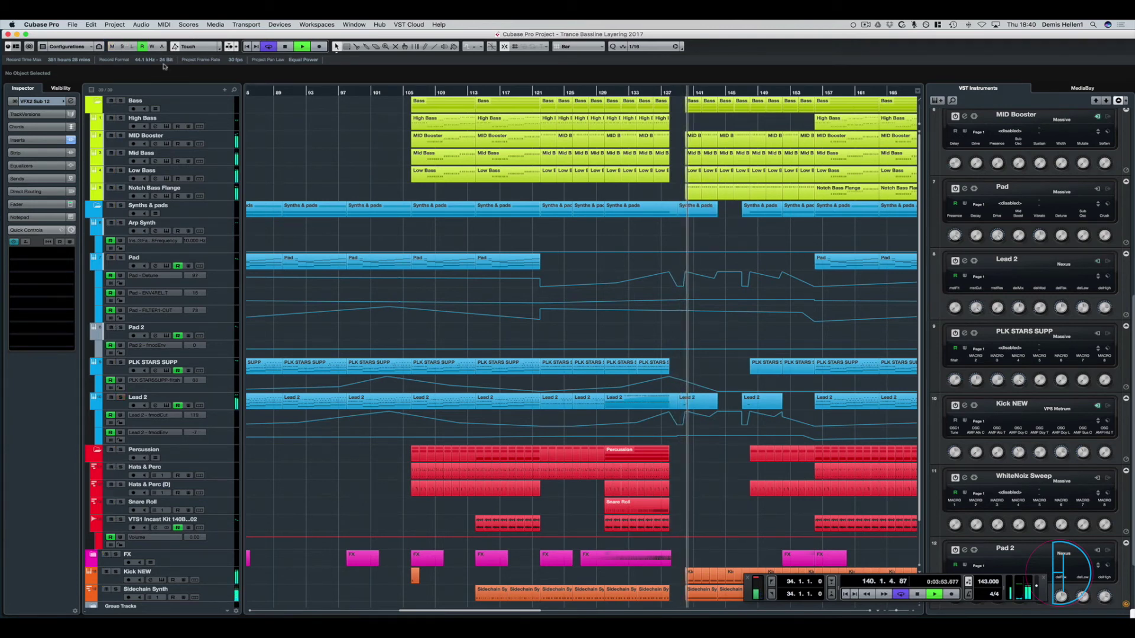
Step: Play the full mix from about bar 94 and bar 105, then solo Lead 2 again
left_click(315, 92)
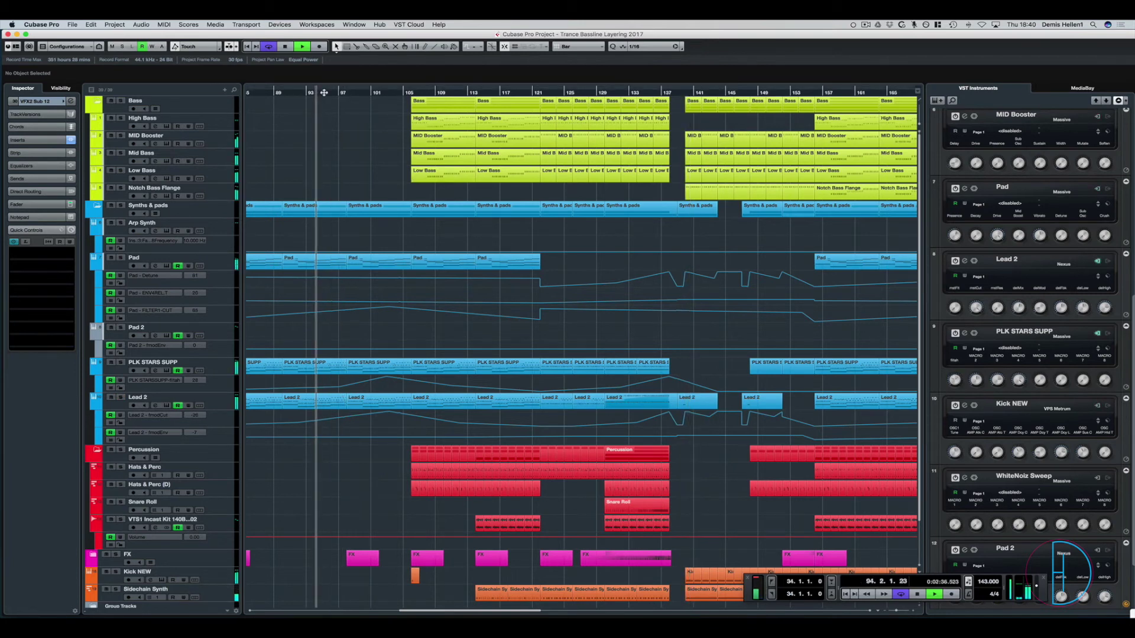
left_click(405, 92)
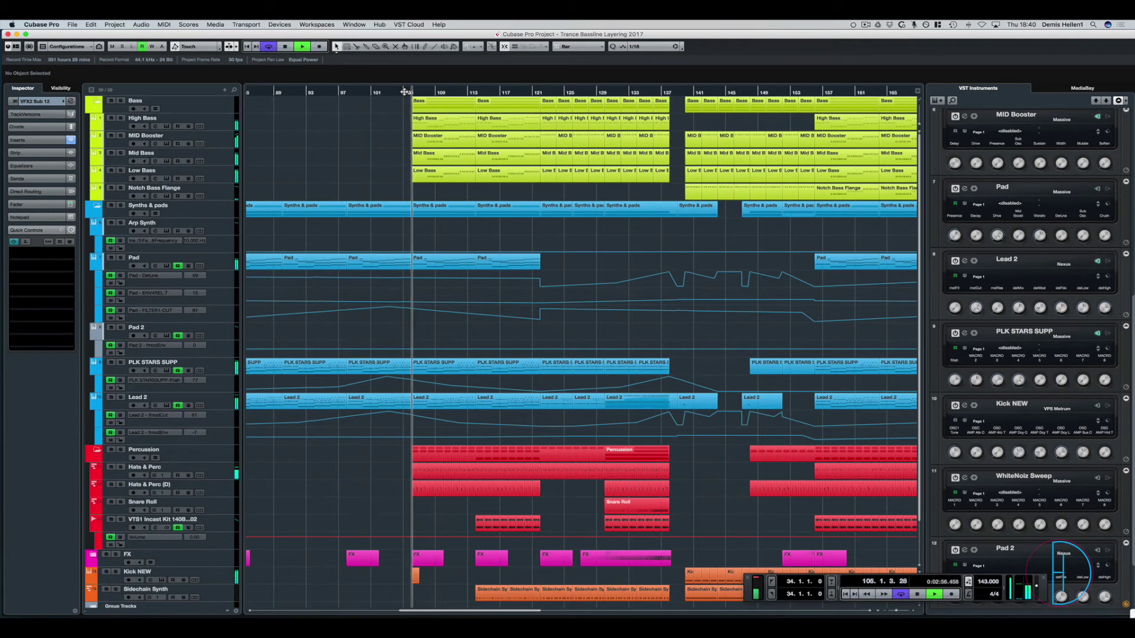
left_click(121, 398)
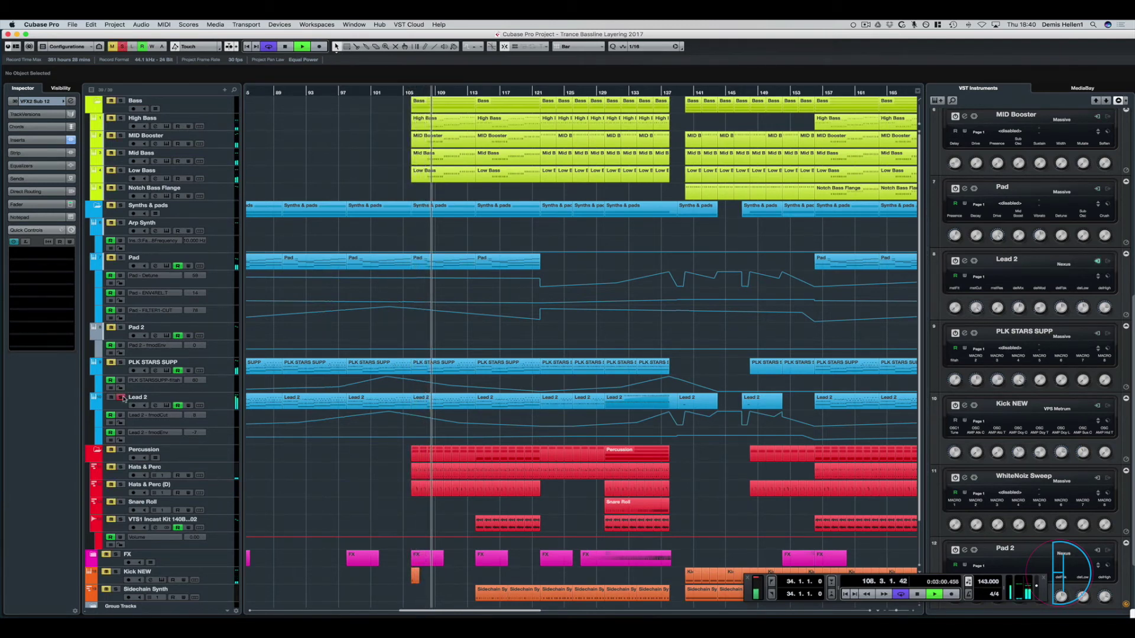
Step: Turn off Lead 2's solo, raise its mixer channel fader slightly while soloing it briefly, and stop playback back in the project view
left_click(121, 397)
key("F3")
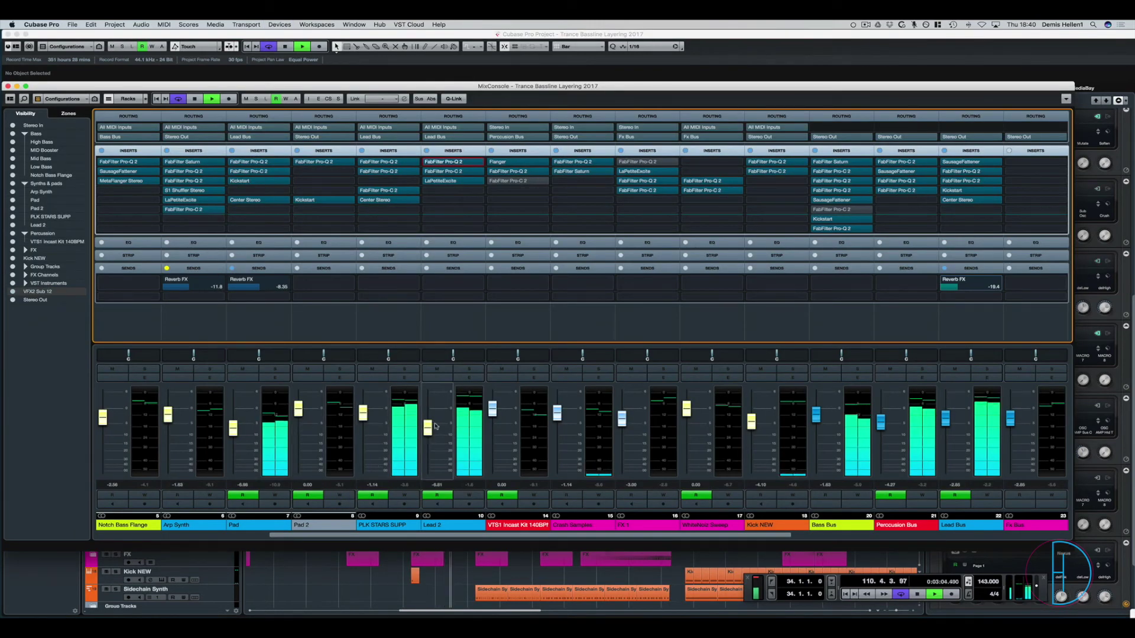
left_click(464, 369)
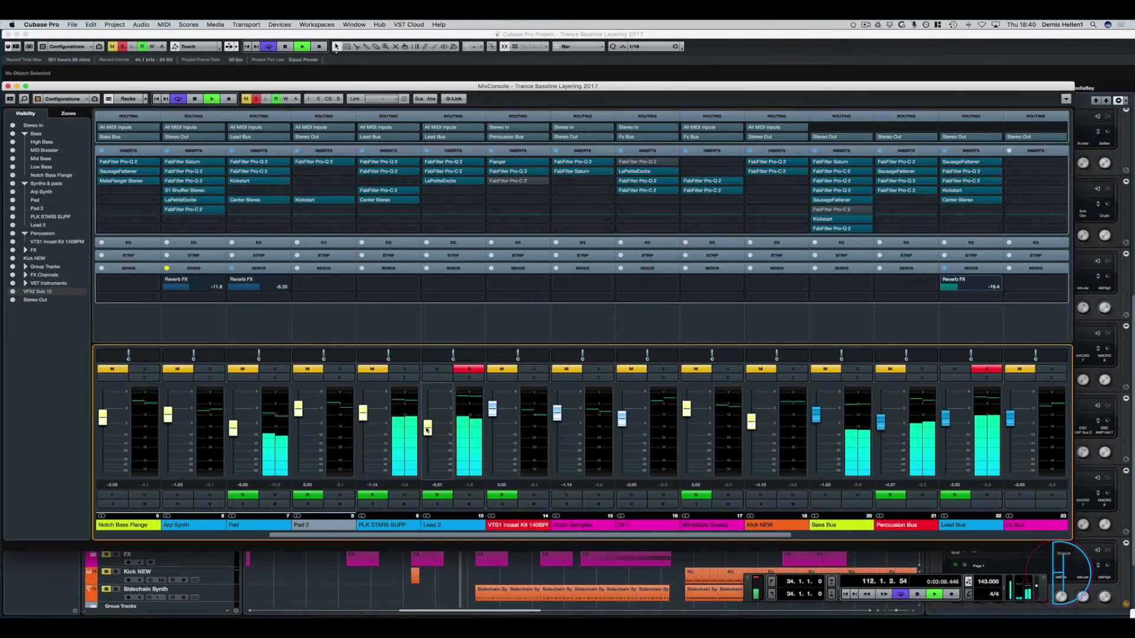
left_click_drag(428, 430, 427, 428)
left_click(471, 370)
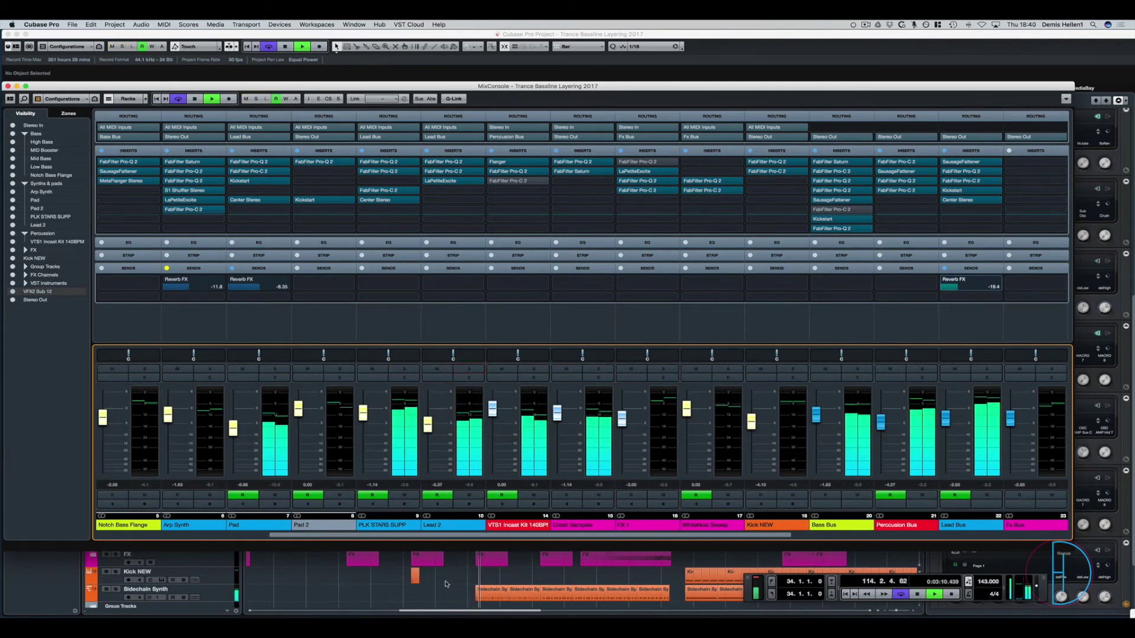
key("F3")
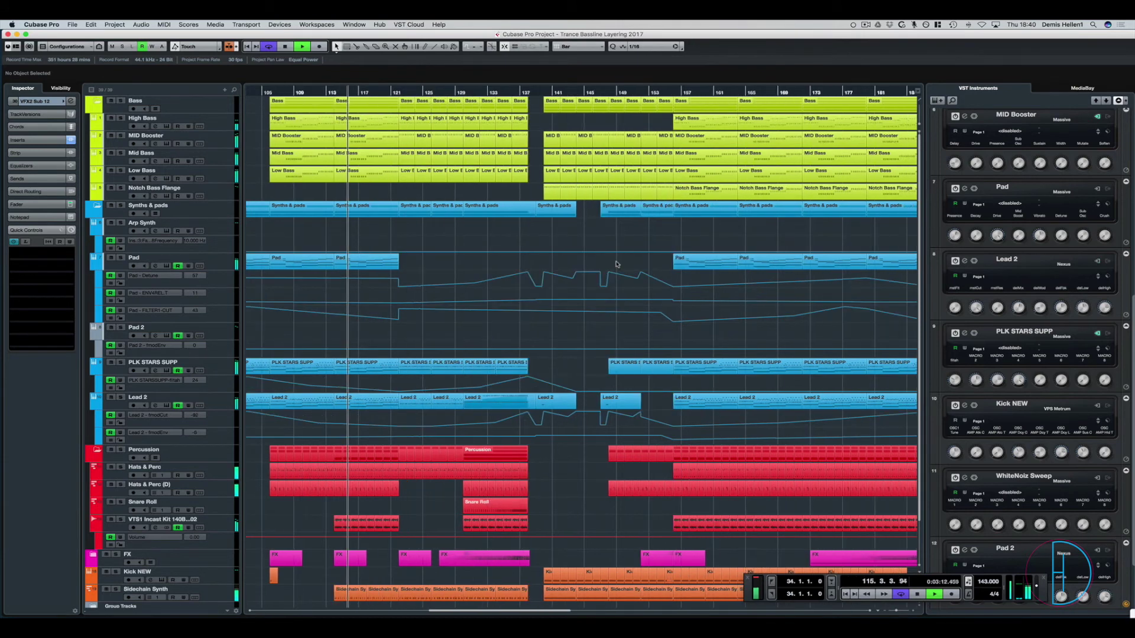
key("space")
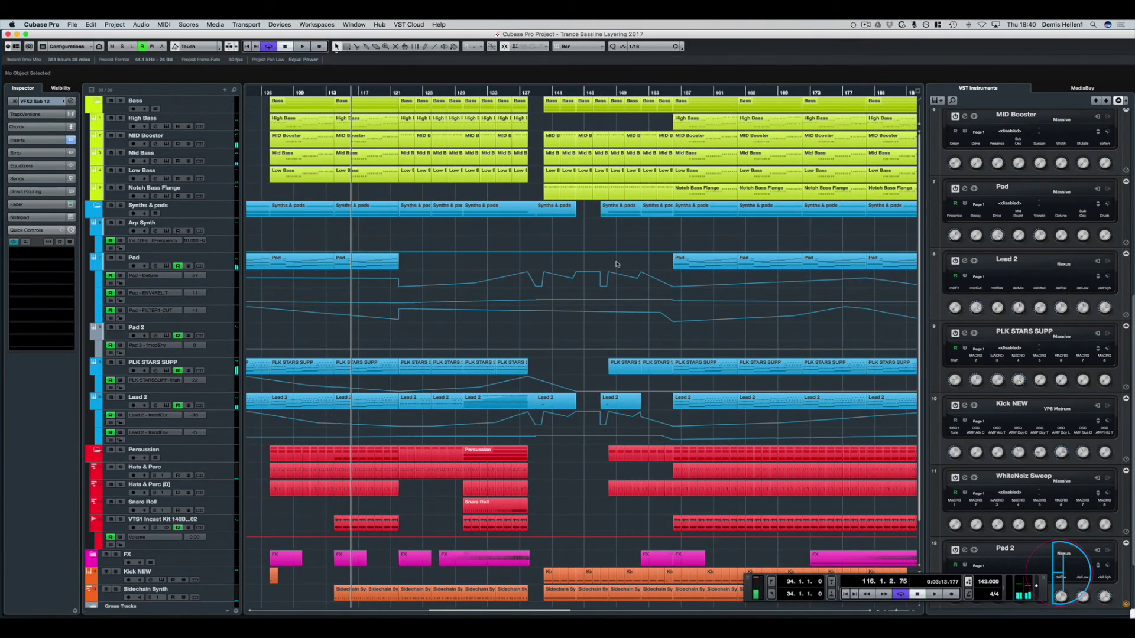
Step: Select the Pad track and briefly play the full mix from bar 63, just before the breakdown
key("g")
key("g")
key("g")
key("g")
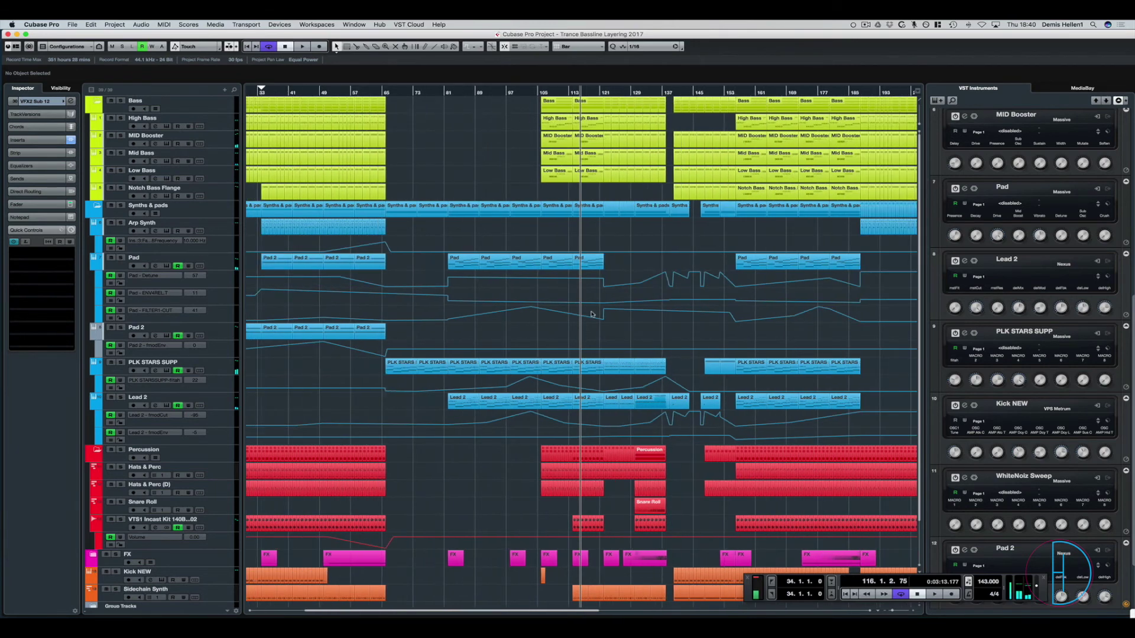
key("g")
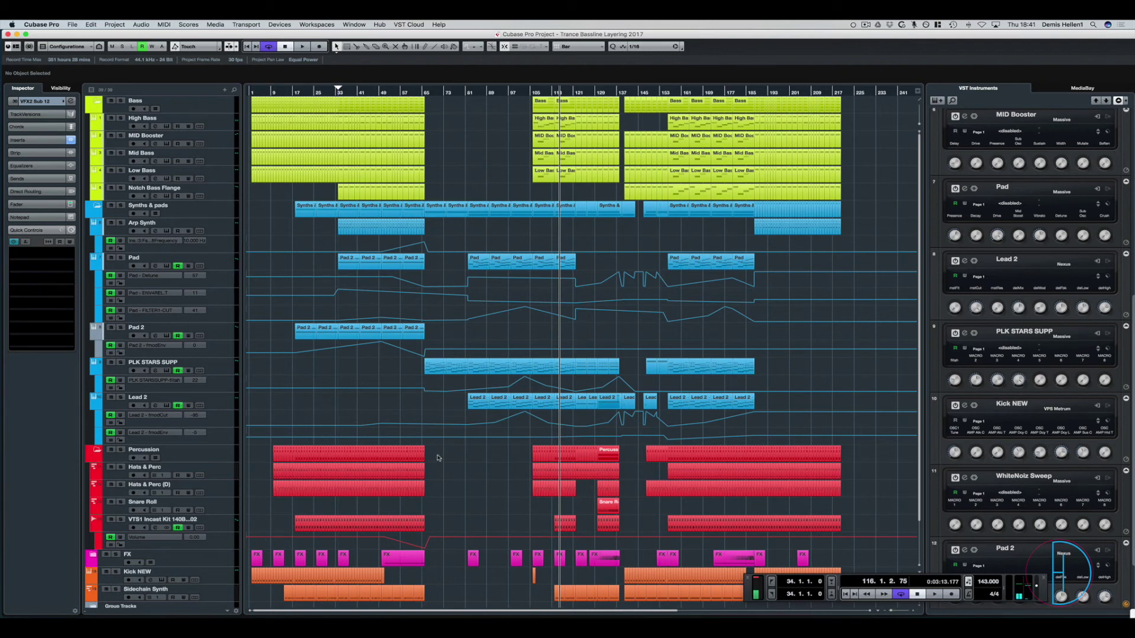
left_click(338, 92)
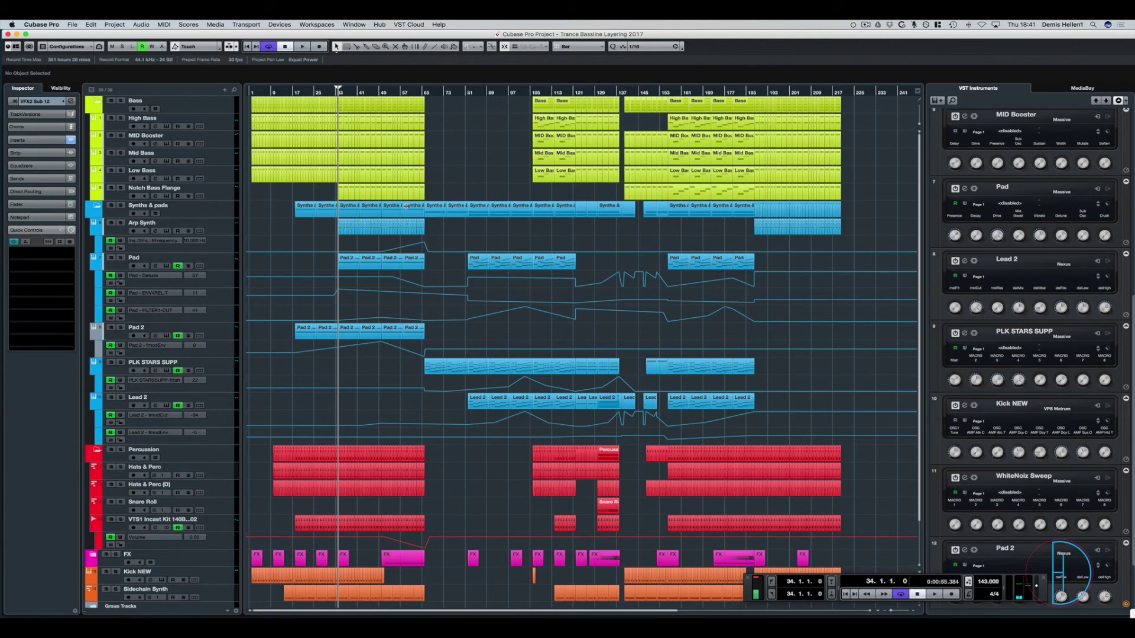
left_click(419, 93)
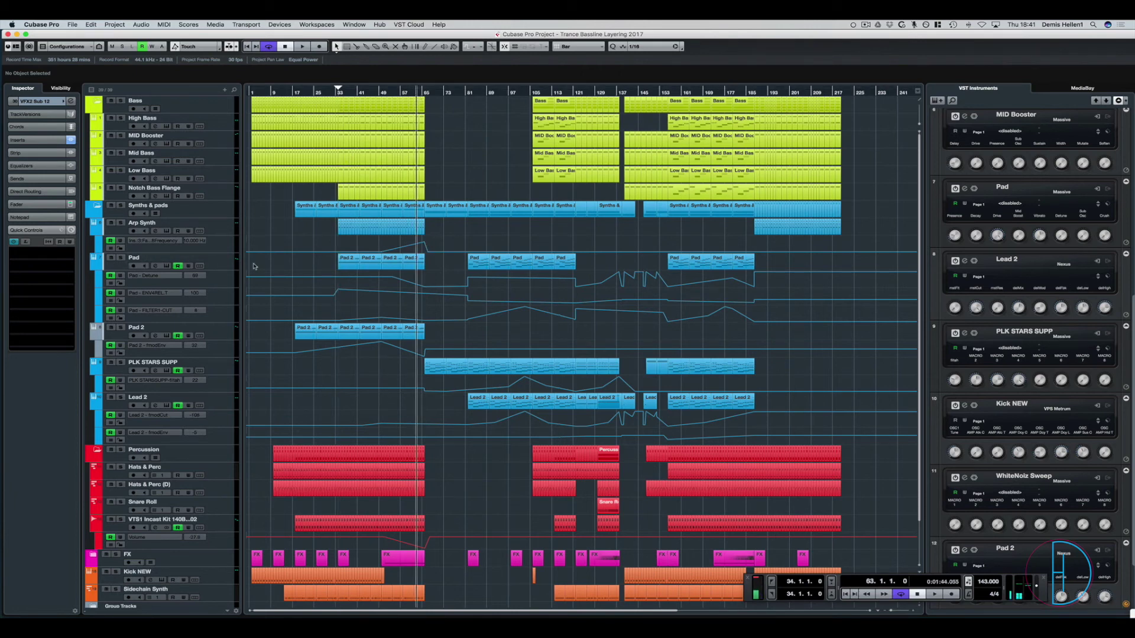
left_click(235, 266)
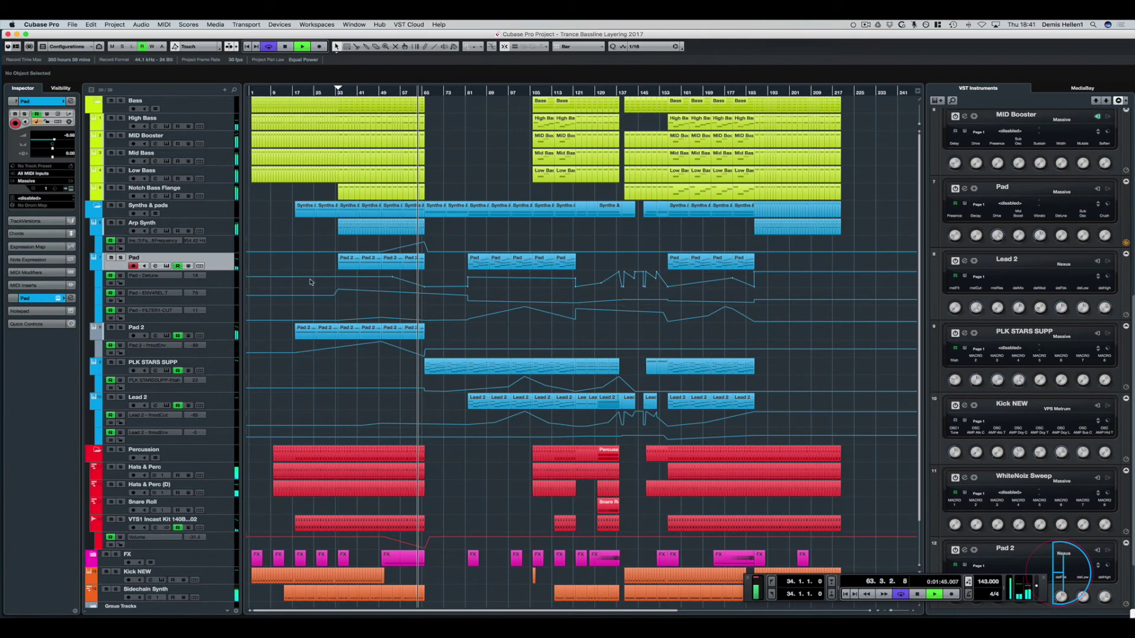
key("space")
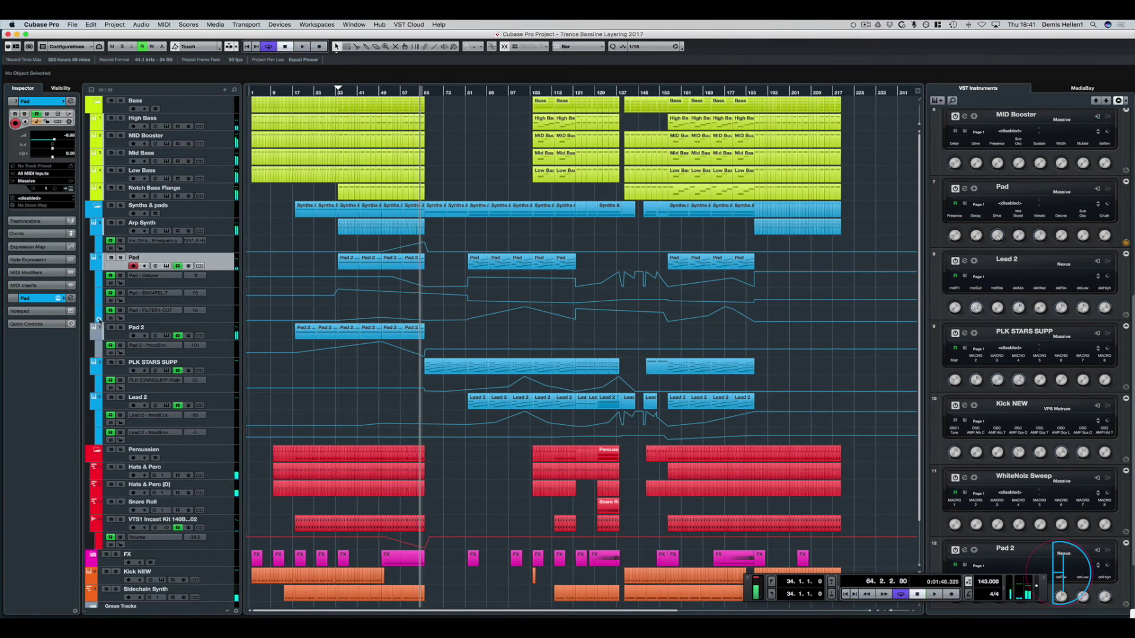
Step: Add an automation lane beneath the Pad track's existing ones and inspect the low-cut band in its first FabFilter Pro-Q 2 insert
left_click(119, 319)
key("F3")
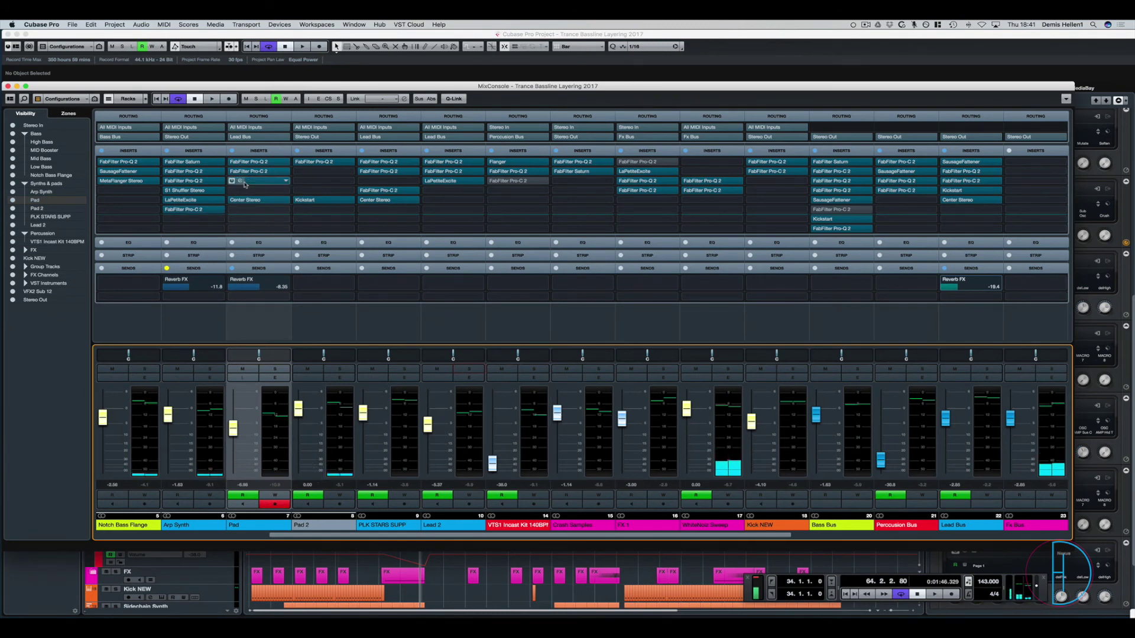
left_click(239, 162)
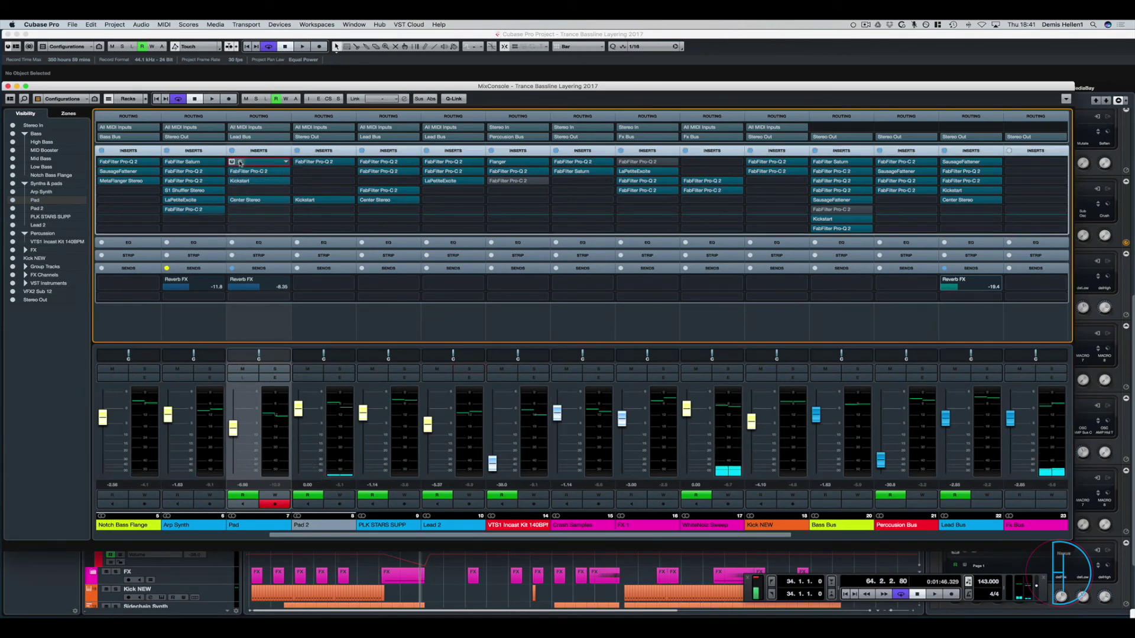
left_click(239, 162)
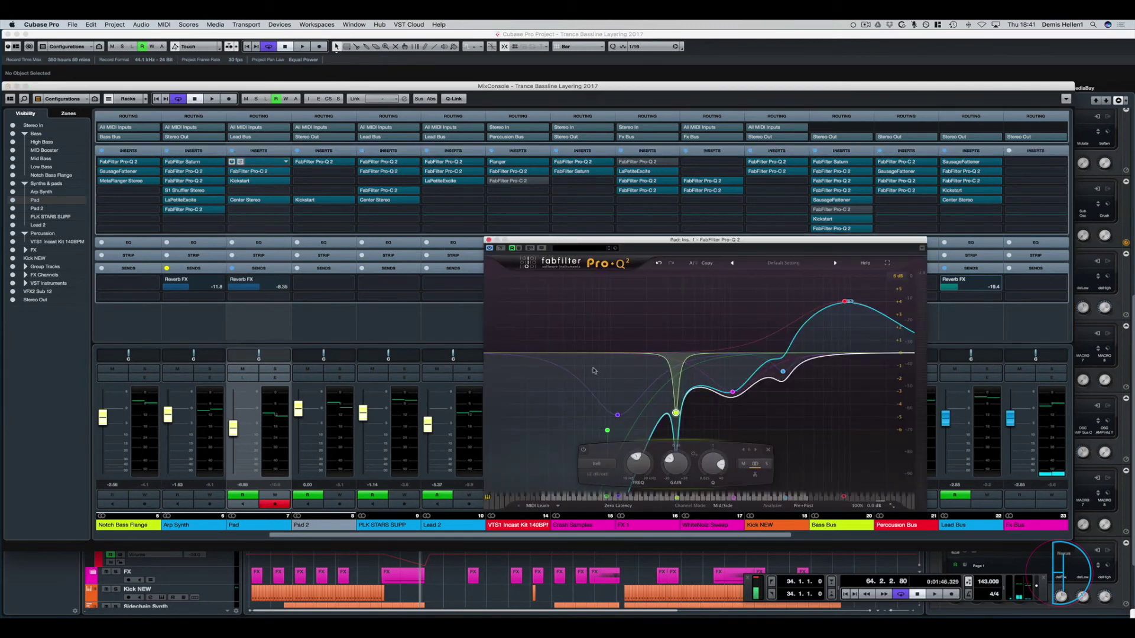
mouse_move(608, 434)
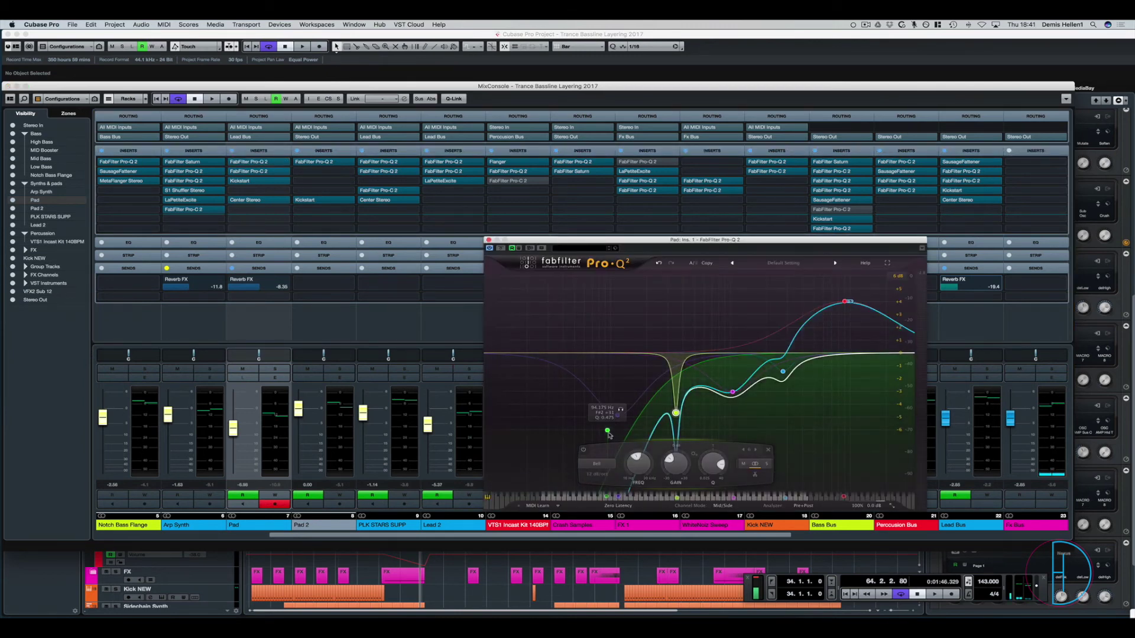
left_click(488, 241)
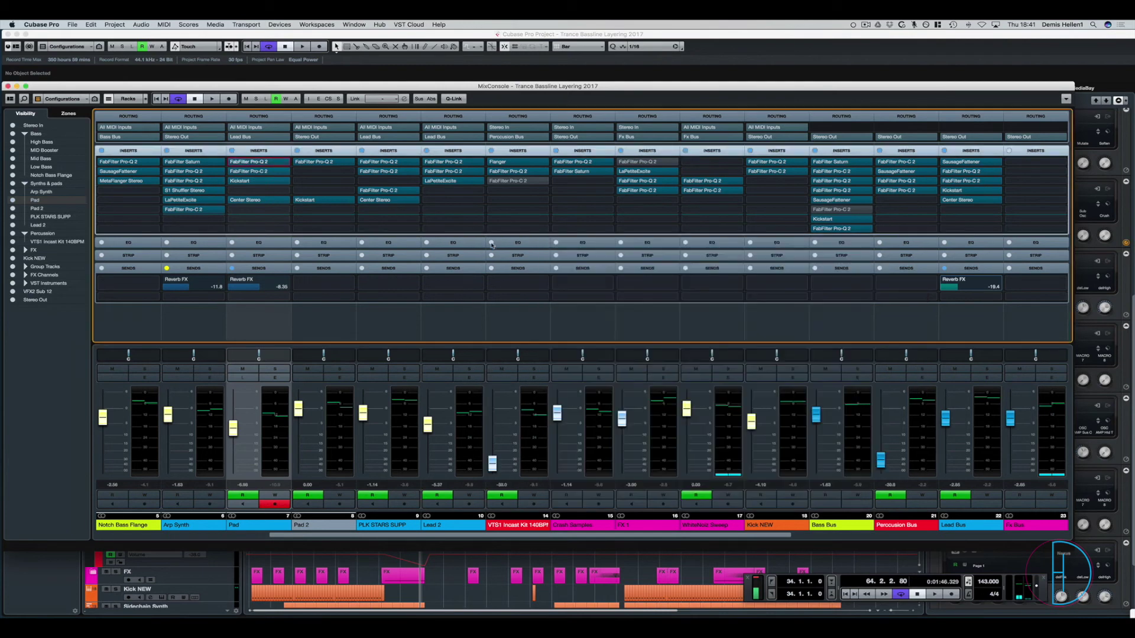
Step: Load a FabFilter Pro-Q 2 in Pad's fourth insert slot and add a low-cut band at the very bottom of the spectrum
left_click(248, 191)
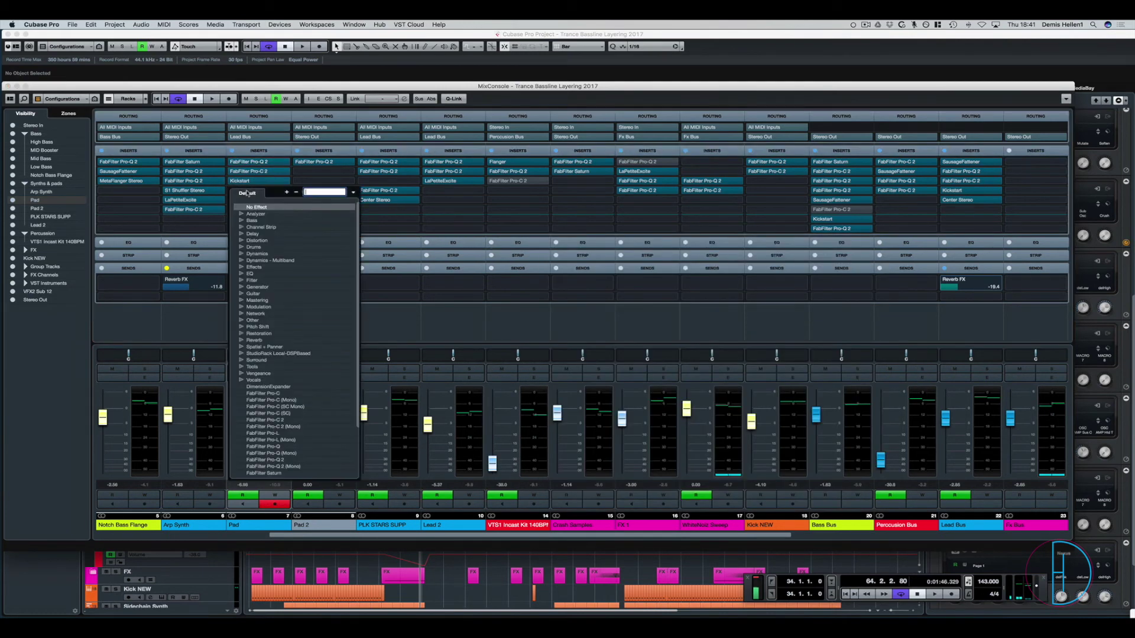
left_click(267, 460)
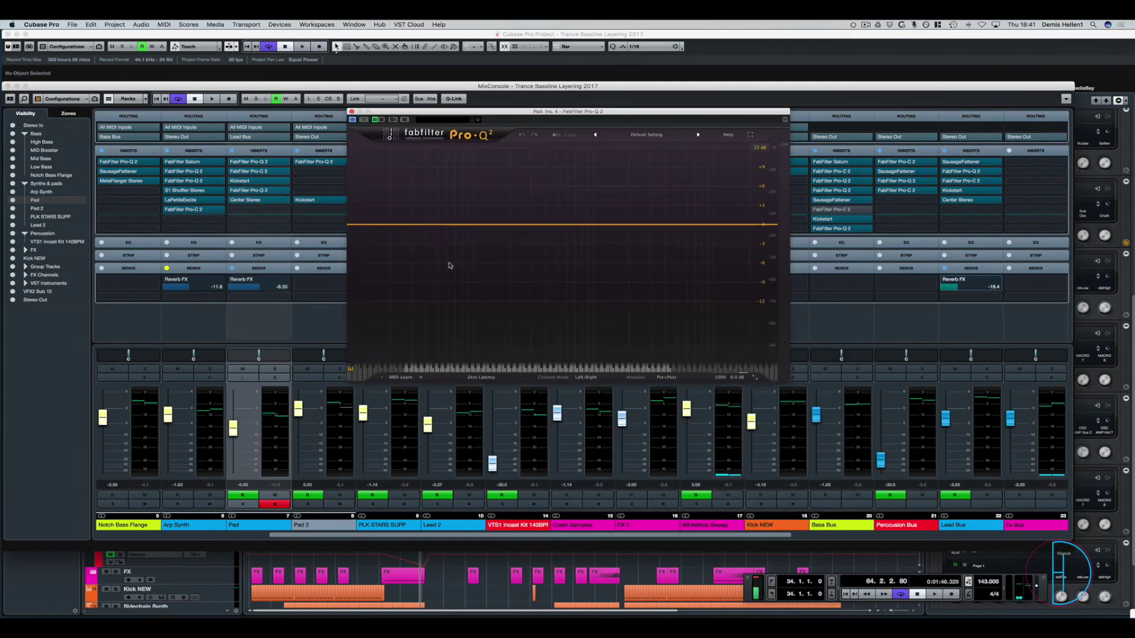
left_click(356, 227)
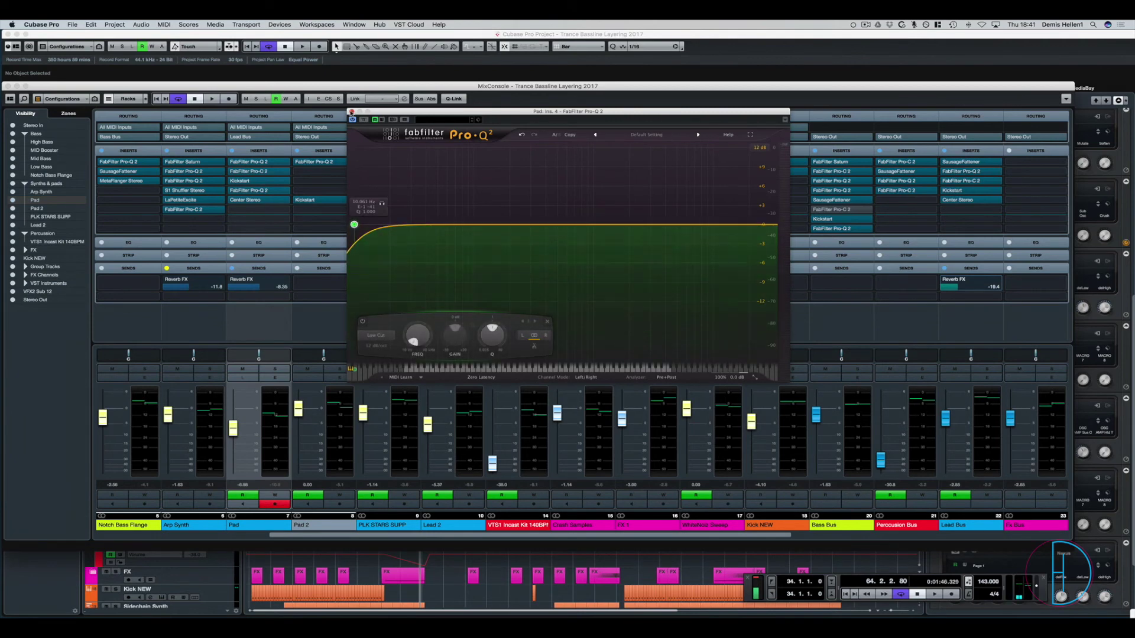
left_click(351, 111)
key("F3")
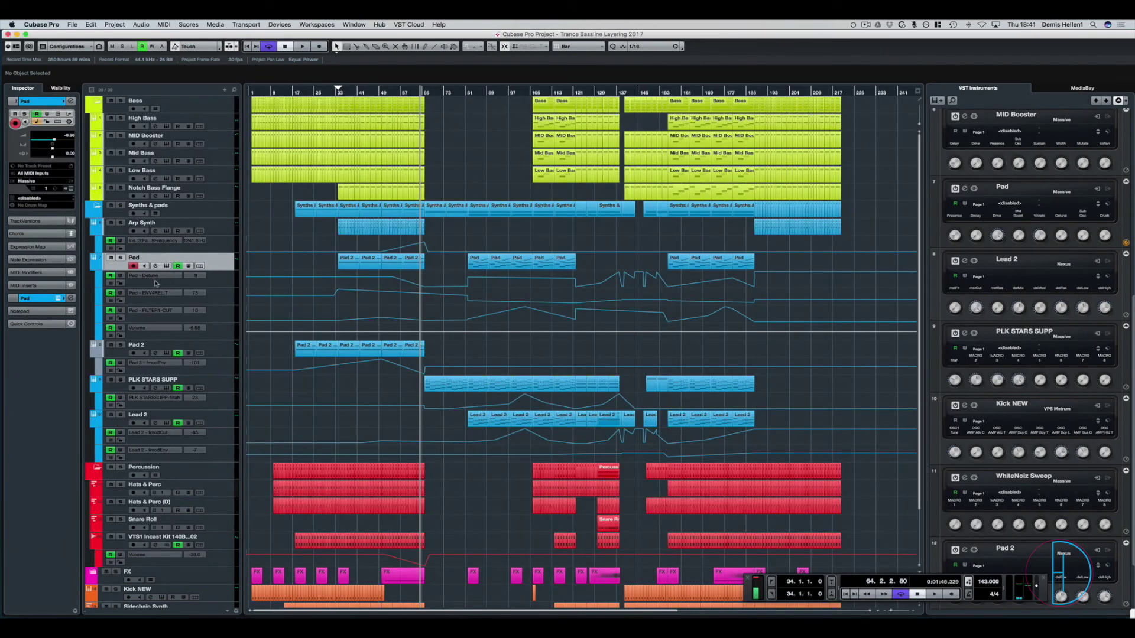
Step: Assign the new Pad automation lane to Band 1 Frequency of the Pro-Q 2 in insert slot 4
left_click(153, 330)
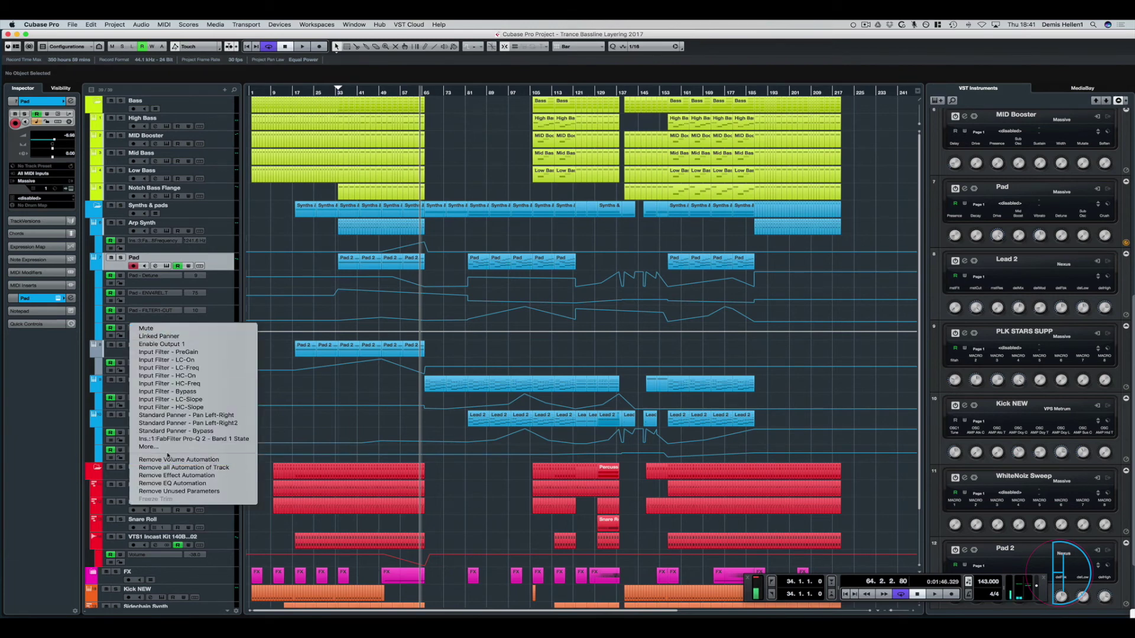
left_click(171, 440)
left_click(357, 212)
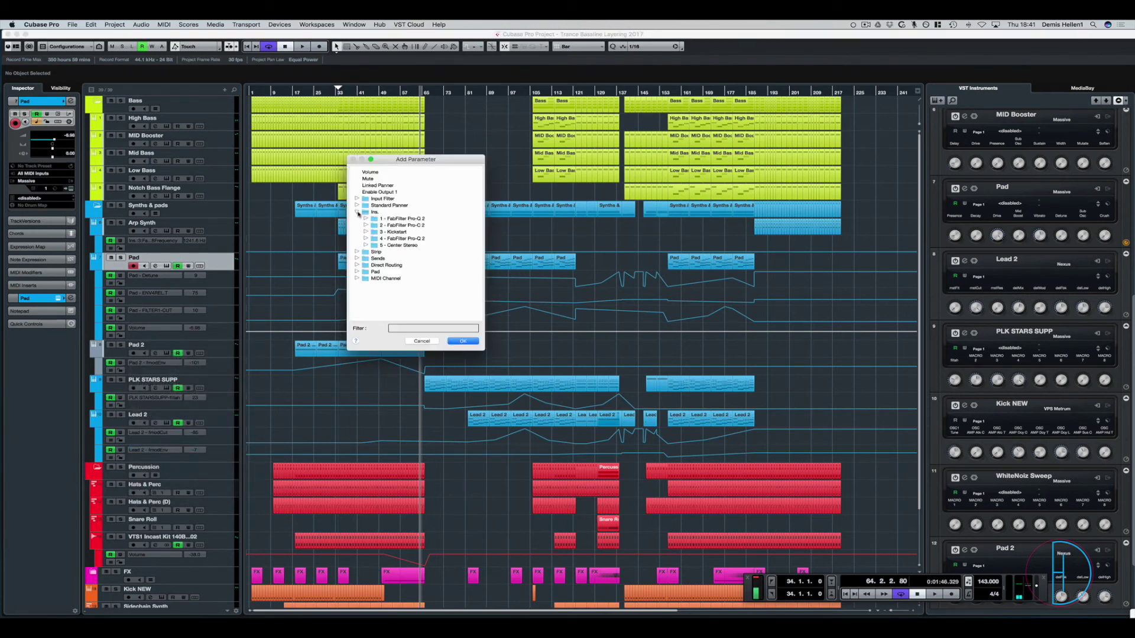
left_click(366, 238)
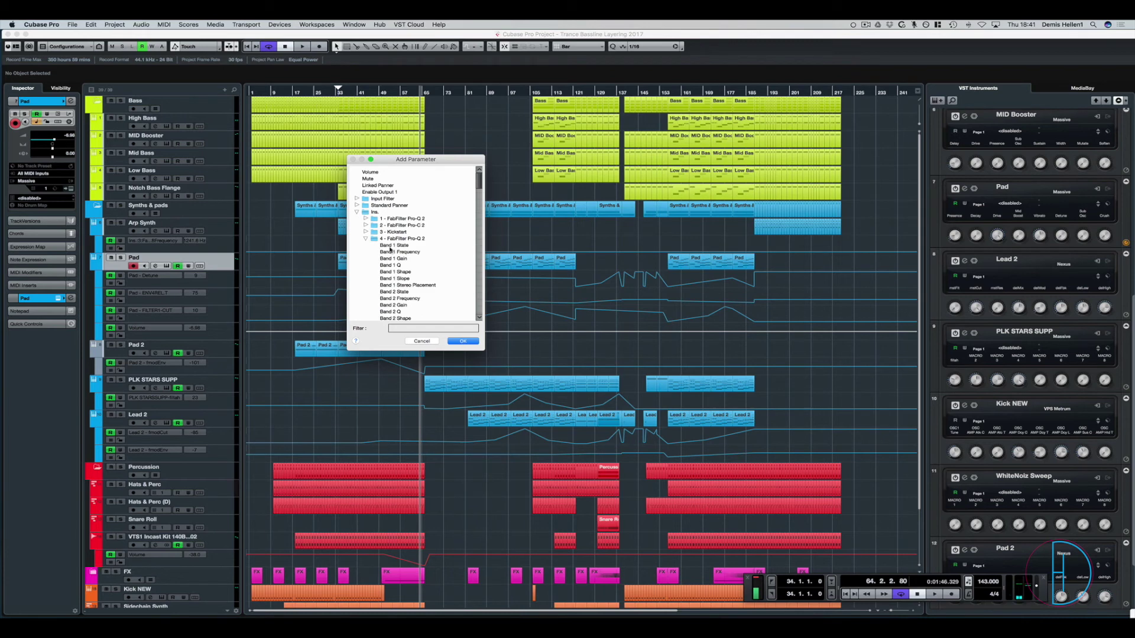
left_click(460, 342)
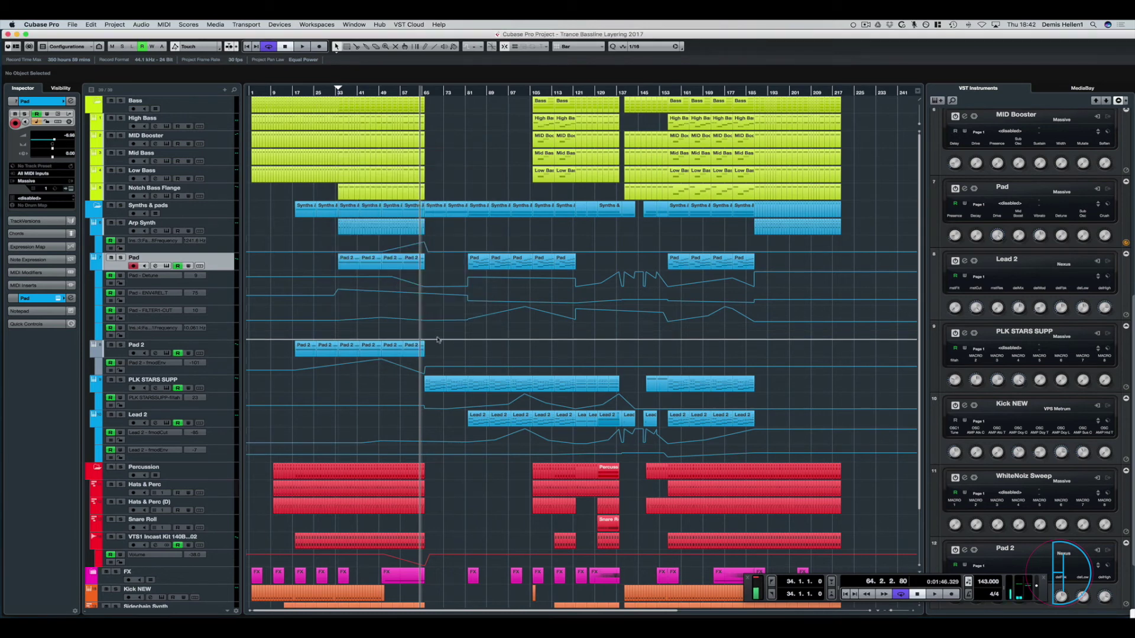
Step: Draw a rising Band 1 Frequency ramp on Pad's automation lane from bar 52 to bar 66 and audition it from bar 56
left_click(388, 341)
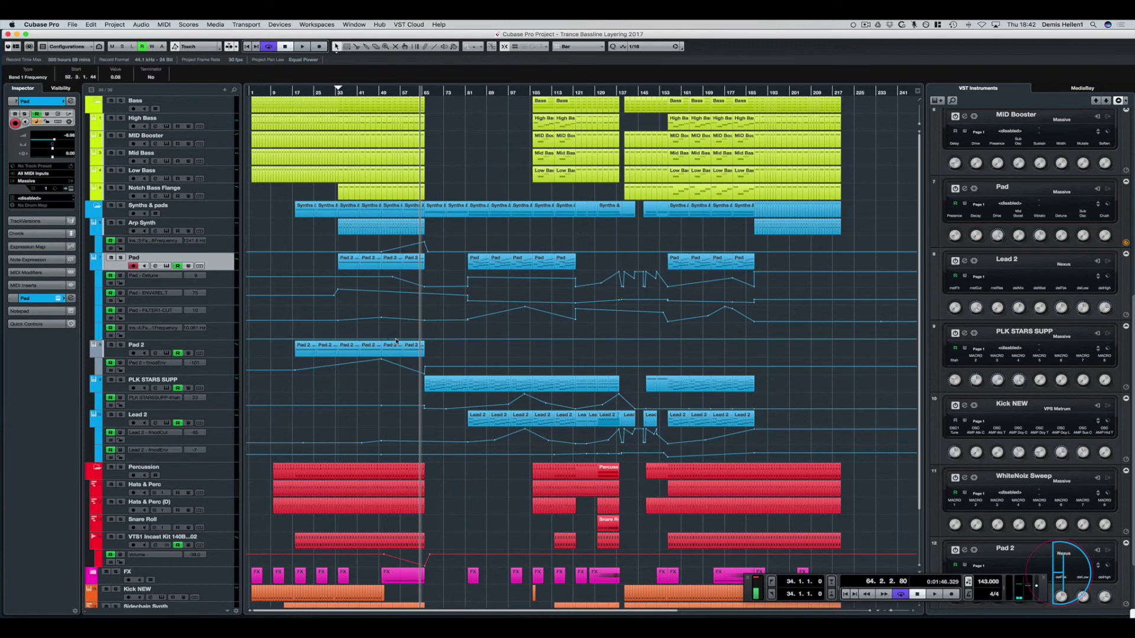
left_click(425, 332)
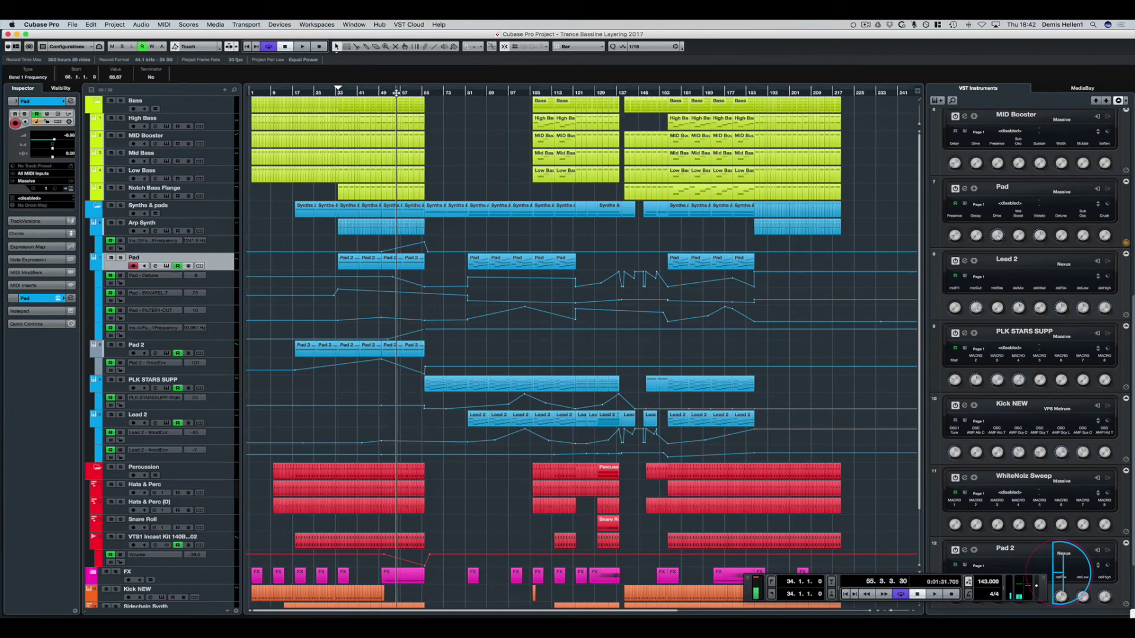
left_click(397, 90)
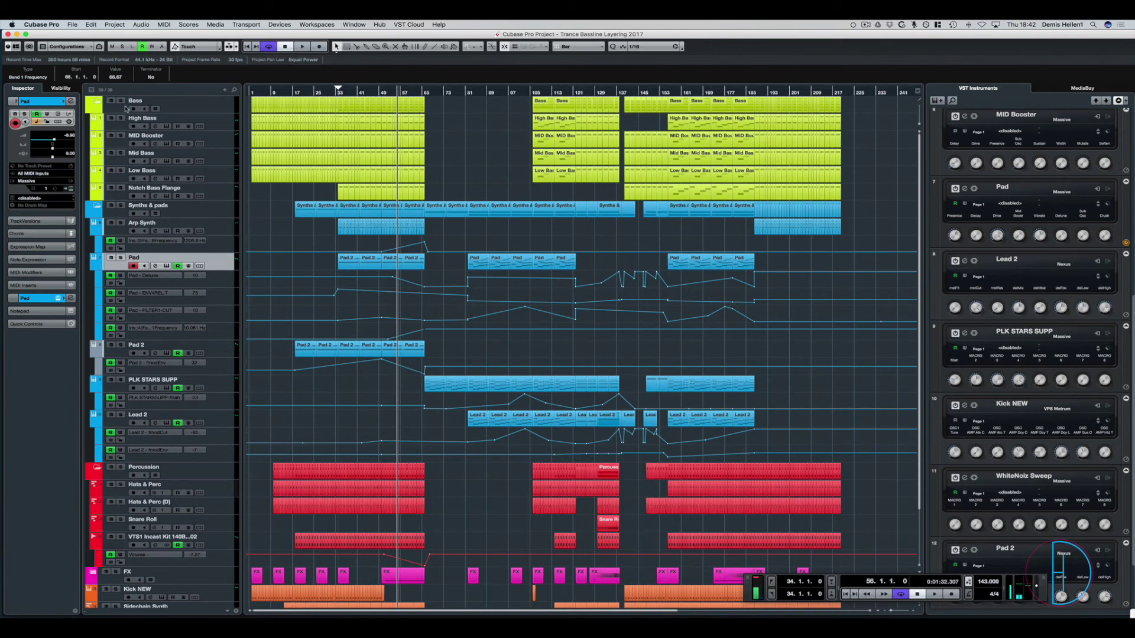
left_click(97, 101)
key("space")
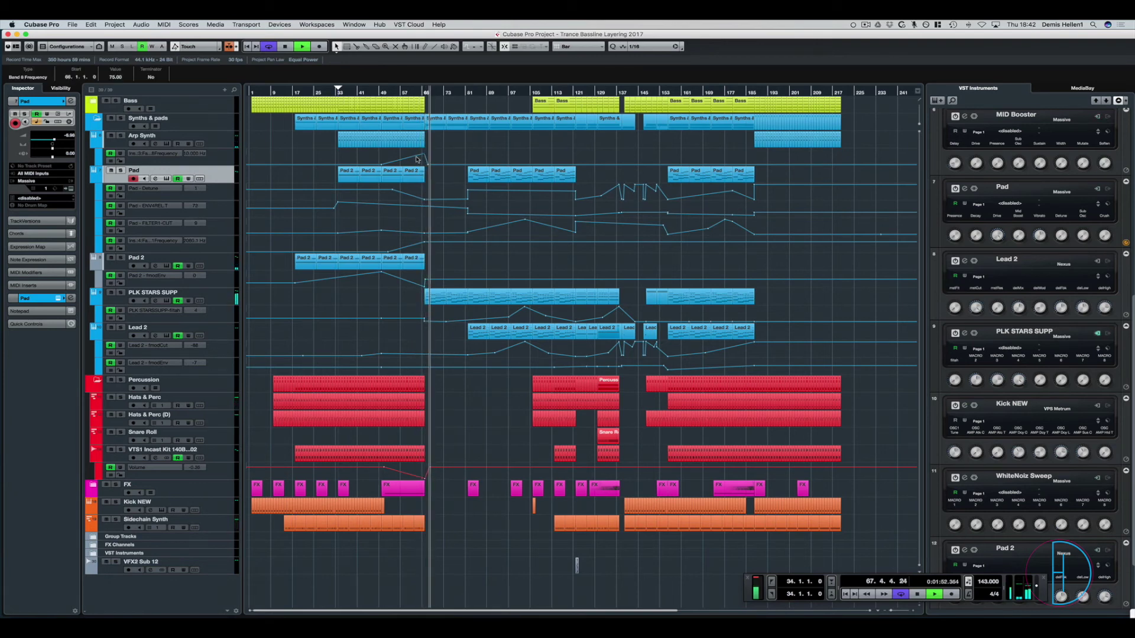
key("space")
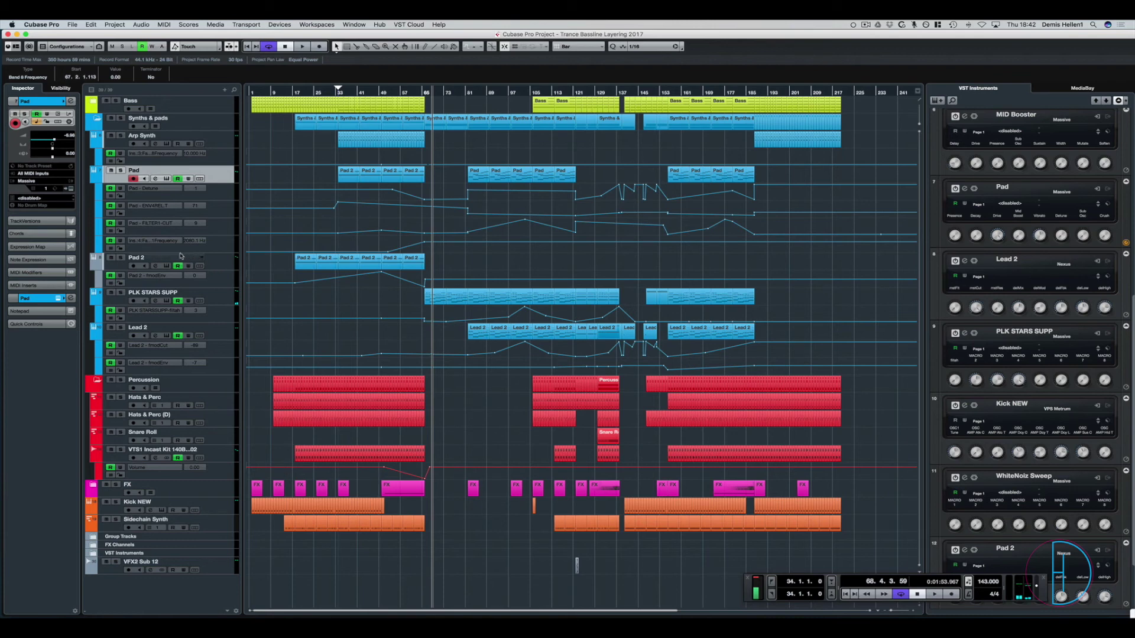
Step: Adjust the frequency value of Pad's low-cut automation point at bar 66 while playing the mix from bar 57
left_click(401, 93)
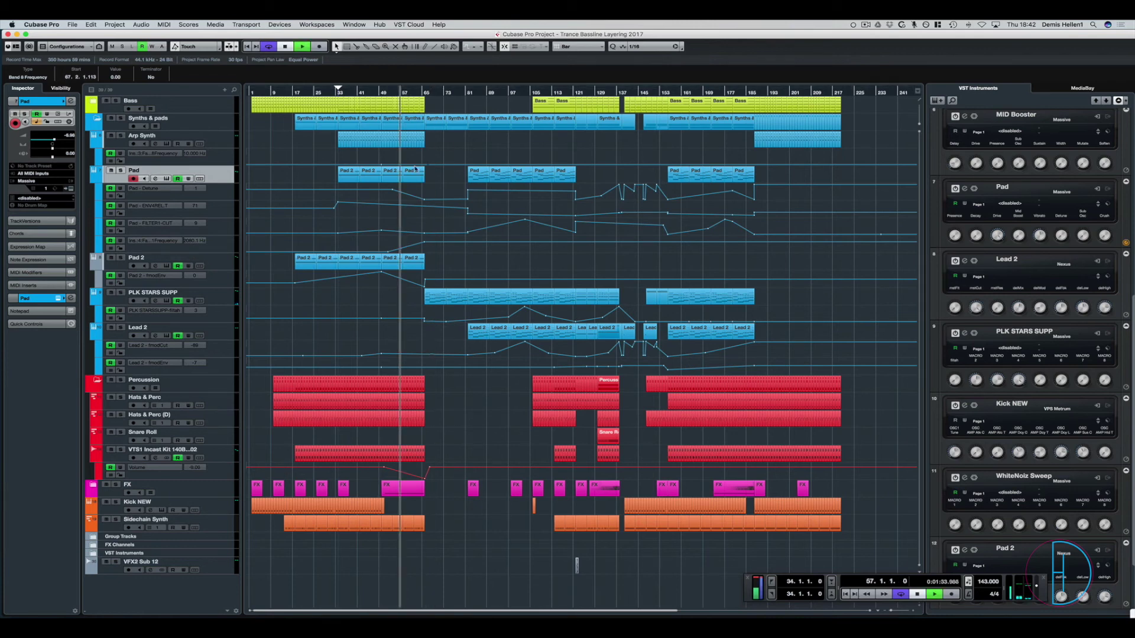
key("space")
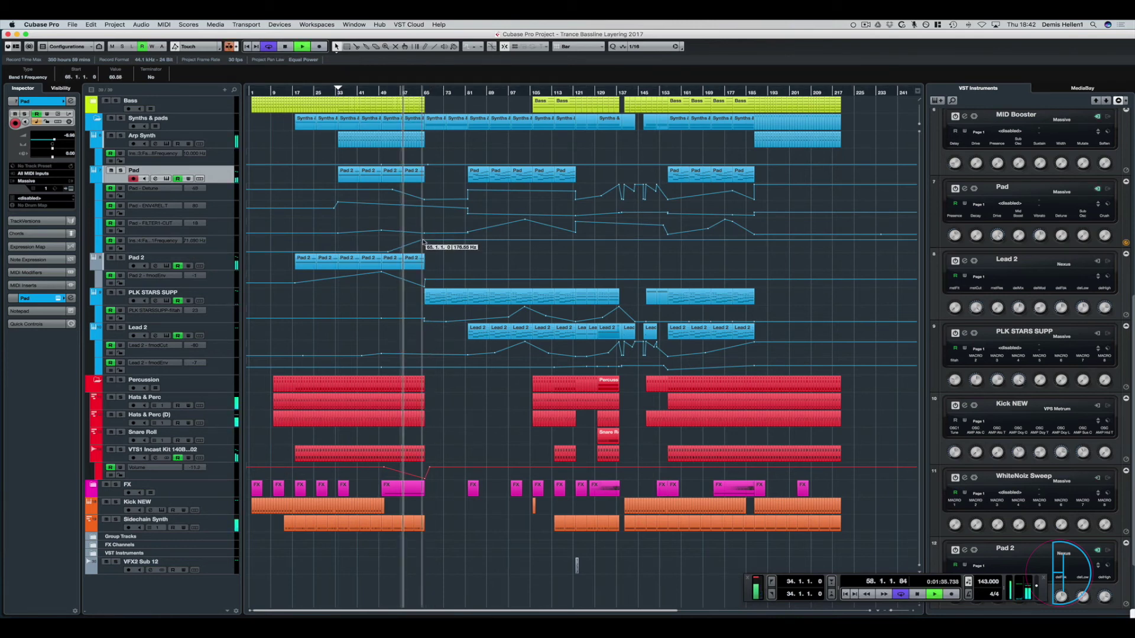
left_click(415, 93)
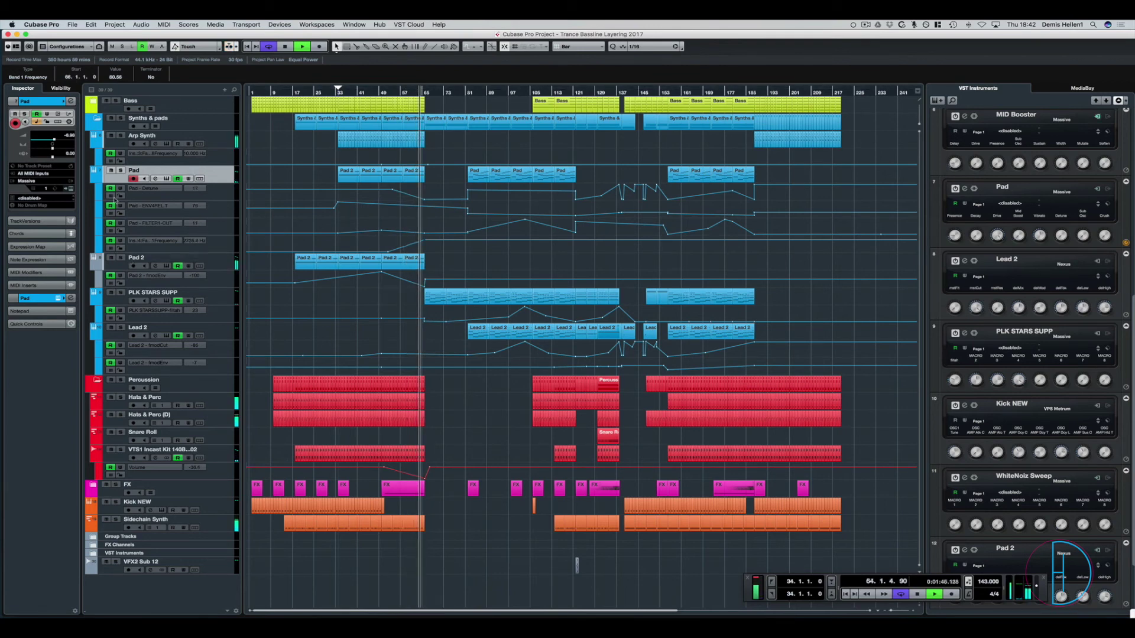
Step: Solo Pad and Pad 2 in turn and audition each from around bar 60 towards the breakdown
left_click(121, 171)
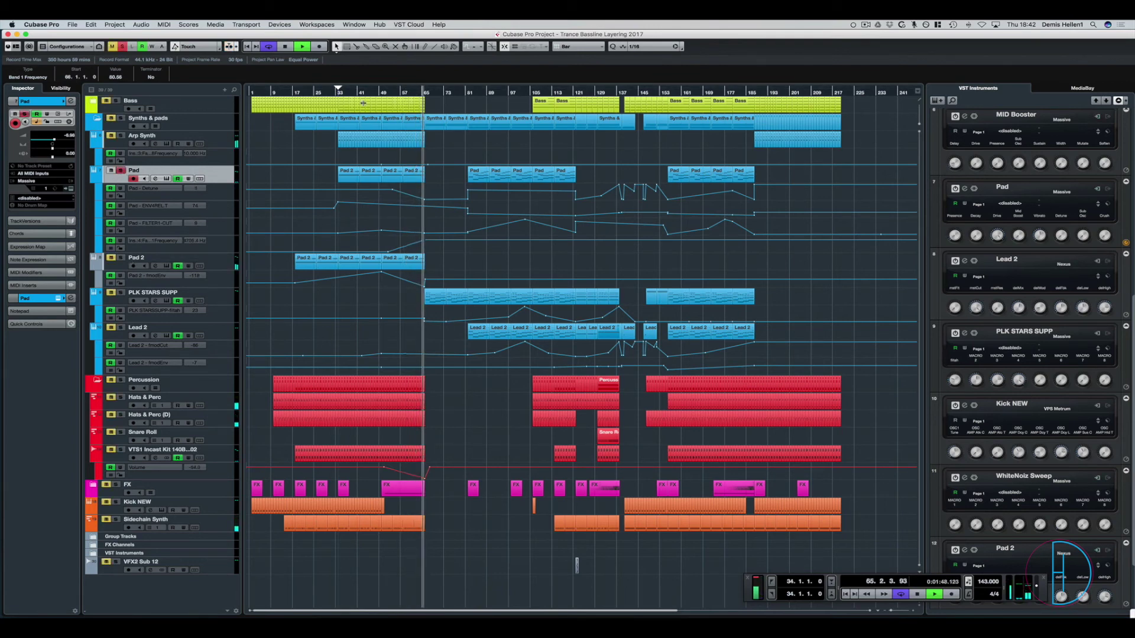
left_click(408, 92)
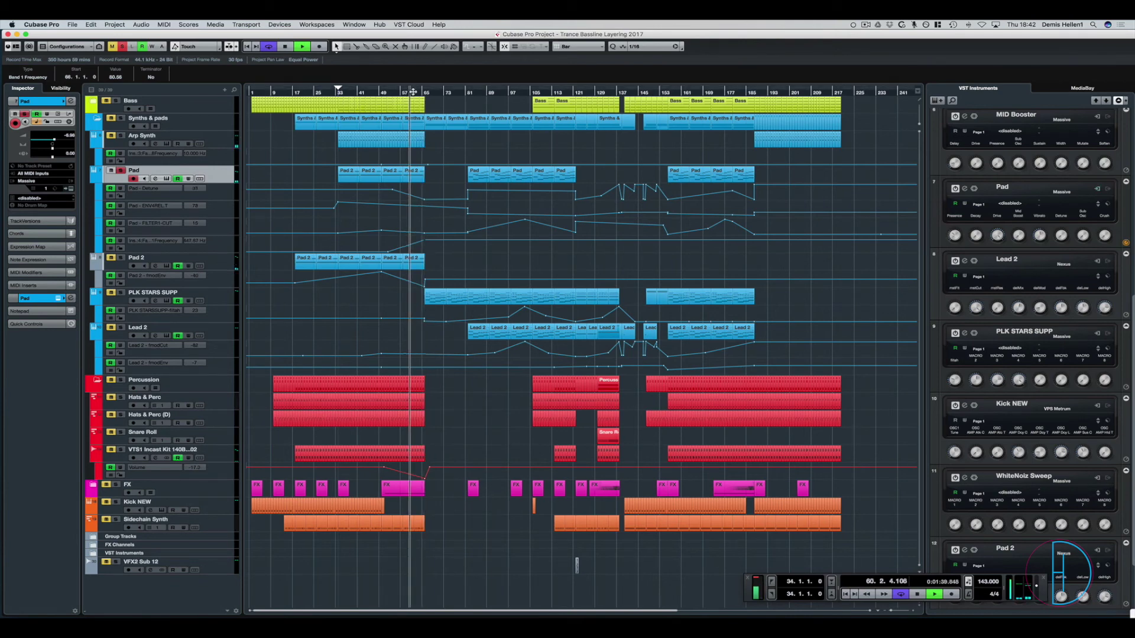
left_click_drag(413, 92, 416, 92)
left_click(406, 92)
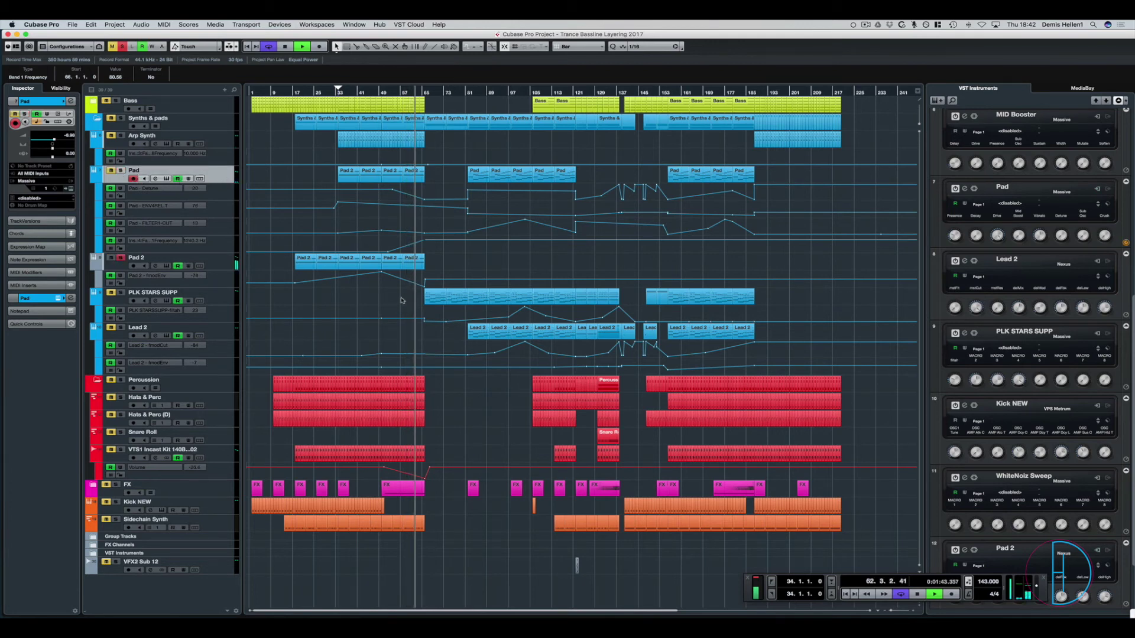
Step: Stop playback and add a second automation lane on Pad 2 assigned to the fmodCut parameter
key("space")
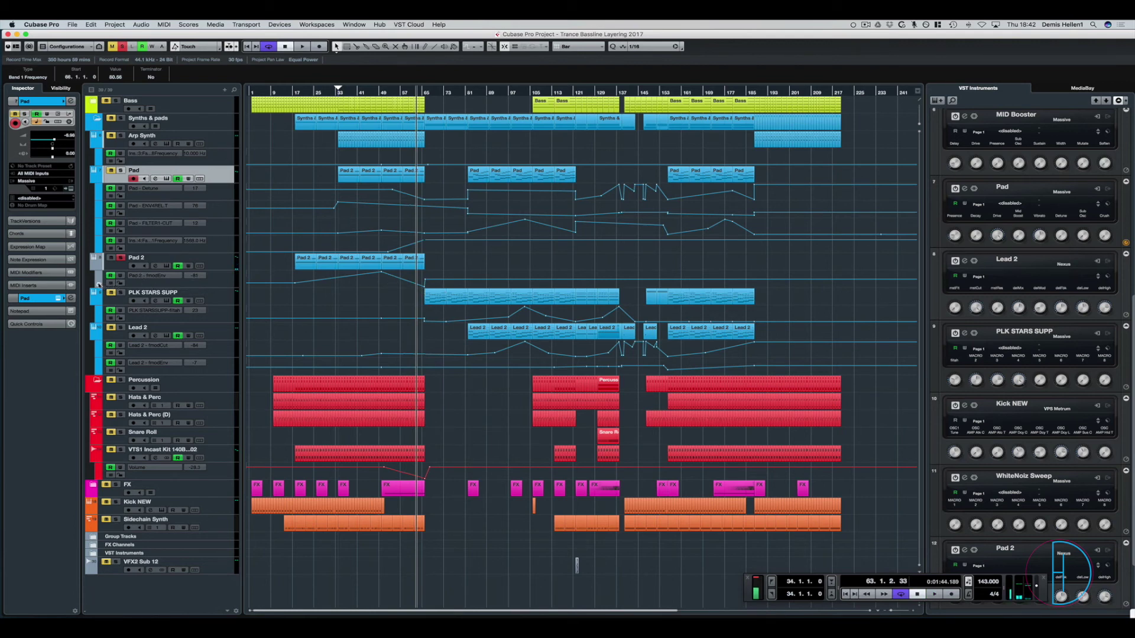
left_click(150, 294)
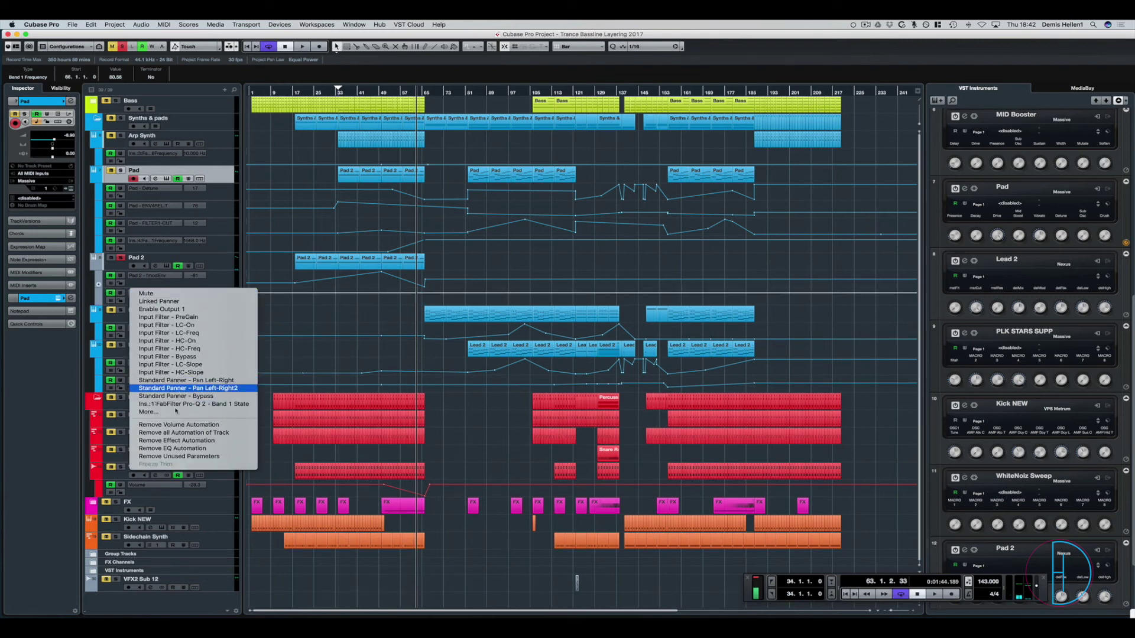
left_click(168, 414)
left_click(357, 239)
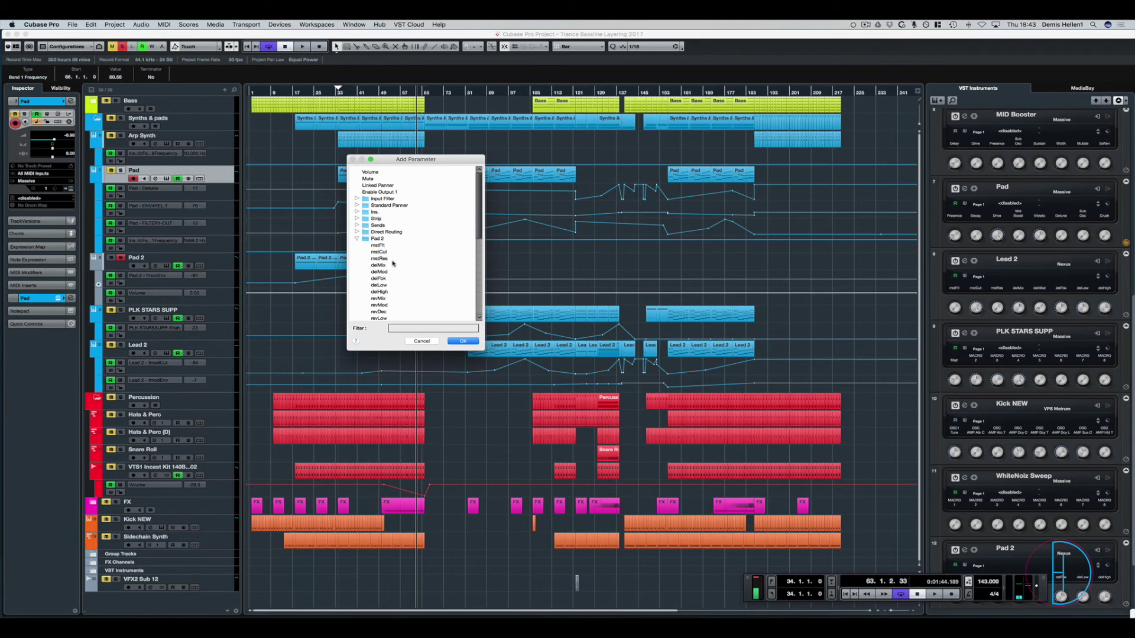
scroll(393, 264, "down", 2)
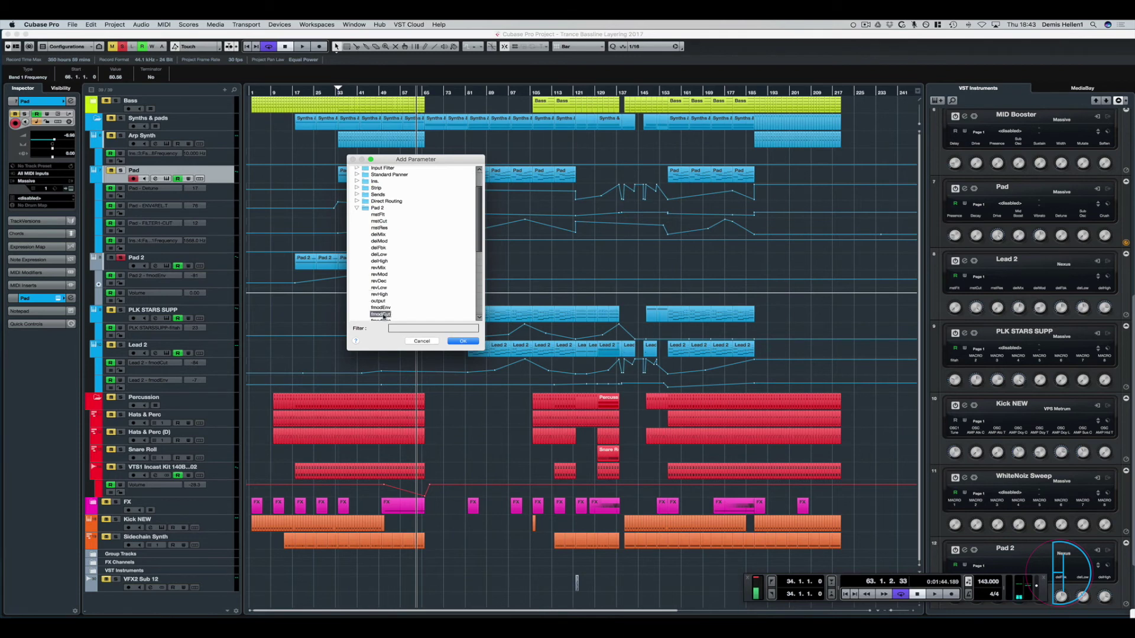
left_click(463, 341)
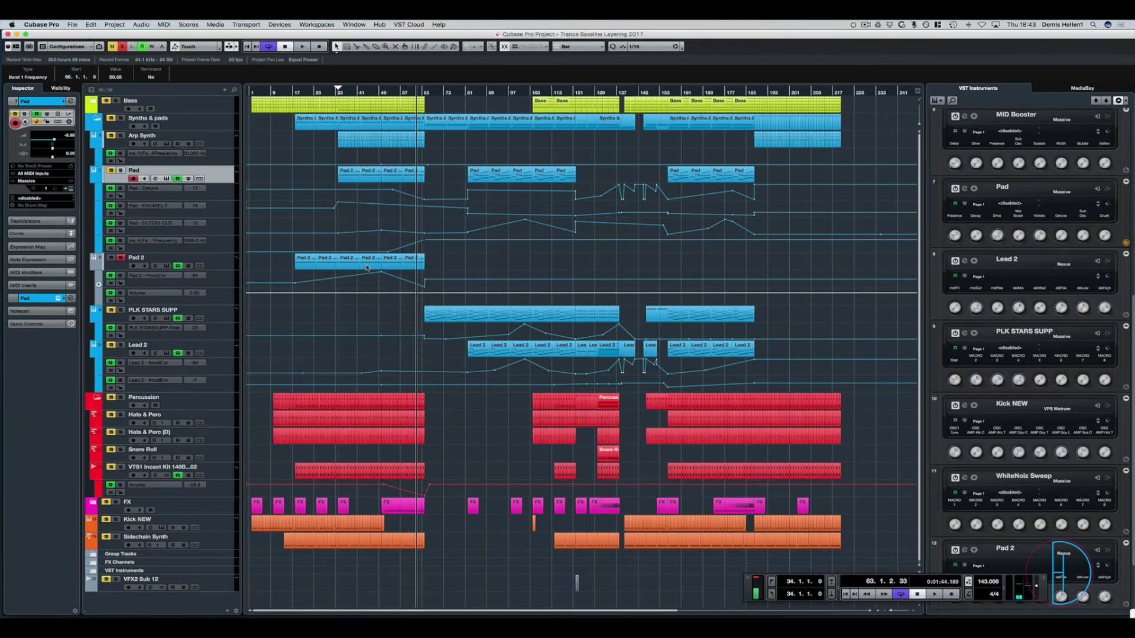
Step: Draw a falling fmodCut ramp on Pad 2 from about bar 49 down to 0 at bar 66, auditioning it from bar 56
left_click(380, 299)
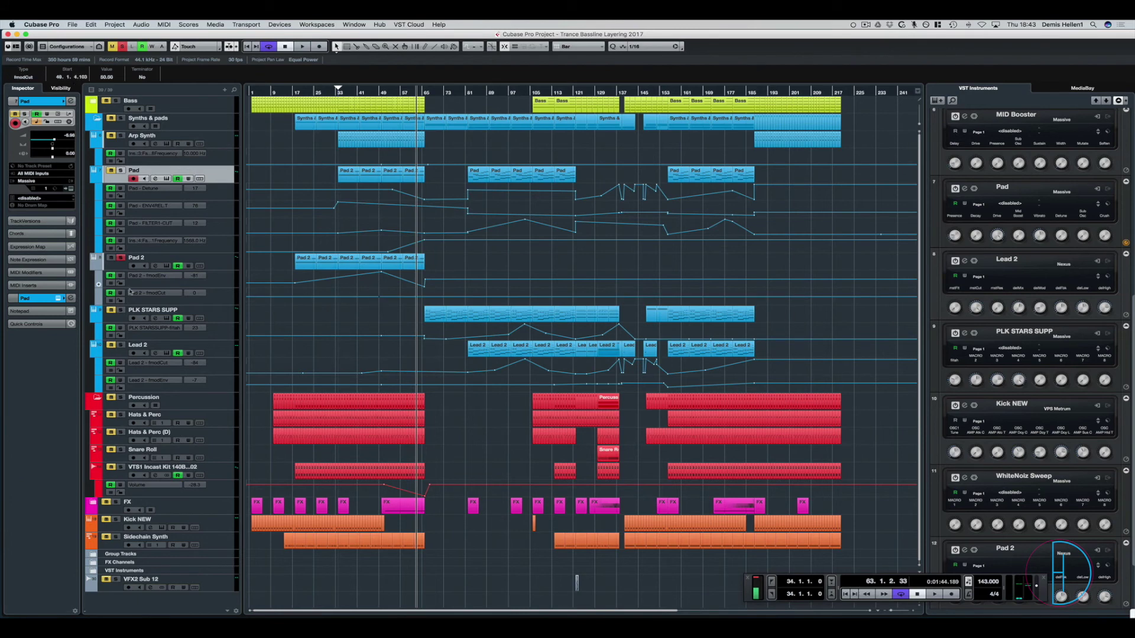
left_click(423, 304)
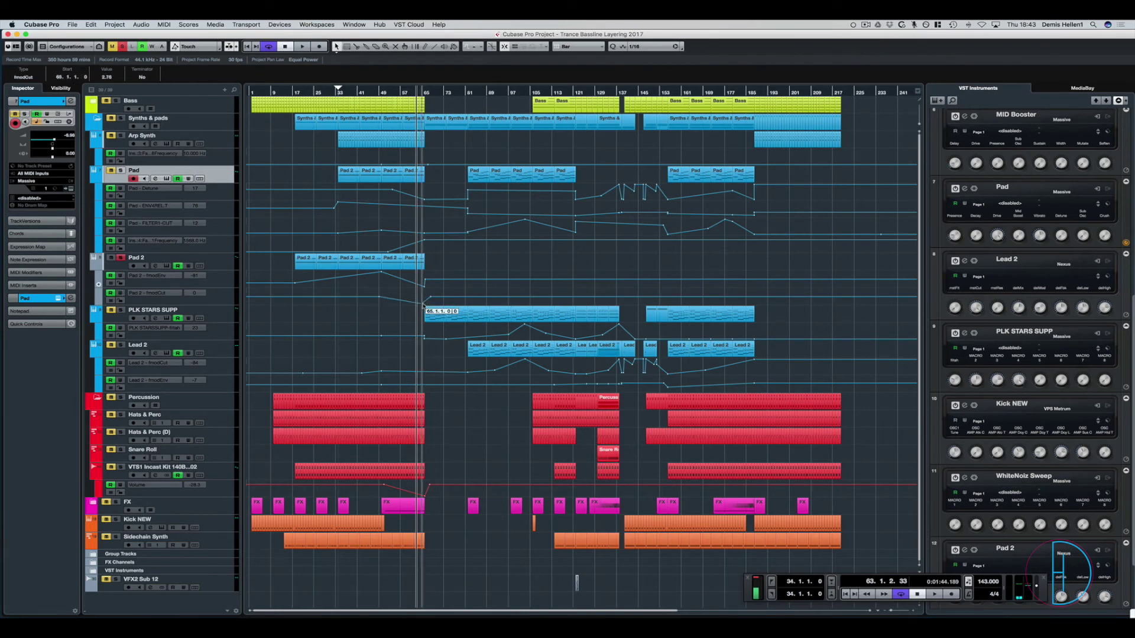
left_click_drag(423, 305, 423, 307)
double_click(399, 93)
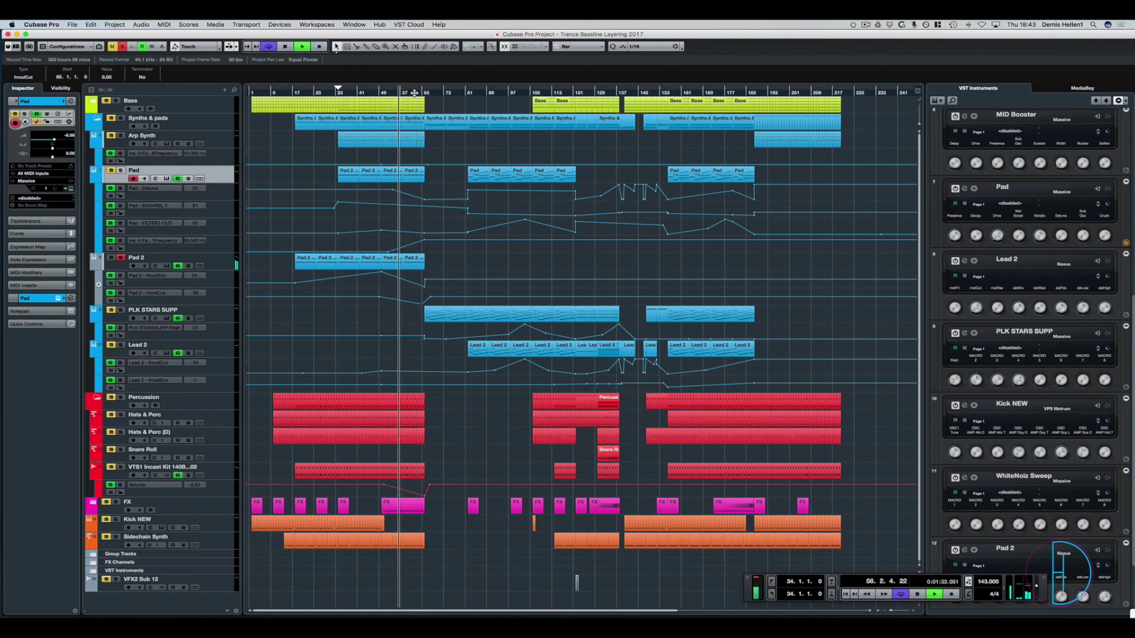
left_click_drag(422, 305, 426, 313)
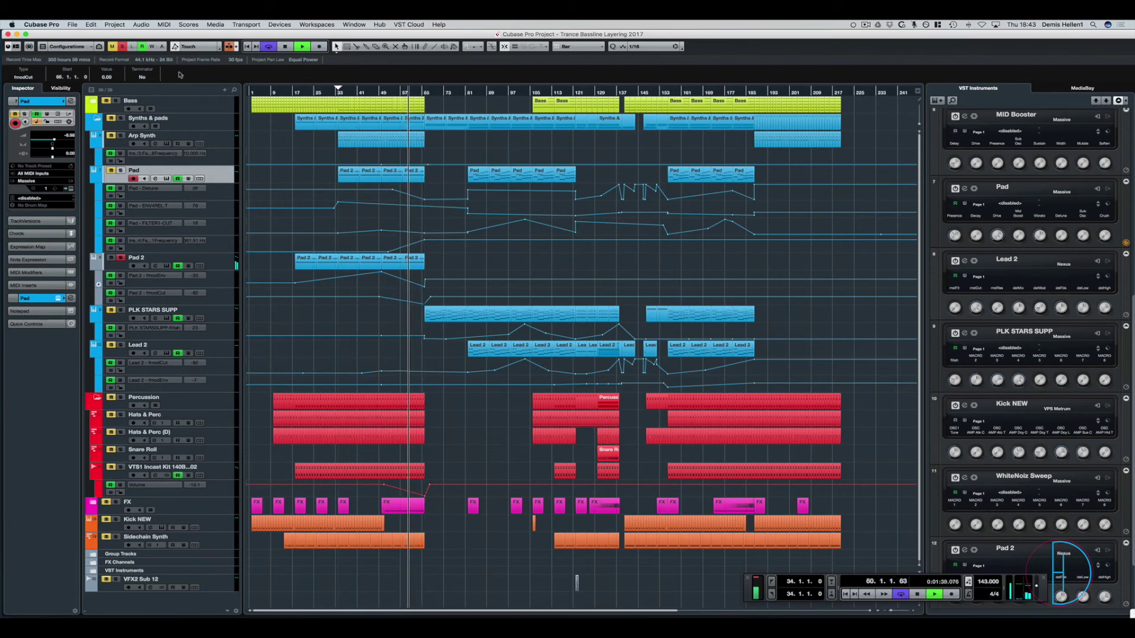
Step: Deactivate all solo states and audition the full mix from around bar 63 into the breakdown
left_click(123, 47)
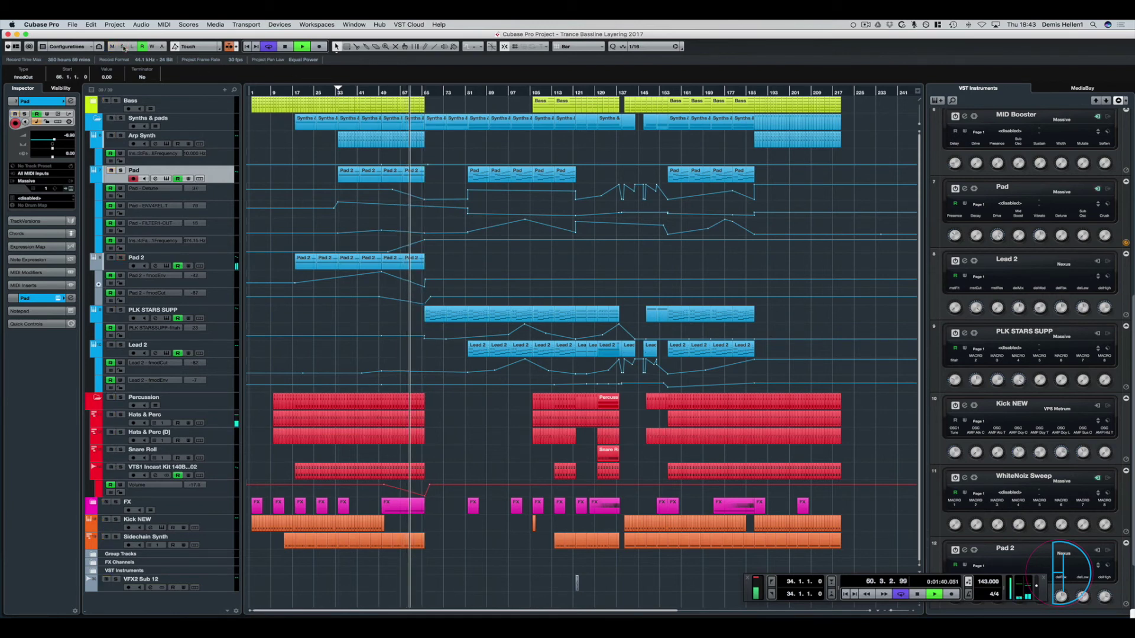
left_click(418, 93)
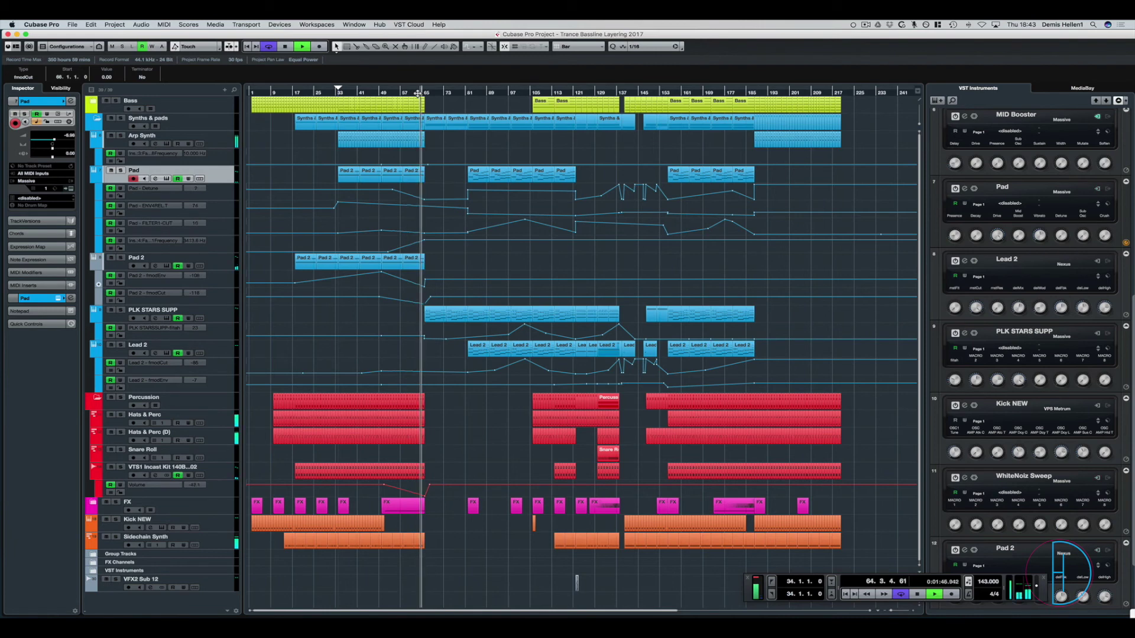
key("space")
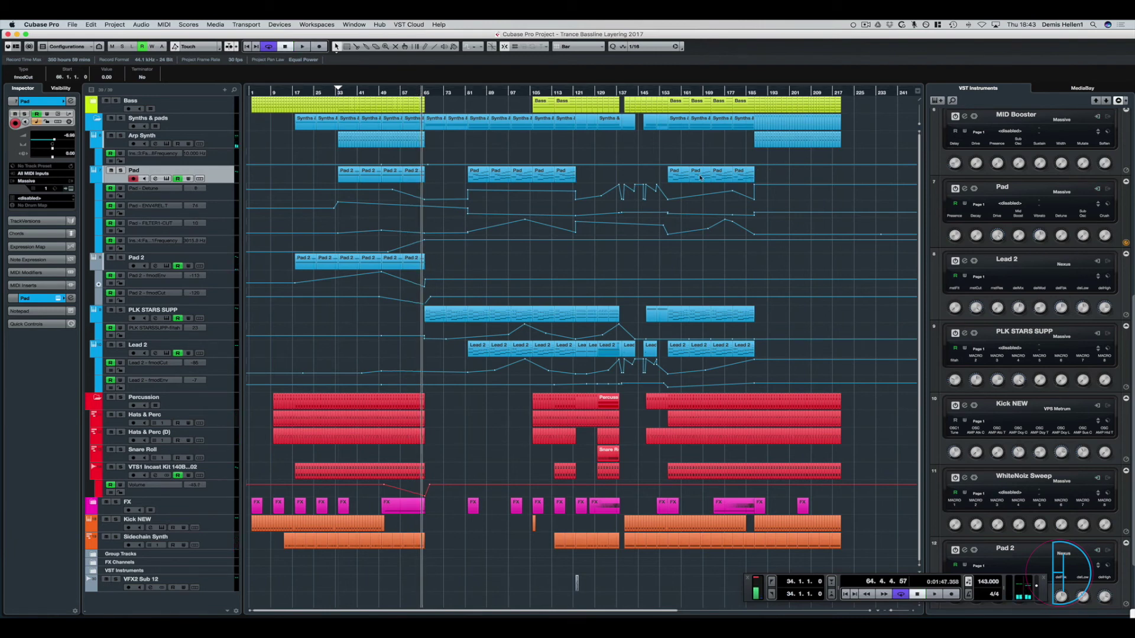
Step: Copy Pad's last block of four parts onto the Pad 2 track and play from around bar 156
left_click(677, 176)
left_click_drag(680, 257, 678, 264)
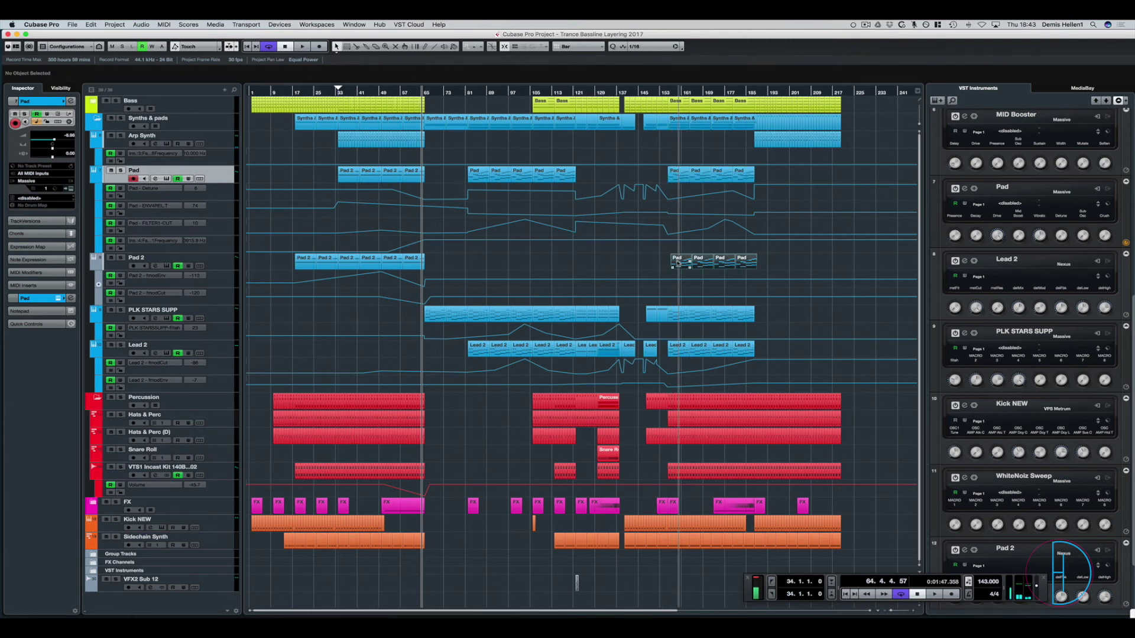
left_click(668, 92)
key("space")
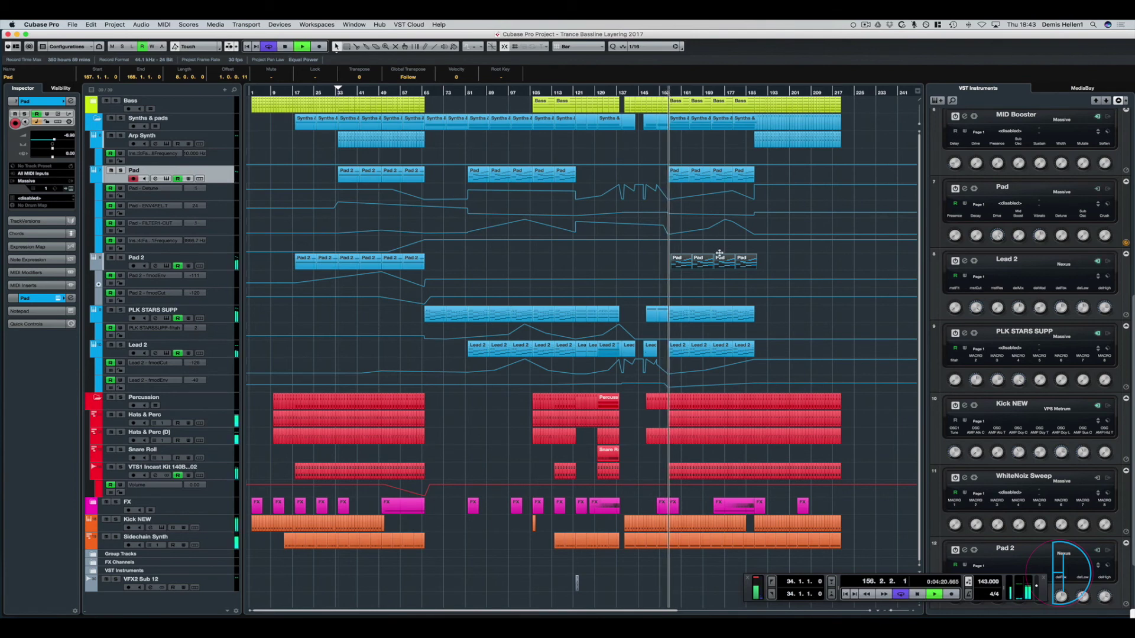
Step: Align the copied parts on Pad 2 to start at bar 156 and play from around bar 155
key("h")
key("h")
key("h")
key("h")
key("h")
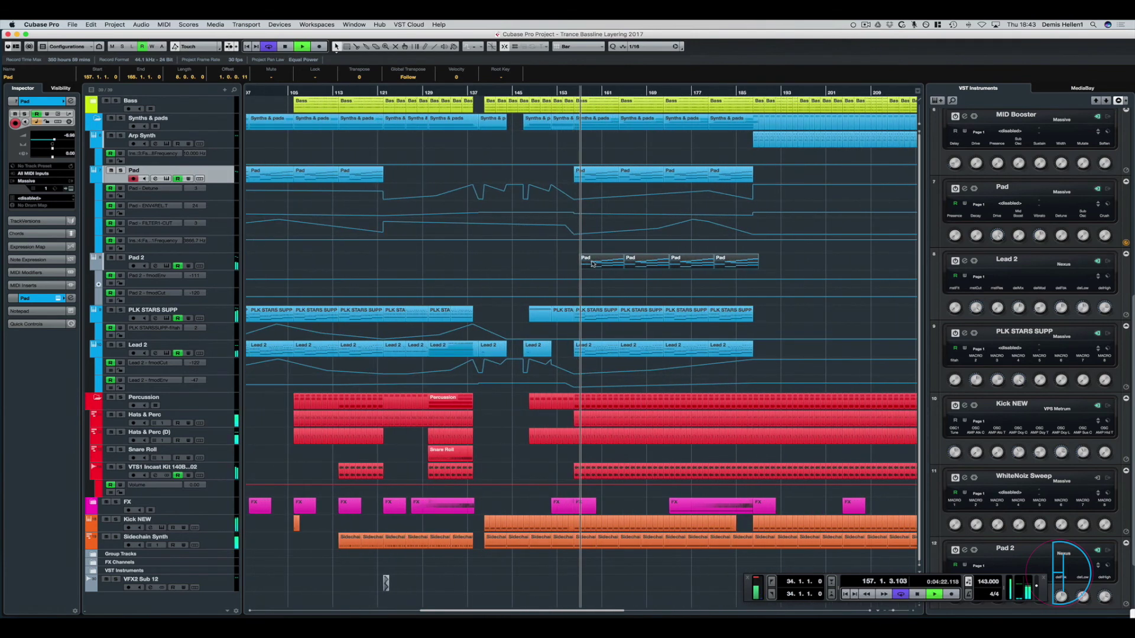
key("space")
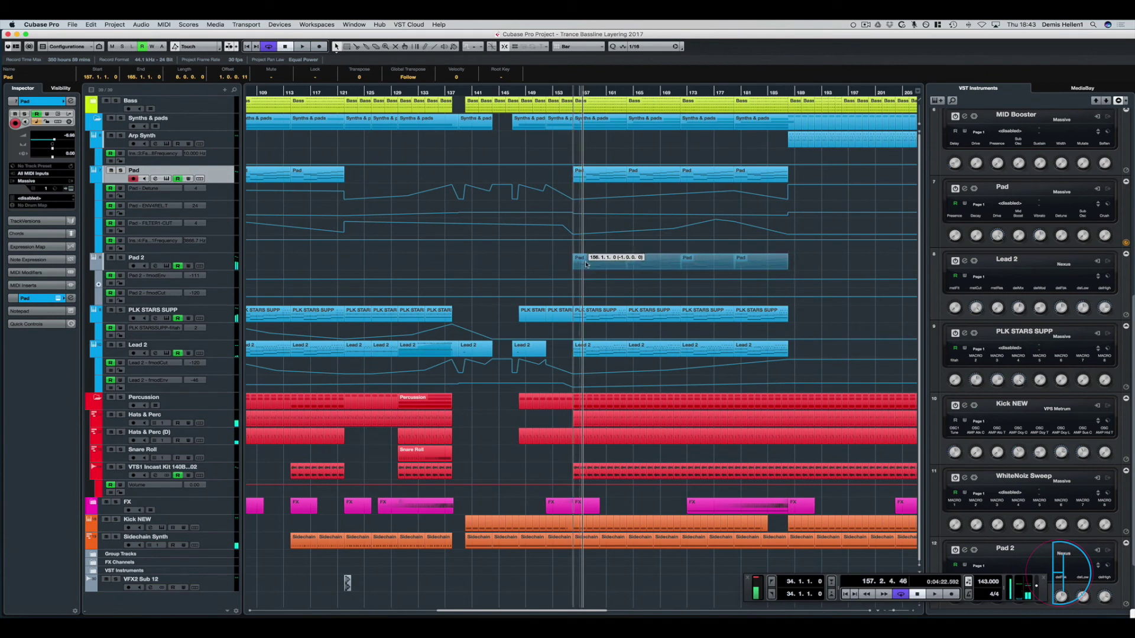
left_click(568, 92)
key("space")
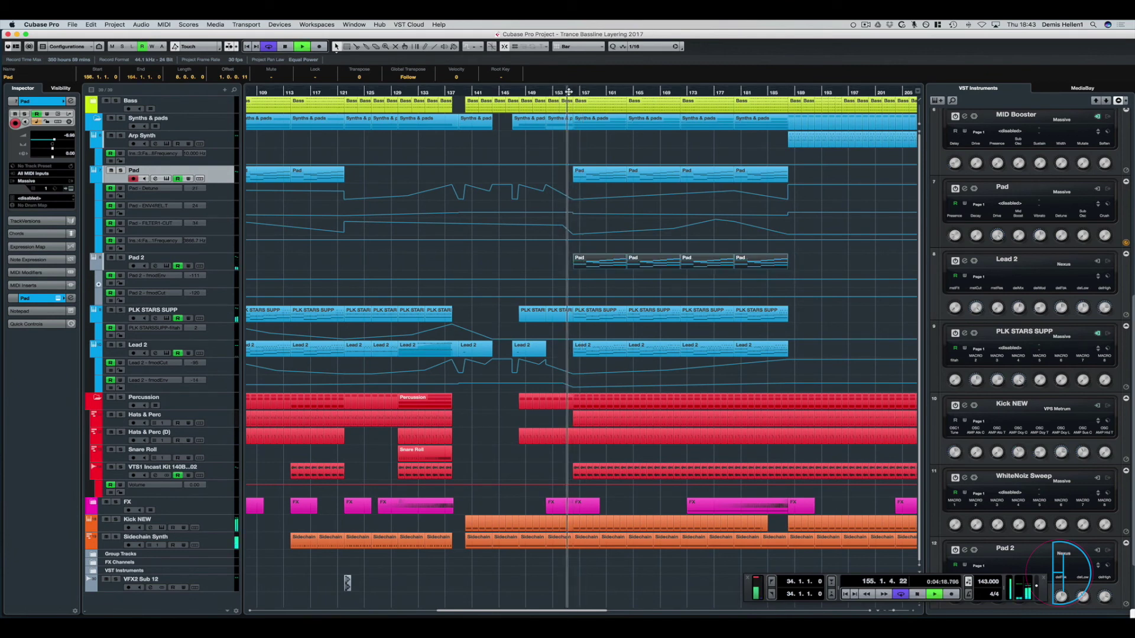
Step: Draw a dip at bar 156 on Pad 2's fmodCut lane that rises gradually to bar 188
scroll(600, 312, "down", 1)
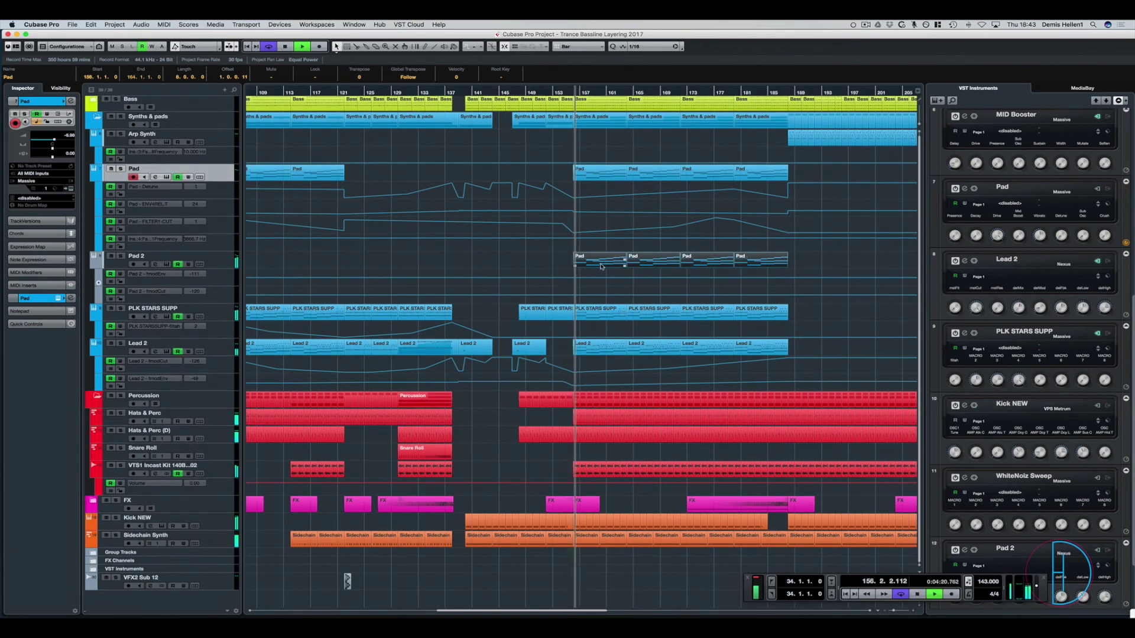
left_click(784, 295)
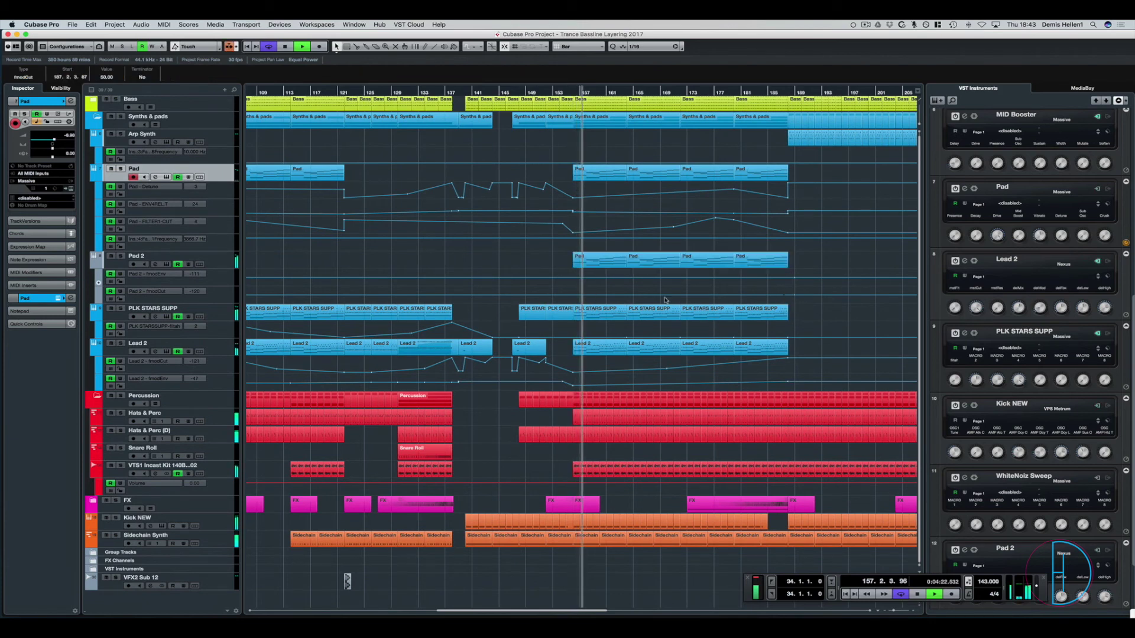
left_click(565, 296)
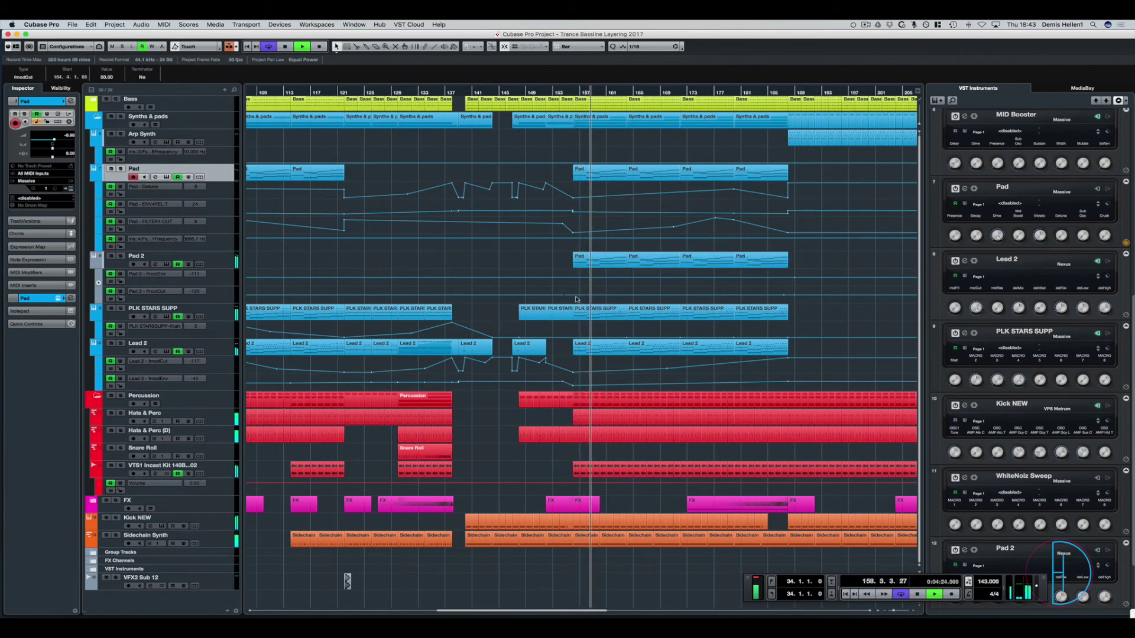
left_click(576, 300)
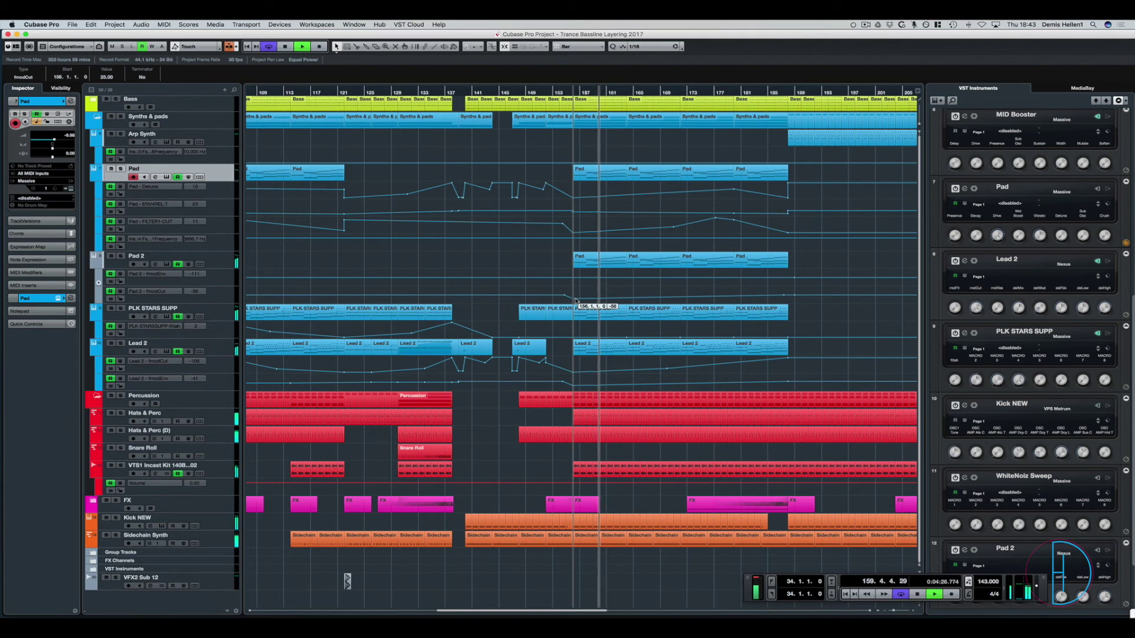
left_click(786, 296)
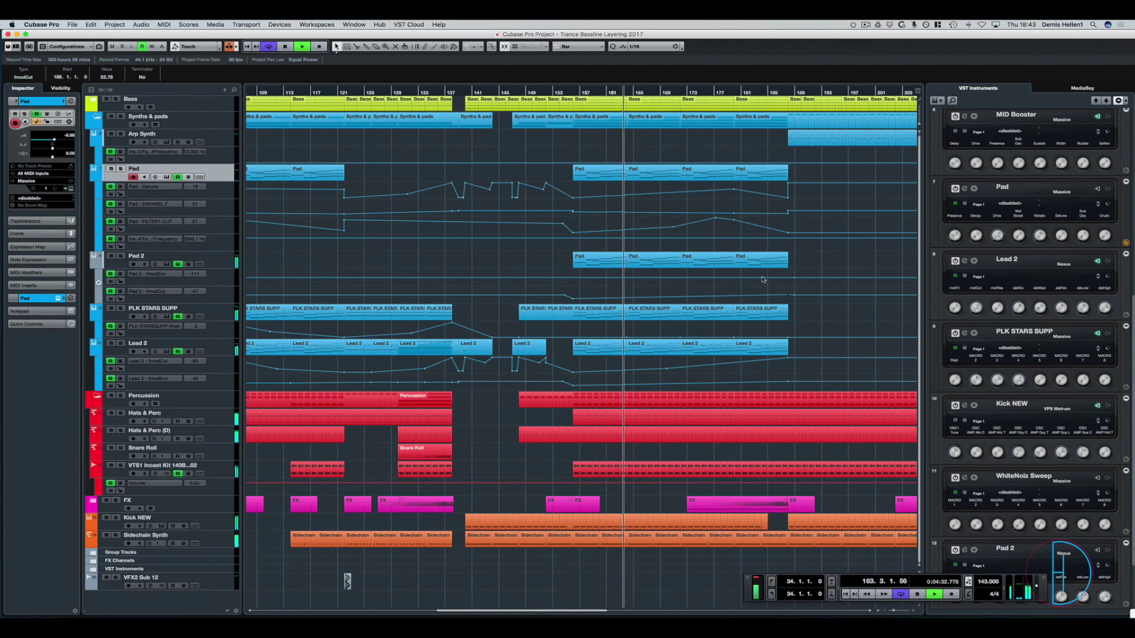
Step: Shape Pad 2's fmodEnv automation to drop at bar 188, and delete the Lead 2 fmodCut points around bar 170
left_click(795, 278)
mouse_move(794, 277)
left_mouse_down()
mouse_move(781, 271)
mouse_move(792, 284)
left_mouse_up()
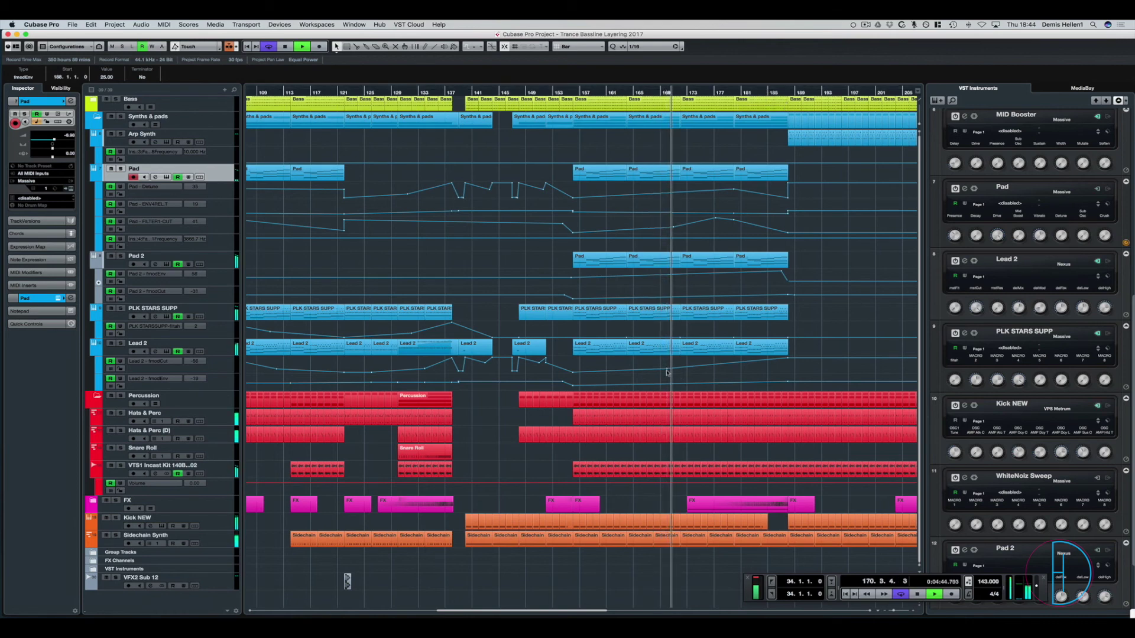
left_click_drag(660, 374, 674, 363)
key("Delete")
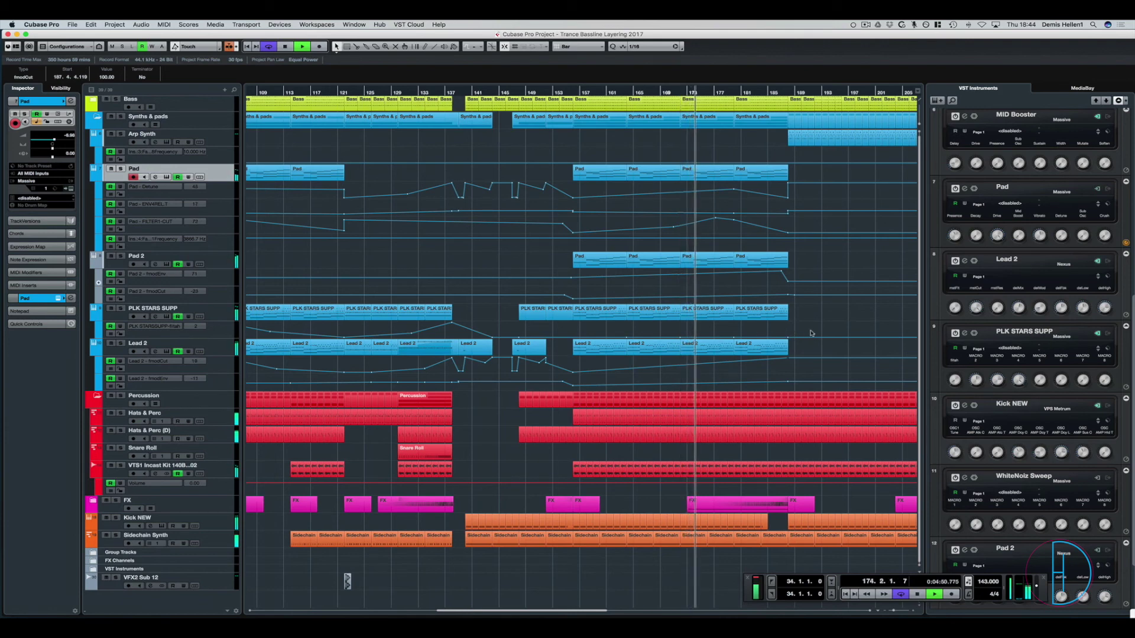
Step: Draw a rising automation ramp on PLK STARS SUPP up to bar 188 and delete the intermediate point near bar 180
left_click(740, 334)
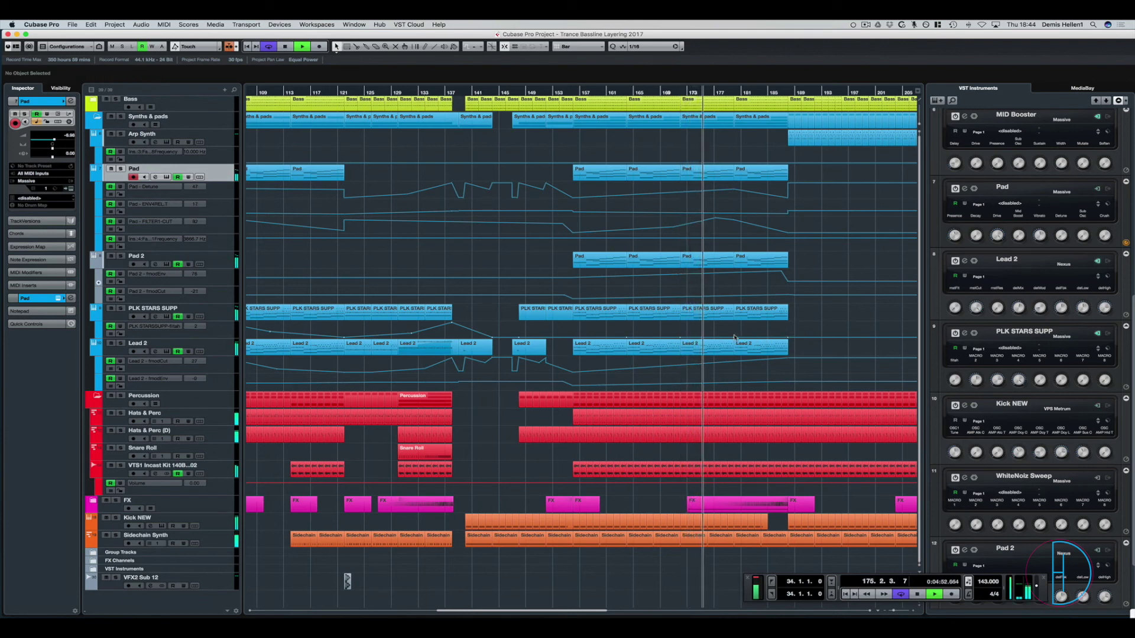
left_click(788, 329)
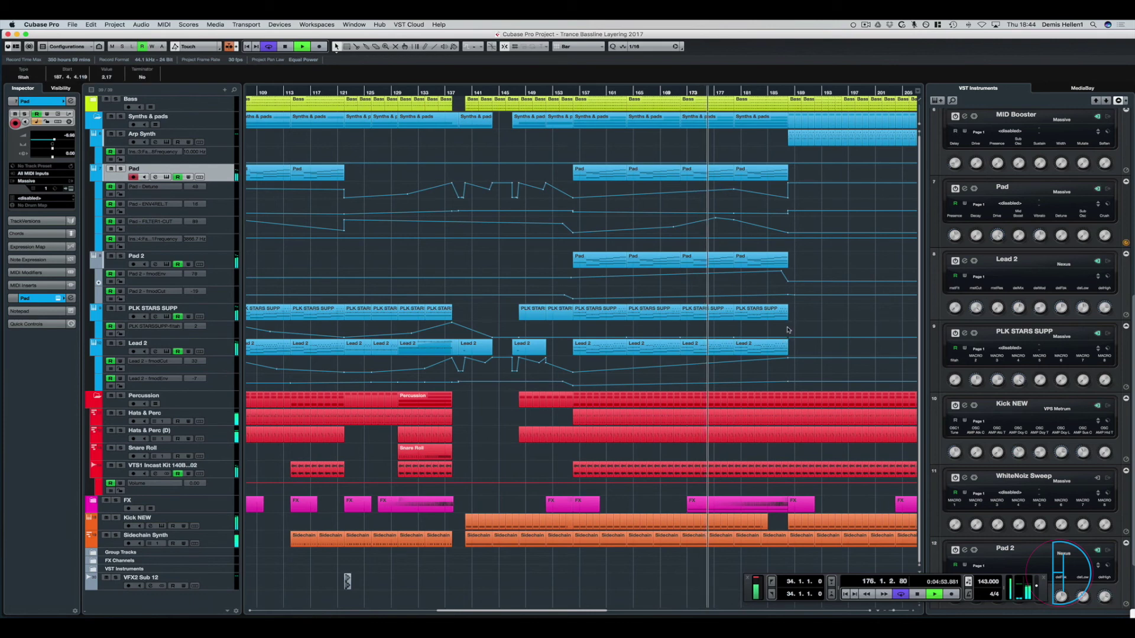
left_click_drag(787, 330, 787, 329)
left_click(733, 339)
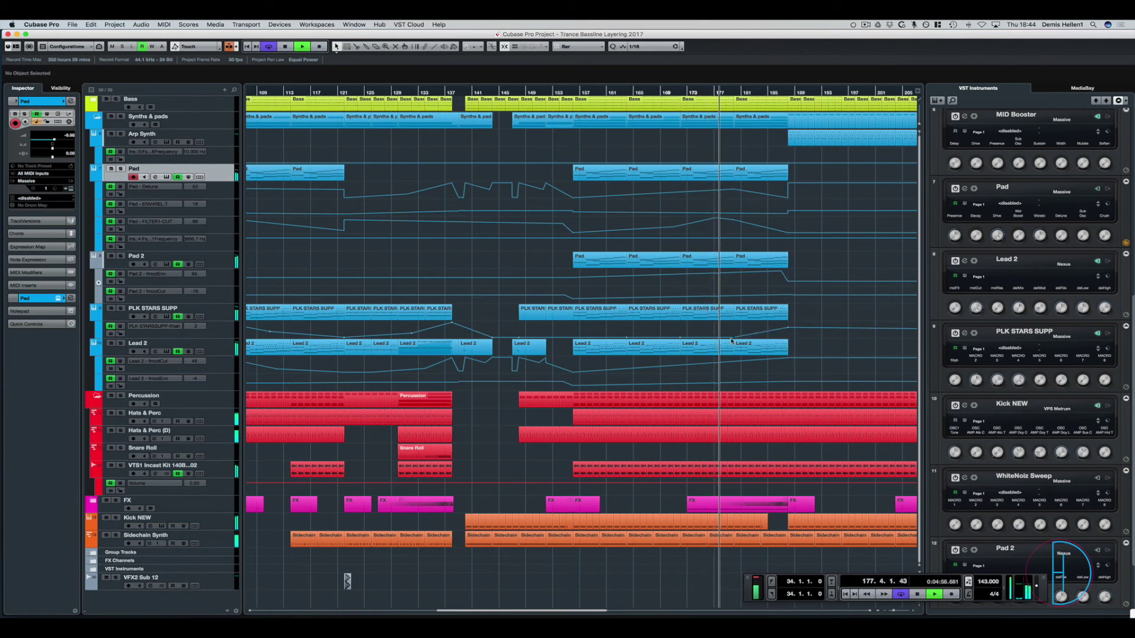
key("Delete")
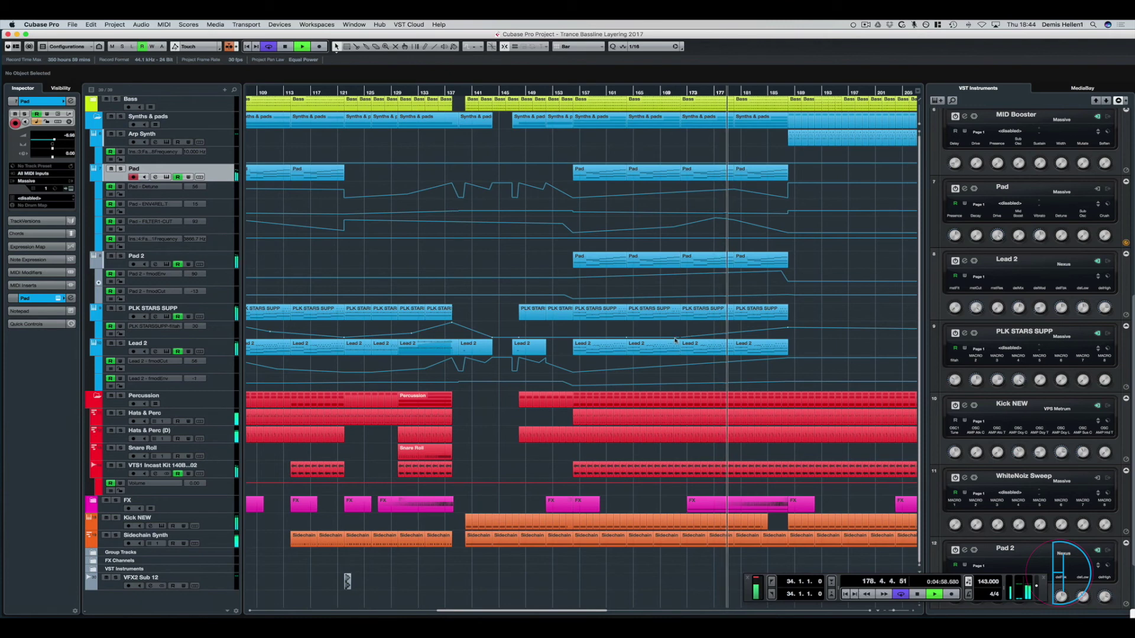
Step: Replay from bar 155 and lower PLK STARS SUPP's automation to 0 at bar 156
key("space")
left_click(567, 92)
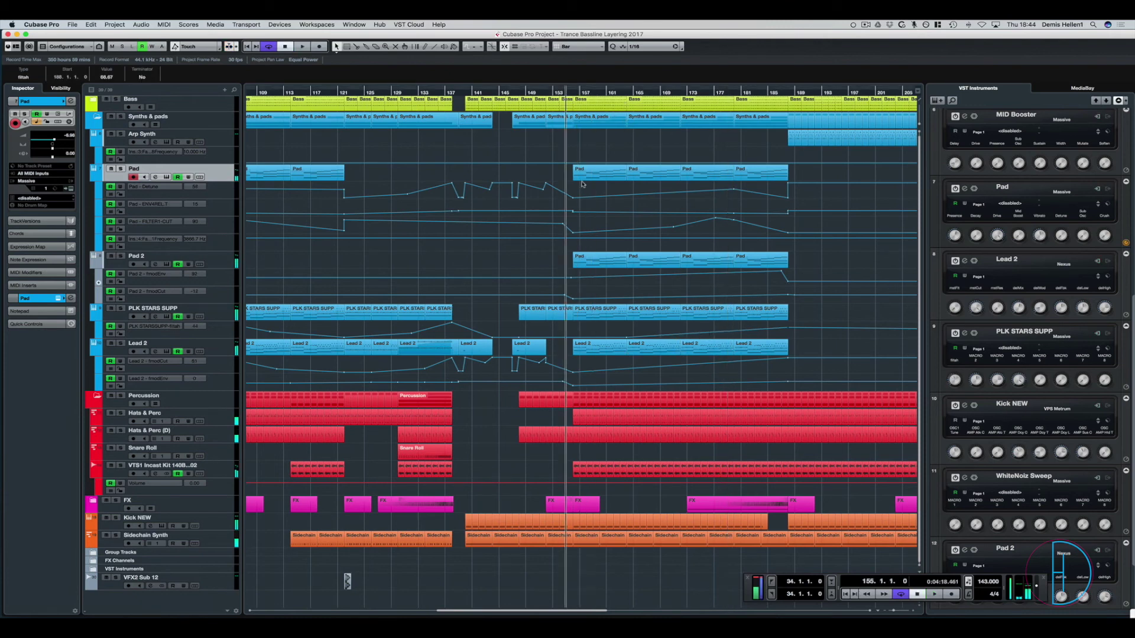
left_click(625, 338)
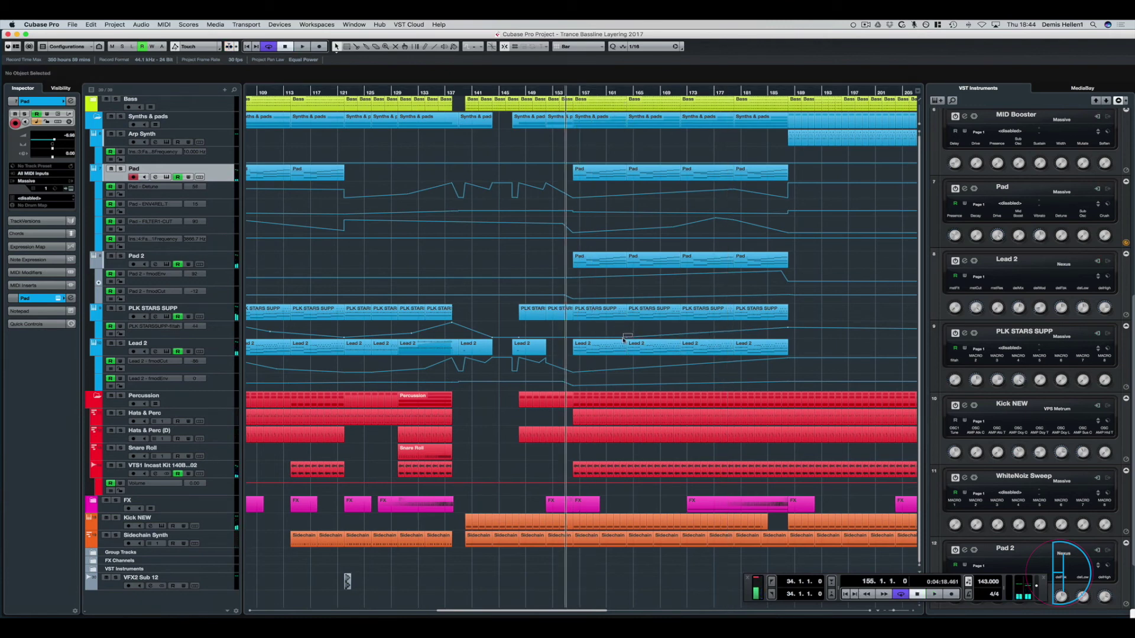
left_click(614, 338)
scroll(603, 237, "left", 3)
key("space")
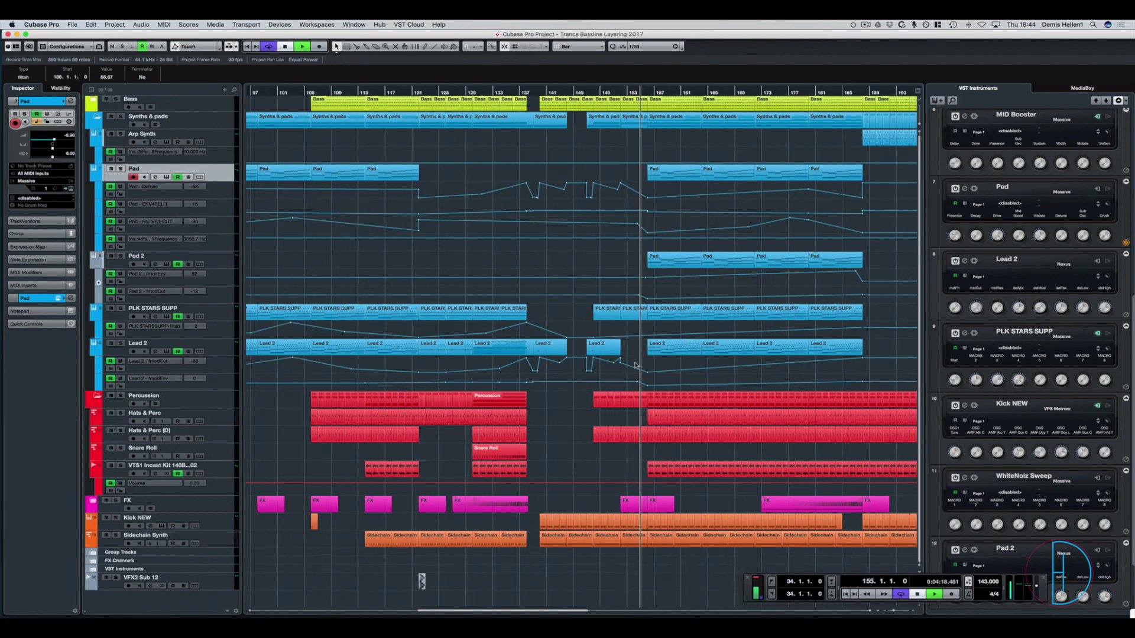
left_click(652, 337)
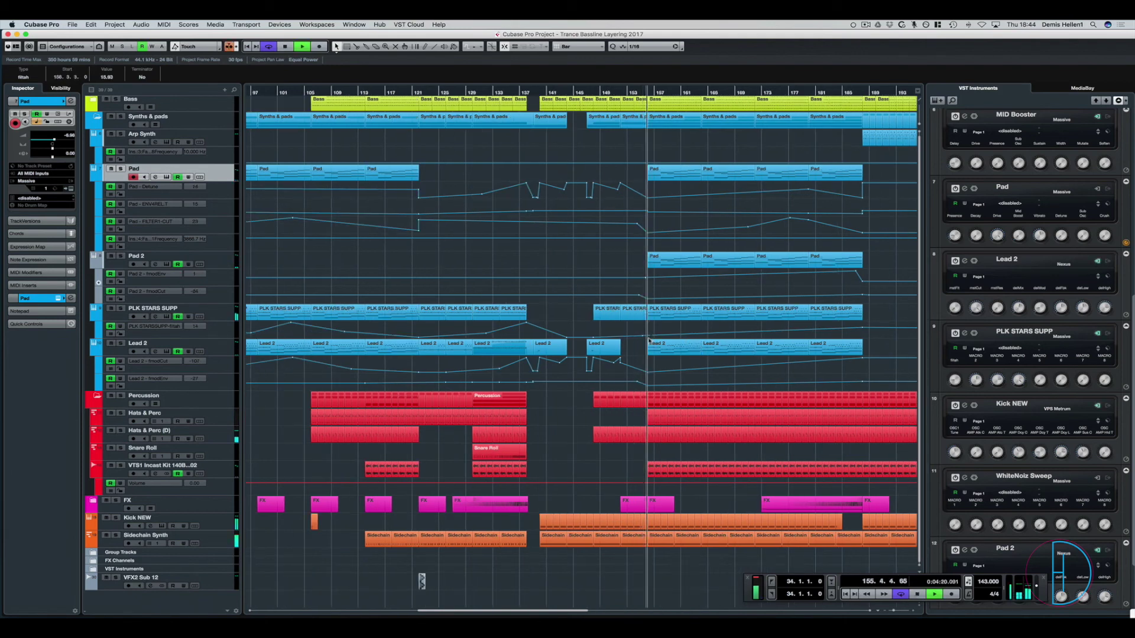
left_click_drag(648, 341, 648, 343)
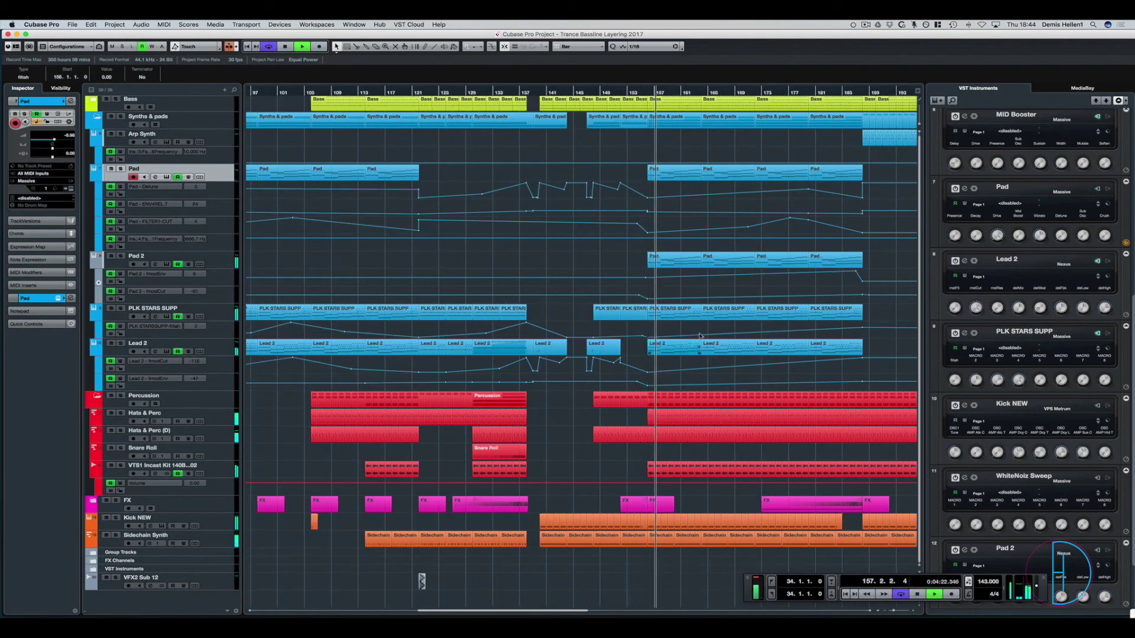
Step: Add a PLK STARS SUPP automation point of 27.75 at bar 179 and audition from around bar 178
left_click(799, 334)
left_click_drag(799, 334, 802, 336)
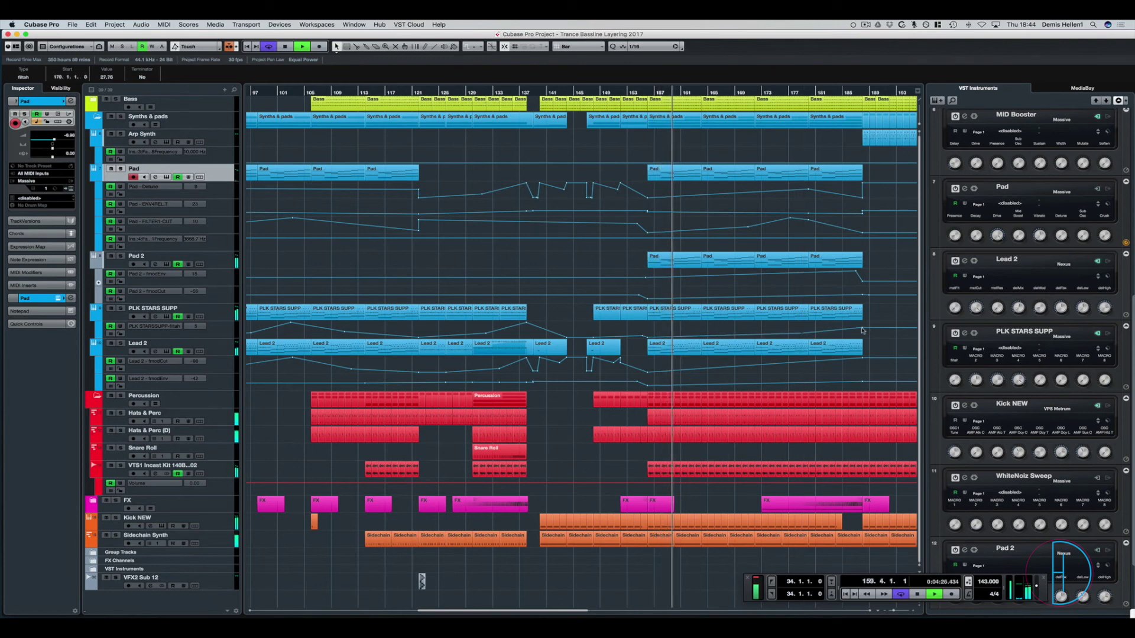
left_click(792, 93)
scroll(813, 144, "right", 3)
scroll(812, 145, "right", 2)
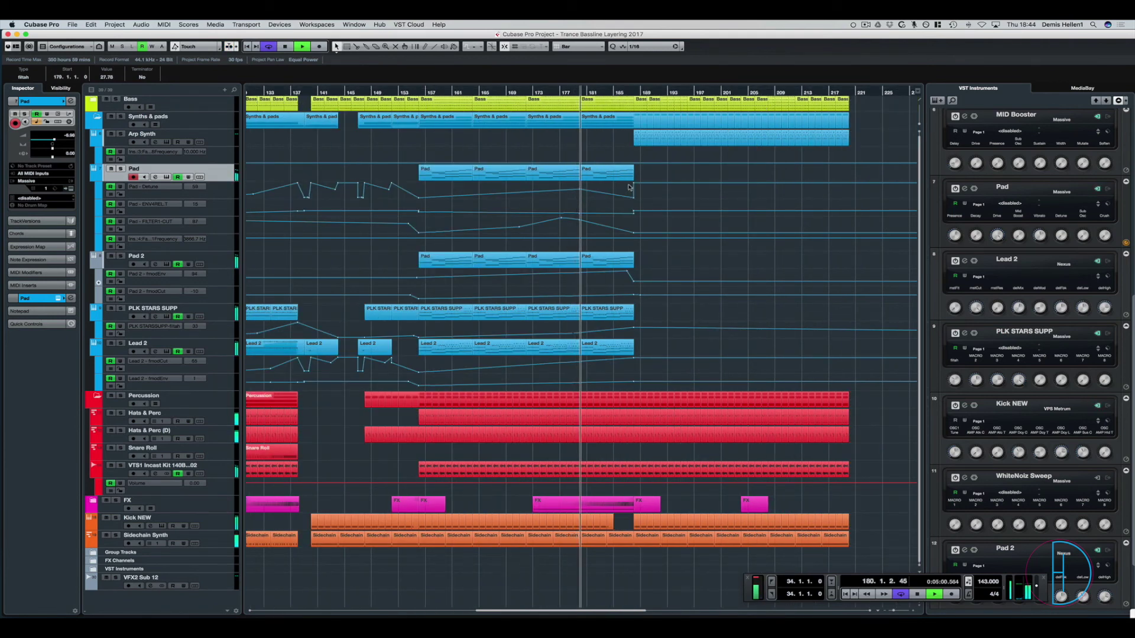
Step: Drop the PLK STARS SUPP automation to 0 at bar 188, auditioning the transition first soloed and again with the full mix from bar 182
left_click(619, 92)
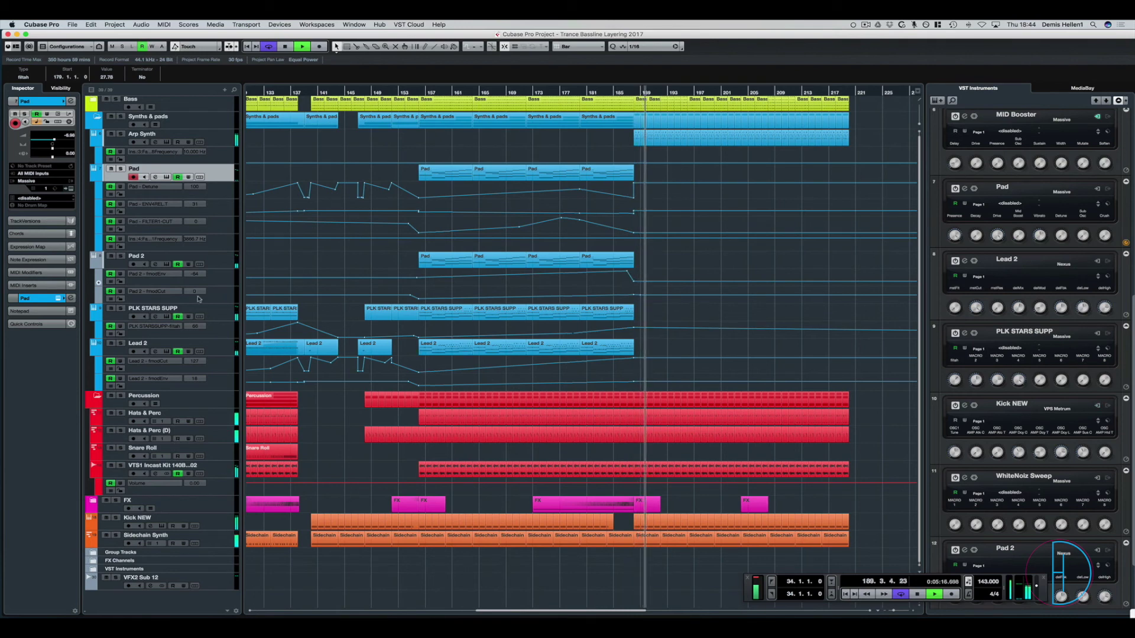
left_click(120, 309)
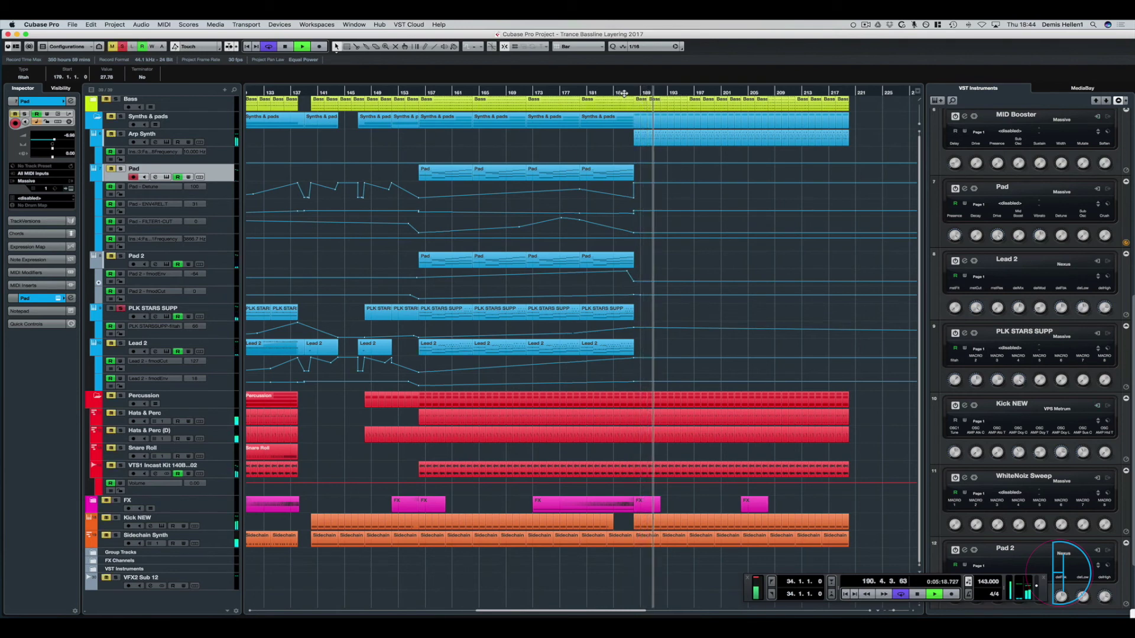
left_click(633, 338)
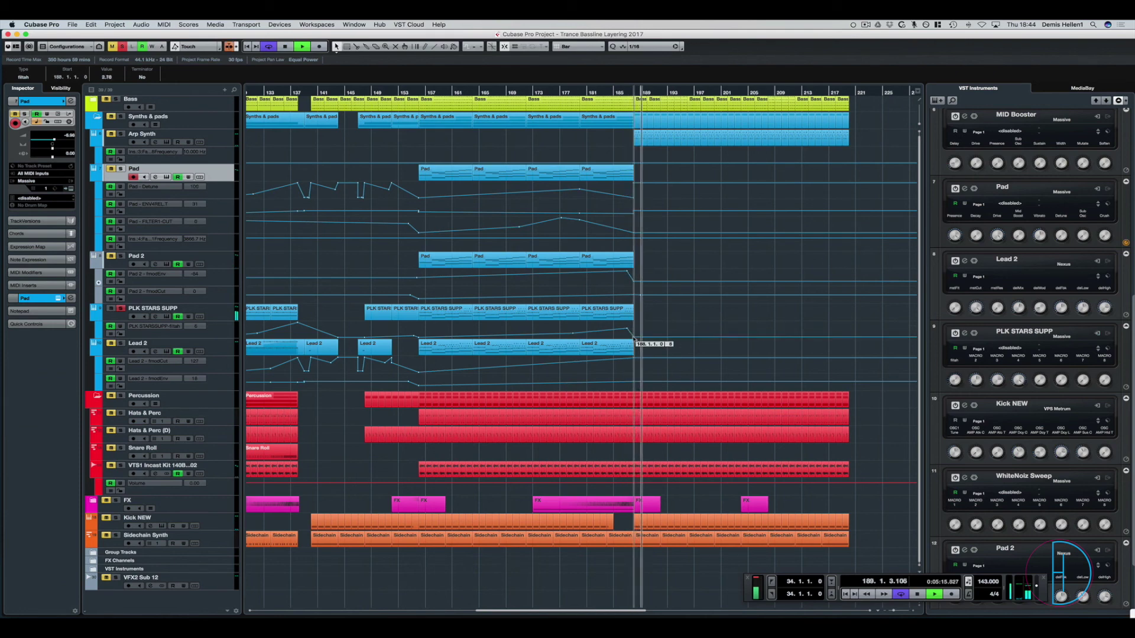
left_click(617, 92)
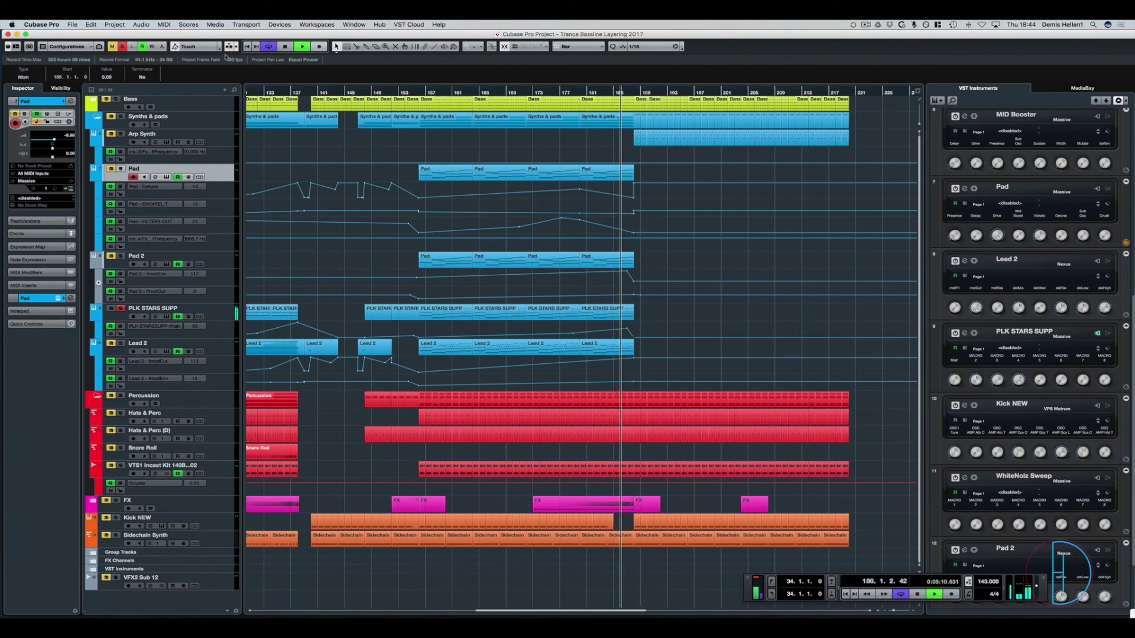
left_click(122, 46)
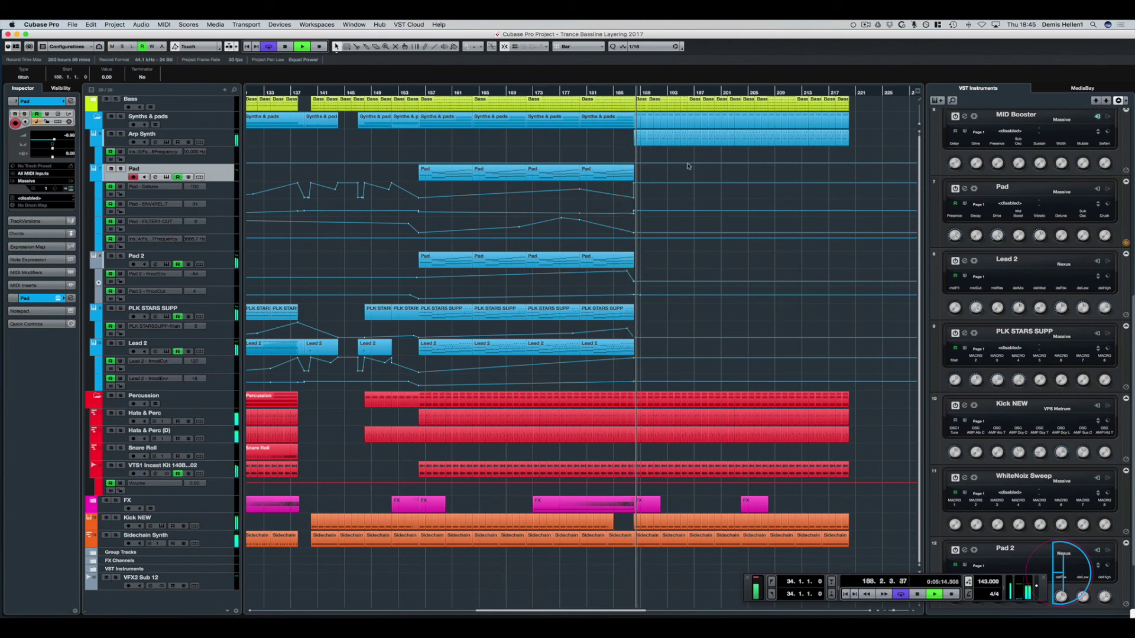
left_click(593, 90)
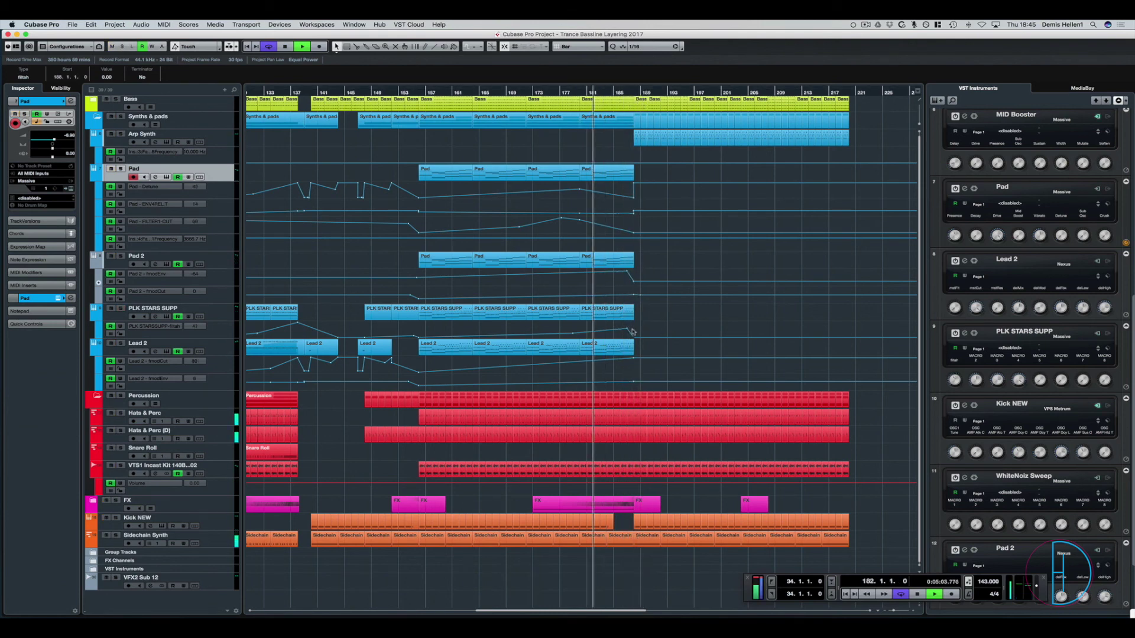
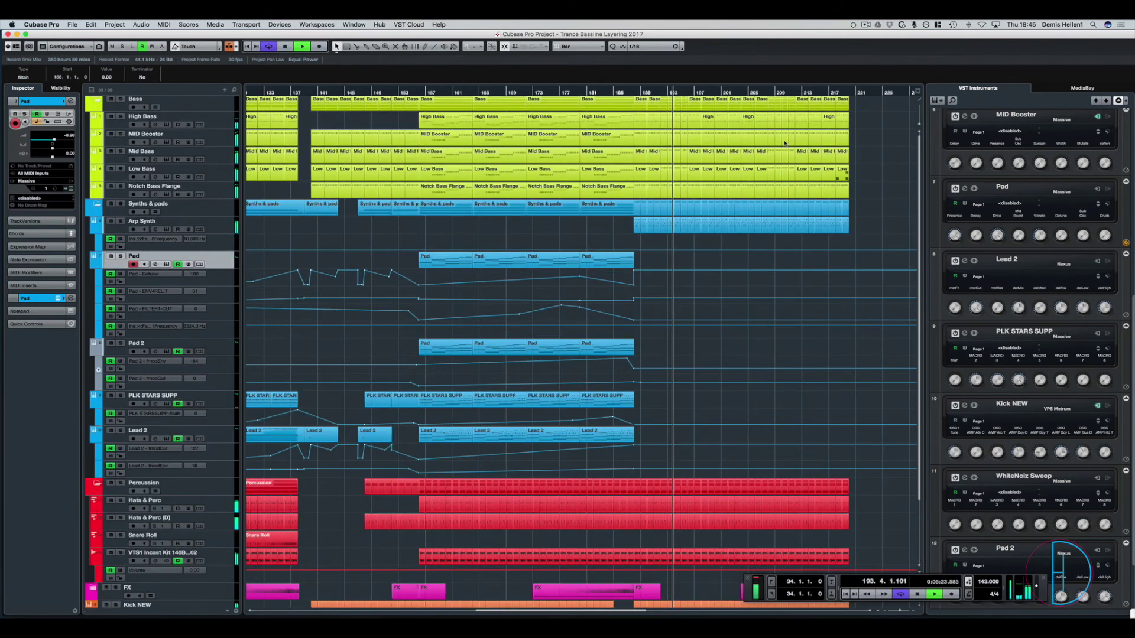
Step: Delete the High Bass and MID Booster events from bar 204 onward and the Mid Bass events from bar 212 onward
scroll(786, 142, "up", 5)
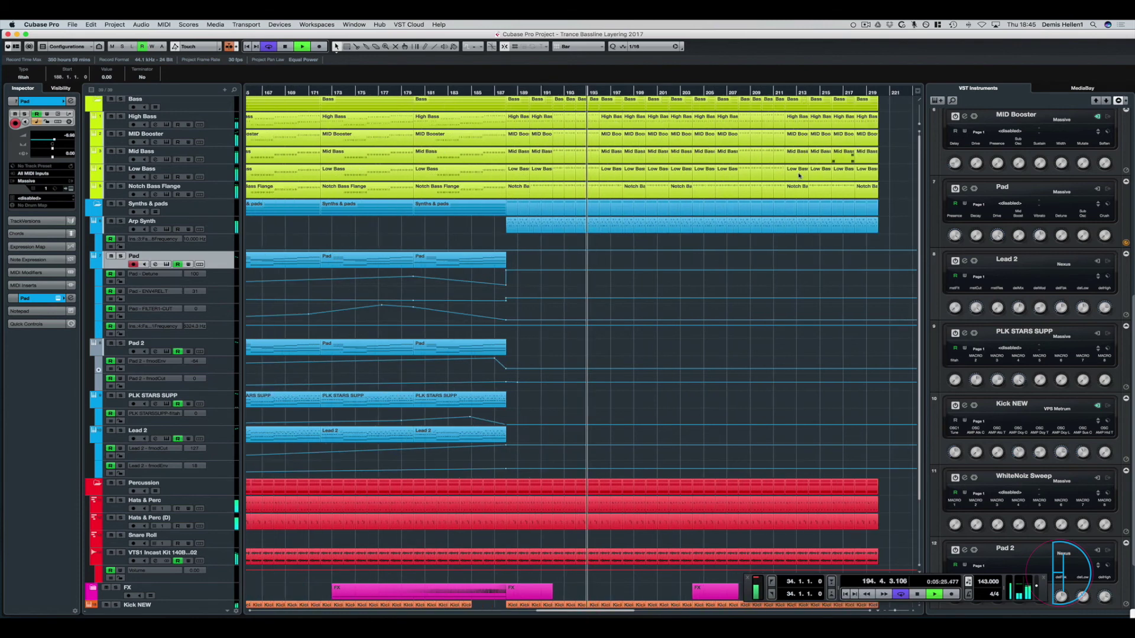
scroll(799, 176, "right", 5)
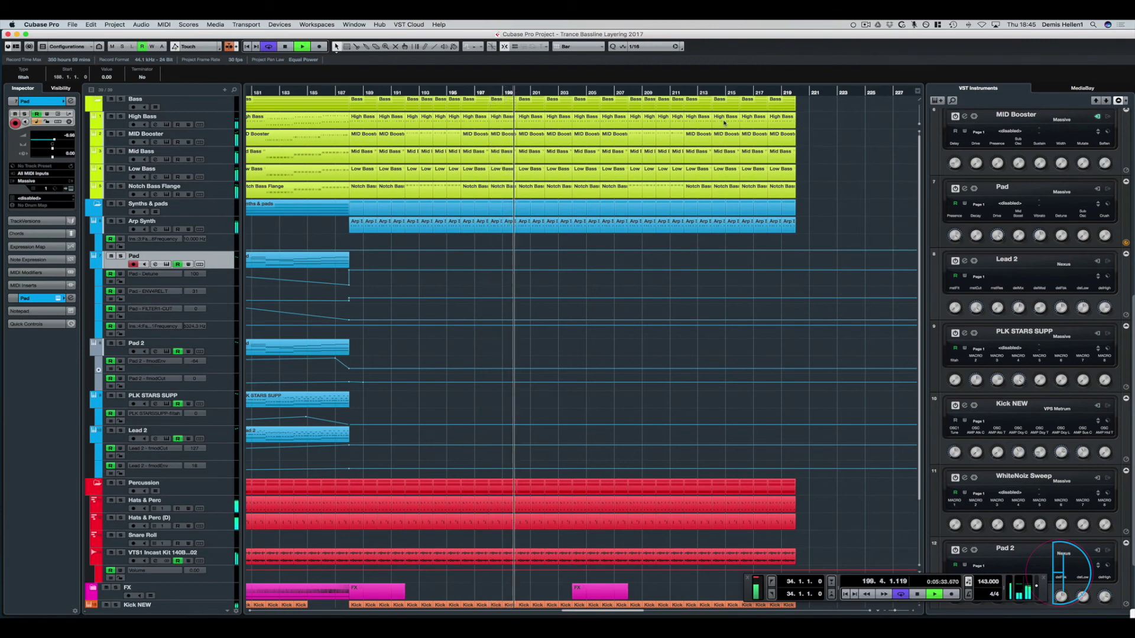
left_click_drag(802, 122, 578, 140)
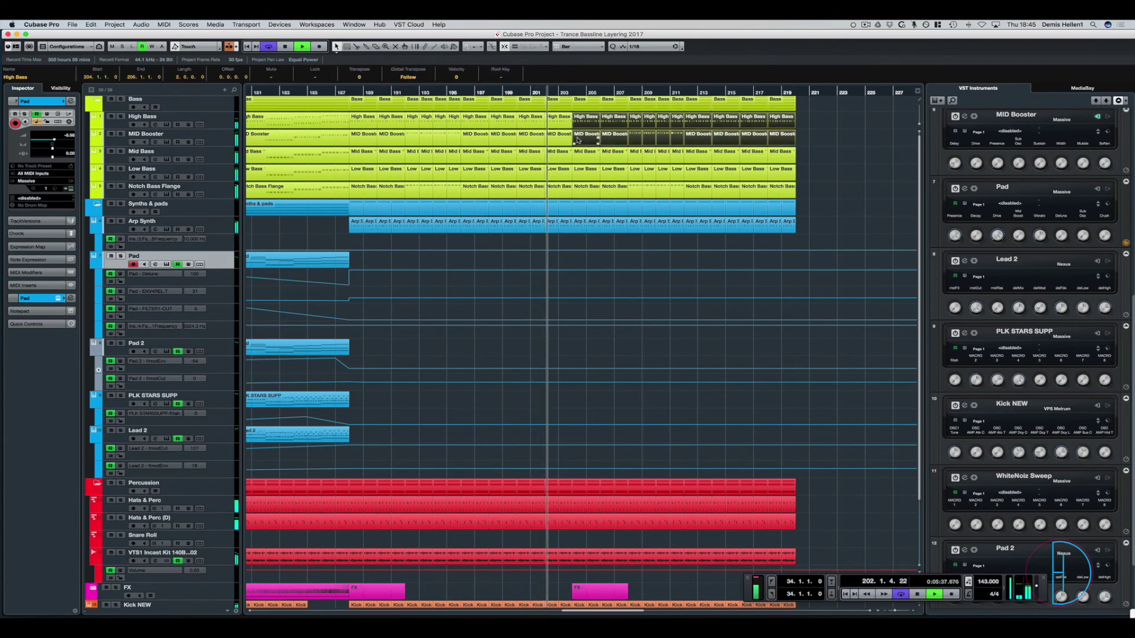
key("Delete")
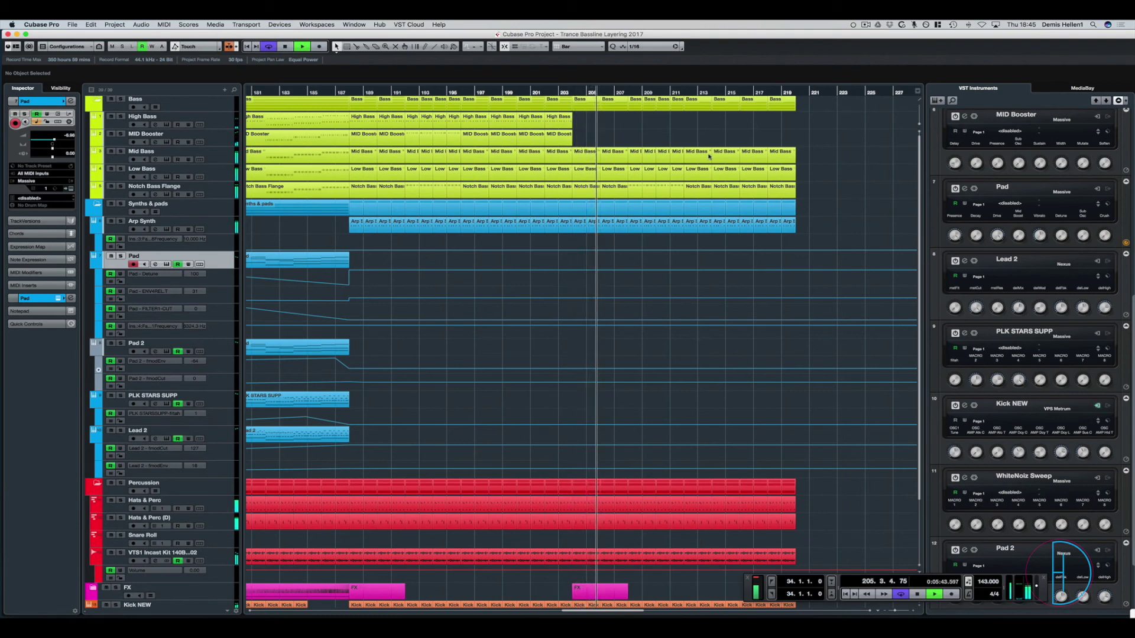
left_click_drag(803, 144, 699, 155)
key("Delete")
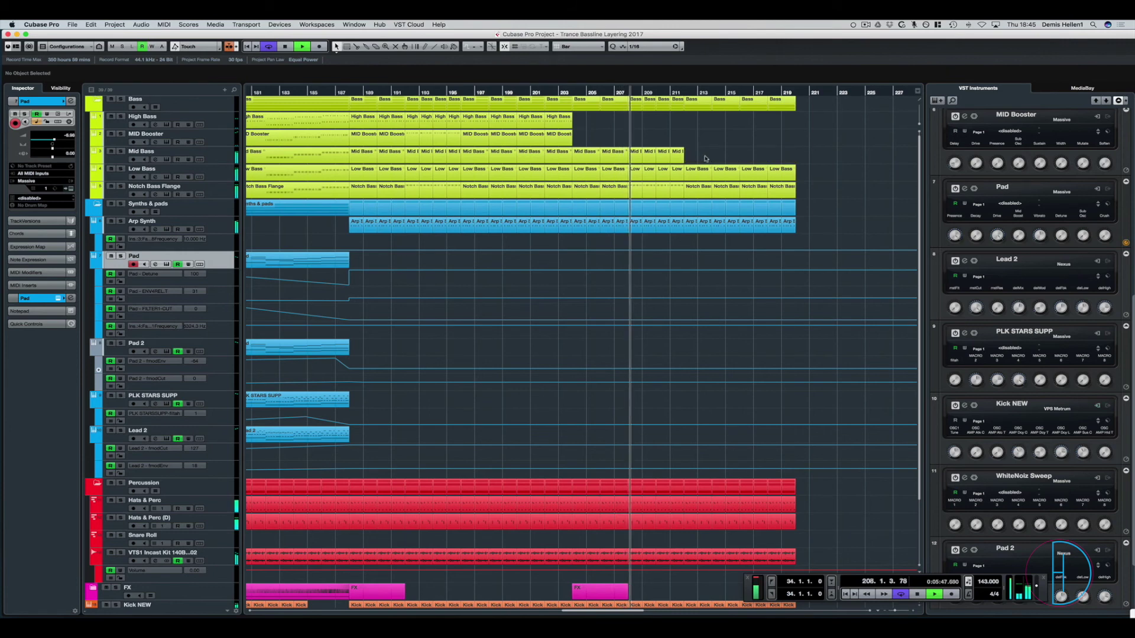
Step: Listen through the thinned-out ending up to bar 220, save the project and stop playback
scroll(672, 250, "down", 3)
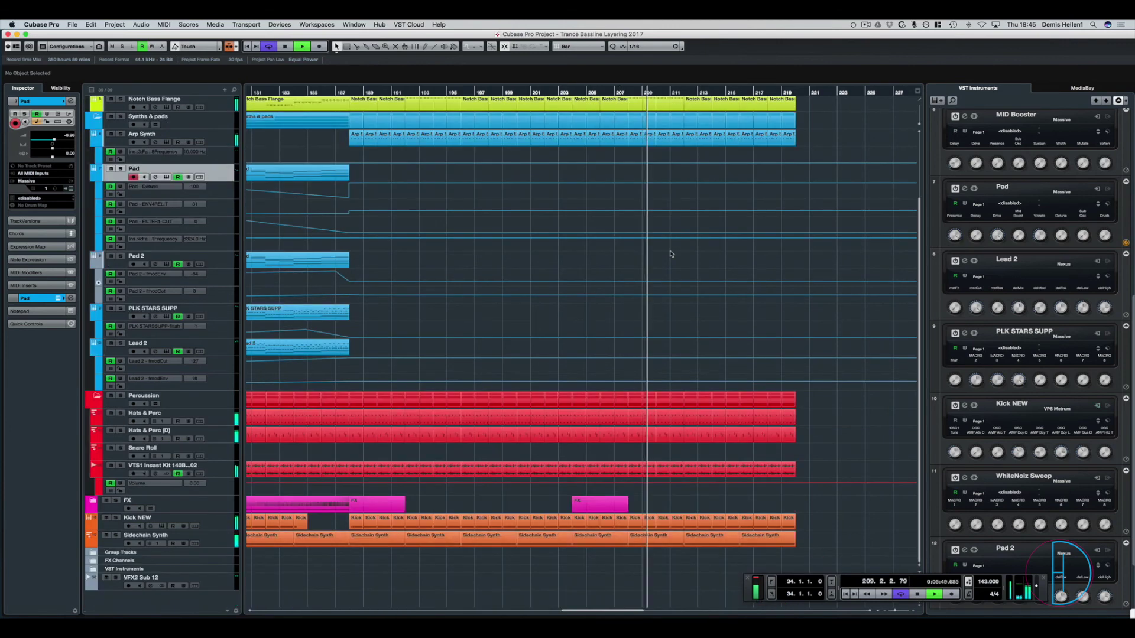
scroll(672, 254, "up", 3)
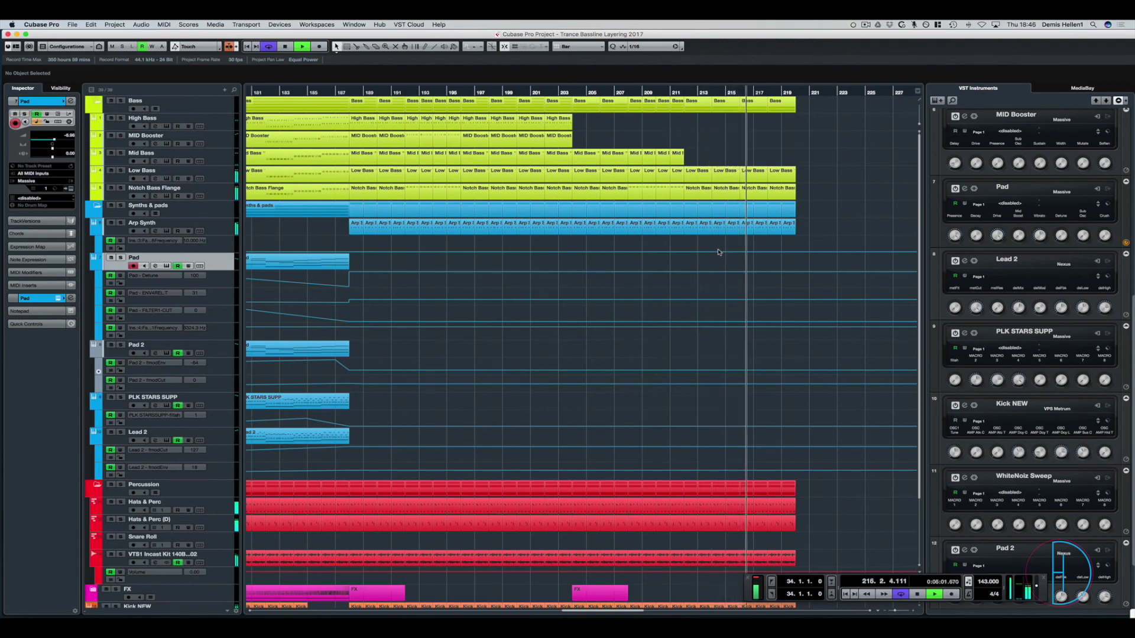
key("super+s")
scroll(720, 256, "down", 5)
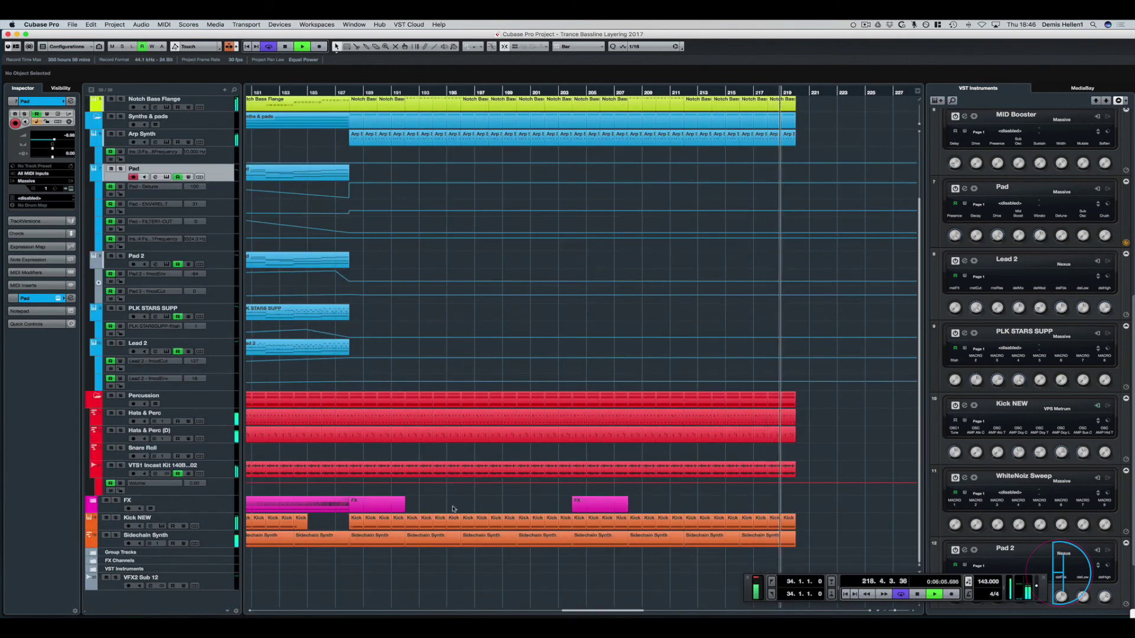
key("space")
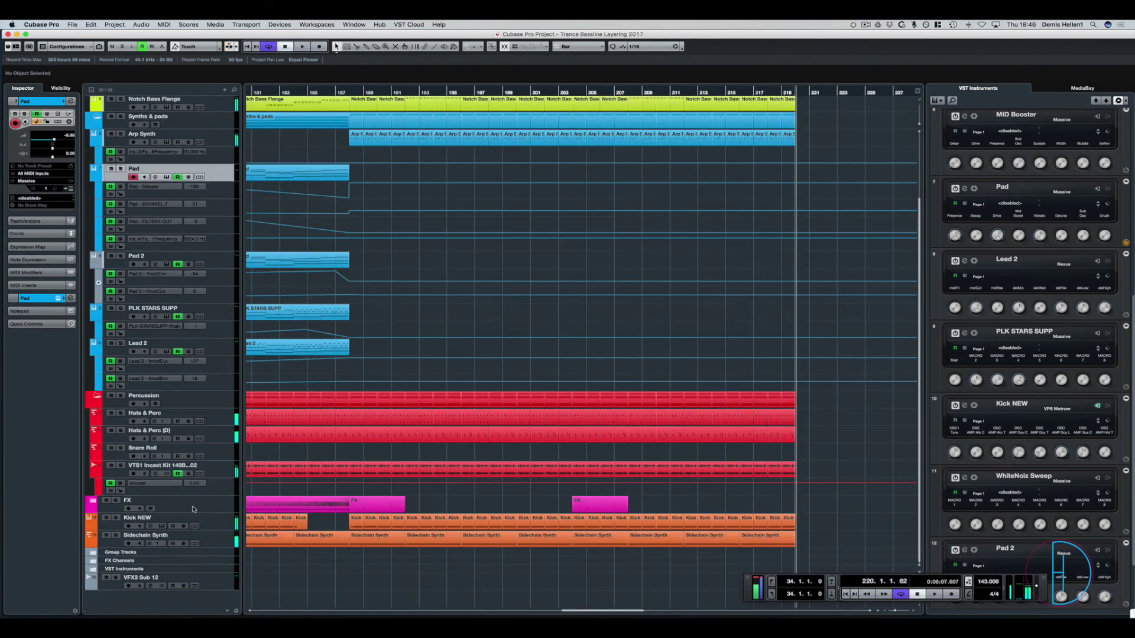
Step: Copy the WhiteNoiz Sweep event from before bar 188 so it ends at bar 220, audition it and fold the FX folder
left_click(92, 502)
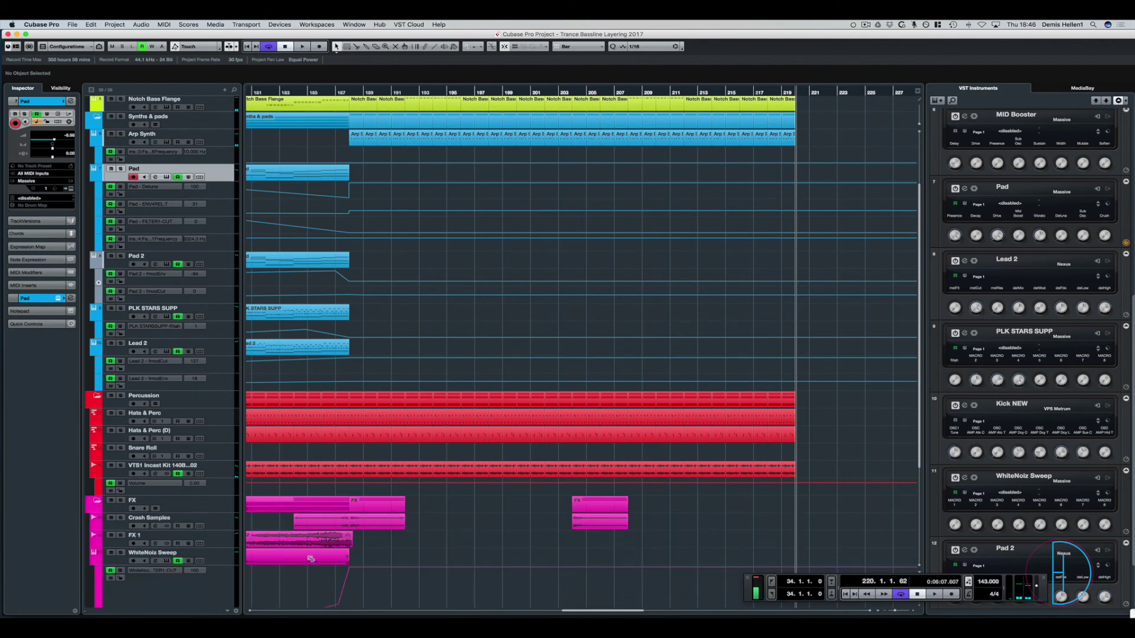
left_click_drag(311, 558, 760, 555)
left_click(764, 92)
key("space")
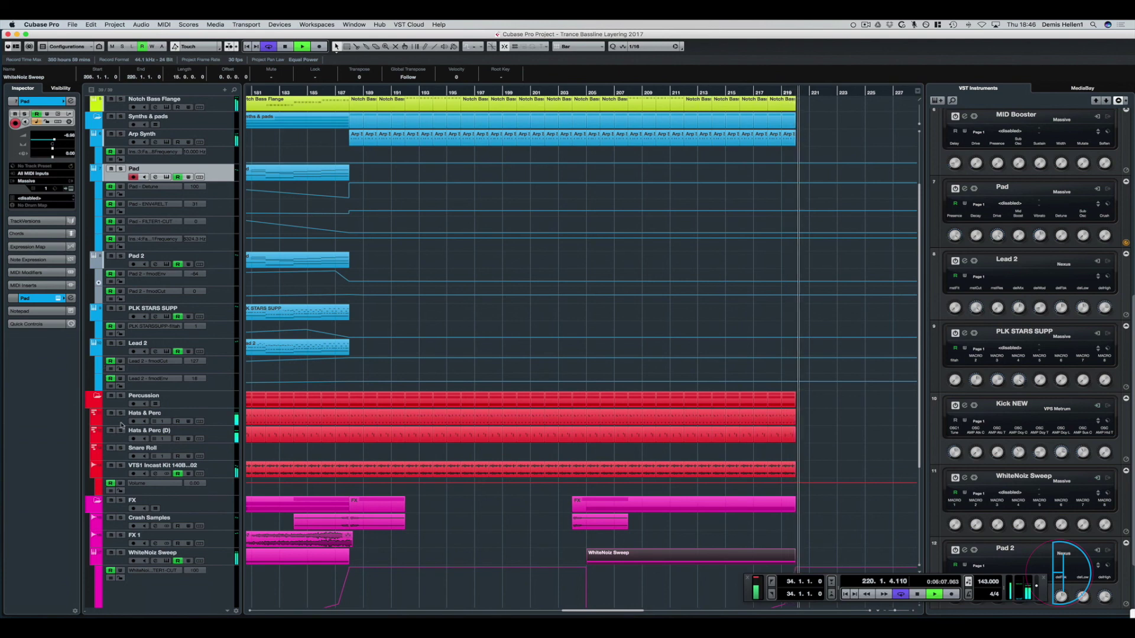
left_click(94, 500)
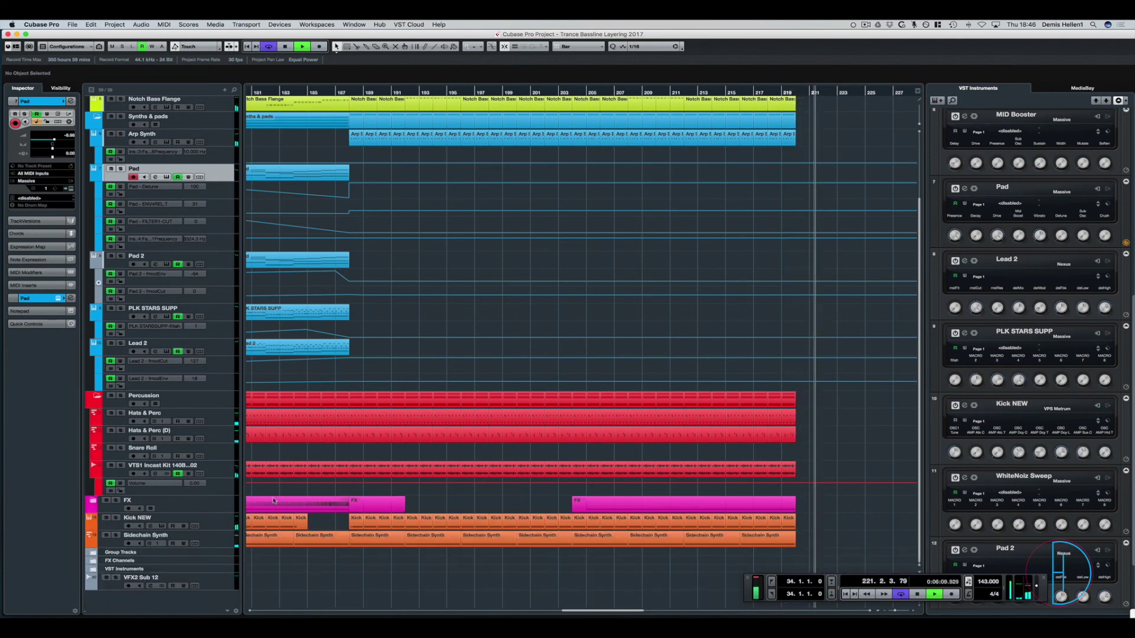
key("space")
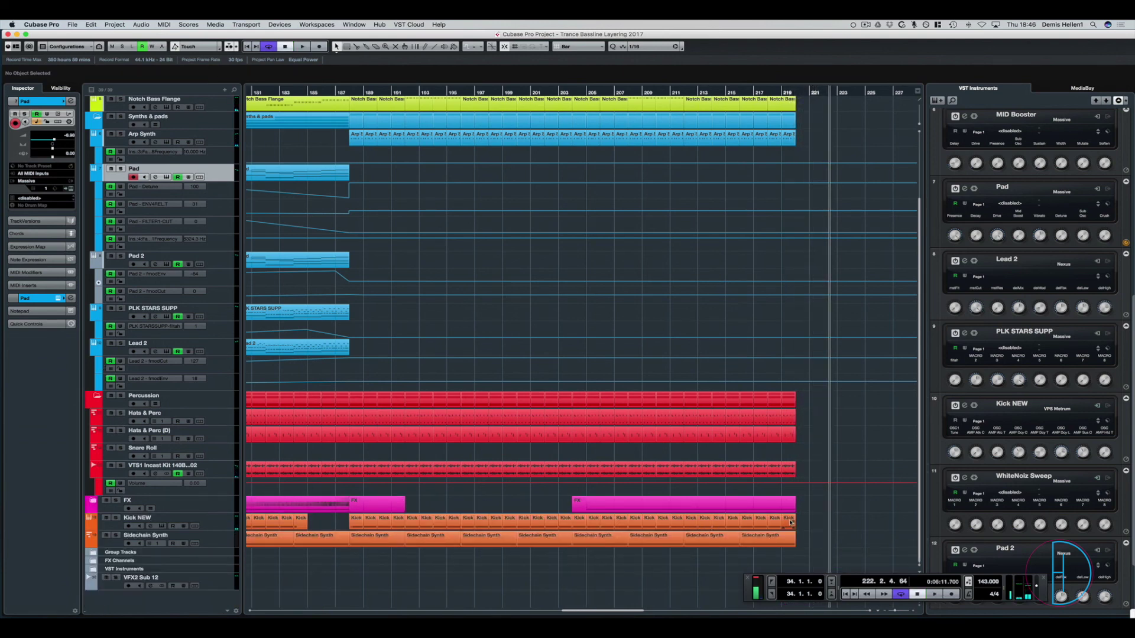
left_click(789, 520)
double_click(788, 520)
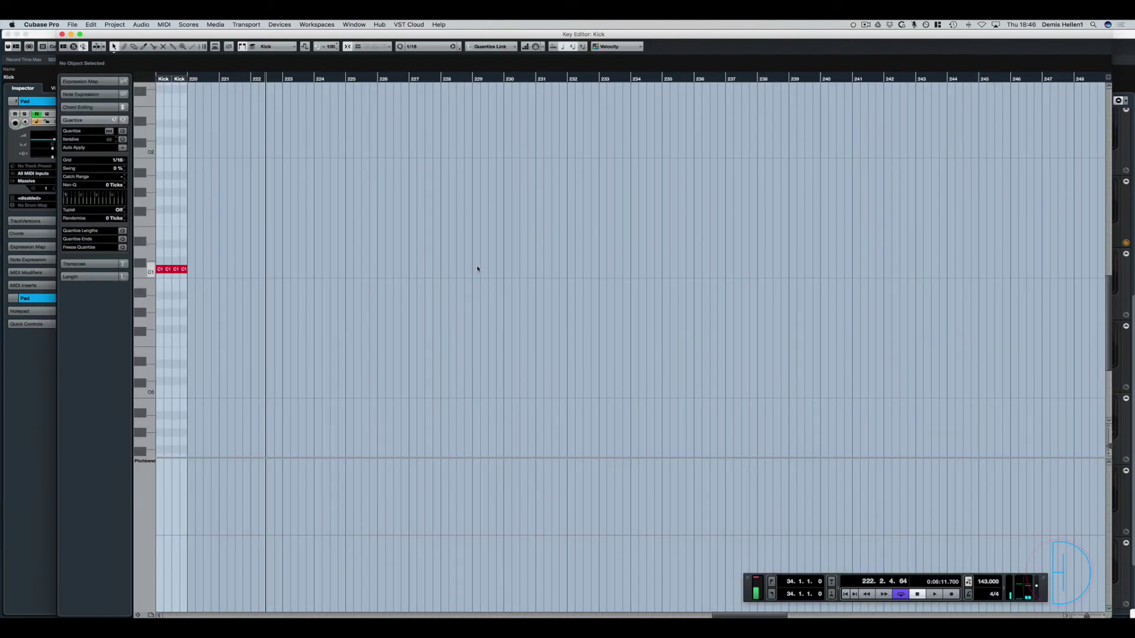
key("Escape")
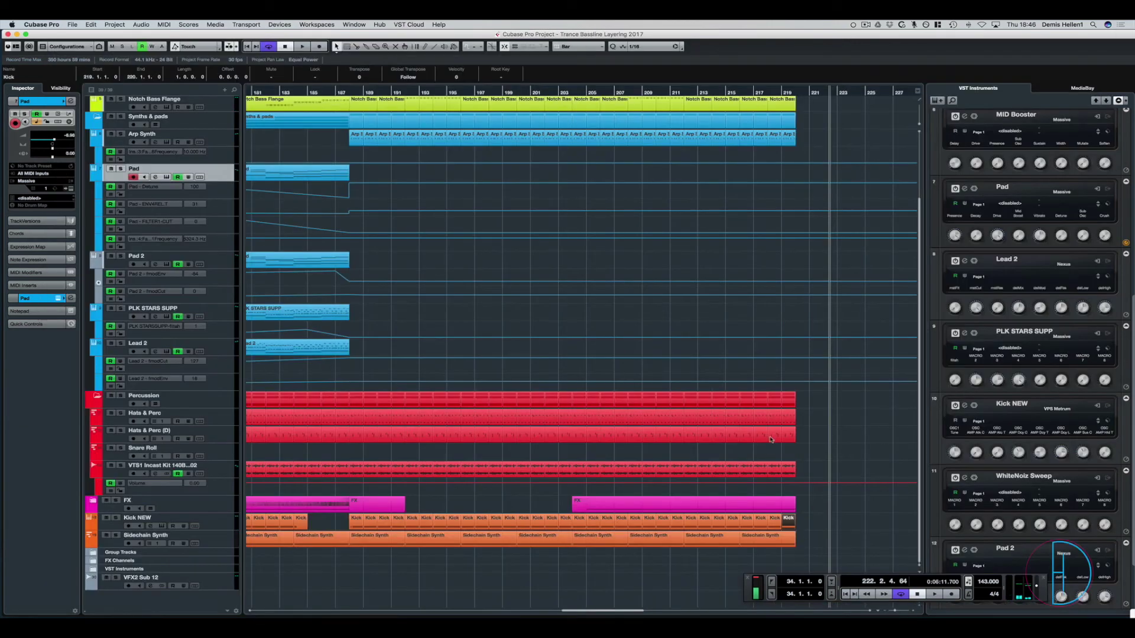
Step: Glue the last two Kick NEW events into one two-bar event starting at bar 218 and open it for note editing
left_click(773, 526)
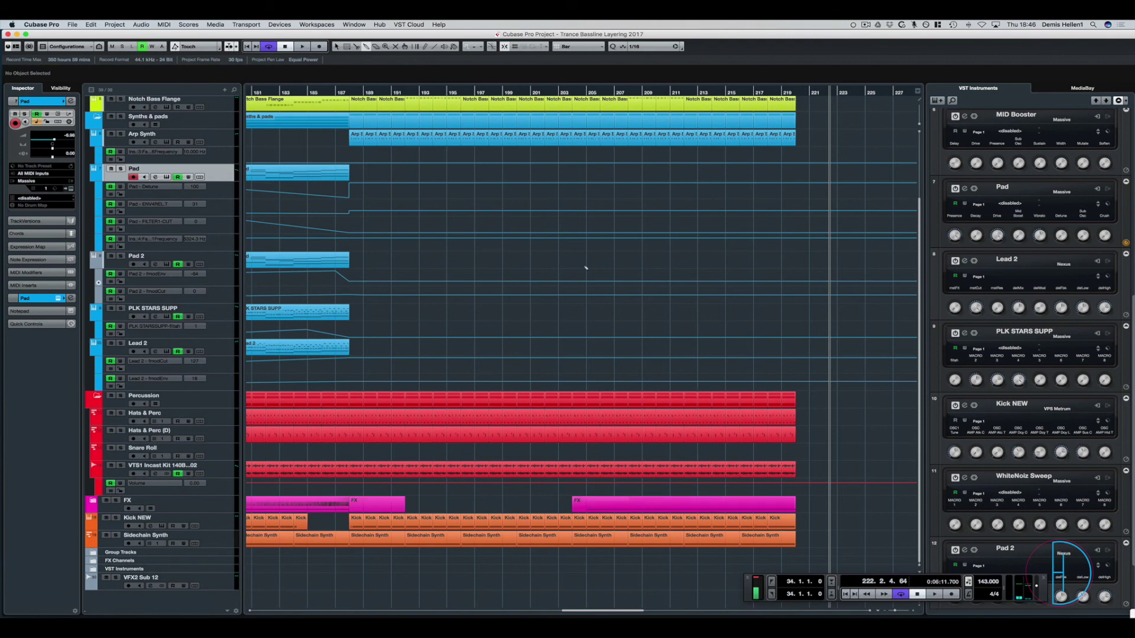
left_click(777, 523)
key("Return")
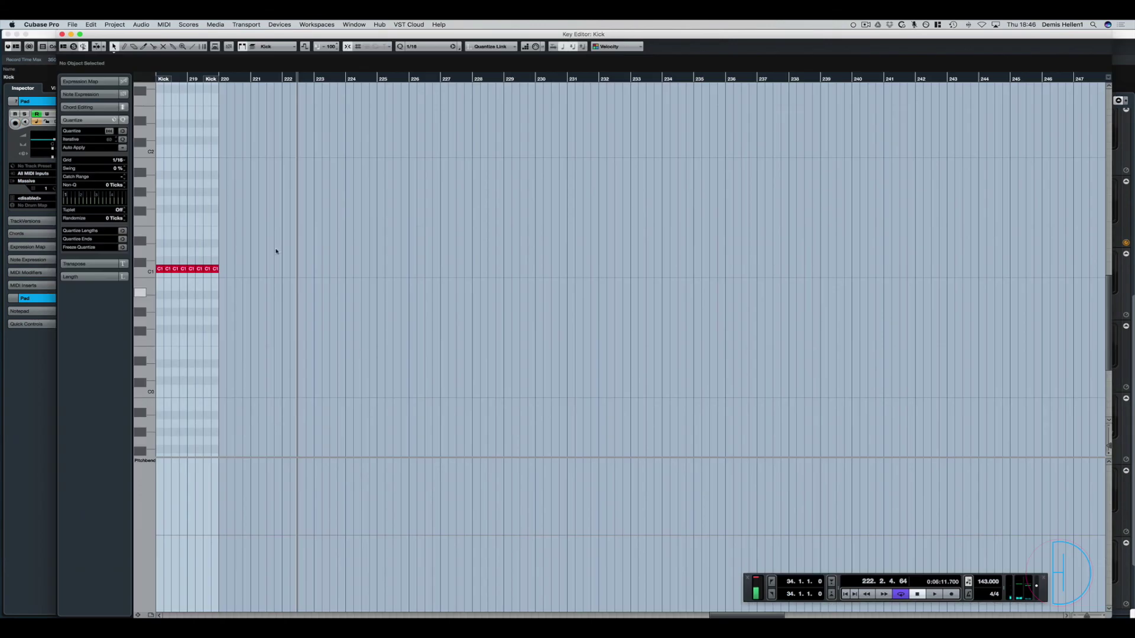
Step: Delete the kick notes on beats 2 to 4 of bar 218 and build a roll of duplicated sixteenth-note C1 kicks across bar 219
key("h")
key("h")
key("h")
key("h")
key("h")
key("h")
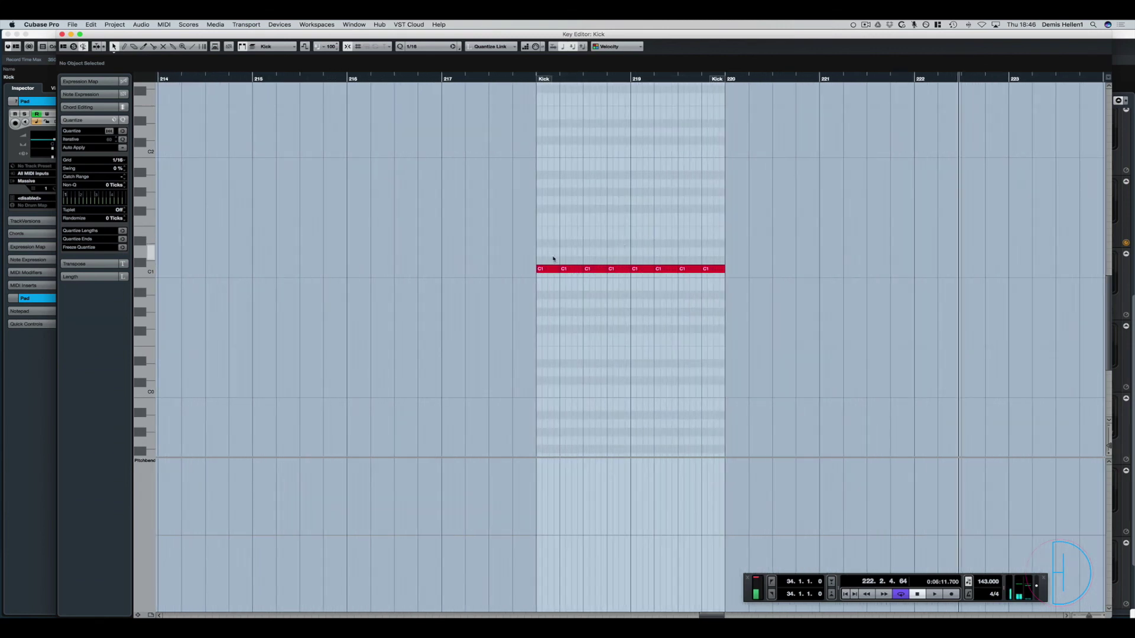
left_click_drag(567, 257, 642, 270)
key("Delete")
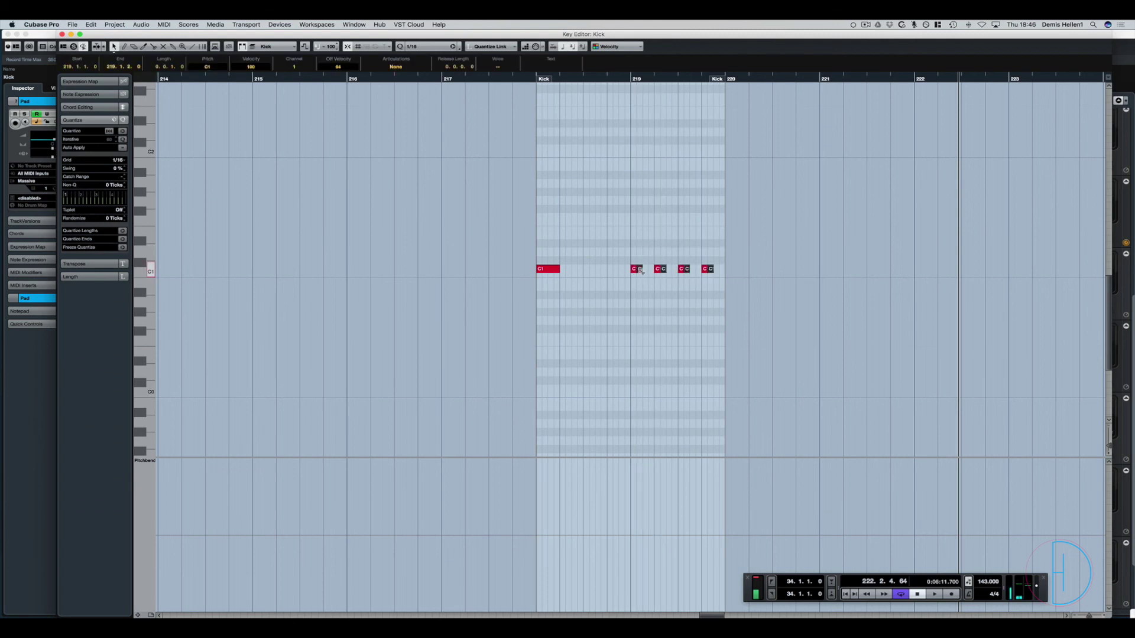
key("alt+d")
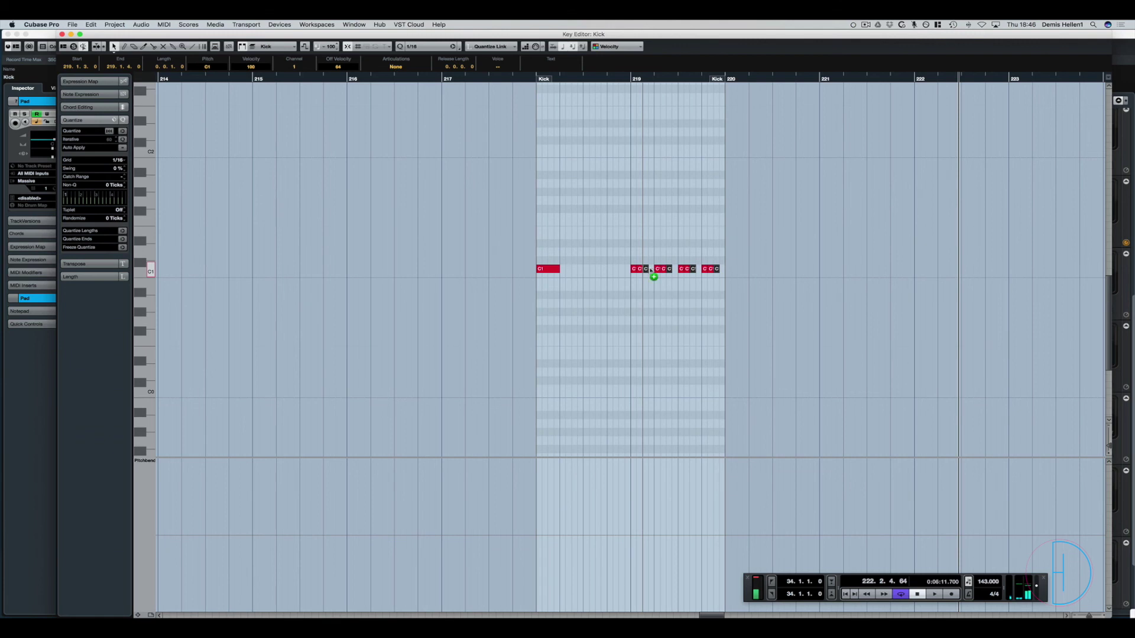
key("alt+d")
left_click_drag(740, 253, 628, 287)
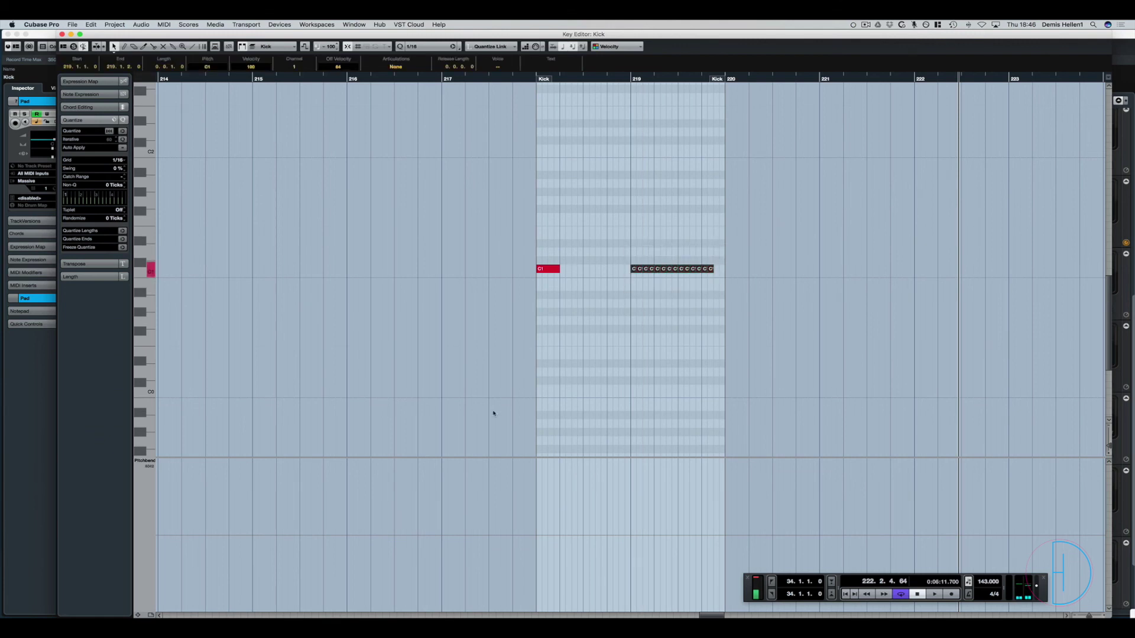
Step: Show the velocity lane and shape a rising velocity ramp across the kick roll in bar 219
left_click(146, 462)
left_click(151, 475)
left_click_drag(629, 561, 708, 497)
left_click_drag(630, 580, 712, 497)
Step: Audition the kick roll from just before bar 218, close the note editor and save the project
left_click_drag(567, 80, 513, 77)
key("space")
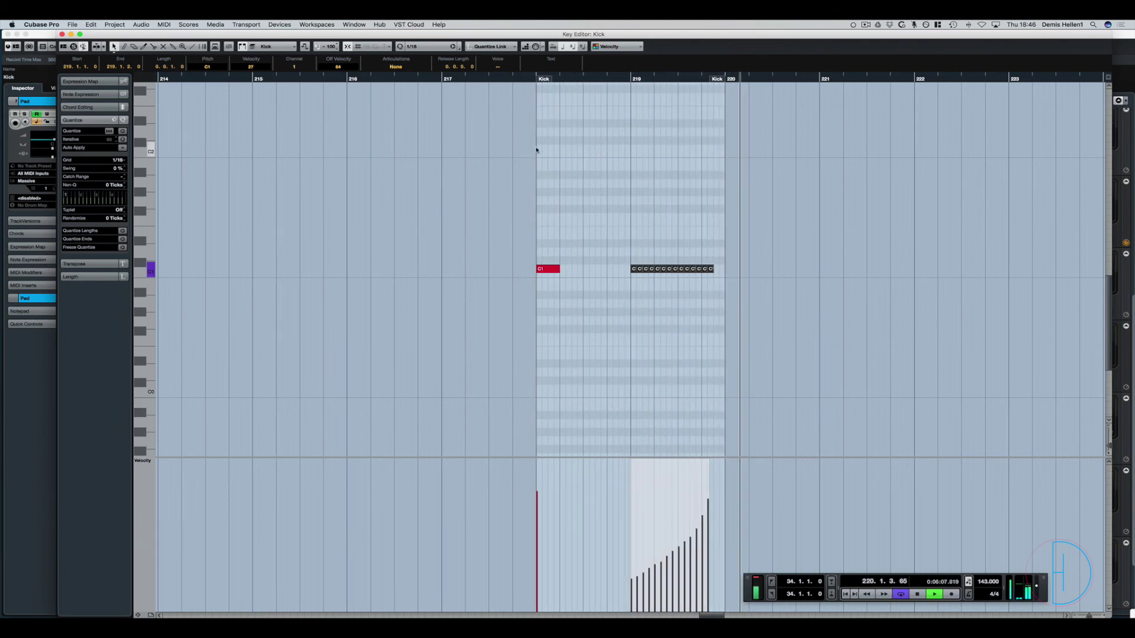
key("Return")
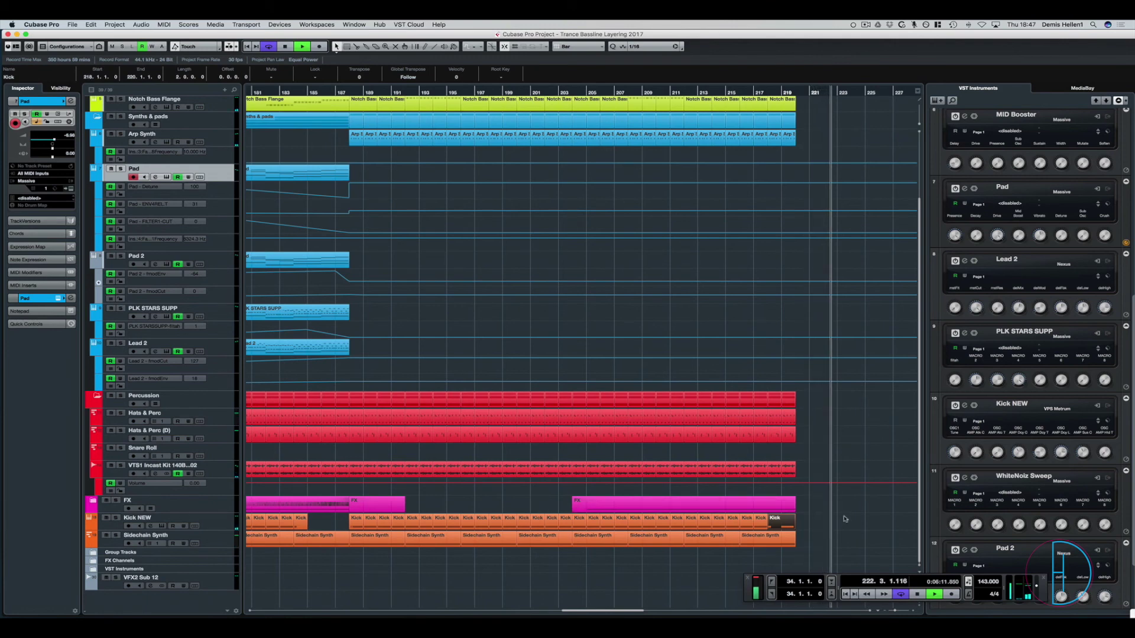
key("super+s")
key("space")
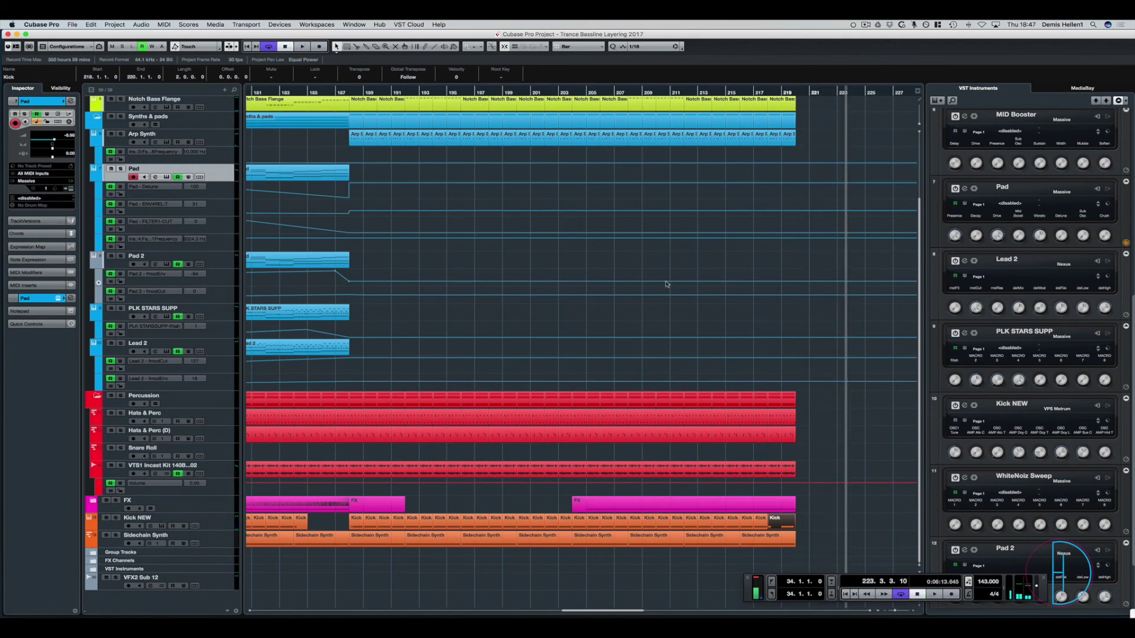
Step: Delete the kick notes on beats 2 to 4 of bar 203 in its Kick NEW event and audition the gap into bar 204
scroll(671, 270, "up", 3)
left_click(567, 91)
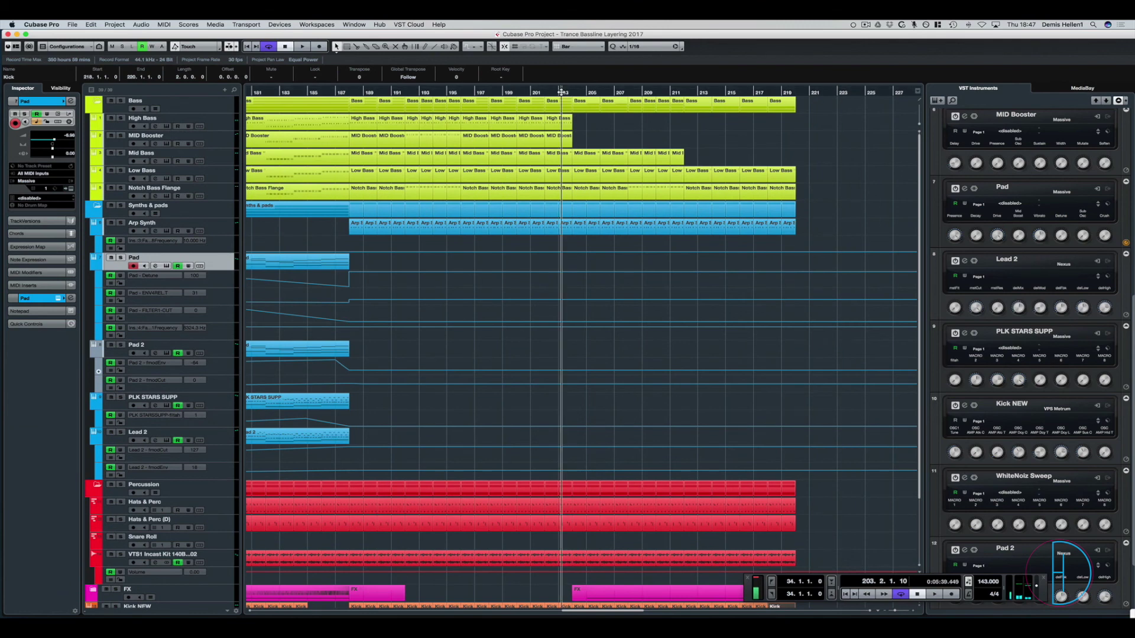
scroll(571, 535, "down", 3)
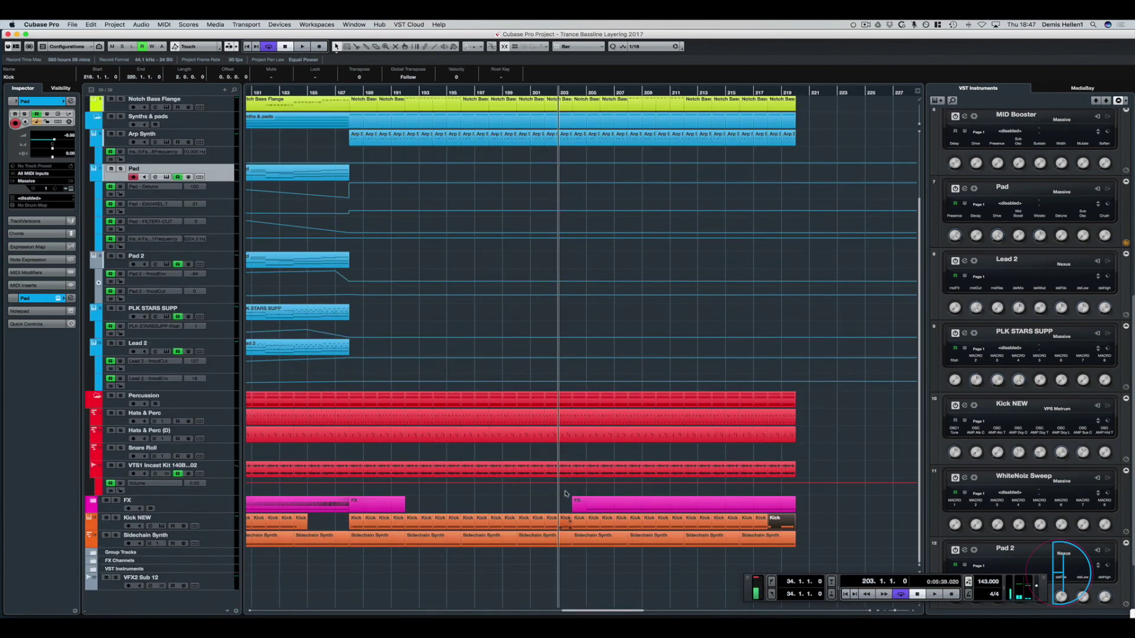
double_click(565, 522)
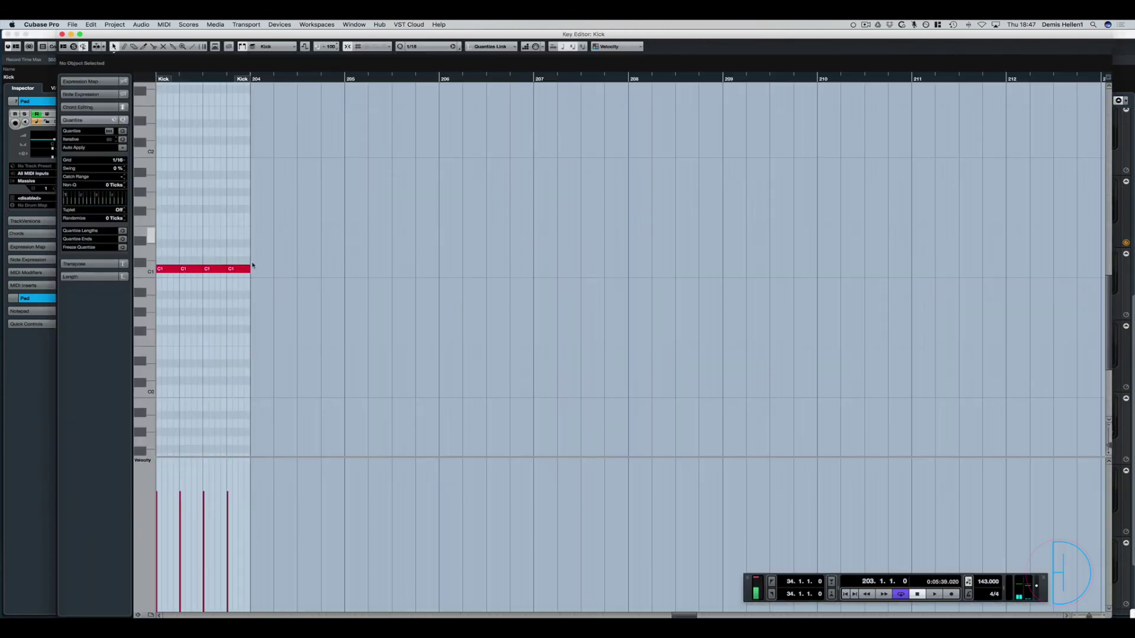
left_click_drag(336, 234, 189, 283)
key("Delete")
left_click_drag(195, 76, 135, 75)
key("space")
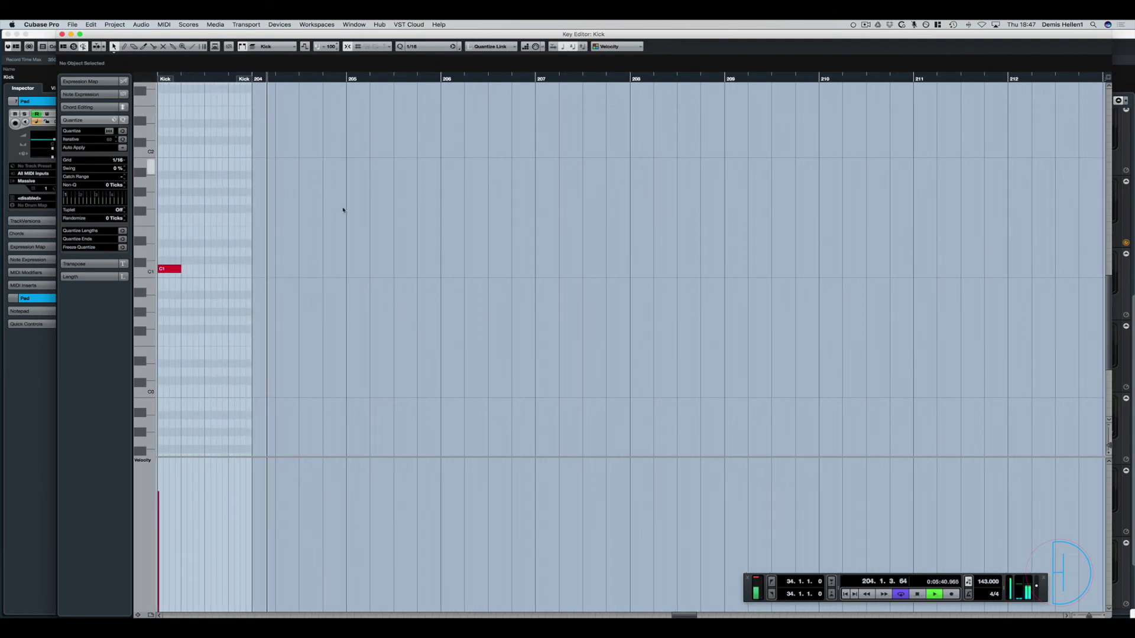
Step: Close the note editor, audition the arrangement from about bar 186 into bar 189 and save the project
key("Return")
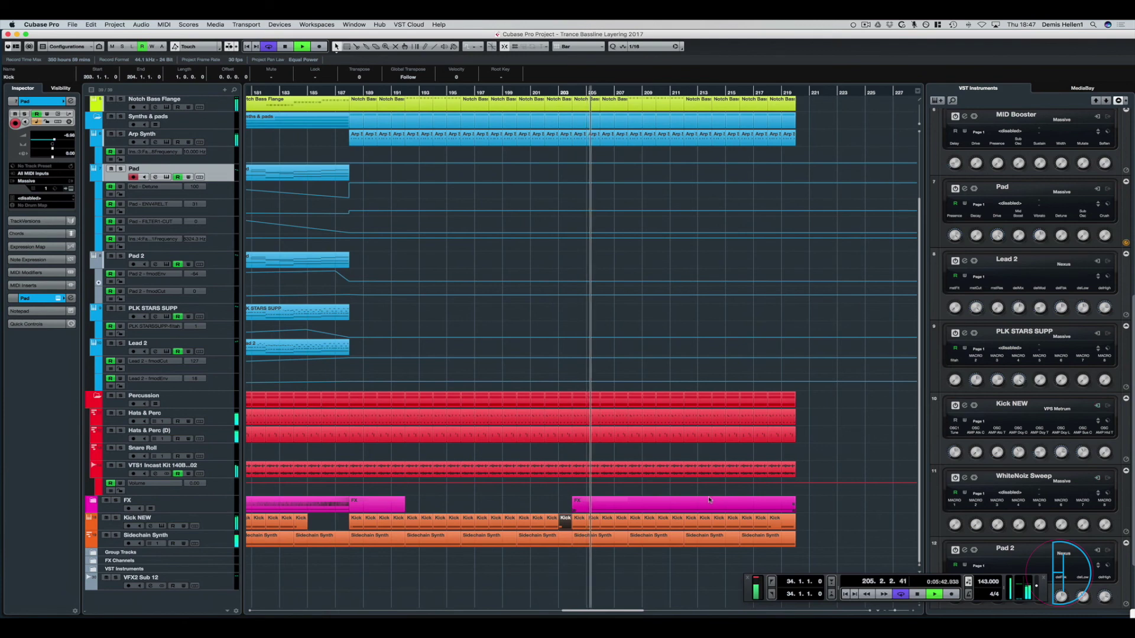
left_click(329, 92)
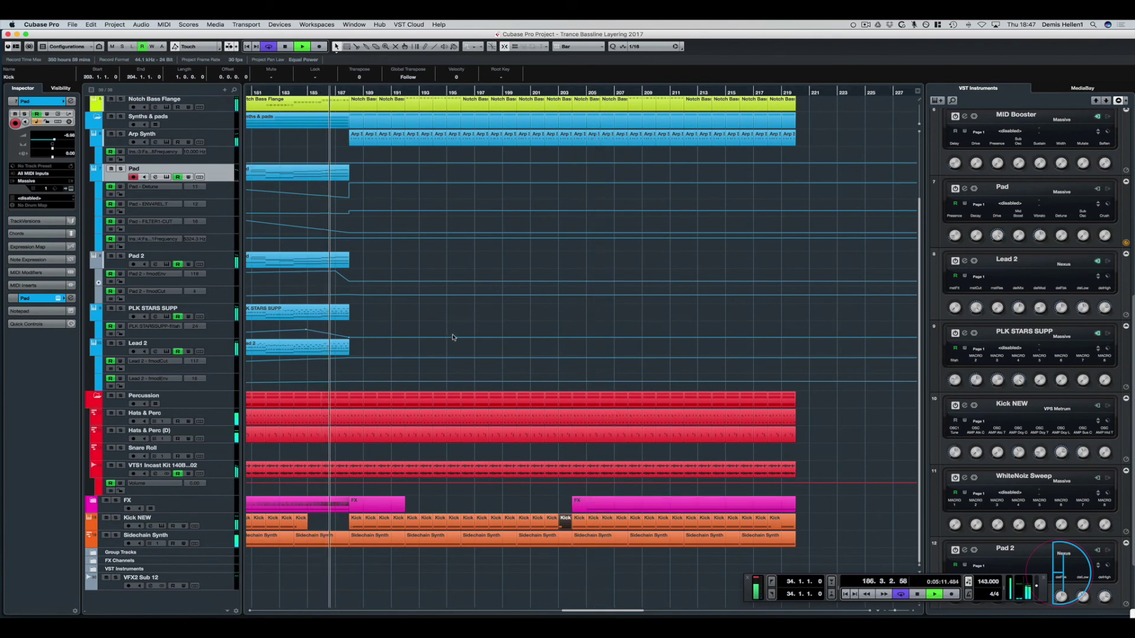
key("super+s")
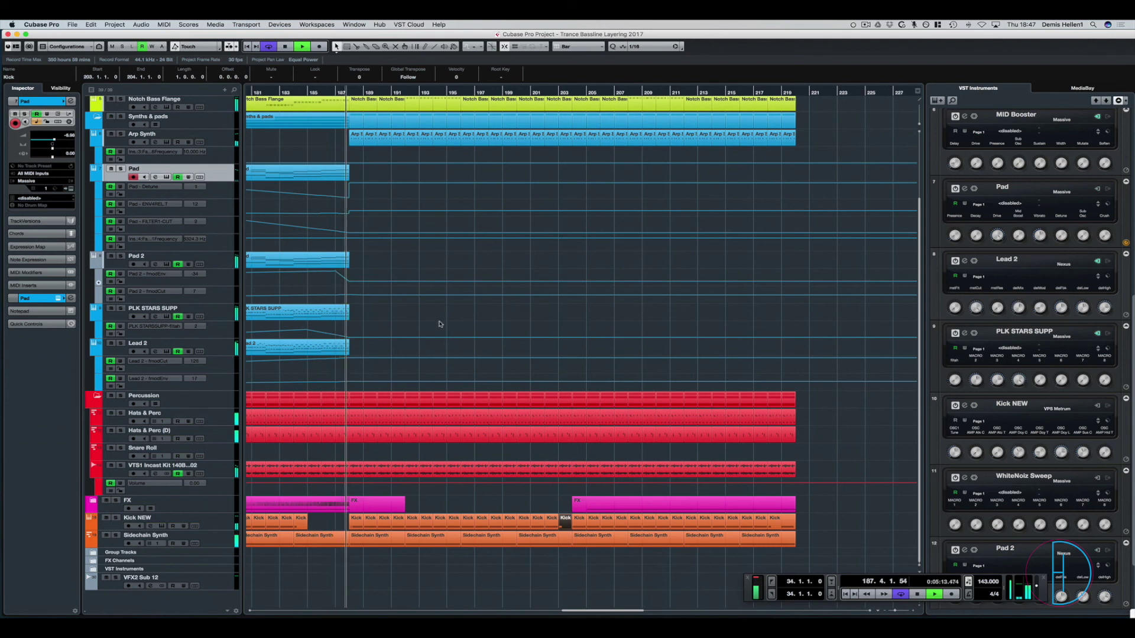
scroll(439, 324, "left", 10)
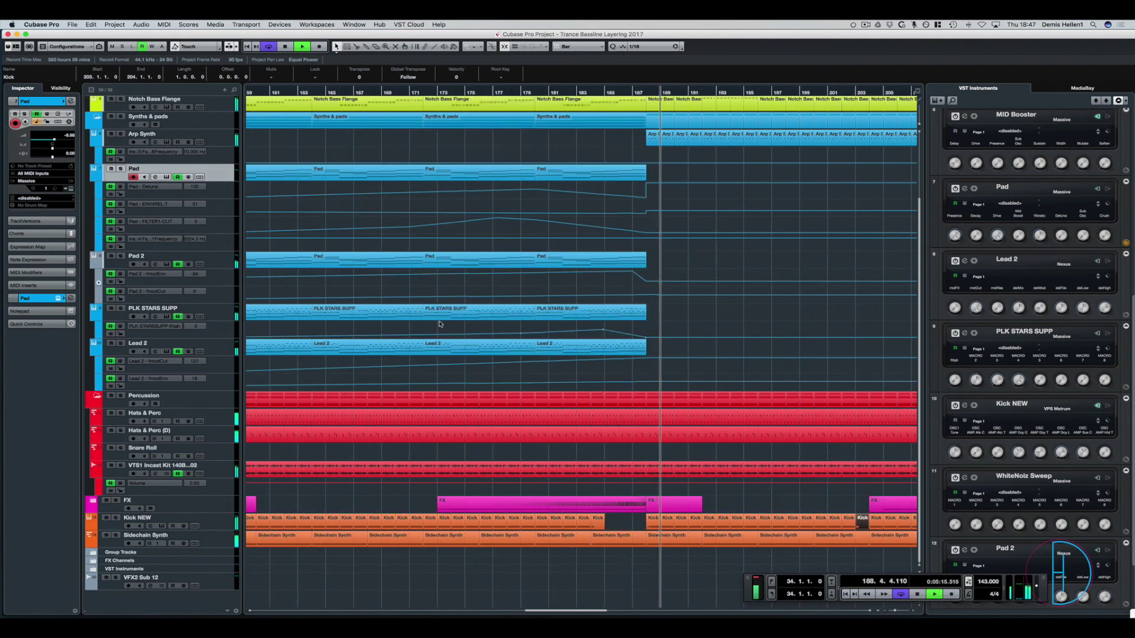
key("space")
Step: Show the whole arrangement and collapse the Synths & pads, Bass and Percussion folder tracks
key("g")
key("g")
key("g")
key("g")
key("g")
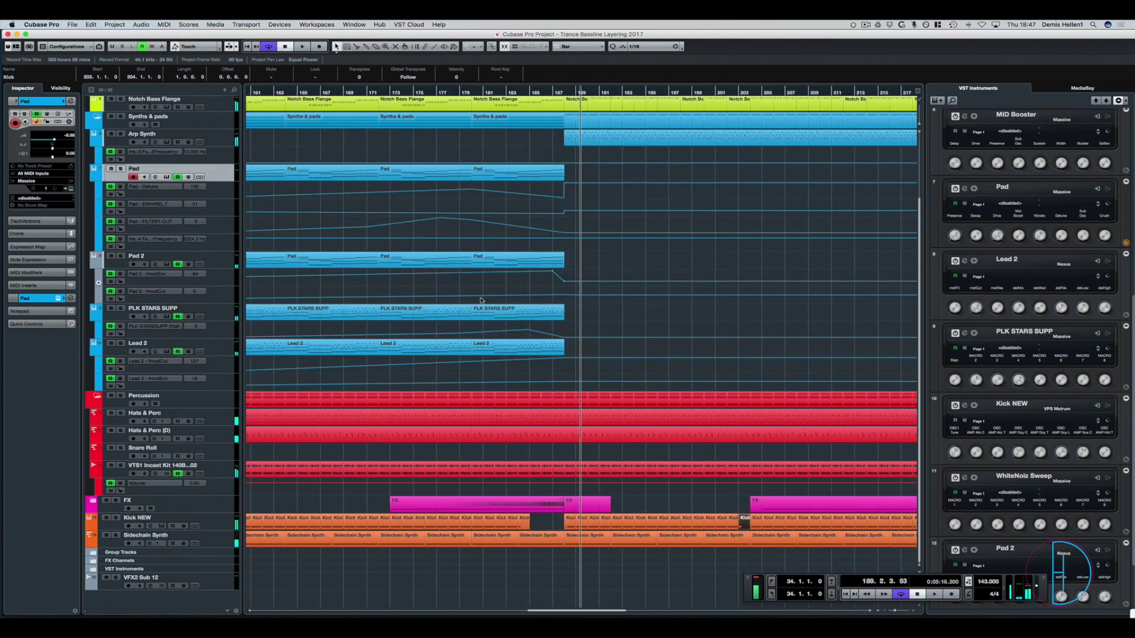
scroll(383, 253, "left", 5)
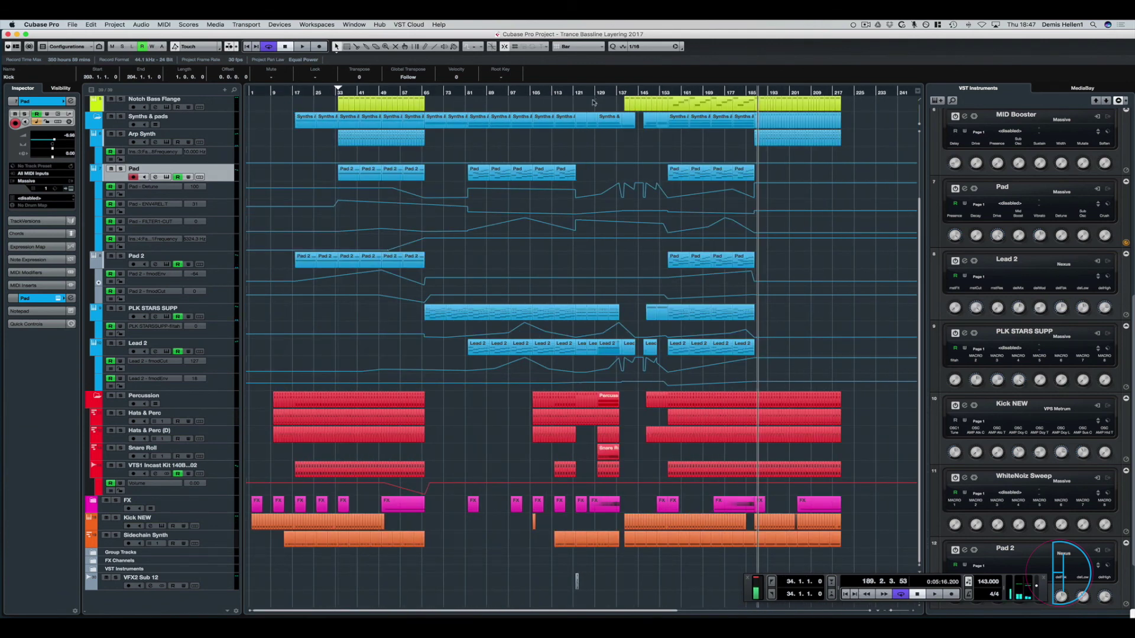
left_click(92, 188)
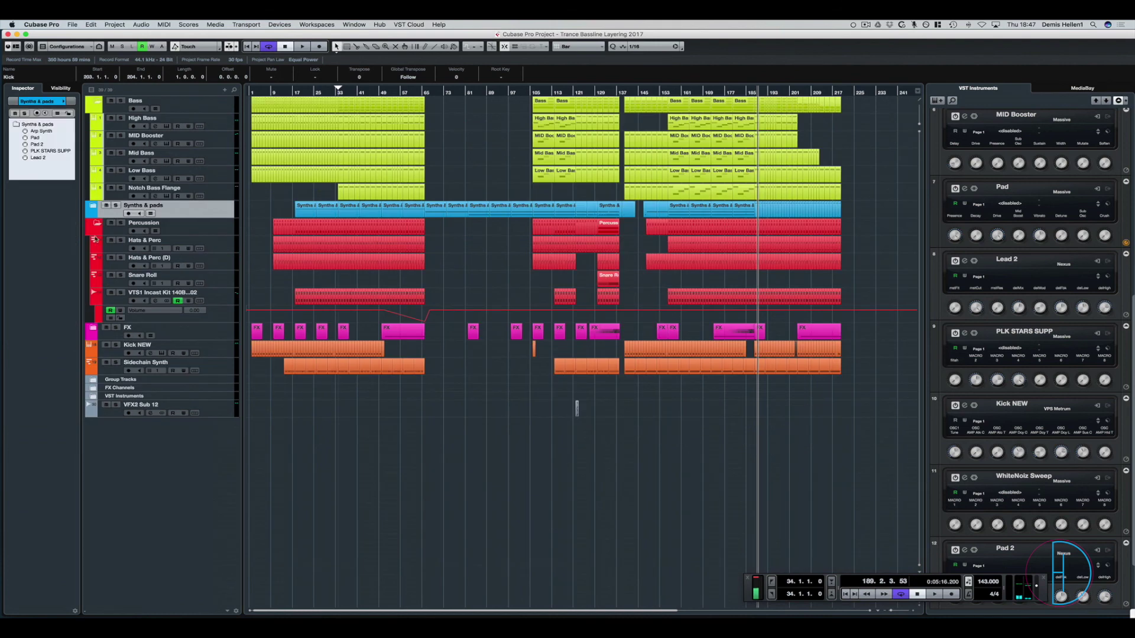
left_click(96, 104)
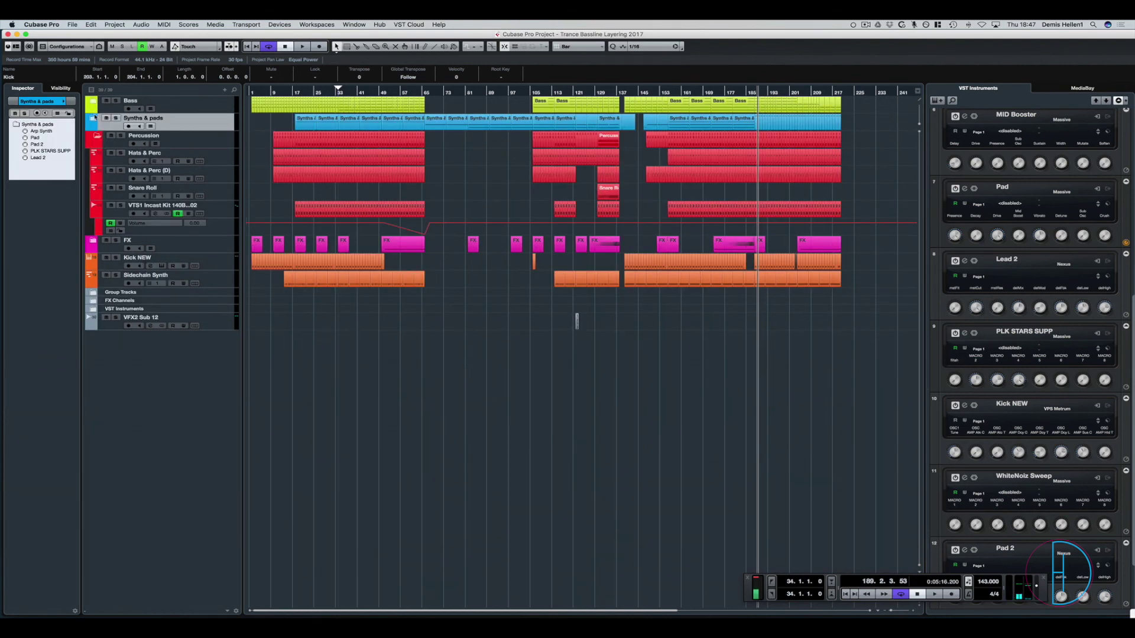
left_click(93, 136)
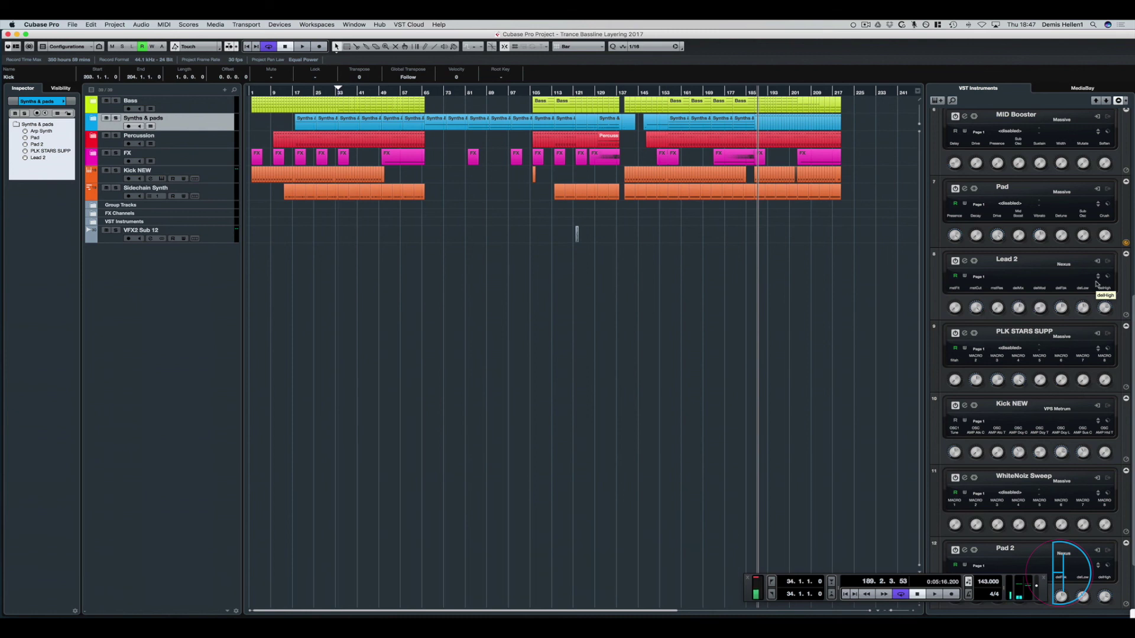
Step: Activate the Maserati GRP Stereo insert on the Stereo Out mixer channel and display its controls
key("F3")
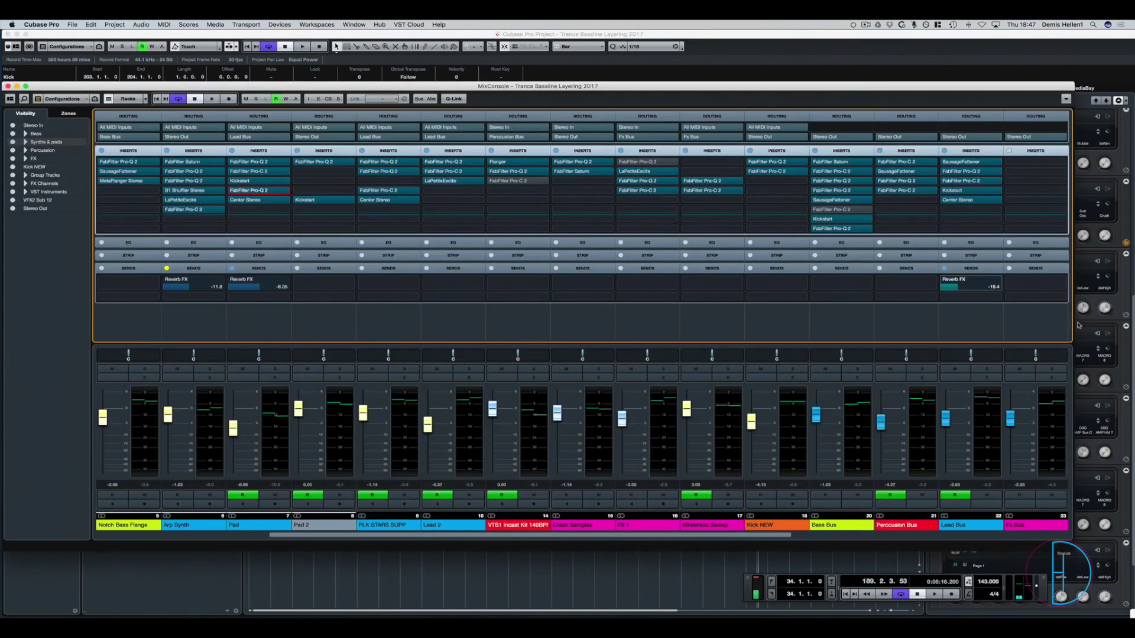
left_click(1043, 536)
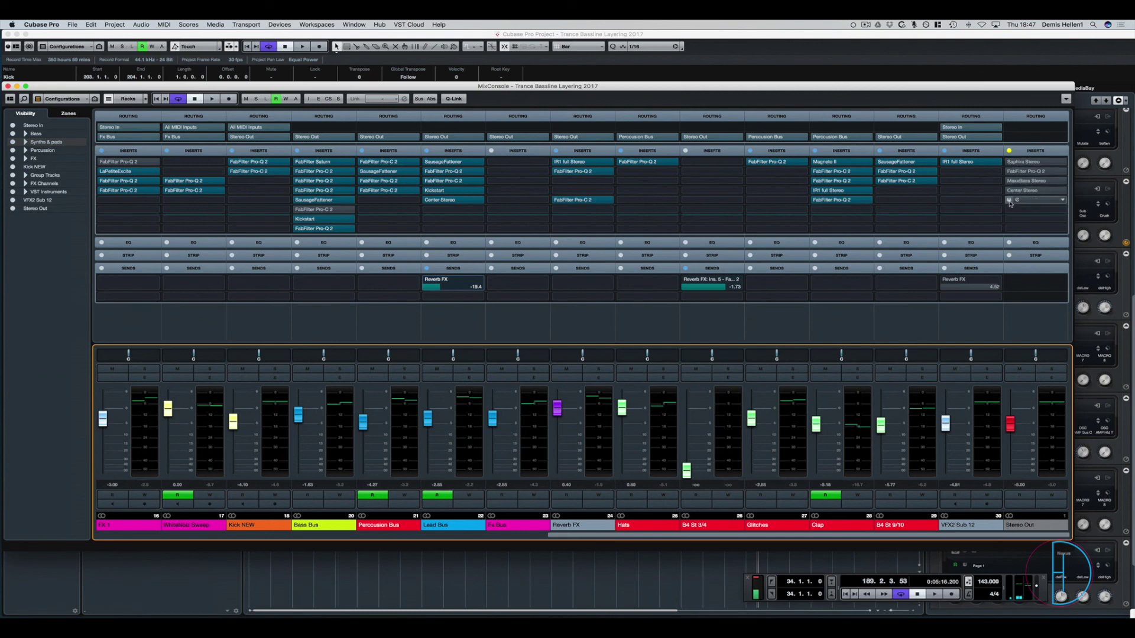
left_click(1010, 202)
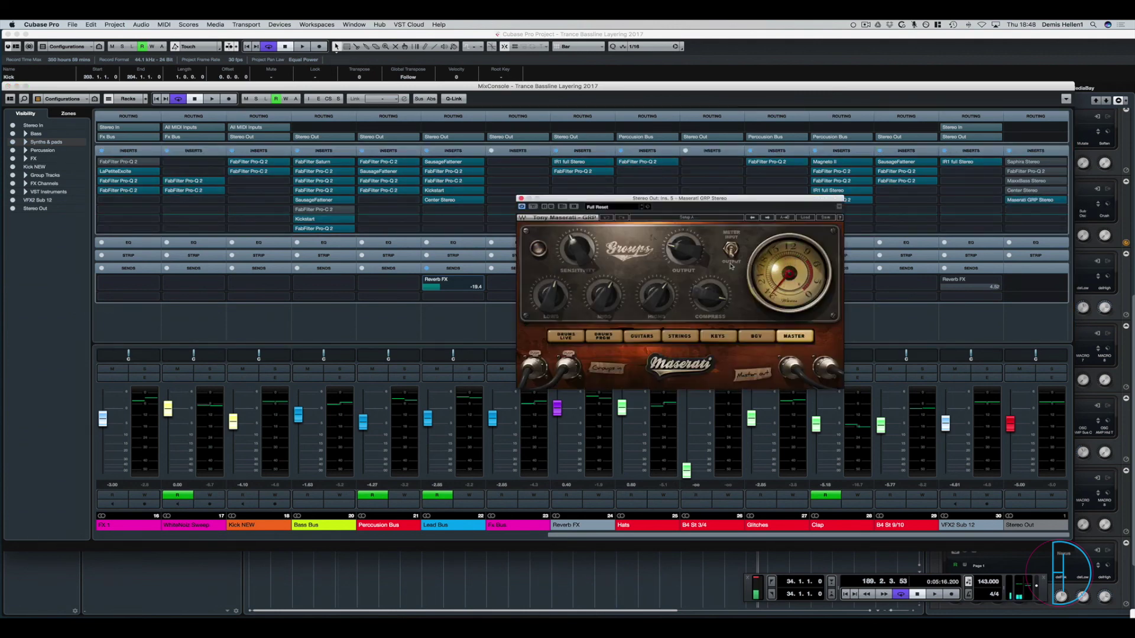
Step: Audition the track from bar 34 through the Maserati GRP, trying its Sensitivity and tone knobs and nudging Lows up slightly
key("space")
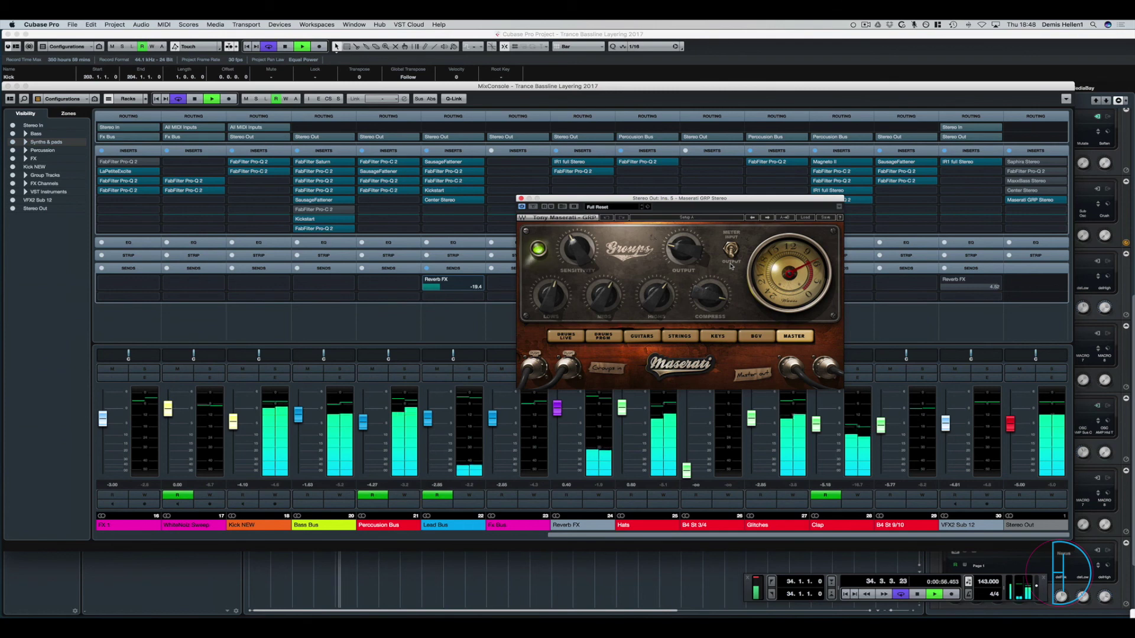
key("F3")
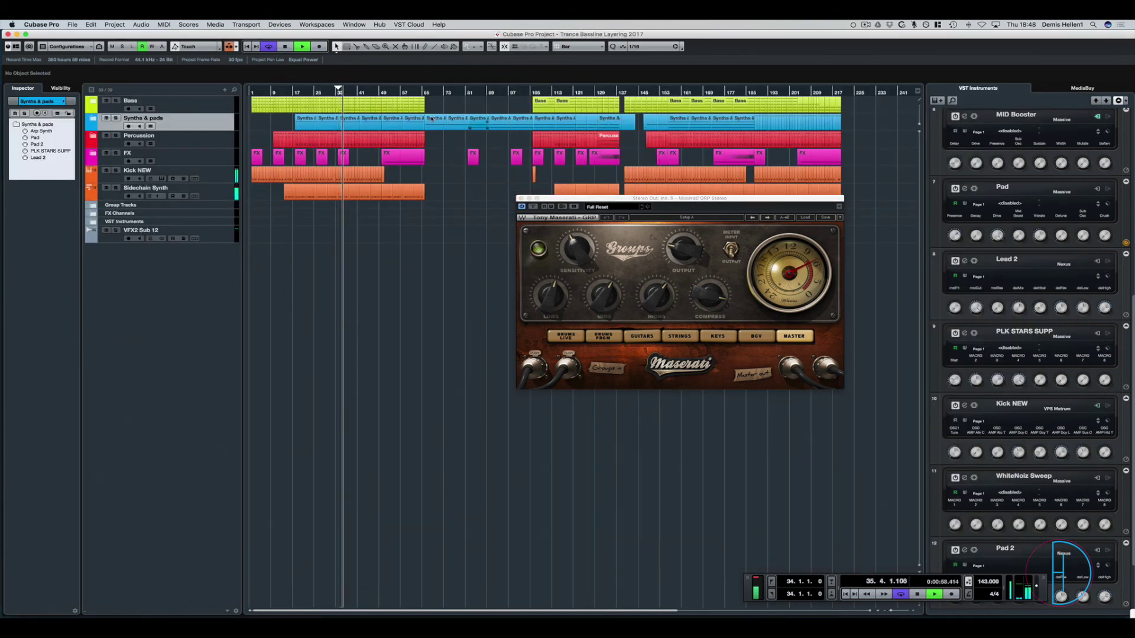
left_click(580, 252)
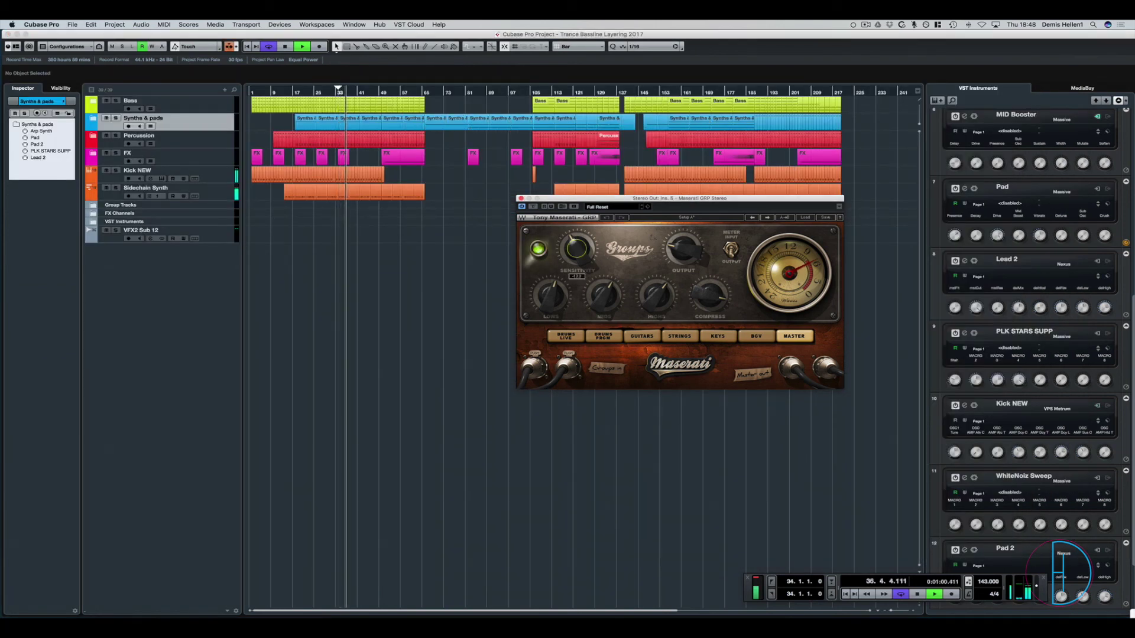
left_click(656, 295)
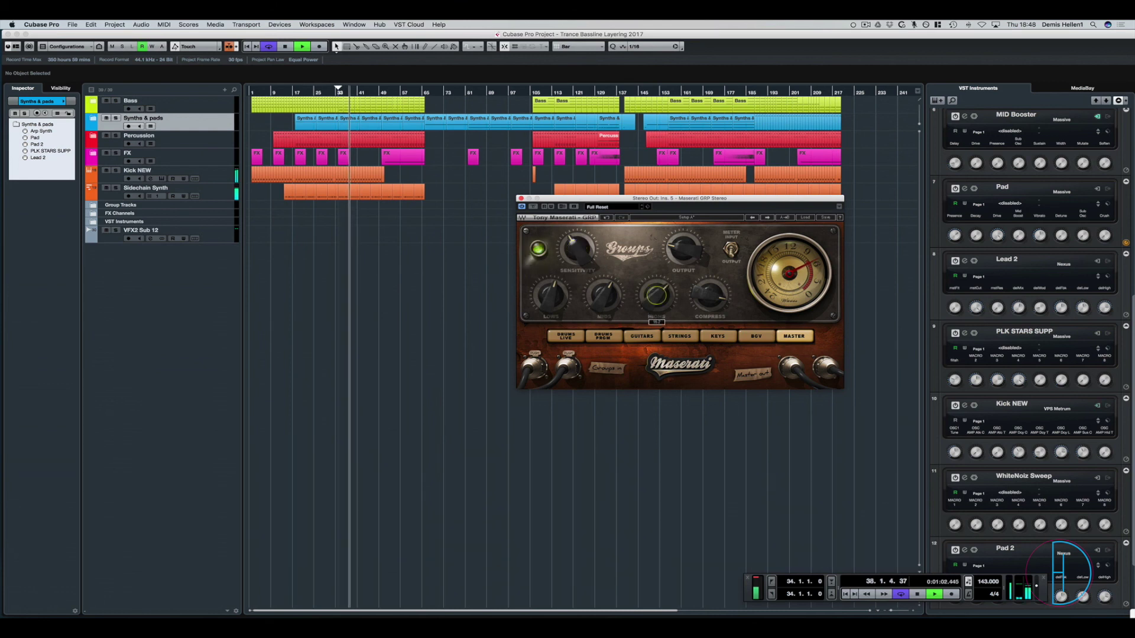
left_click(600, 296)
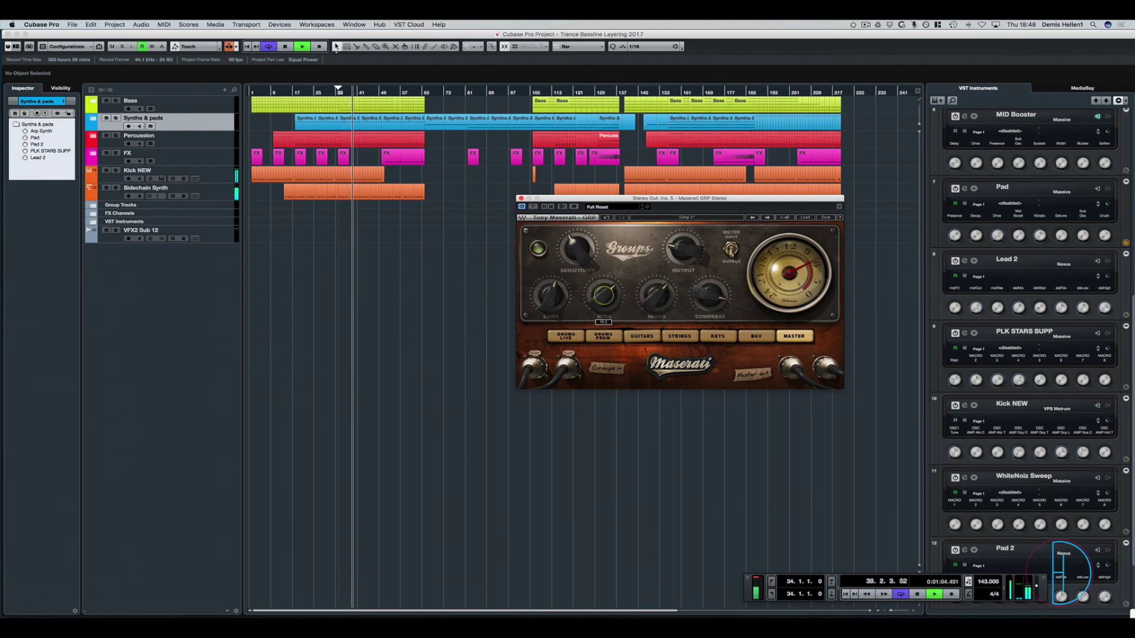
left_click(550, 295)
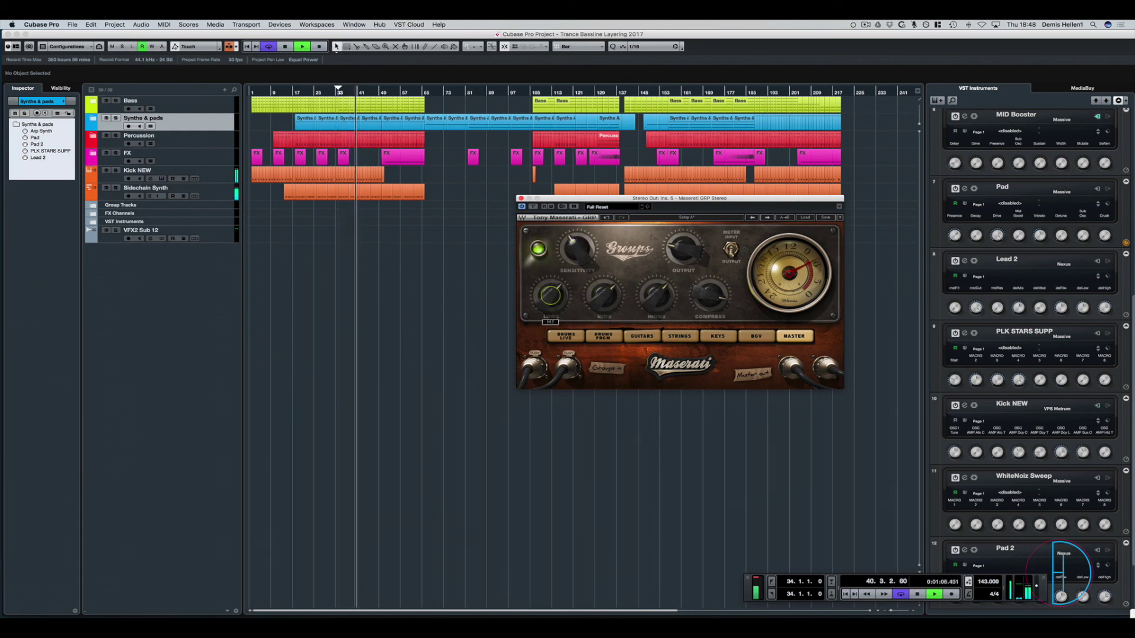
left_click_drag(550, 295, 551, 285)
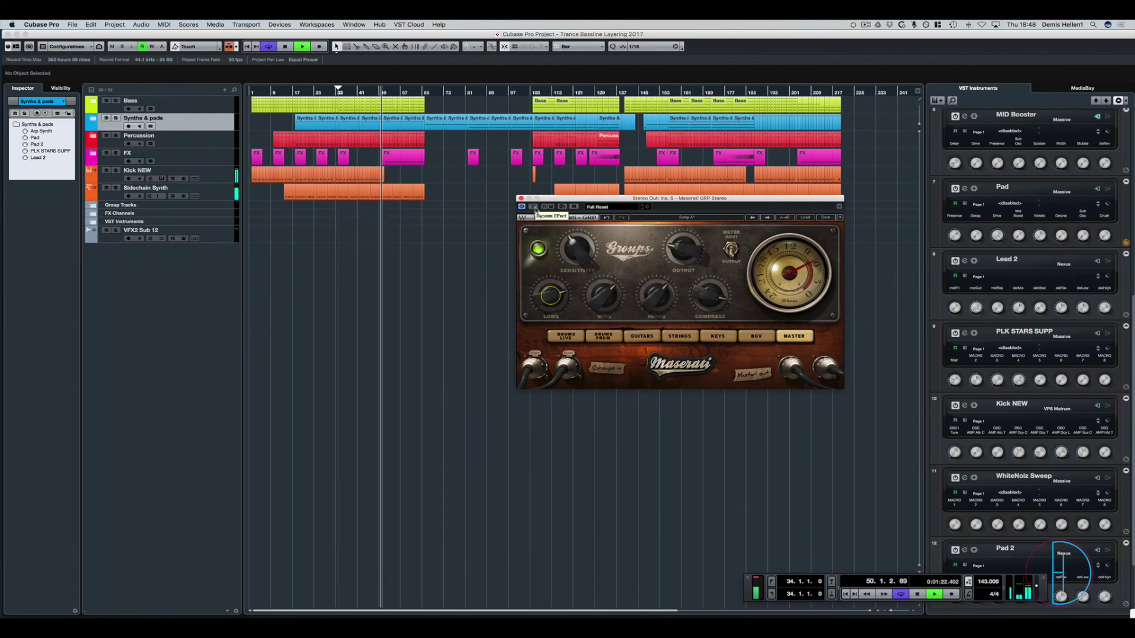
Step: Bypass the Maserati GRP on Stereo Out, stop playback, save the project and close the plug-in window
left_click(533, 207)
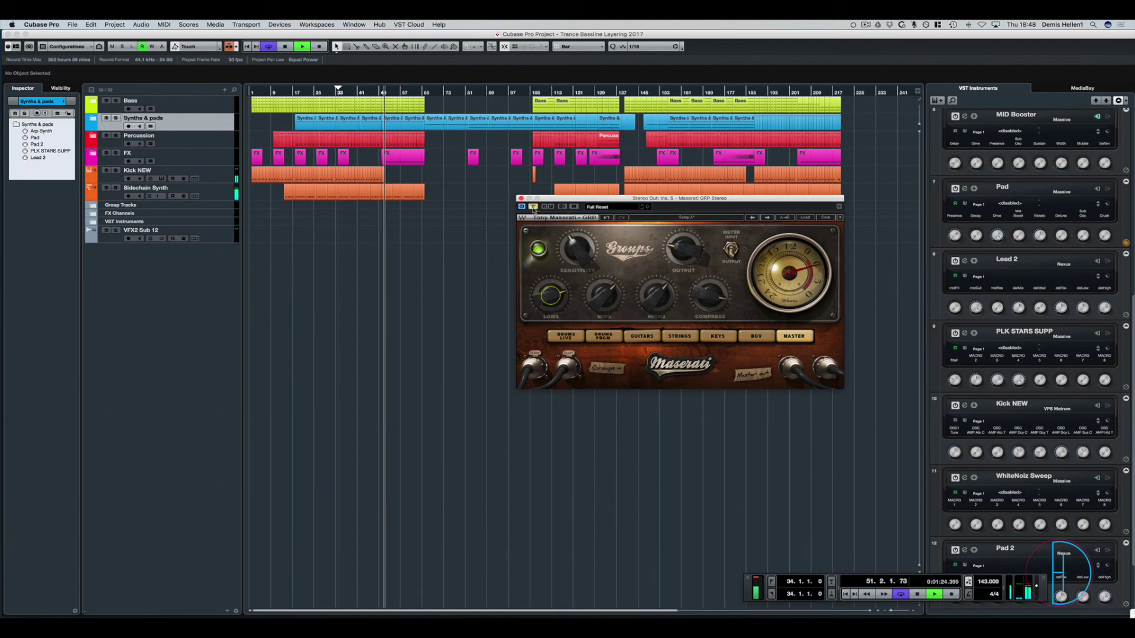
key("space")
key("super+s")
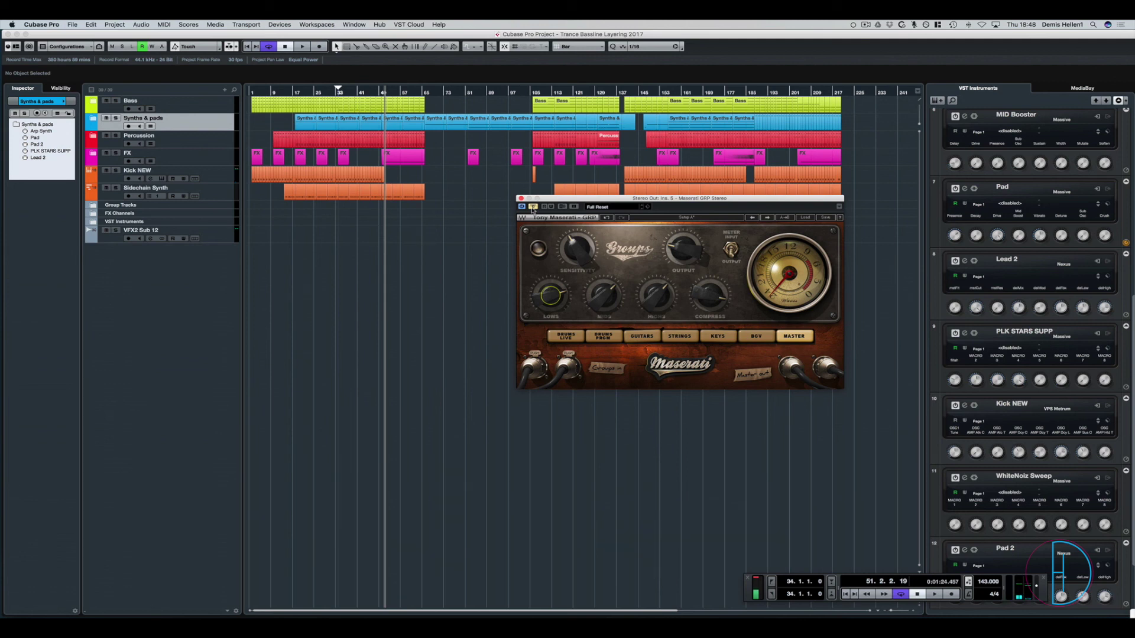
key("F3")
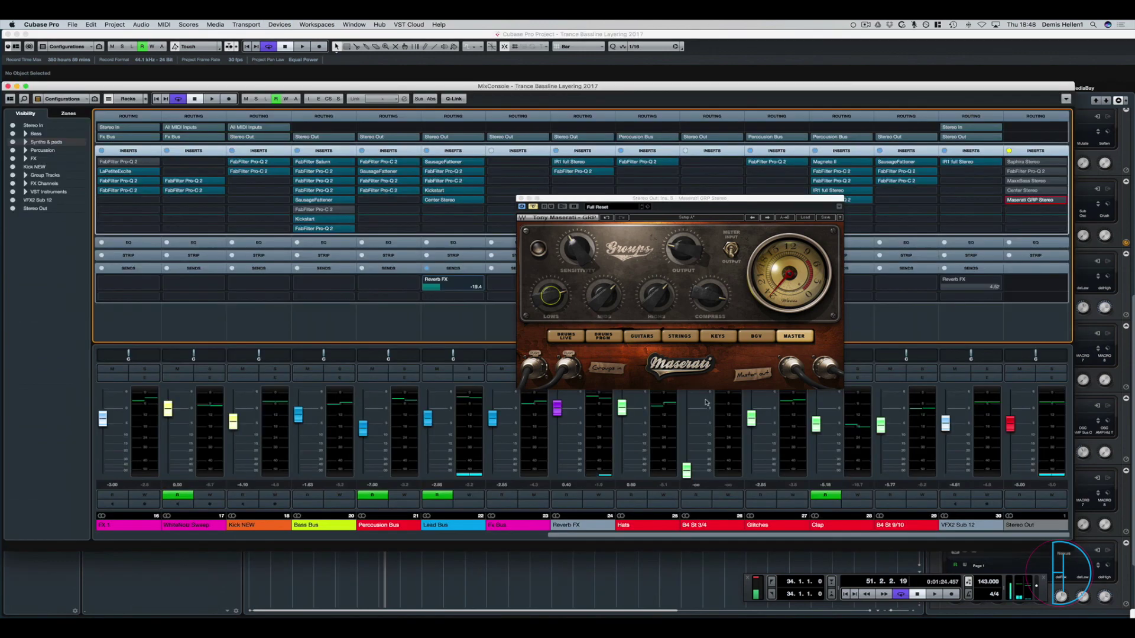
left_click(521, 198)
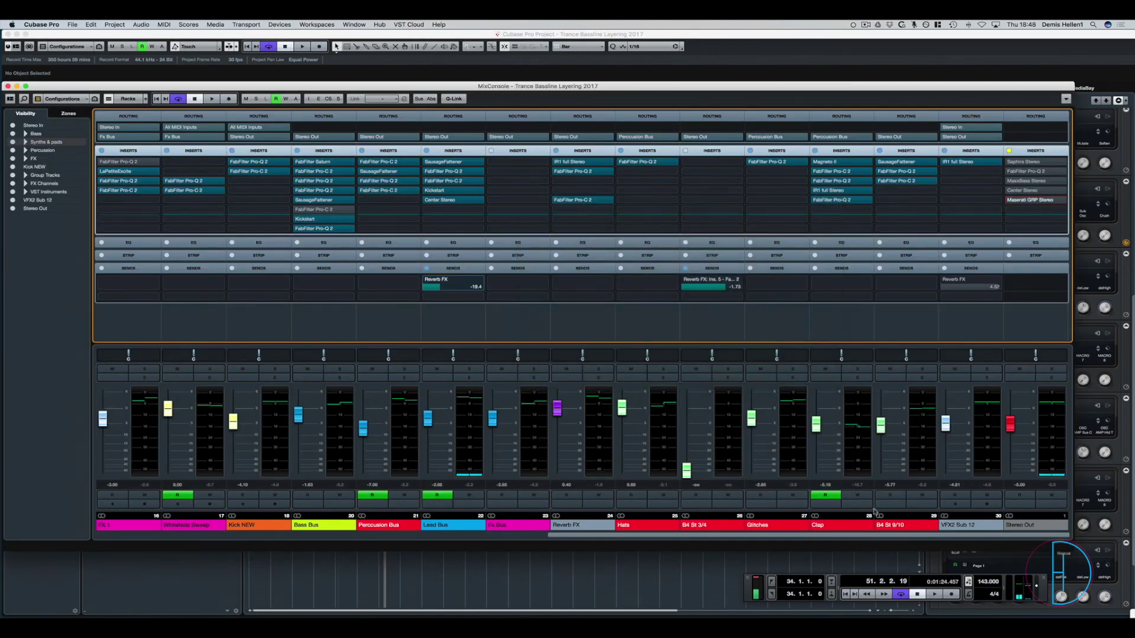